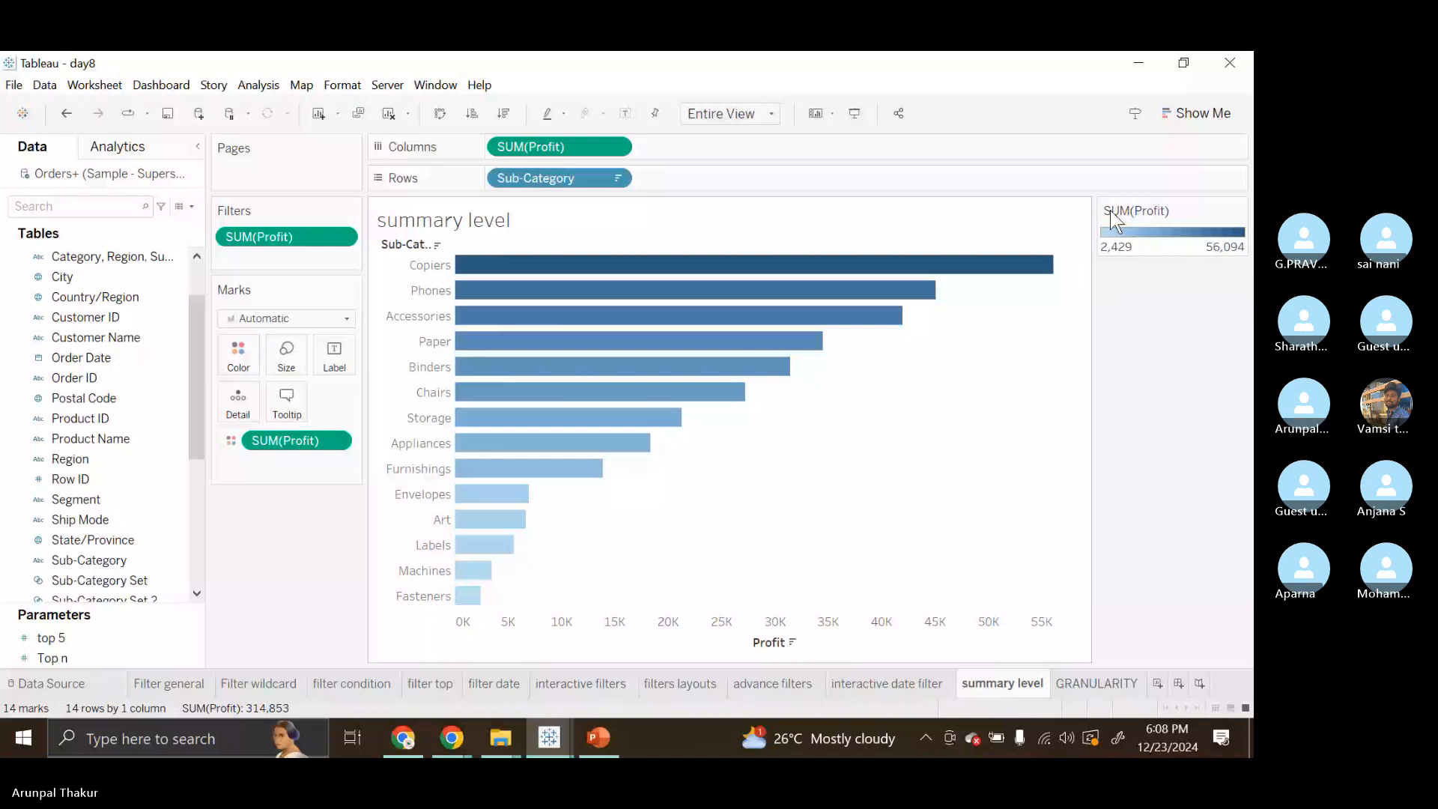
# Close the open Tableau workbooks and the PowerPoint slide show on filters
pyautogui.hotkey('alt', 'Tab')
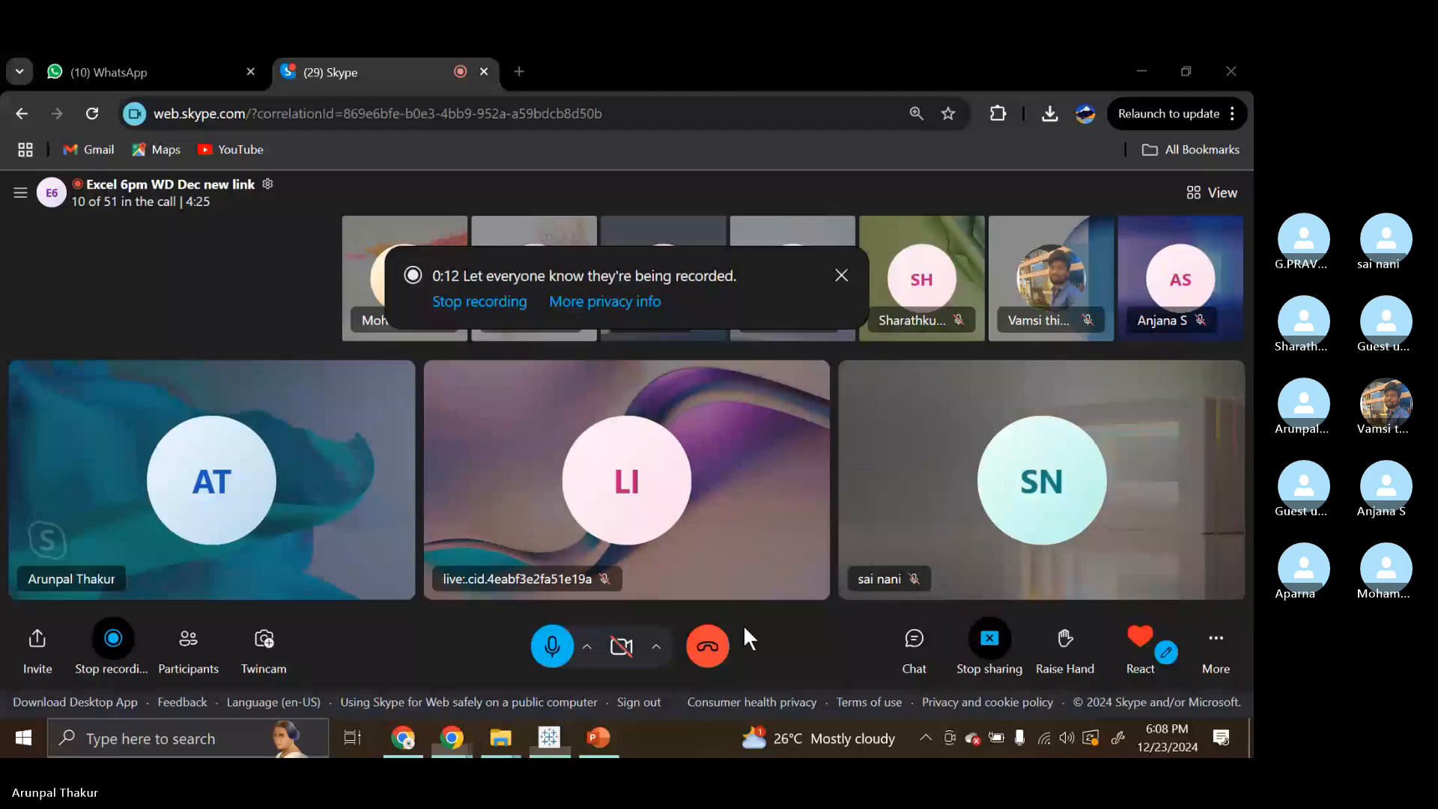
pyautogui.hotkey('alt', 'Tab')
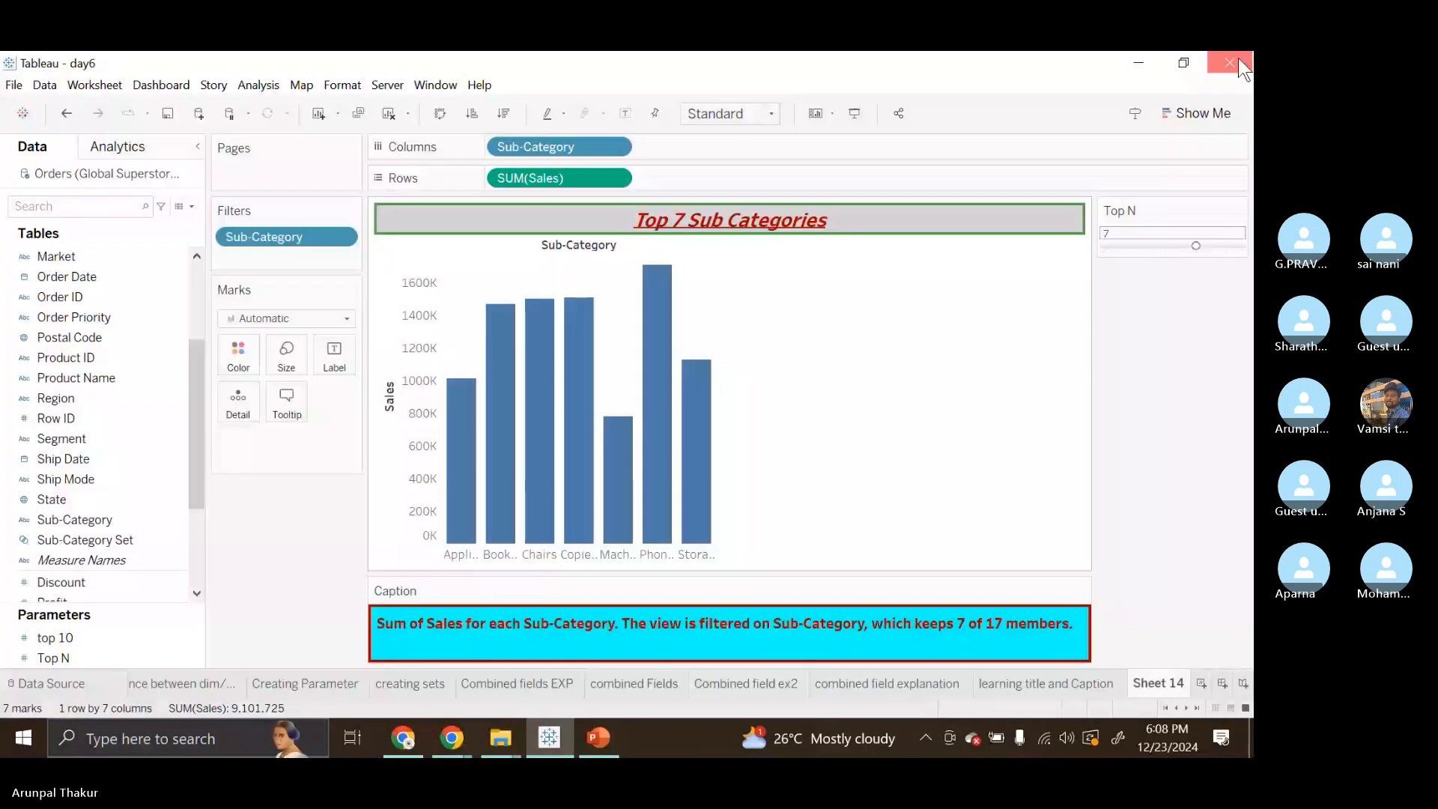
pyautogui.click(1230, 63)
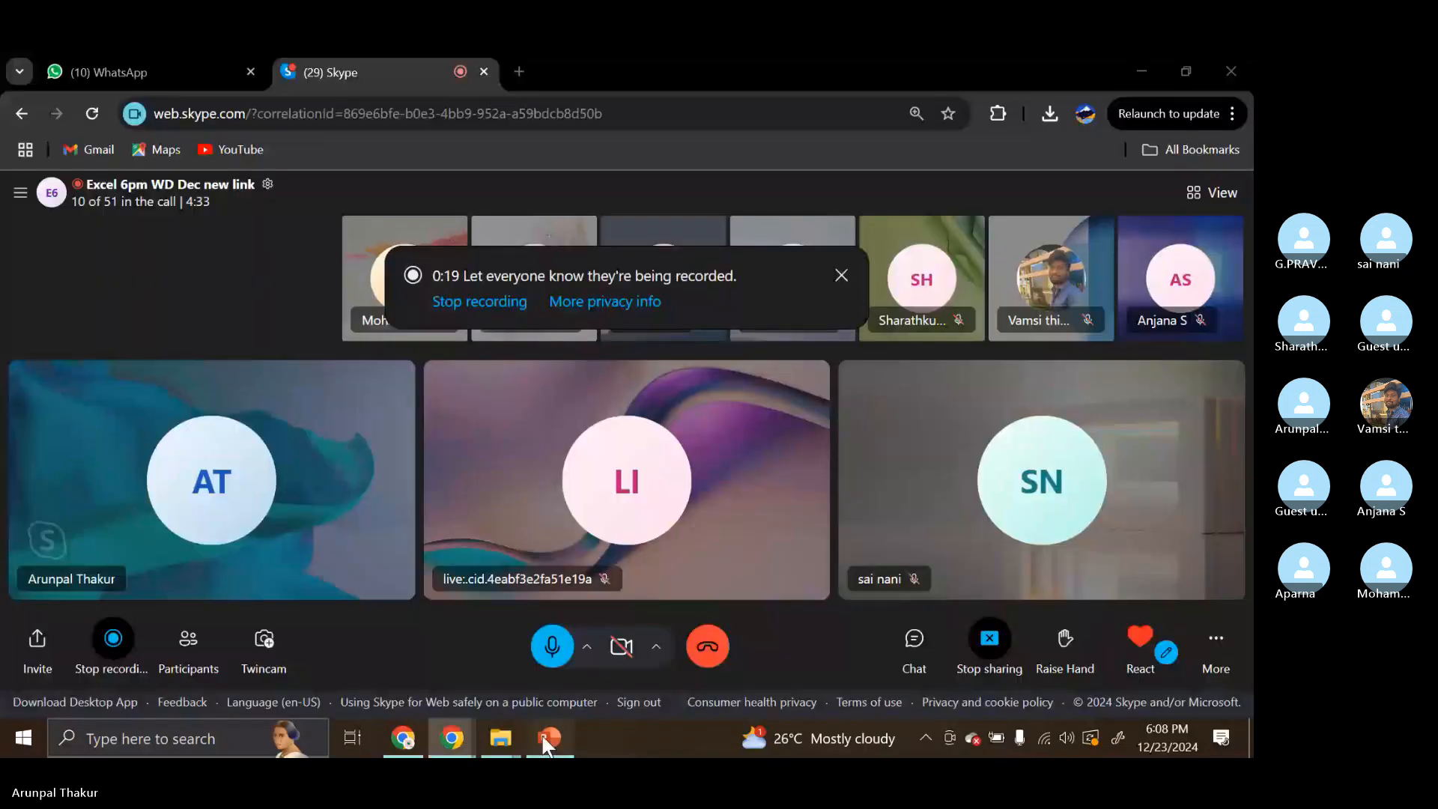
pyautogui.click(549, 739)
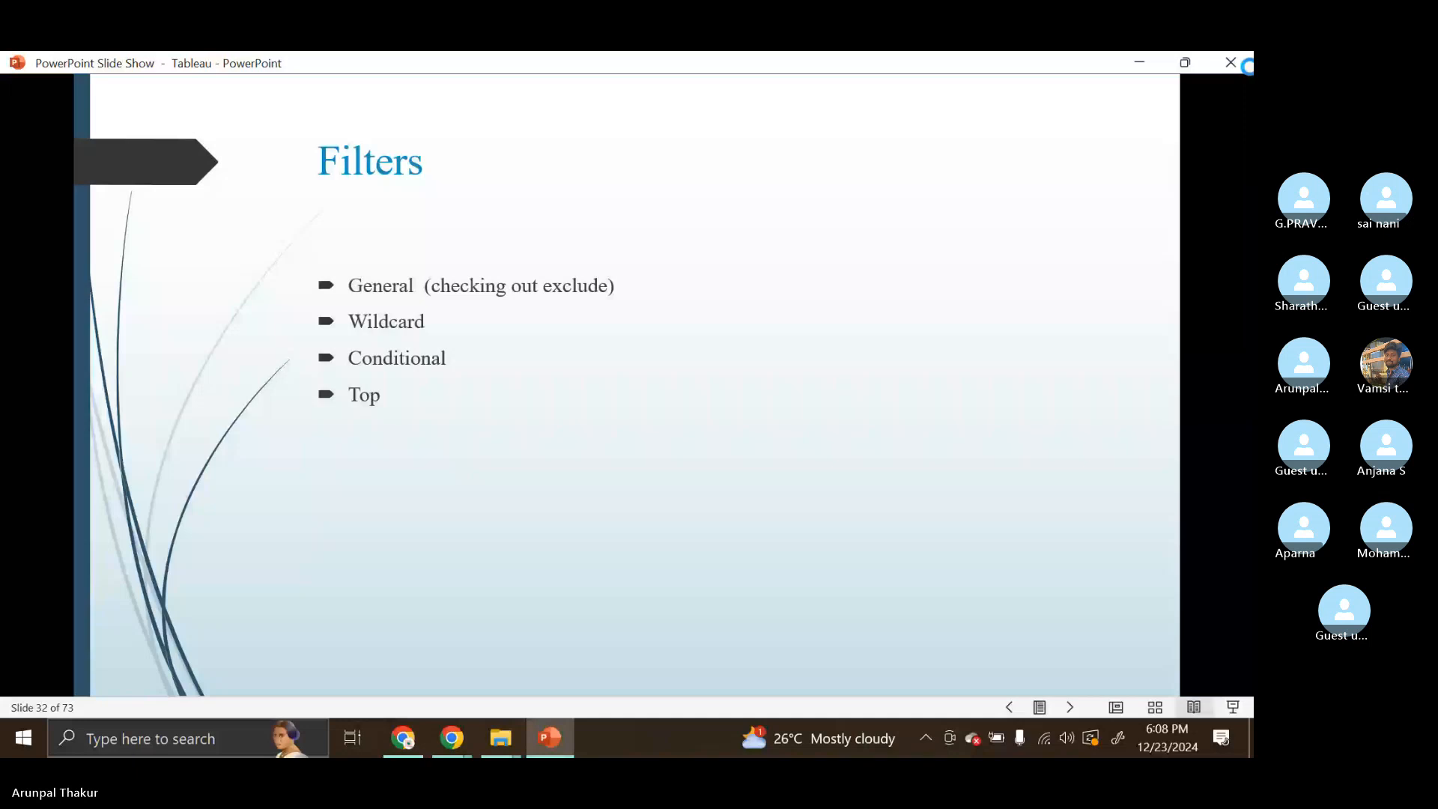
pyautogui.click(1241, 65)
# Open the Second_week workbook in Excel from the Excel training folder and go to the index and match sheet
pyautogui.moveTo(520, 744)
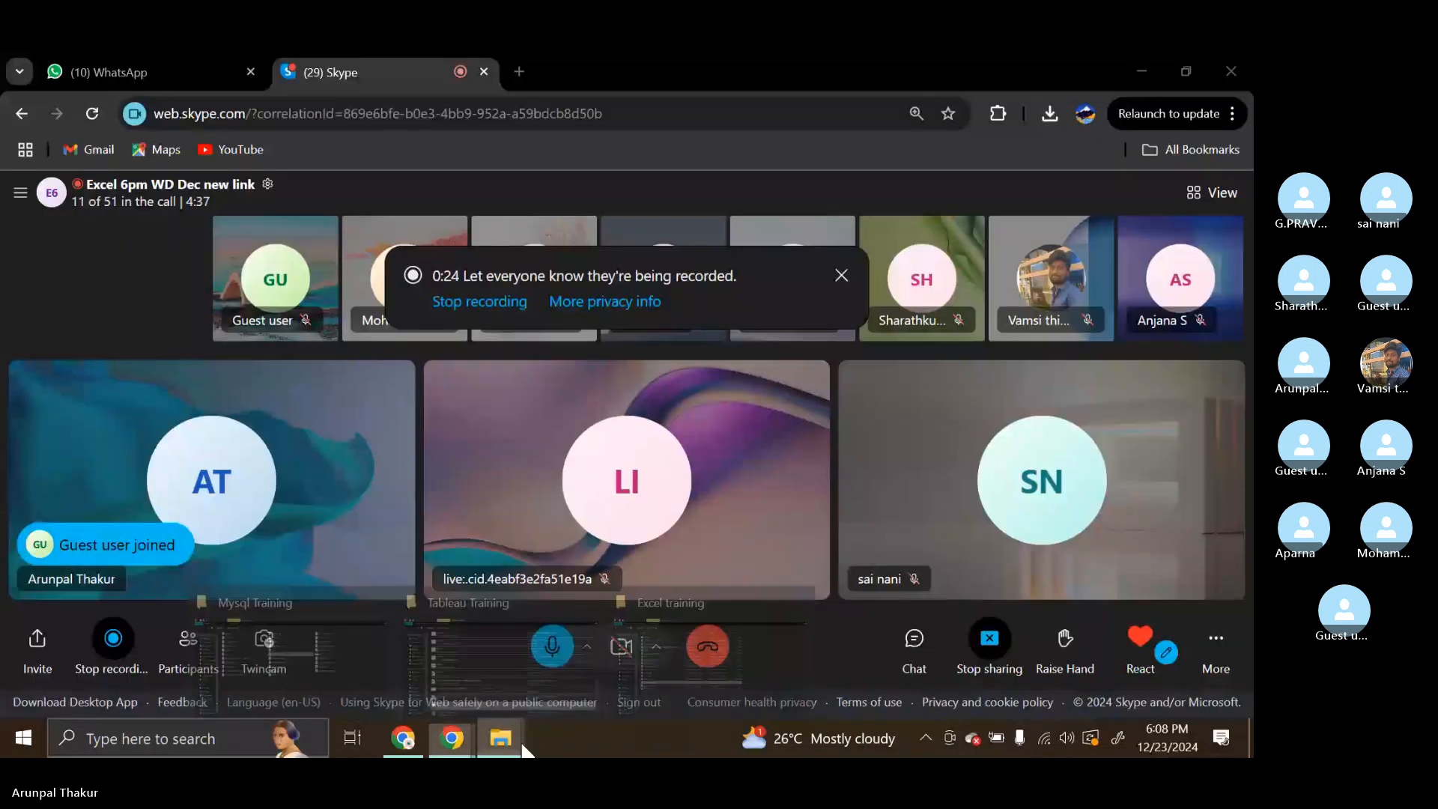
pyautogui.click(712, 644)
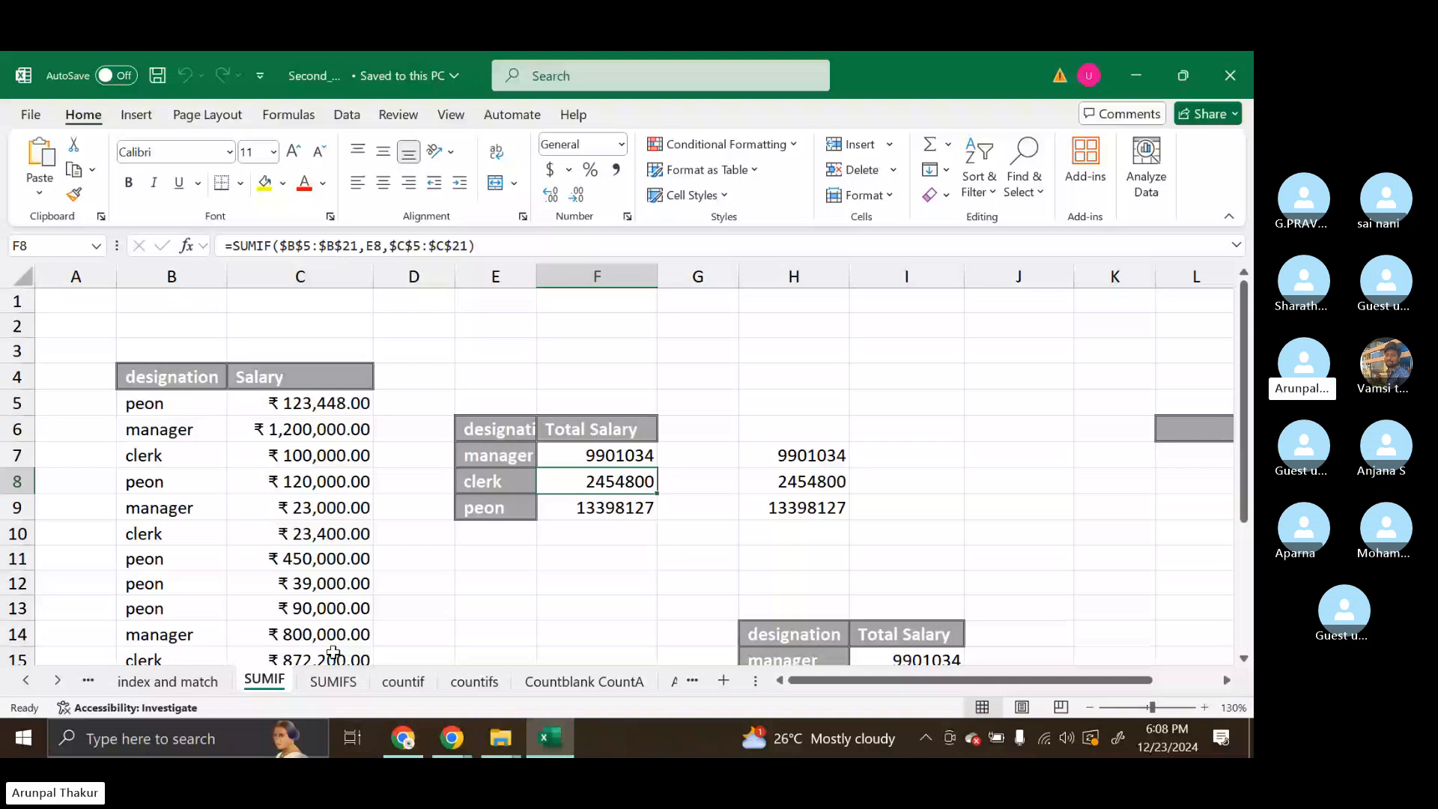
pyautogui.click(168, 681)
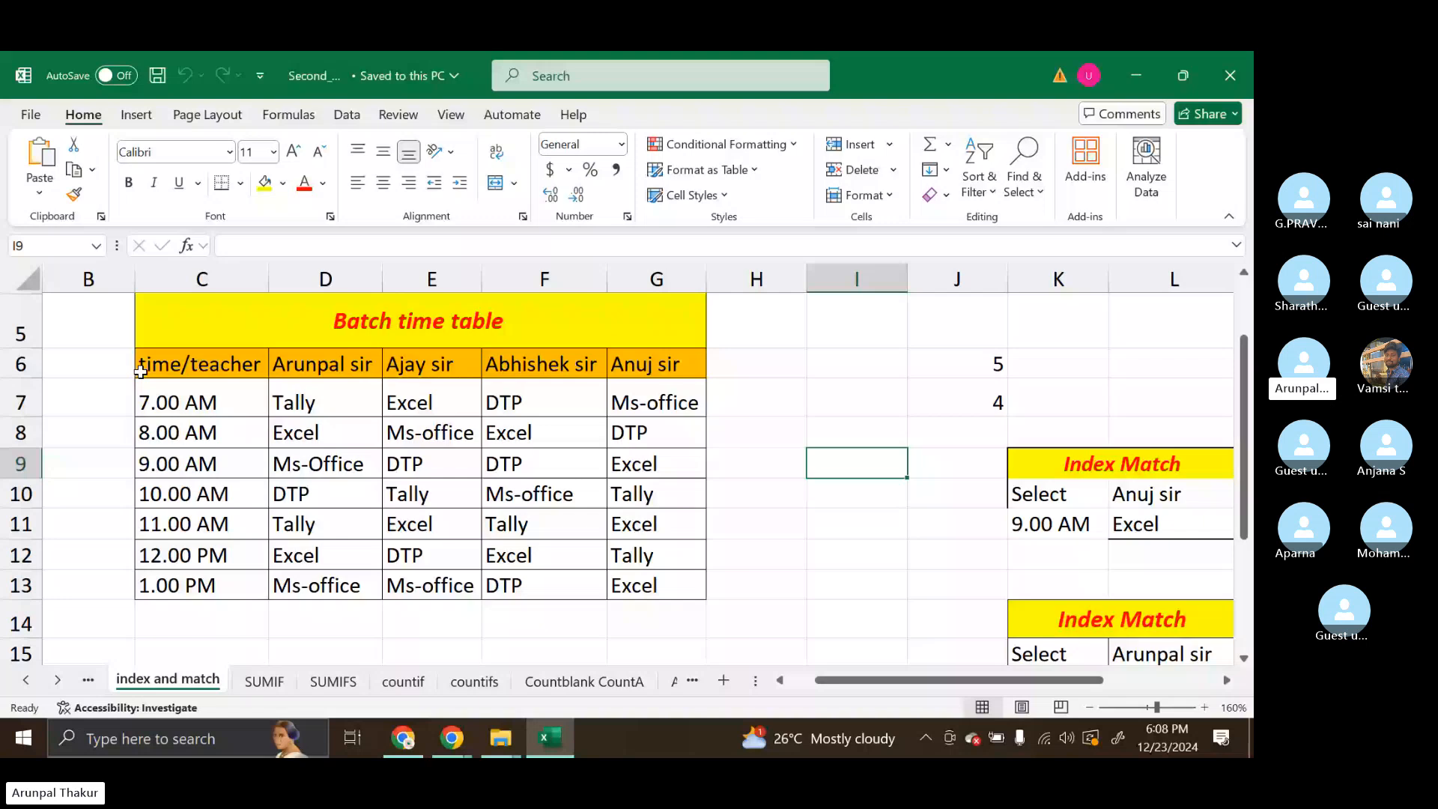
# Examine the Batch time table in C5:G13 and the Index Match lookup table beside it
pyautogui.moveTo(150, 330); pyautogui.dragTo(697, 588)
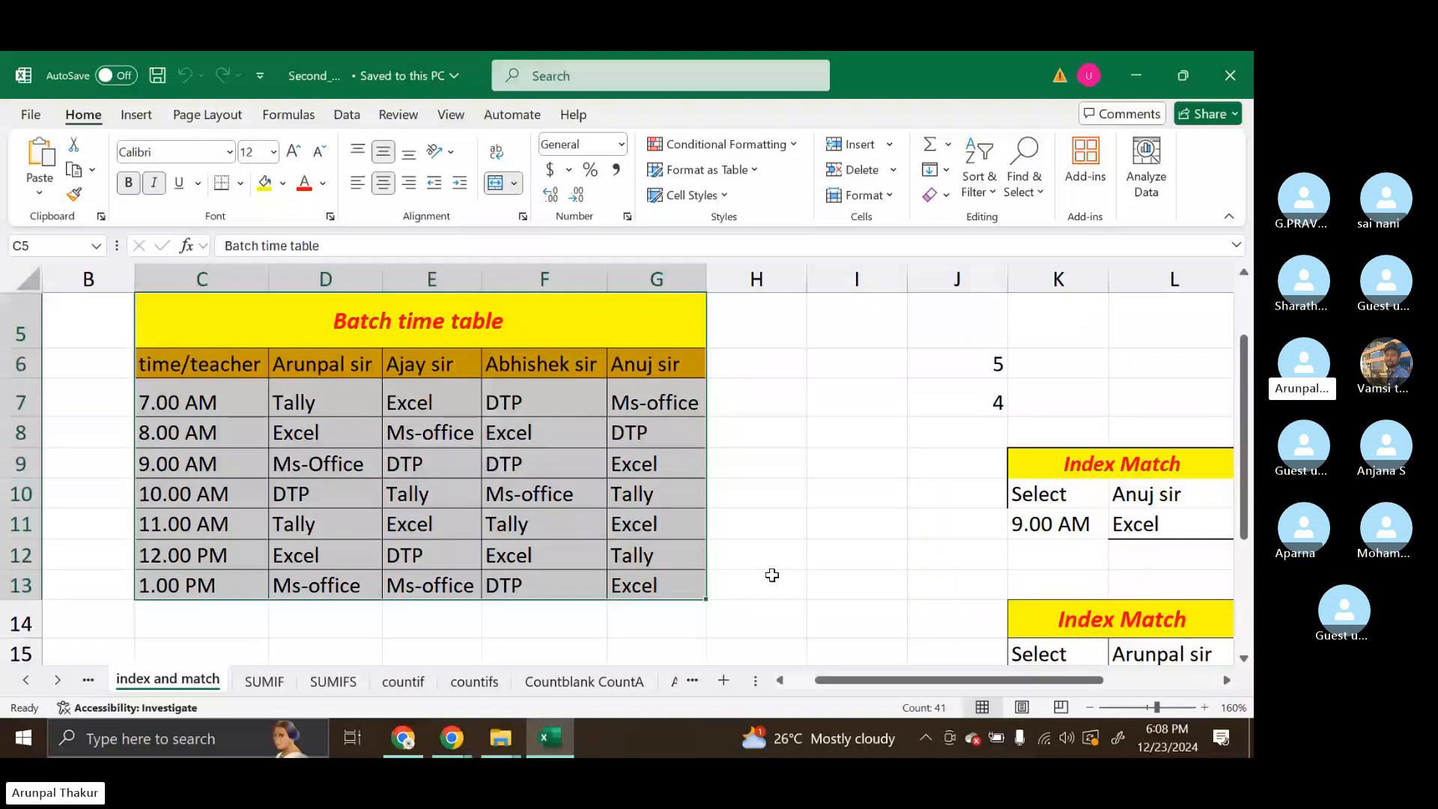
pyautogui.click(816, 561)
pyautogui.hscroll(1, 1040, 483)
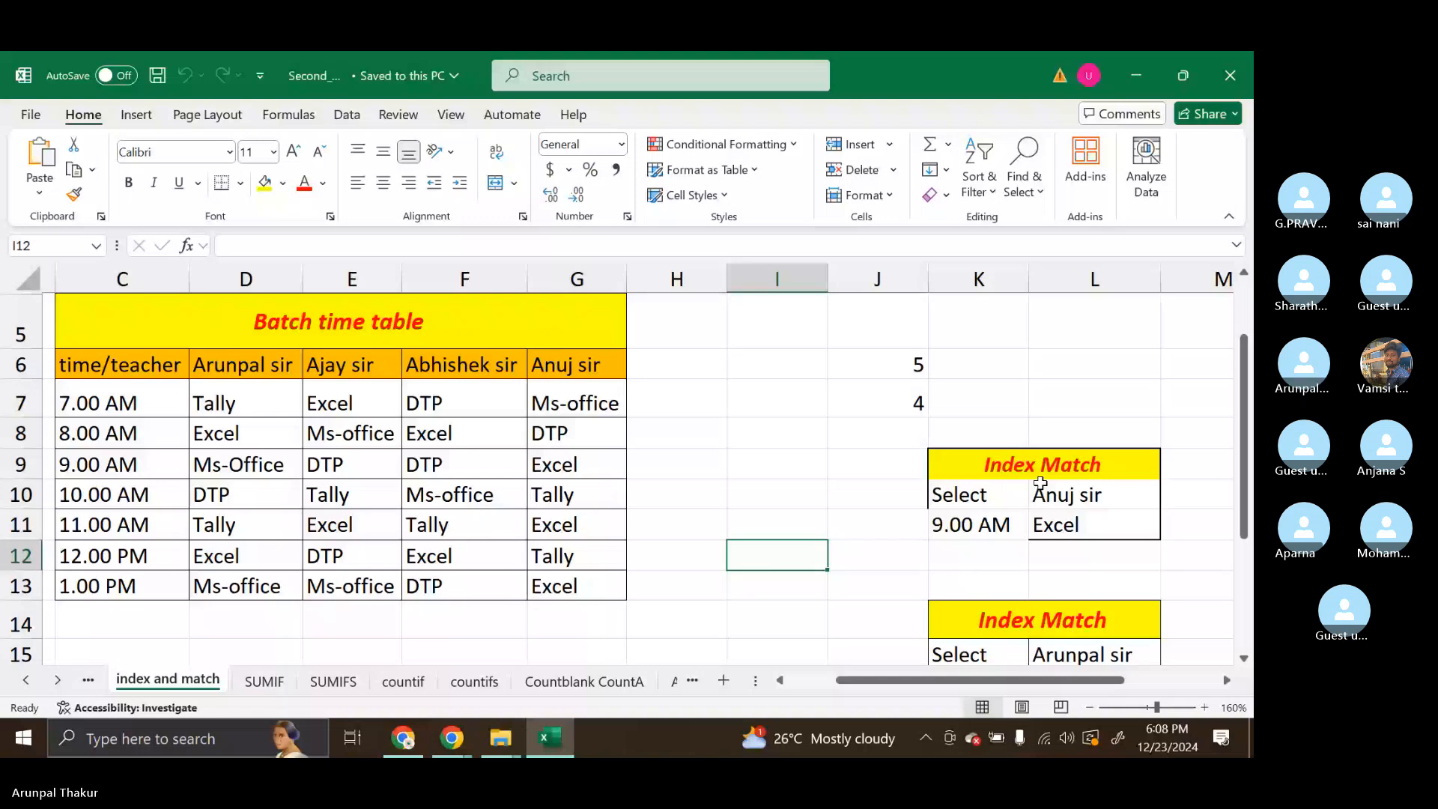
# Set the Index Match lookup to the teacher from F6 and the 11.00 AM slot, and inspect the result formula in L11
pyautogui.click(464, 365)
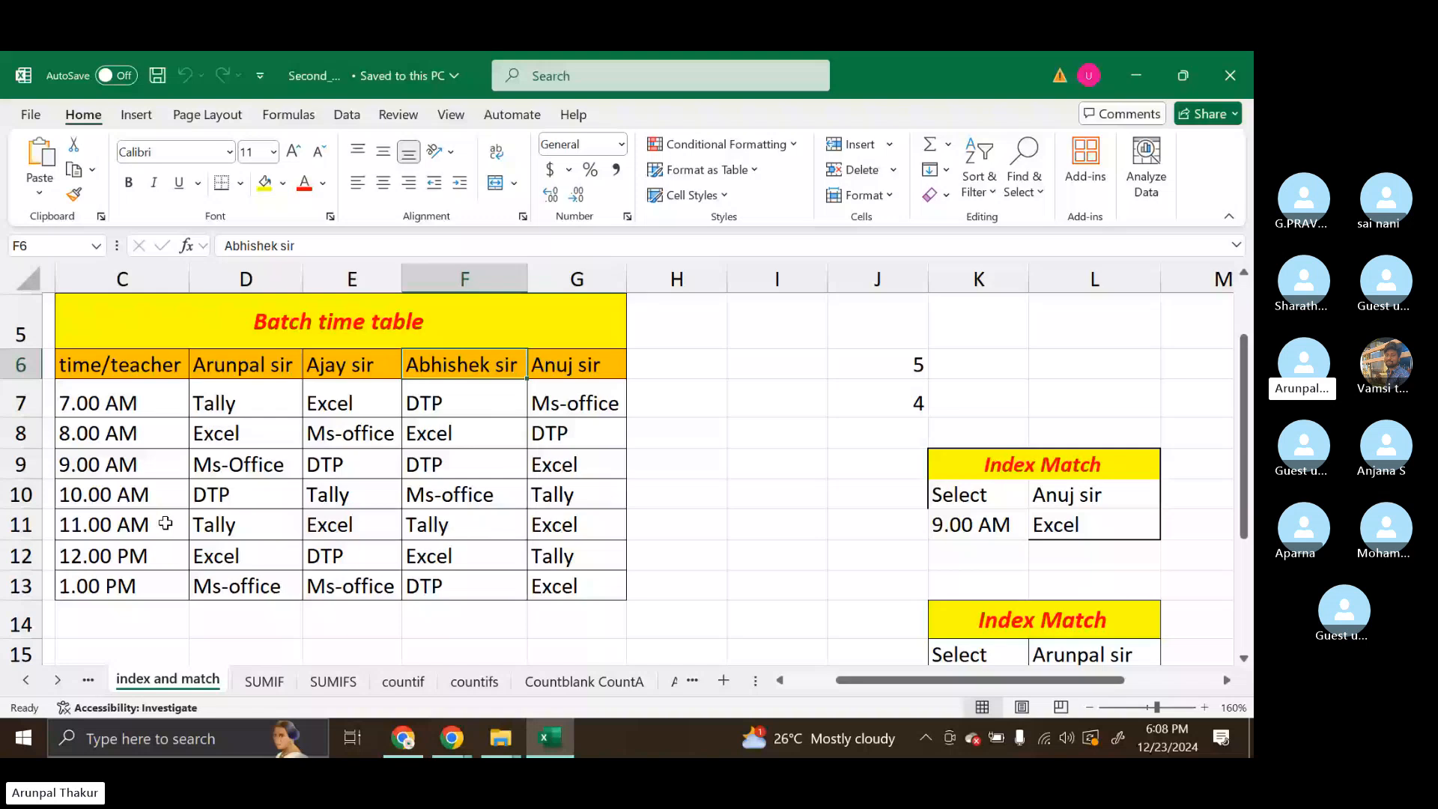
pyautogui.click(1143, 496)
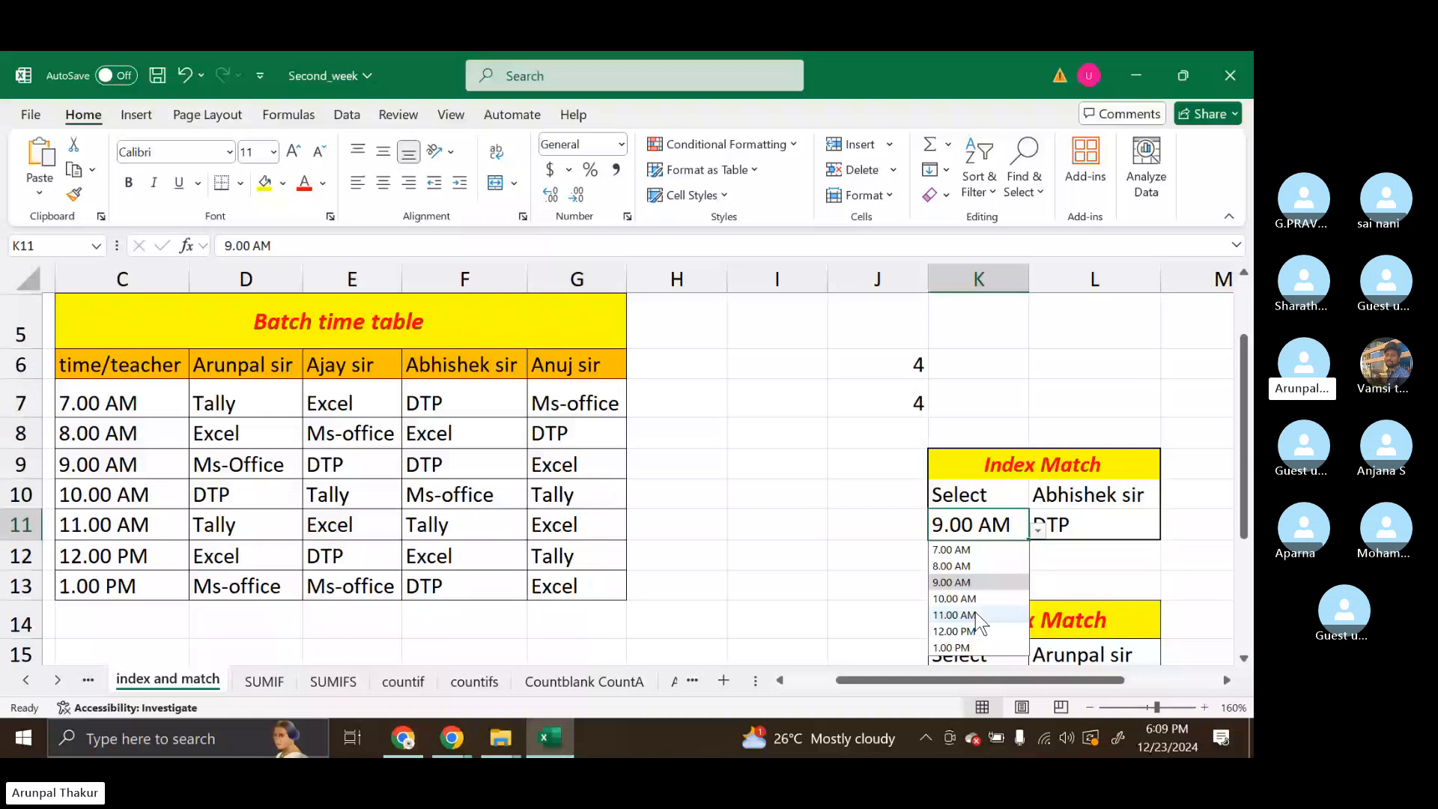
pyautogui.click(977, 615)
pyautogui.click(1047, 522)
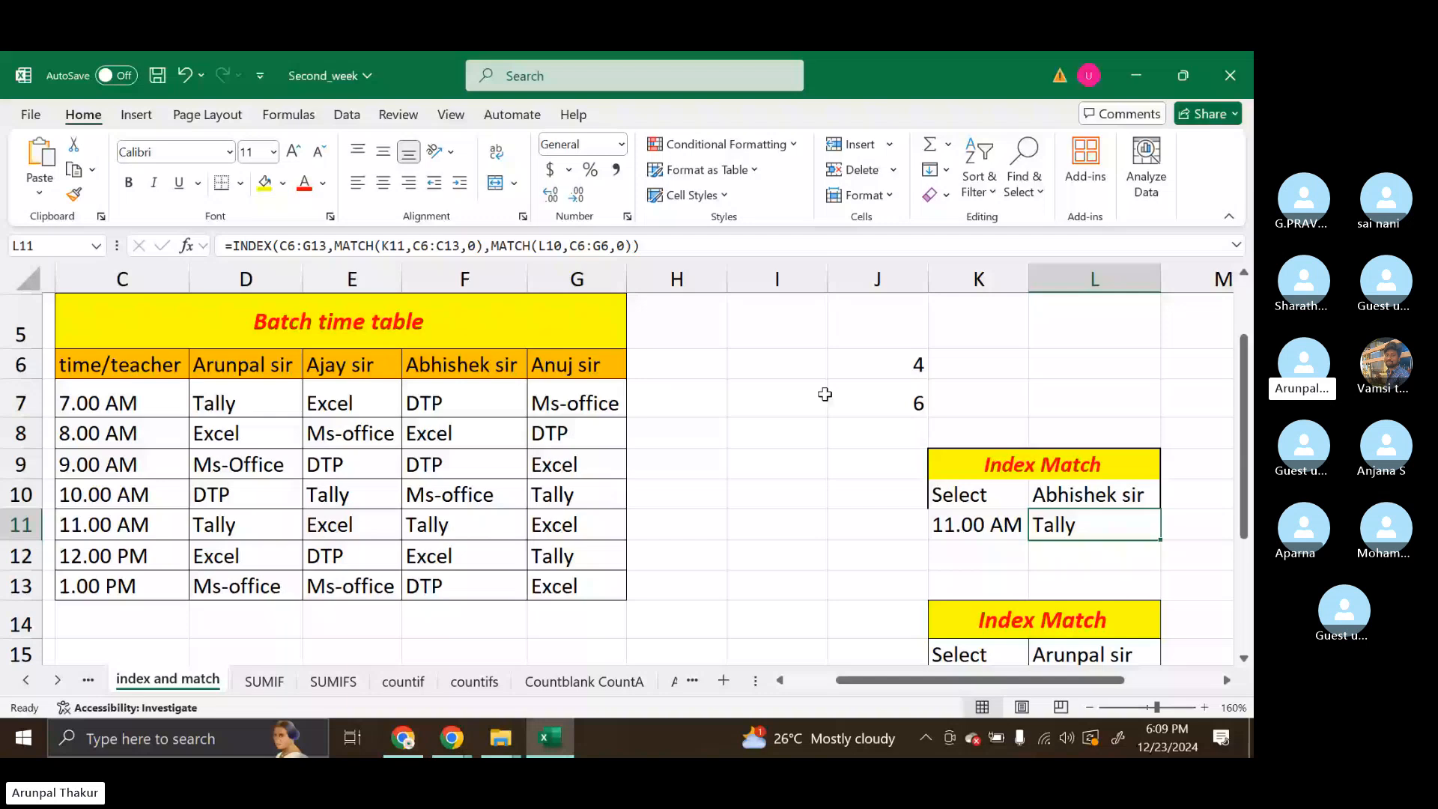
# Switch the Index Match lookup to the teacher from G6 in L10 and 9.00 AM in K11, and select the result in L11
pyautogui.click(1095, 496)
pyautogui.click(1171, 500)
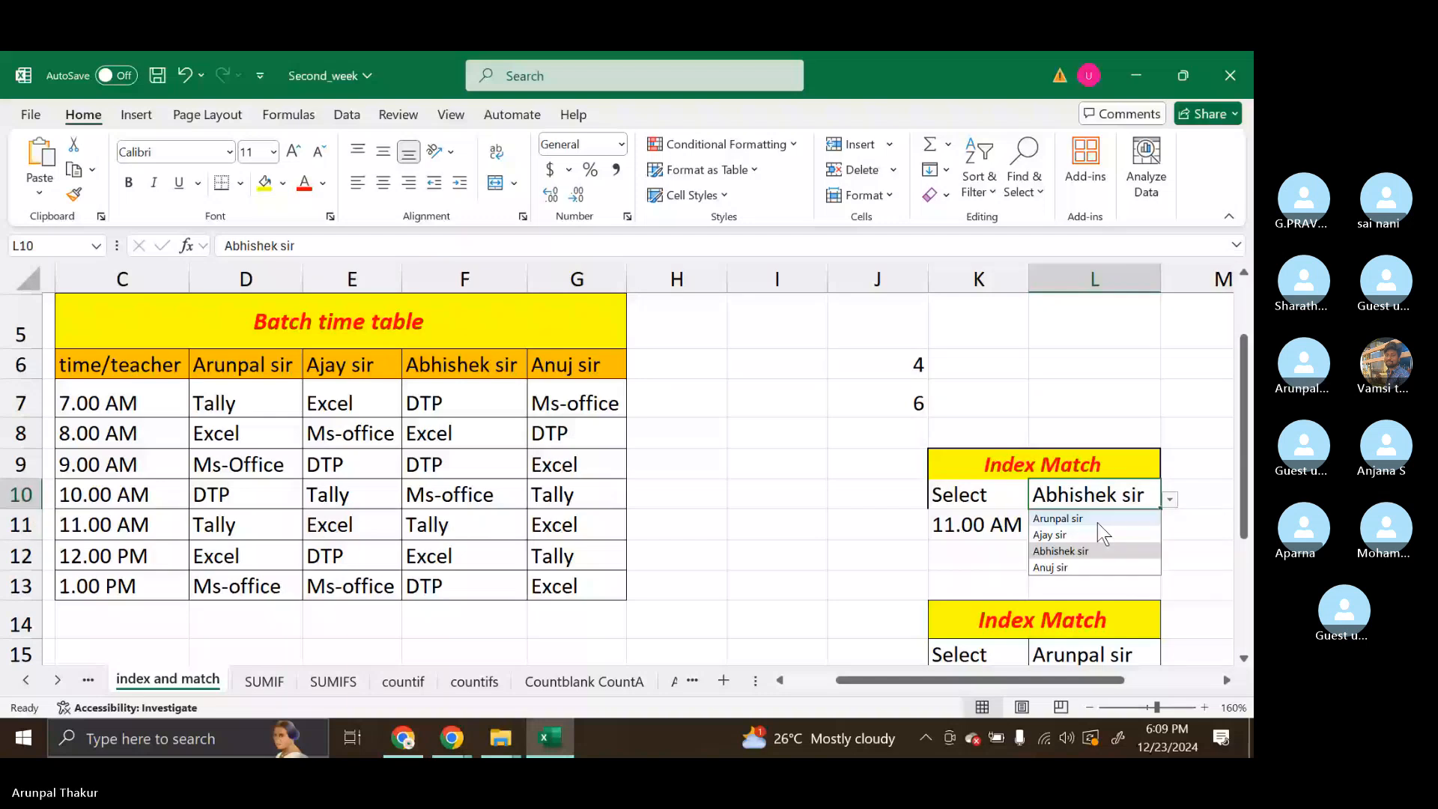
pyautogui.click(1051, 567)
pyautogui.click(978, 525)
pyautogui.click(1038, 529)
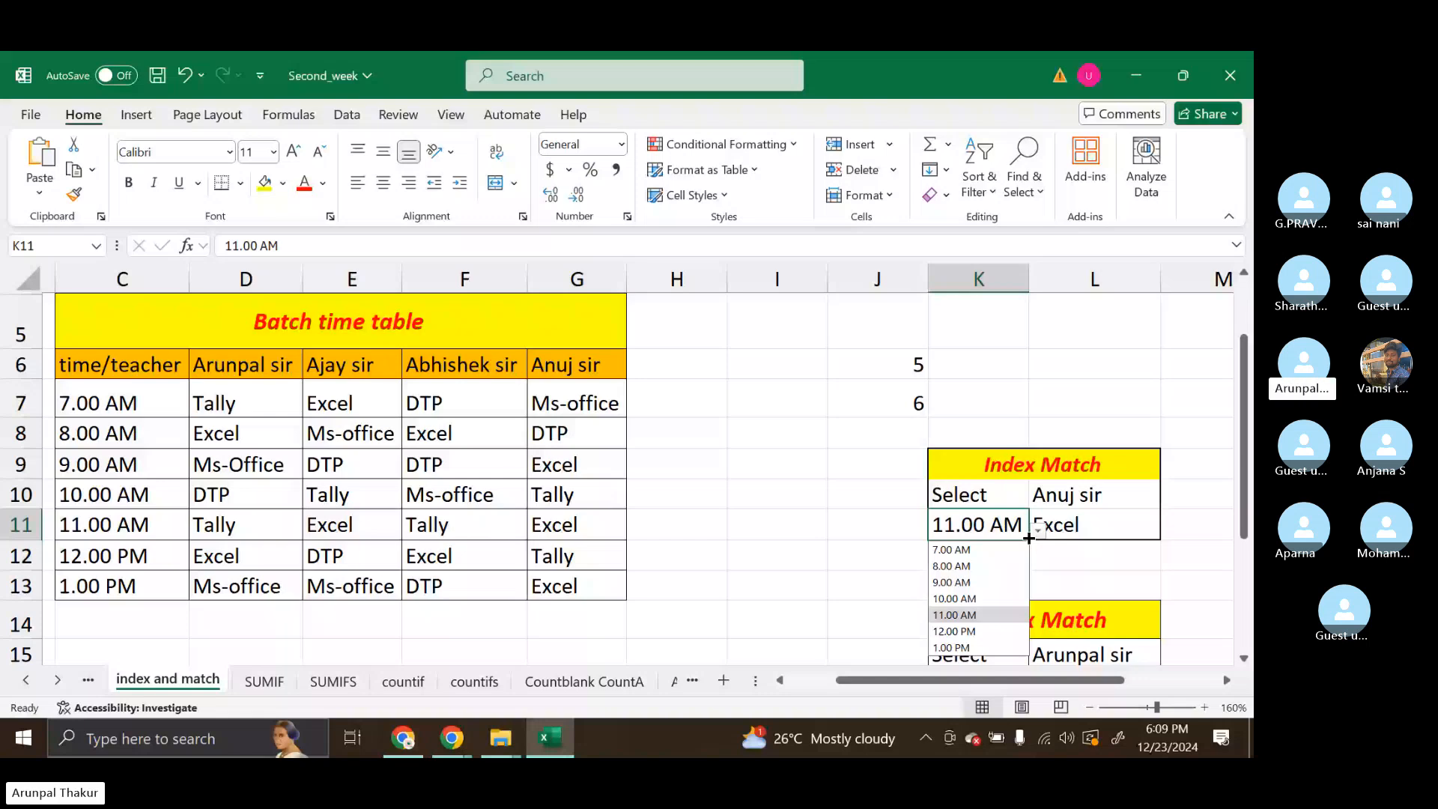
pyautogui.click(967, 583)
pyautogui.click(1079, 526)
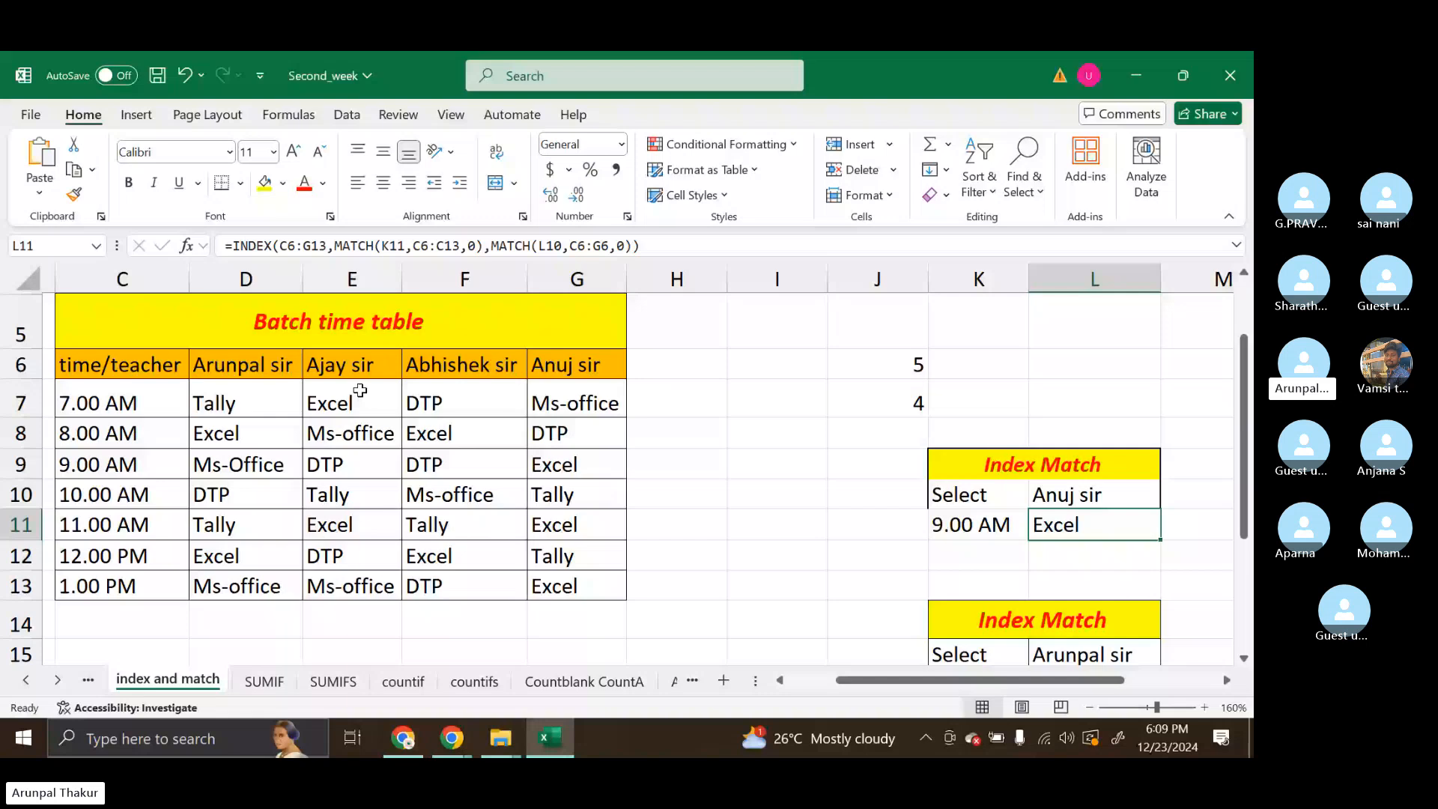
# Examine the 9.00 AM entry in E9, the formula in L11 and the Index Match lookup table in K9:L11
pyautogui.click(339, 465)
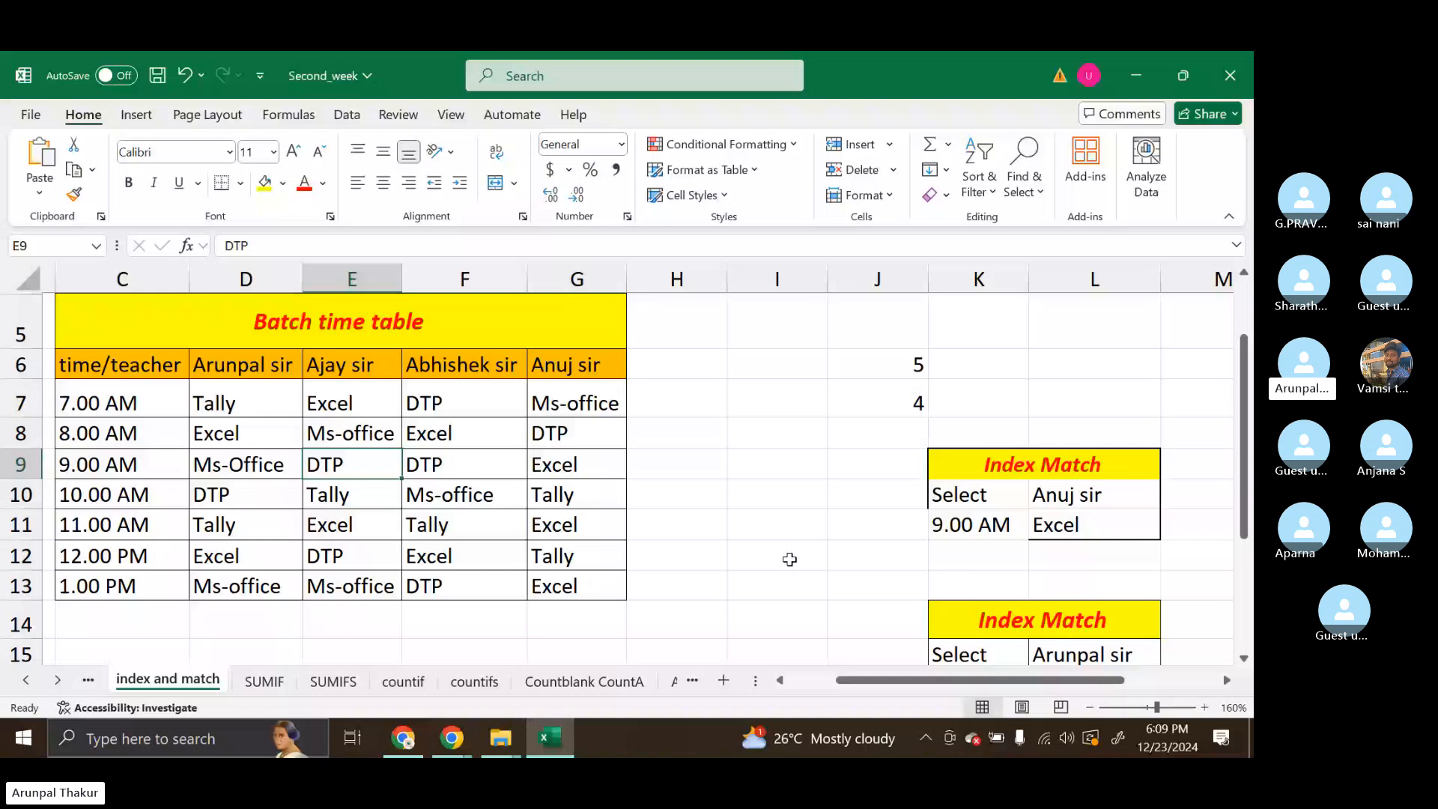
pyautogui.click(1117, 522)
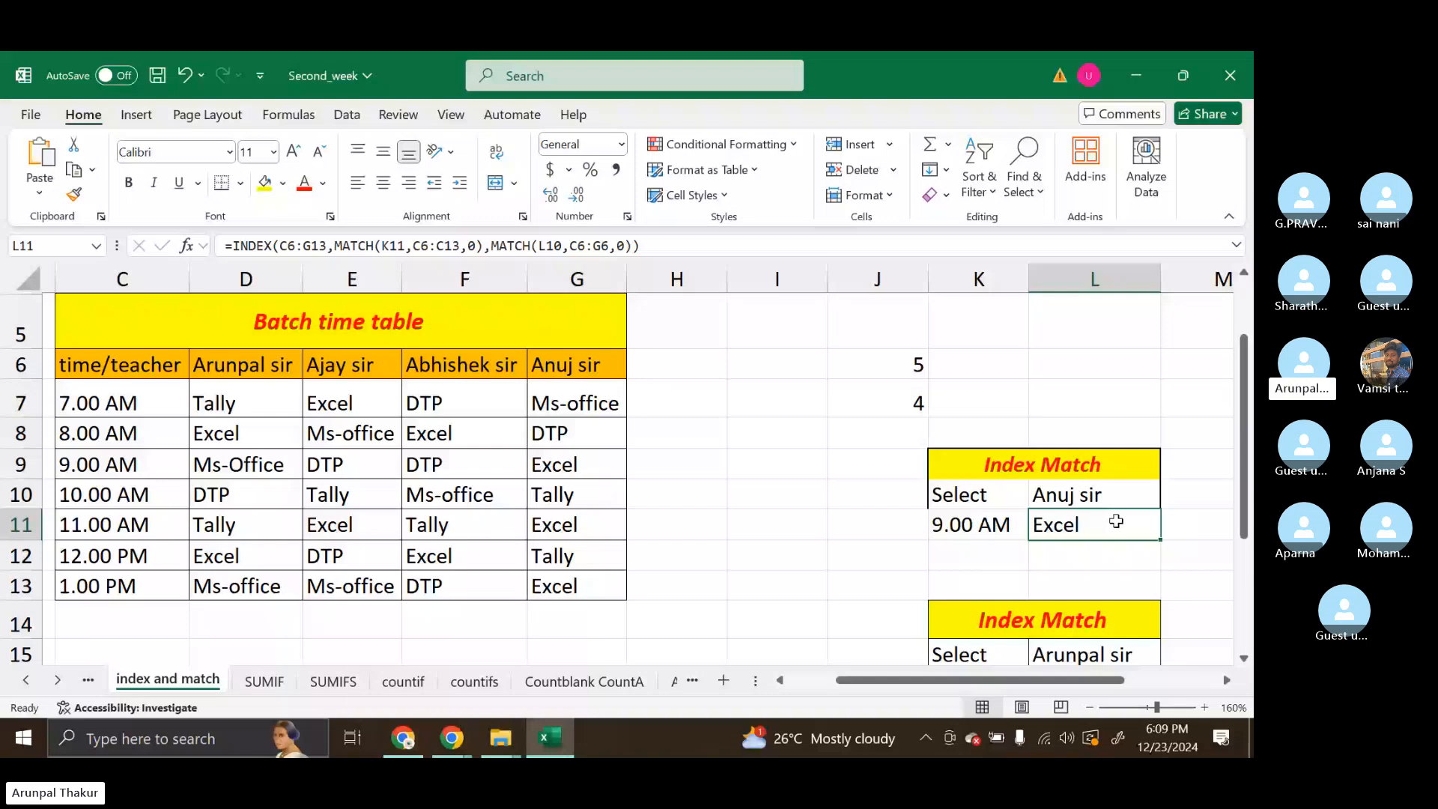
pyautogui.click(729, 529)
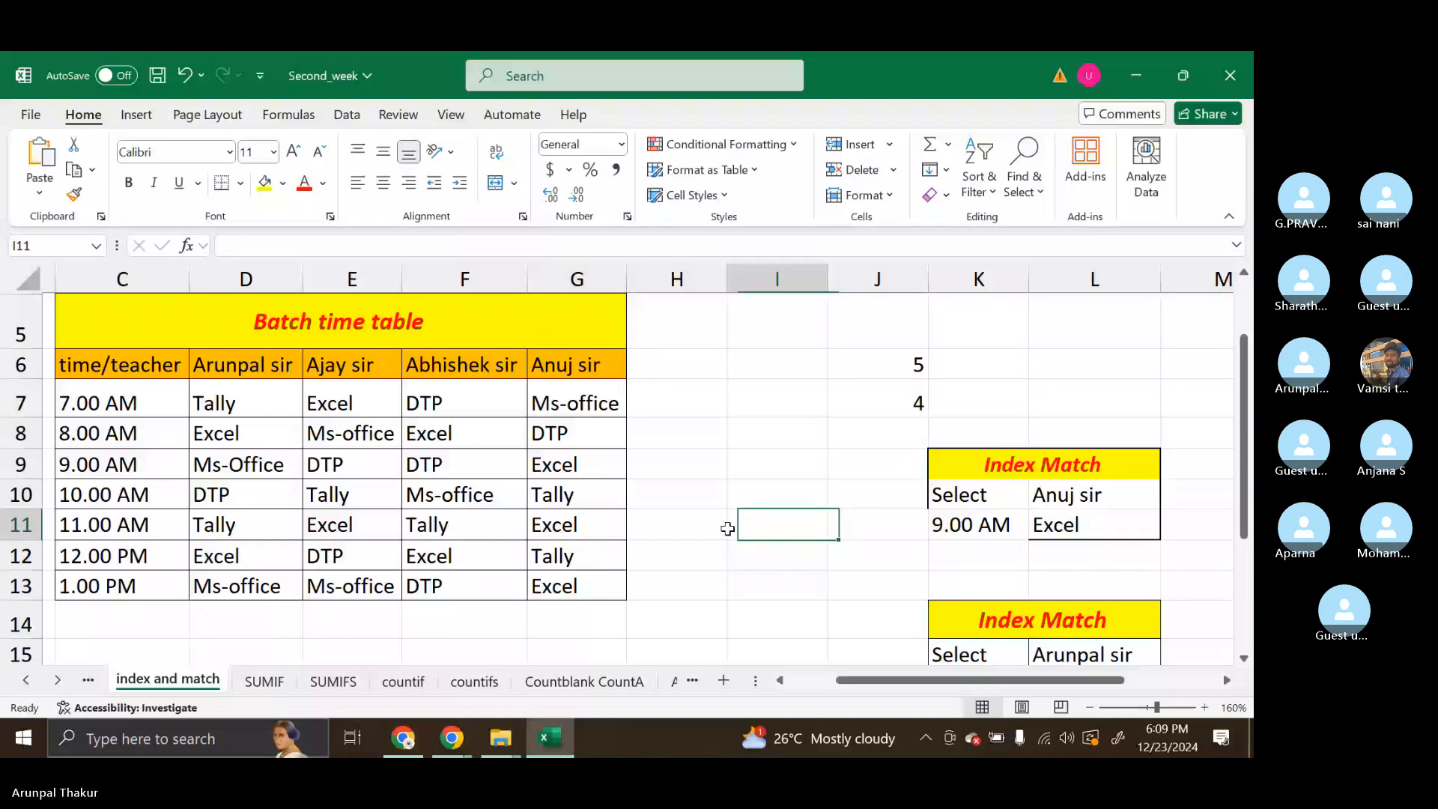
pyautogui.click(809, 556)
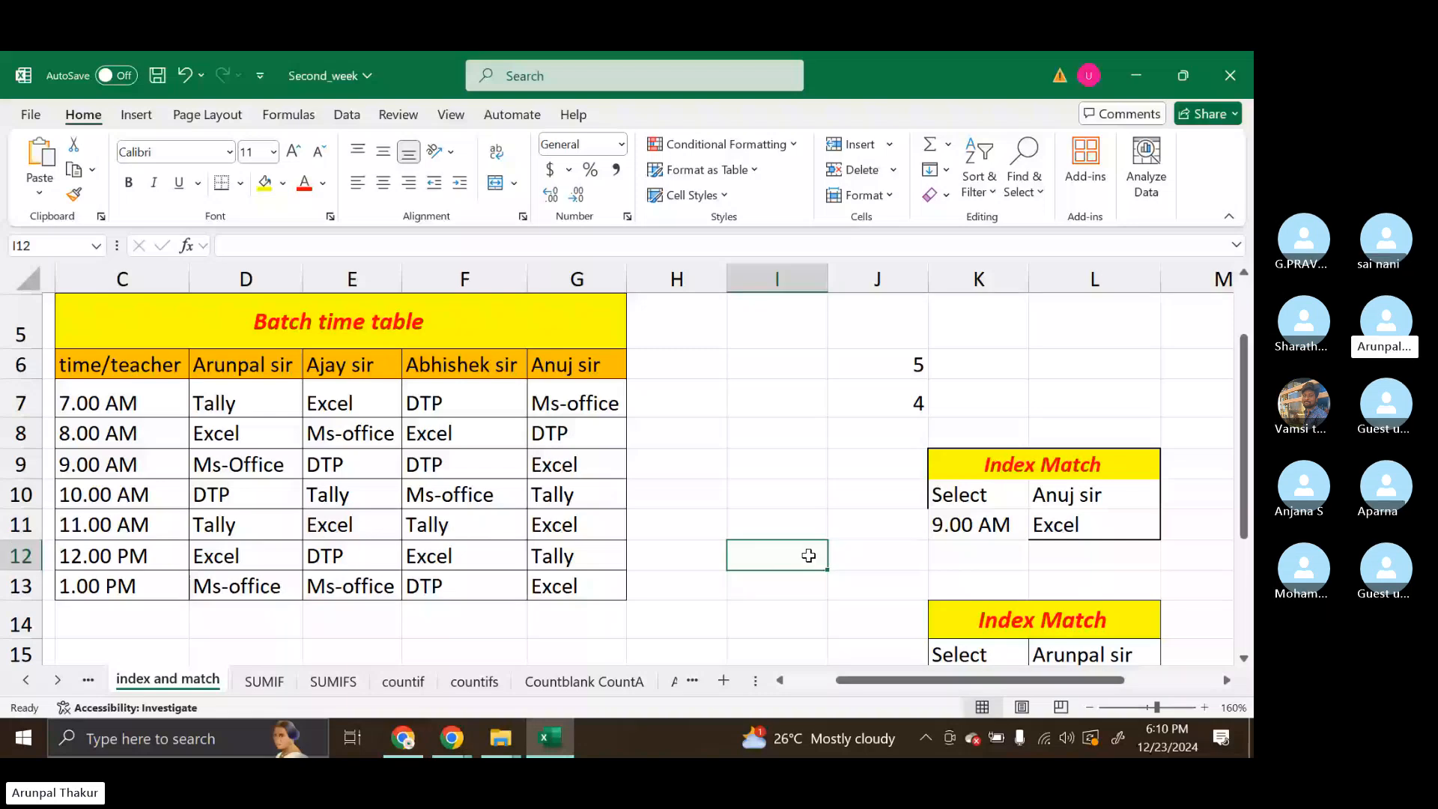
pyautogui.moveTo(974, 465); pyautogui.dragTo(1124, 541)
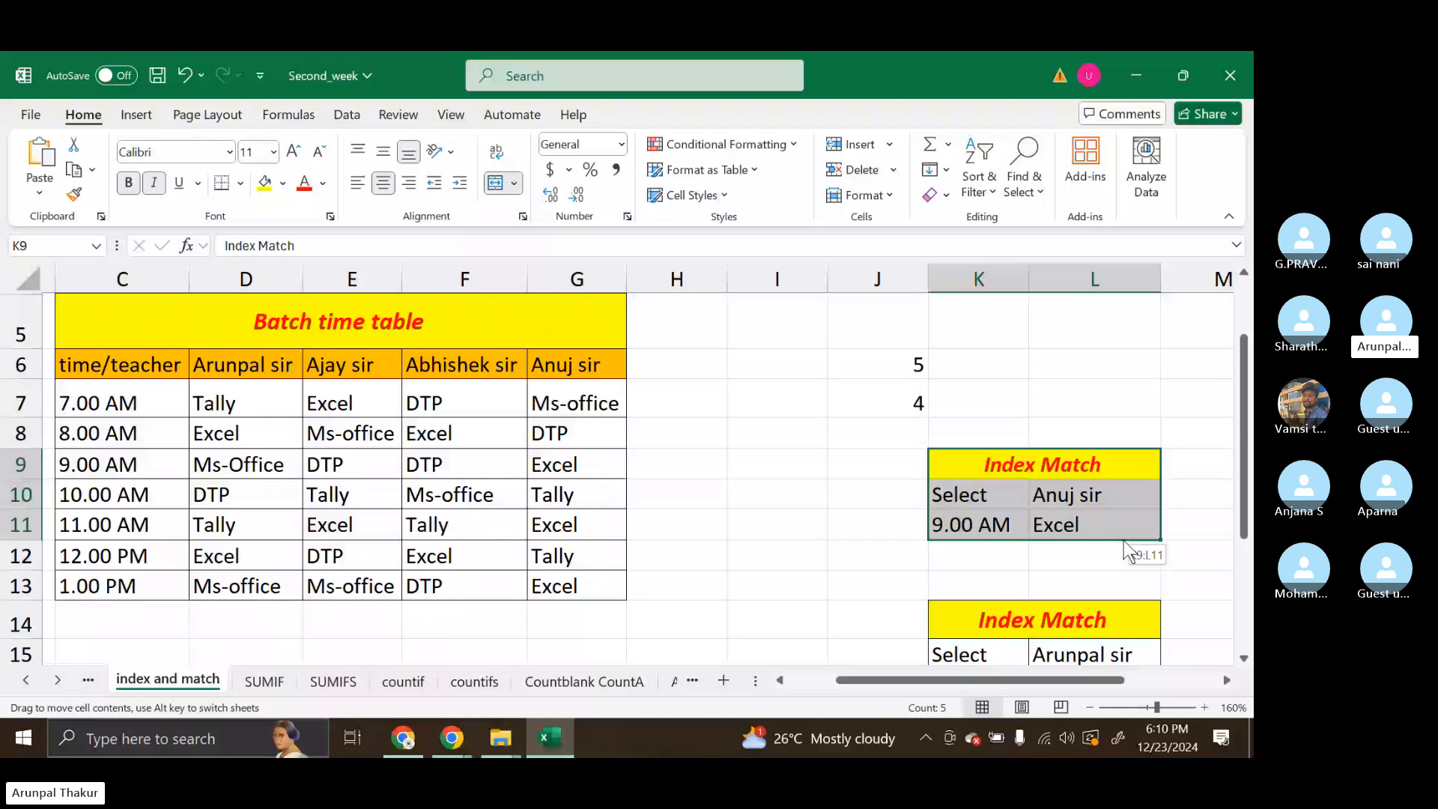
pyautogui.click(819, 496)
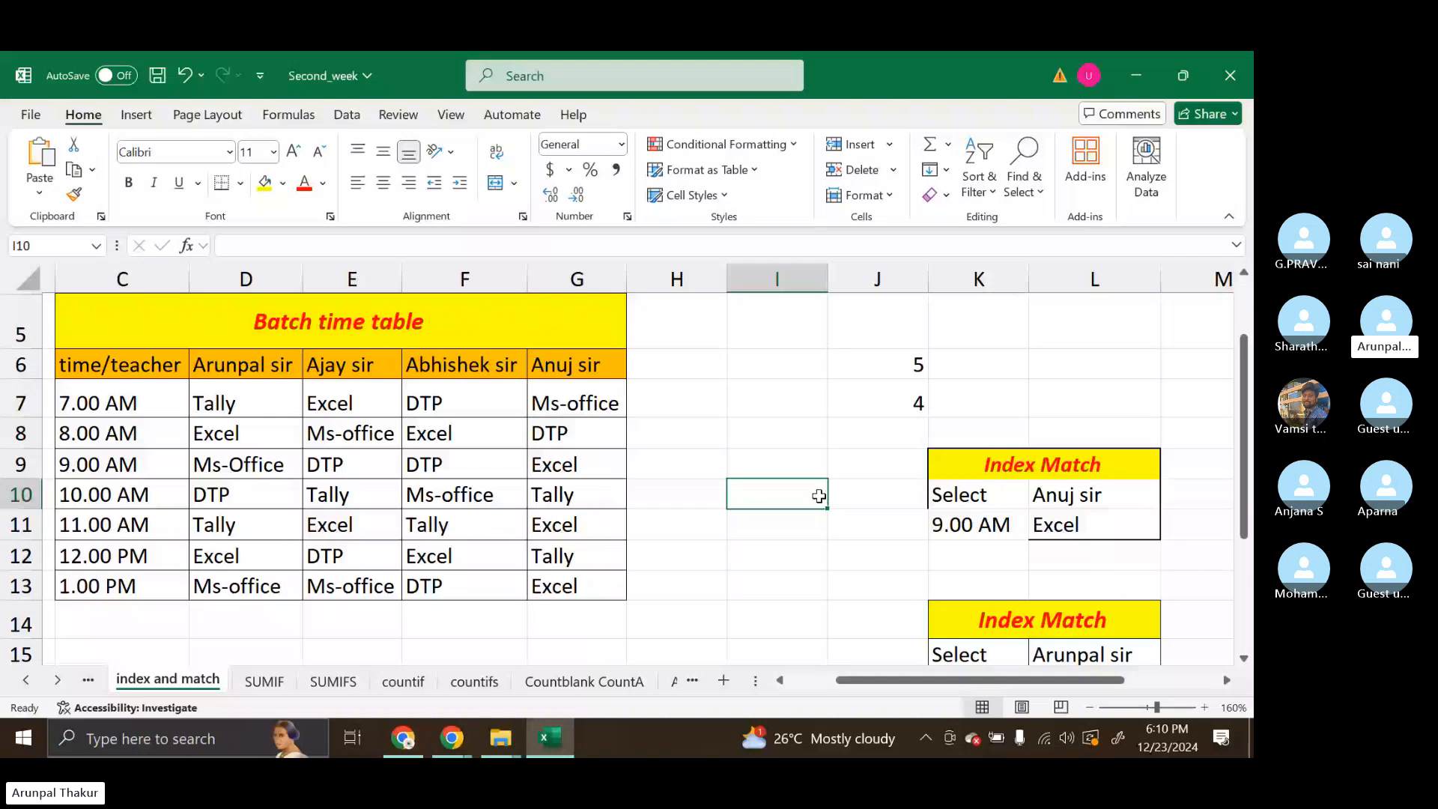
# Clear the contents of the first Index Match lookup table in K9:L11
pyautogui.click(976, 465)
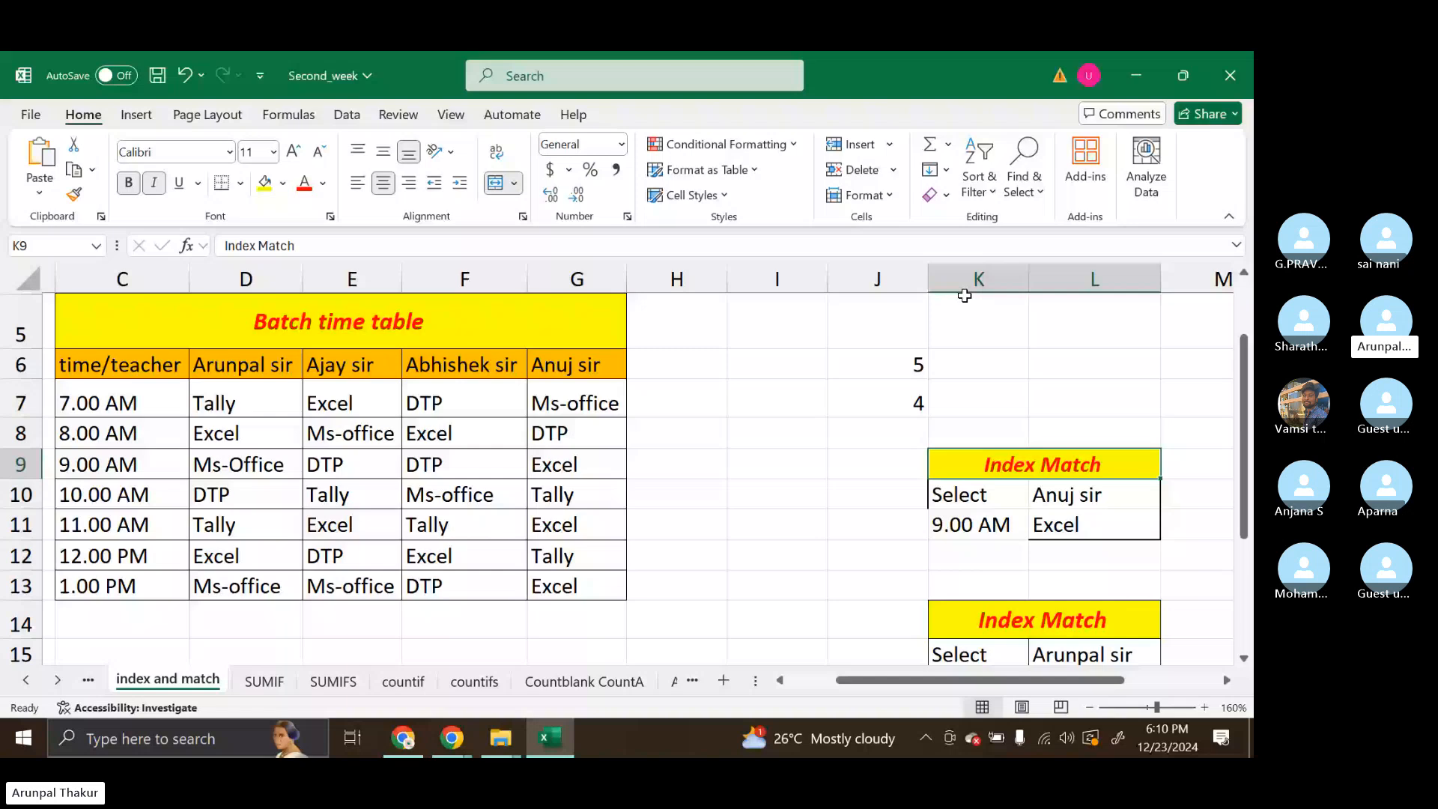
pyautogui.moveTo(1015, 450); pyautogui.dragTo(1113, 528)
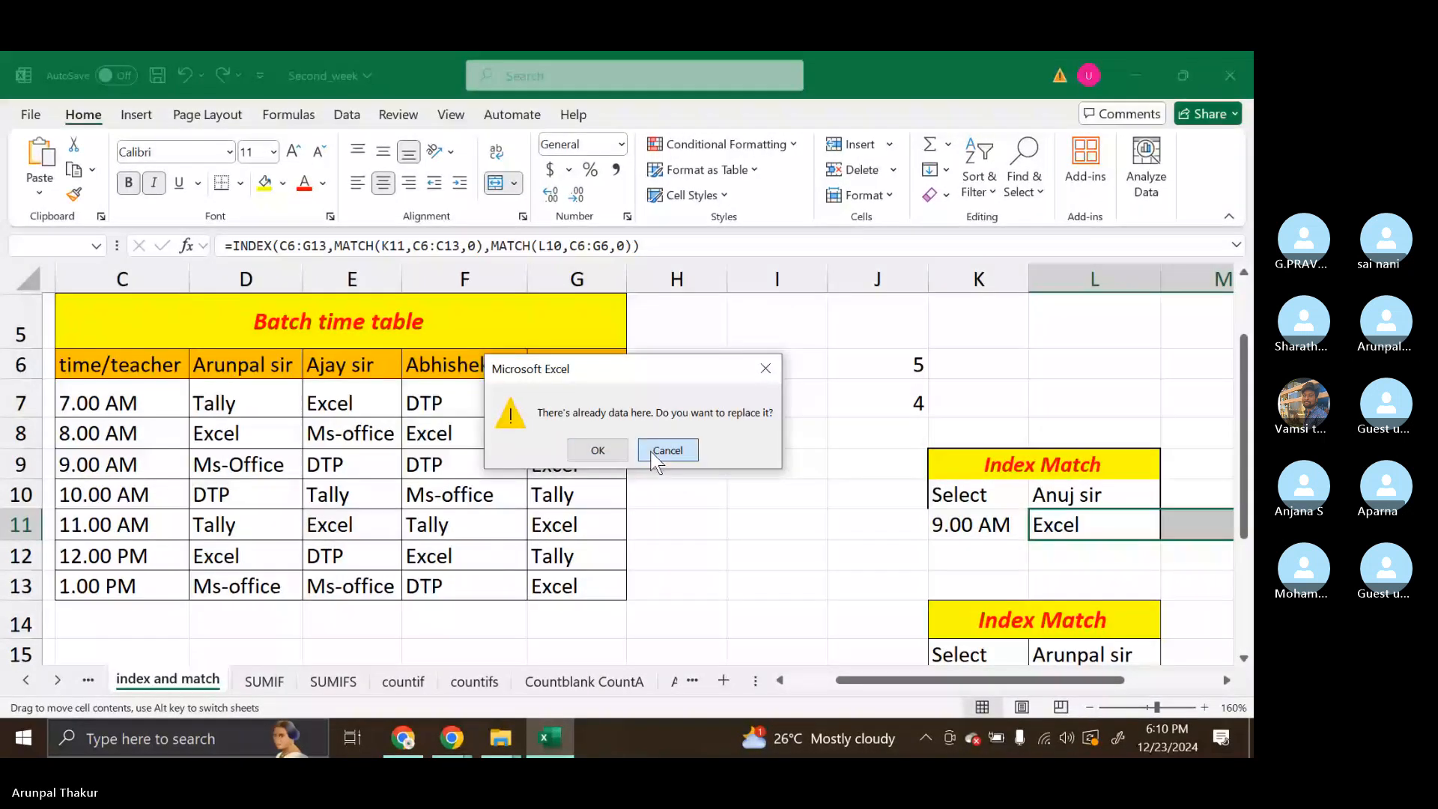
pyautogui.click(657, 457)
pyautogui.moveTo(864, 440); pyautogui.dragTo(1005, 500)
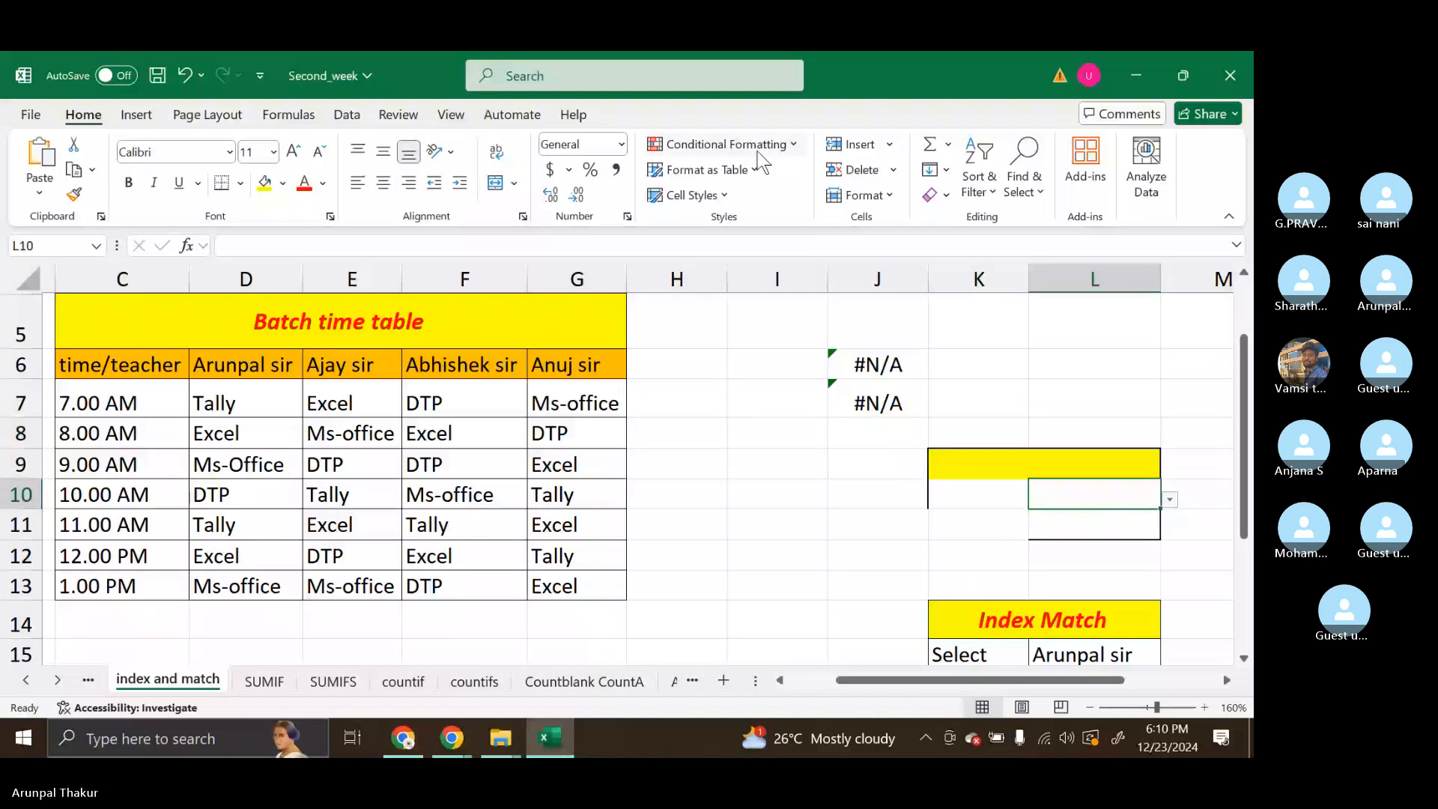
# Try to remove the drop-down list from L10 by clearing the validation circles
pyautogui.scroll(-4, 759, 151)
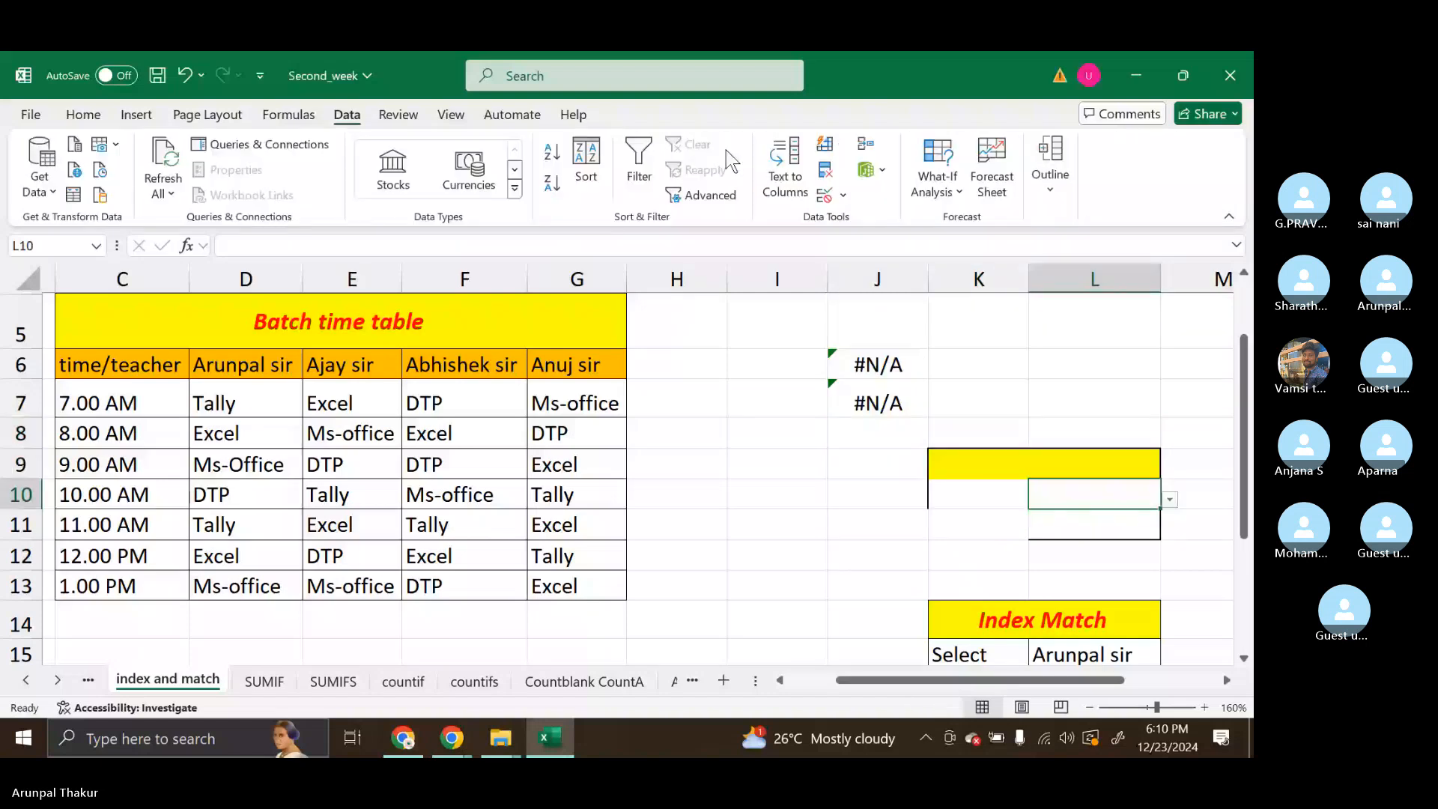
pyautogui.click(830, 195)
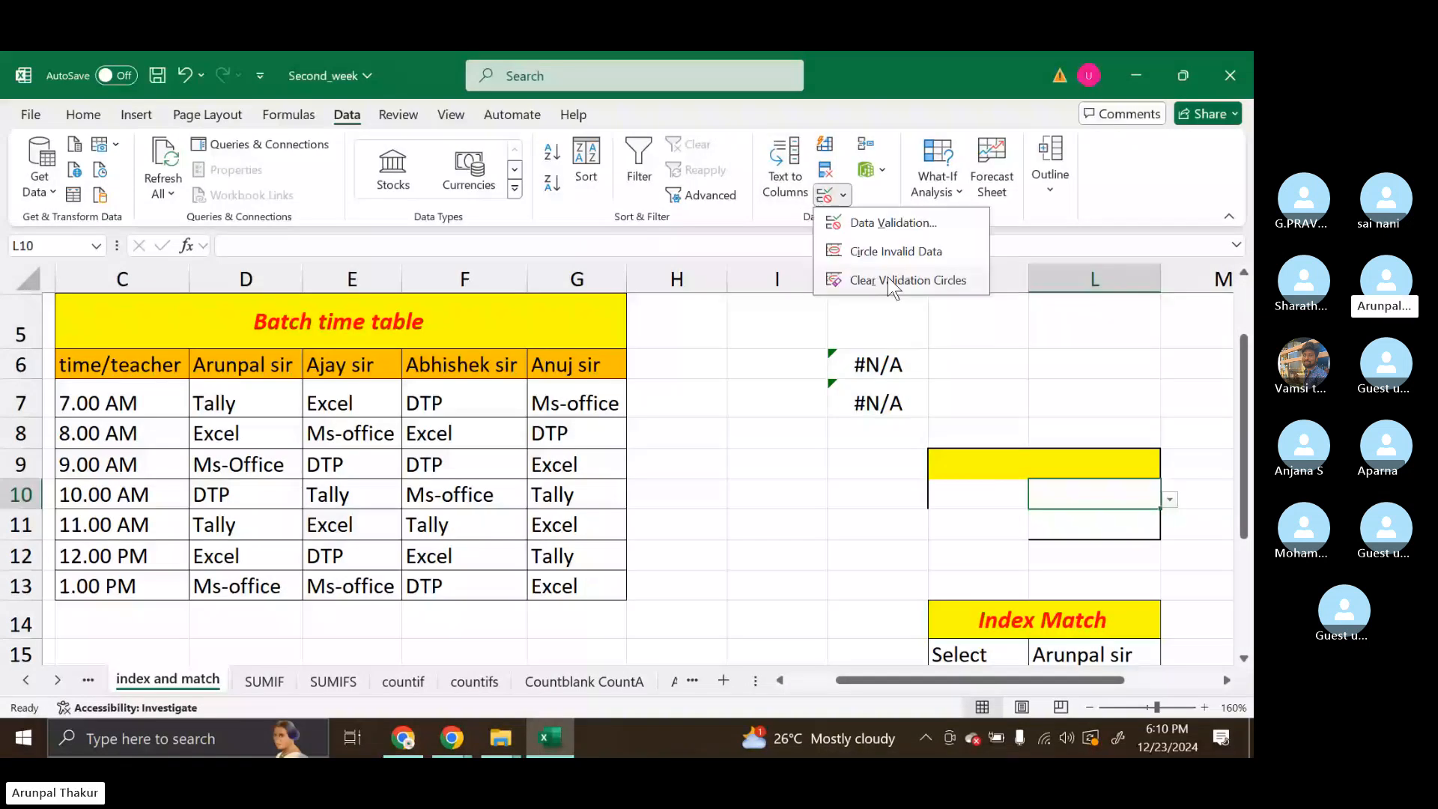
pyautogui.click(891, 282)
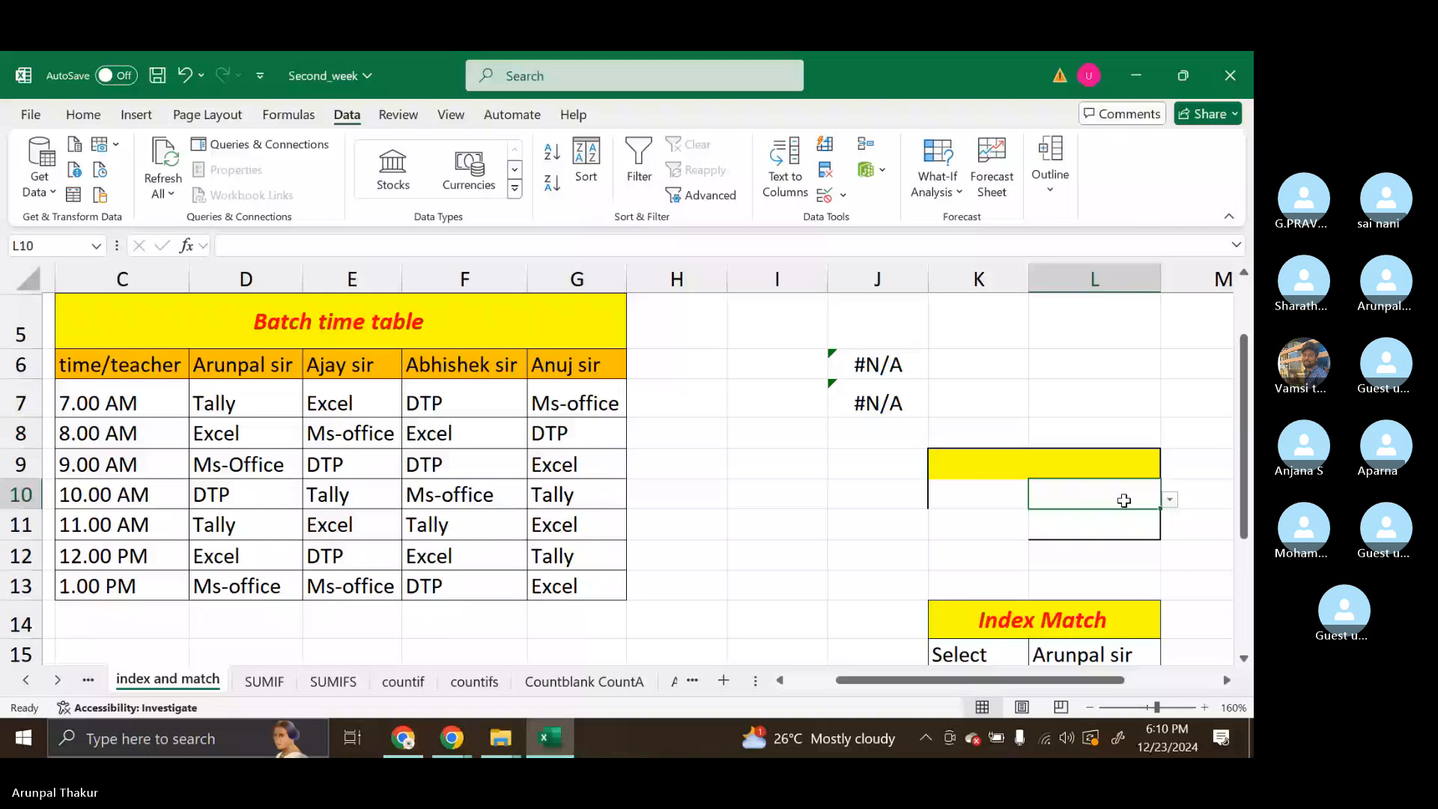
# Clear everything from J9:L13, including the fill, borders and drop-down lists
pyautogui.click(83, 115)
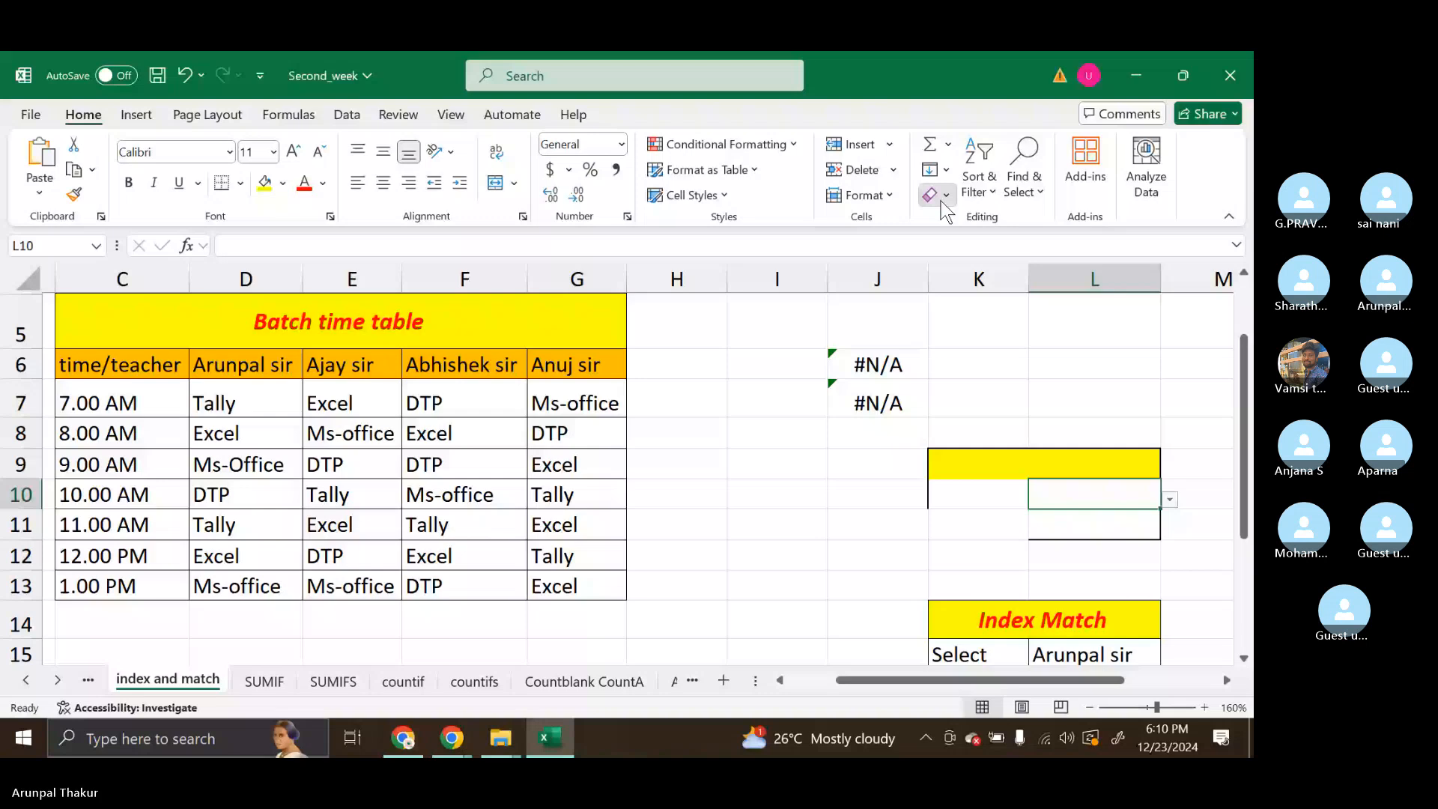
pyautogui.click(867, 556)
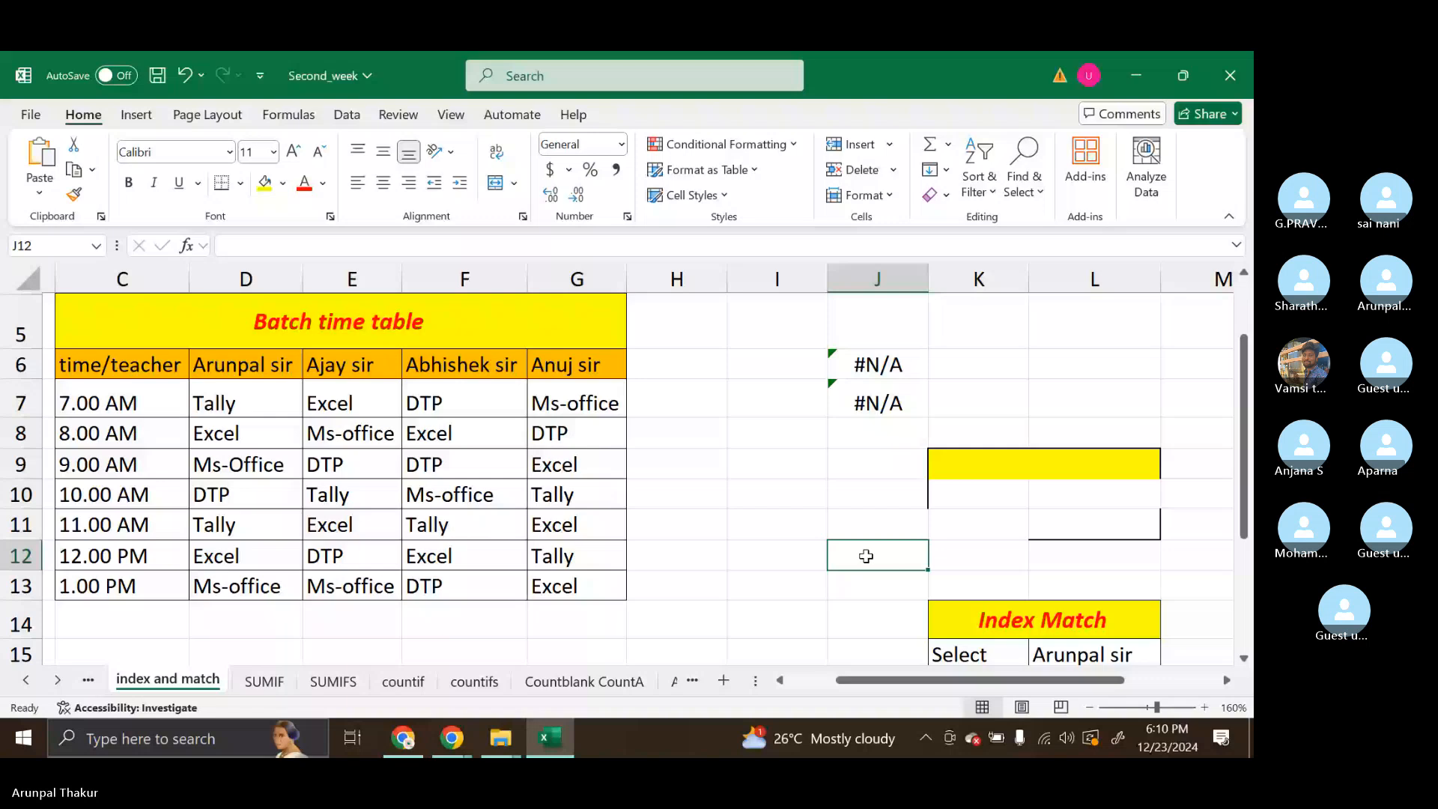
pyautogui.moveTo(876, 463); pyautogui.dragTo(1094, 586)
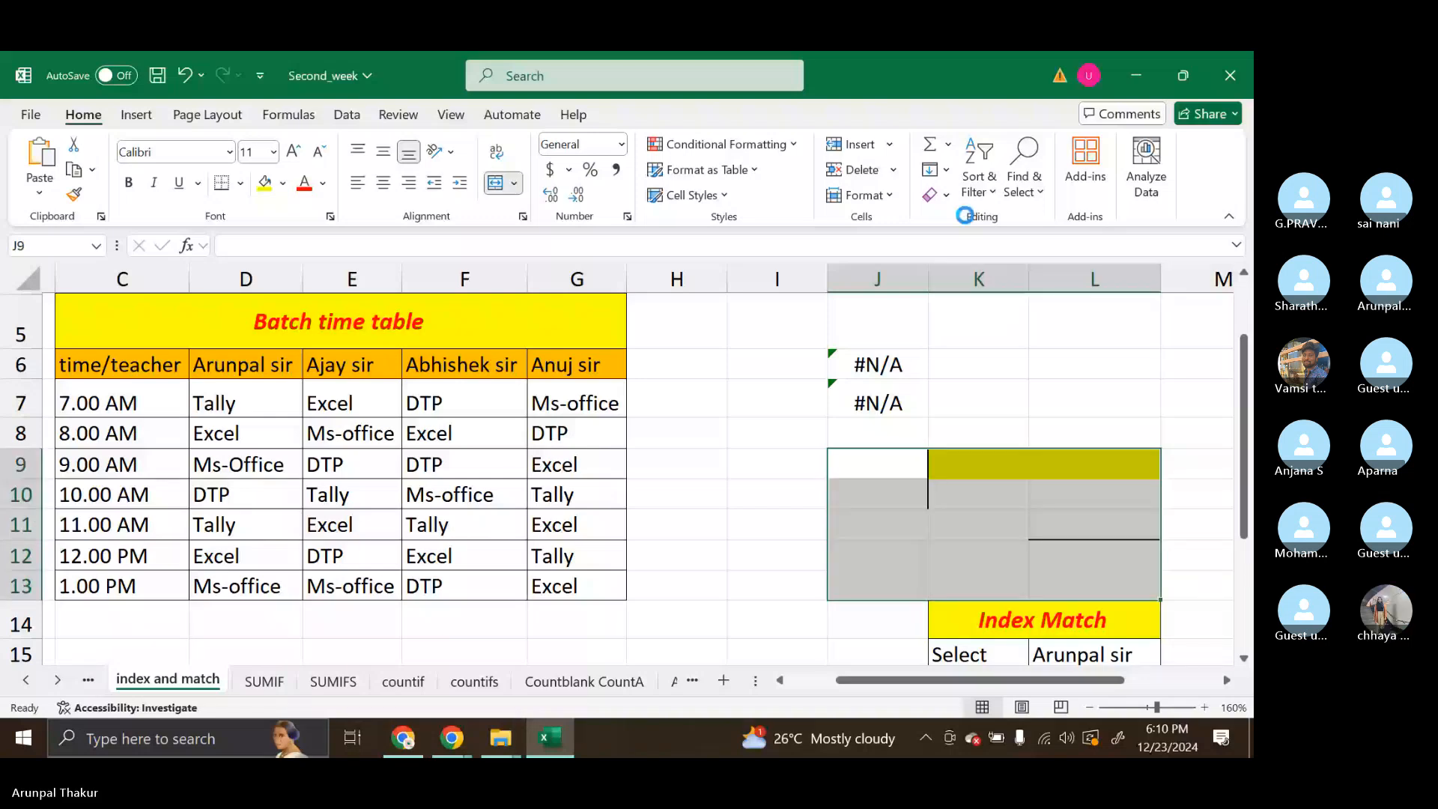
pyautogui.click(1090, 493)
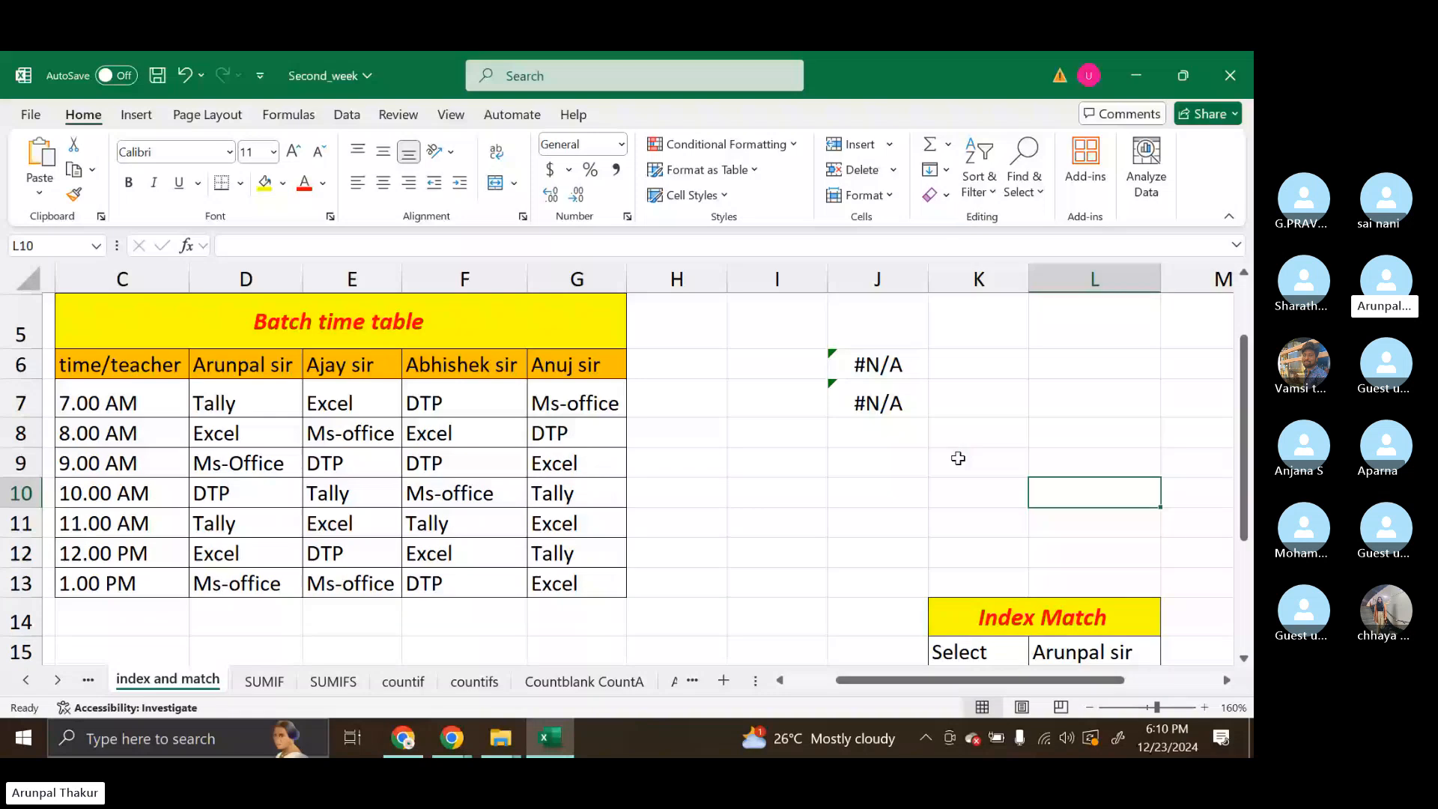
# Enter the heading Index Match in cell K9
pyautogui.click(958, 459)
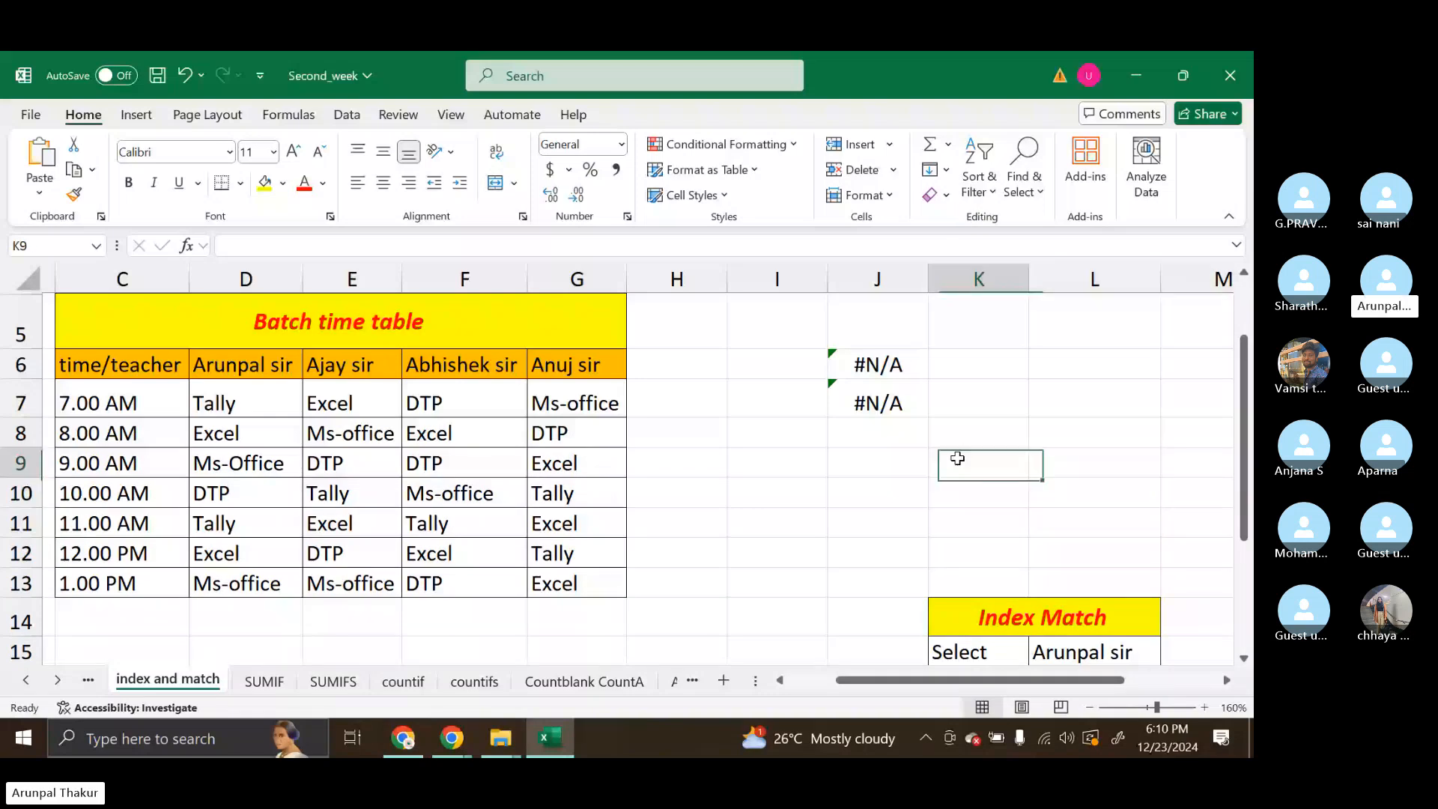
pyautogui.write('In')
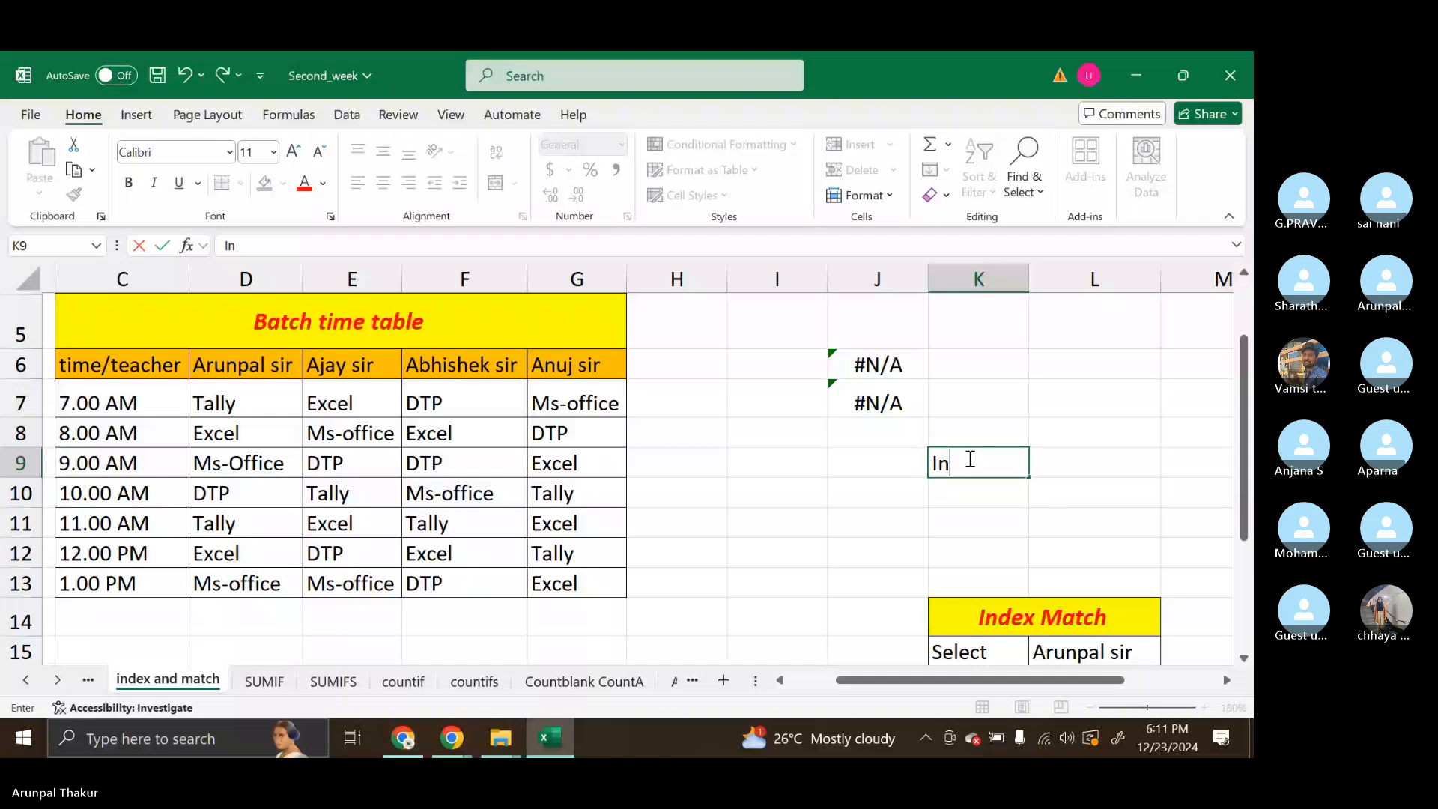
pyautogui.write('de')
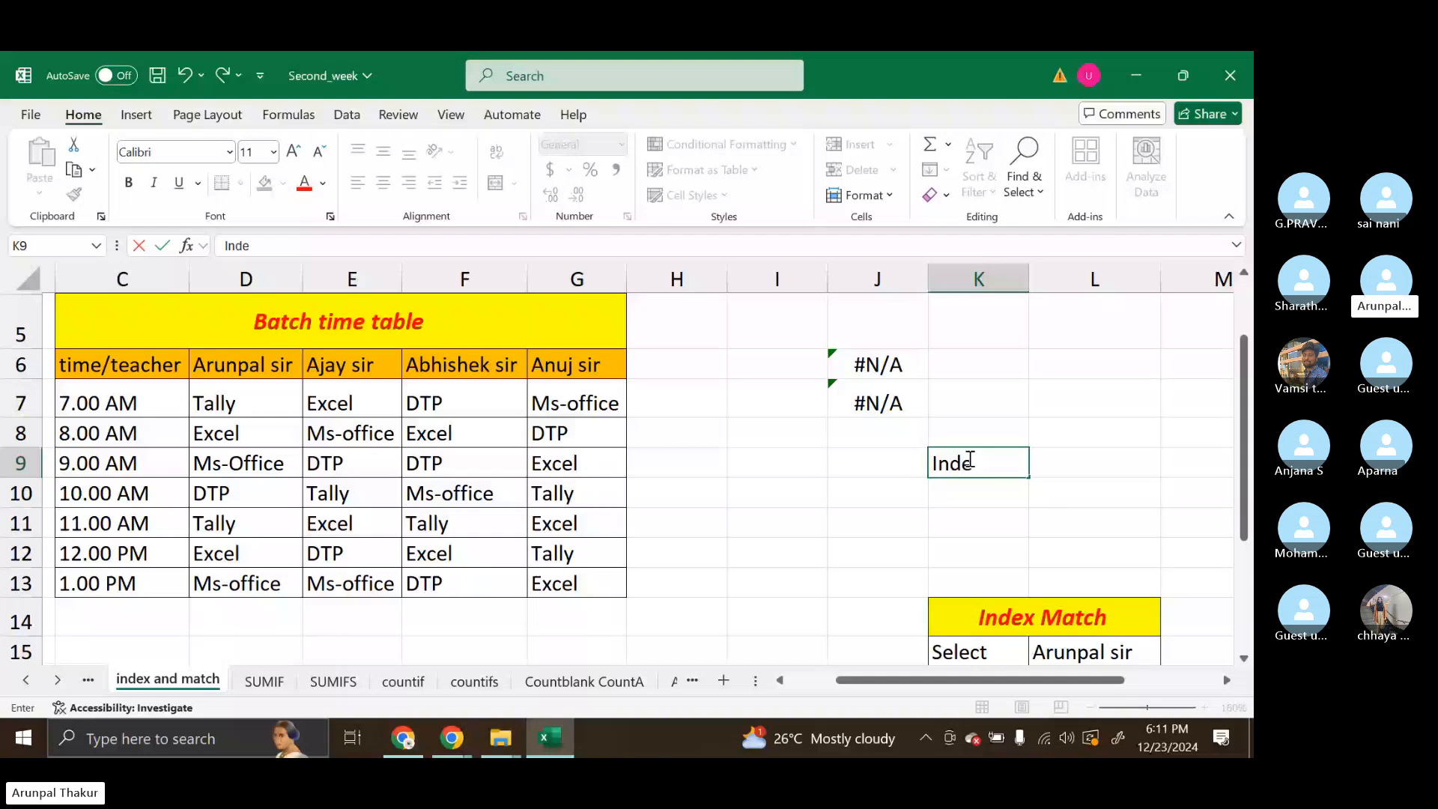
pyautogui.write('x Match')
pyautogui.hotkey('ctrl', 'Return')
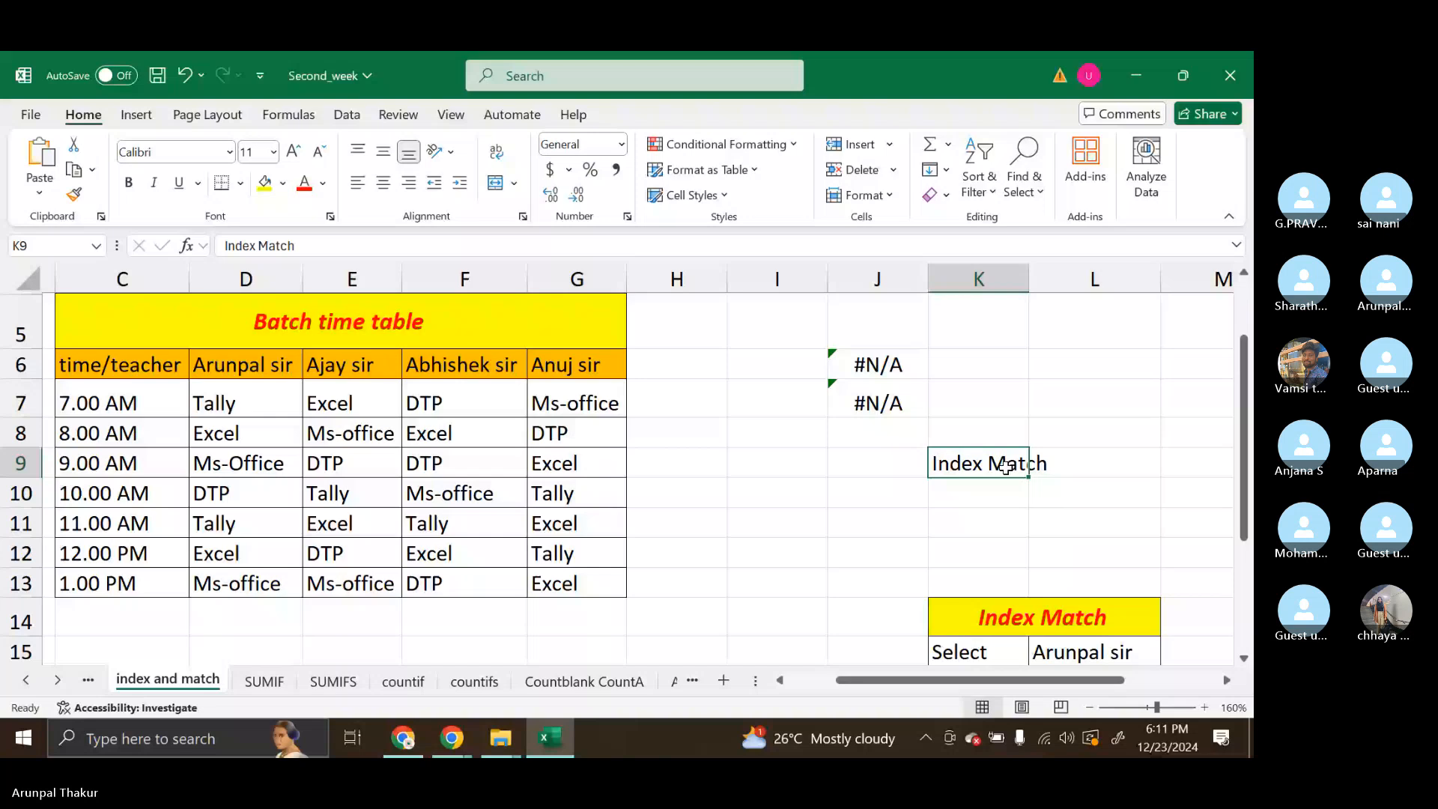
# Try merging and centring the Index Match heading across K9:L9
pyautogui.moveTo(1006, 466); pyautogui.dragTo(1094, 465)
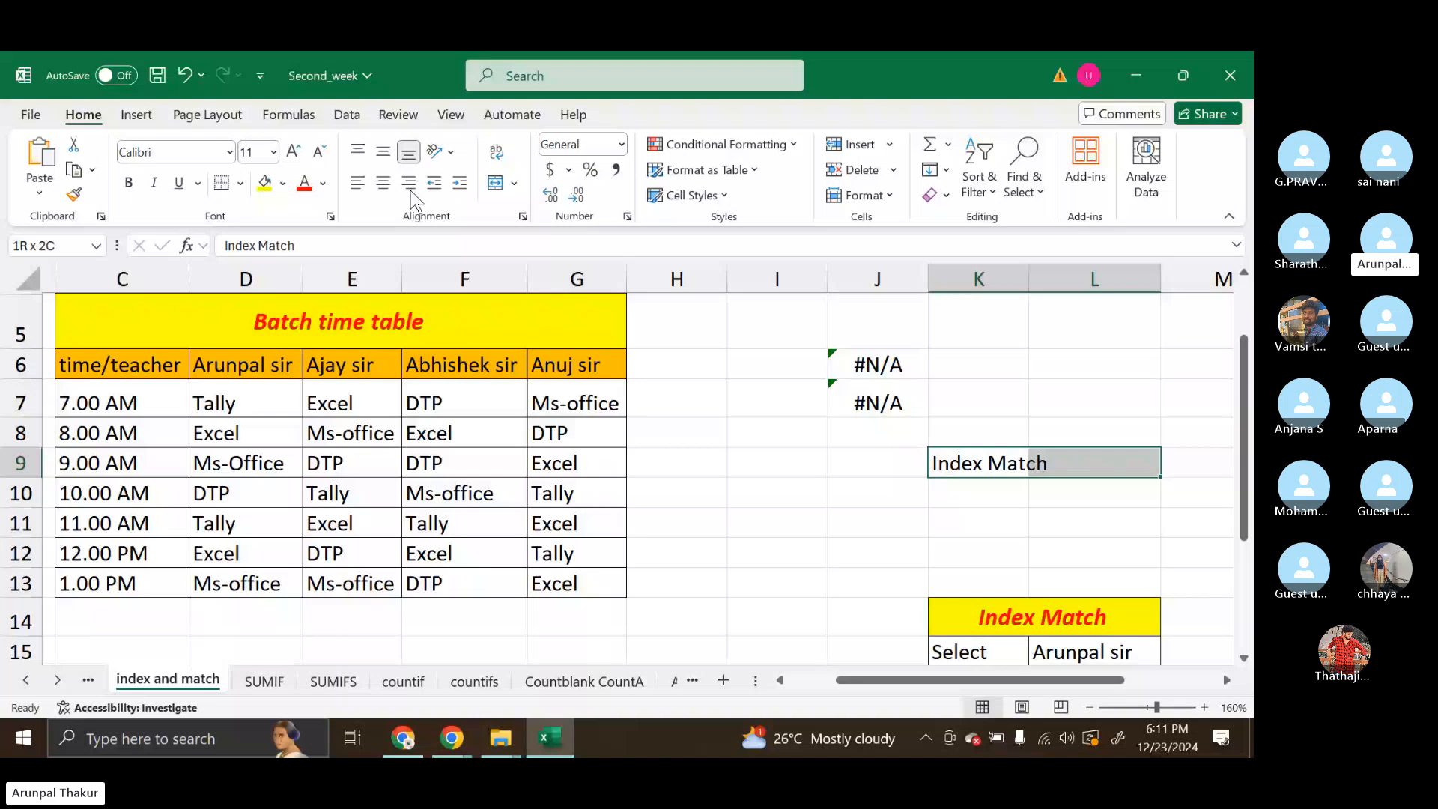
pyautogui.click(496, 192)
pyautogui.click(1079, 493)
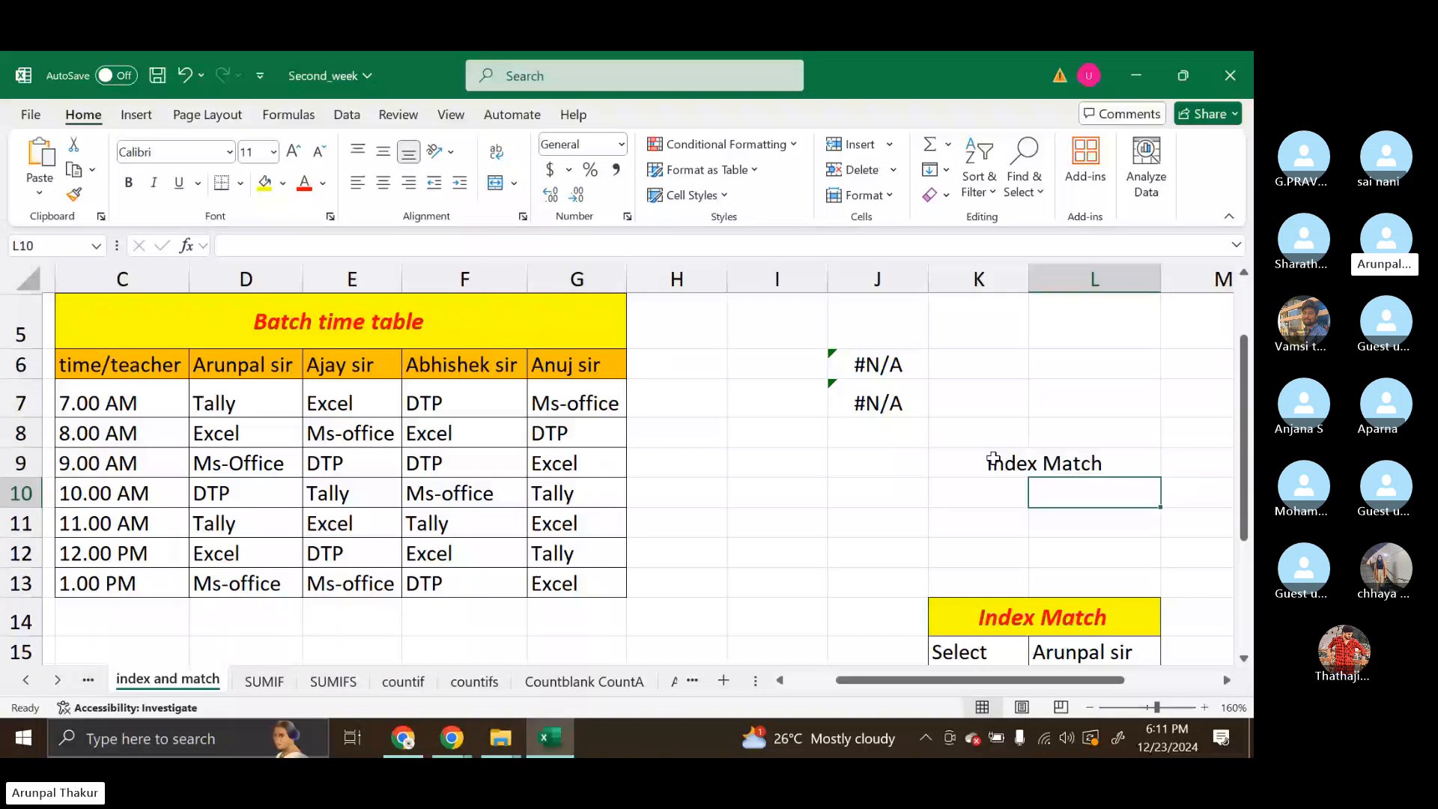
pyautogui.hotkey('ctrl', 'z')
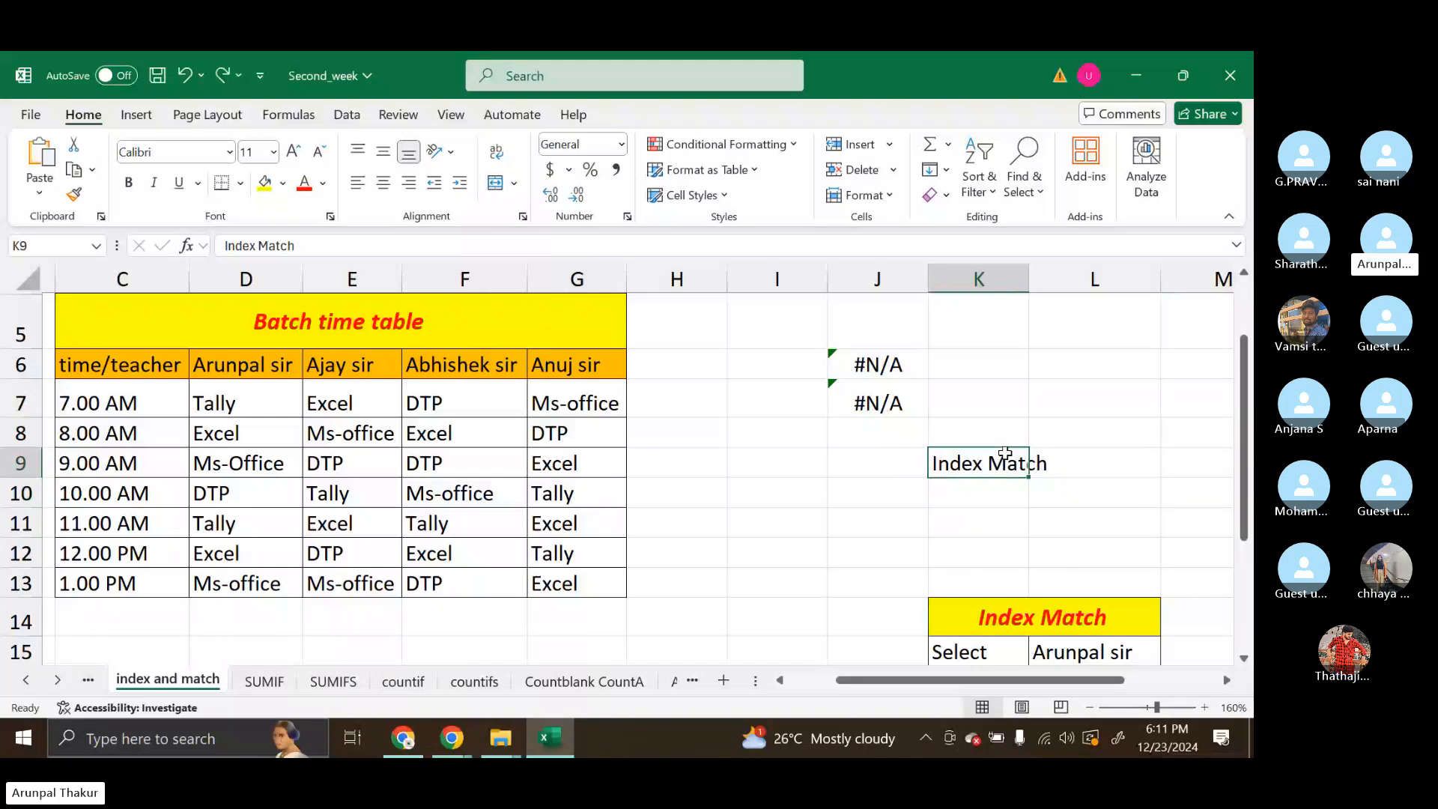
# Move the Index Match heading up to K8, merge and centre it across K8:L8 with a yellow fill
pyautogui.moveTo(1006, 454); pyautogui.dragTo(1001, 424)
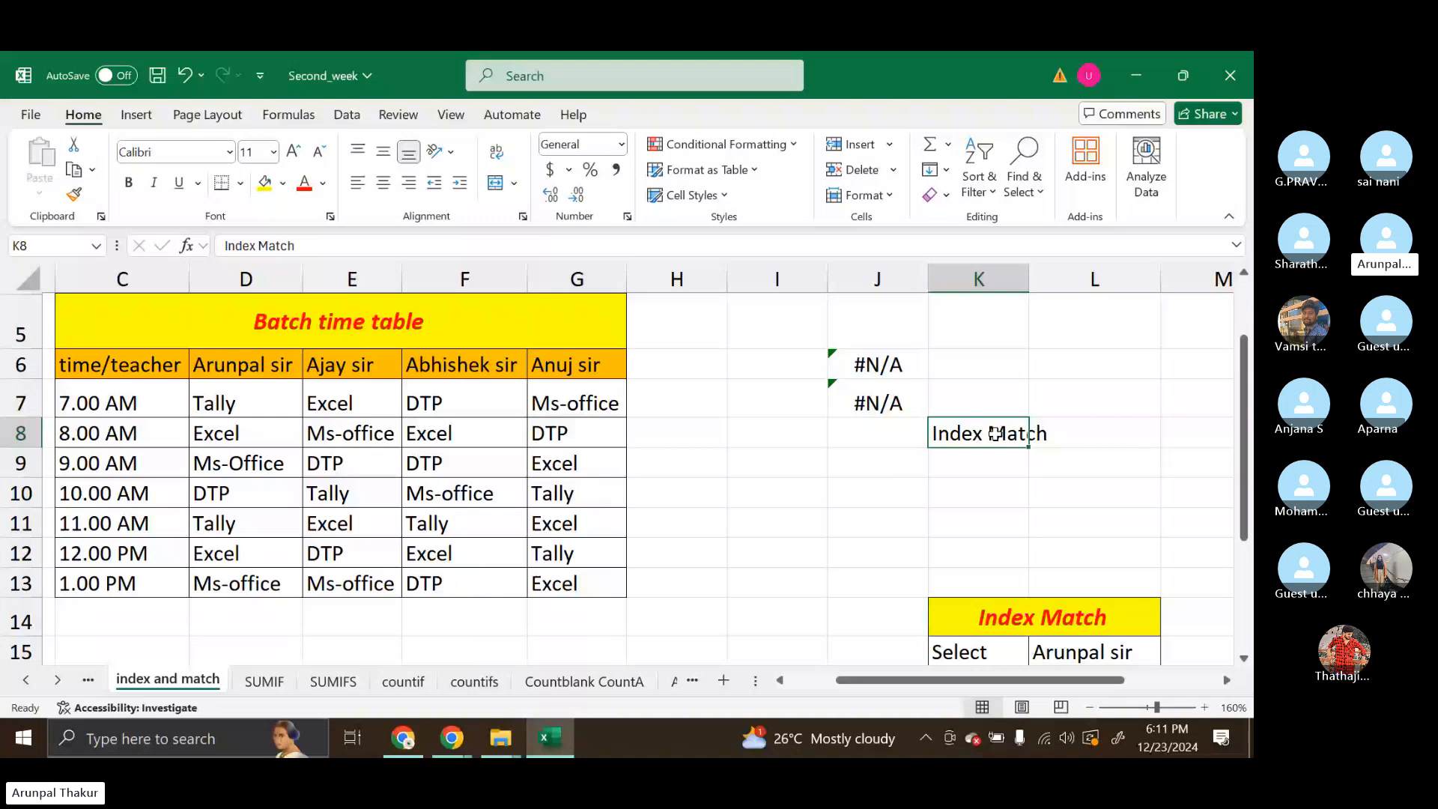
pyautogui.moveTo(995, 433); pyautogui.dragTo(1086, 435)
pyautogui.click(495, 183)
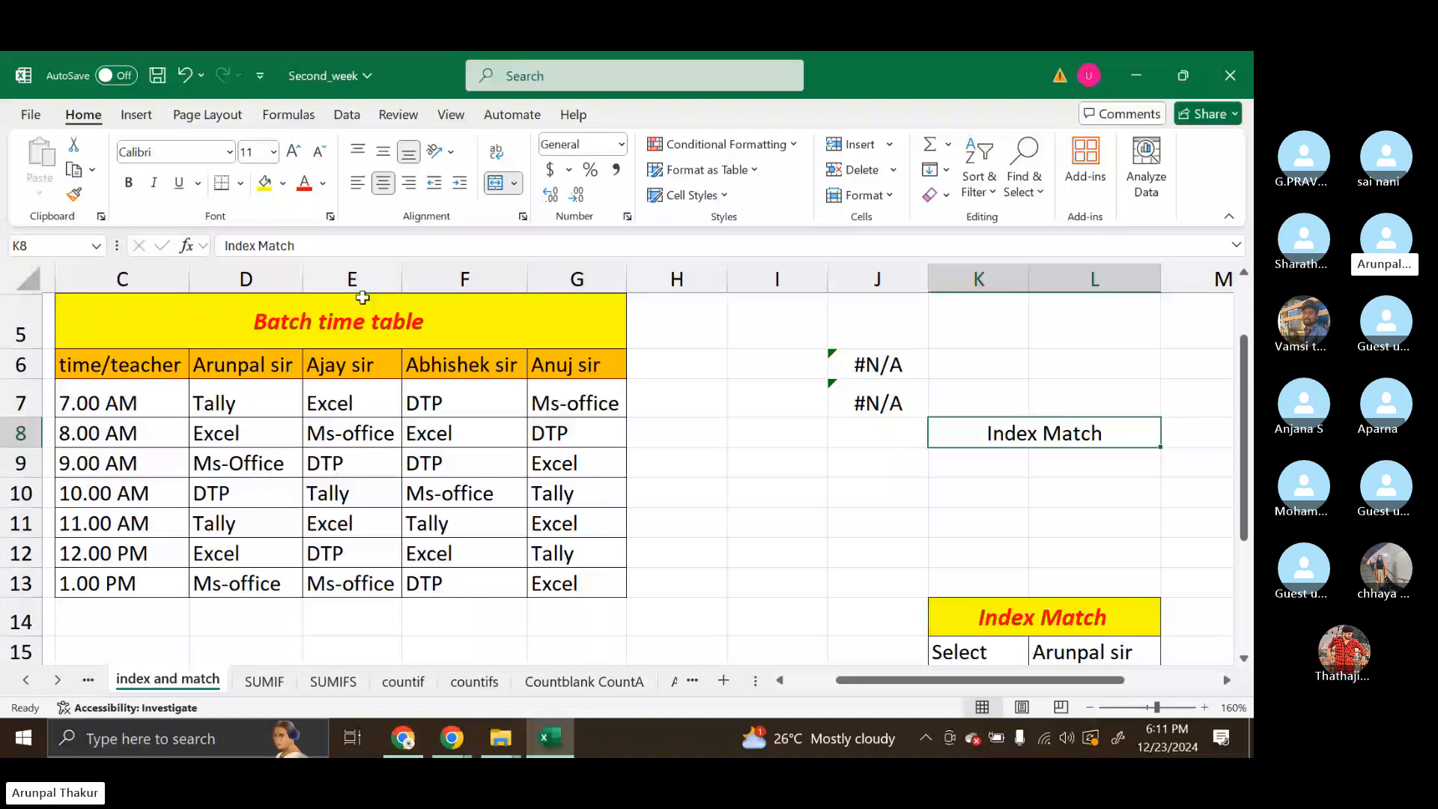
pyautogui.click(265, 184)
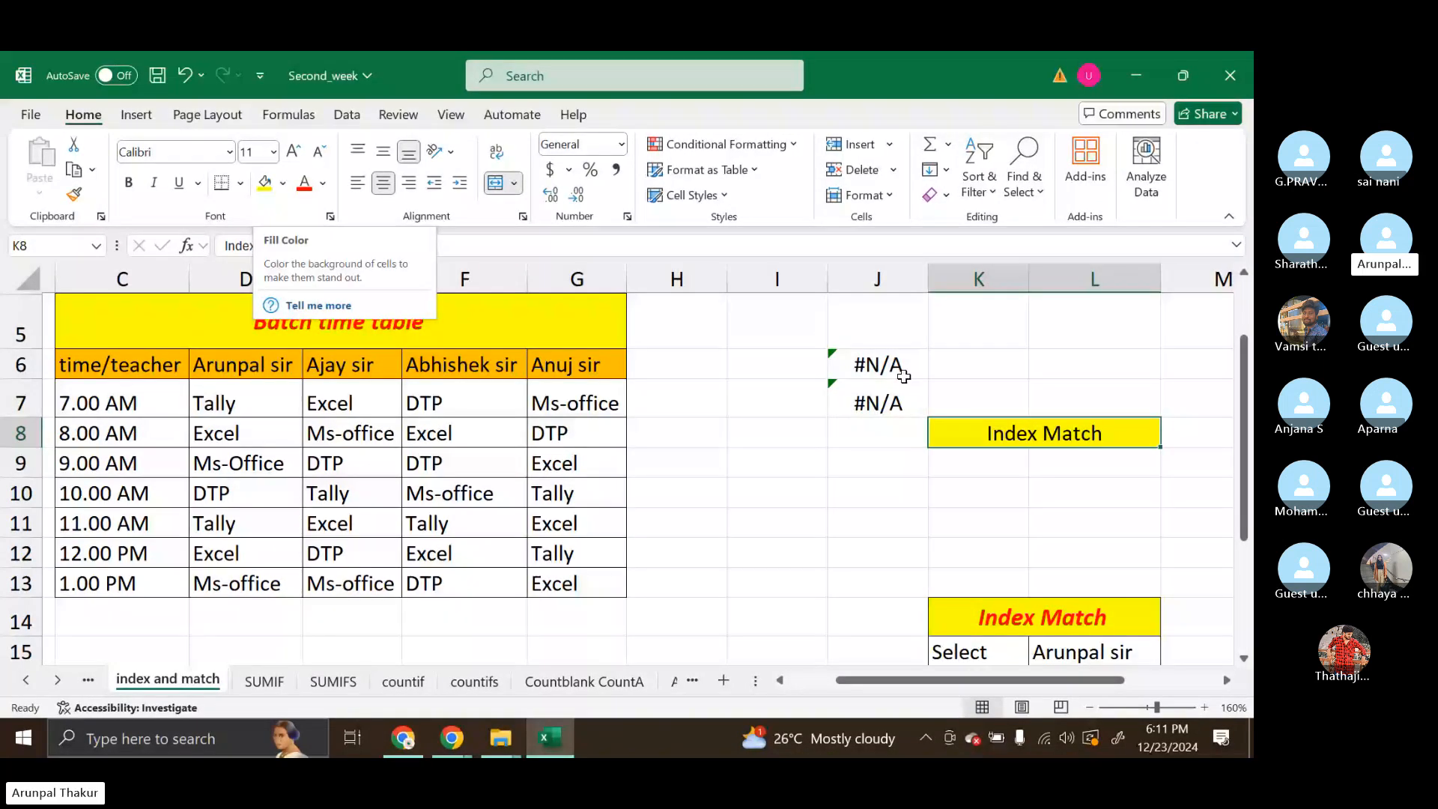
# Enter the label Select in K9 below the heading
pyautogui.click(979, 464)
pyautogui.write('Select')
pyautogui.click(1068, 464)
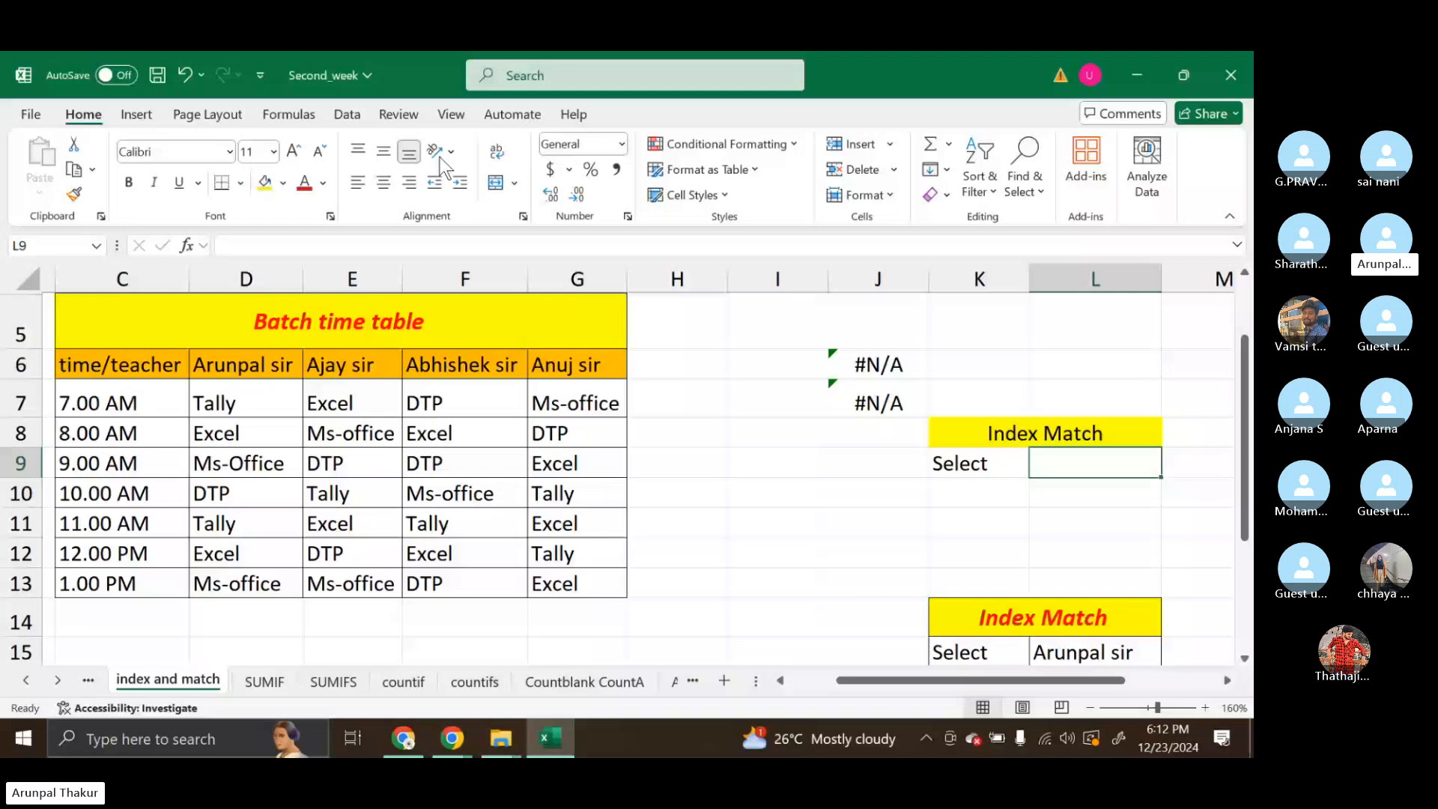
# Give L9 a List data validation sourced from the teacher names in $D$6:$G$6 and choose the third teacher
pyautogui.click(352, 116)
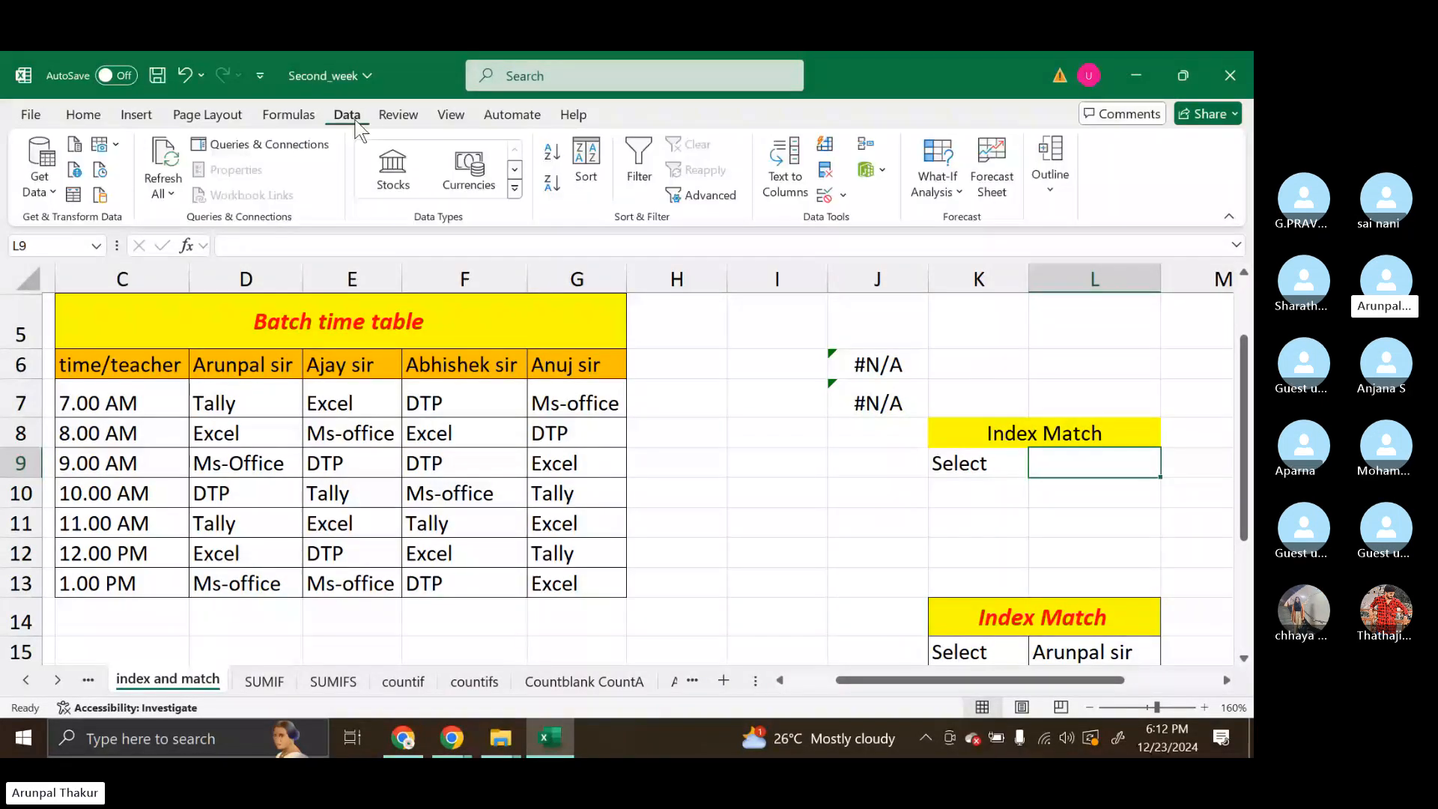
pyautogui.click(843, 198)
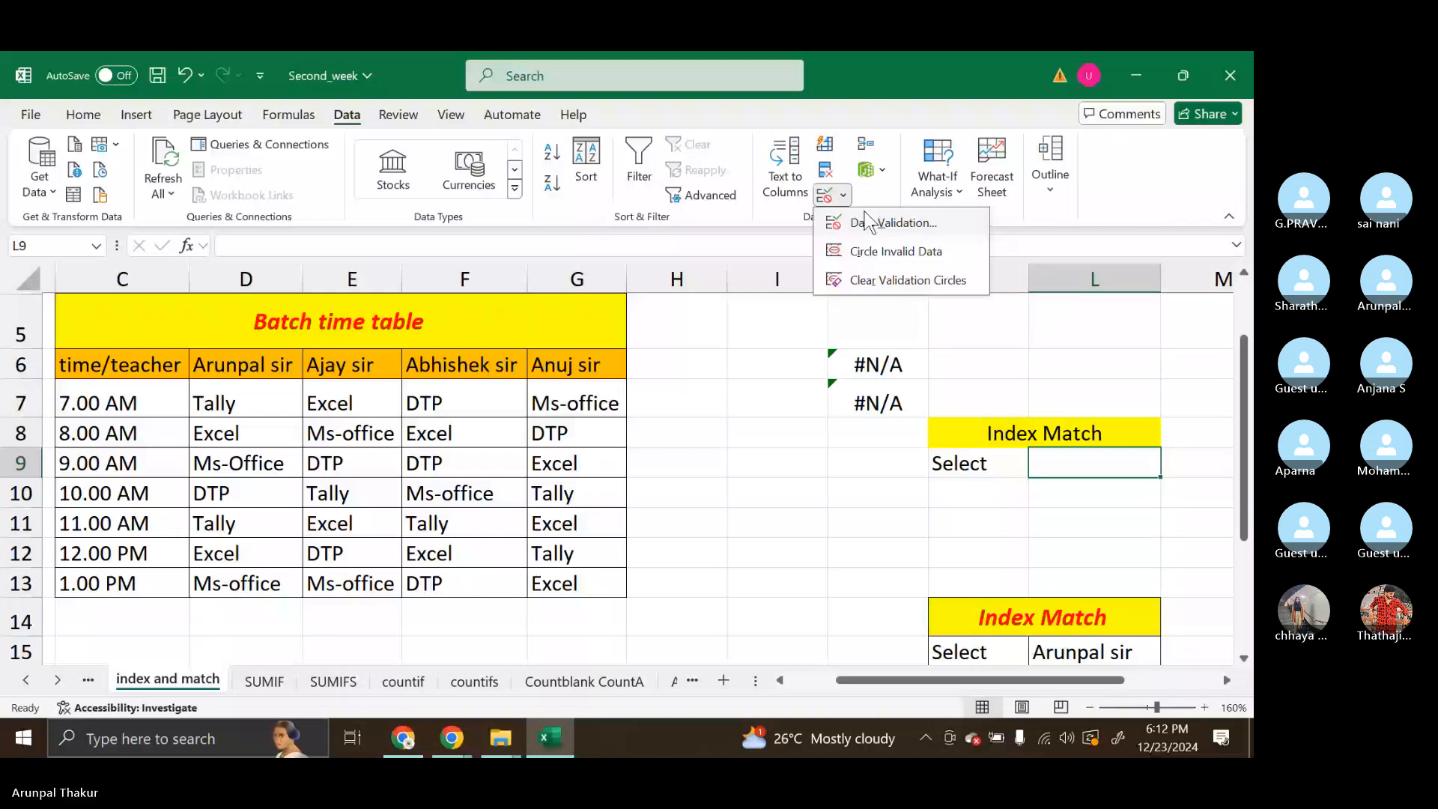
pyautogui.click(867, 223)
pyautogui.click(902, 268)
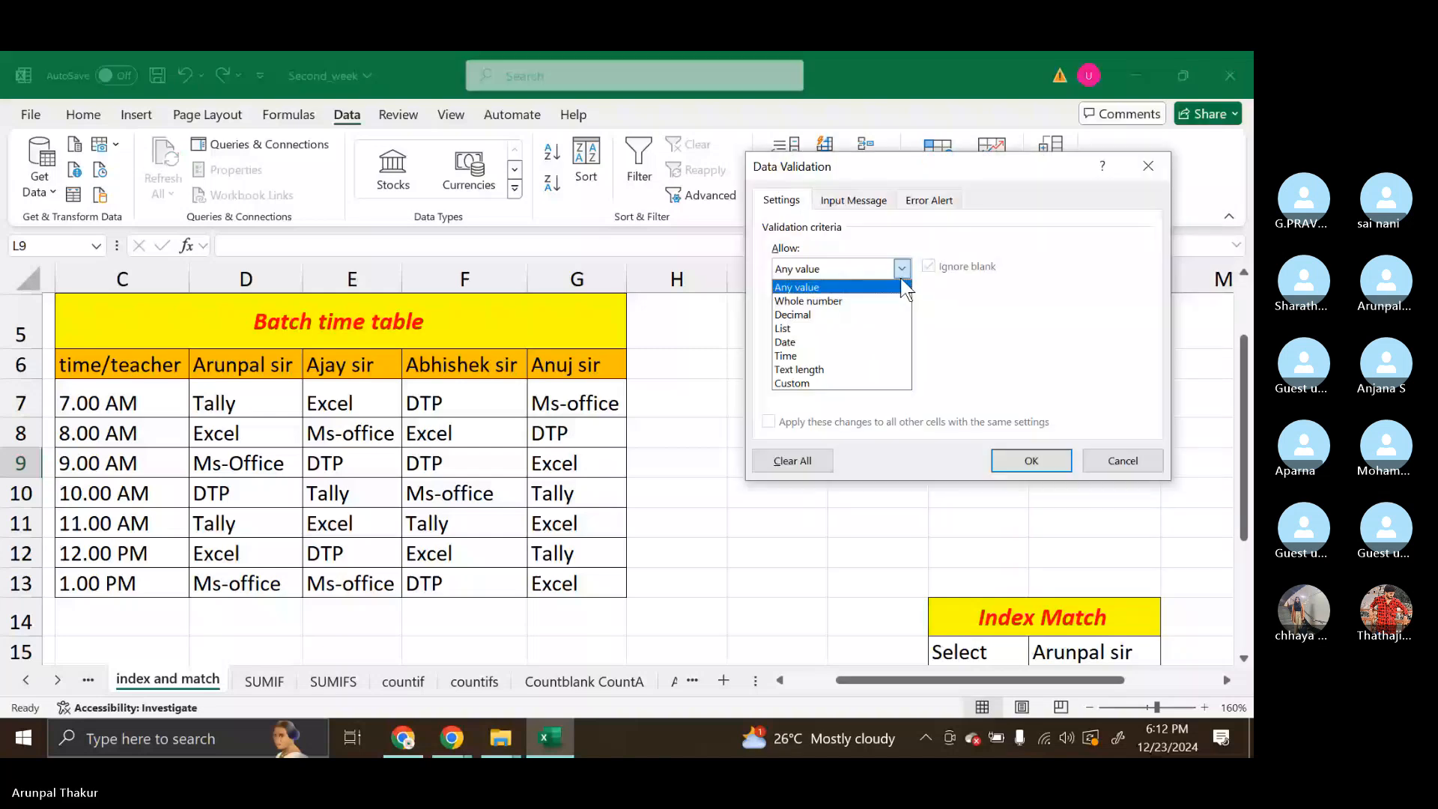
pyautogui.click(783, 328)
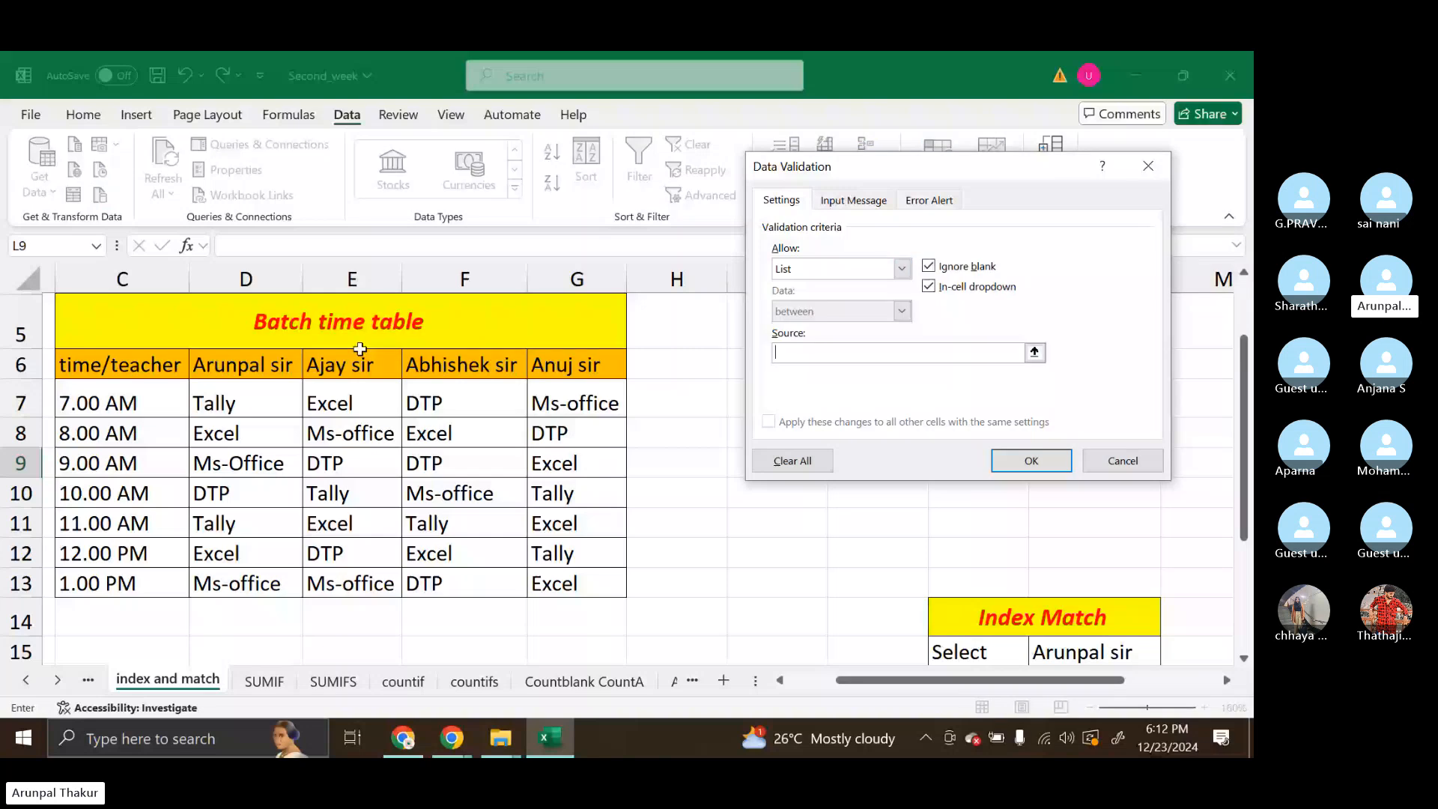
pyautogui.click(149, 371)
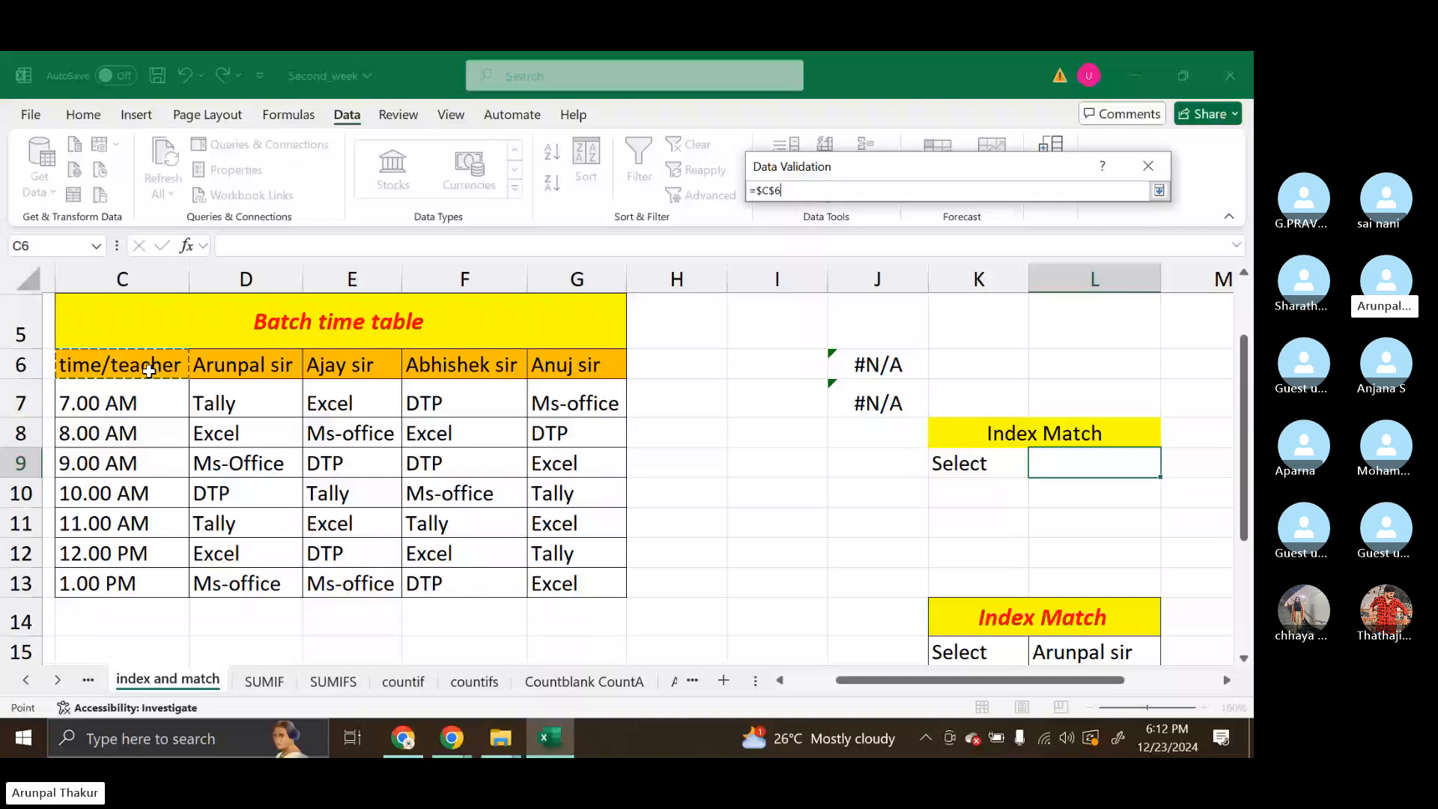
pyautogui.click(220, 364)
pyautogui.hotkey('ctrl', 'shift', 'Right')
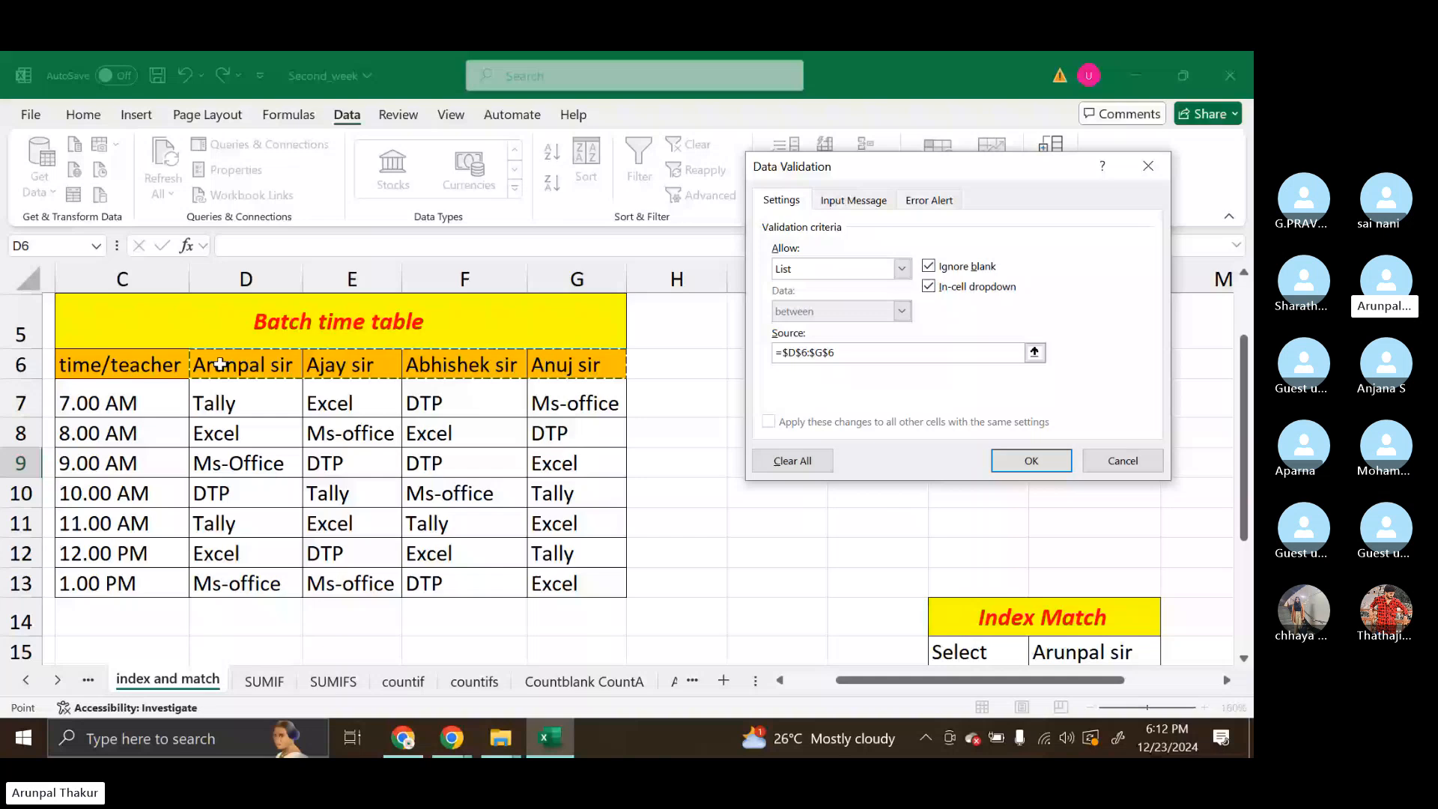
pyautogui.click(1065, 461)
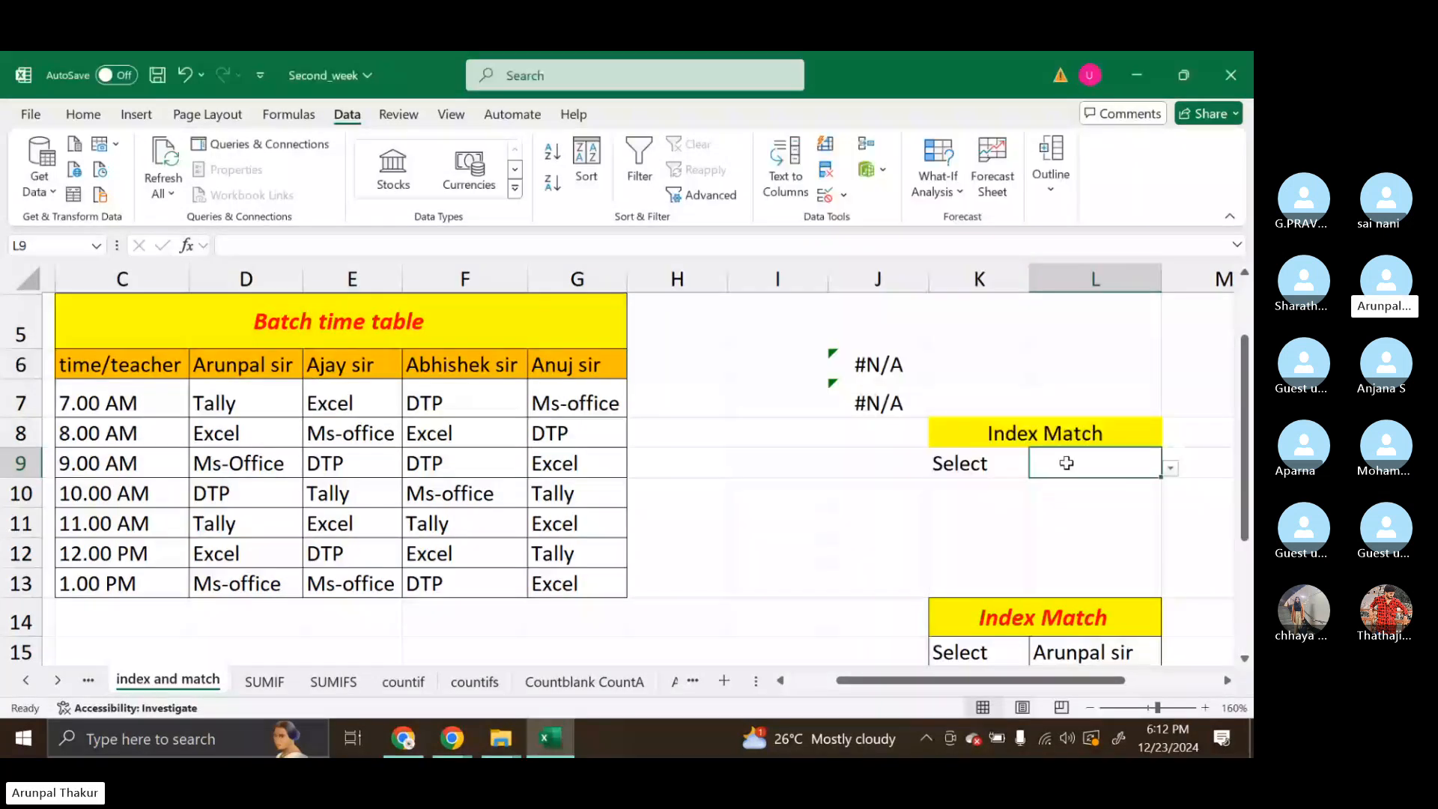
pyautogui.click(1170, 468)
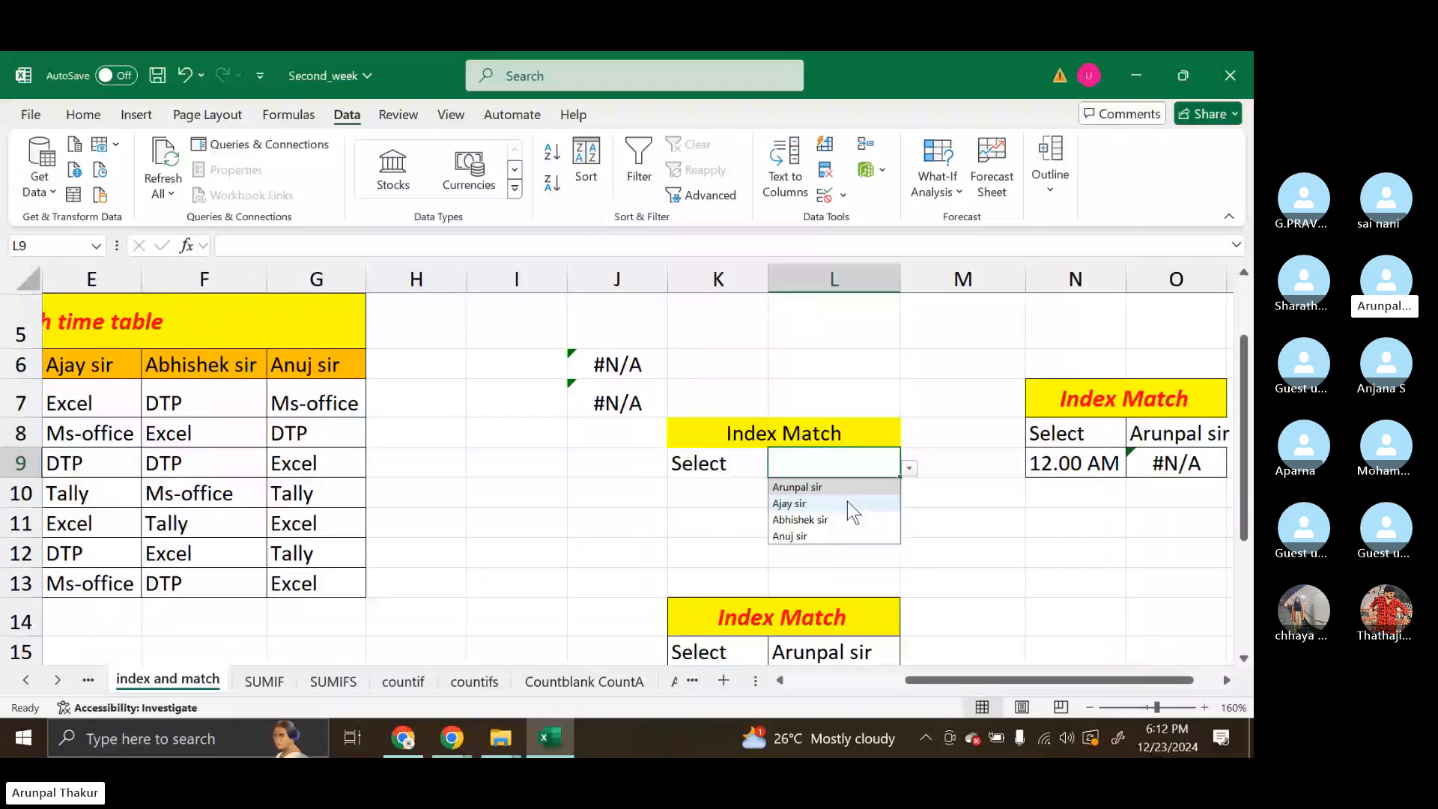
pyautogui.click(846, 519)
# Give K10 a List data validation sourced from the time slots in $C$7:$C$13 and choose 9.00 AM
pyautogui.click(724, 494)
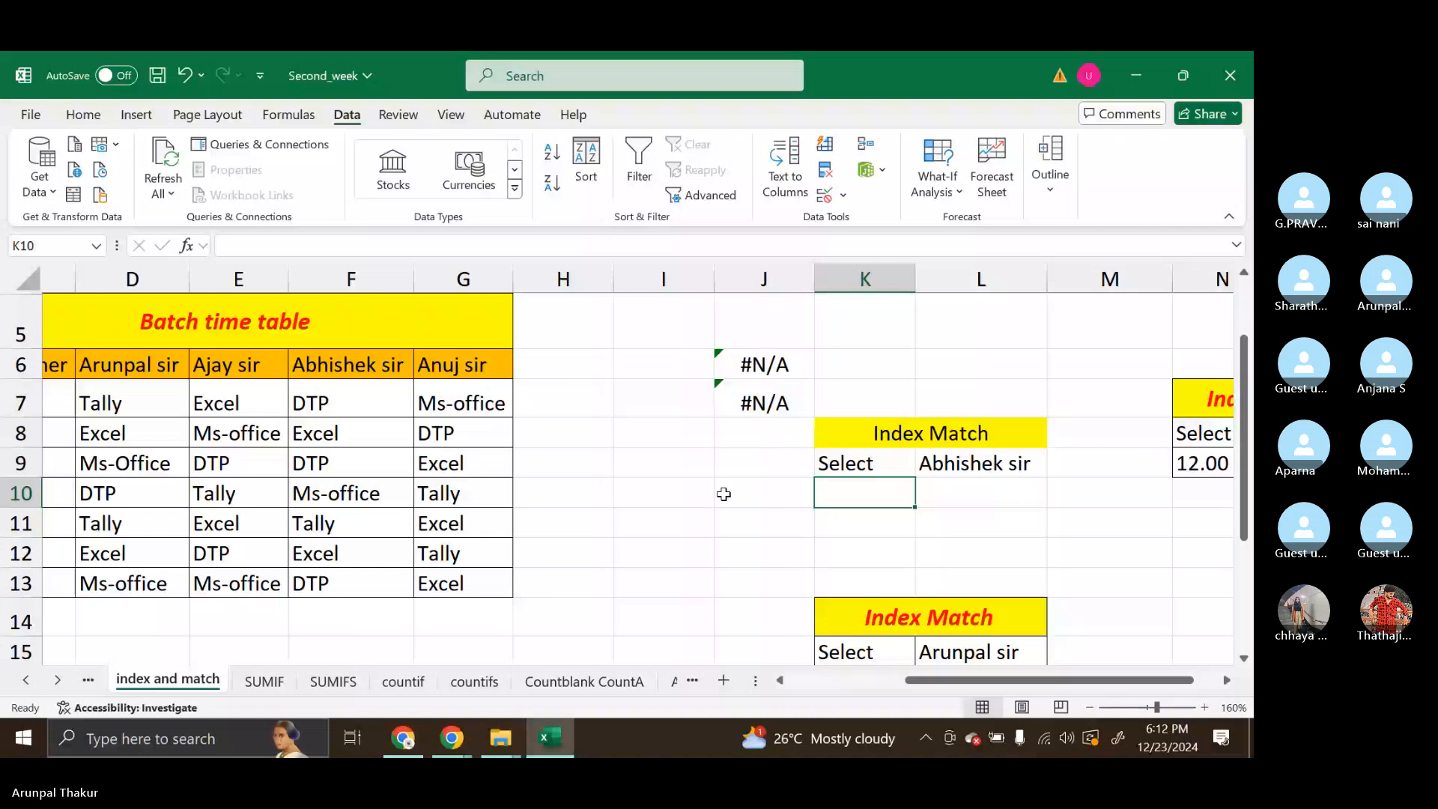
pyautogui.hscroll(-3, 1017, 533)
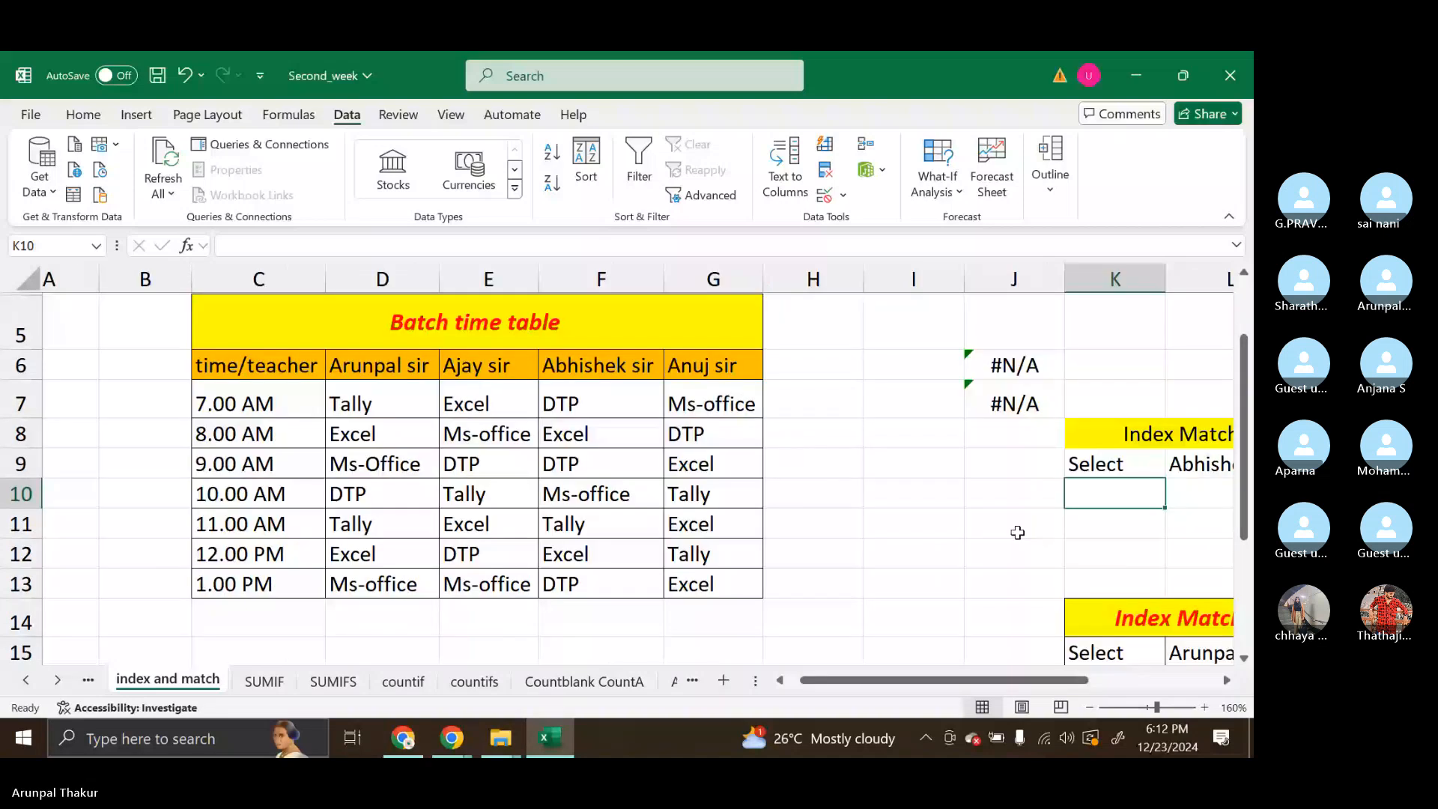
pyautogui.hscroll(1, 1017, 533)
pyautogui.scroll(1, 1018, 533)
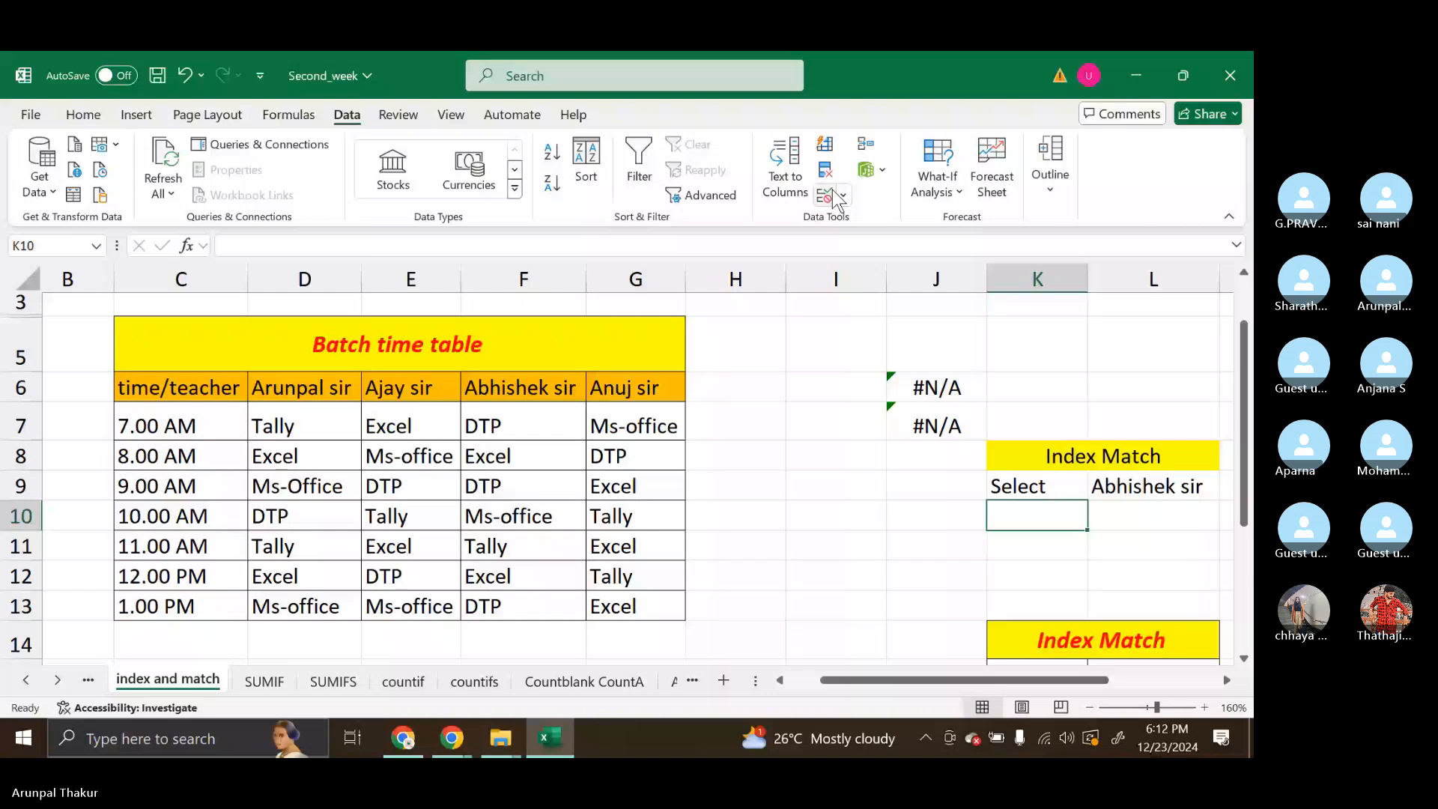
pyautogui.click(828, 197)
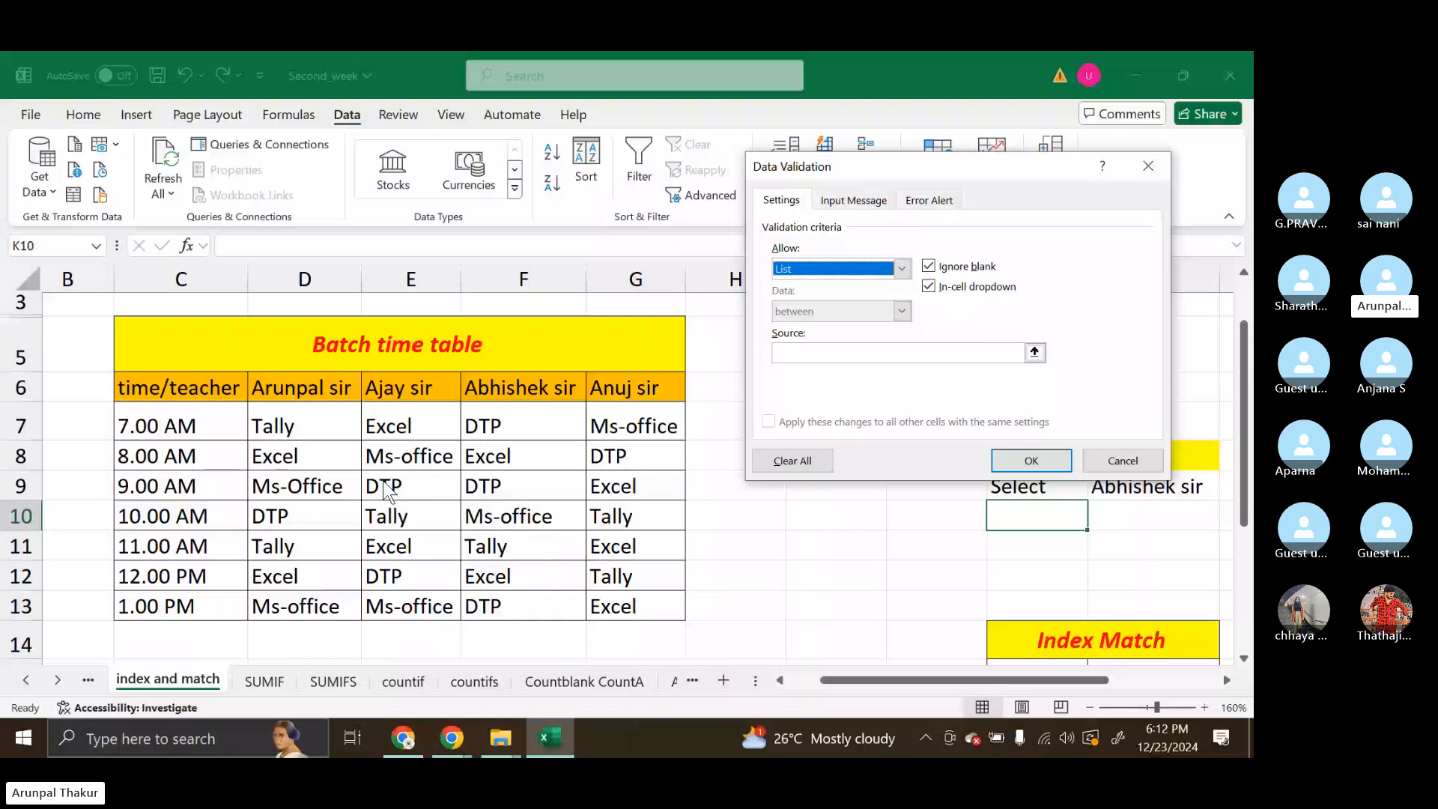
pyautogui.moveTo(180, 425); pyautogui.dragTo(179, 606)
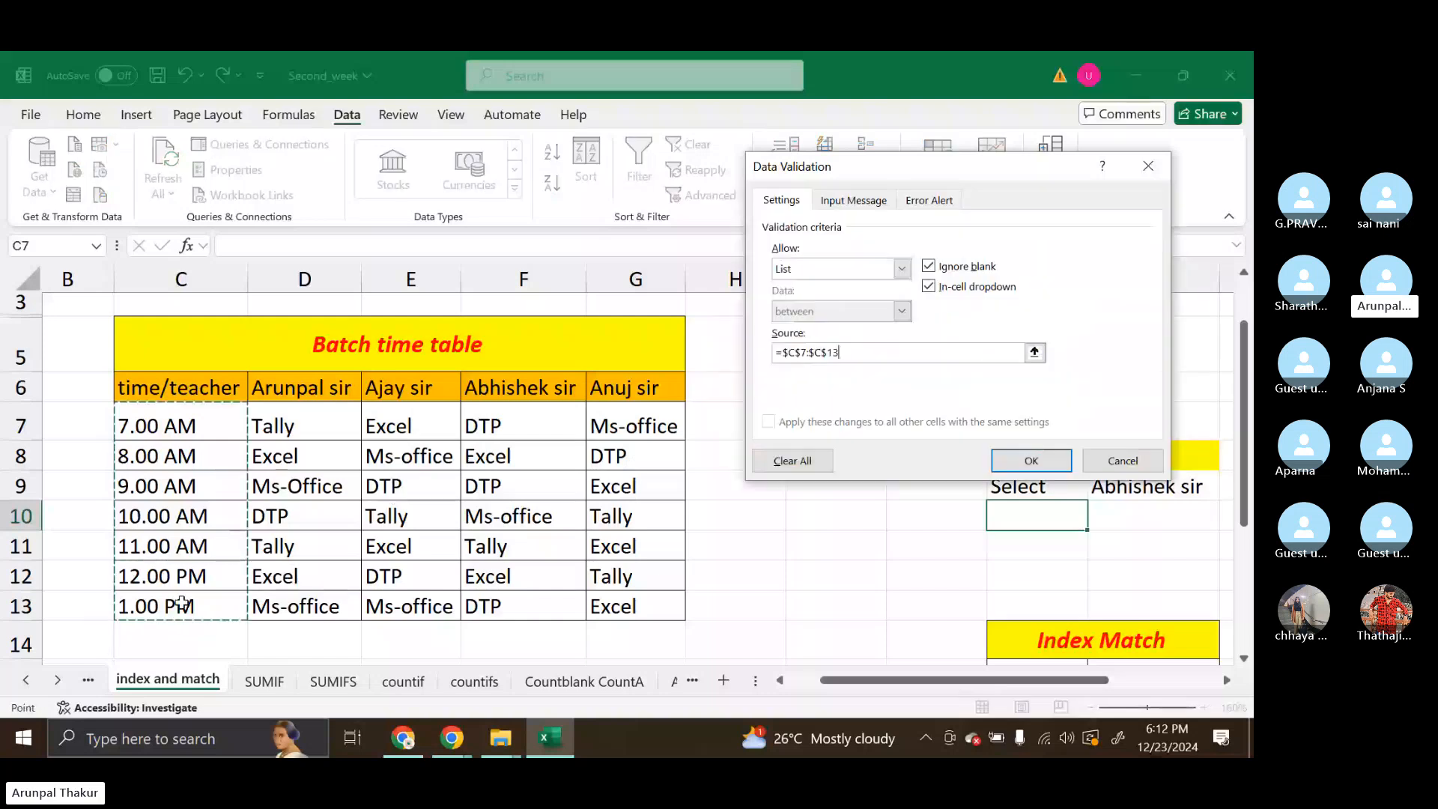
pyautogui.click(1030, 461)
pyautogui.click(1097, 521)
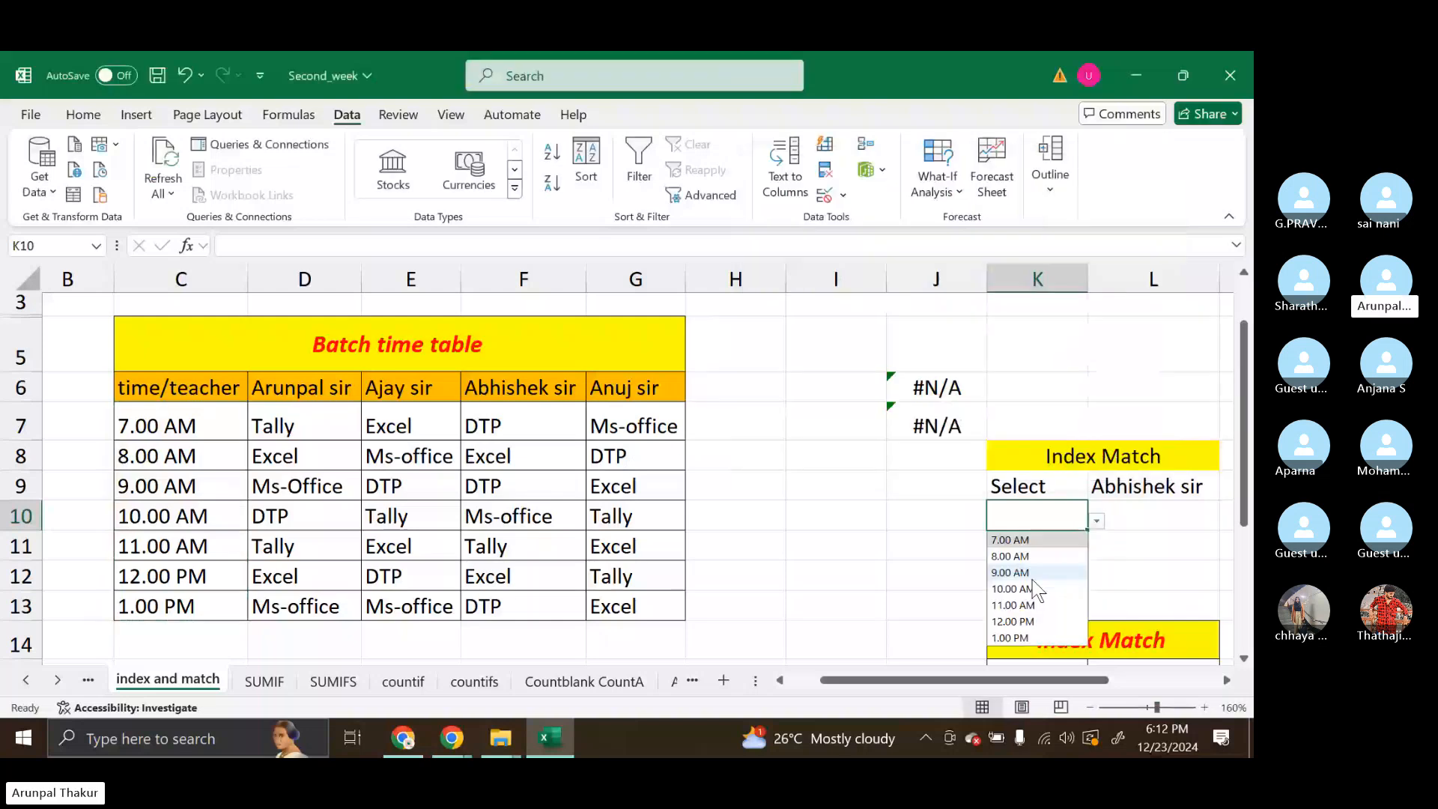
pyautogui.click(1033, 574)
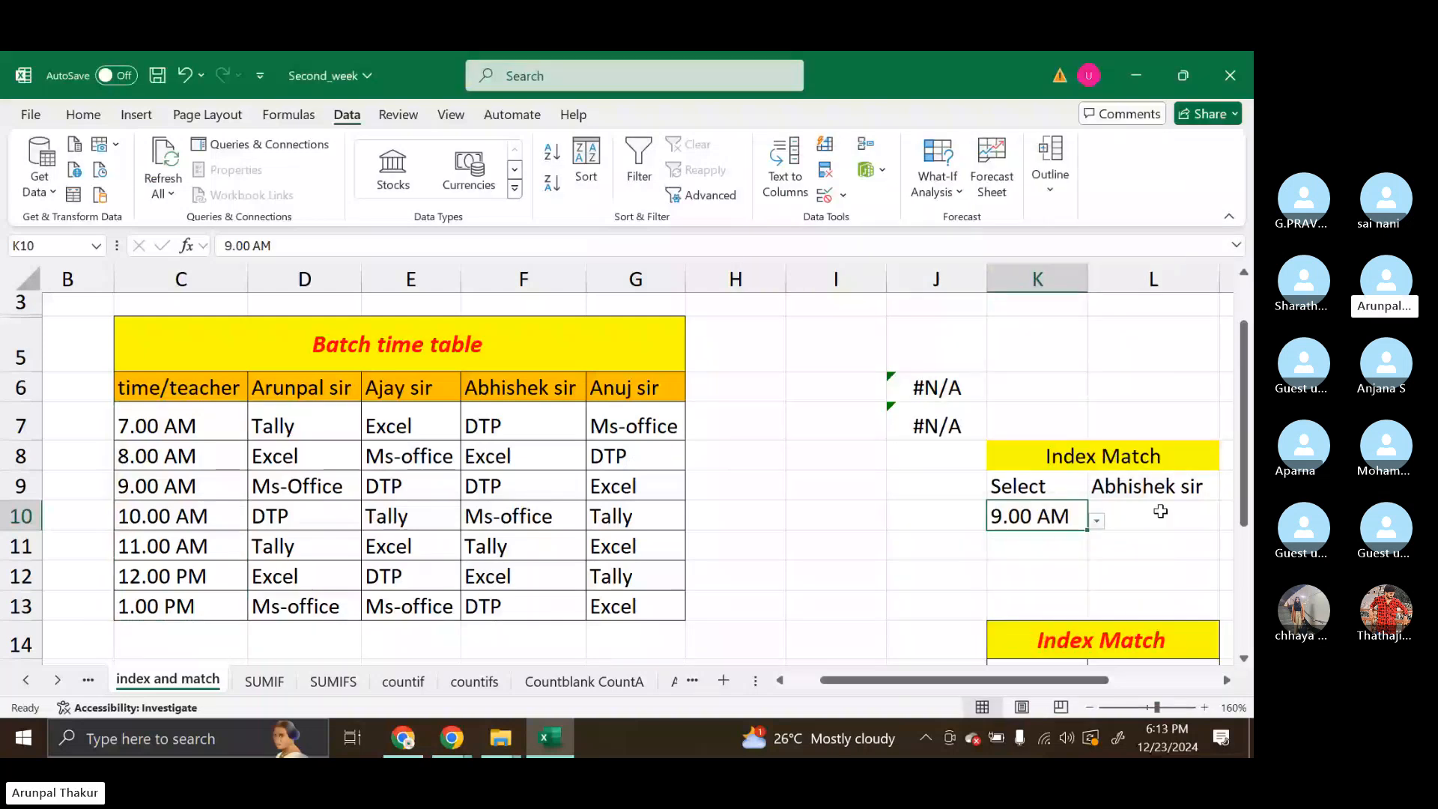
# Apply All Borders to the lookup table in K8:L10
pyautogui.click(1132, 514)
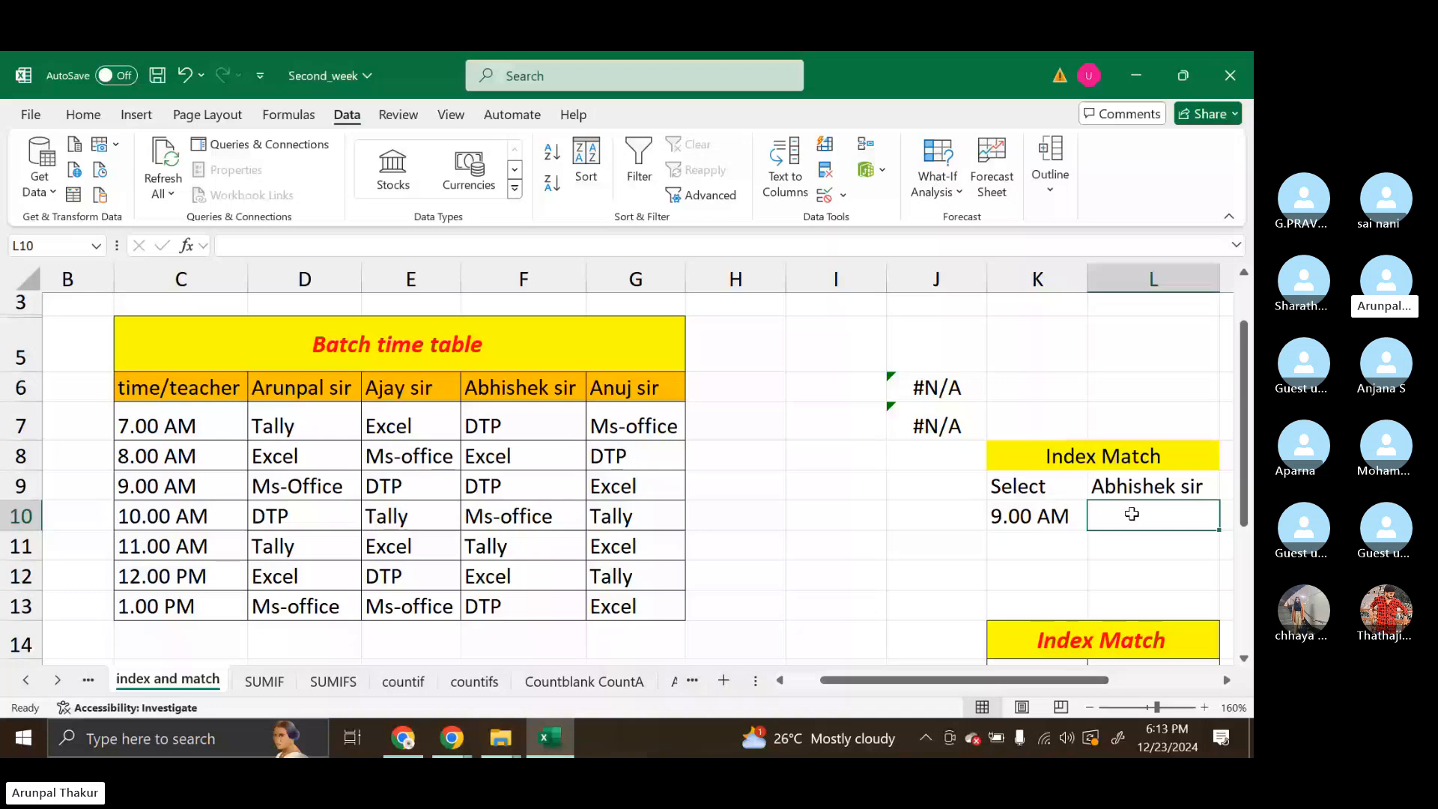
pyautogui.moveTo(1033, 457); pyautogui.dragTo(1146, 517)
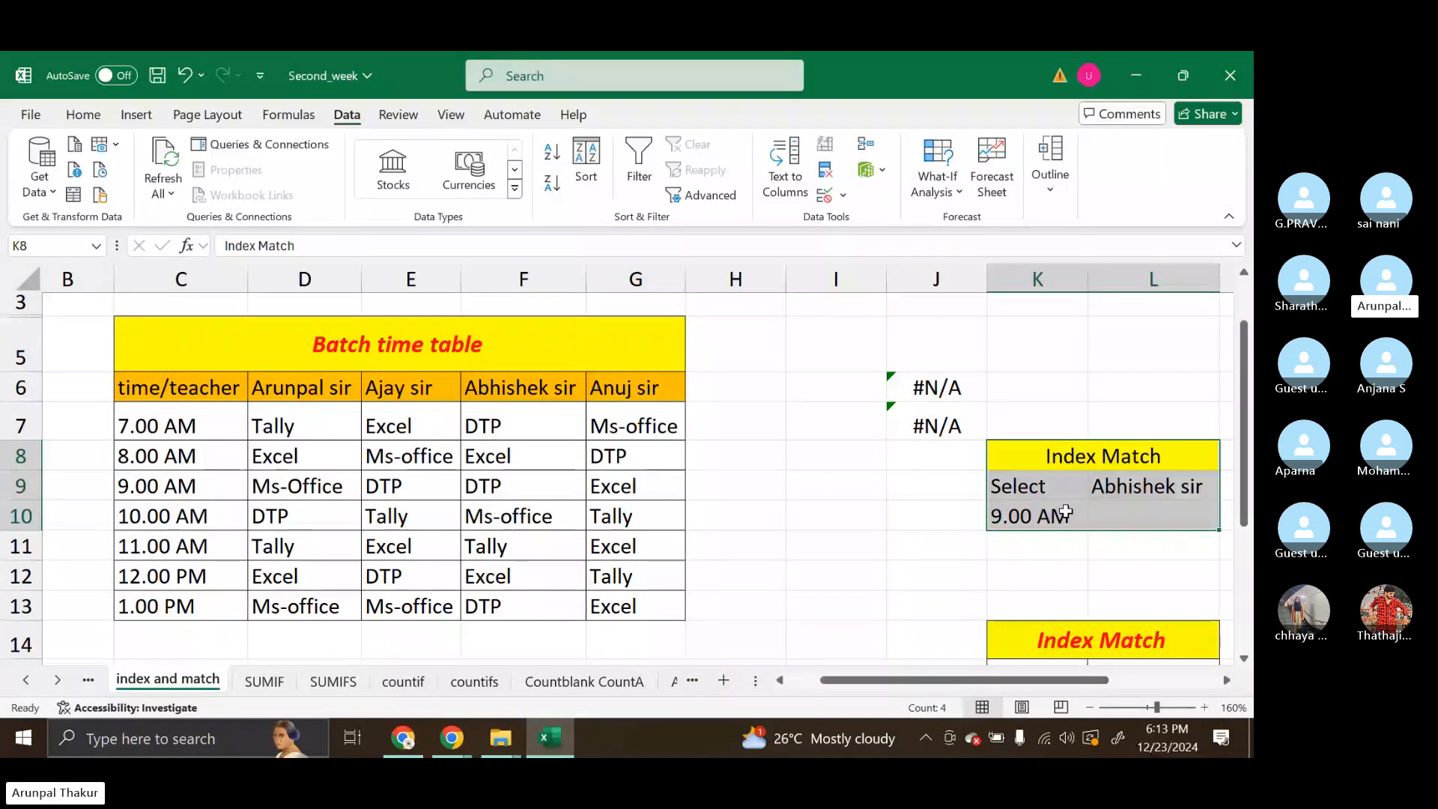
pyautogui.click(83, 114)
pyautogui.click(240, 183)
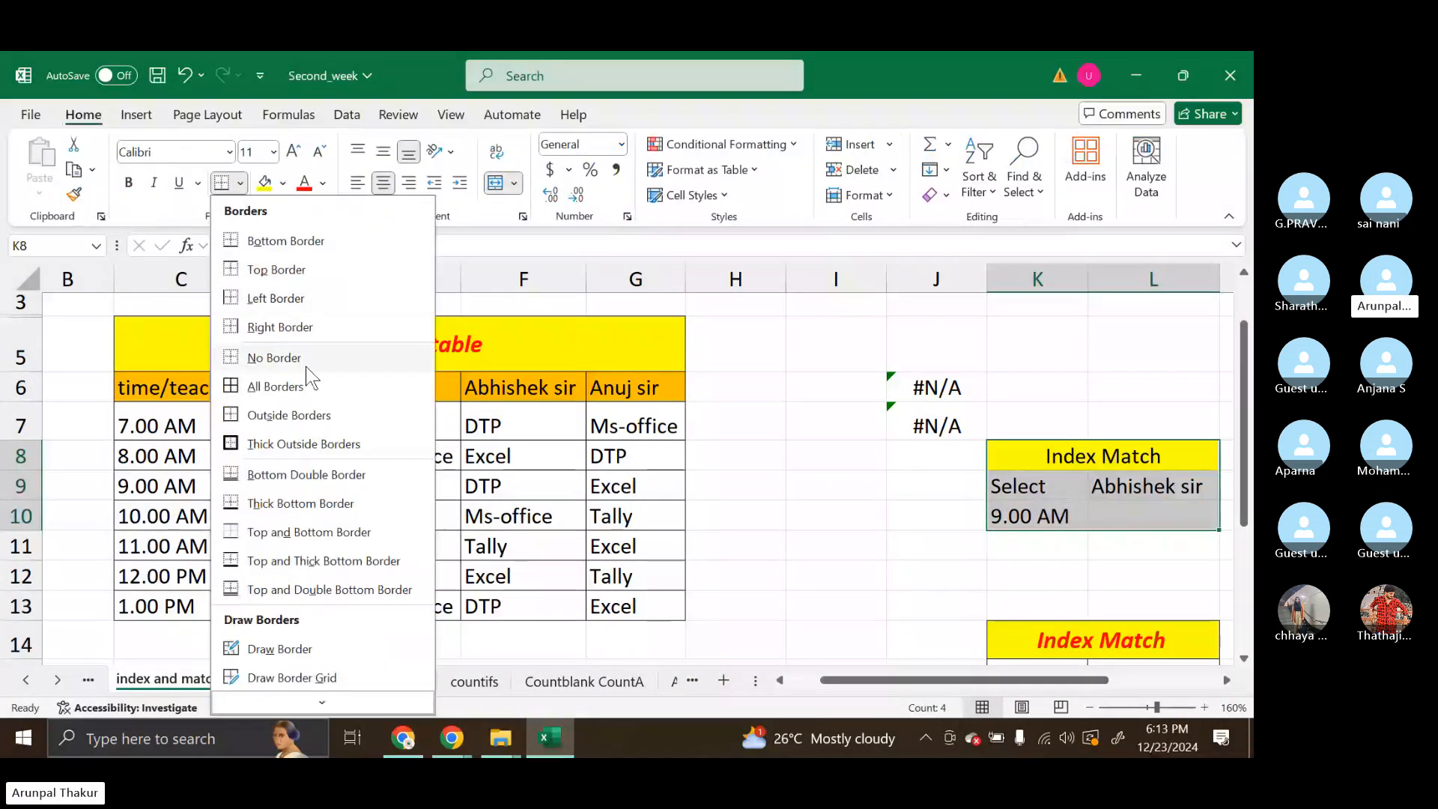
pyautogui.click(312, 387)
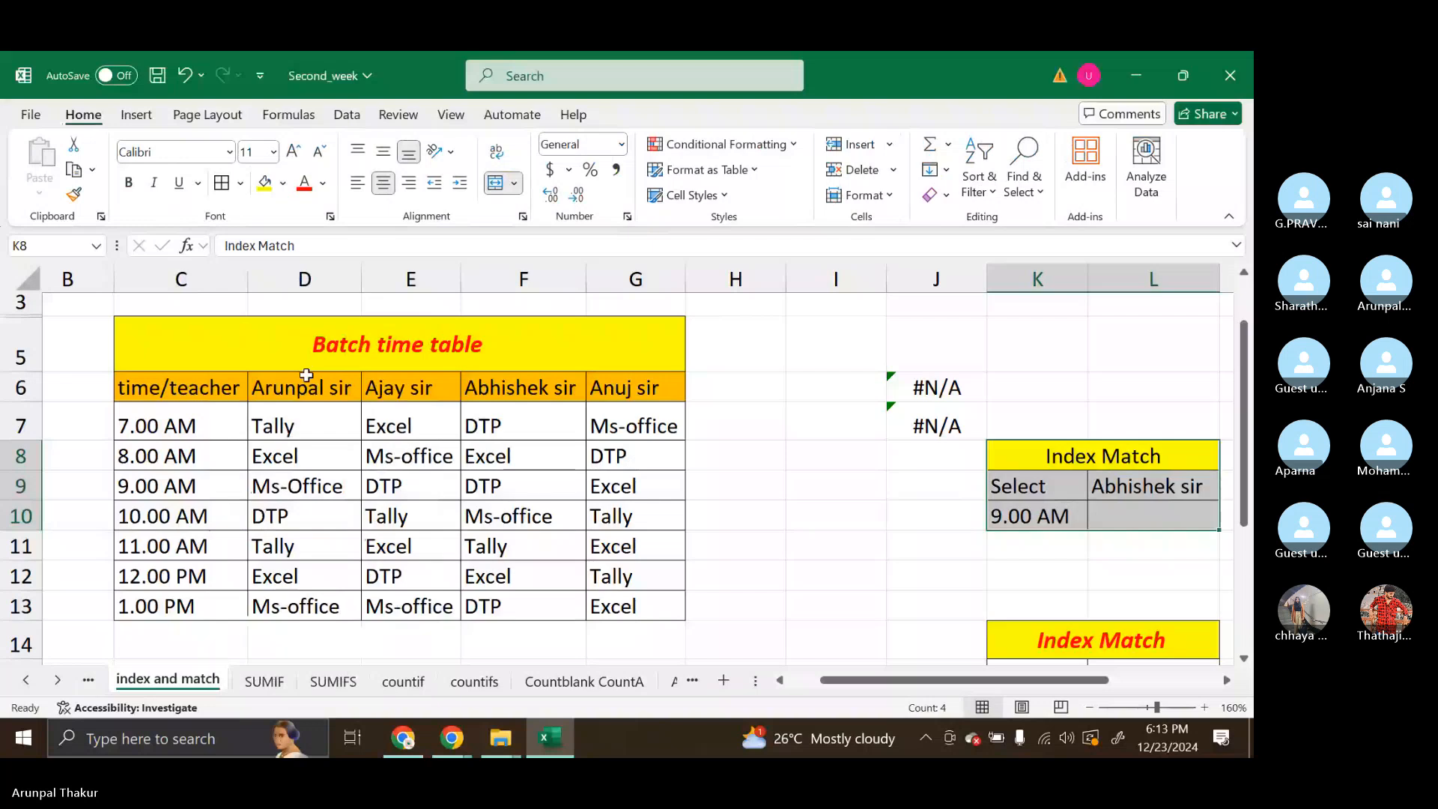
pyautogui.click(906, 514)
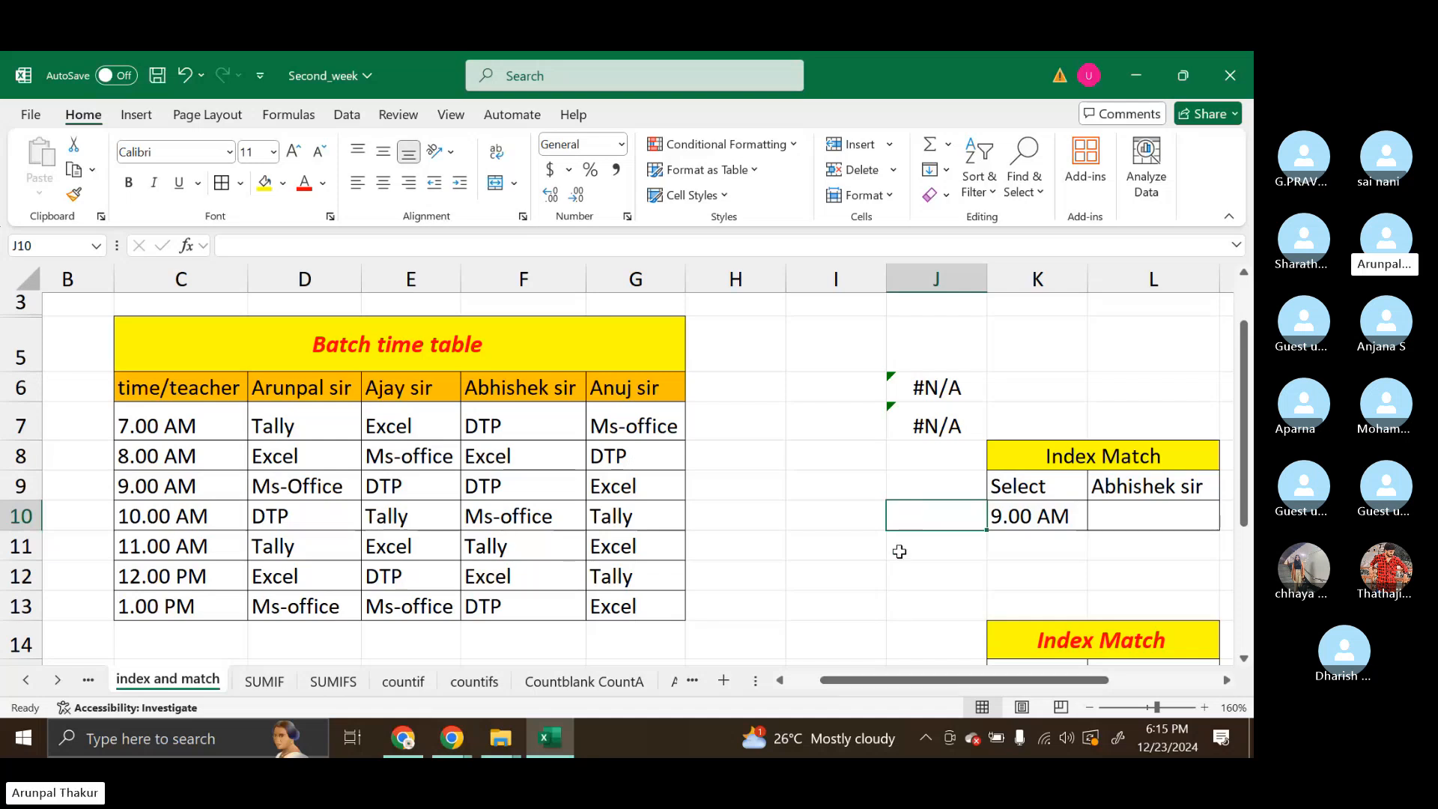
pyautogui.click(939, 567)
pyautogui.click(1028, 547)
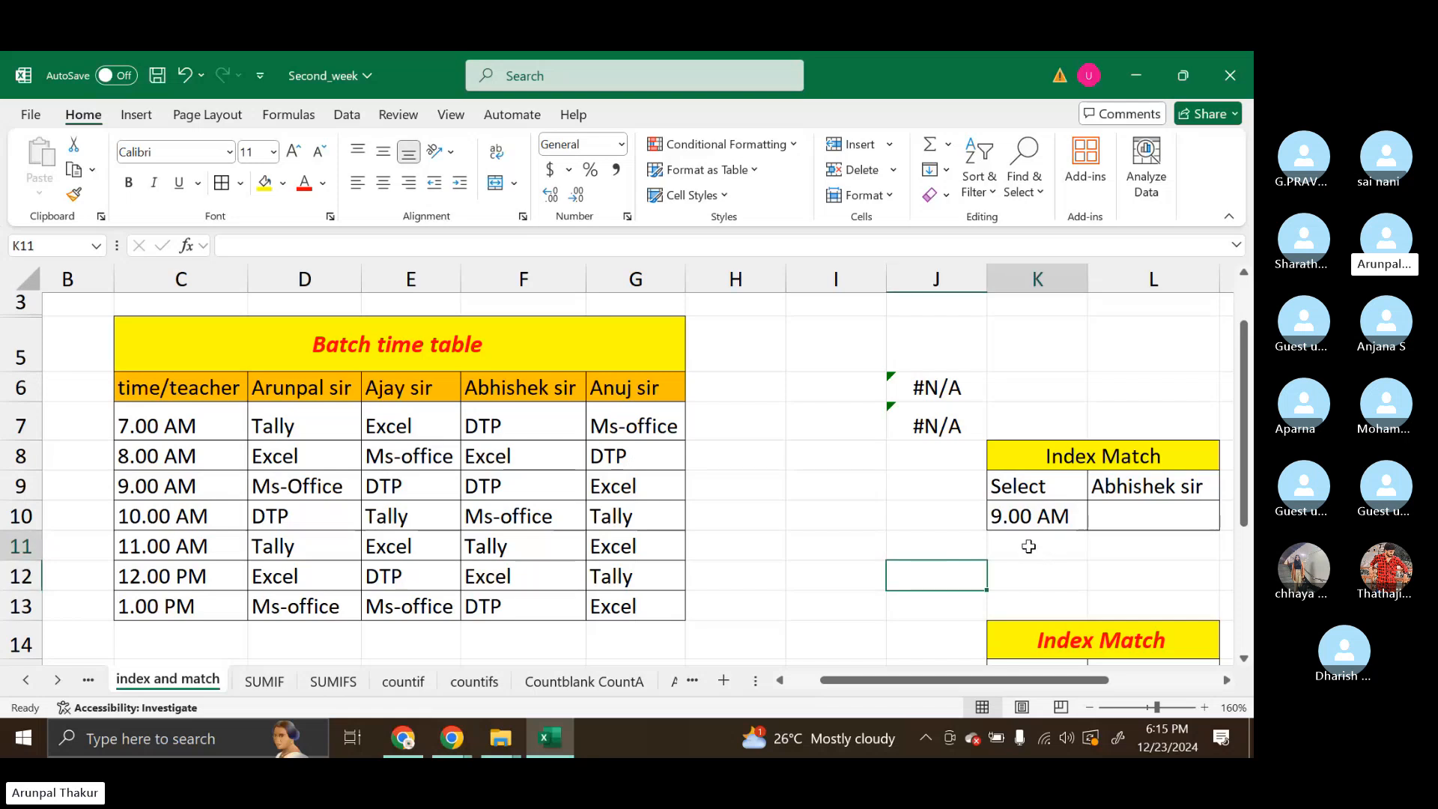
pyautogui.click(941, 524)
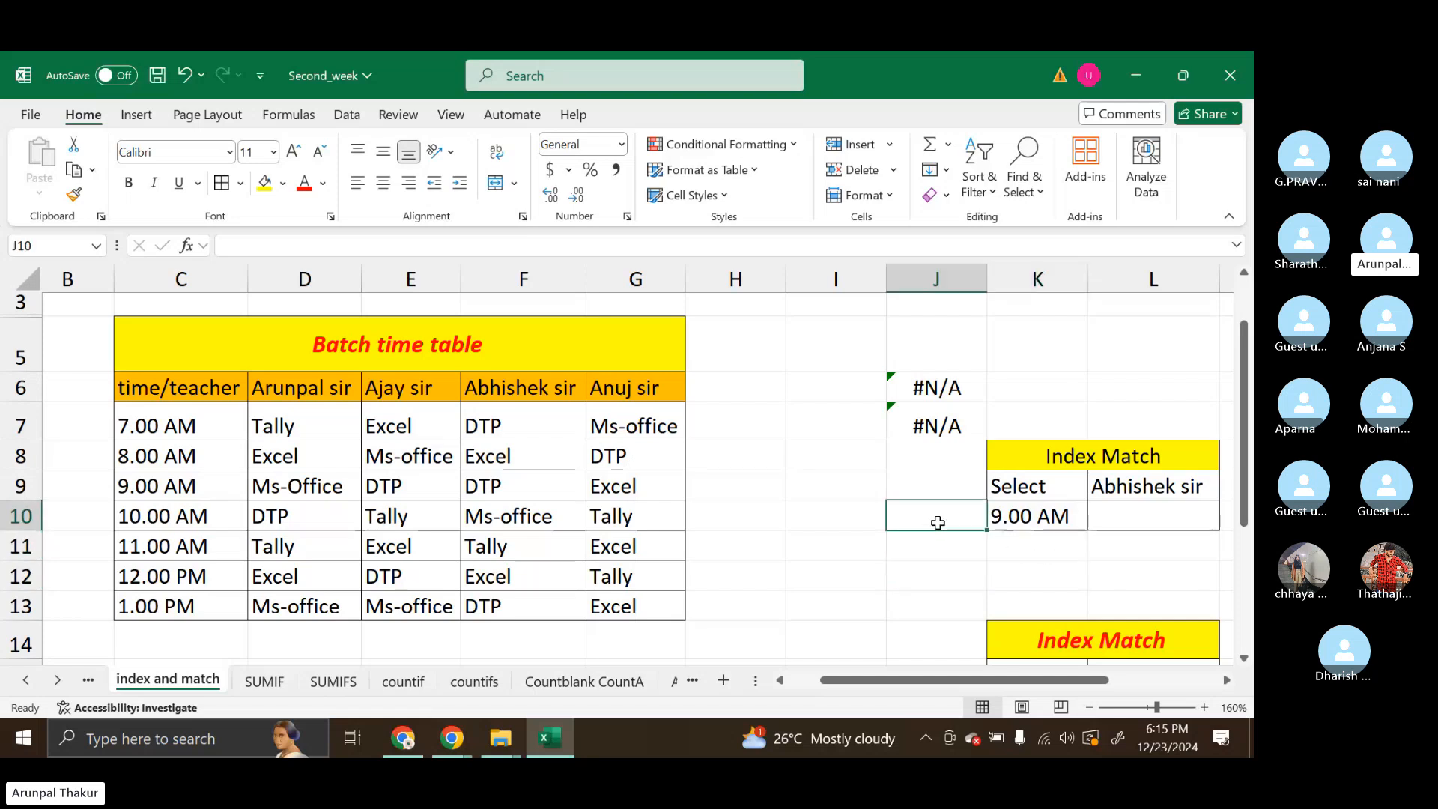
pyautogui.click(1135, 538)
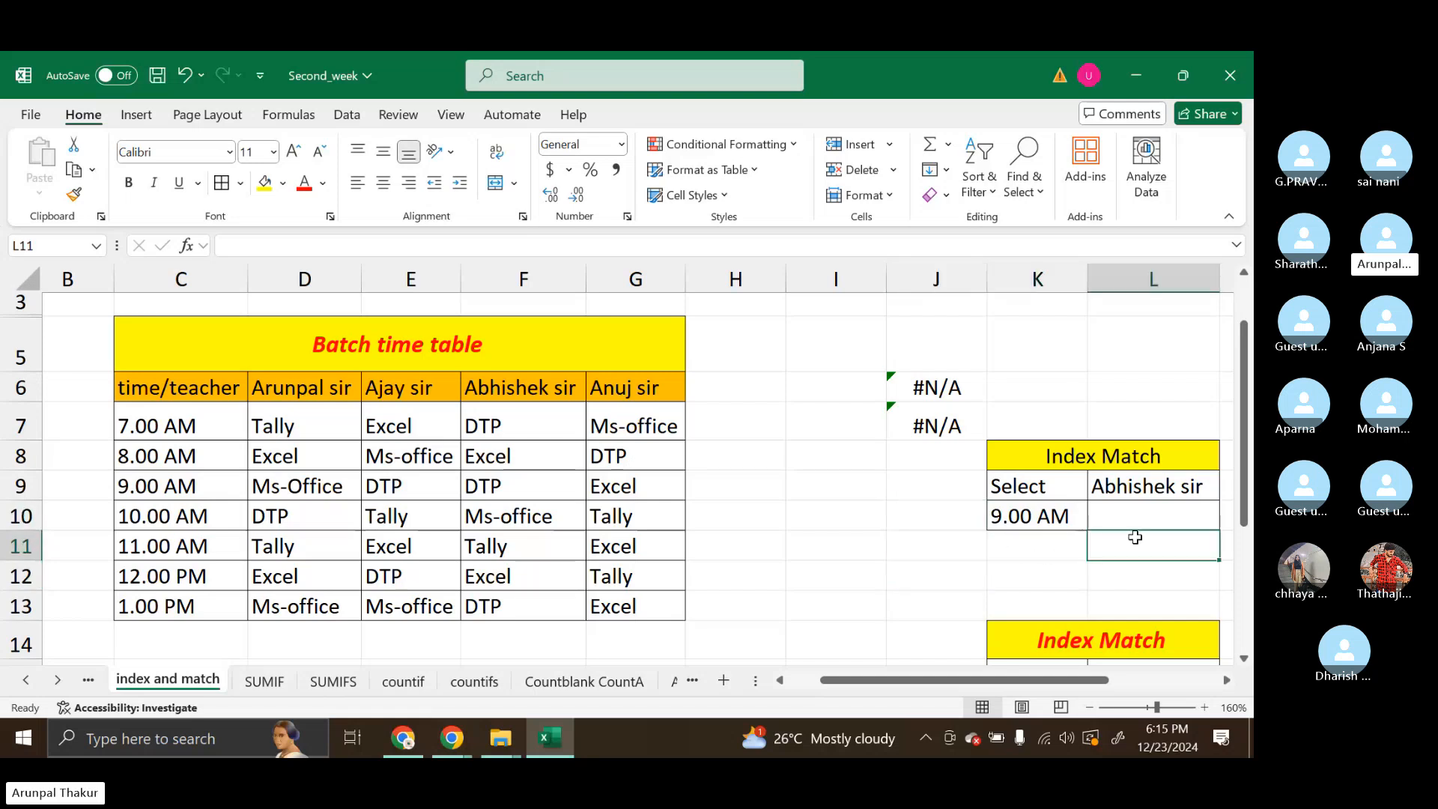
pyautogui.hscroll(1, 1134, 537)
pyautogui.click(1002, 569)
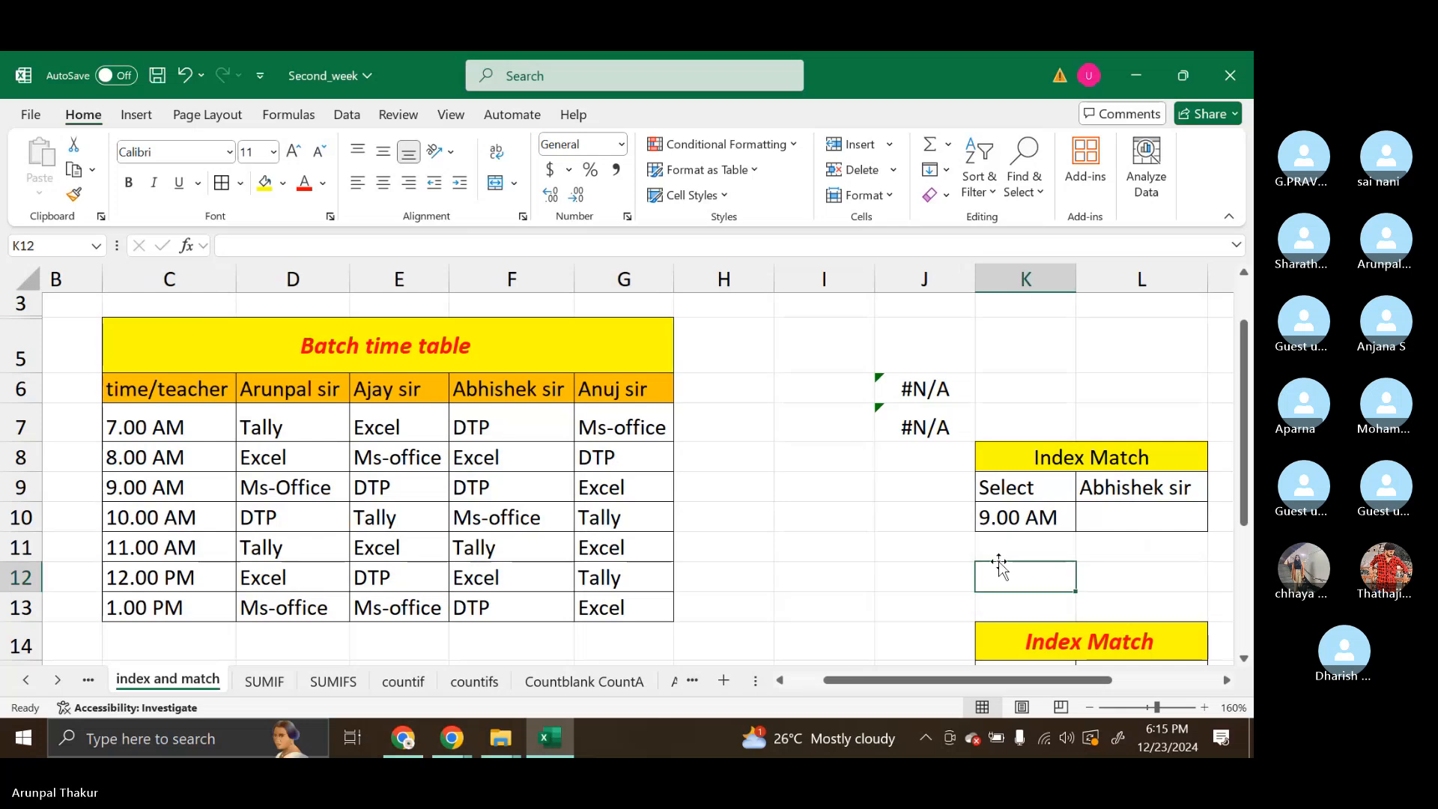
pyautogui.click(932, 577)
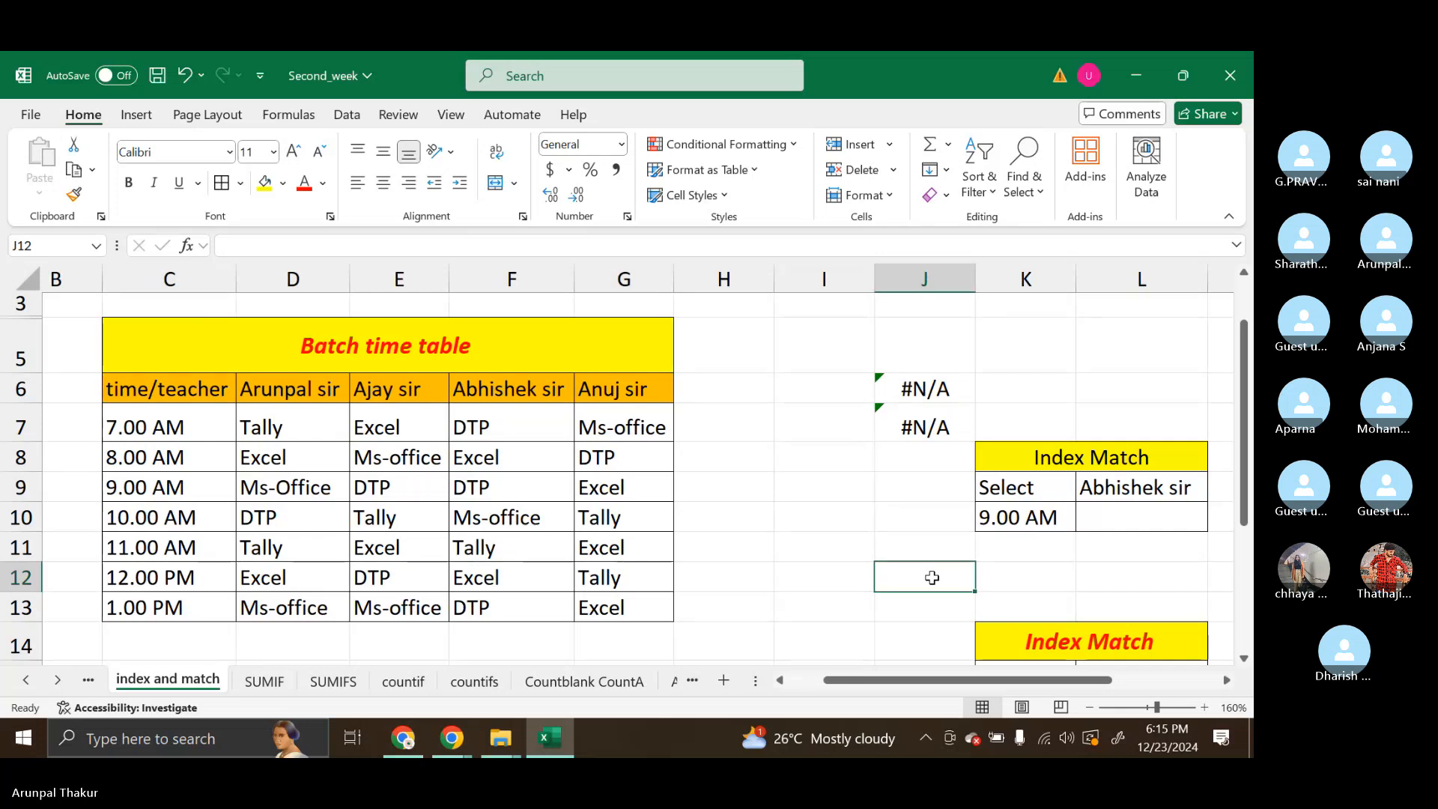
pyautogui.click(1009, 574)
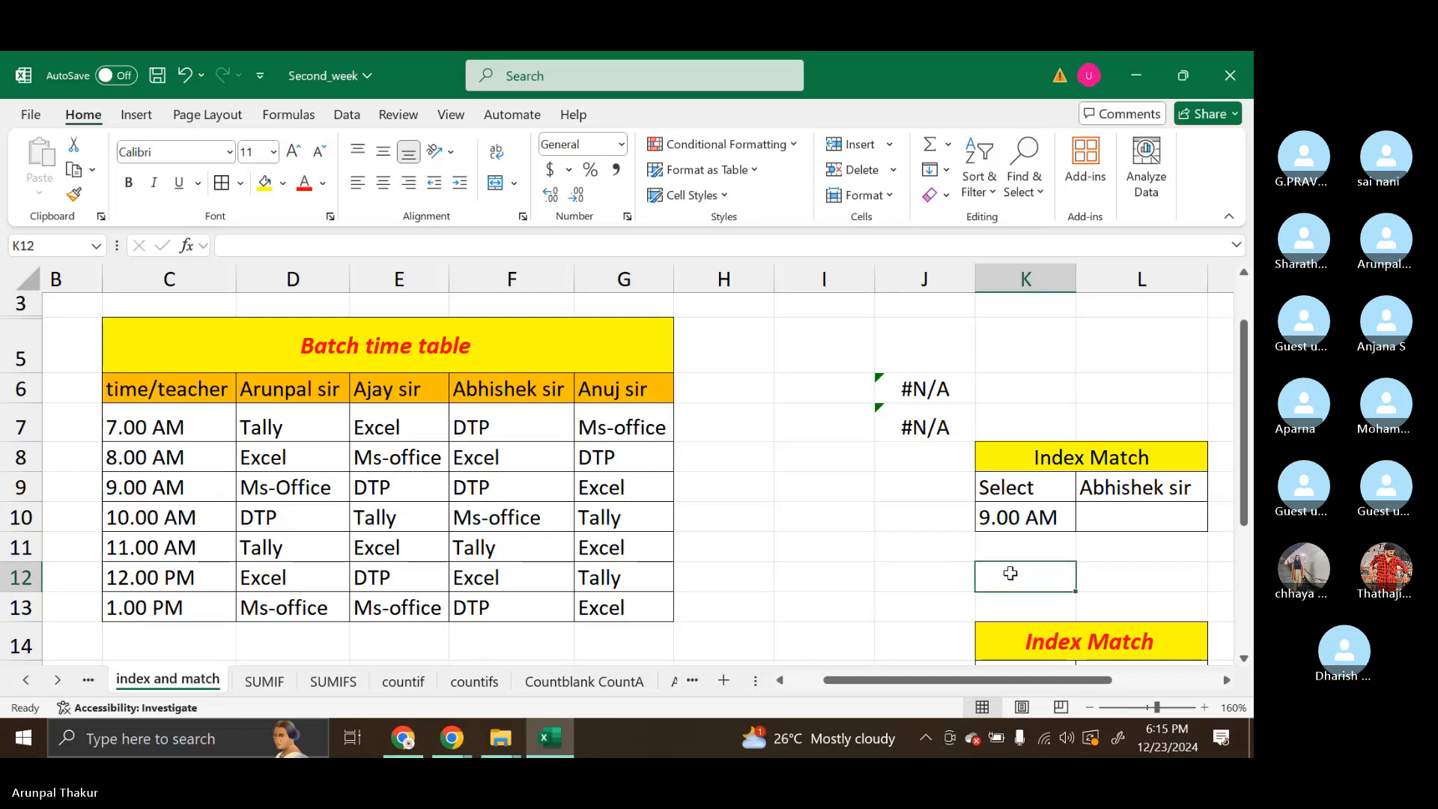
# Clear everything from J8:L10, including contents, fill, borders and drop-down lists
pyautogui.click(972, 452)
pyautogui.moveTo(972, 451); pyautogui.dragTo(1144, 514)
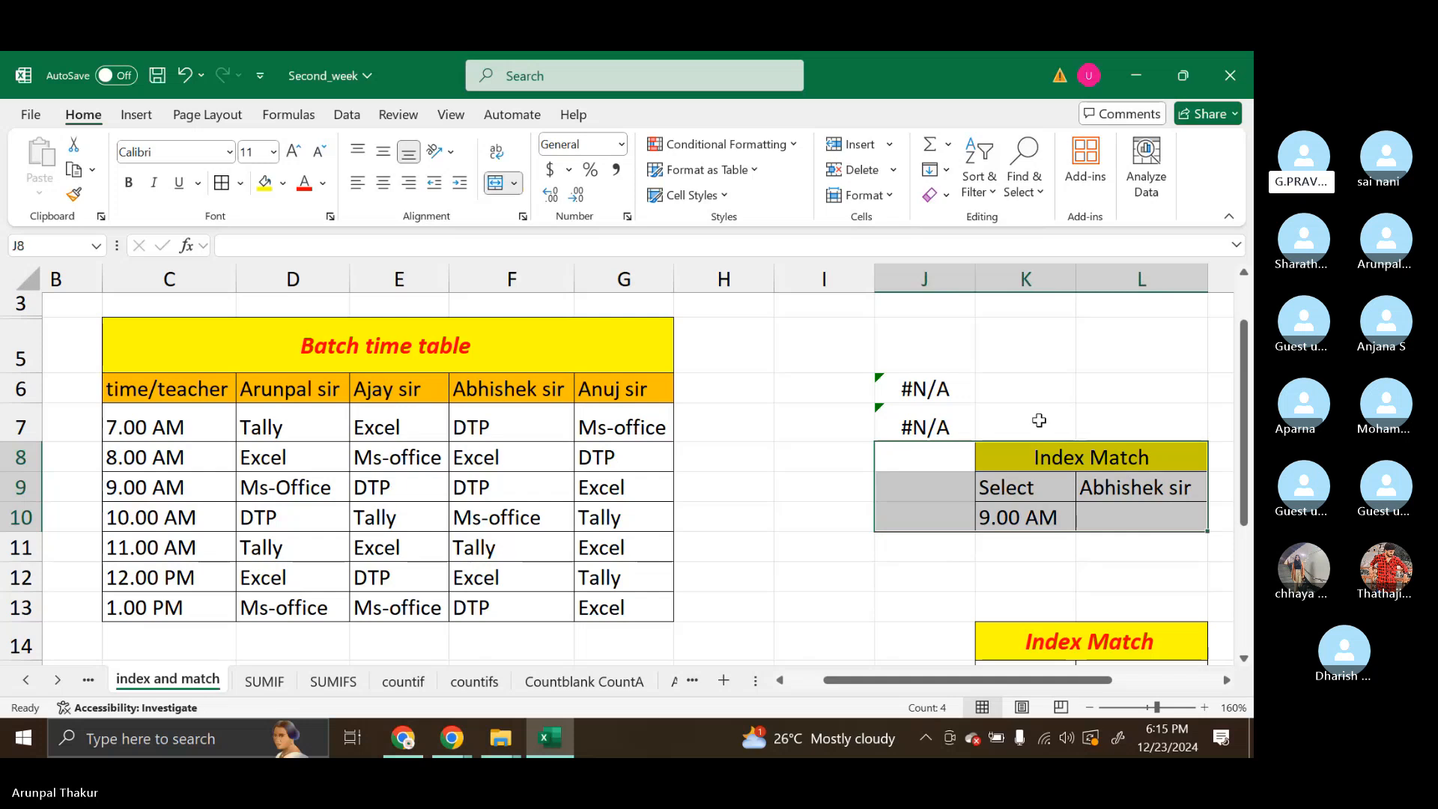
pyautogui.click(934, 200)
pyautogui.click(966, 222)
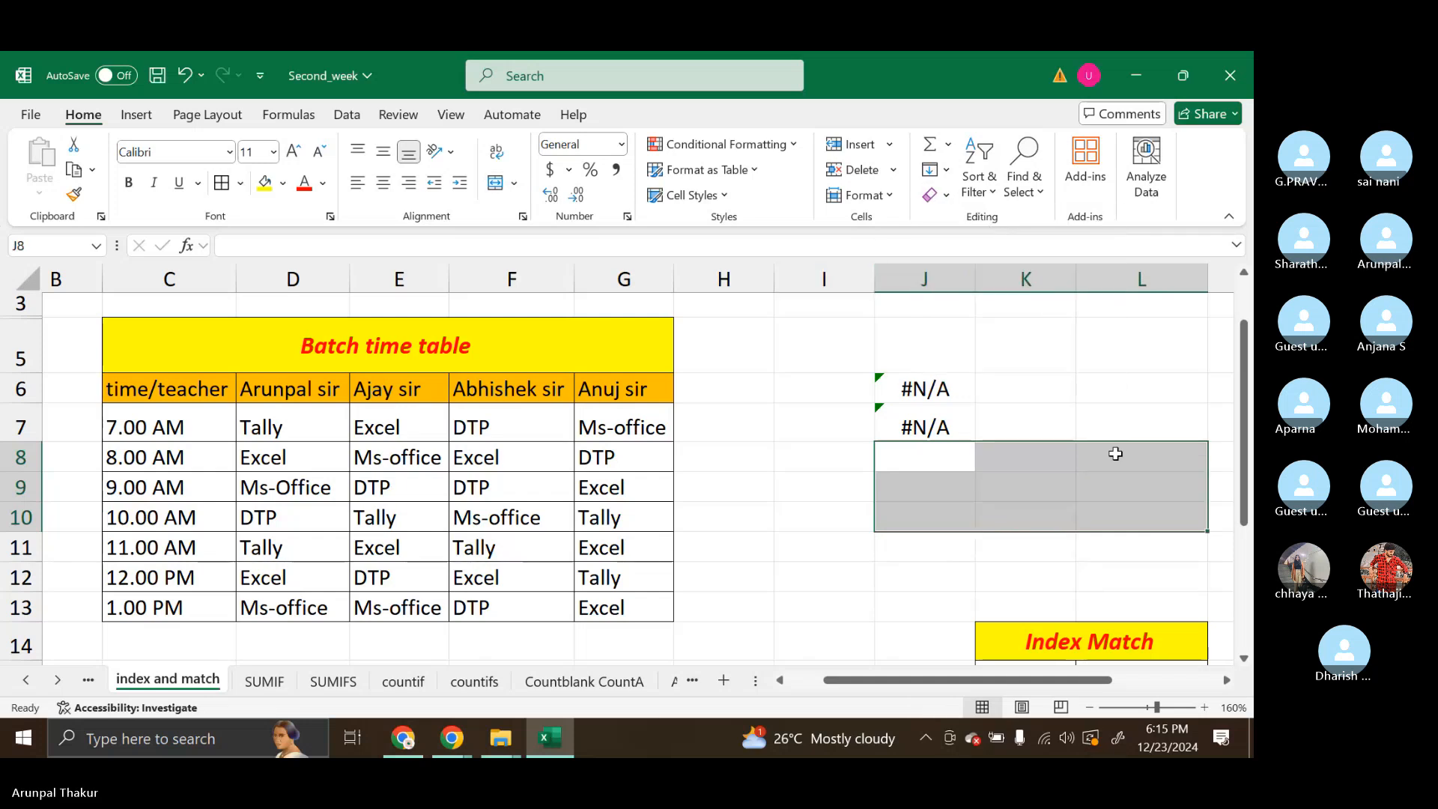
# Enter the title Index Match in K8
pyautogui.click(1088, 563)
pyautogui.click(1024, 464)
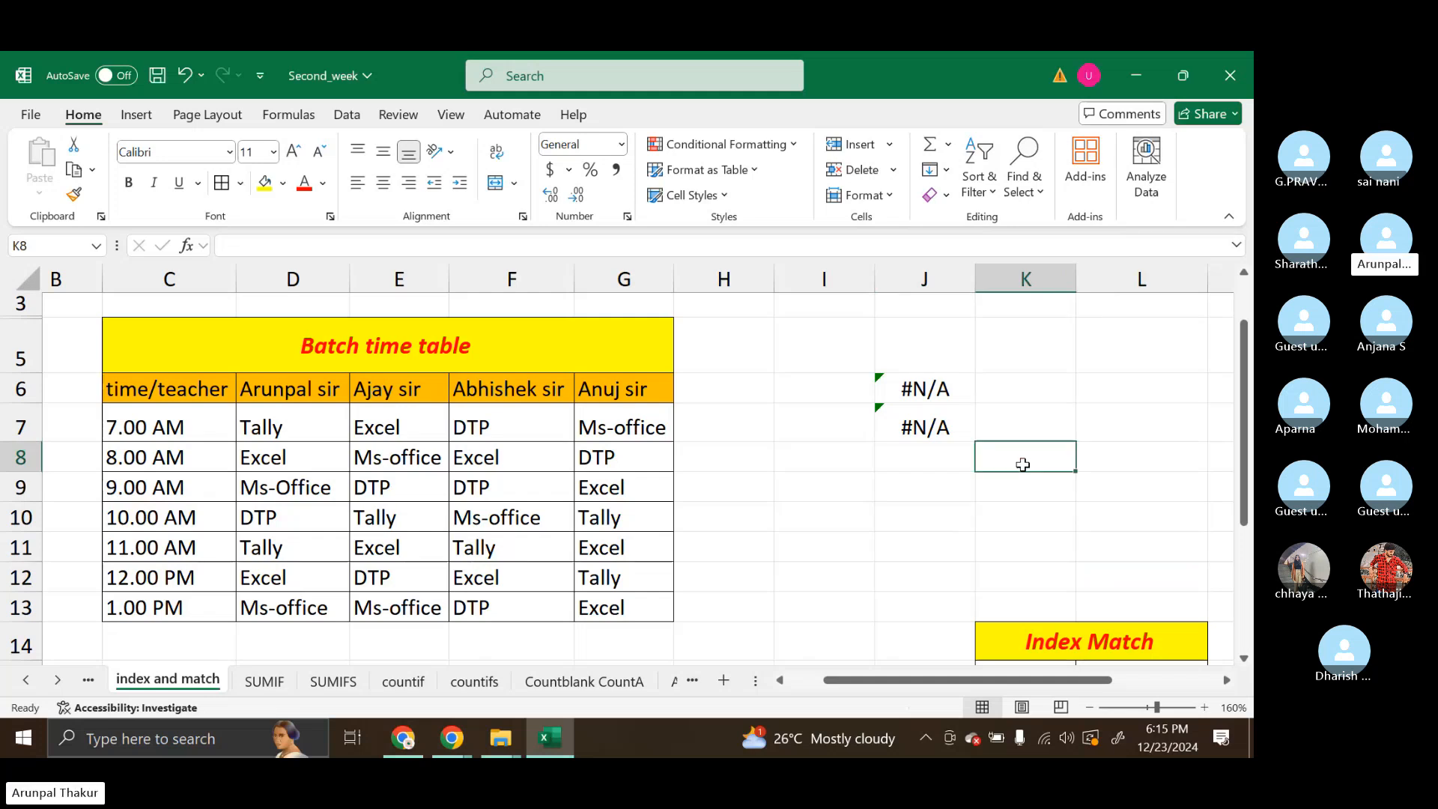
pyautogui.write('Inde')
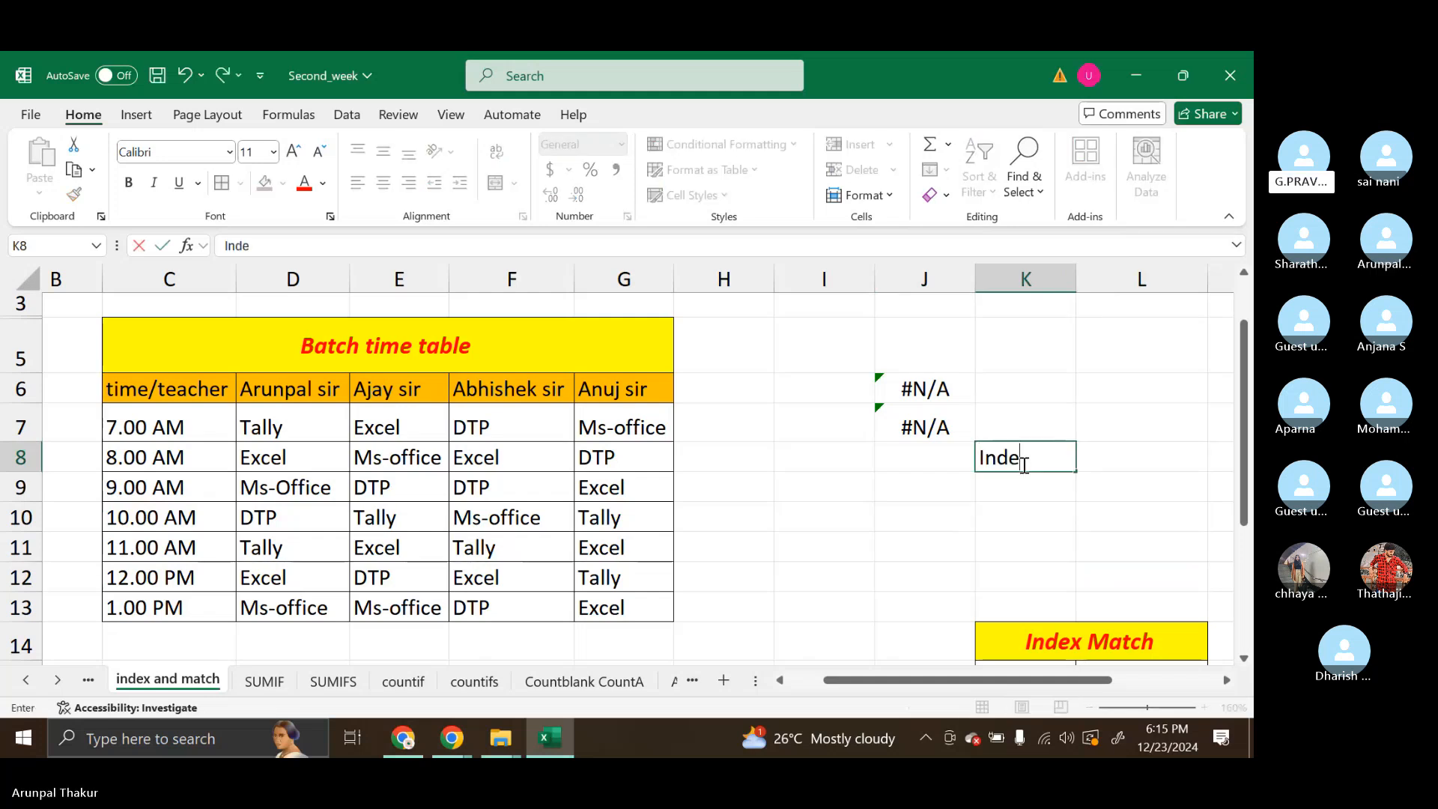
pyautogui.write('x M')
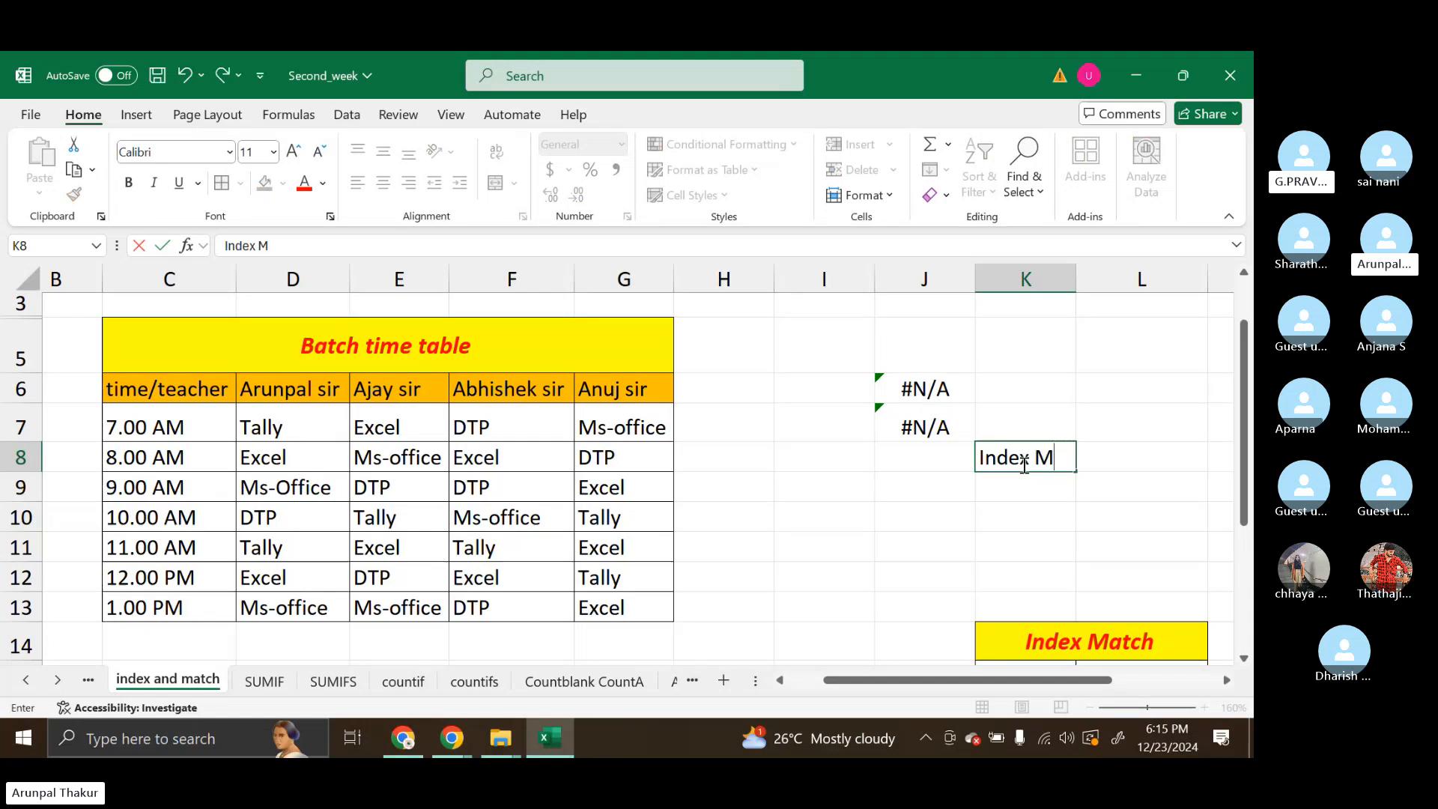
pyautogui.write('atch')
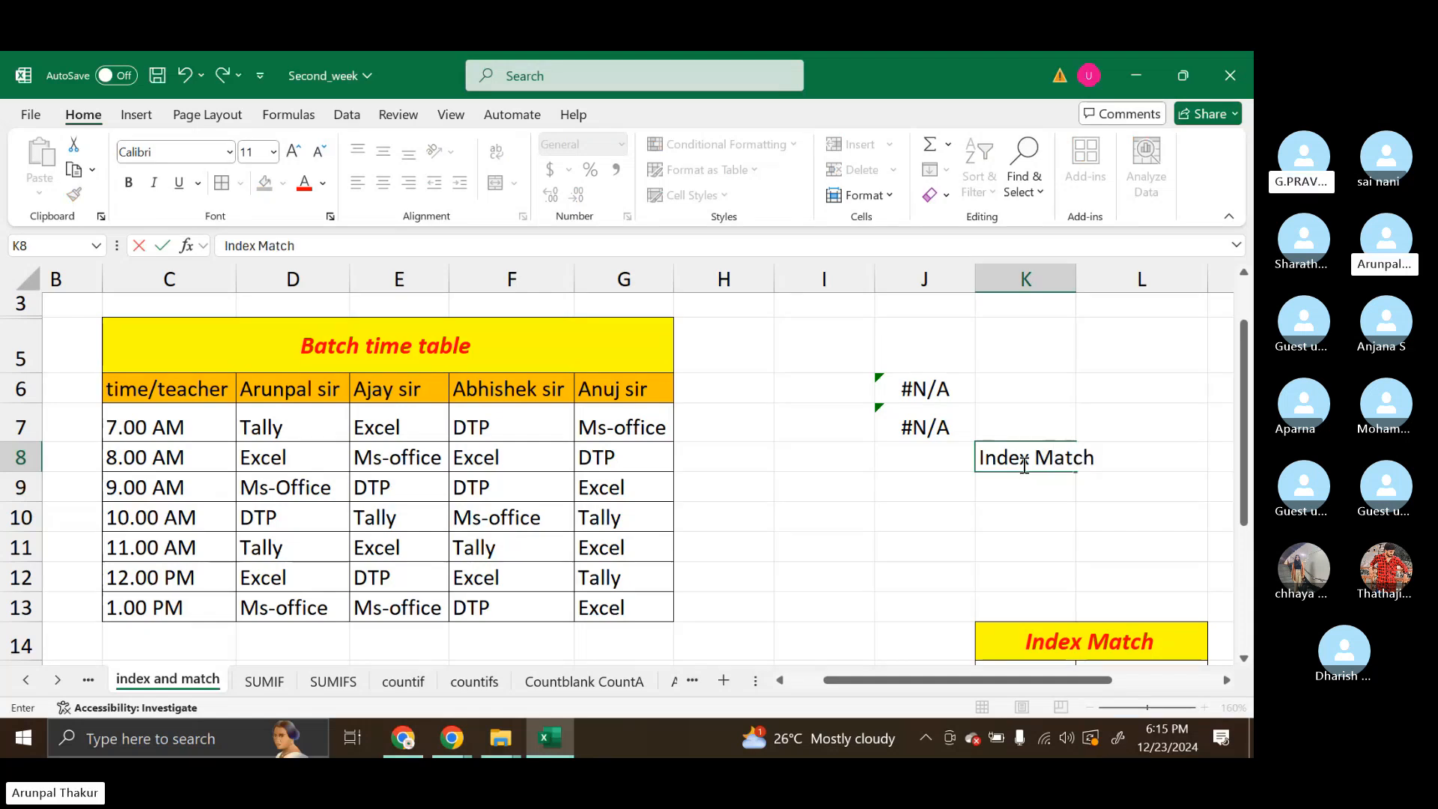
pyautogui.press('Tab')
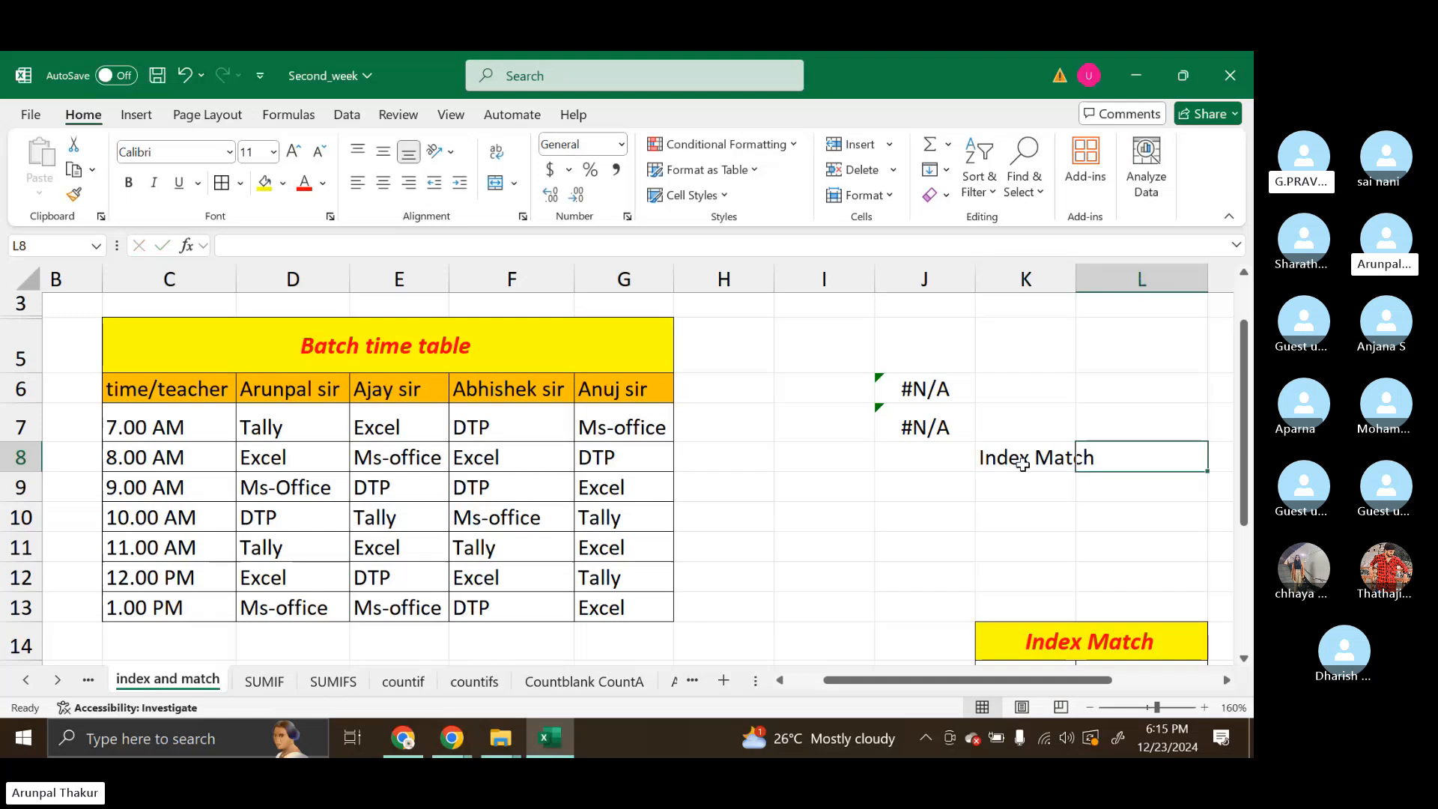
# Merge and center the Index Match title across K8:L8 and fill it yellow
pyautogui.click(1023, 464)
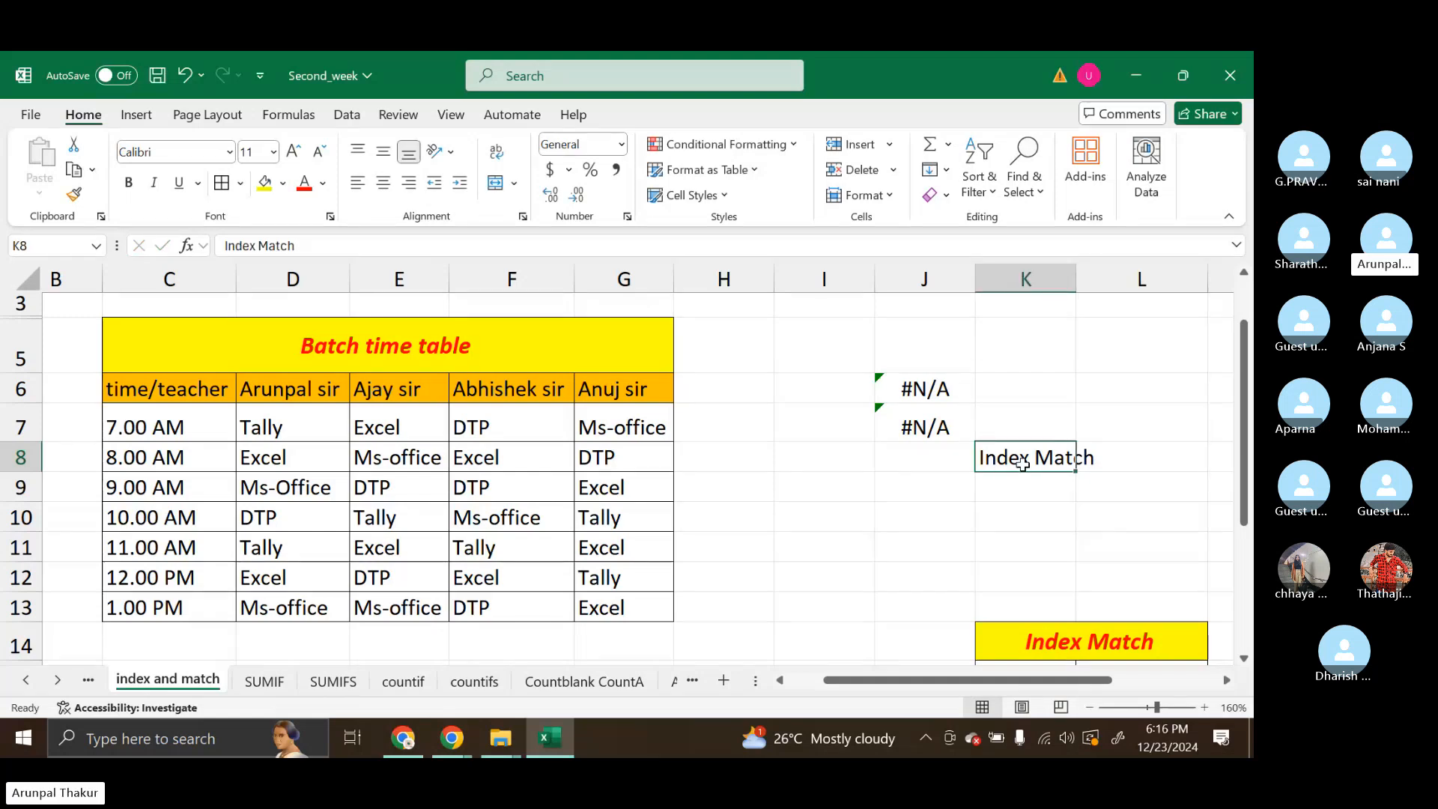
pyautogui.moveTo(1023, 464); pyautogui.dragTo(1113, 464)
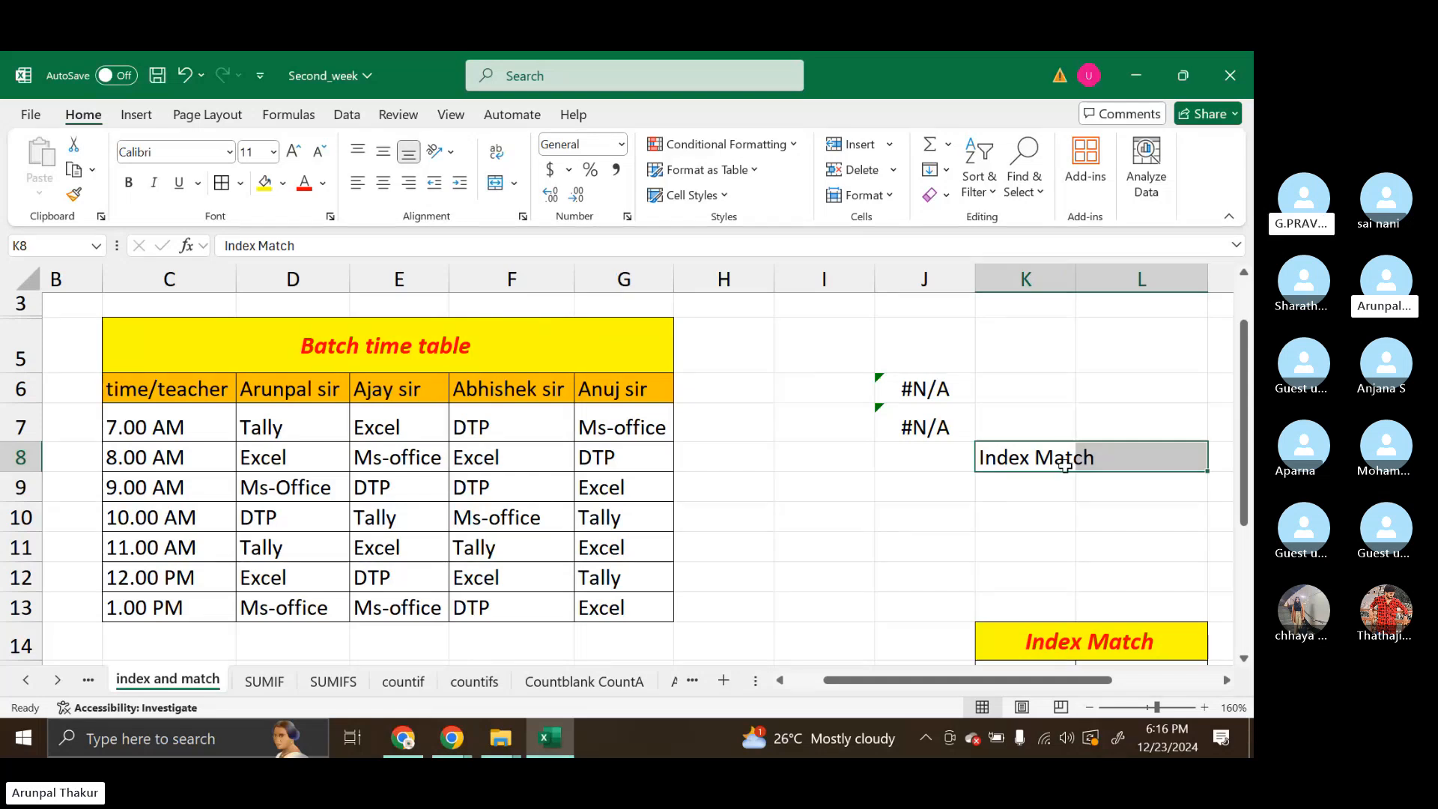
pyautogui.click(496, 182)
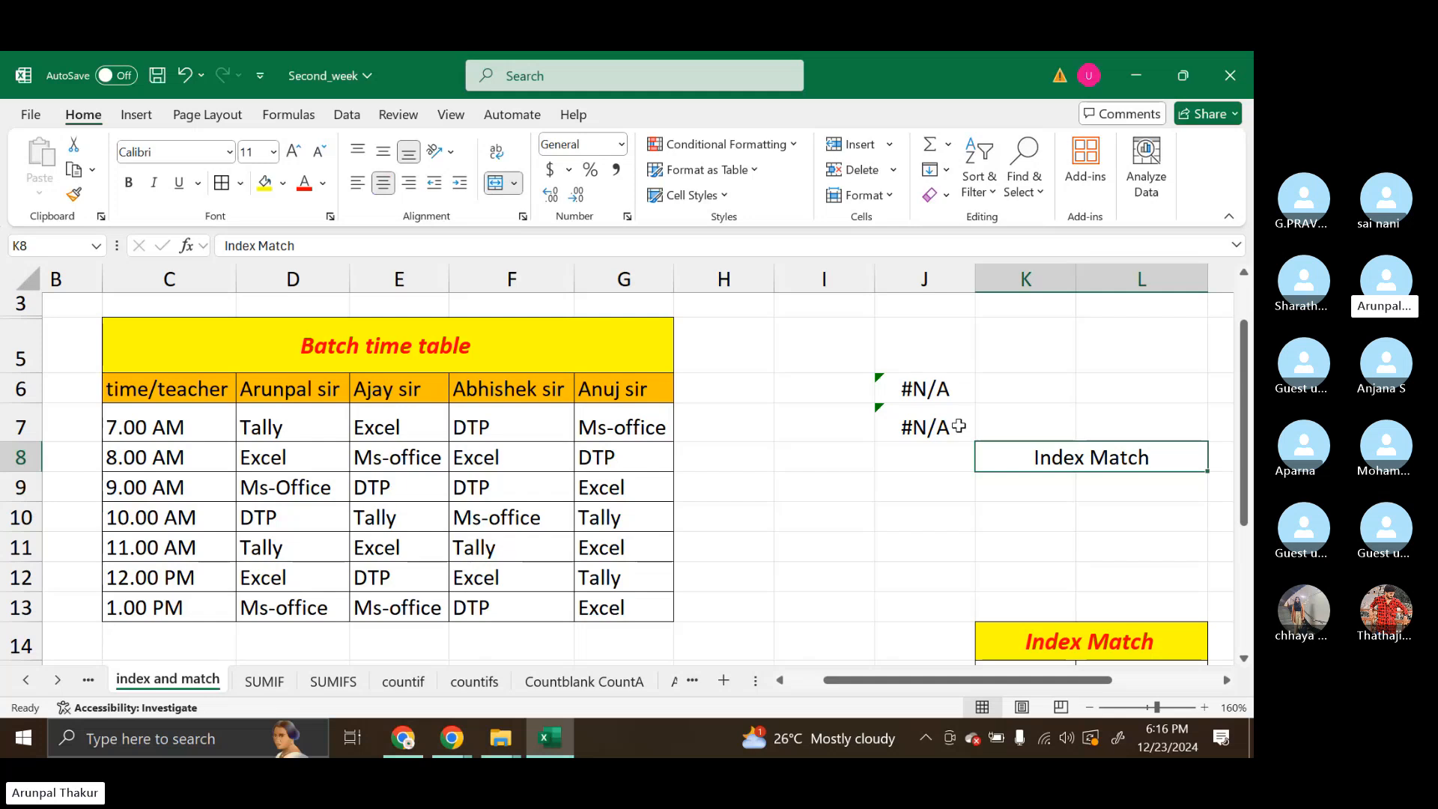
pyautogui.click(265, 183)
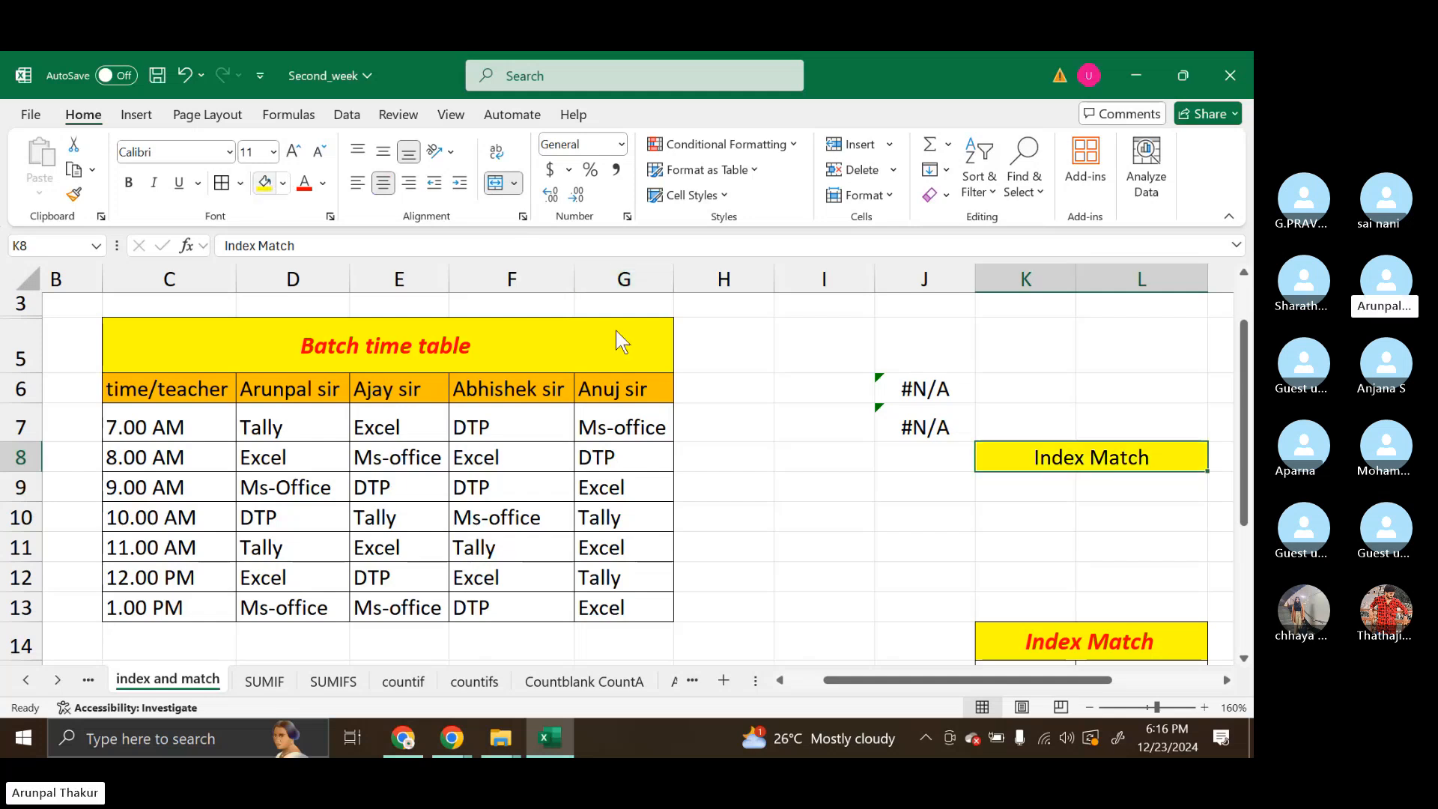
# Enter the label select in K9 and give L9 a List data validation sourced from the teacher names in $D$6:$G$6
pyautogui.click(1048, 490)
pyautogui.write('select')
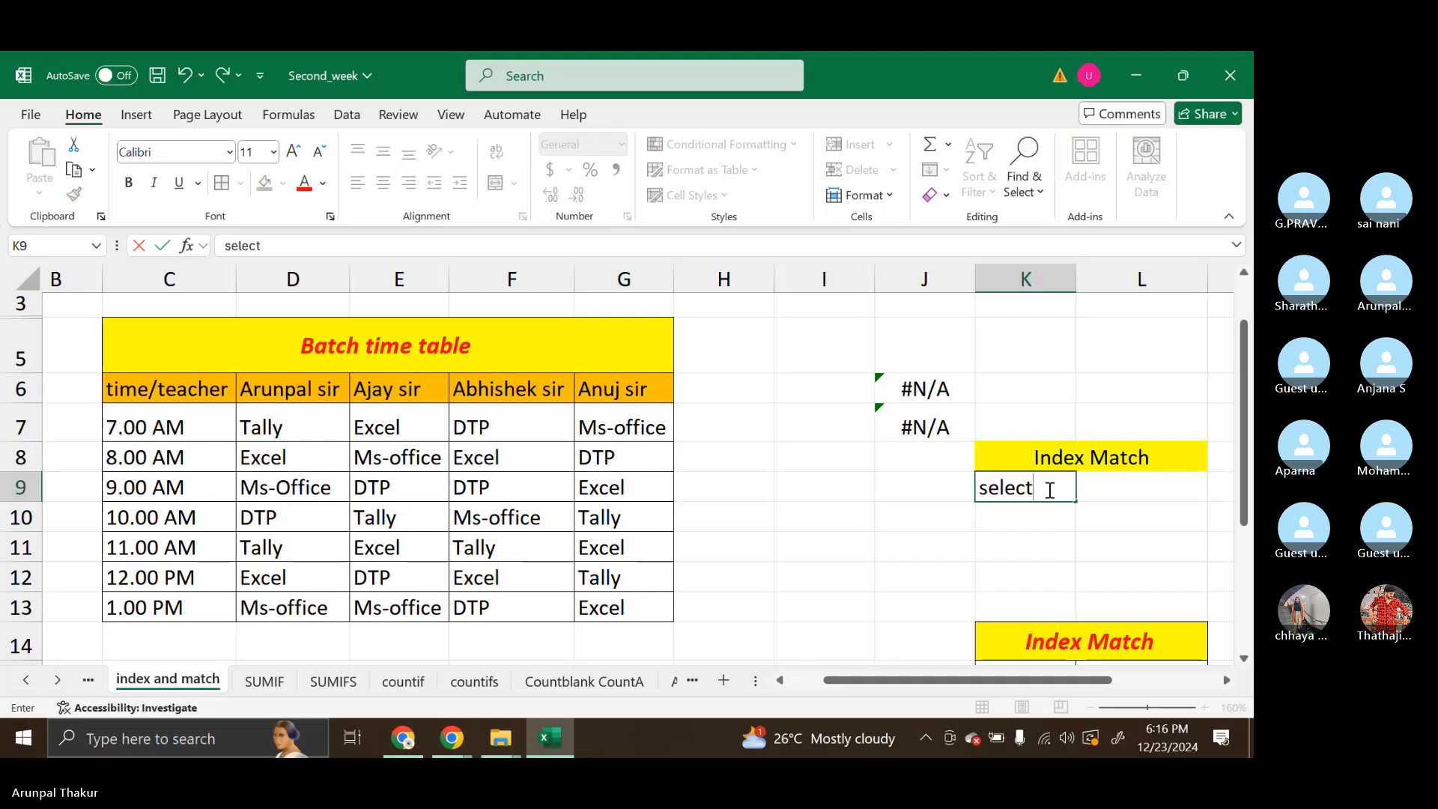
pyautogui.click(1120, 491)
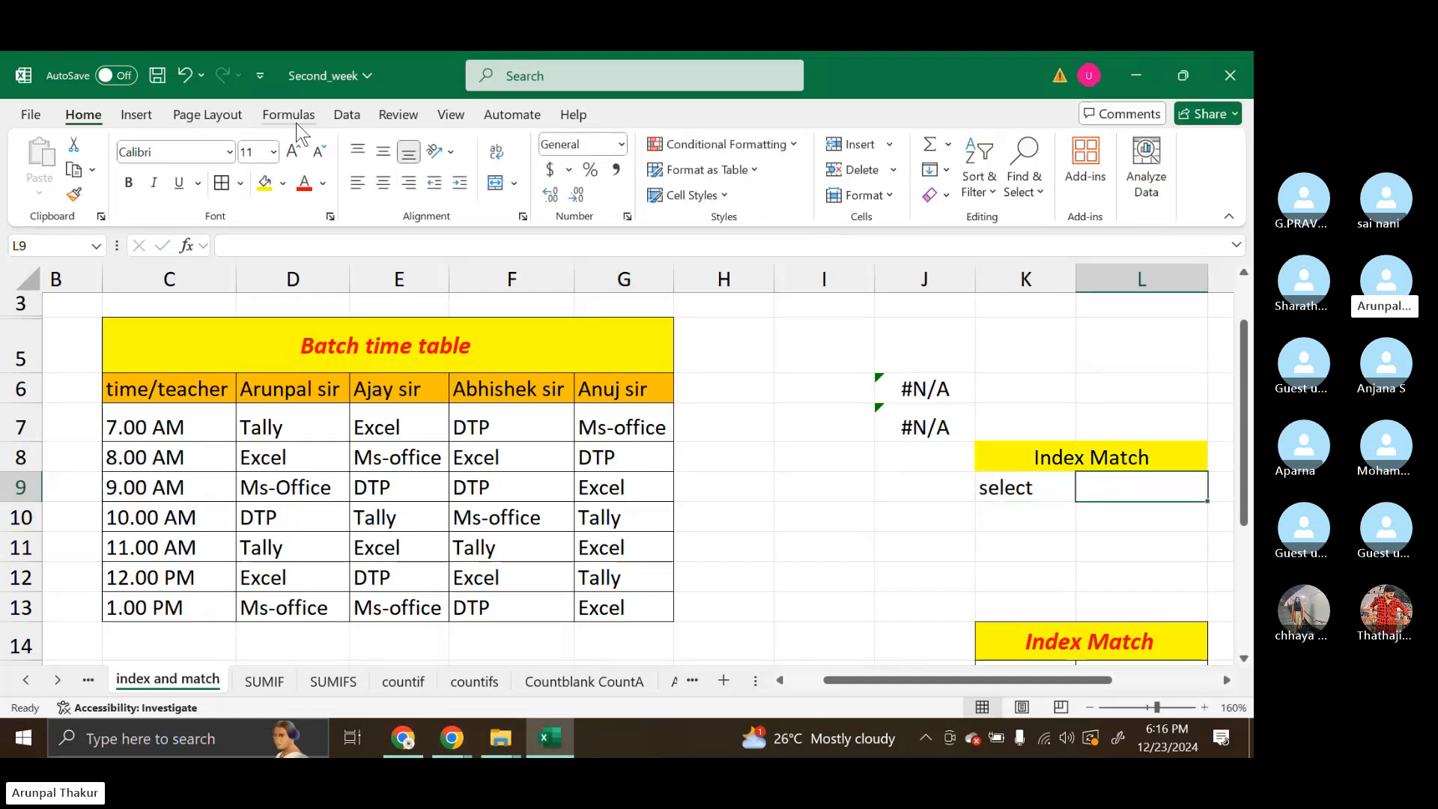
pyautogui.click(346, 115)
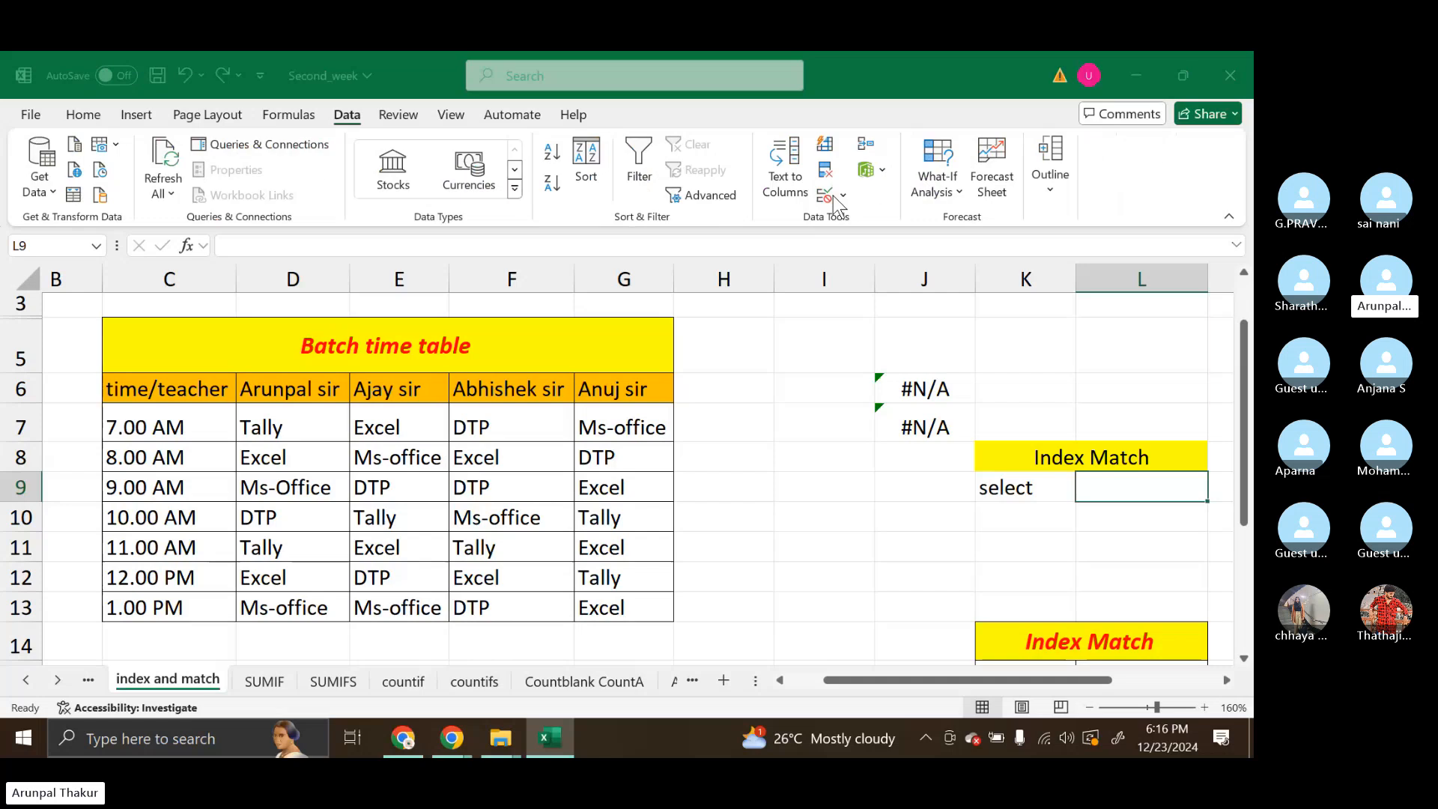
pyautogui.click(824, 149)
pyautogui.click(901, 269)
pyautogui.click(843, 329)
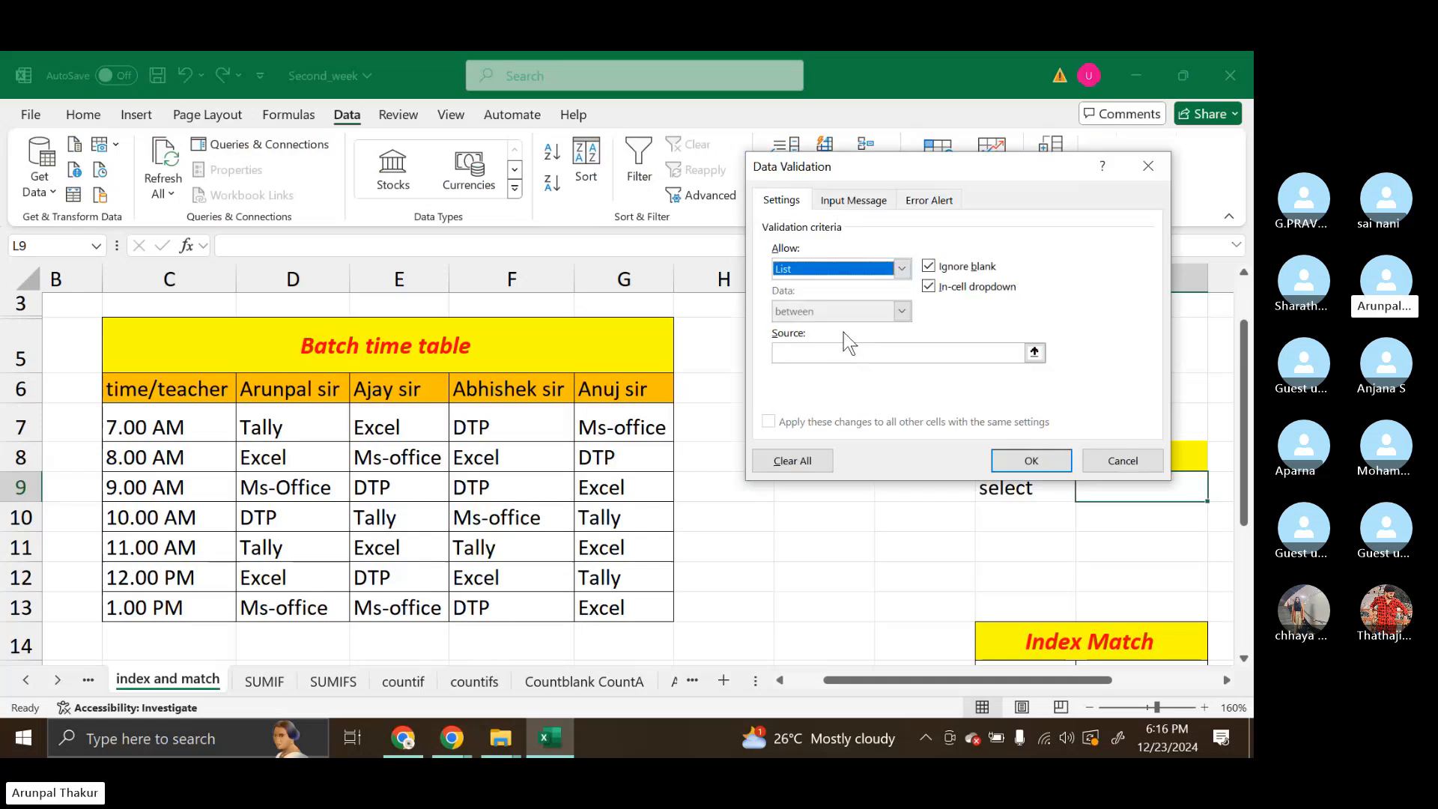
pyautogui.click(848, 354)
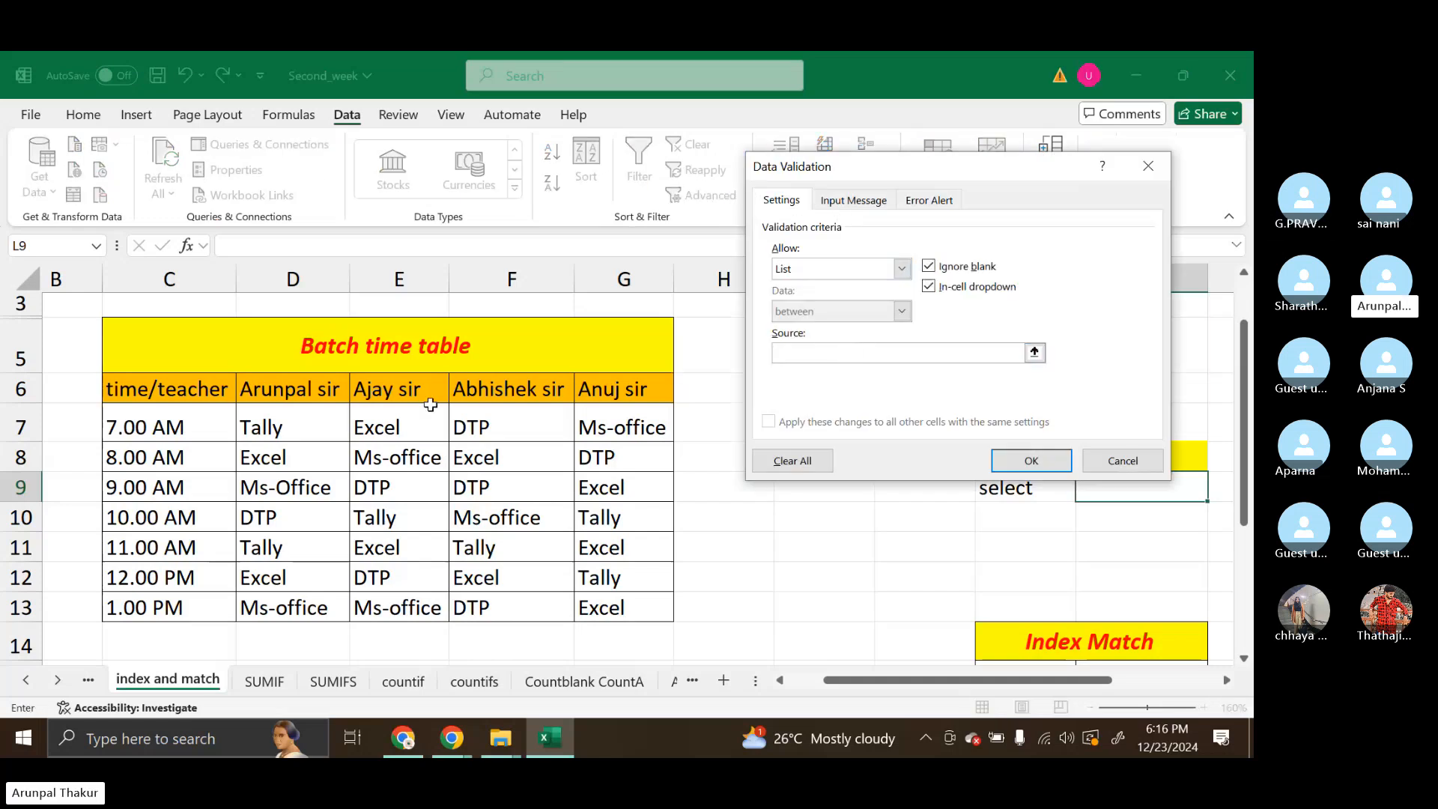
pyautogui.moveTo(293, 389); pyautogui.dragTo(618, 394)
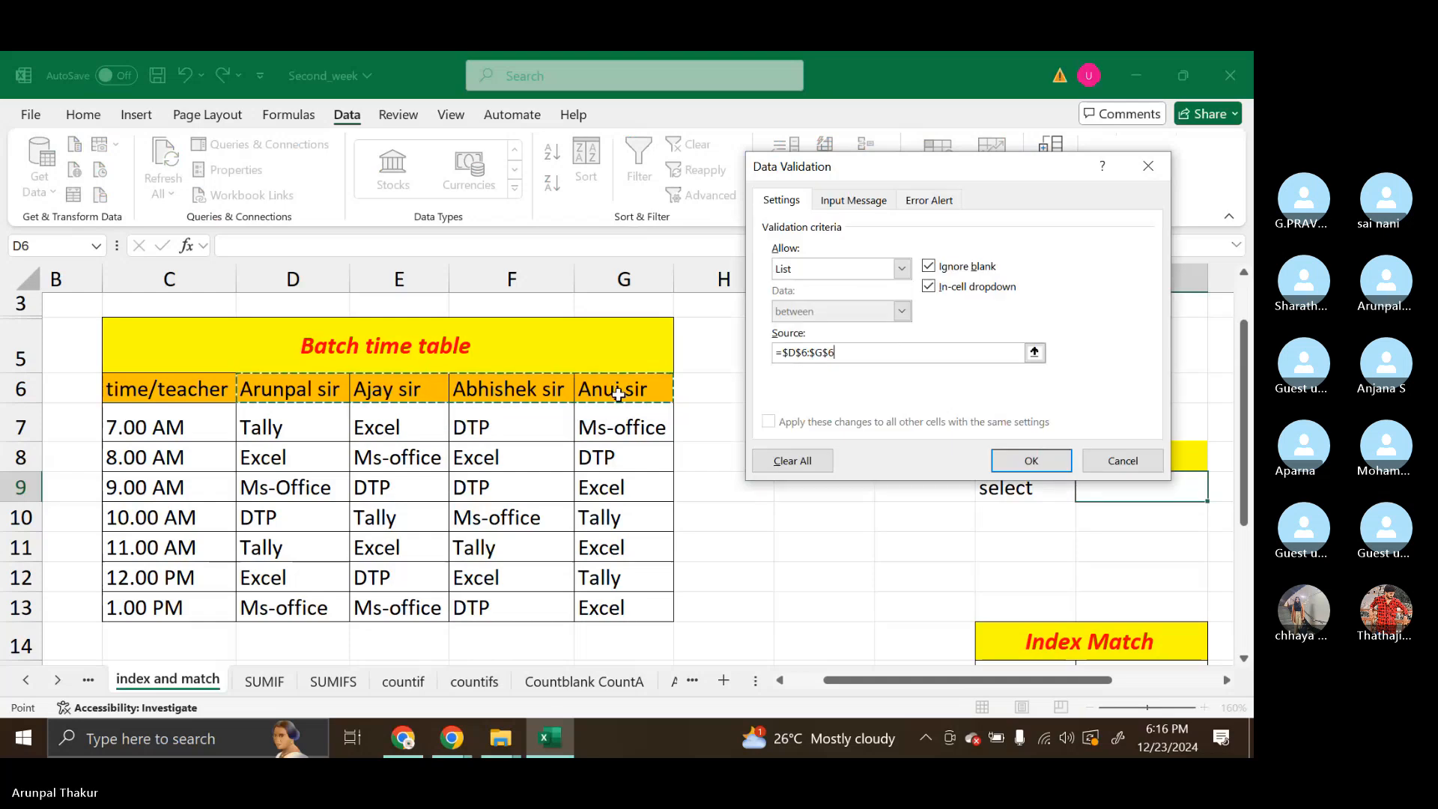
pyautogui.click(1032, 461)
# Compare the entries in L9's drop-down list with the teacher names in the header cells D6:G6
pyautogui.click(1046, 520)
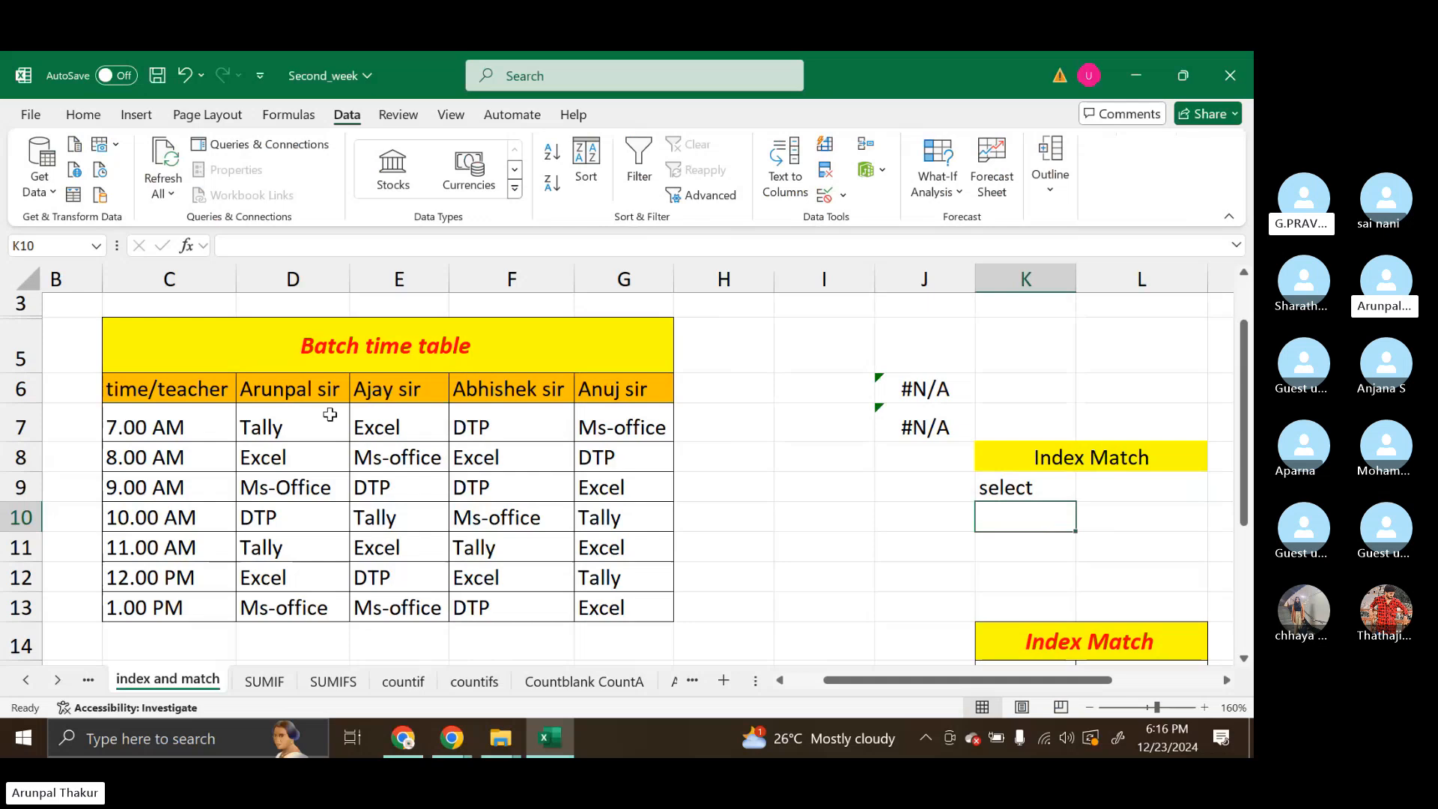
pyautogui.moveTo(326, 395); pyautogui.dragTo(434, 394)
pyautogui.click(1190, 481)
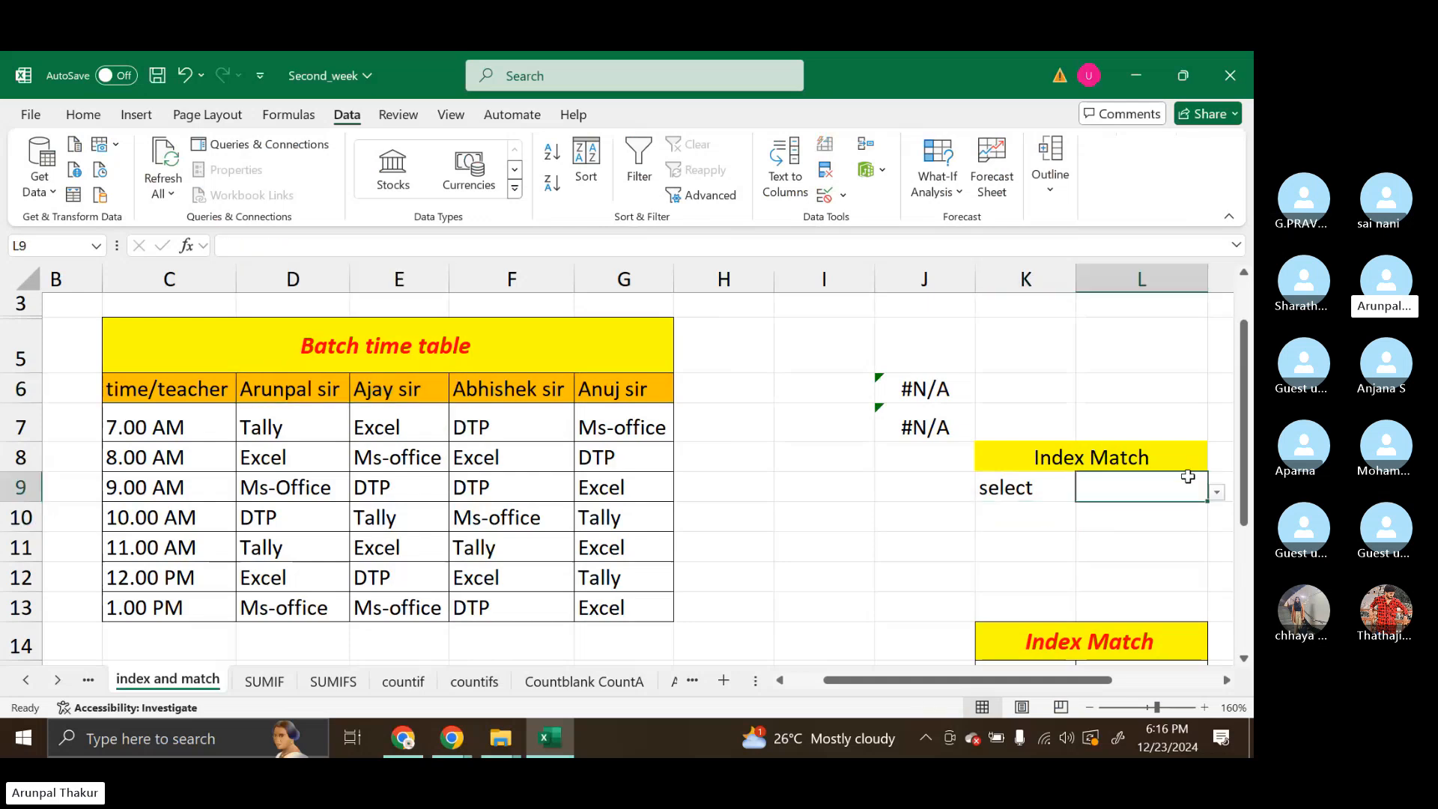
pyautogui.click(1216, 492)
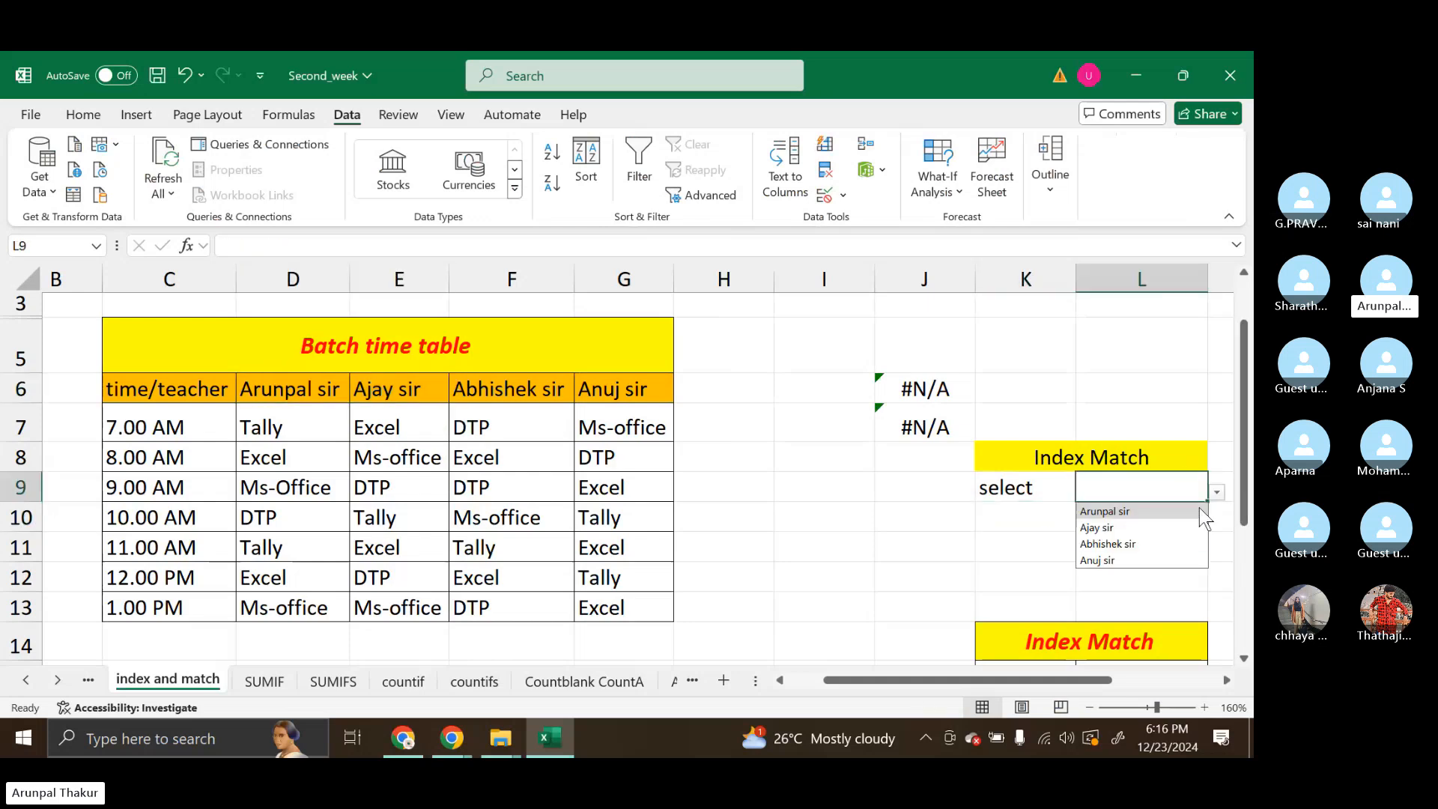
pyautogui.click(275, 386)
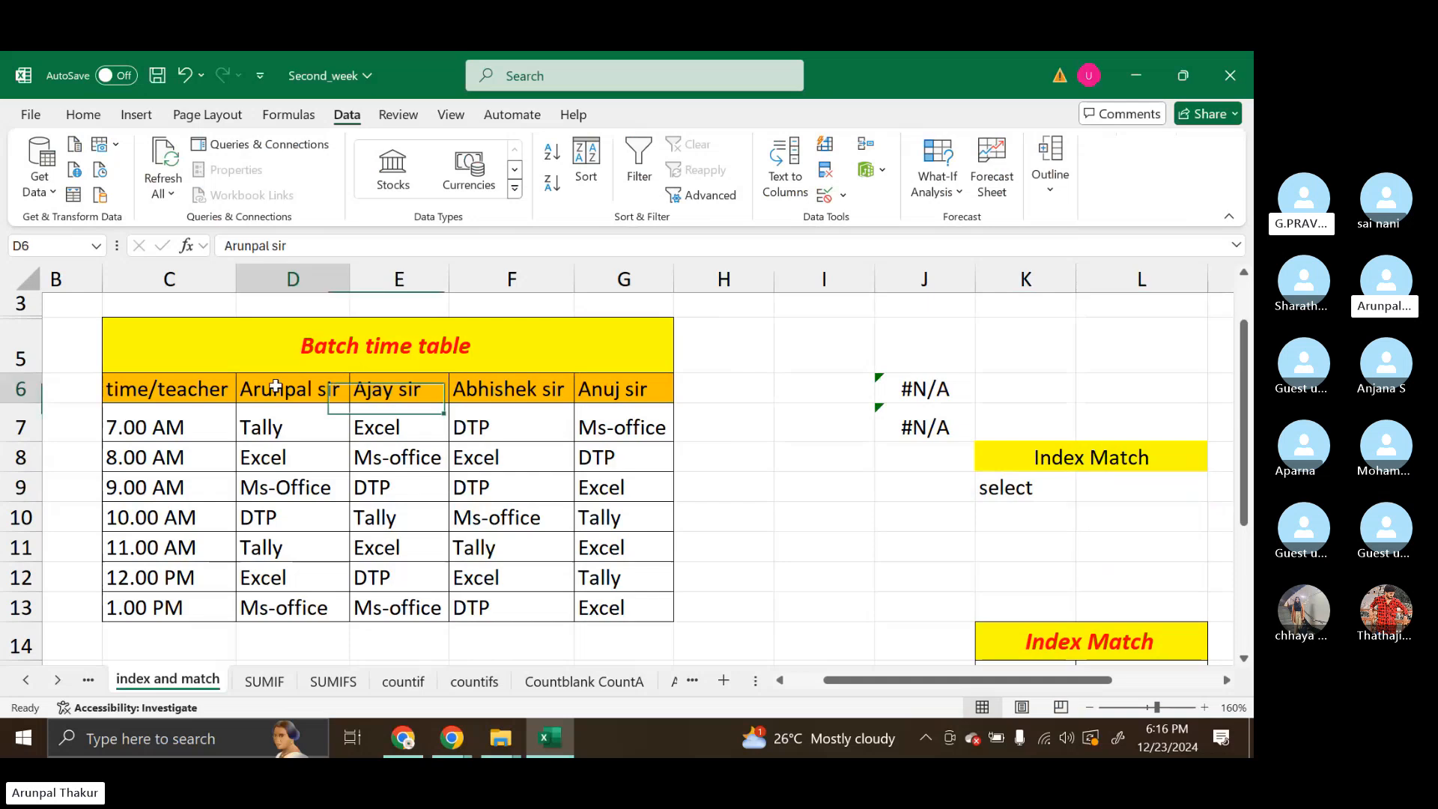
pyautogui.moveTo(276, 386); pyautogui.dragTo(629, 382)
pyautogui.click(421, 432)
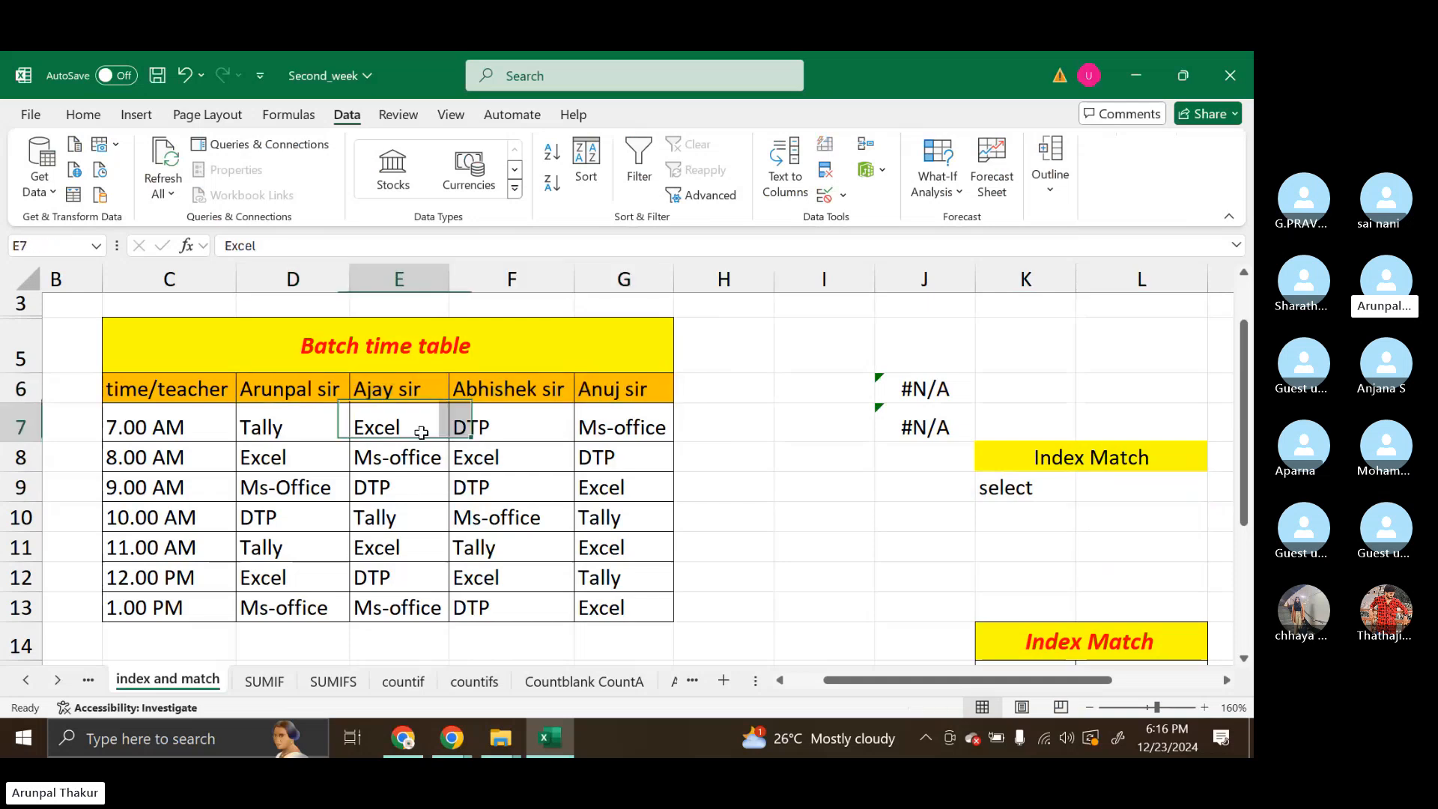
pyautogui.moveTo(422, 432); pyautogui.dragTo(636, 385)
pyautogui.click(626, 612)
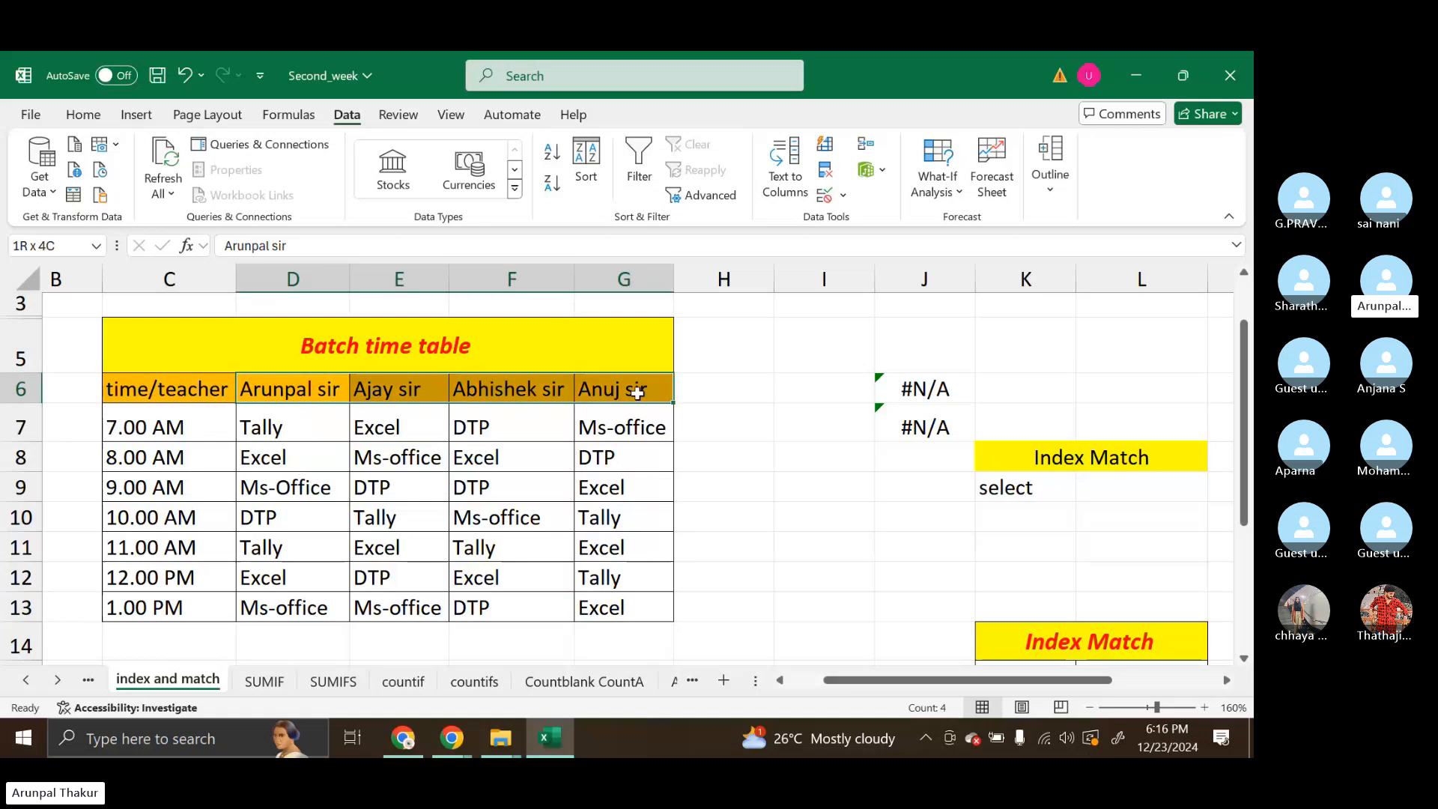
# Choose the third teacher from the drop-down list in L9
pyautogui.click(1103, 495)
pyautogui.click(1216, 493)
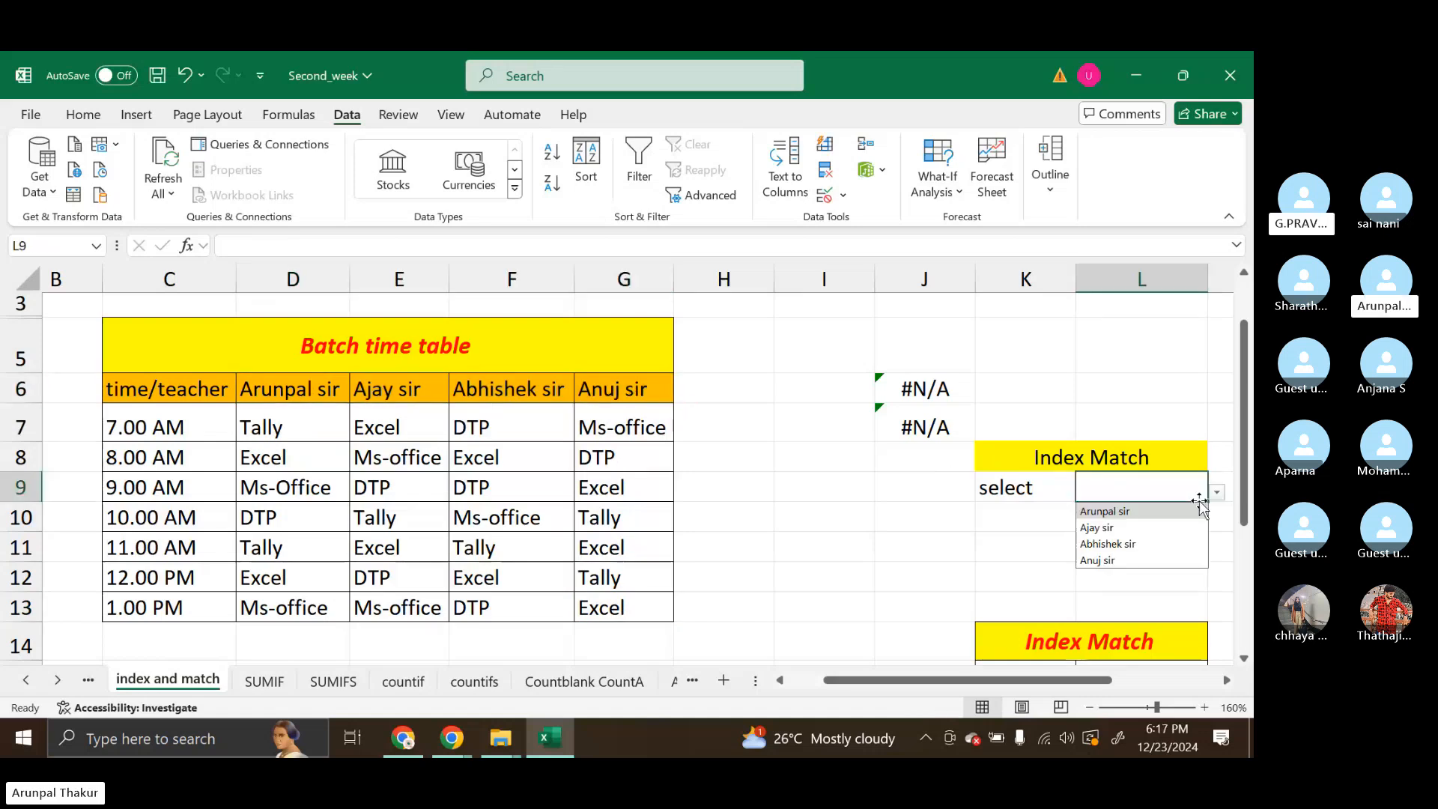
pyautogui.click(1109, 544)
# Give K10 a List data validation sourced from the time slots in $C$7:$C$13 and choose 8.00 AM
pyautogui.click(1019, 516)
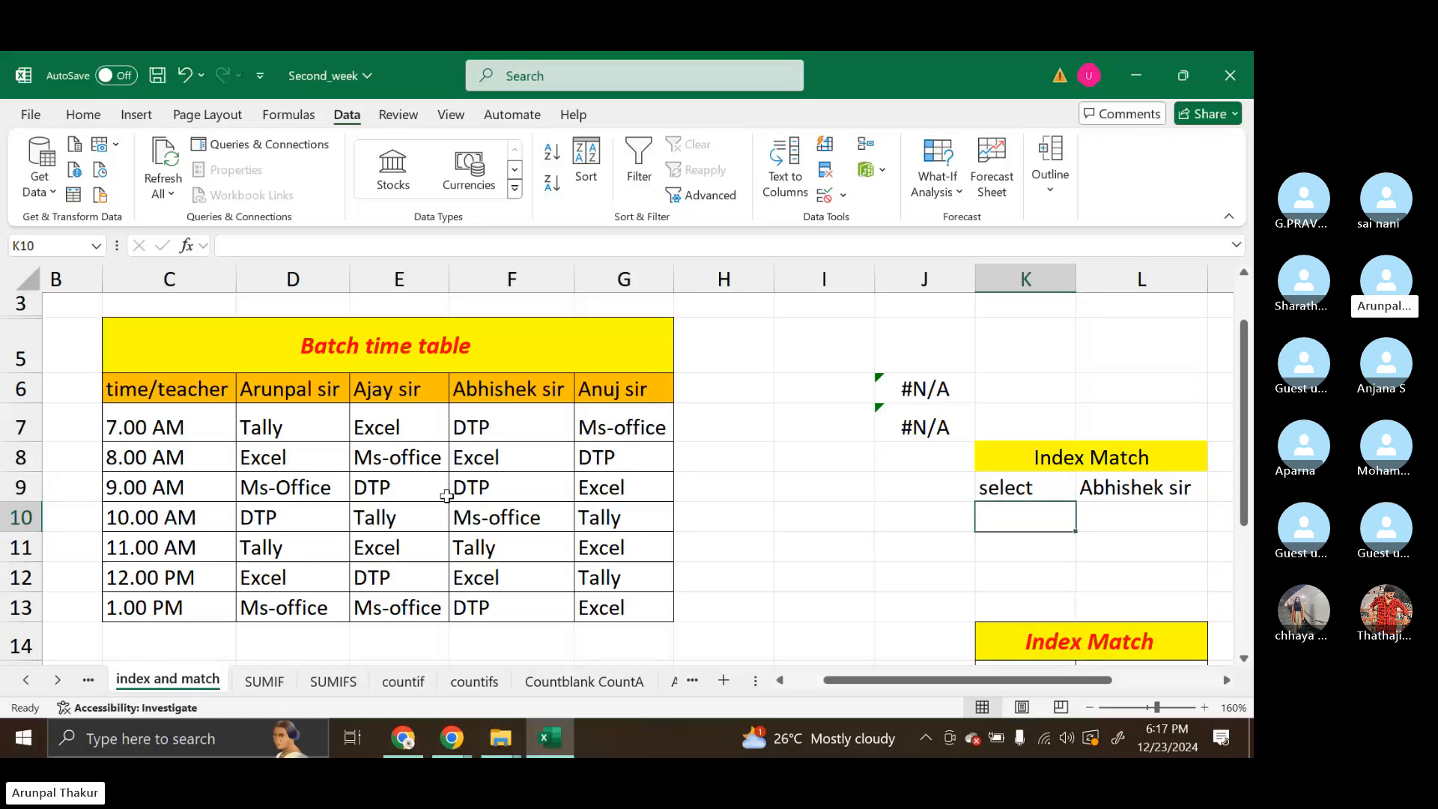
pyautogui.click(831, 194)
pyautogui.click(869, 218)
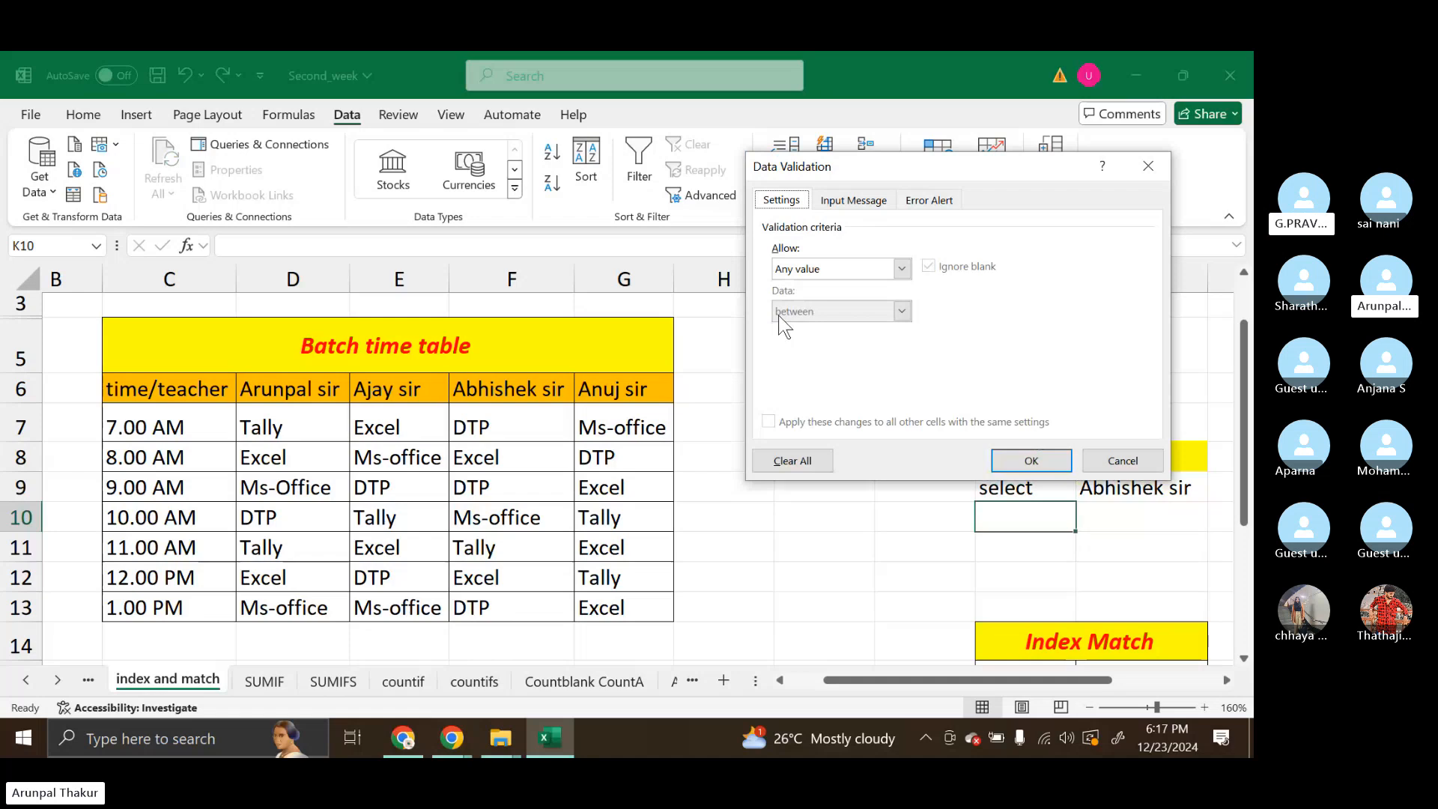
pyautogui.click(901, 268)
pyautogui.click(824, 330)
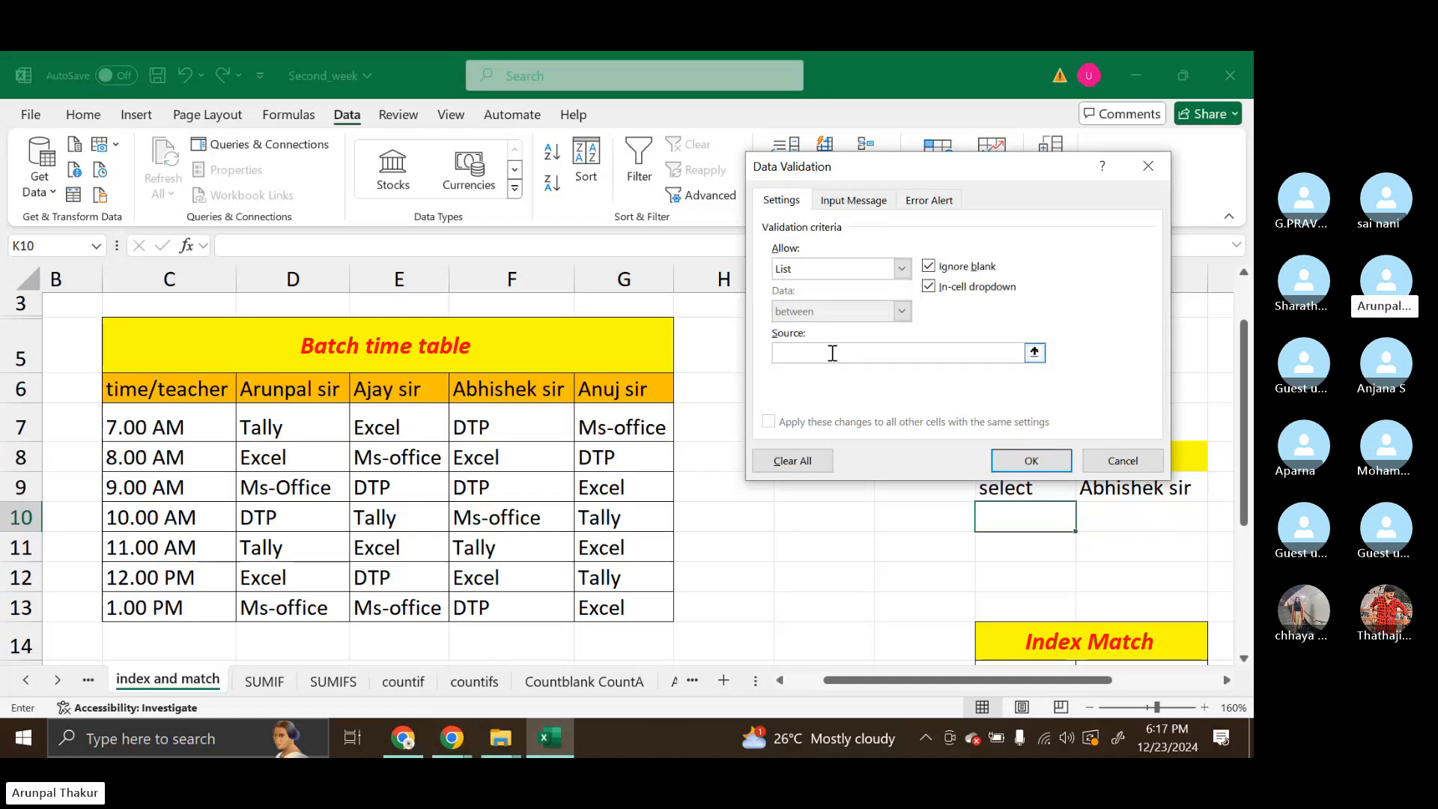
pyautogui.moveTo(150, 426); pyautogui.dragTo(179, 608)
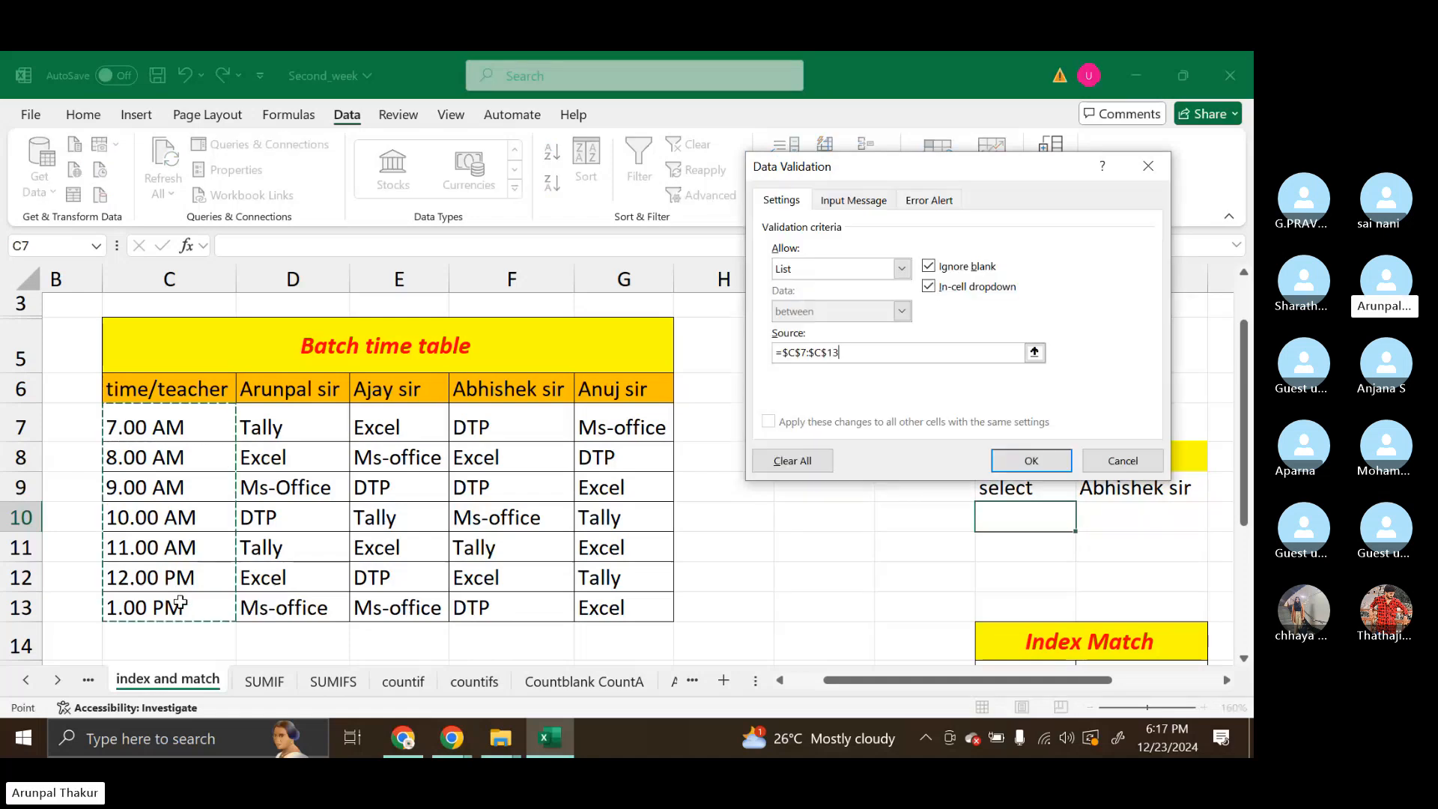
pyautogui.click(1032, 461)
pyautogui.click(1084, 522)
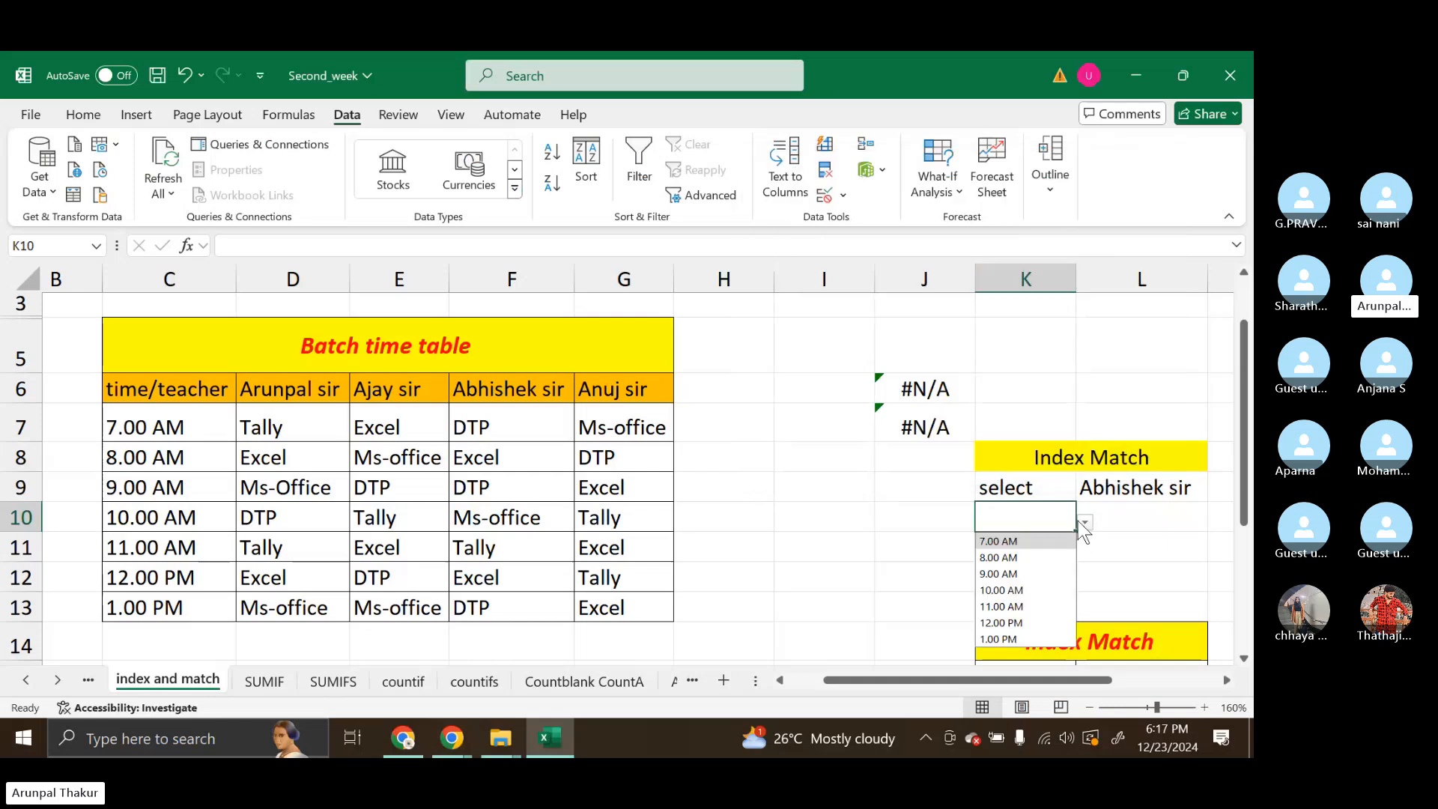
pyautogui.click(1027, 561)
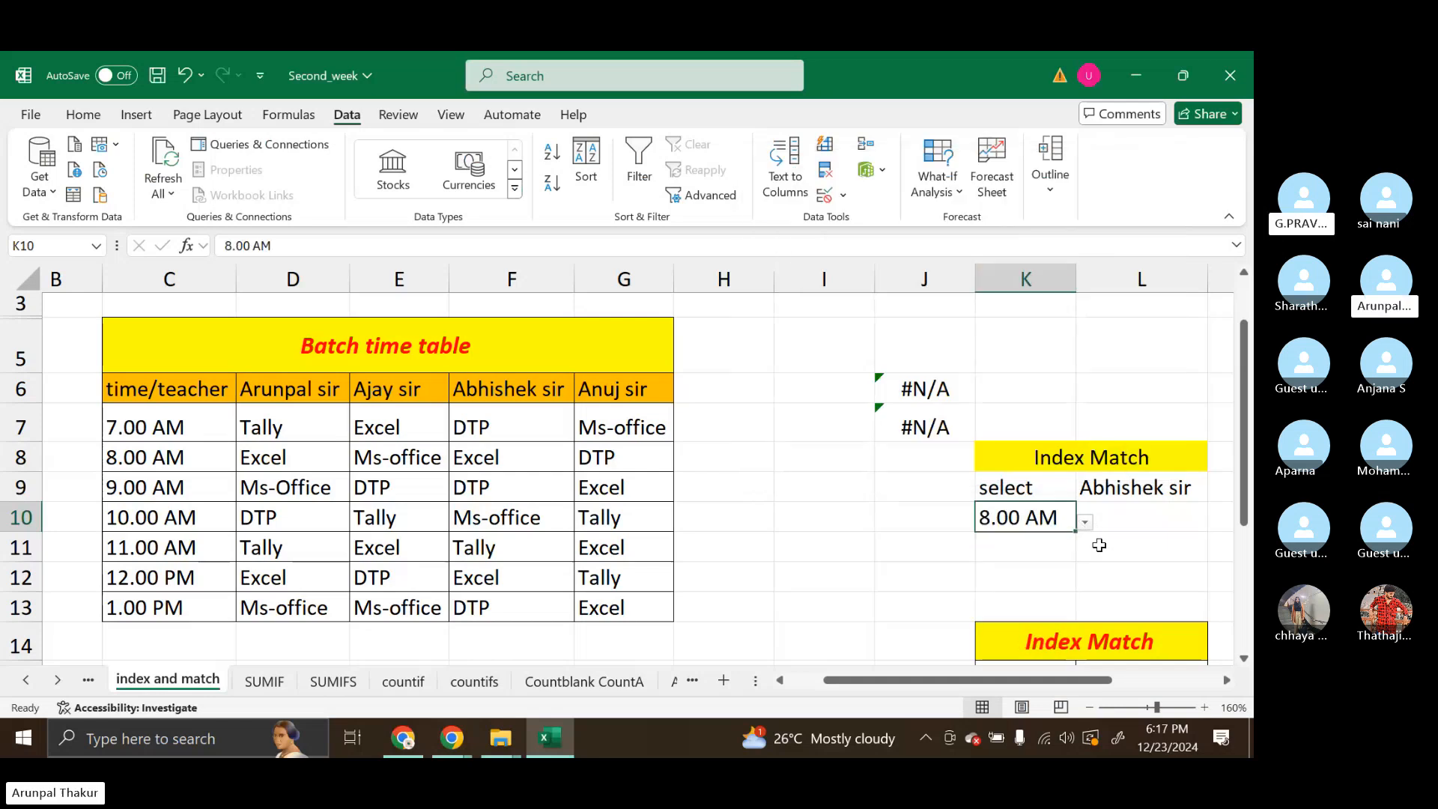
# Examine the Batch time table range C6:G13, including its time/teacher header and the time slots in column C
pyautogui.click(997, 560)
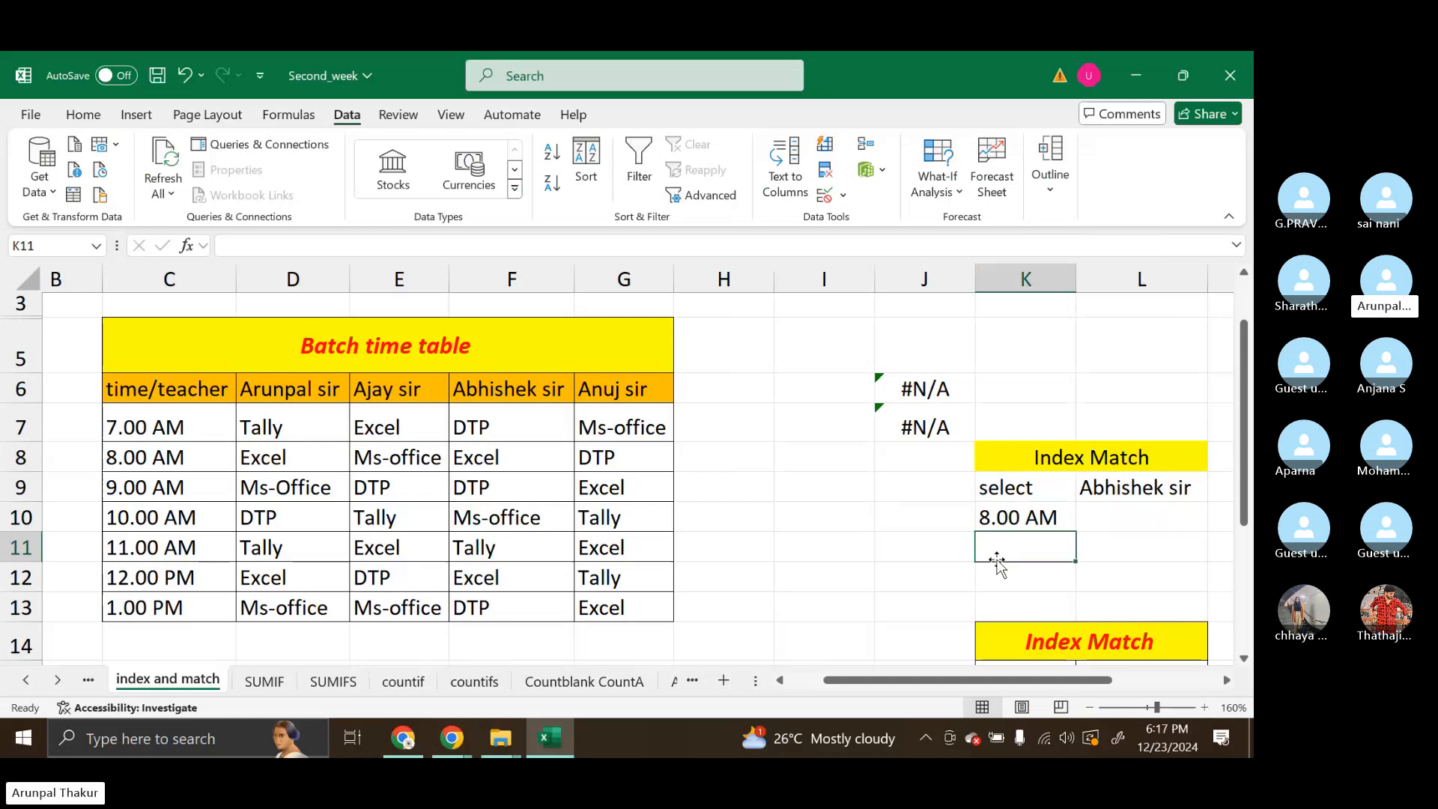
pyautogui.click(817, 516)
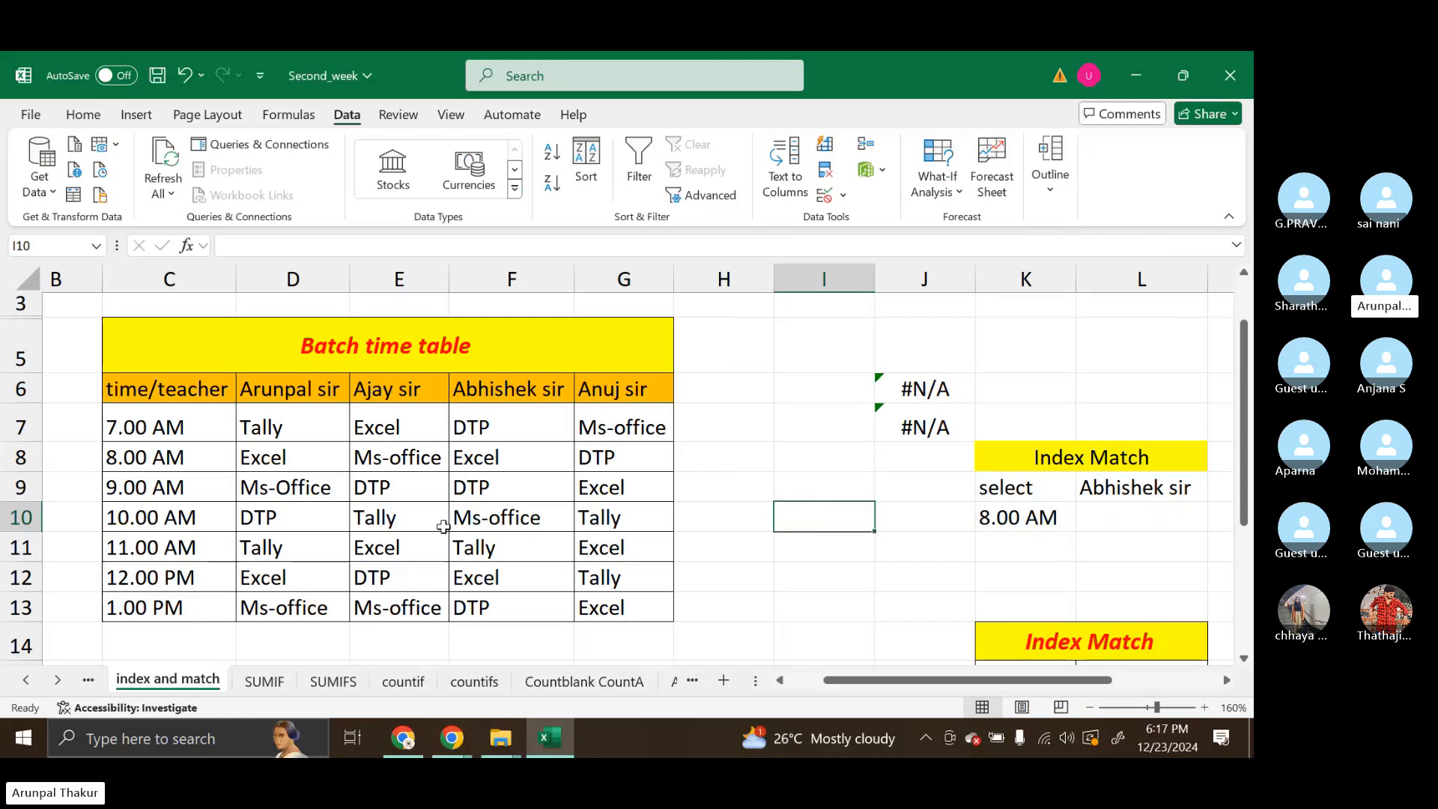
pyautogui.click(132, 493)
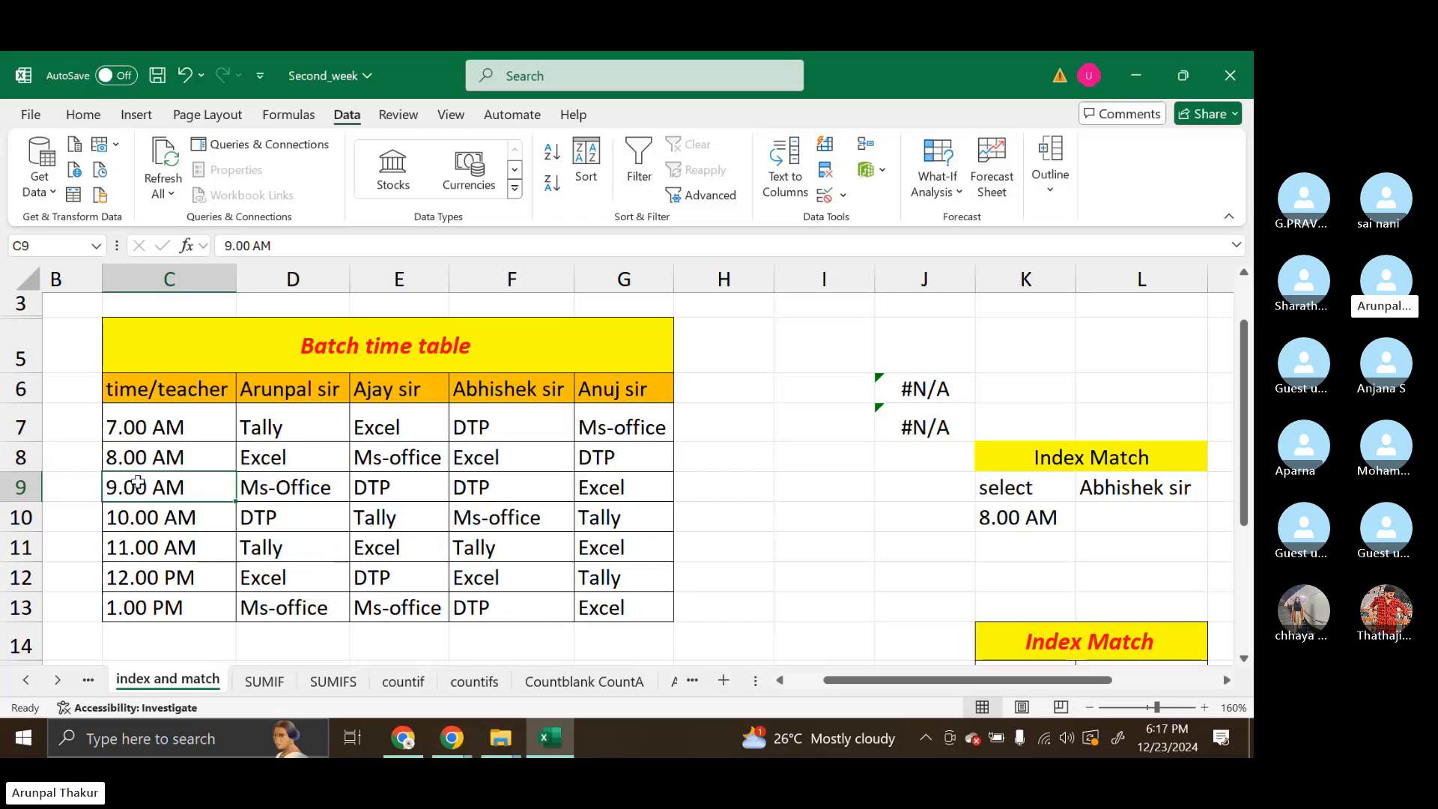
pyautogui.click(135, 391)
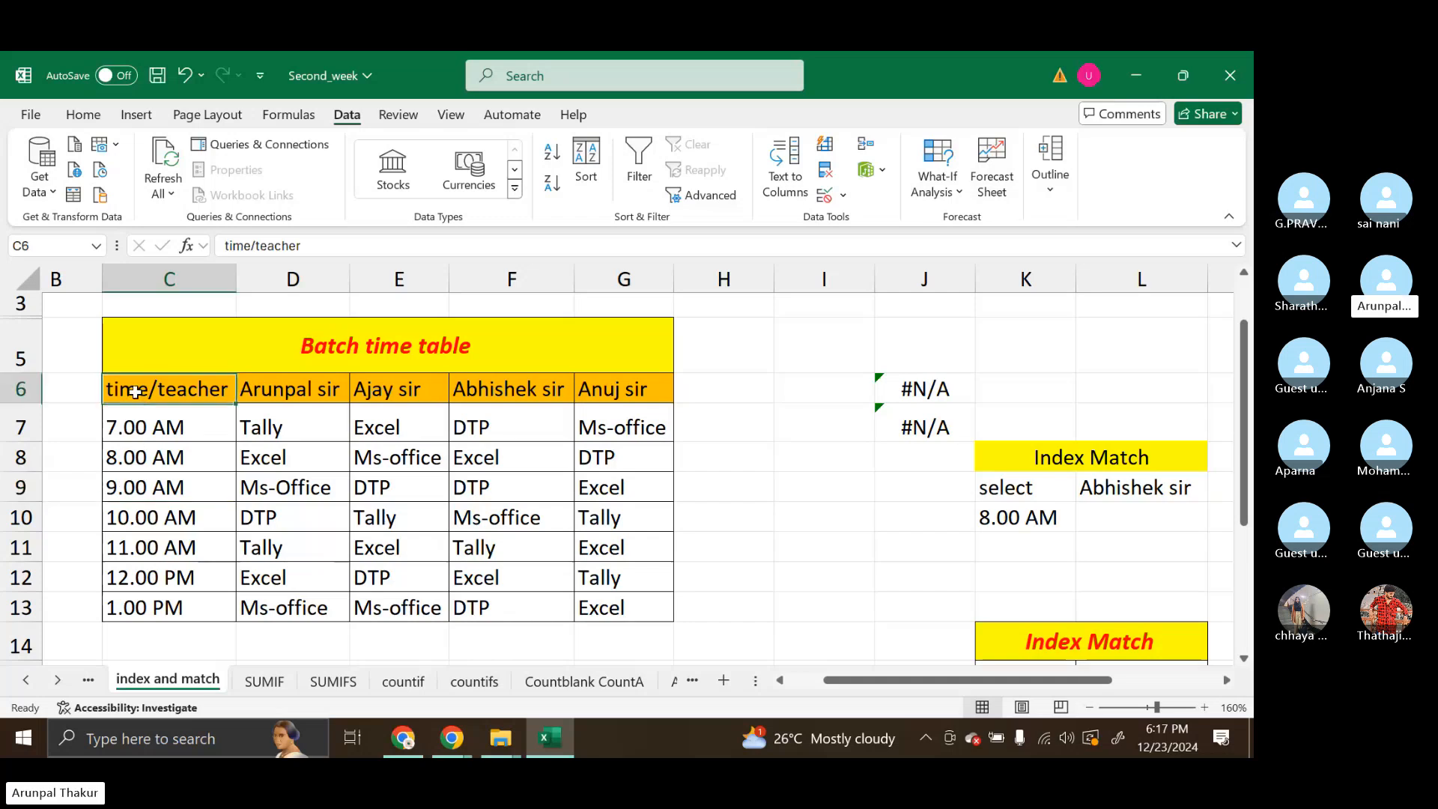
pyautogui.moveTo(134, 391); pyautogui.dragTo(646, 538)
pyautogui.scroll(1, 645, 540)
pyautogui.scroll(1, 646, 540)
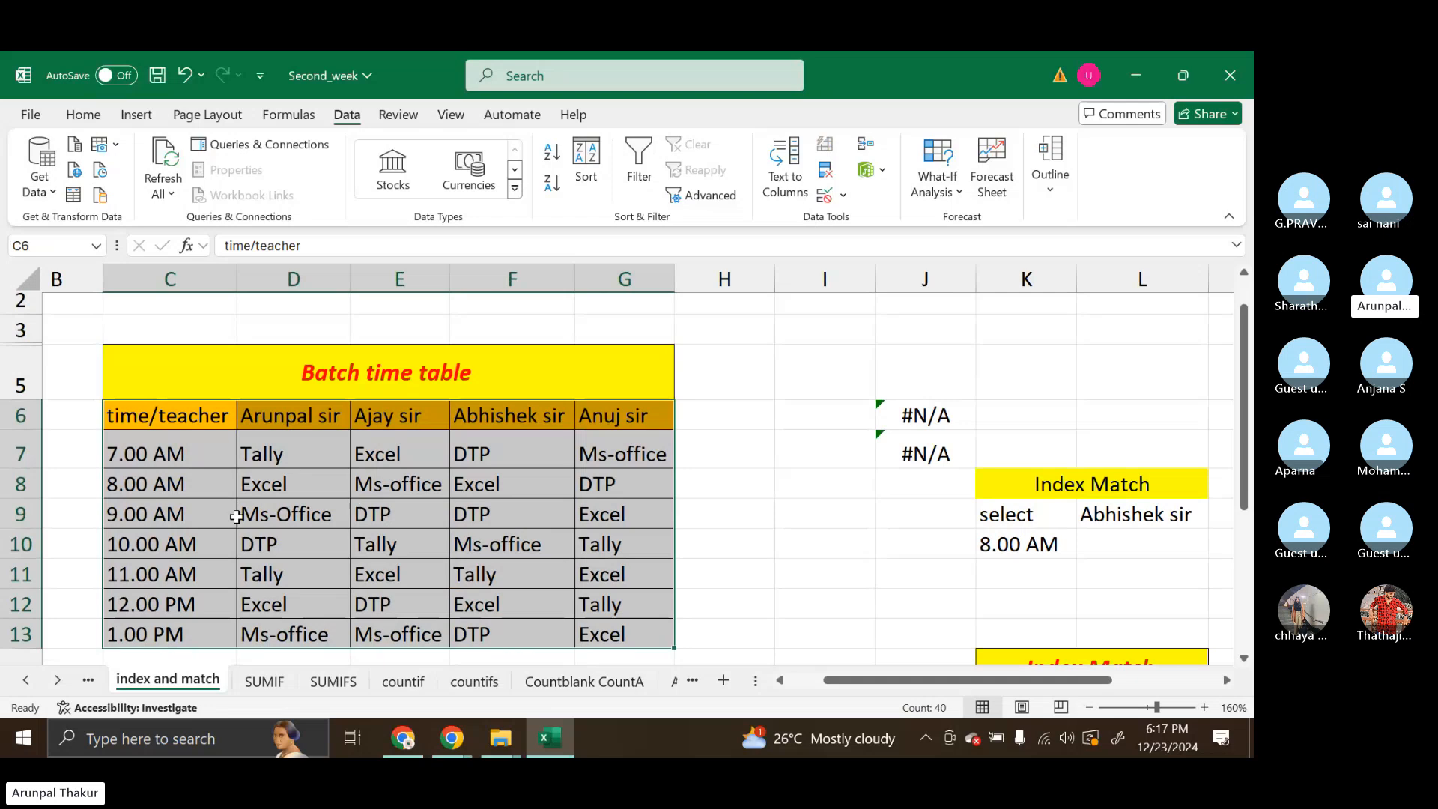
pyautogui.click(193, 416)
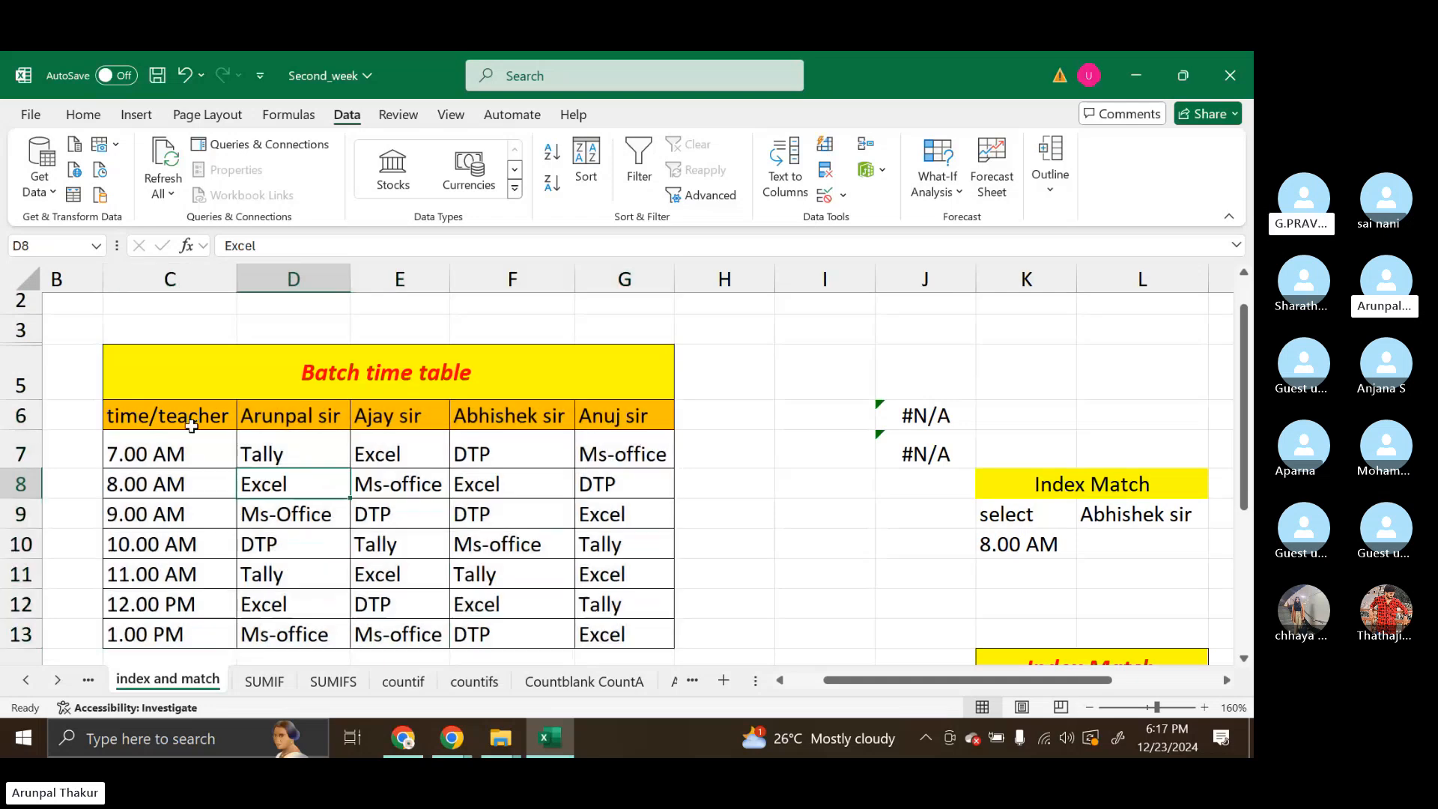
pyautogui.click(159, 444)
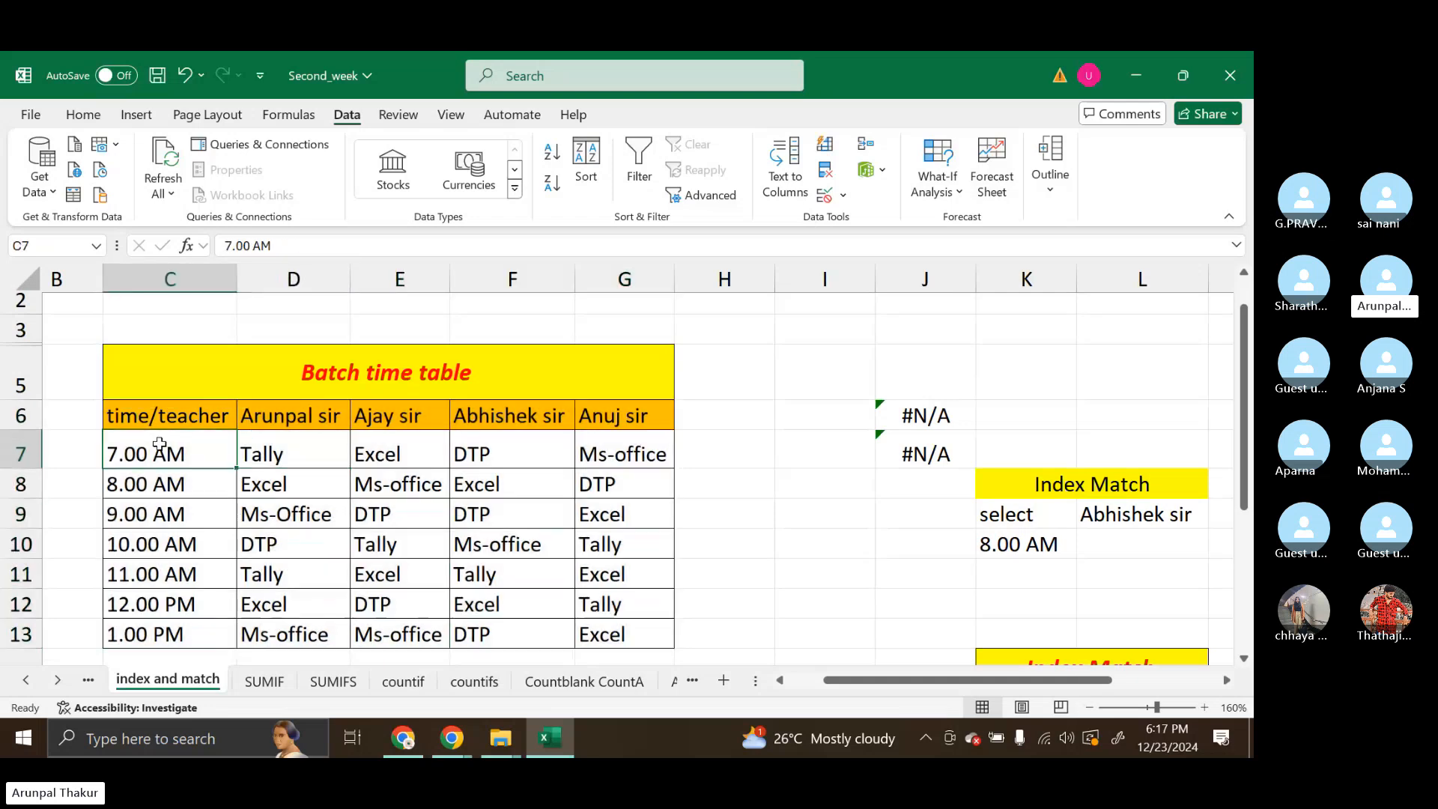
# Examine the time slots in C8:C9 and the header cells C6:F6 to count the row and column positions in the Batch time table
pyautogui.click(153, 487)
pyautogui.click(152, 507)
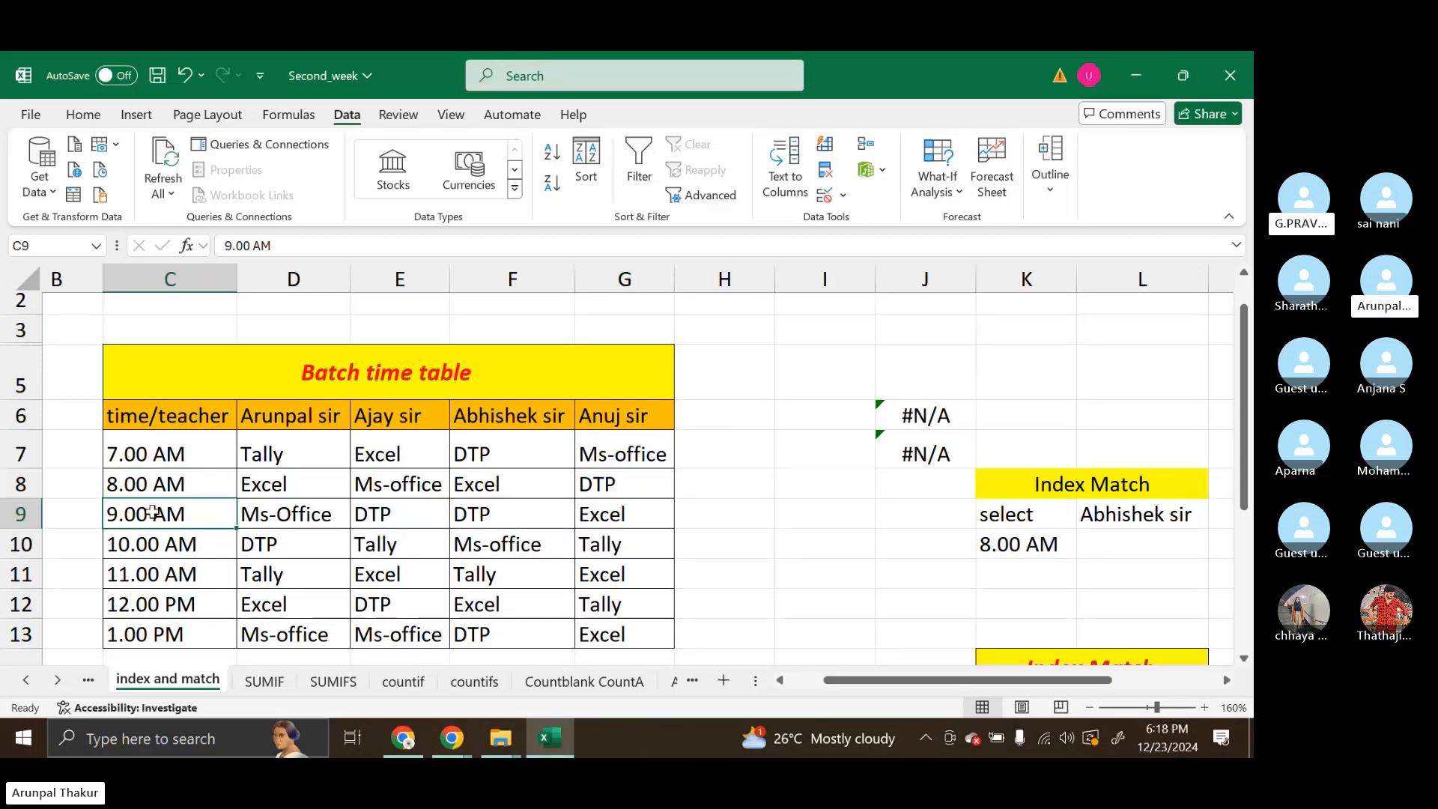
pyautogui.click(512, 414)
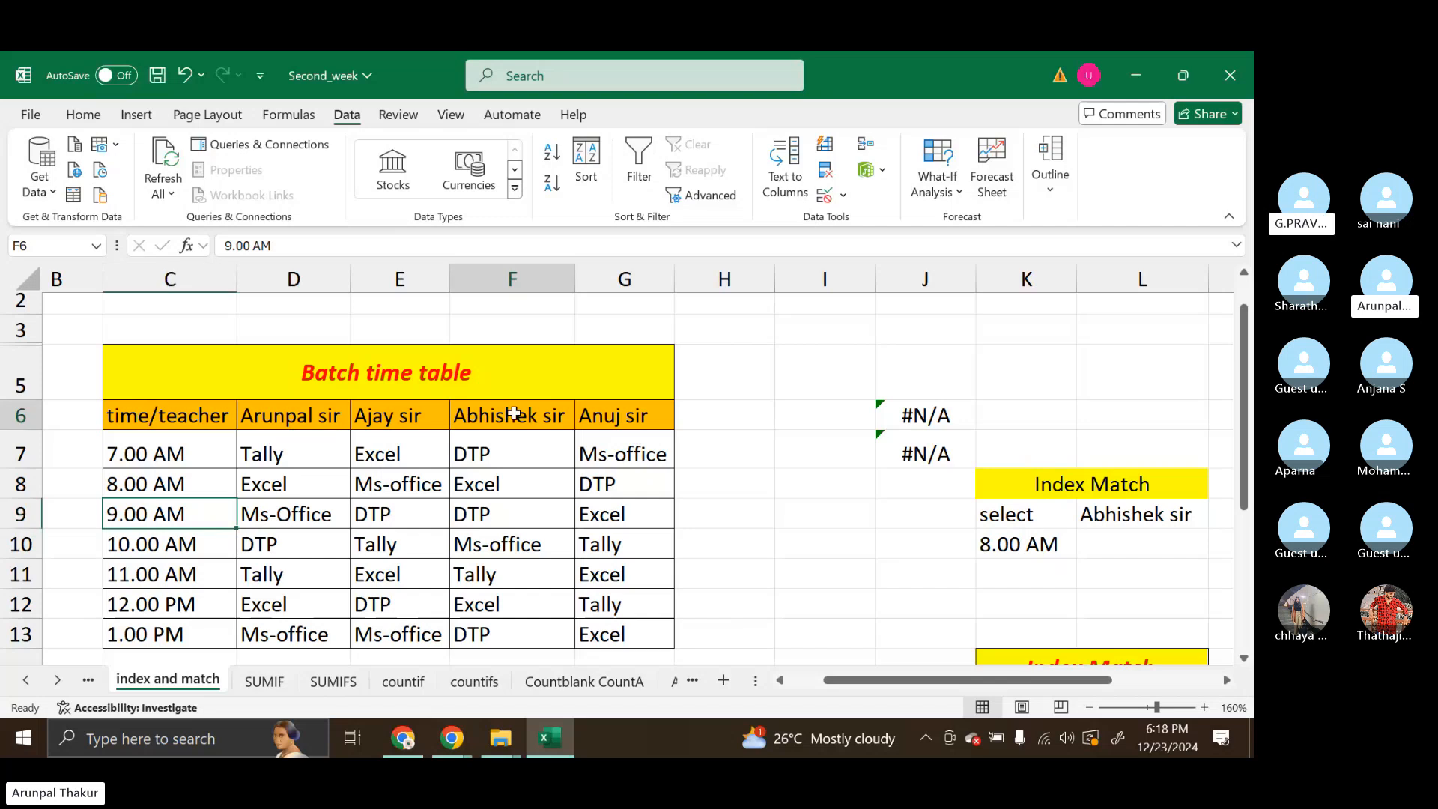
pyautogui.click(159, 427)
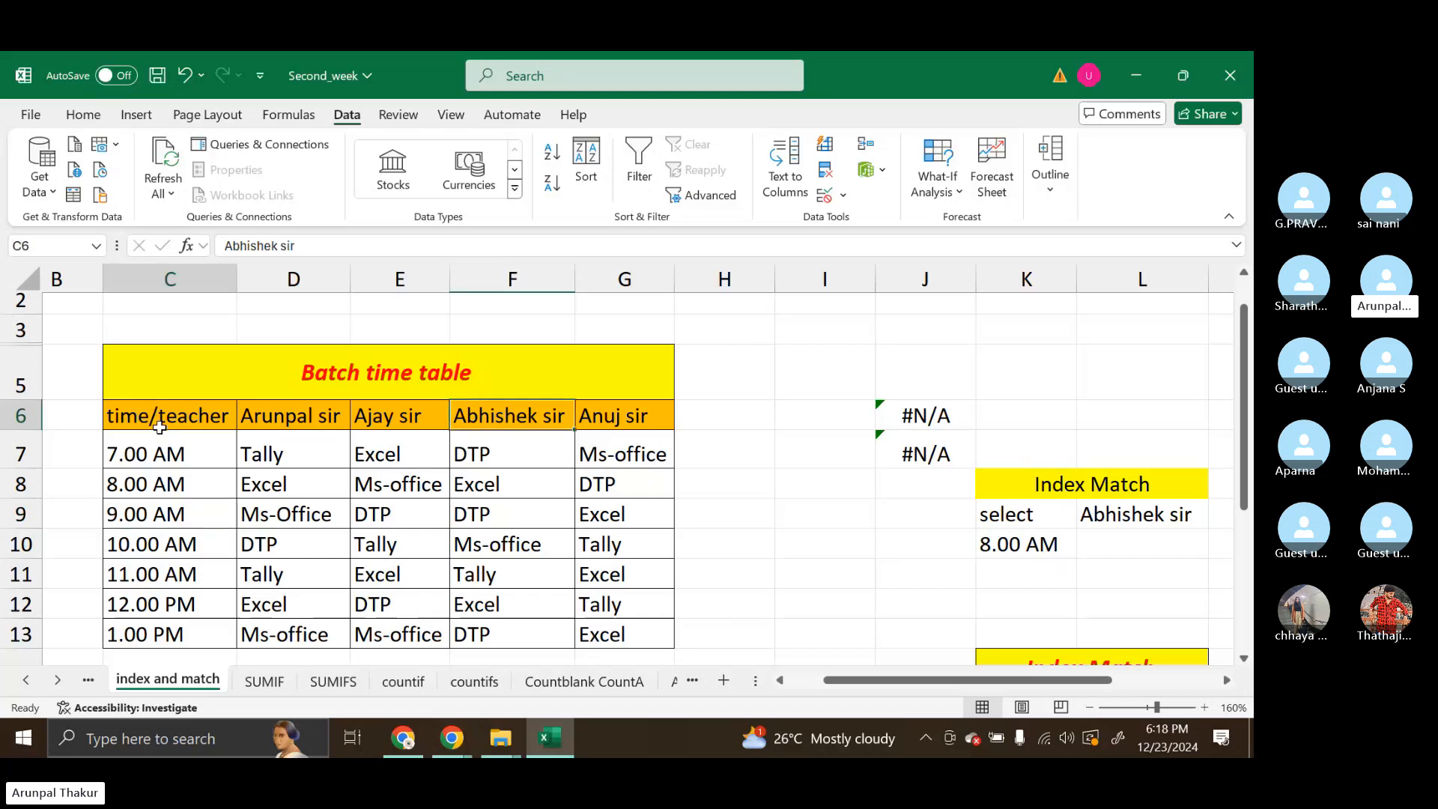
pyautogui.click(292, 418)
pyautogui.click(370, 413)
pyautogui.click(487, 418)
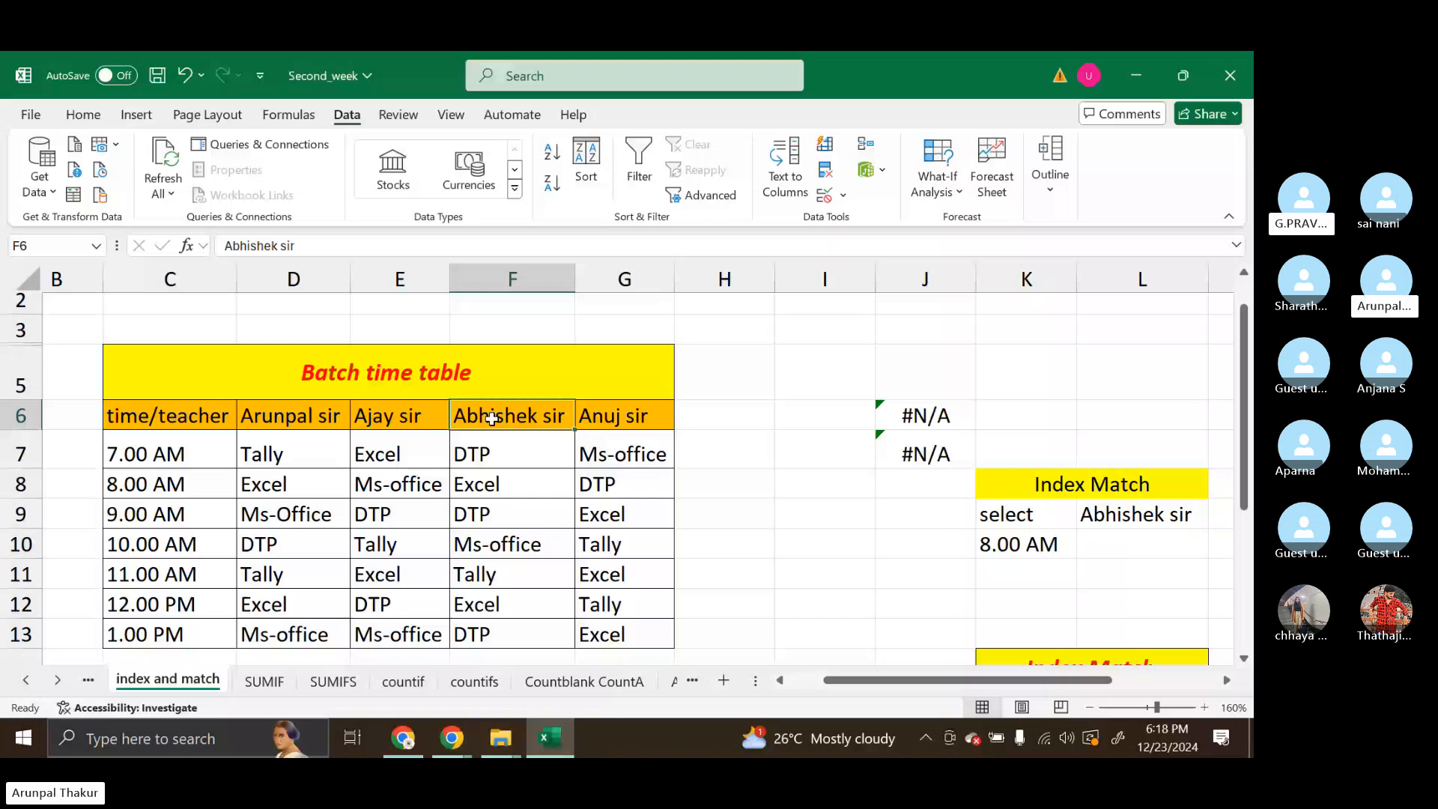
# Enter =MATCH(K10,C6:C13,0) in I8 to find the selected time slot's row position with an exact match
pyautogui.click(816, 475)
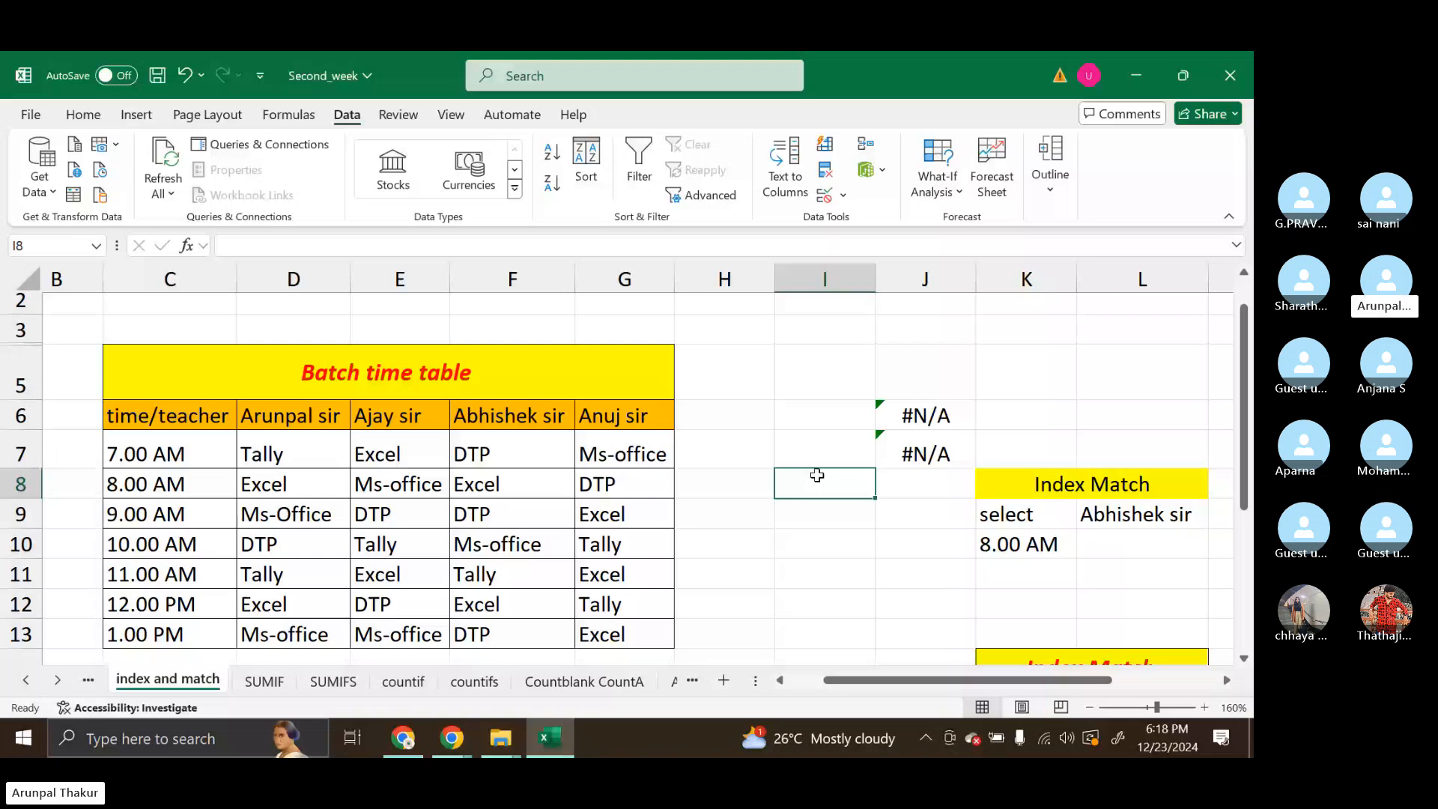
pyautogui.write('=match')
pyautogui.press('Tab')
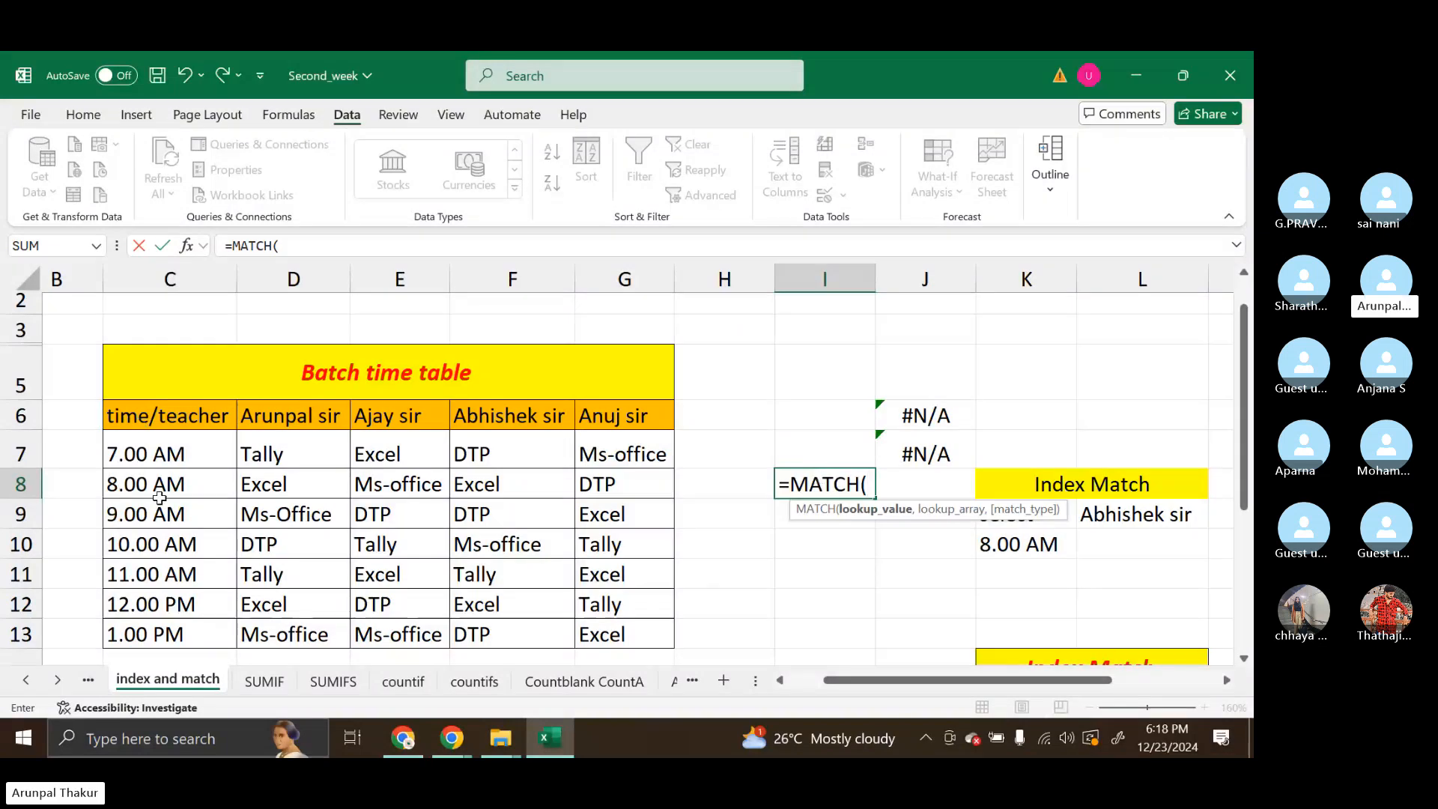
pyautogui.click(1037, 544)
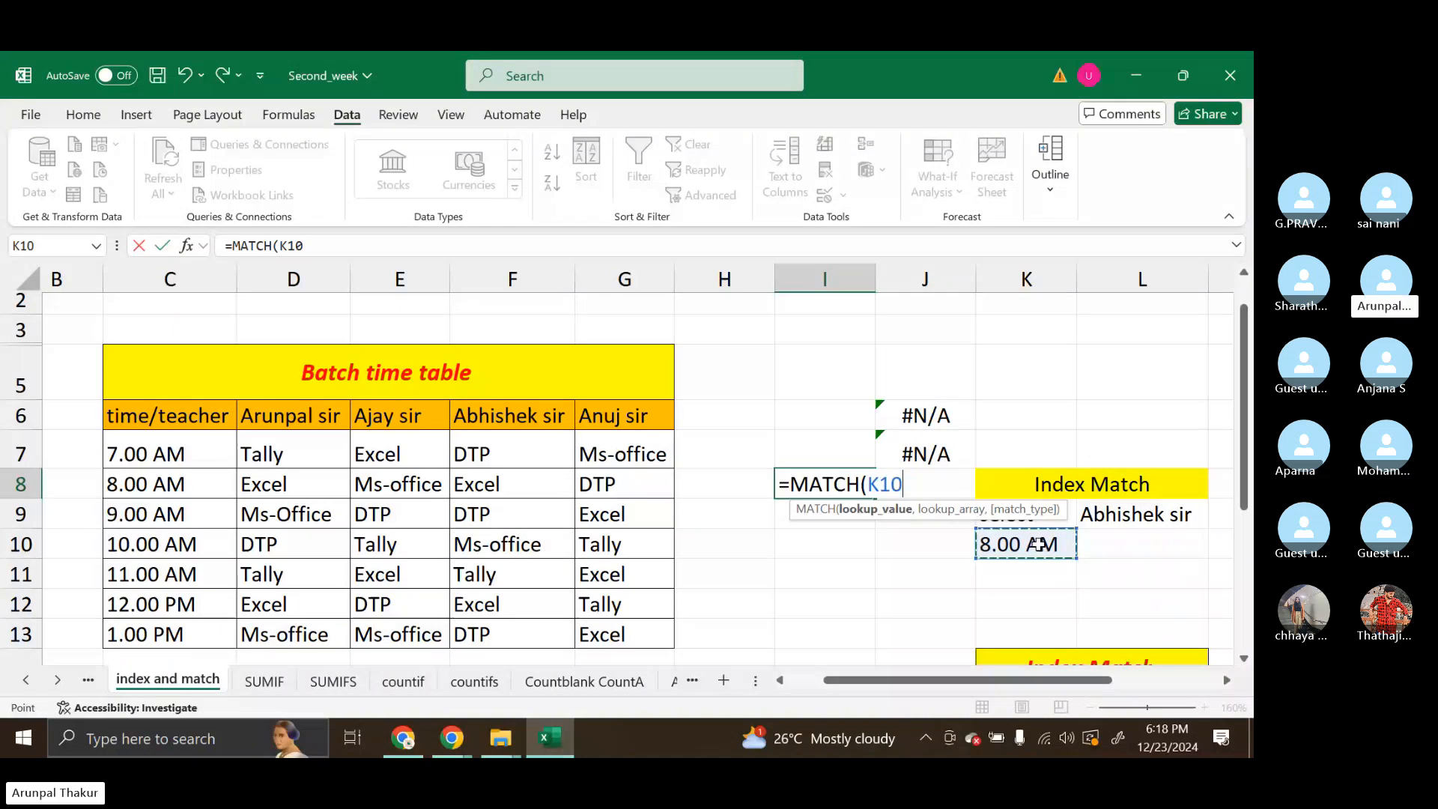
pyautogui.write(',')
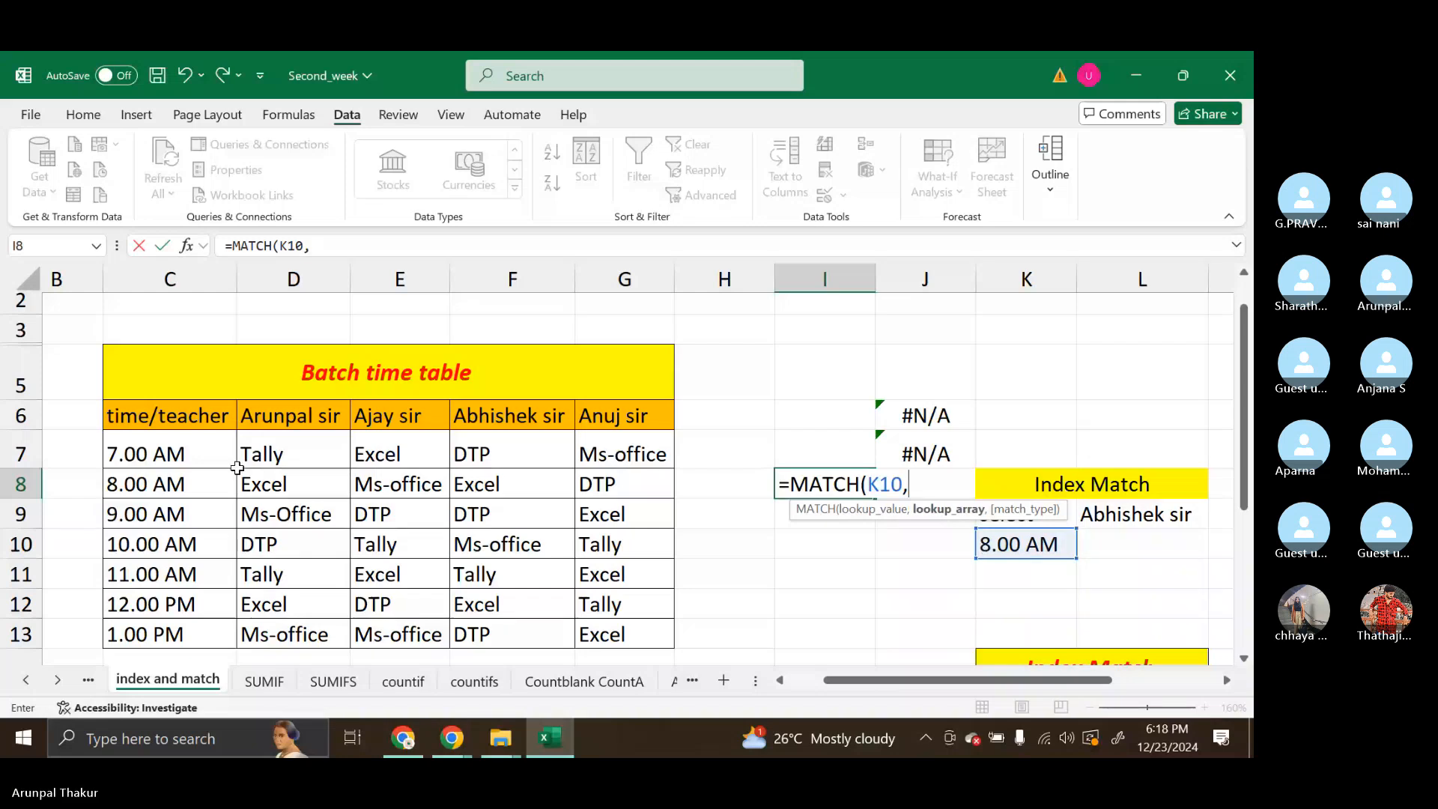
pyautogui.moveTo(171, 416); pyautogui.dragTo(180, 635)
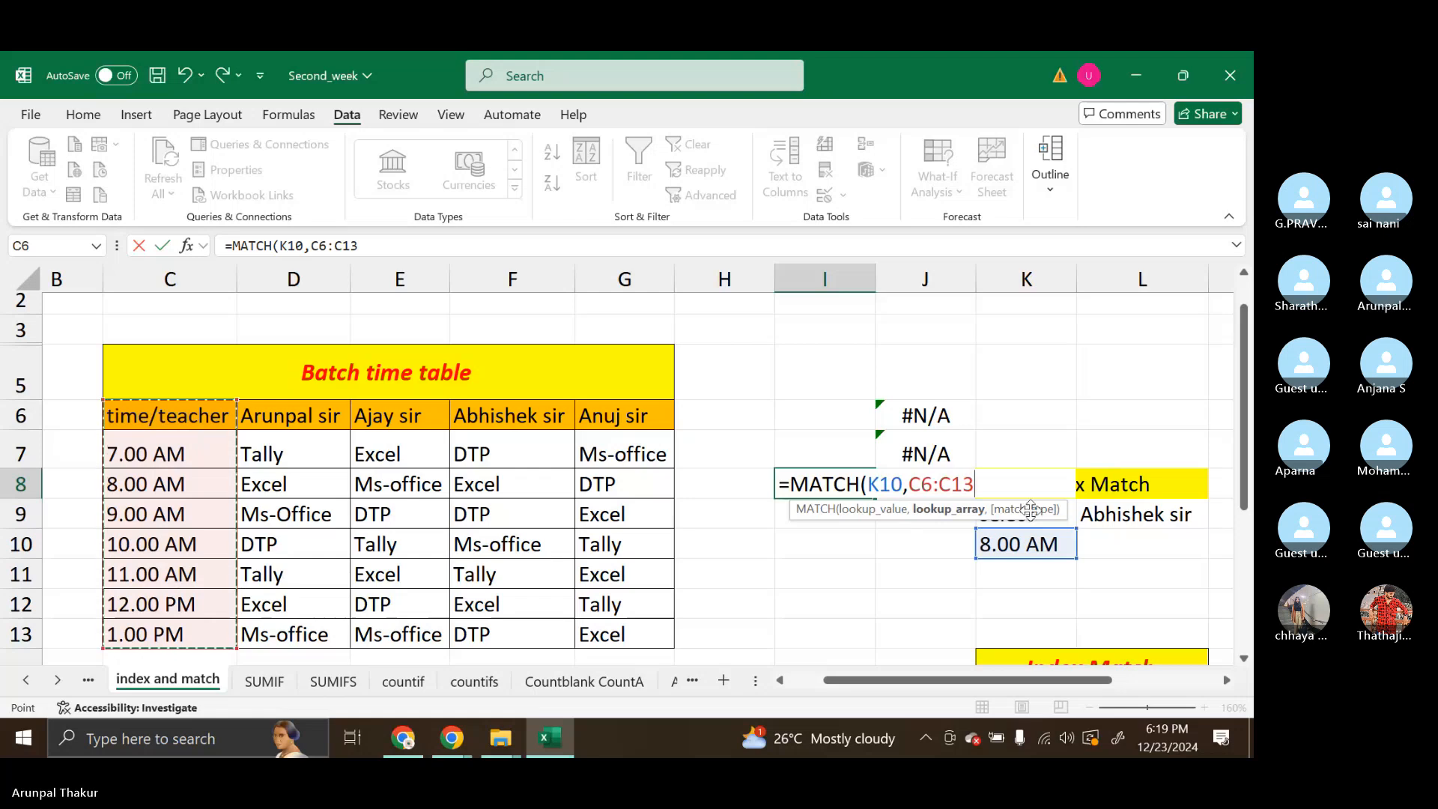
pyautogui.write(',')
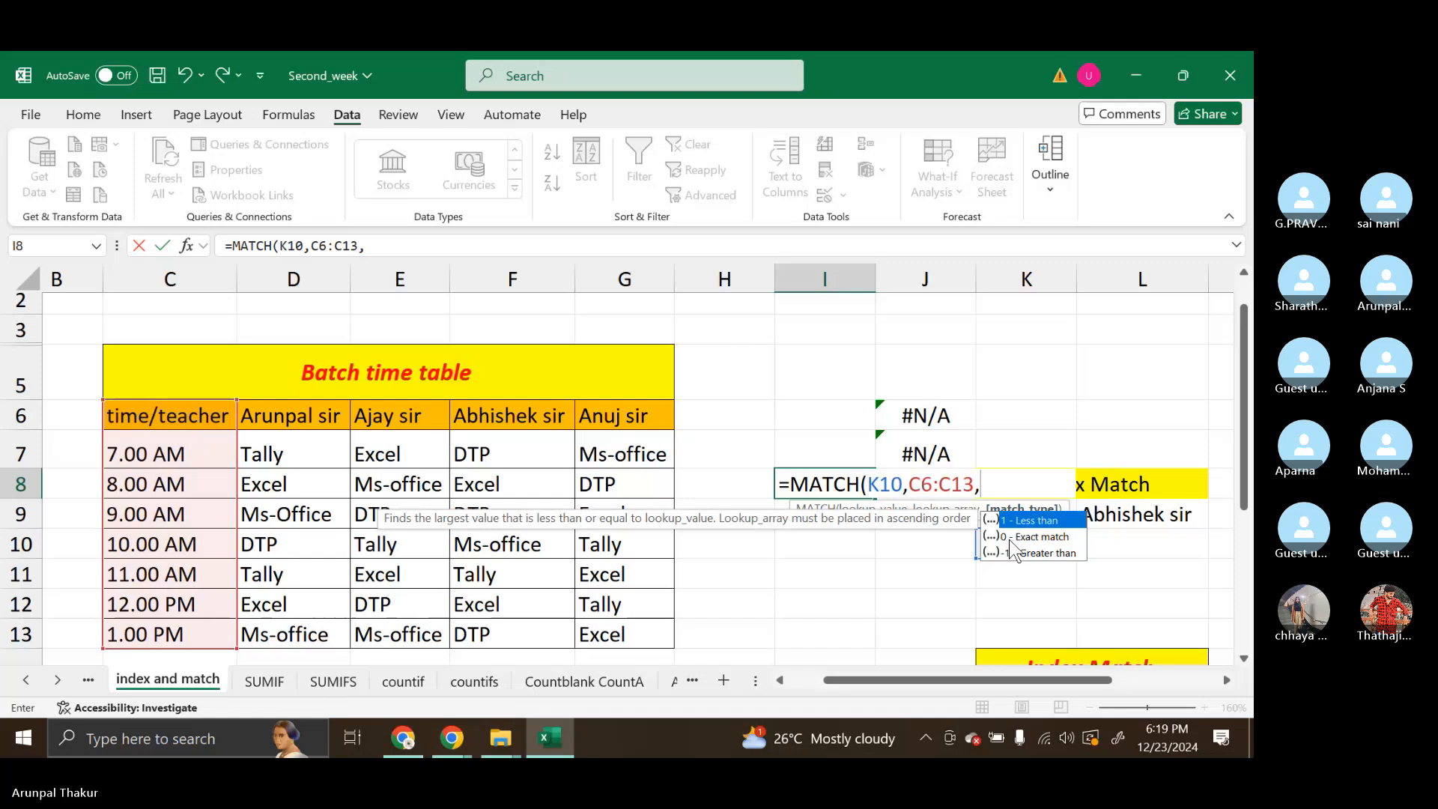
pyautogui.press('Escape')
pyautogui.write(')')
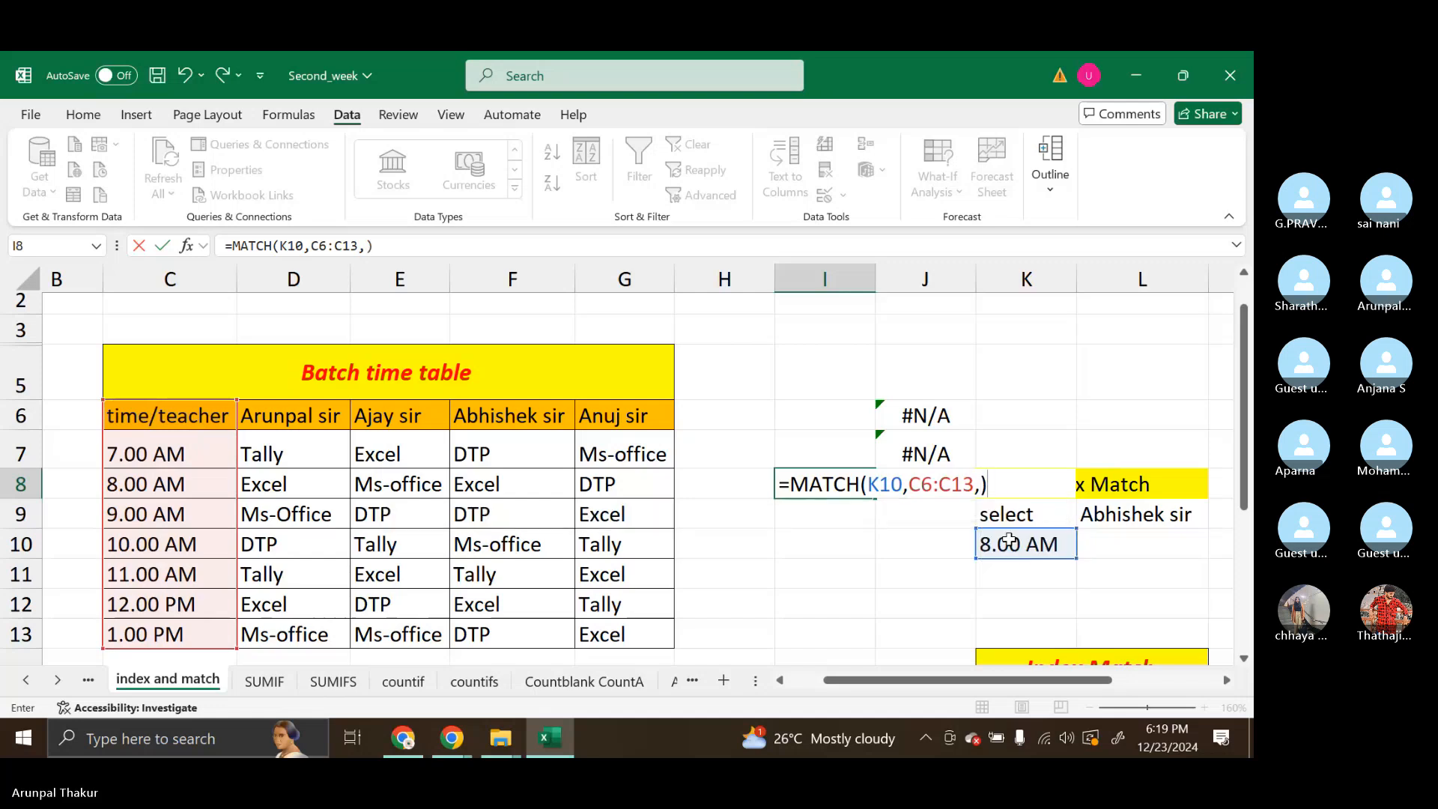
pyautogui.press('BackSpace')
pyautogui.write('0')
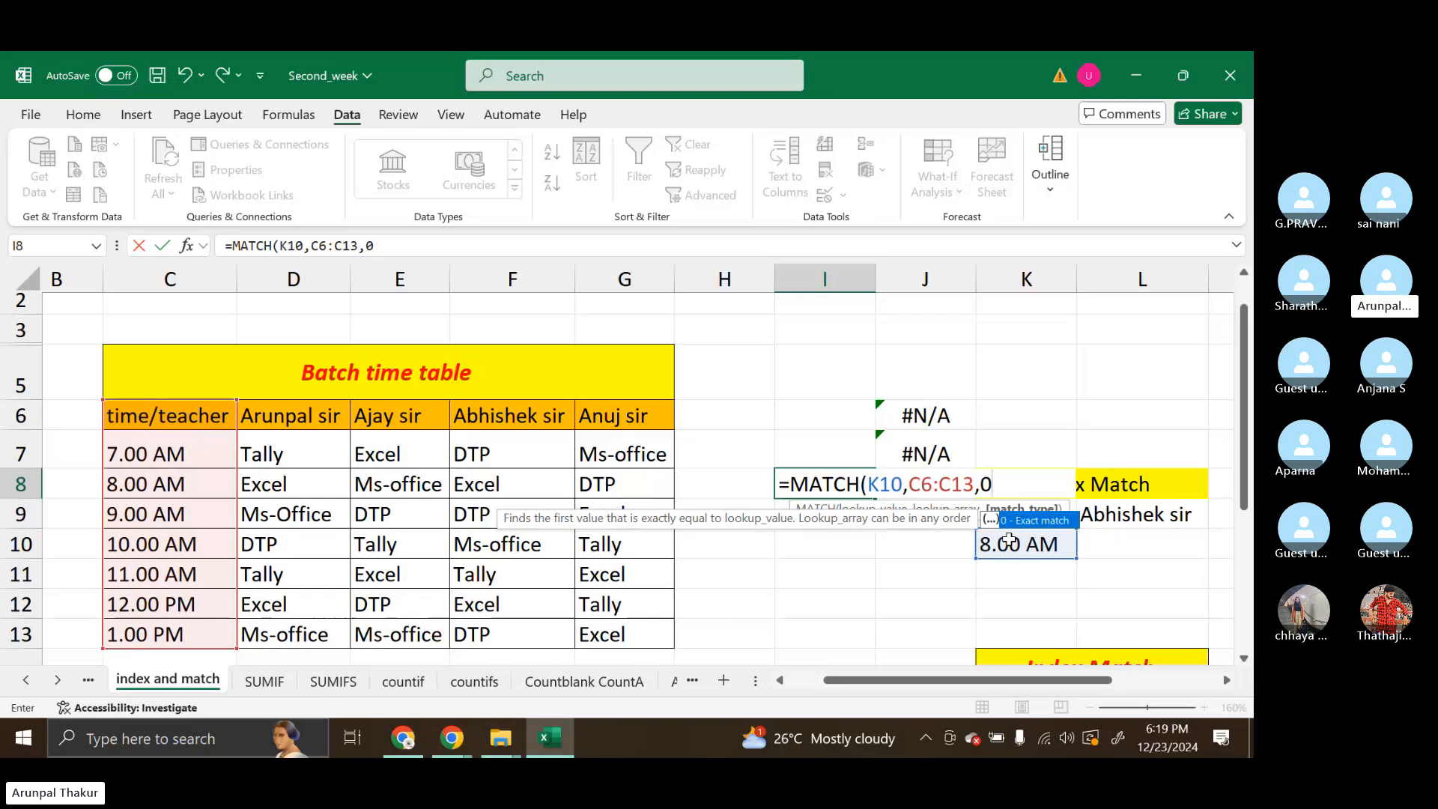
pyautogui.write(')')
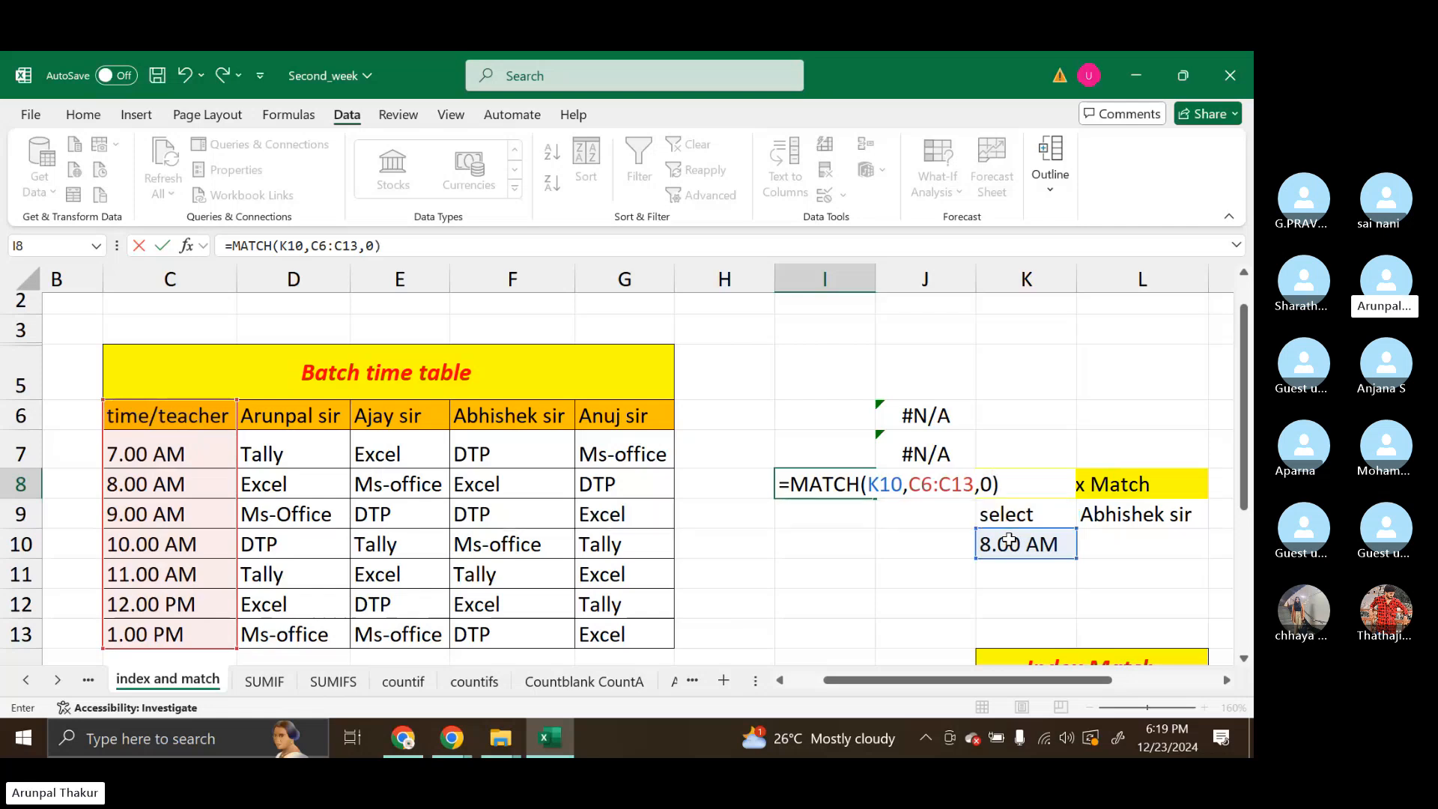
pyautogui.click(833, 476)
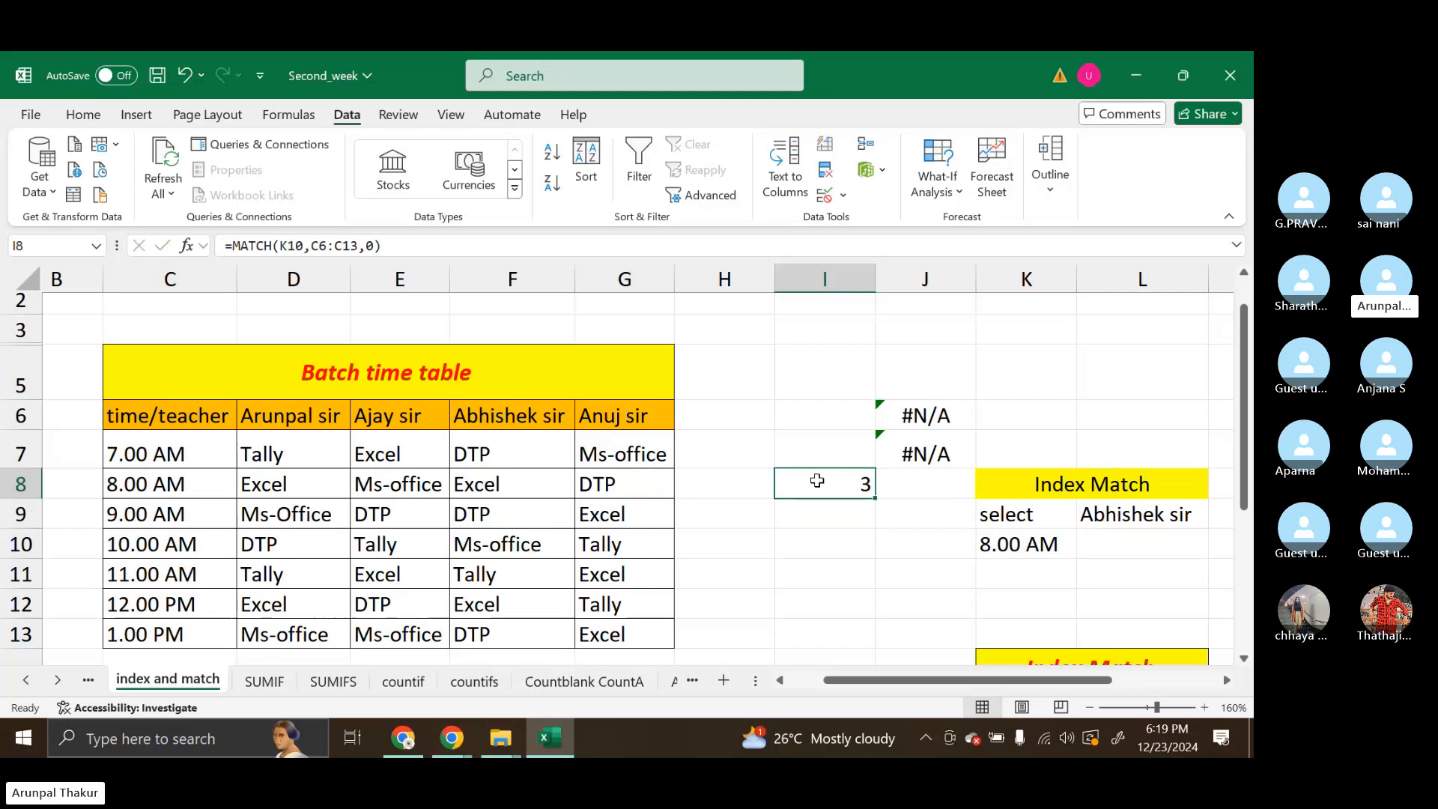
# Count the cells from C6 down to the 8.00 AM slot in C8 to check I8's row position
pyautogui.click(150, 417)
pyautogui.click(150, 454)
pyautogui.click(152, 487)
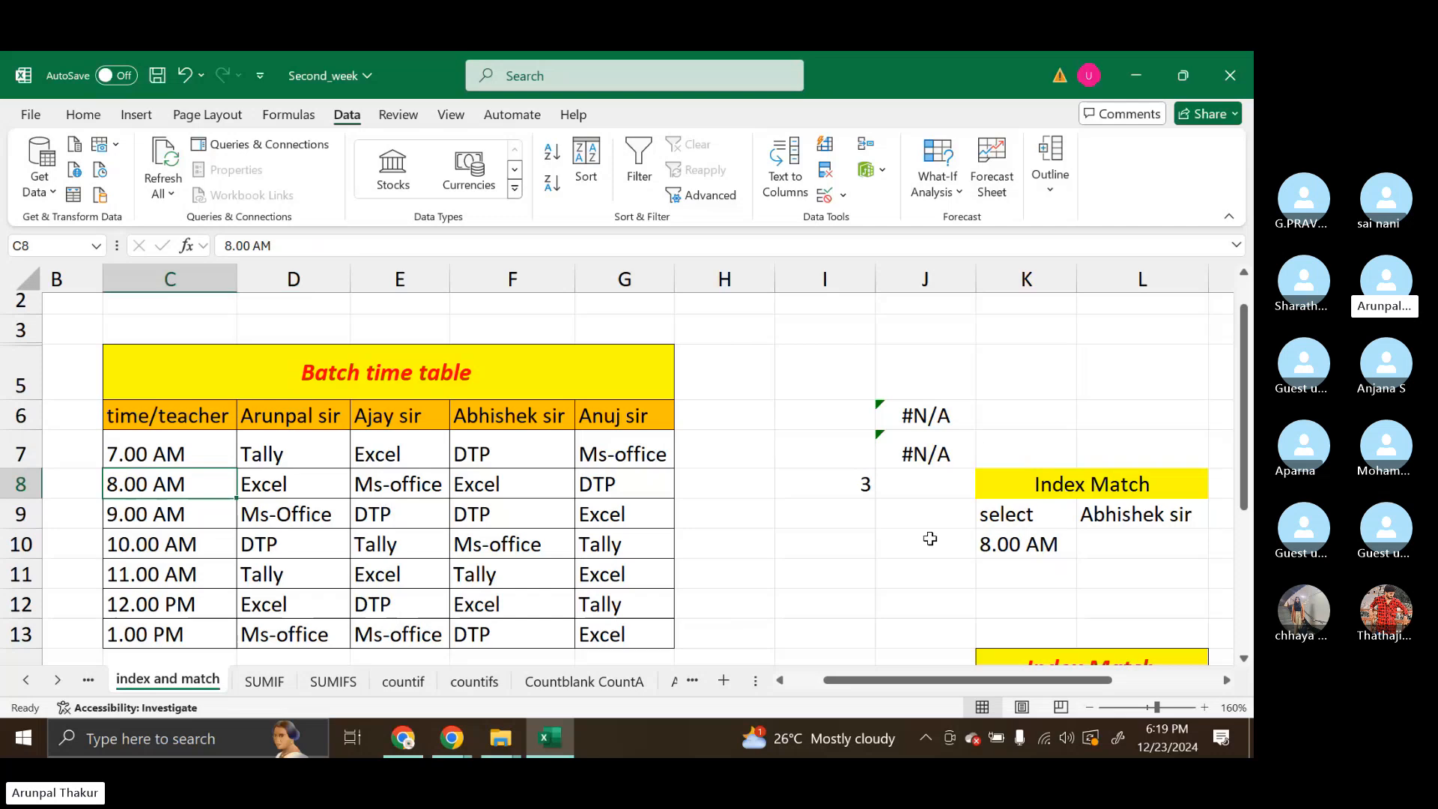
# Choose 11.00 AM from the drop-down list in K10
pyautogui.click(1064, 544)
pyautogui.click(1086, 553)
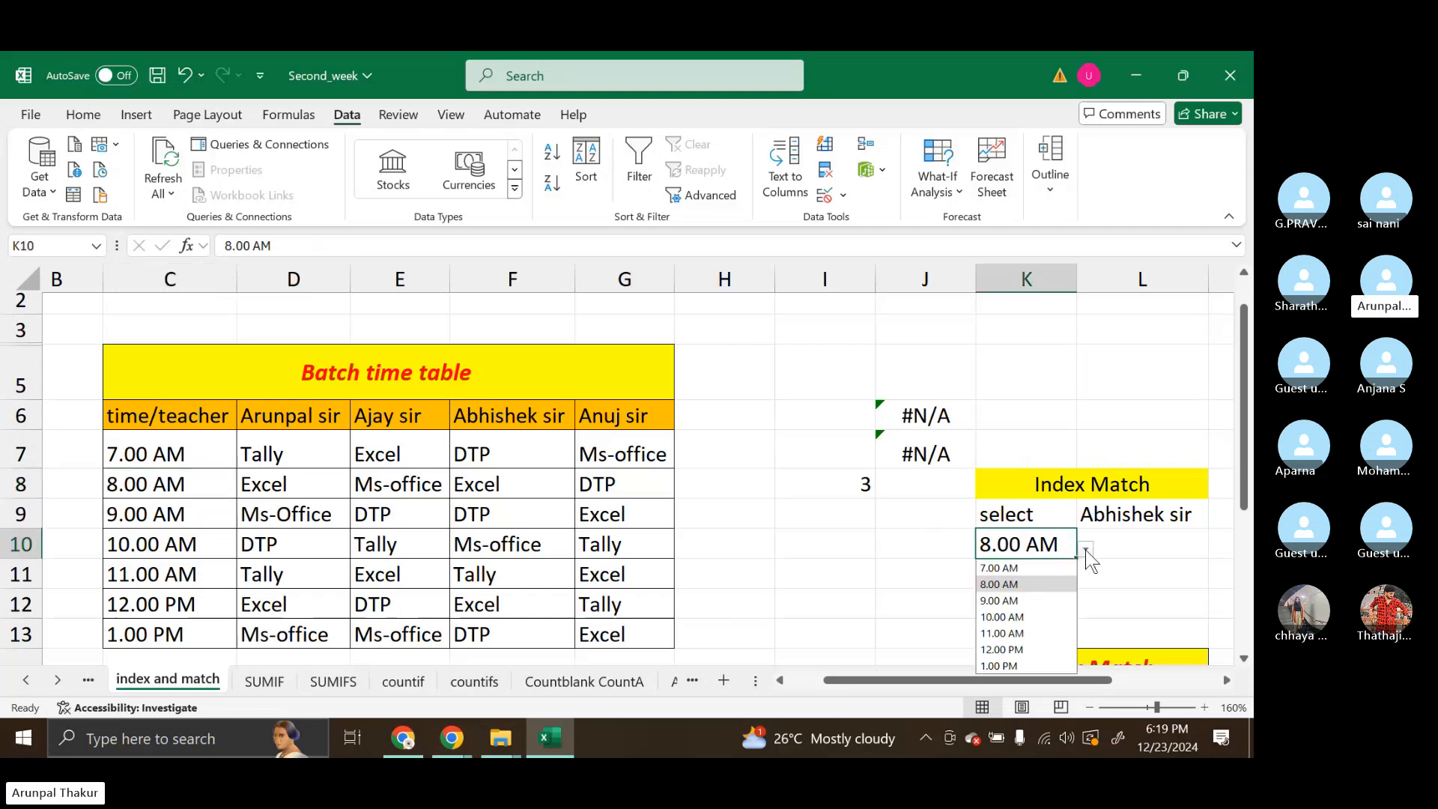
pyautogui.click(1007, 633)
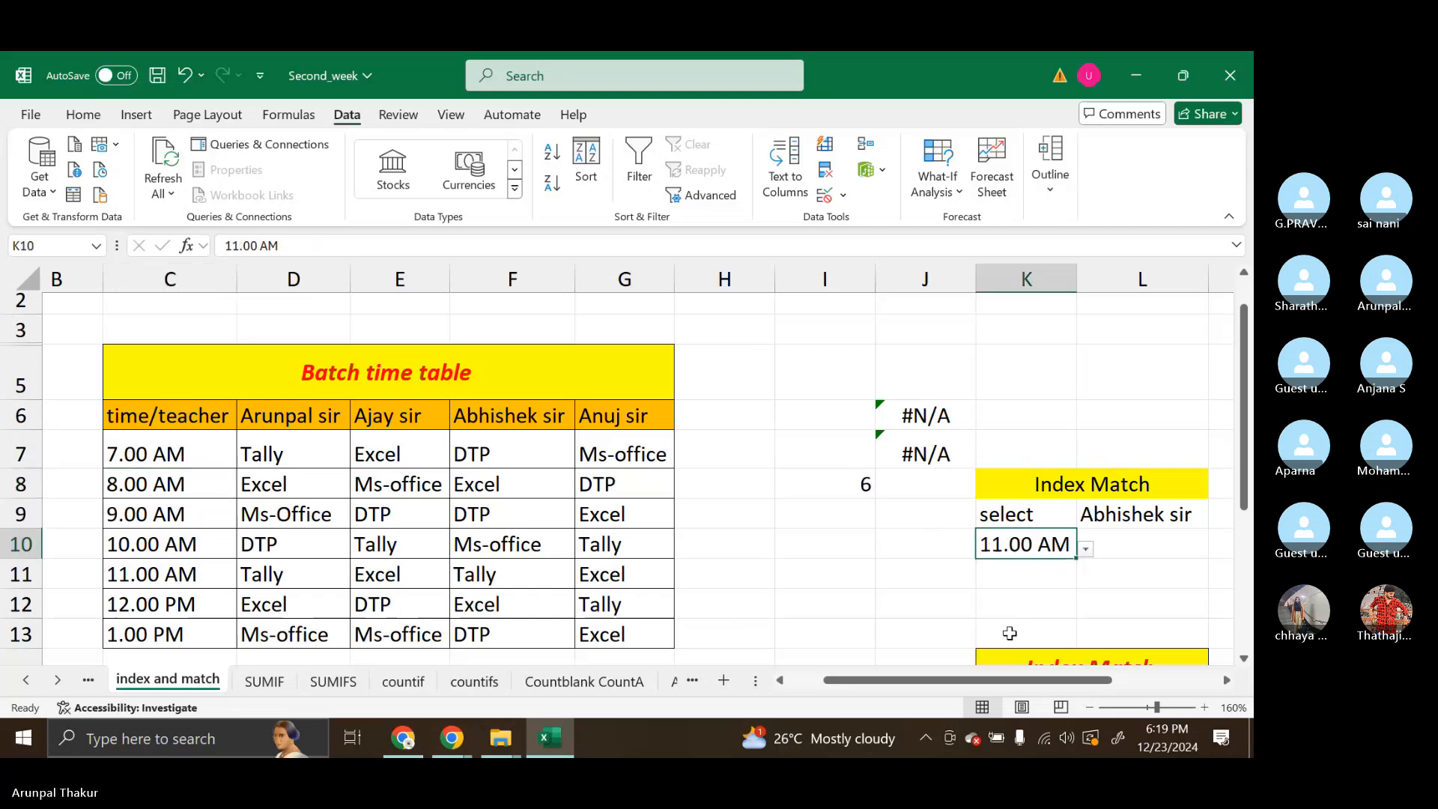
# Count the cells from C6 down to the 11.00 AM slot in C11 to verify the MATCH position in I8
pyautogui.click(153, 414)
pyautogui.click(157, 446)
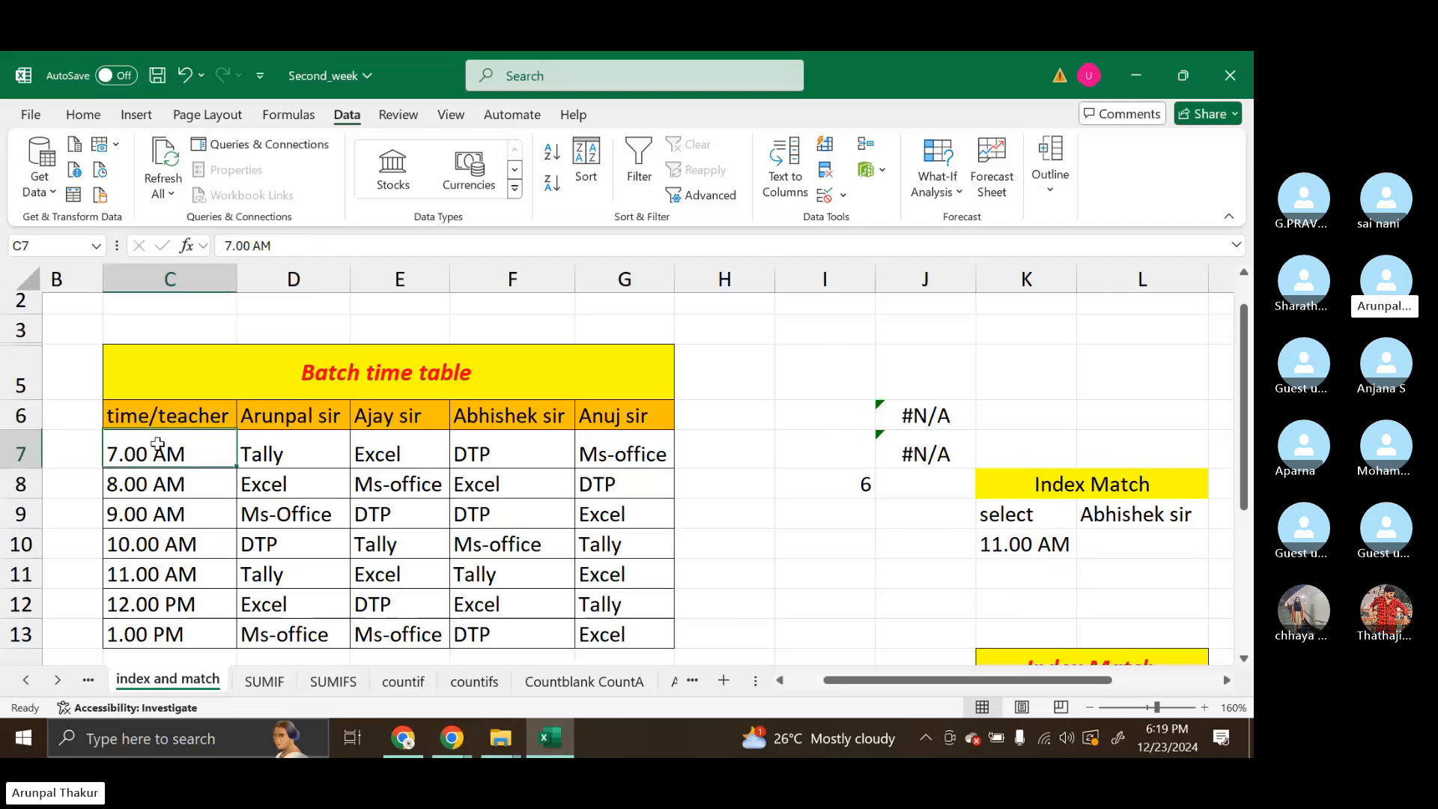
pyautogui.click(145, 482)
pyautogui.click(148, 549)
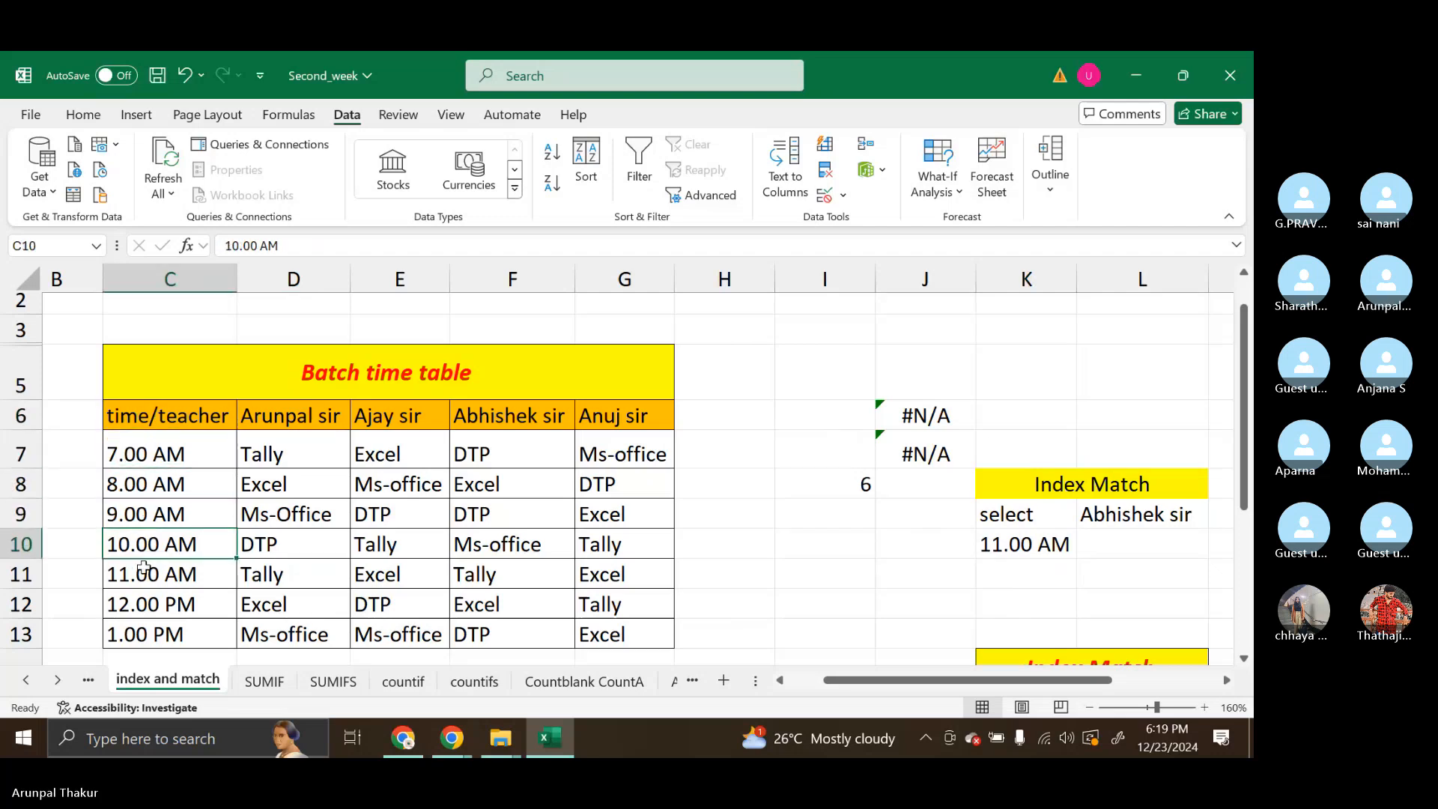
pyautogui.click(144, 568)
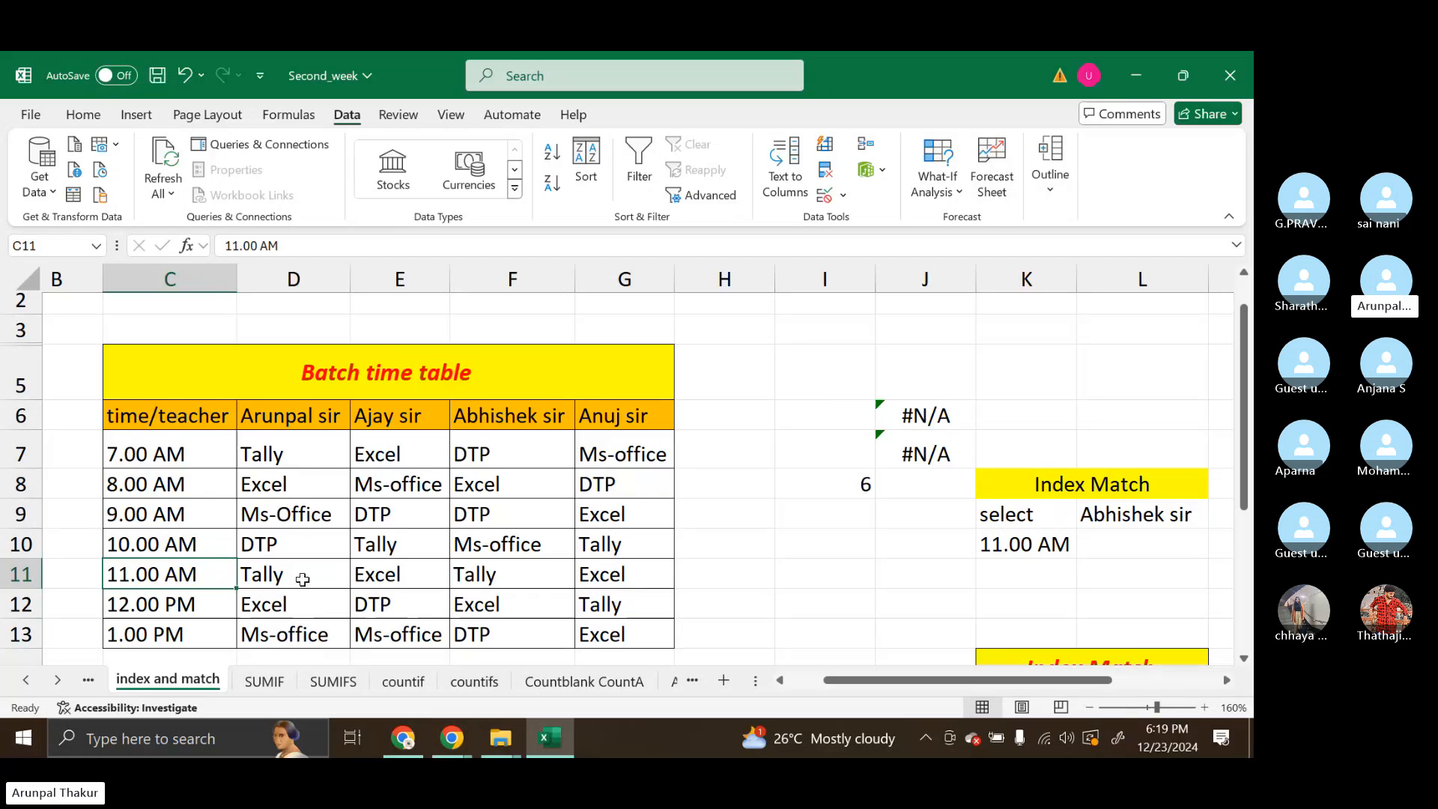
# Enter =MATCH(L9,C6:G6,0) in I9 to find the selected teacher's column position with an exact match
pyautogui.click(833, 511)
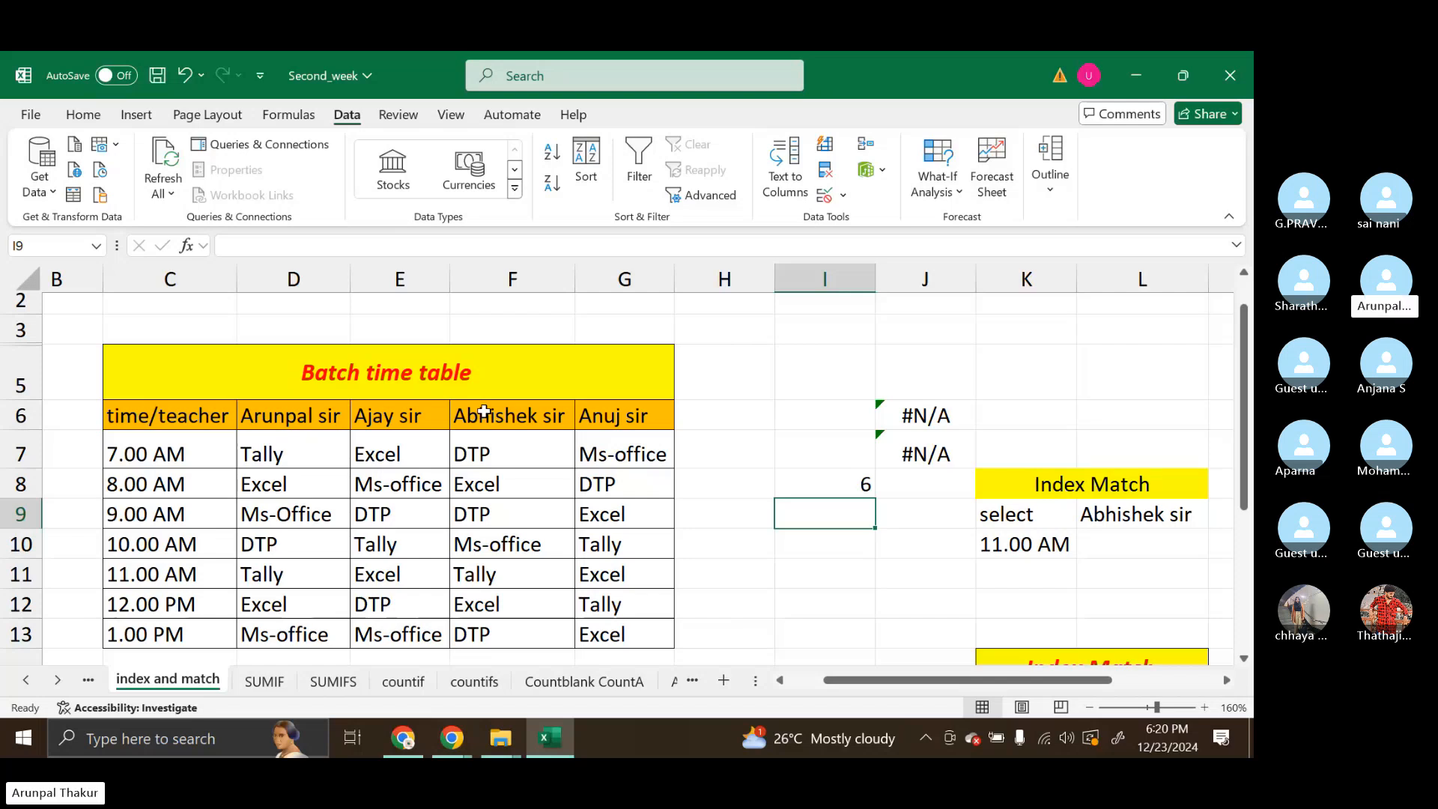
pyautogui.doubleClick(798, 513)
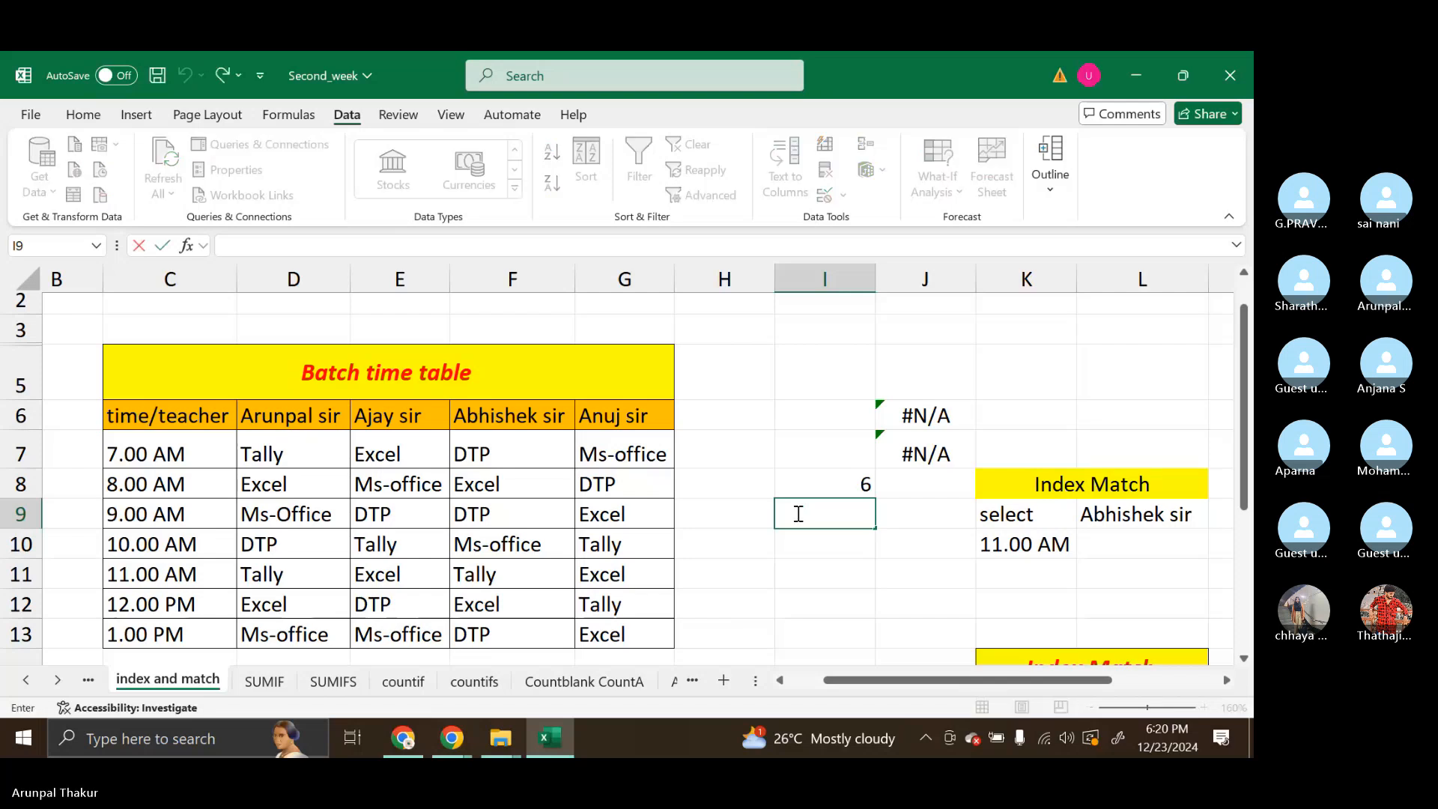
pyautogui.write('=mat')
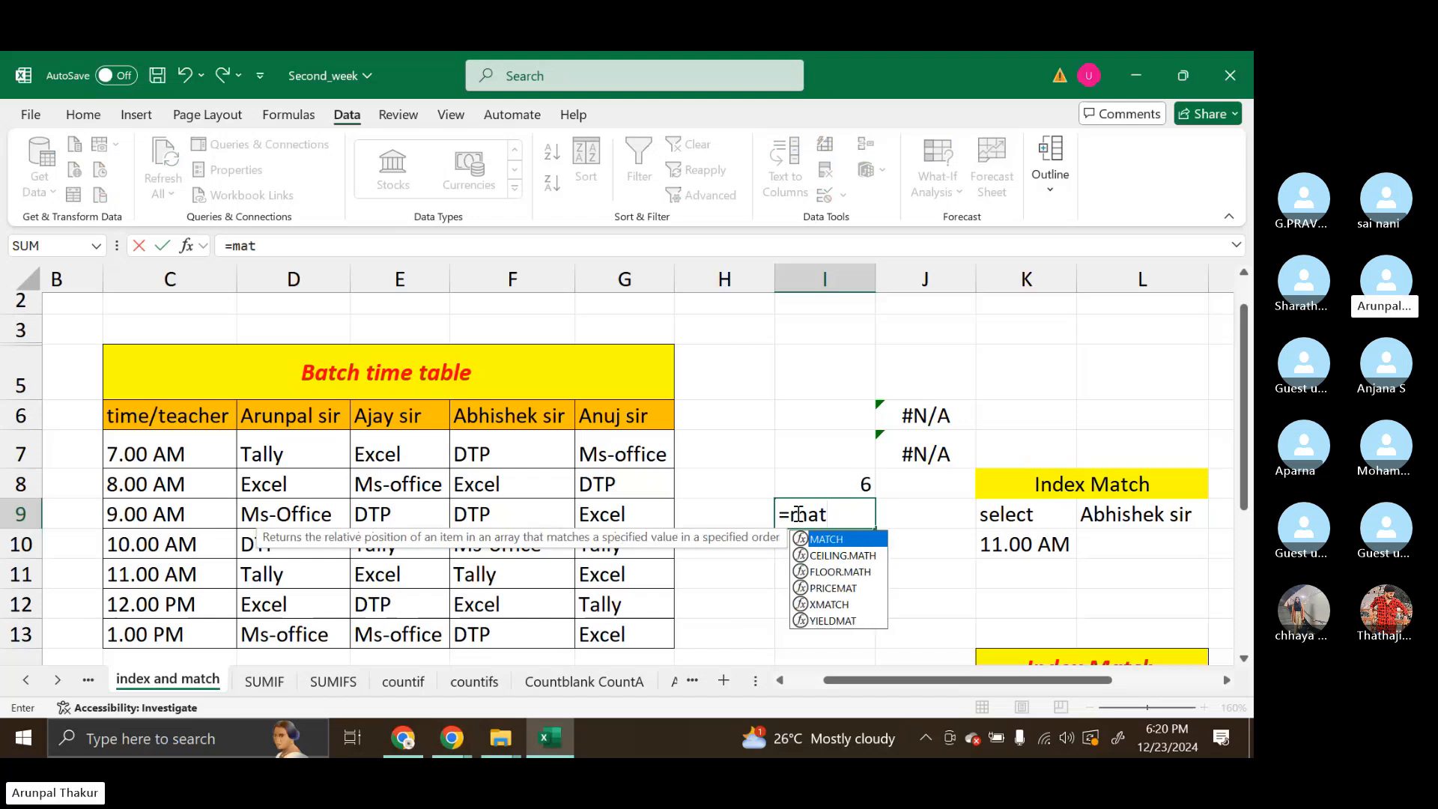
pyautogui.press('Tab')
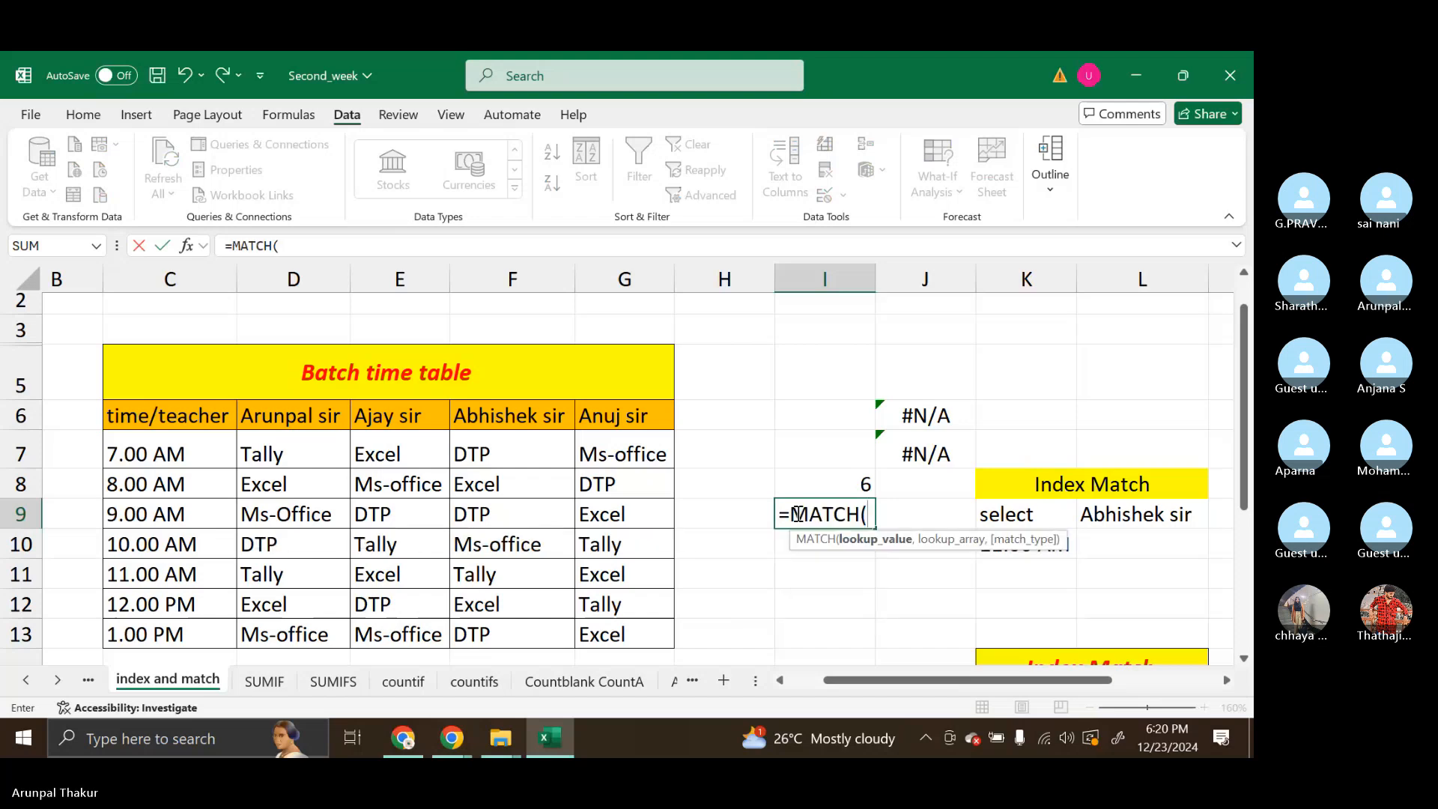
pyautogui.click(1163, 515)
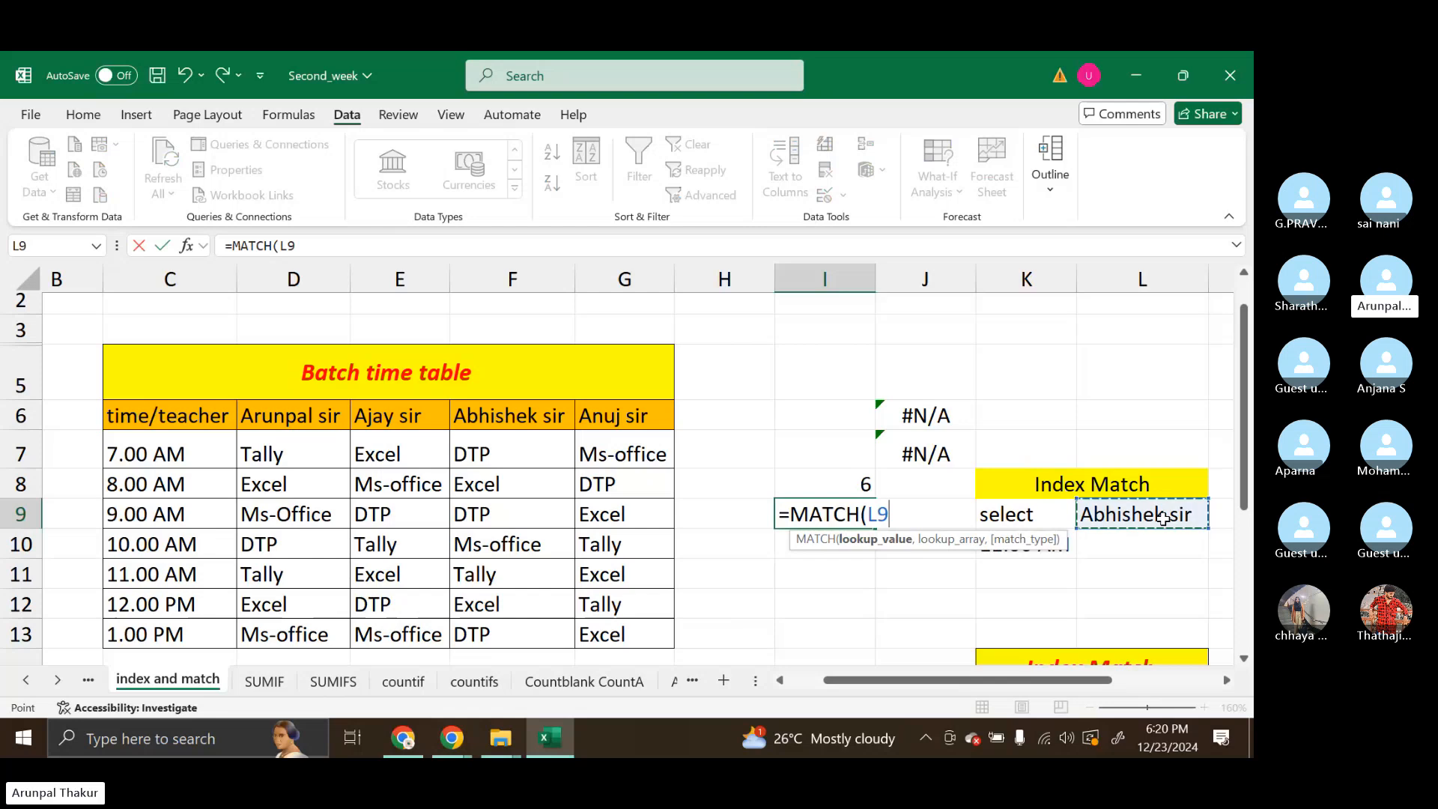
pyautogui.write(',')
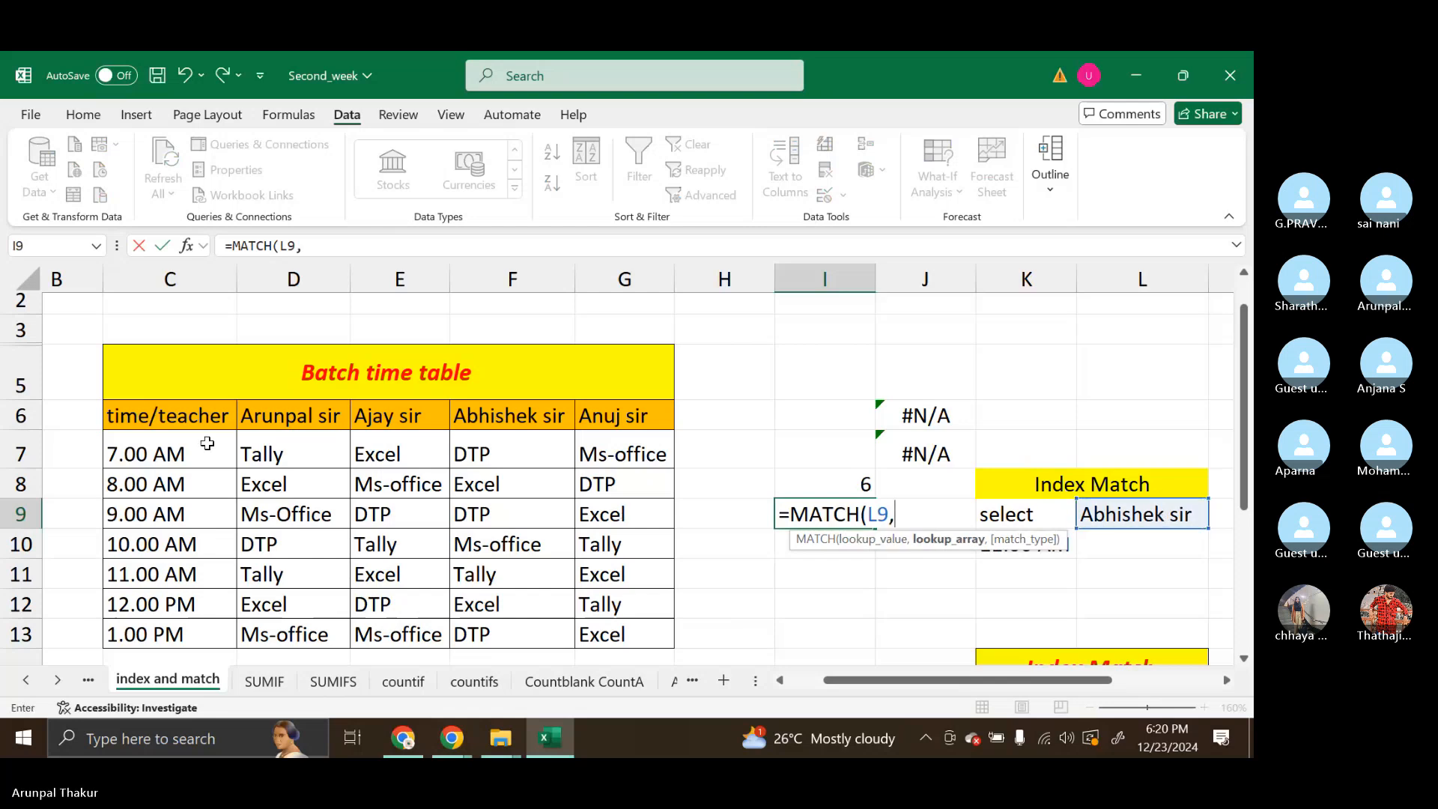
pyautogui.moveTo(202, 417); pyautogui.dragTo(628, 424)
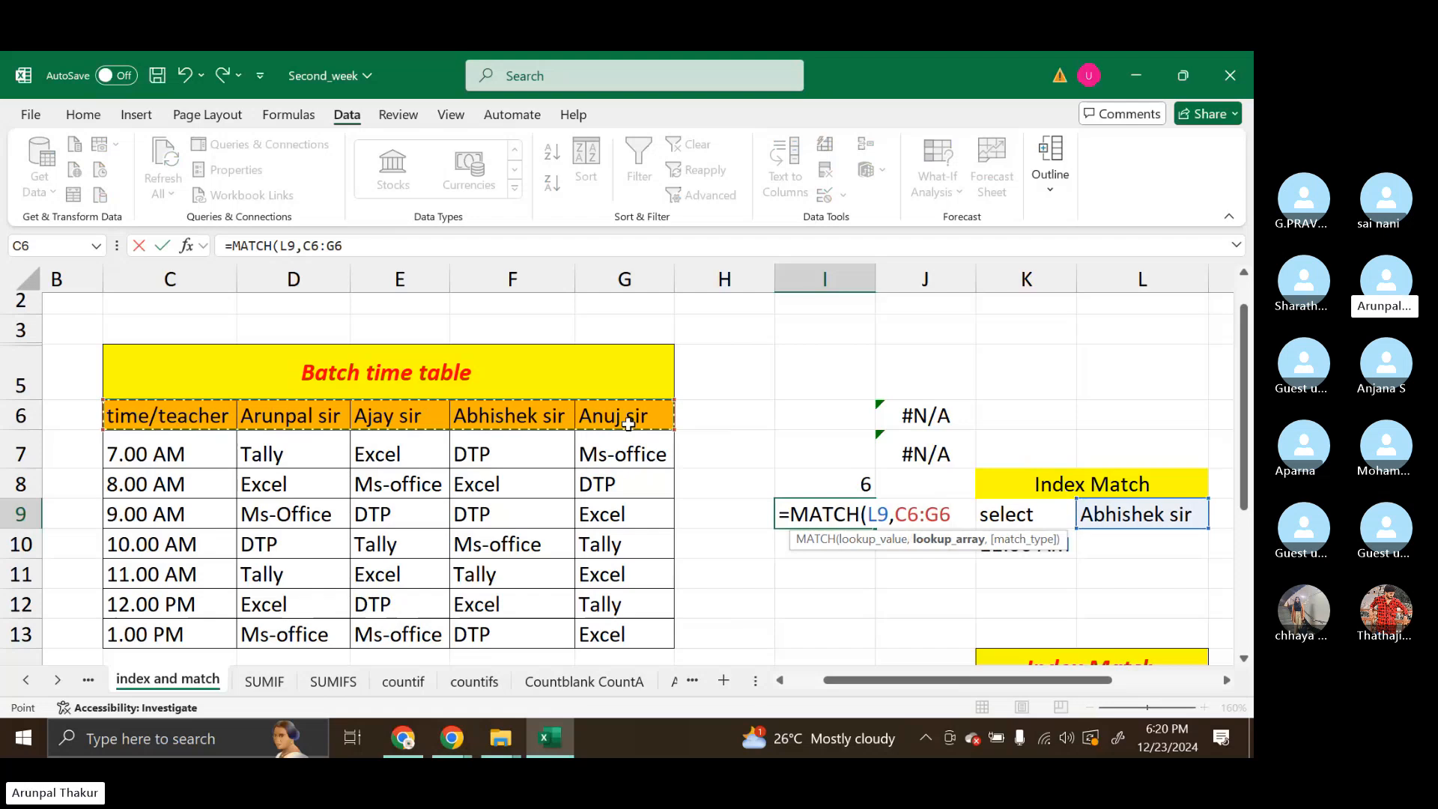
pyautogui.write(',')
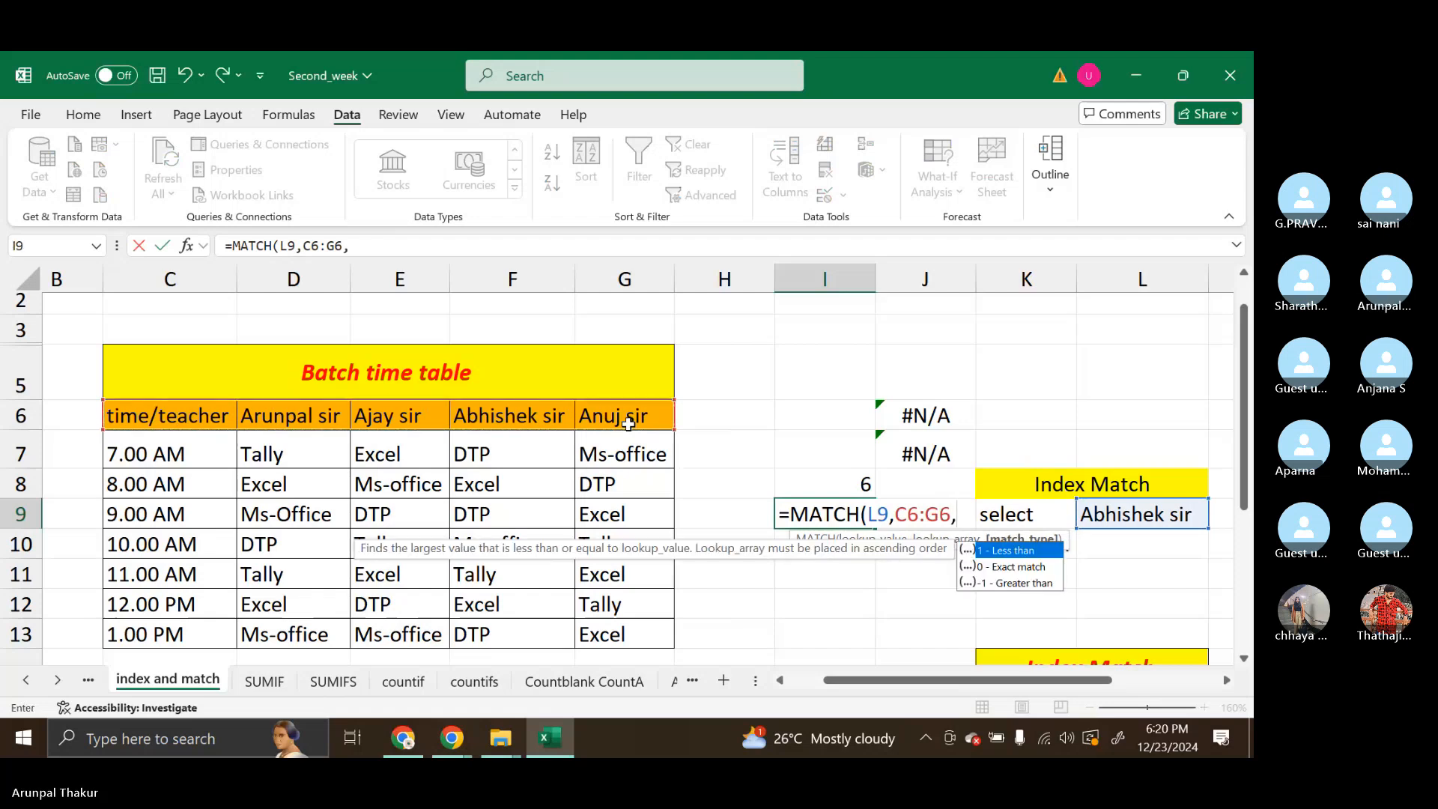
pyautogui.write('0)')
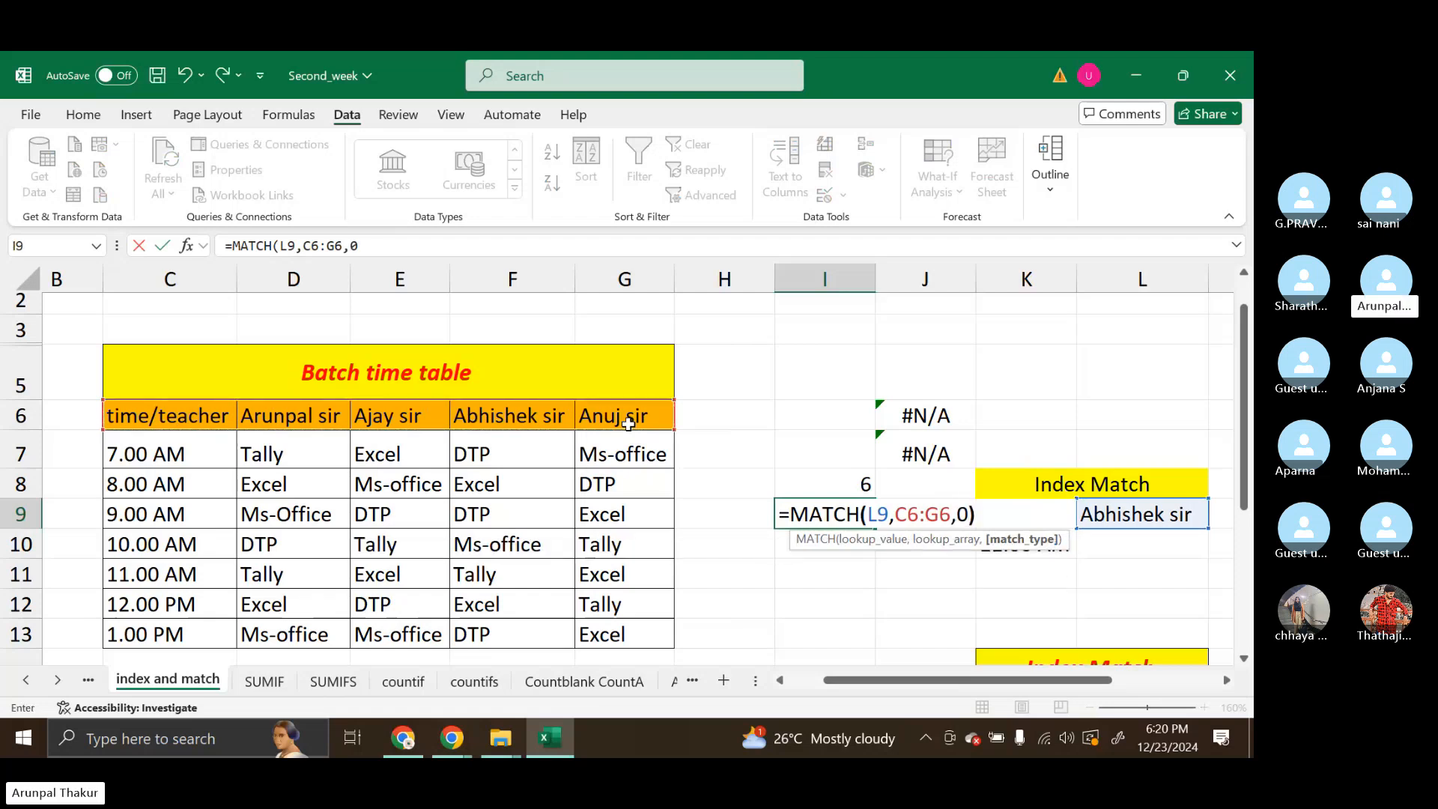
pyautogui.press('Return')
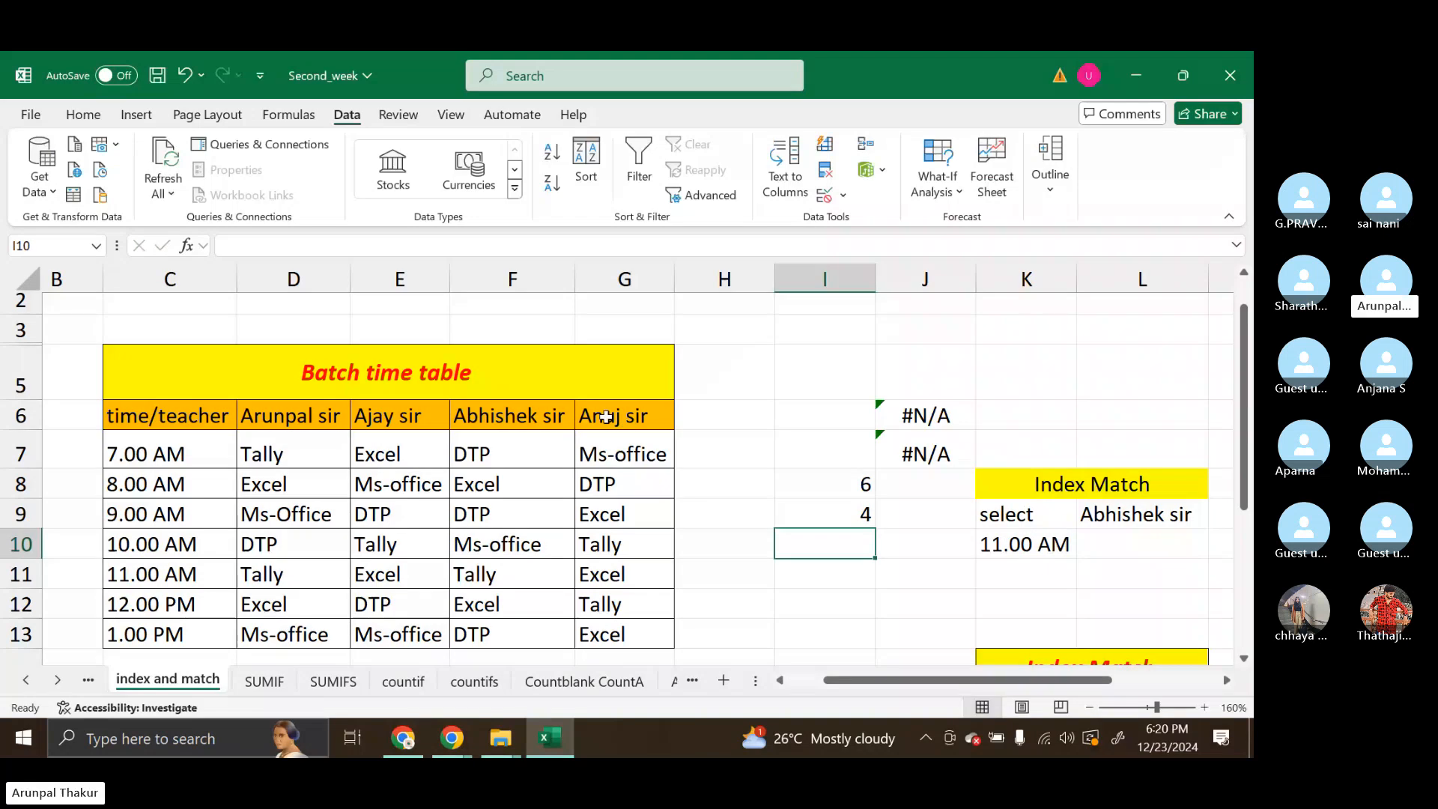
# Trace the 11.00 AM row and the third teacher's column to the cell where they meet, F11
pyautogui.click(128, 573)
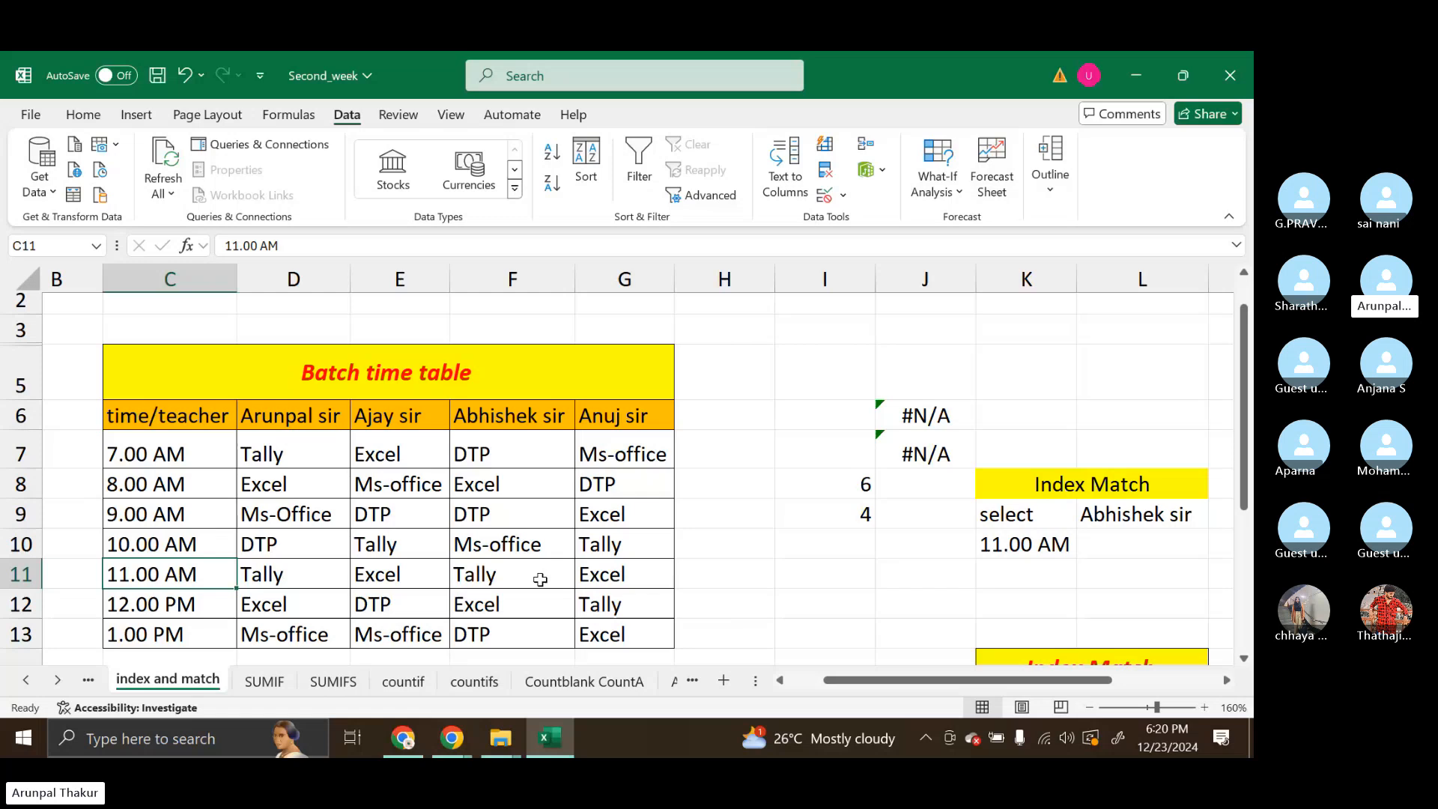
pyautogui.click(498, 581)
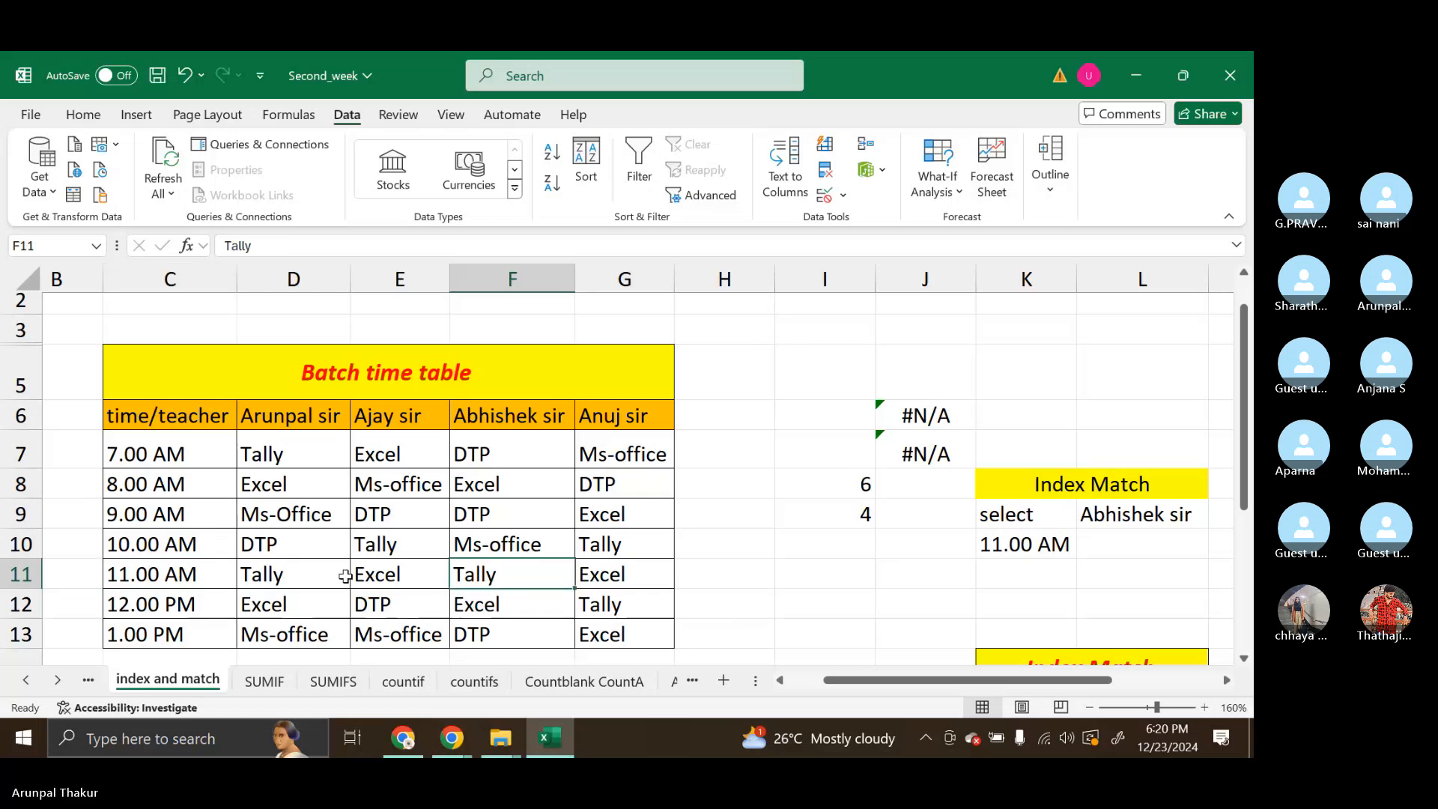
pyautogui.moveTo(153, 572); pyautogui.dragTo(490, 574)
pyautogui.click(490, 574)
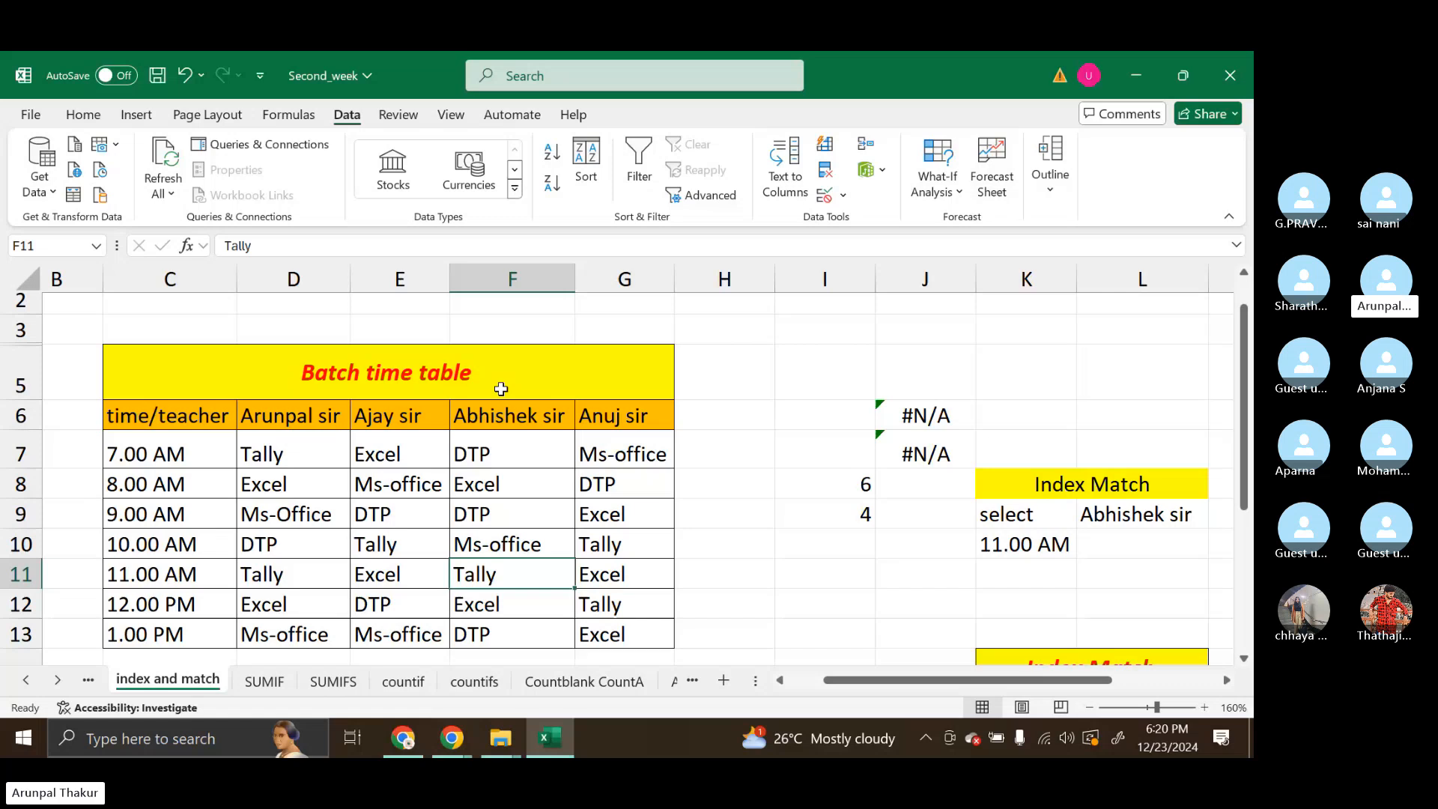
pyautogui.moveTo(499, 404); pyautogui.dragTo(507, 573)
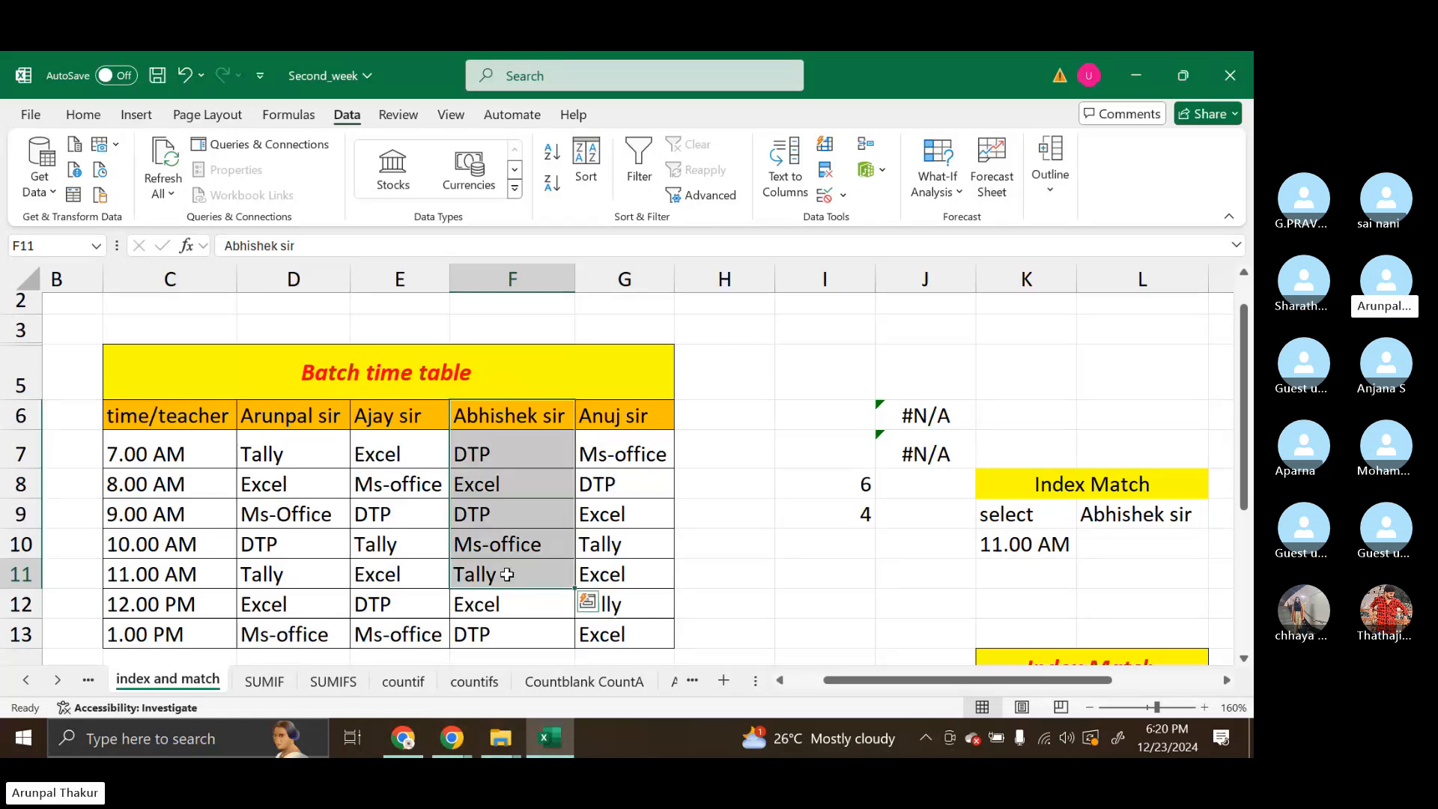
pyautogui.click(507, 574)
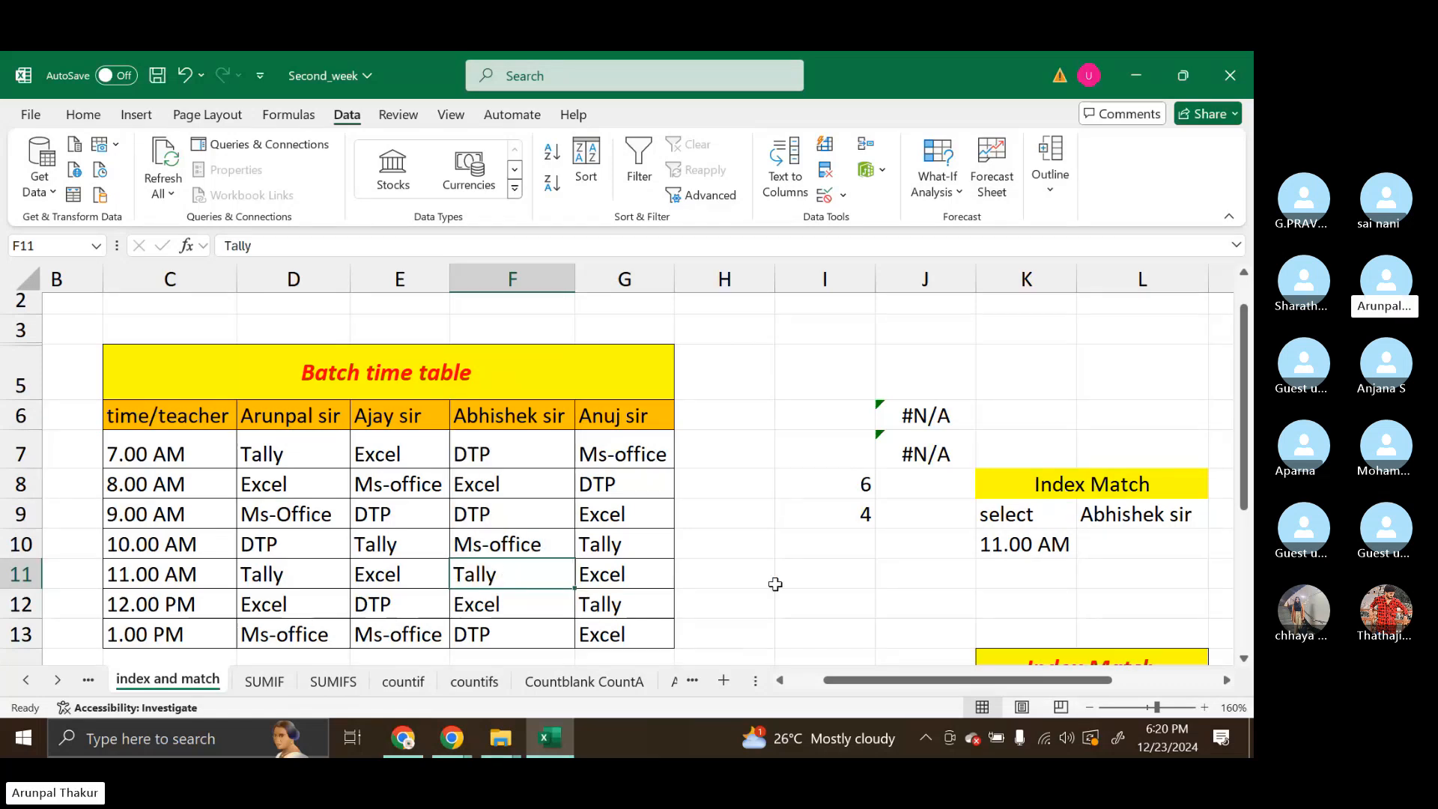
# Start an INDEX formula in I11 with the whole timetable range C6:G13 as its array
pyautogui.click(817, 580)
pyautogui.write('=')
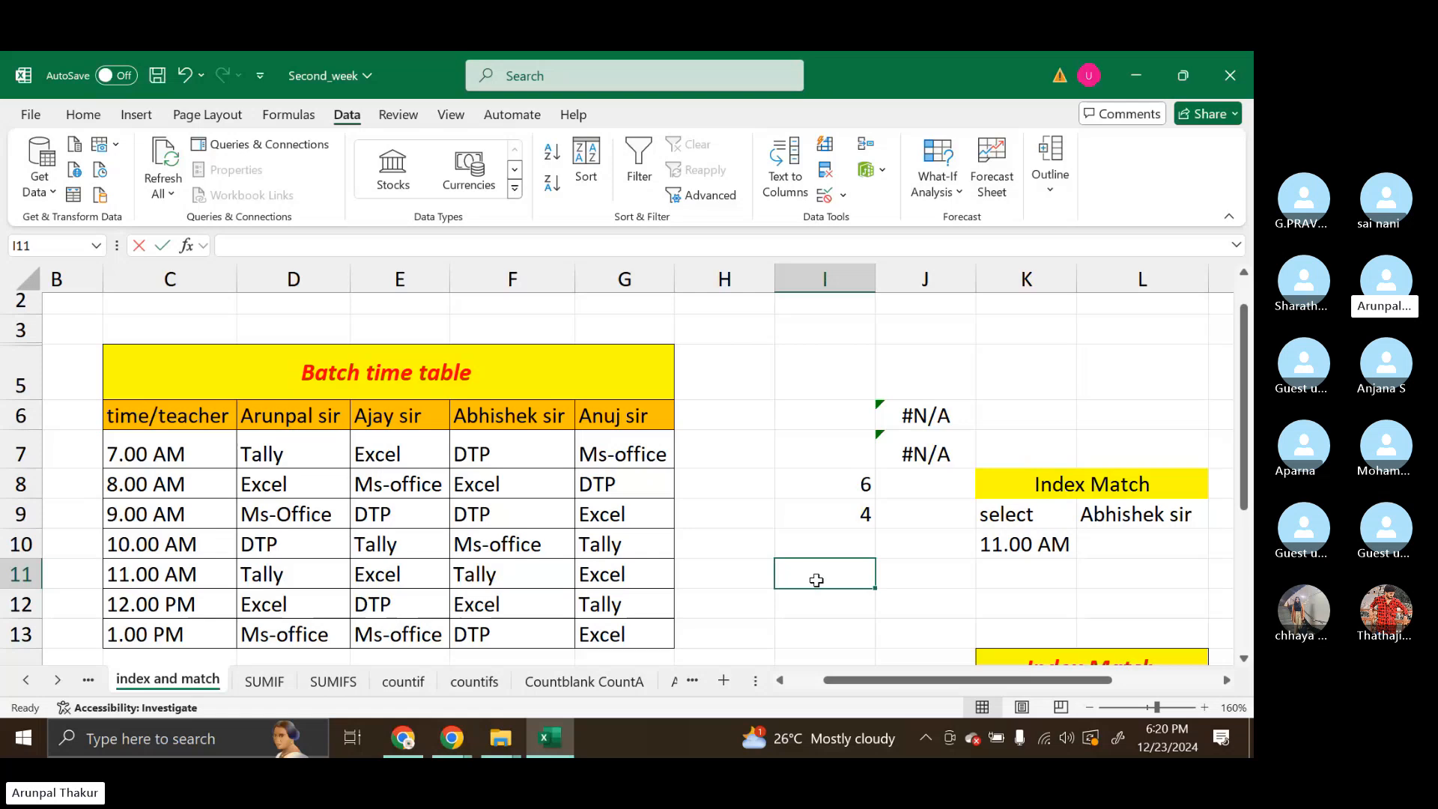
pyautogui.write('inde')
pyautogui.press('Return')
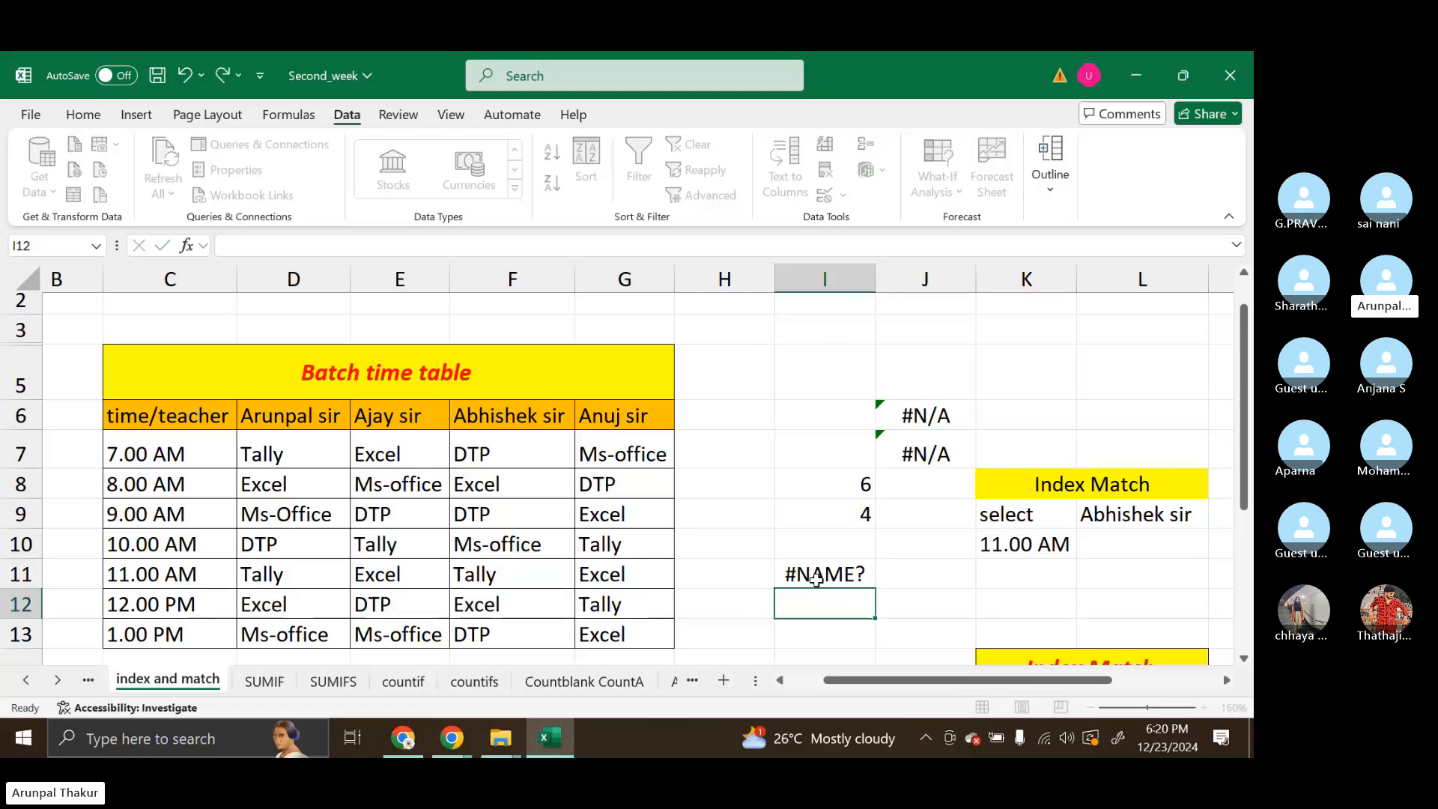
pyautogui.doubleClick(817, 580)
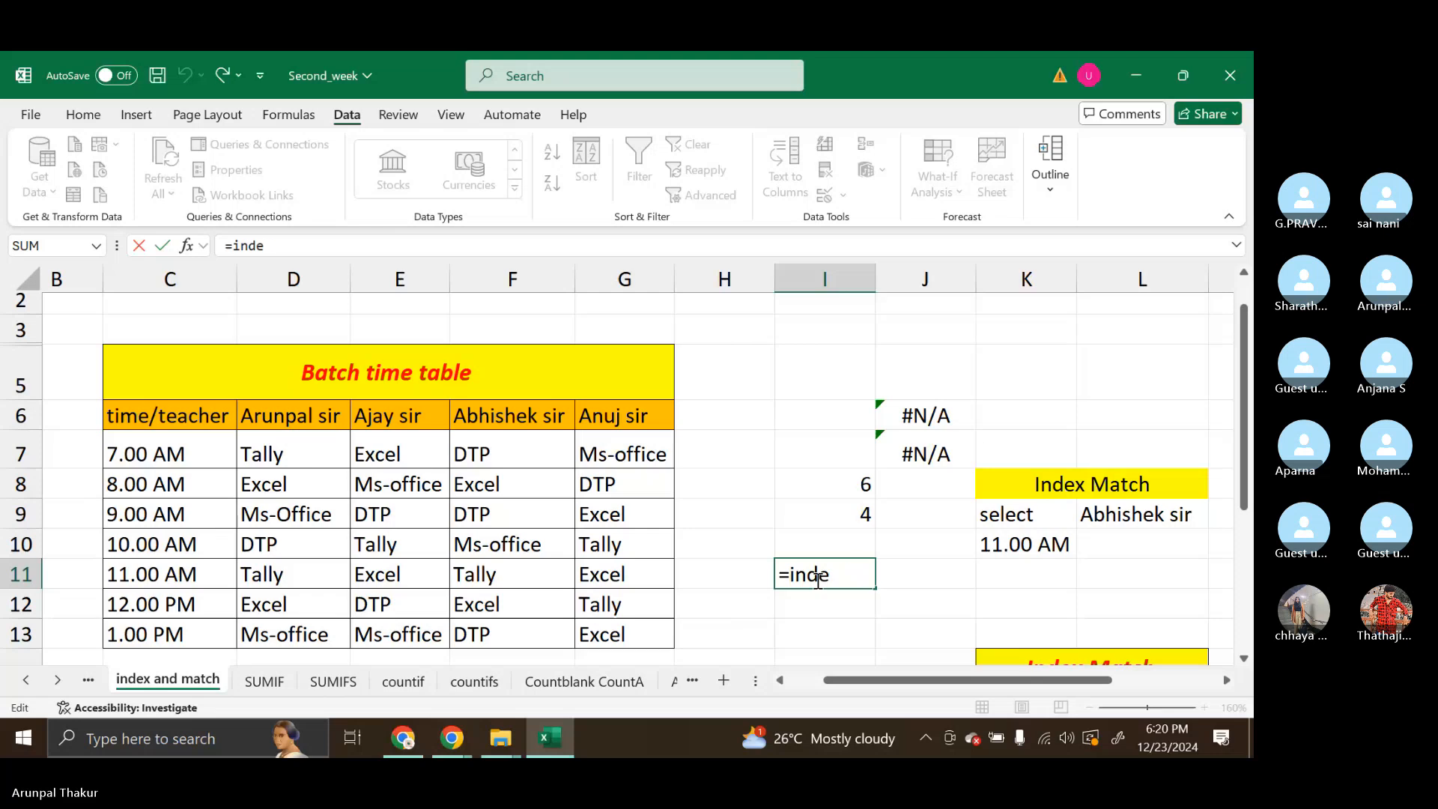
pyautogui.write('x')
pyautogui.press('Tab')
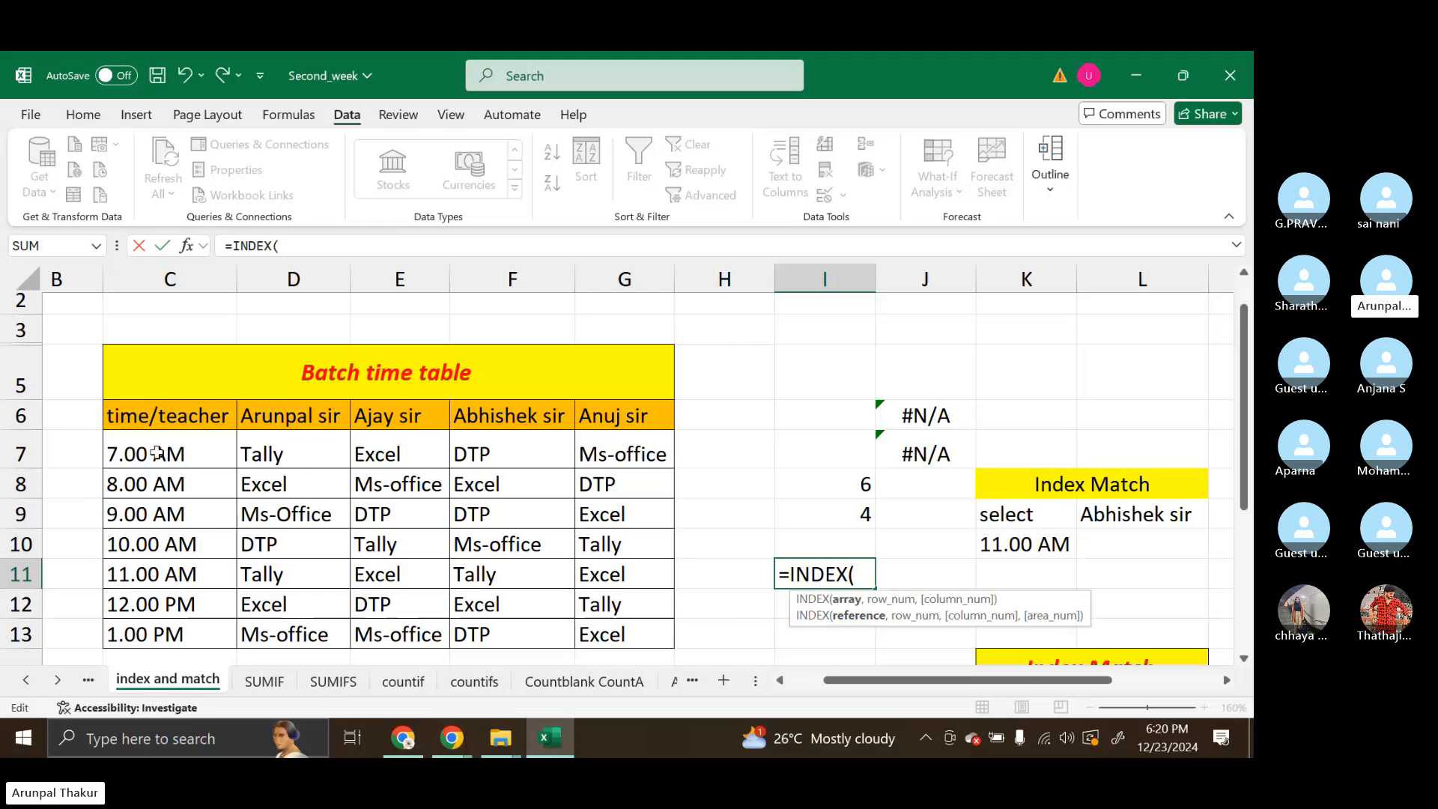
pyautogui.moveTo(156, 425); pyautogui.dragTo(627, 639)
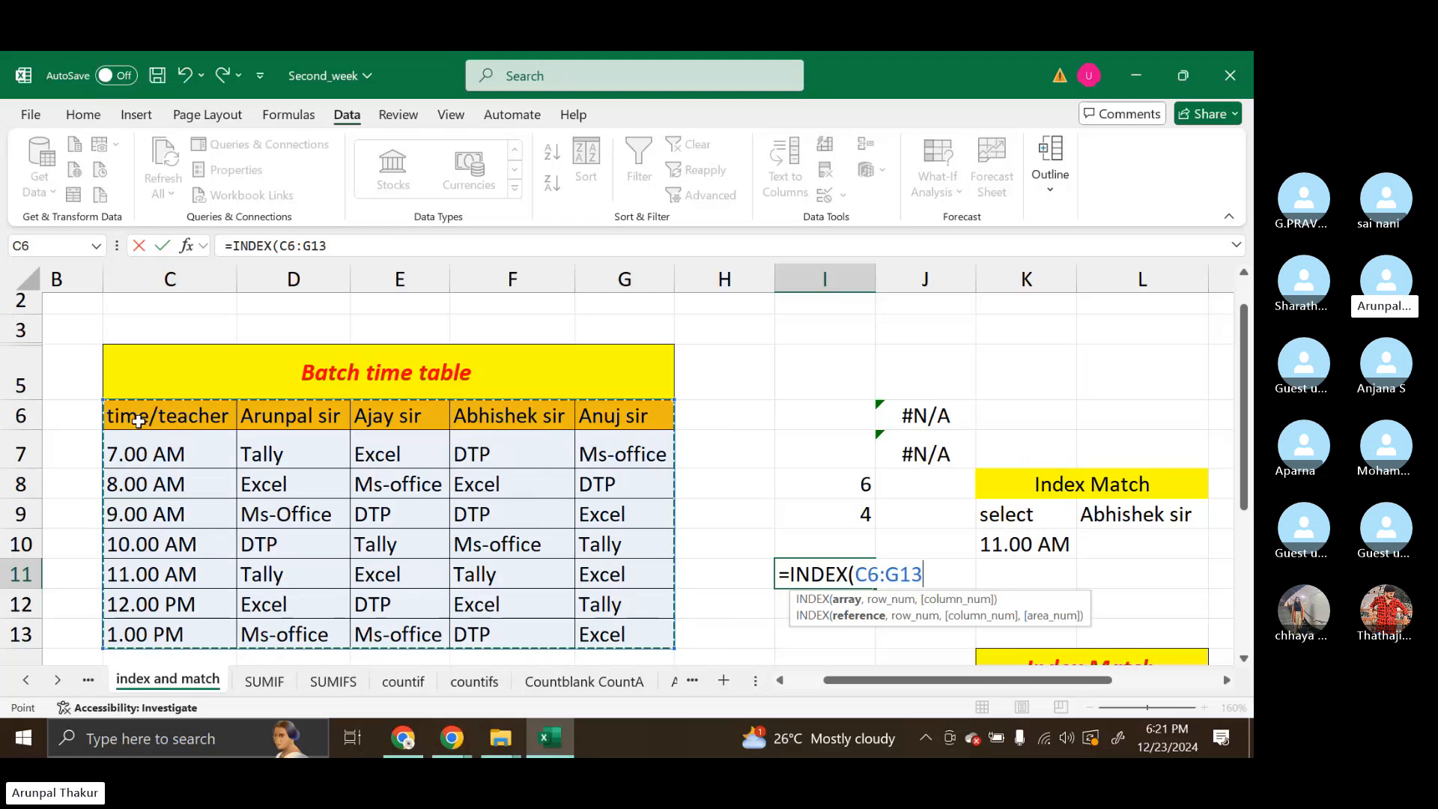
# Complete the I11 formula as =INDEX(C6:G13,I8,I9) and compare its result with F11
pyautogui.write(',')
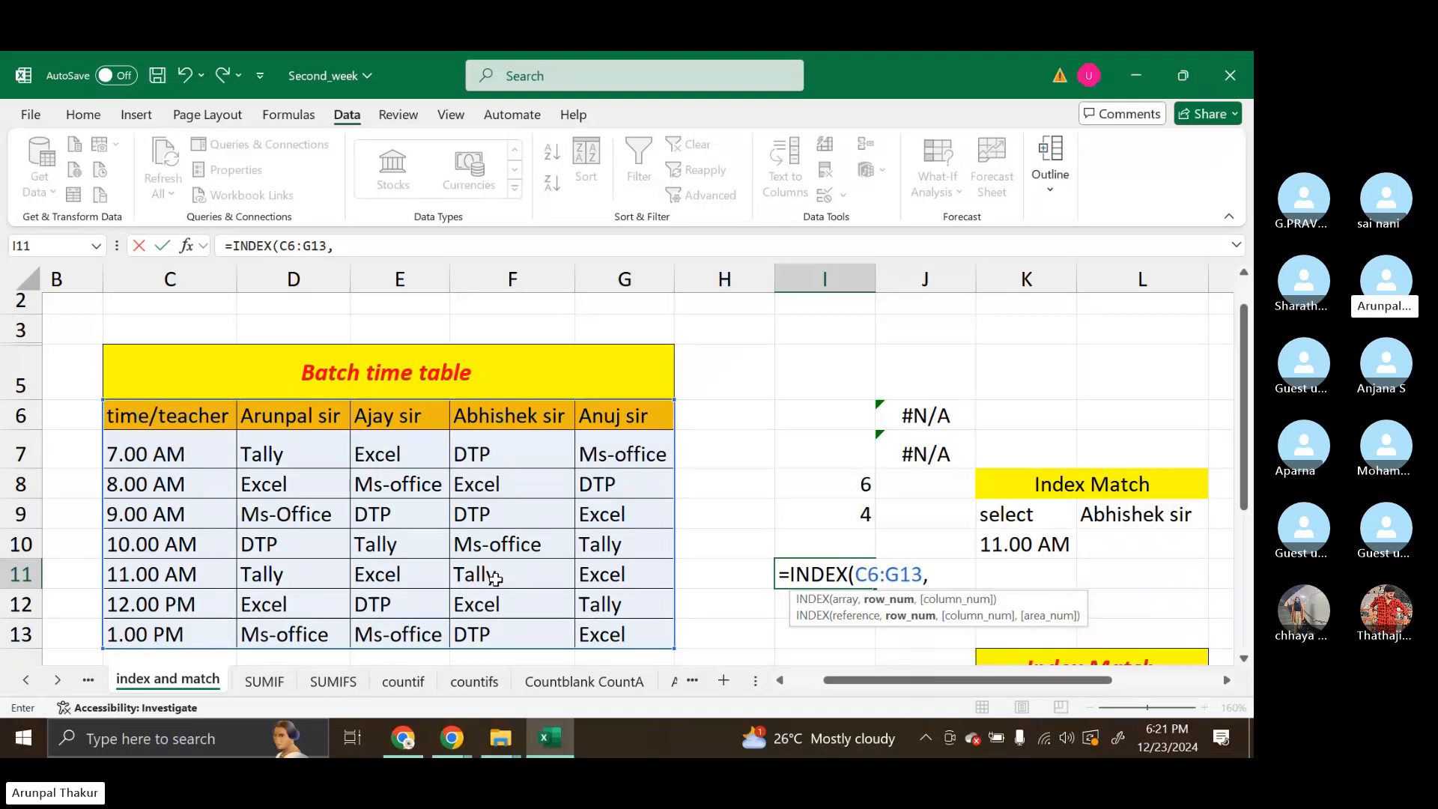
pyautogui.click(838, 491)
pyautogui.write(',')
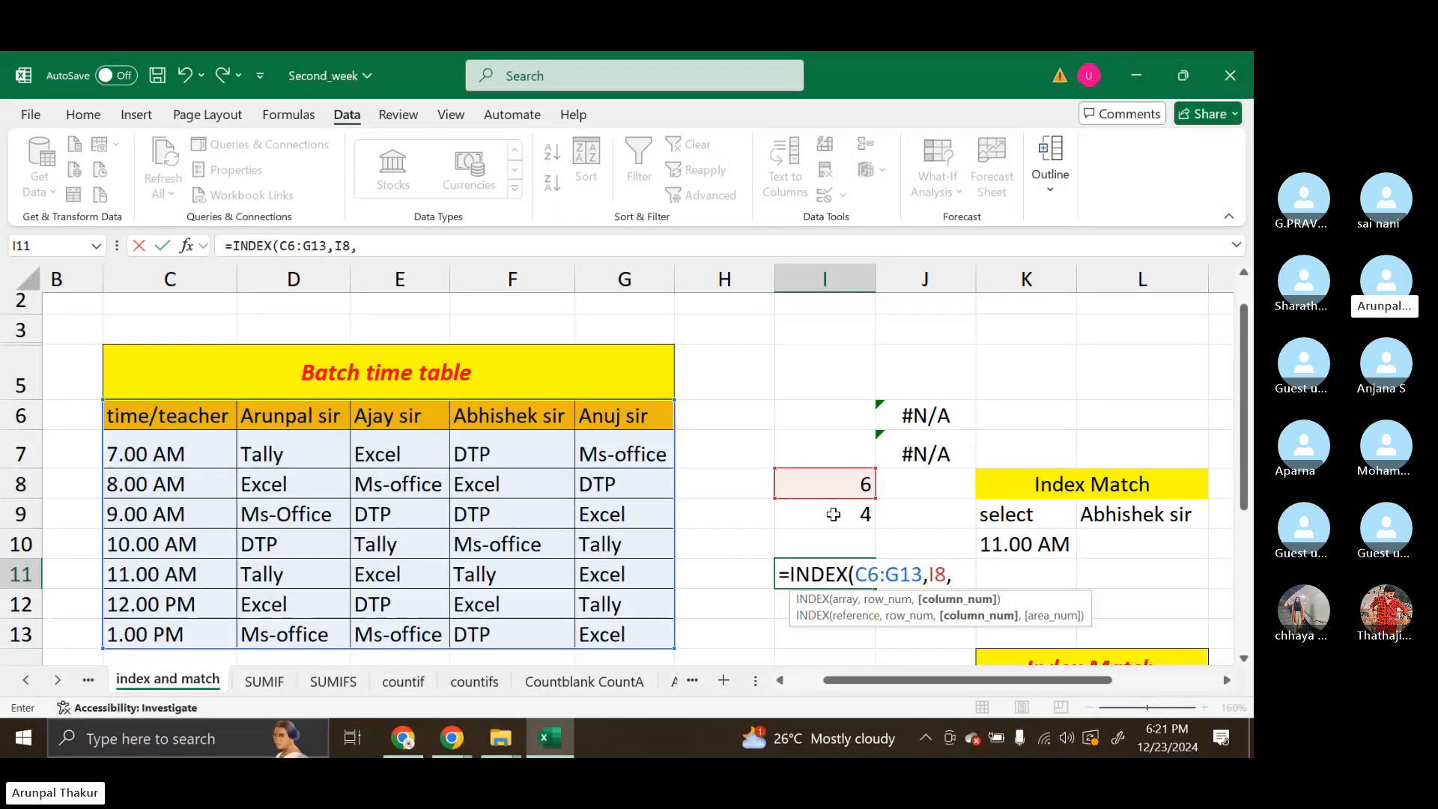
pyautogui.click(834, 514)
pyautogui.press('Return')
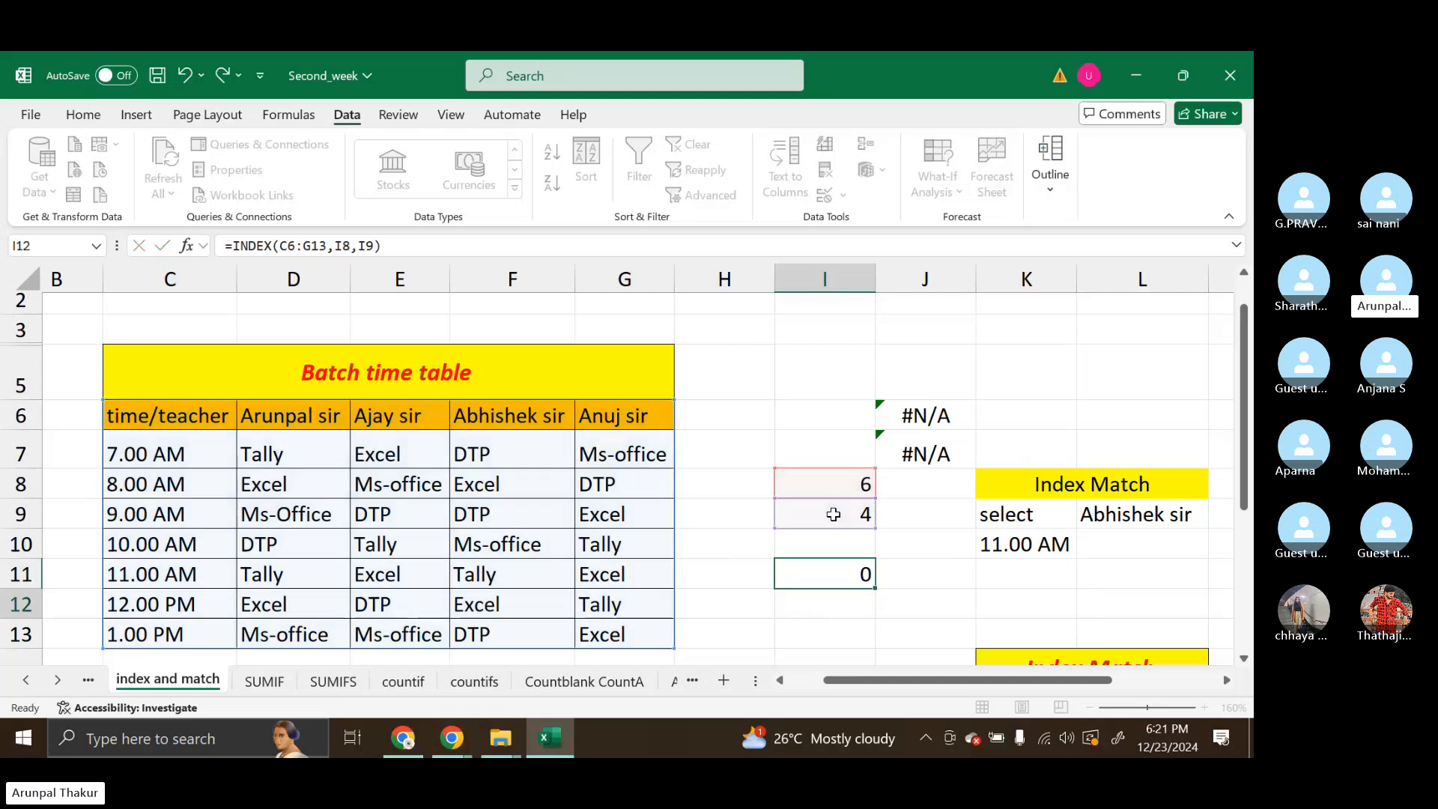
pyautogui.click(492, 576)
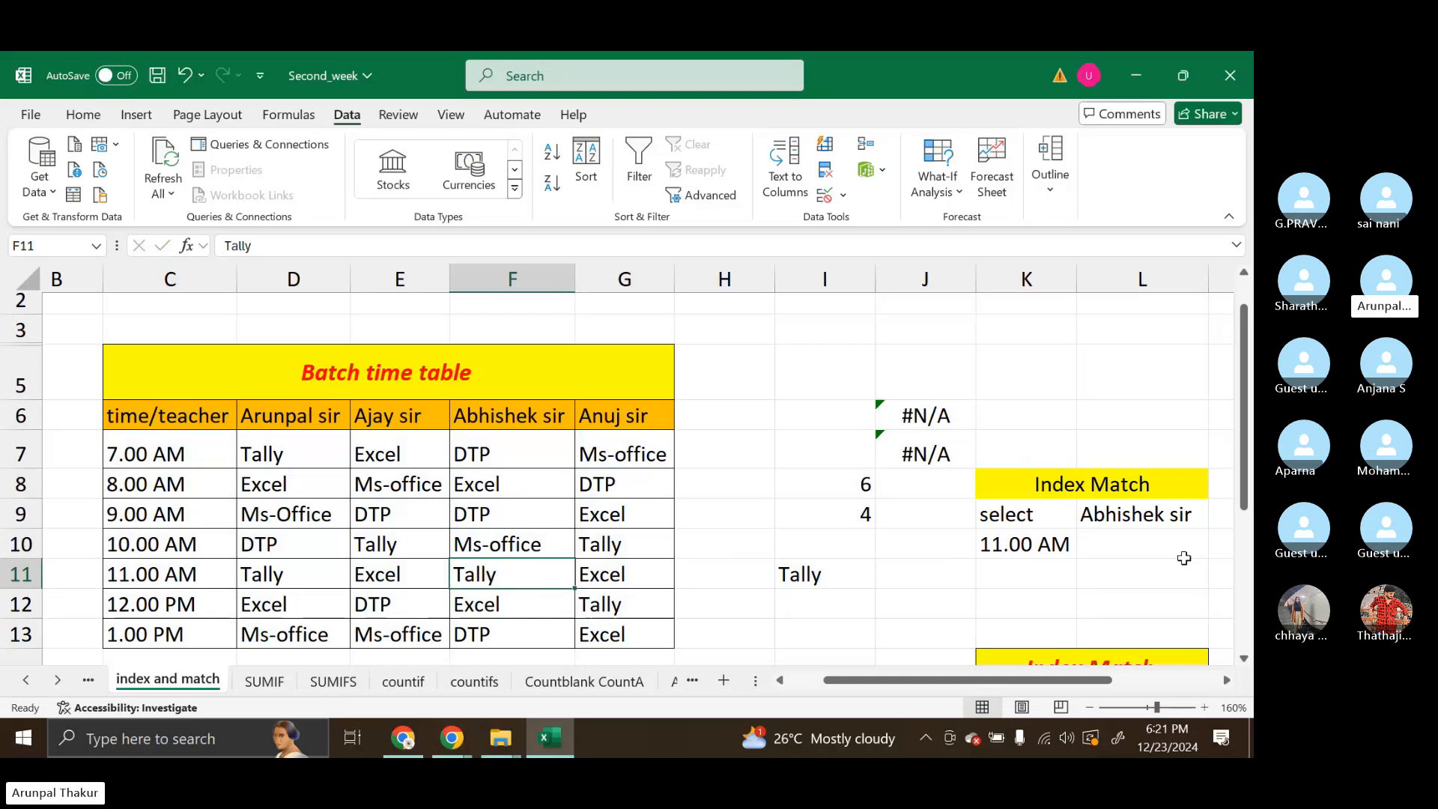
# Start an INDEX formula in L10 with C6:G13 as the array
pyautogui.click(1155, 536)
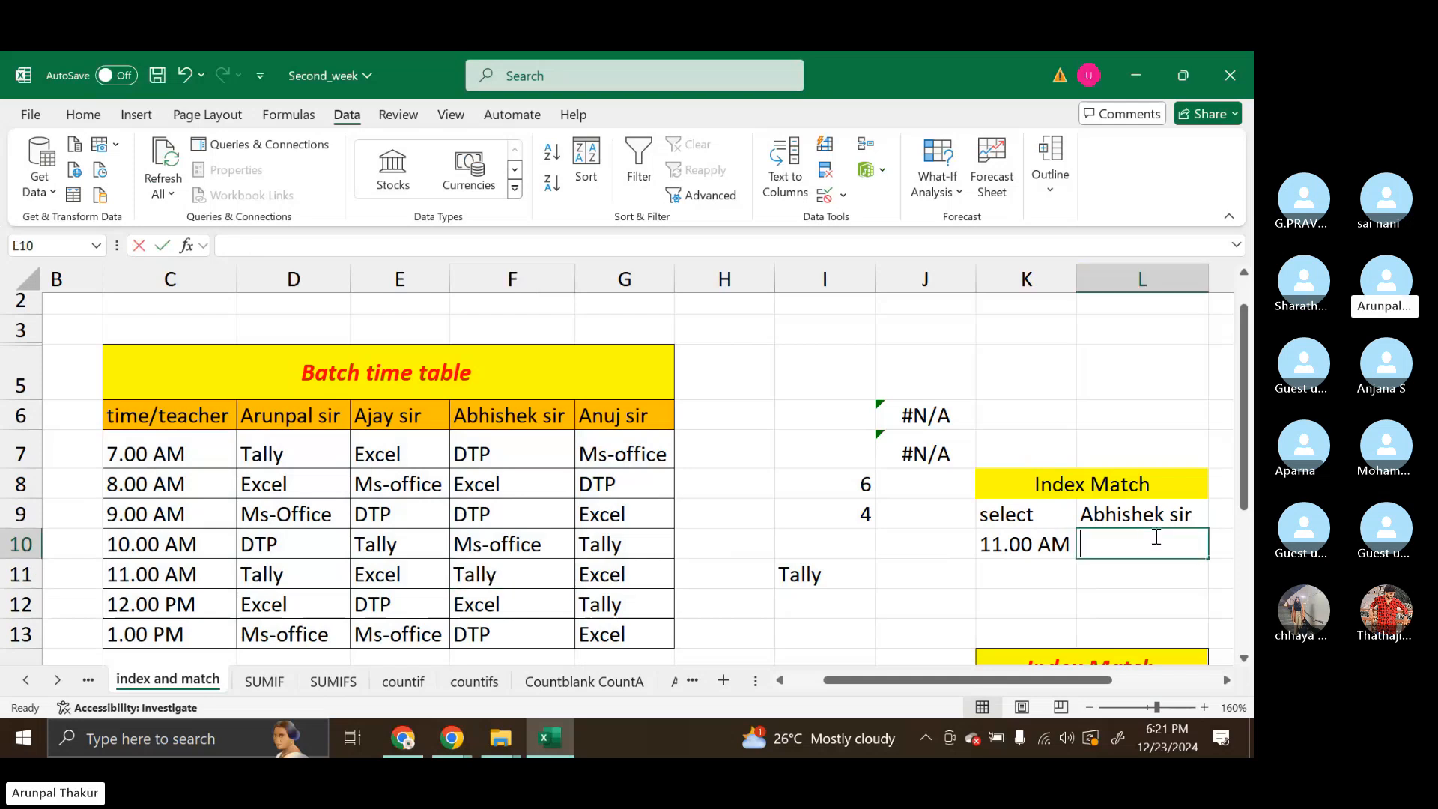
pyautogui.write('=inde')
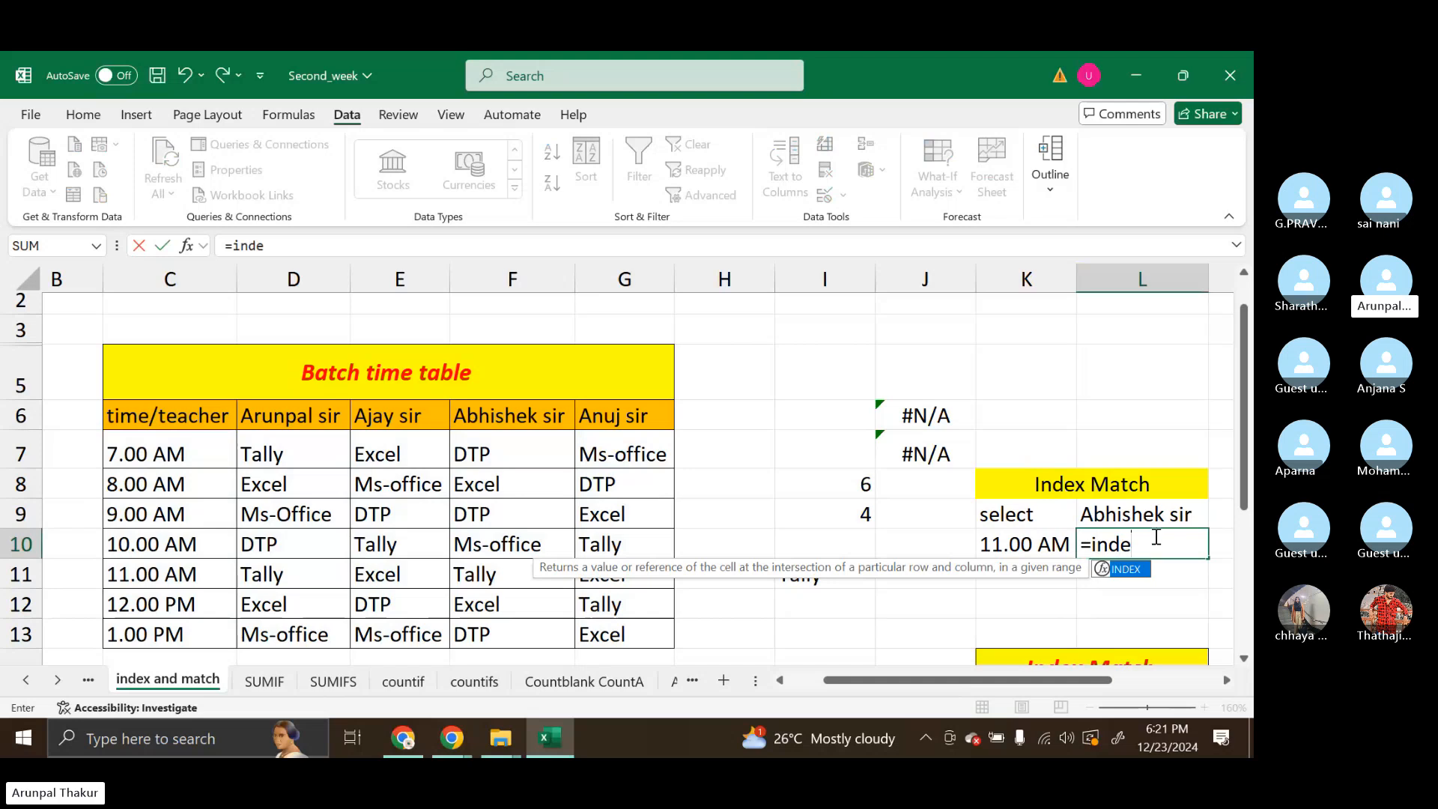
pyautogui.press('Tab')
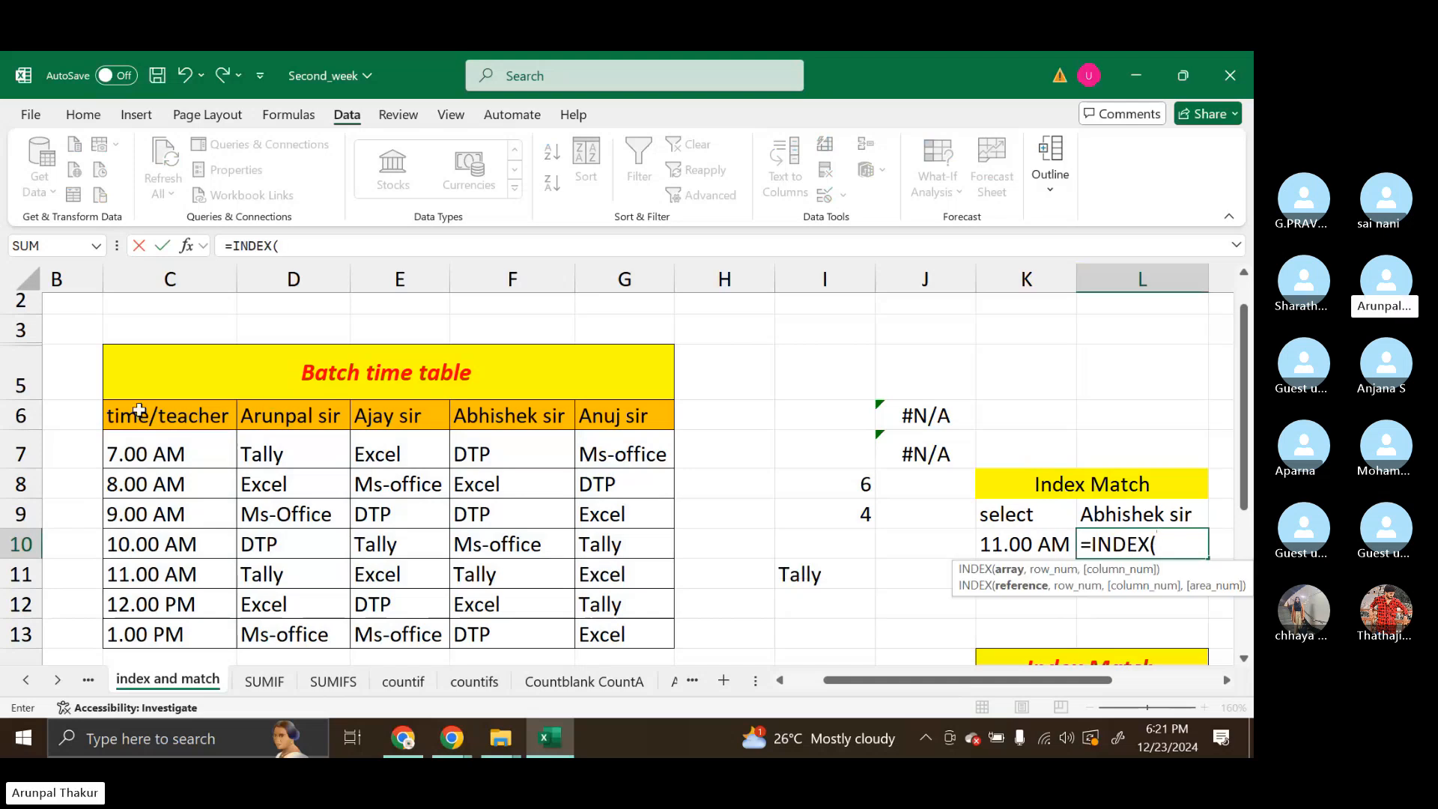
pyautogui.moveTo(135, 414); pyautogui.dragTo(634, 628)
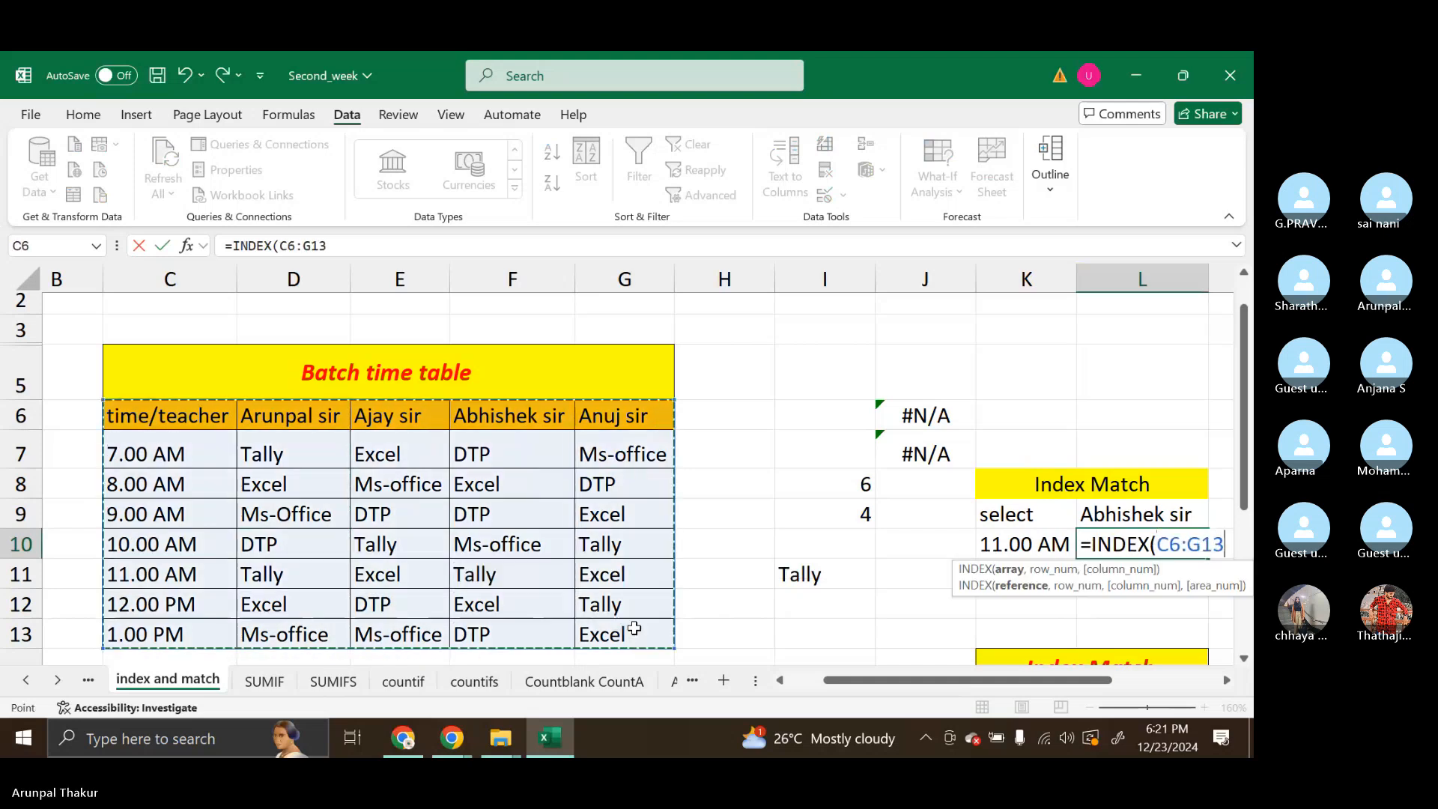
pyautogui.write(',')
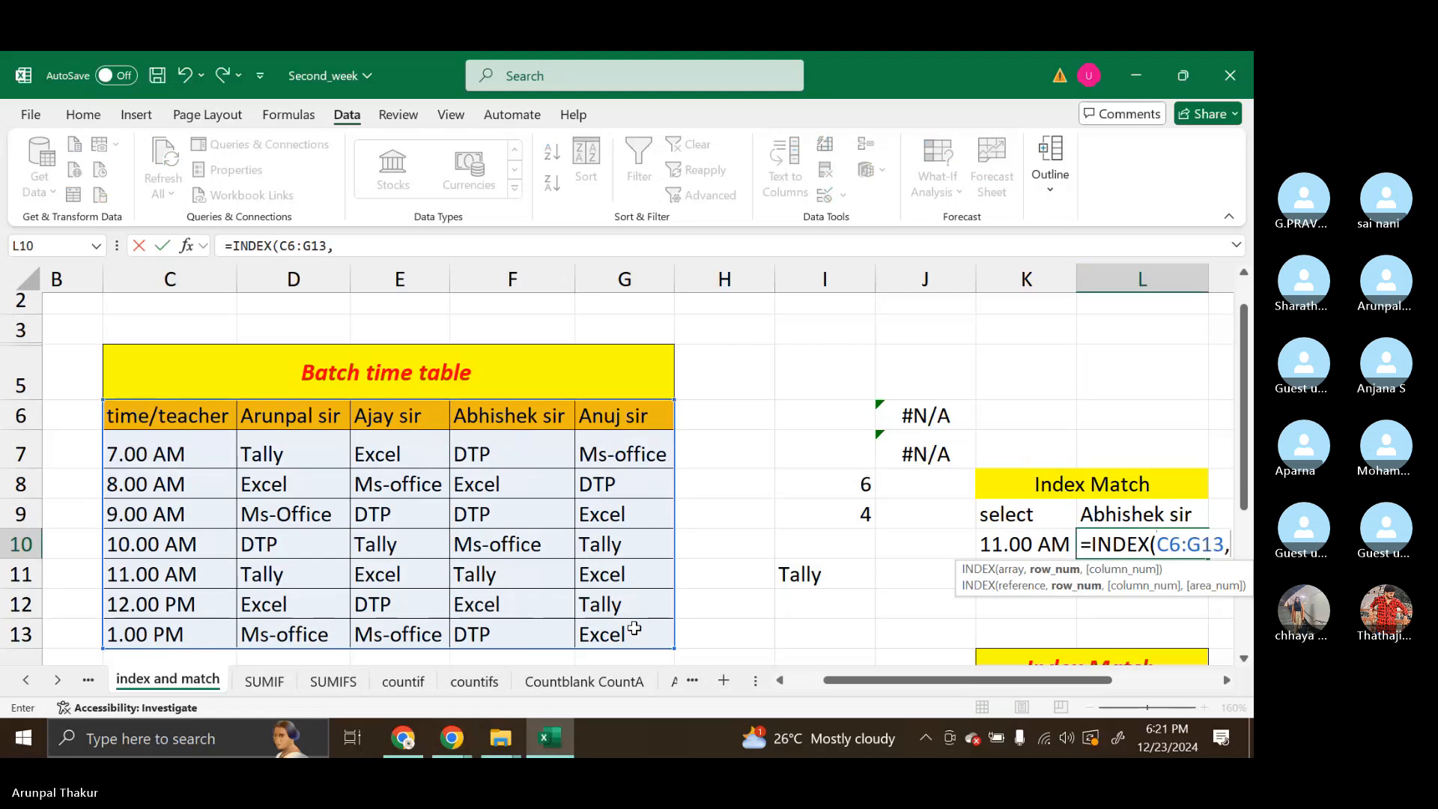
pyautogui.write('matc')
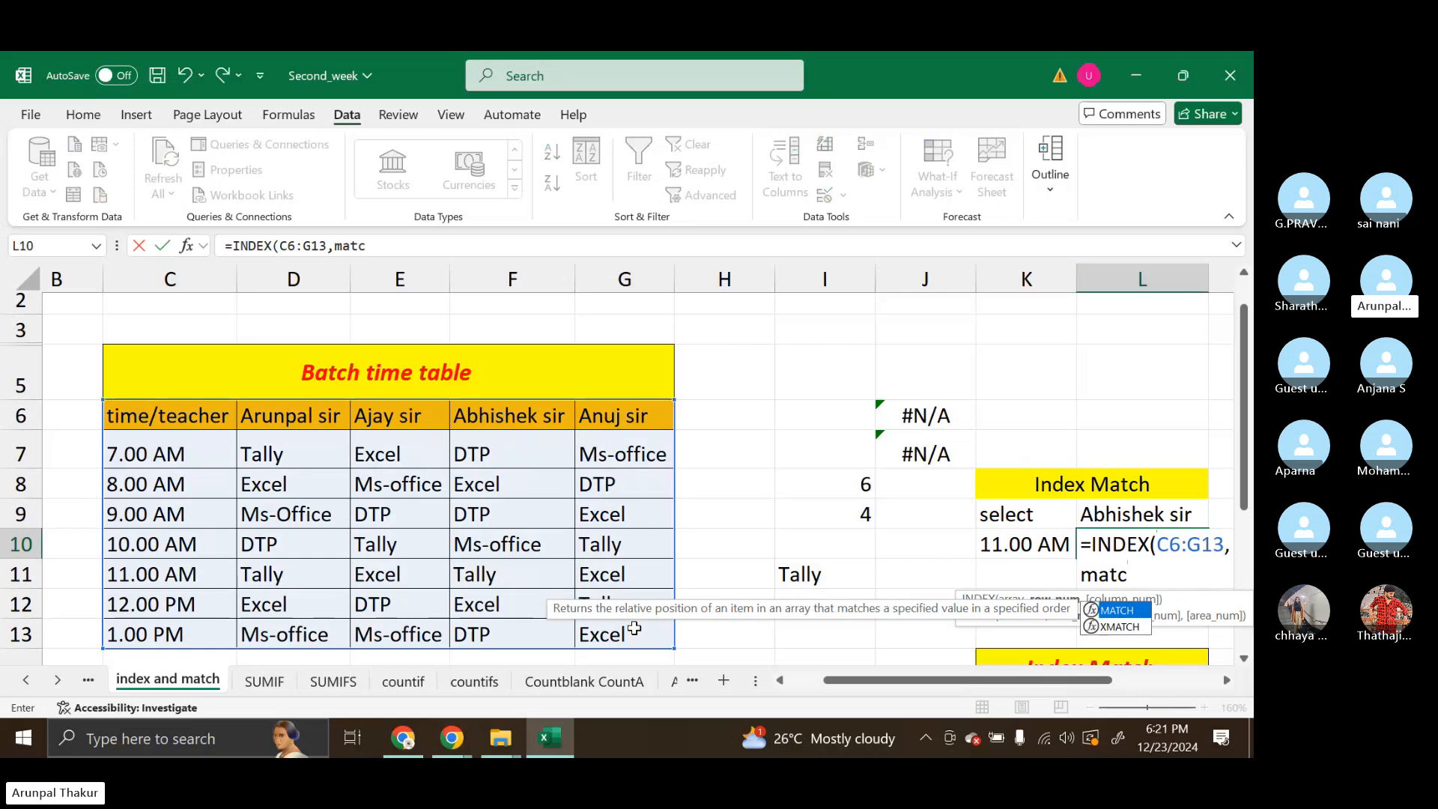
# Nest MATCH(K10,C6:C13,0) as the row number of the L10 INDEX formula
pyautogui.press('Tab')
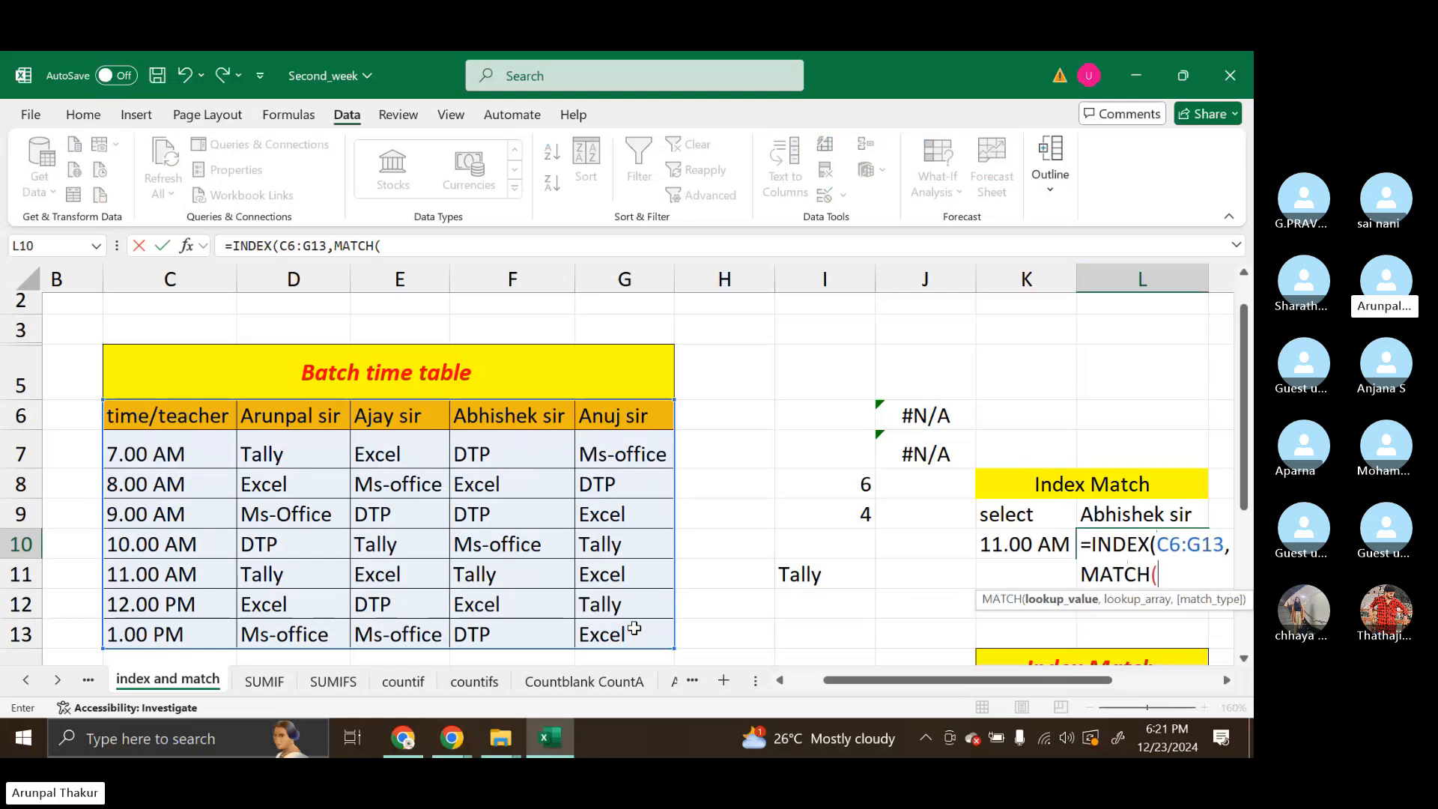
pyautogui.click(1018, 546)
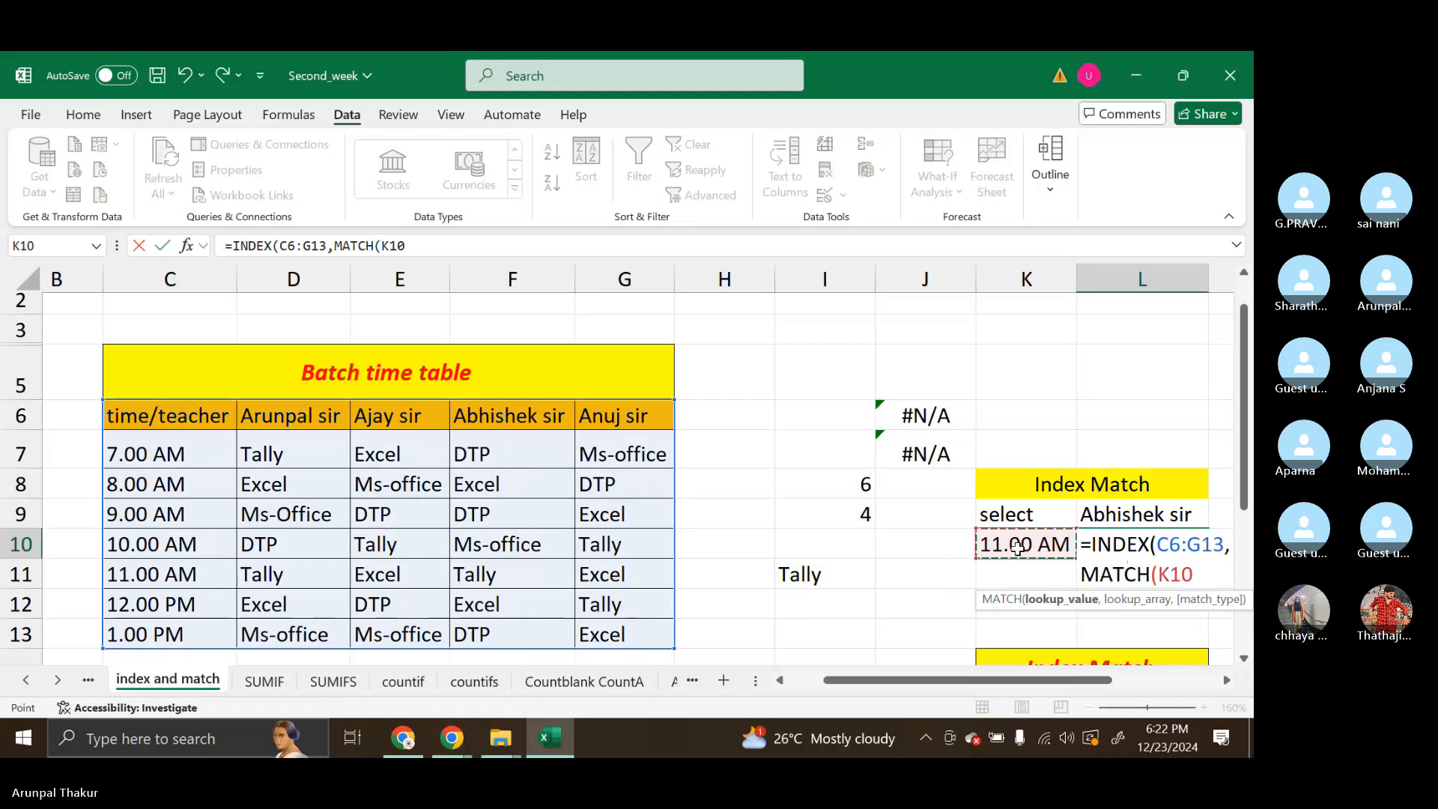
pyautogui.write(',')
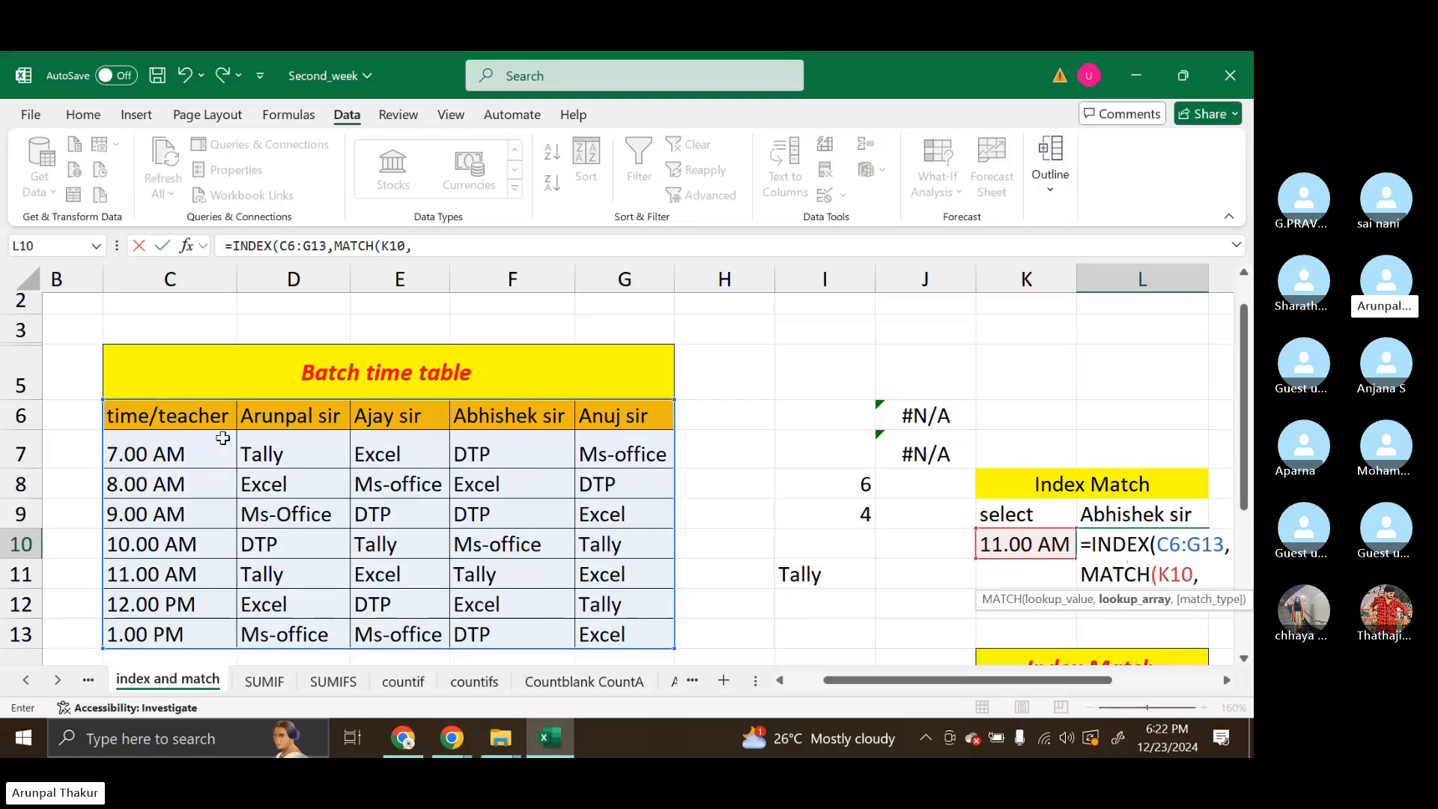
pyautogui.click(183, 425)
pyautogui.moveTo(183, 425); pyautogui.dragTo(165, 634)
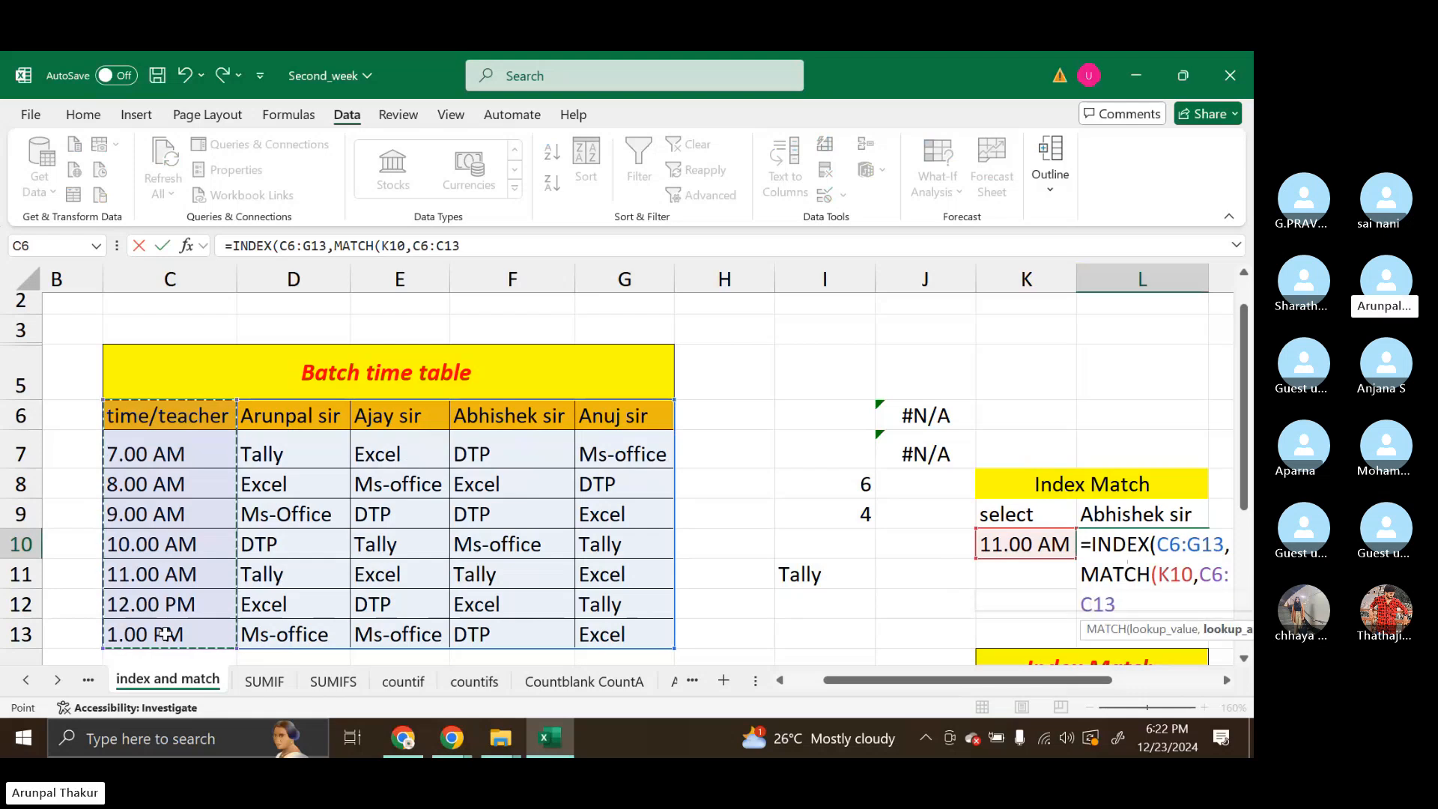
pyautogui.write(',0')
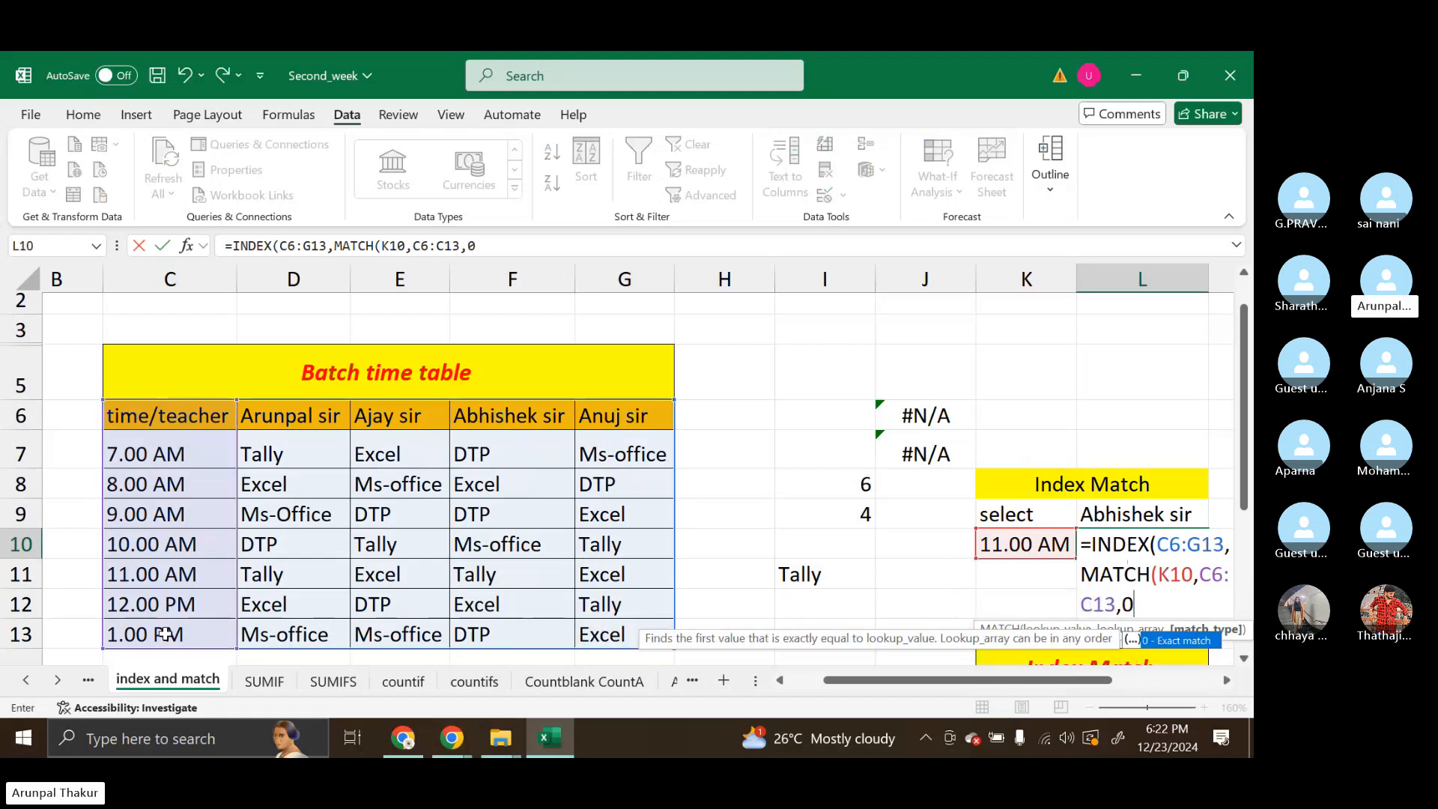
pyautogui.write(')')
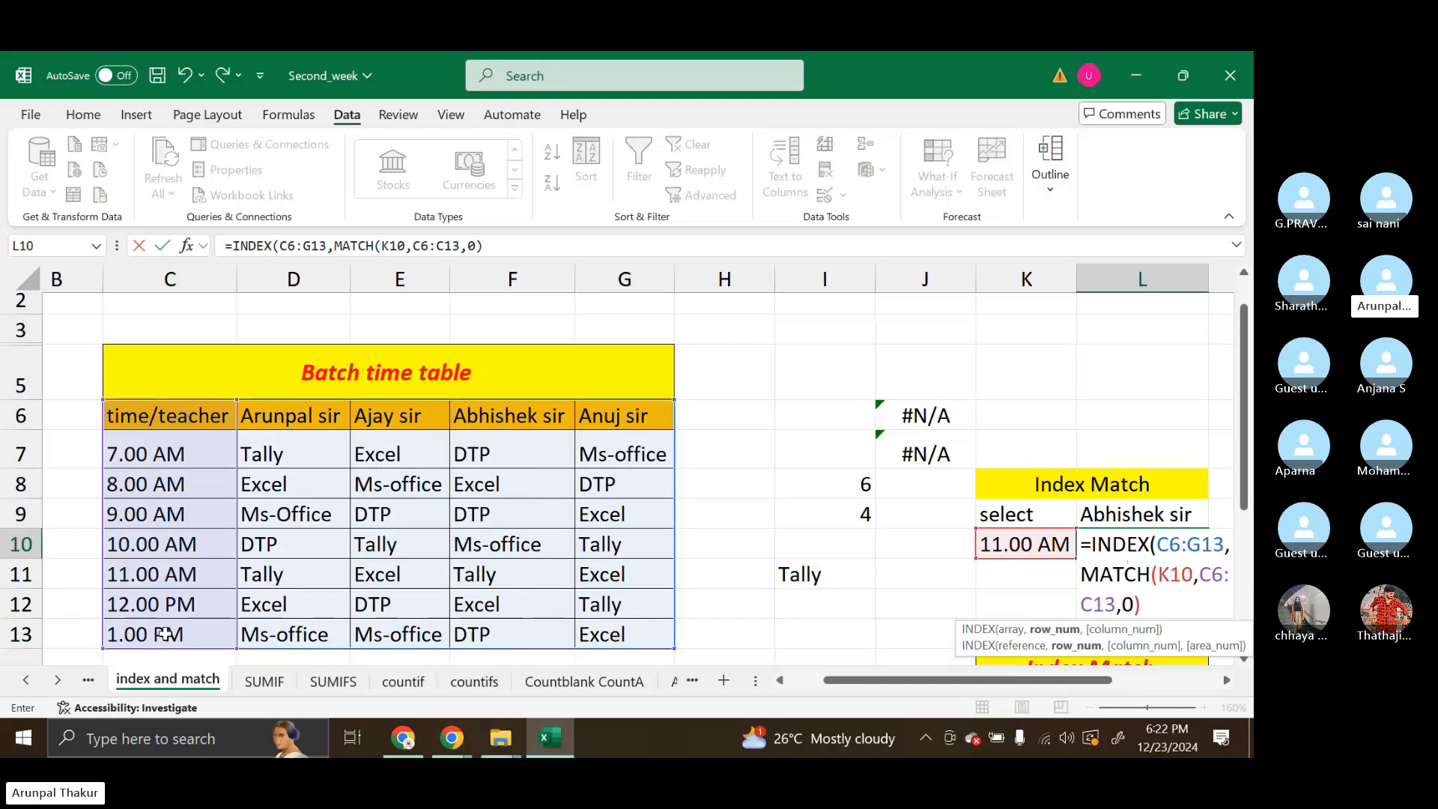
pyautogui.write(',')
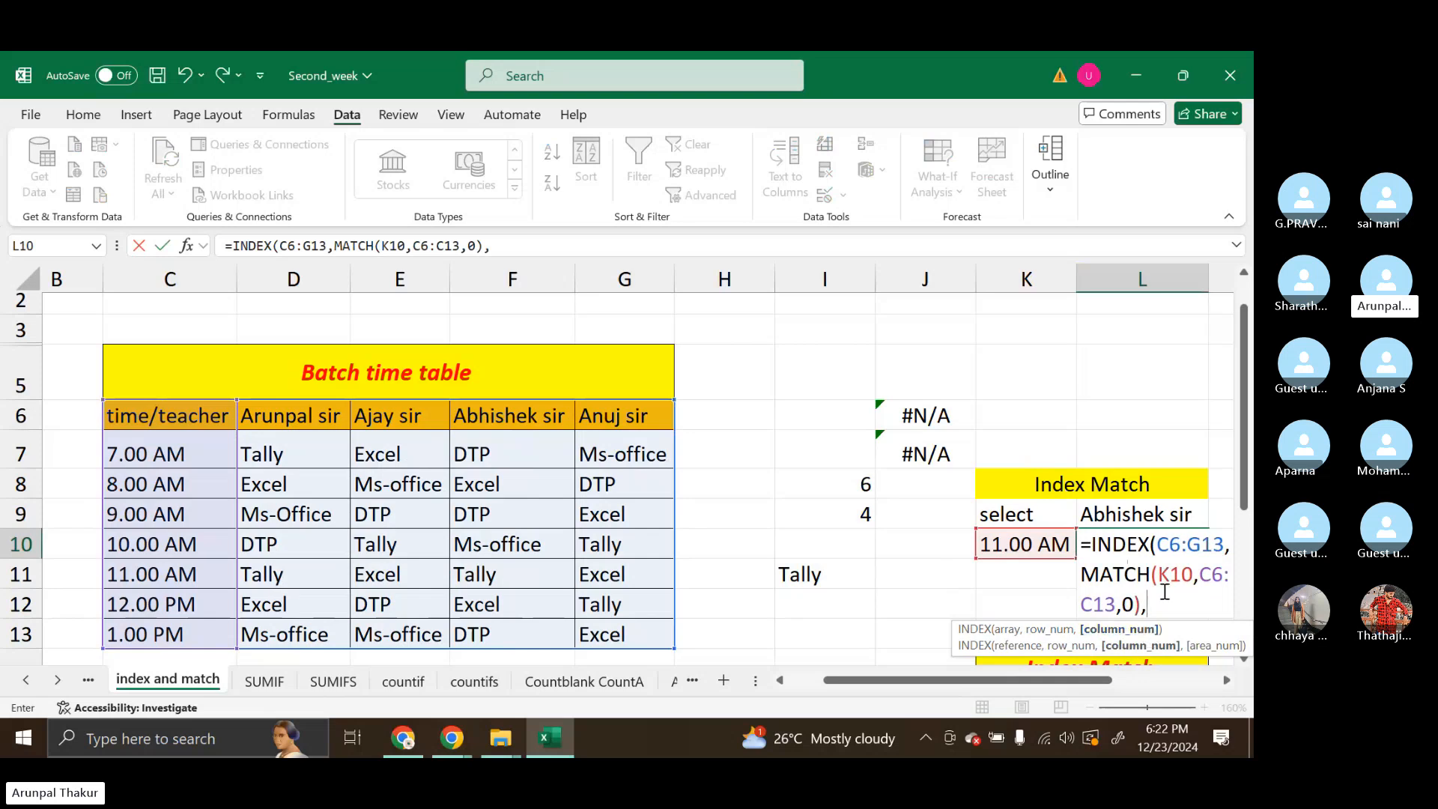
# Nest MATCH(L9,C6:G6,0) as the column number and enter the completed INDEX formula in L10
pyautogui.write('mat')
pyautogui.press('Tab')
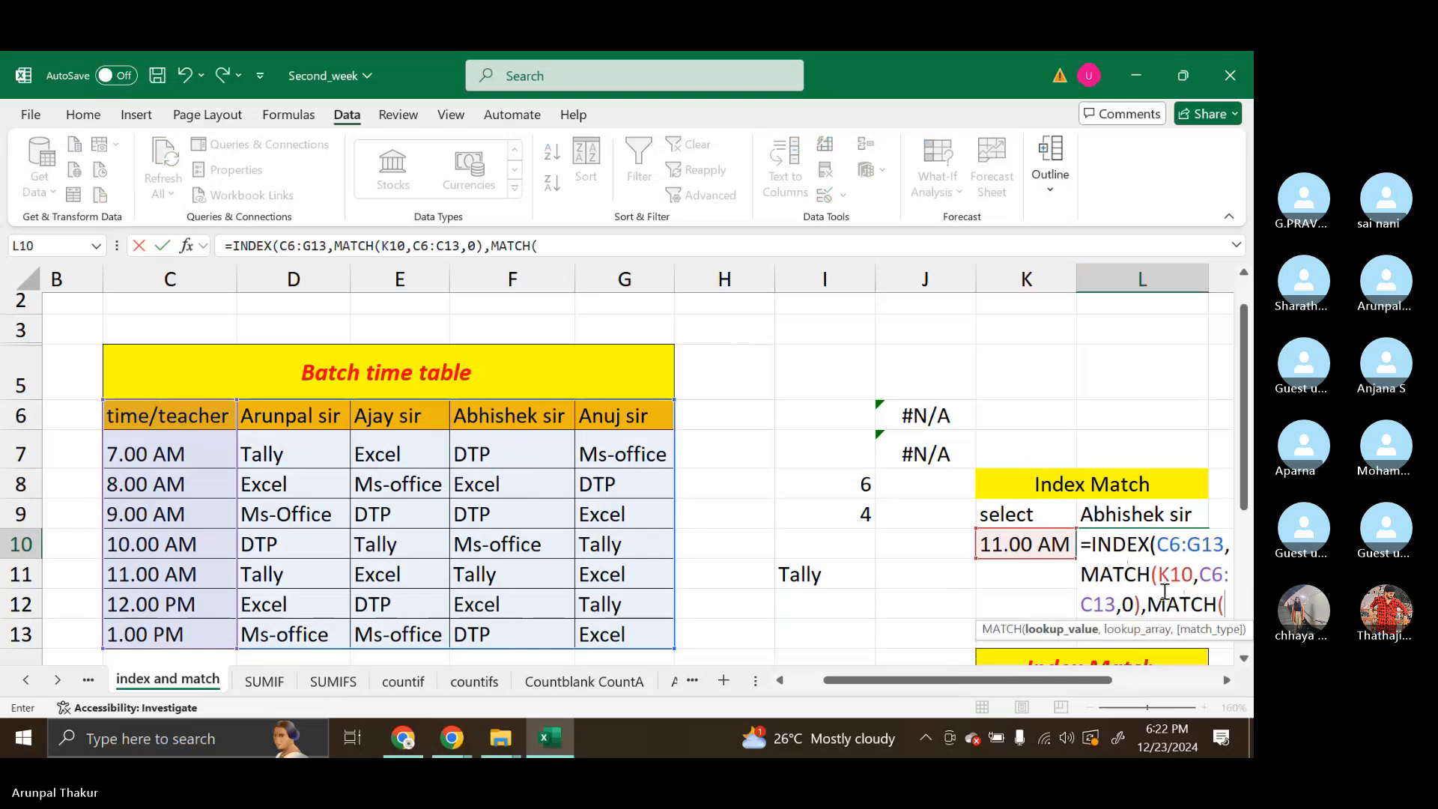
pyautogui.click(1138, 518)
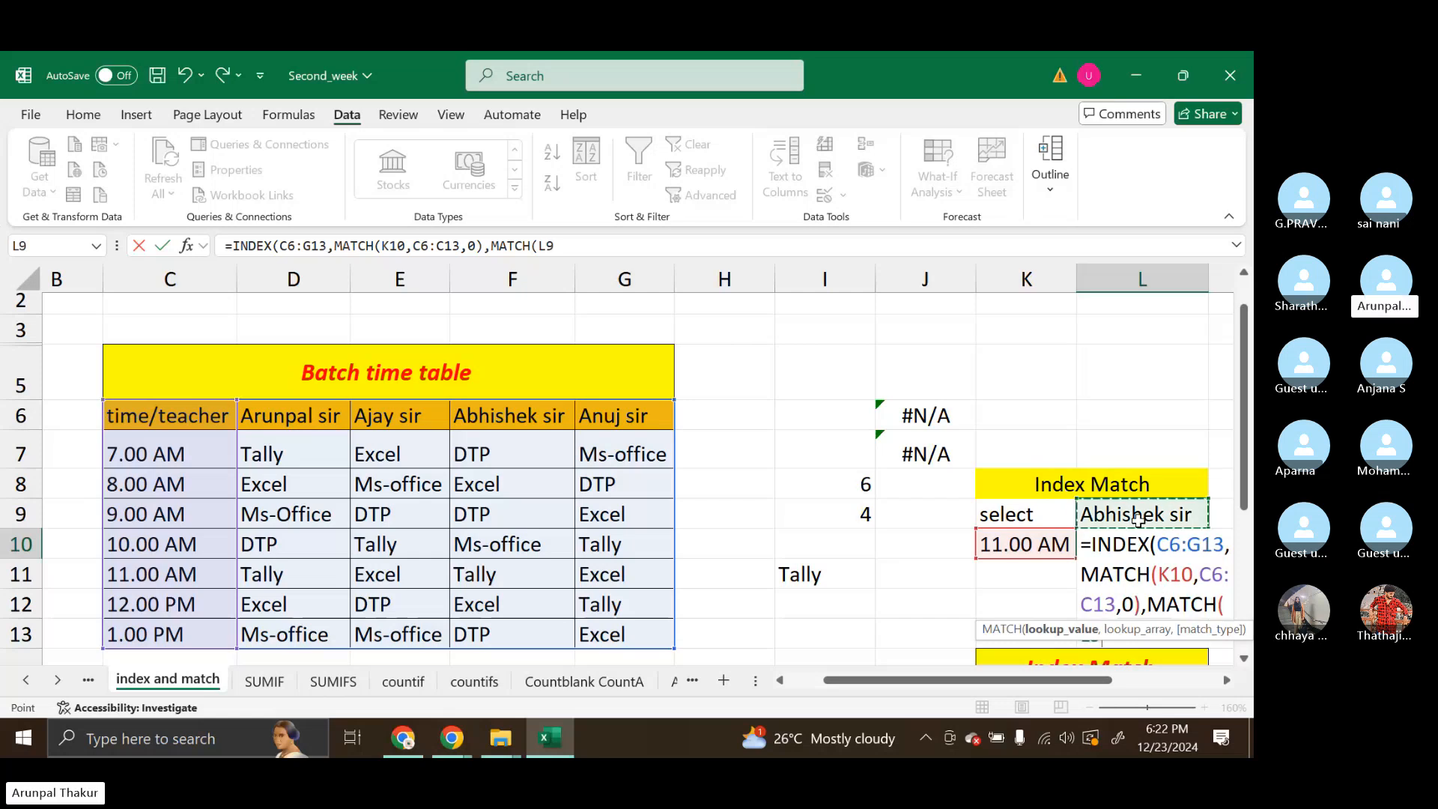
pyautogui.write(',')
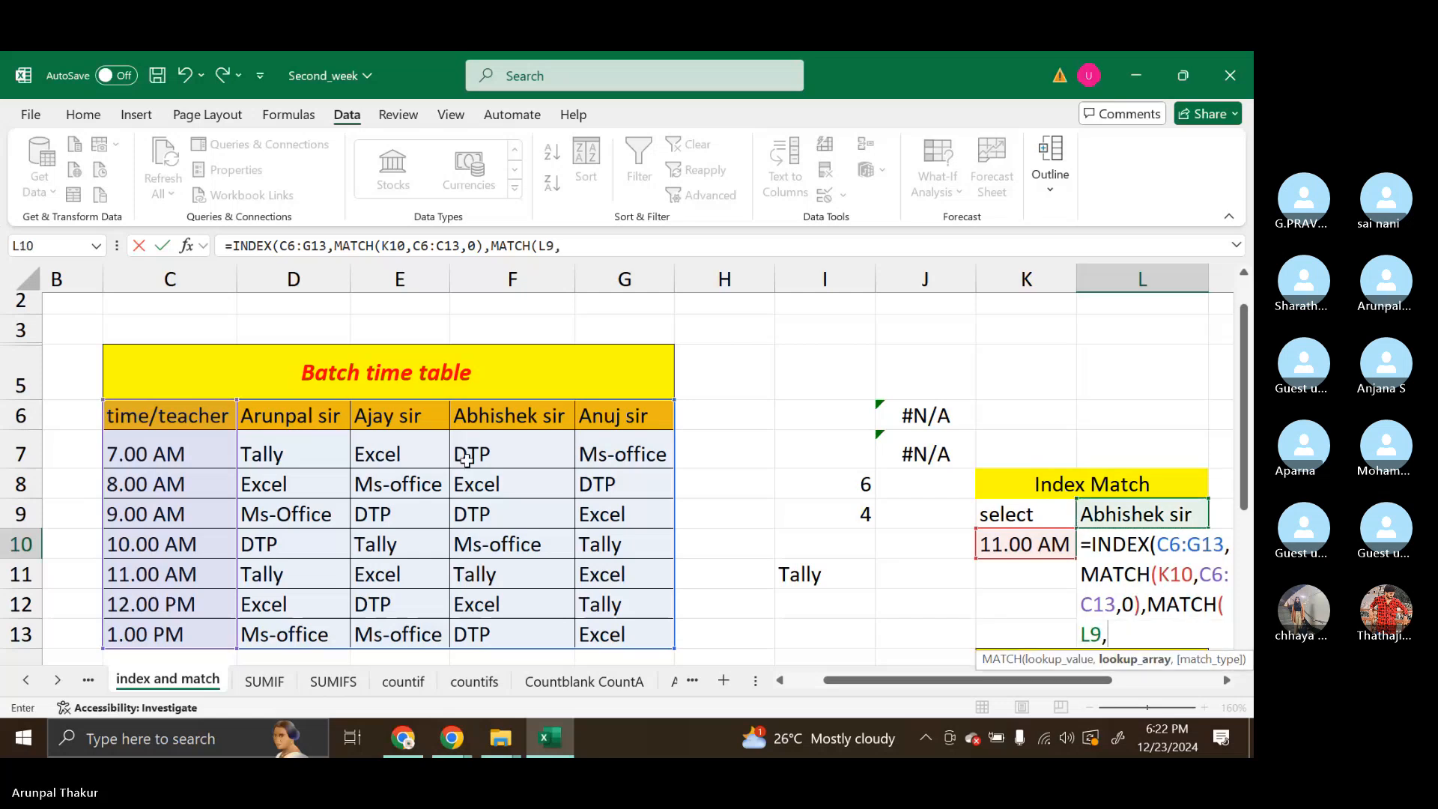
pyautogui.moveTo(154, 418); pyautogui.dragTo(606, 420)
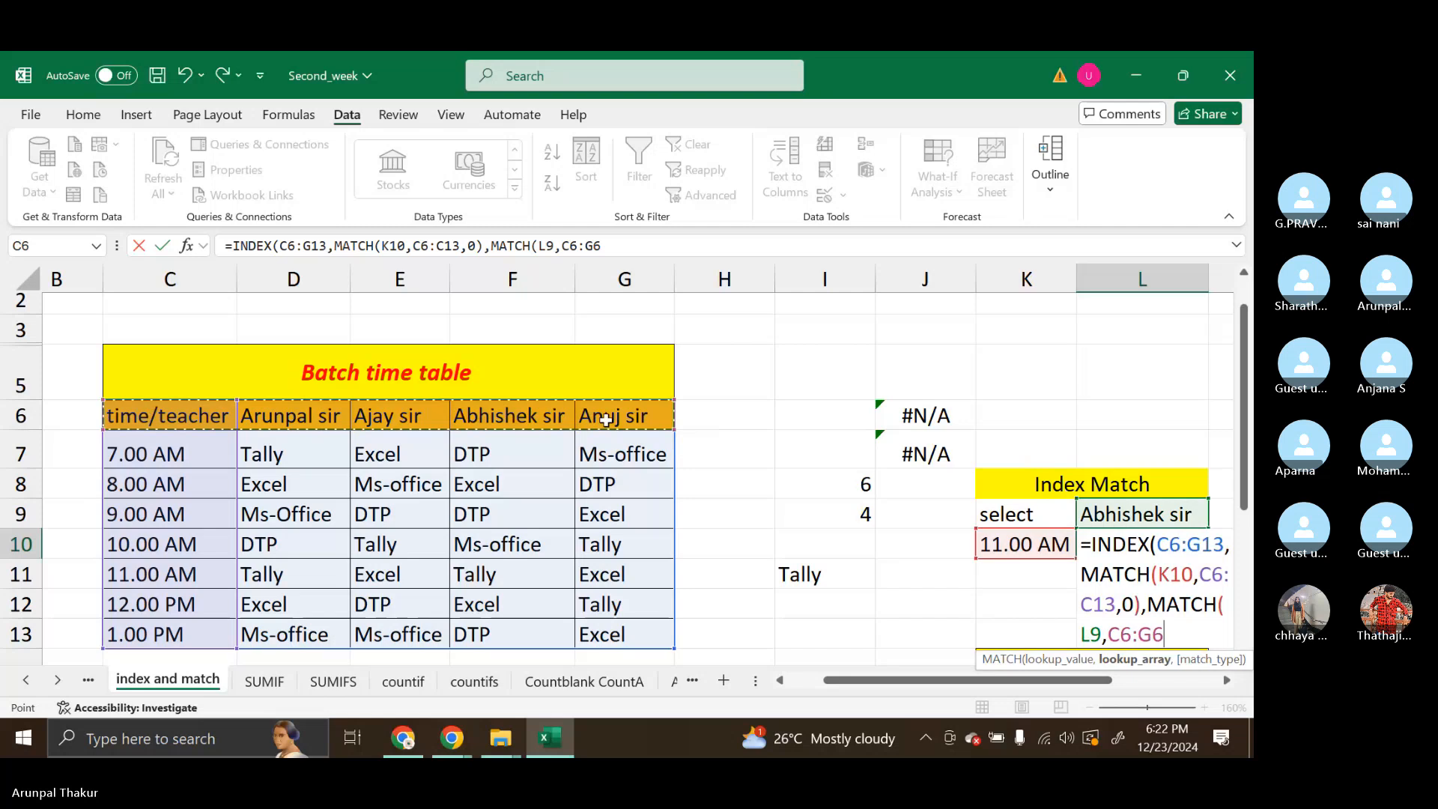
pyautogui.write(',')
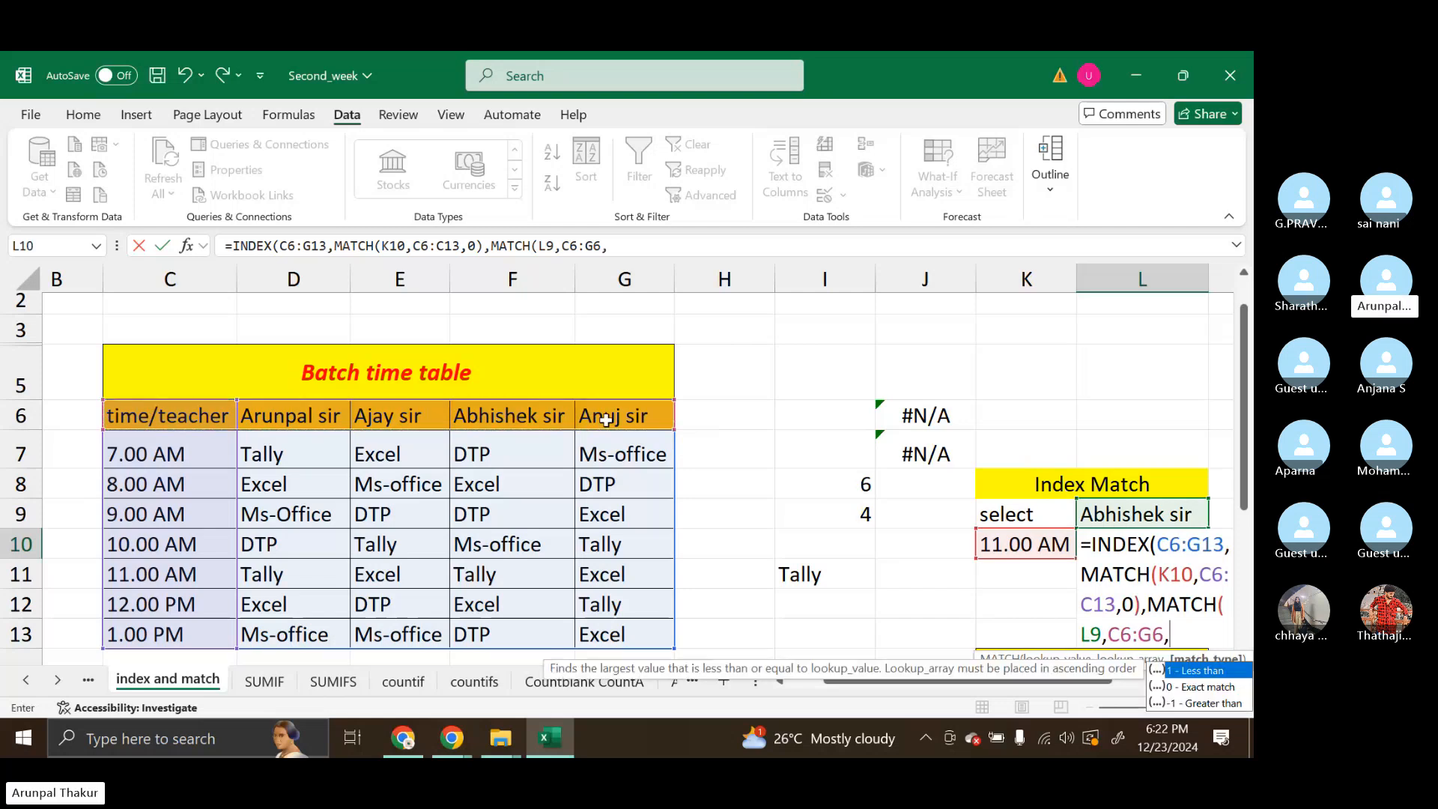
pyautogui.write('0')
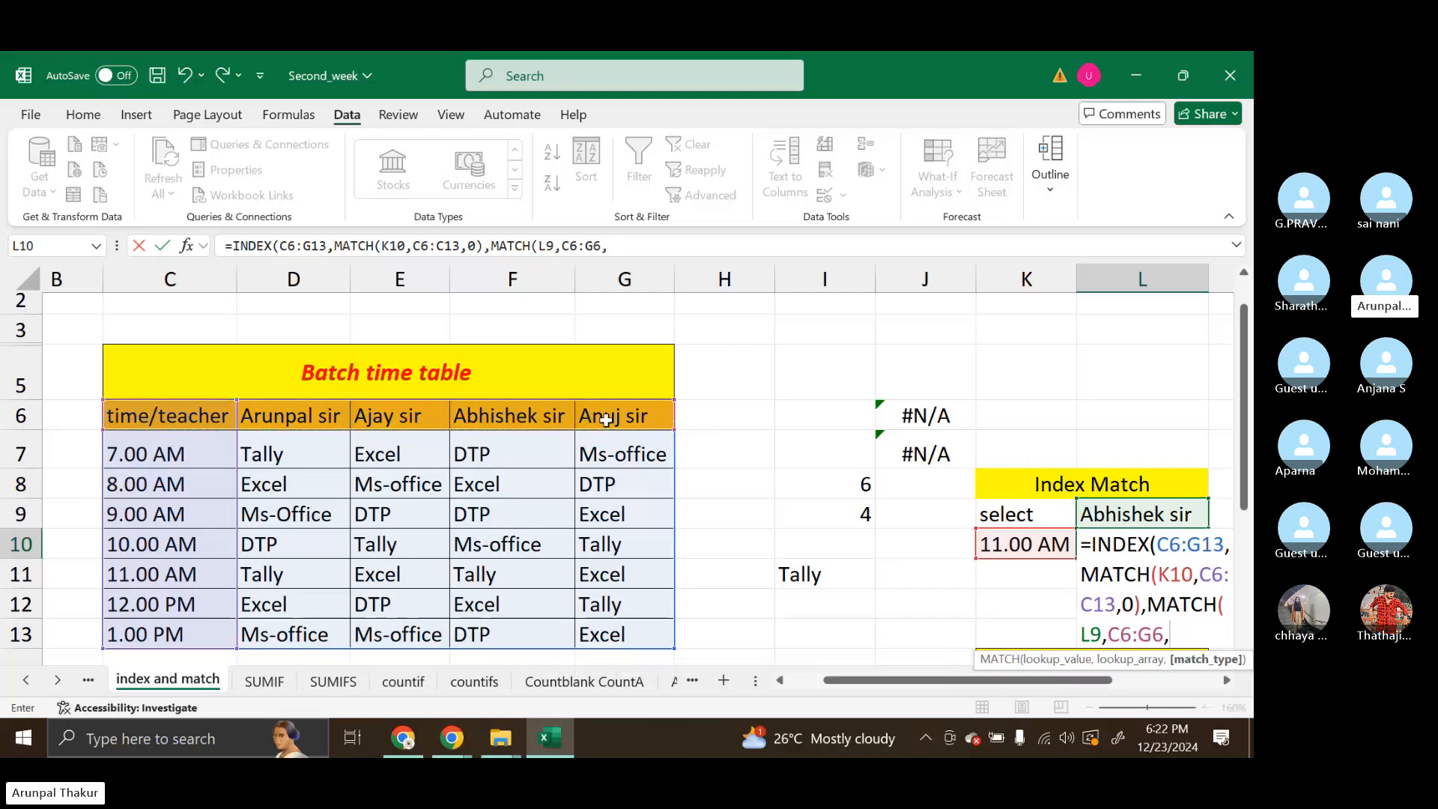
pyautogui.write('0)')
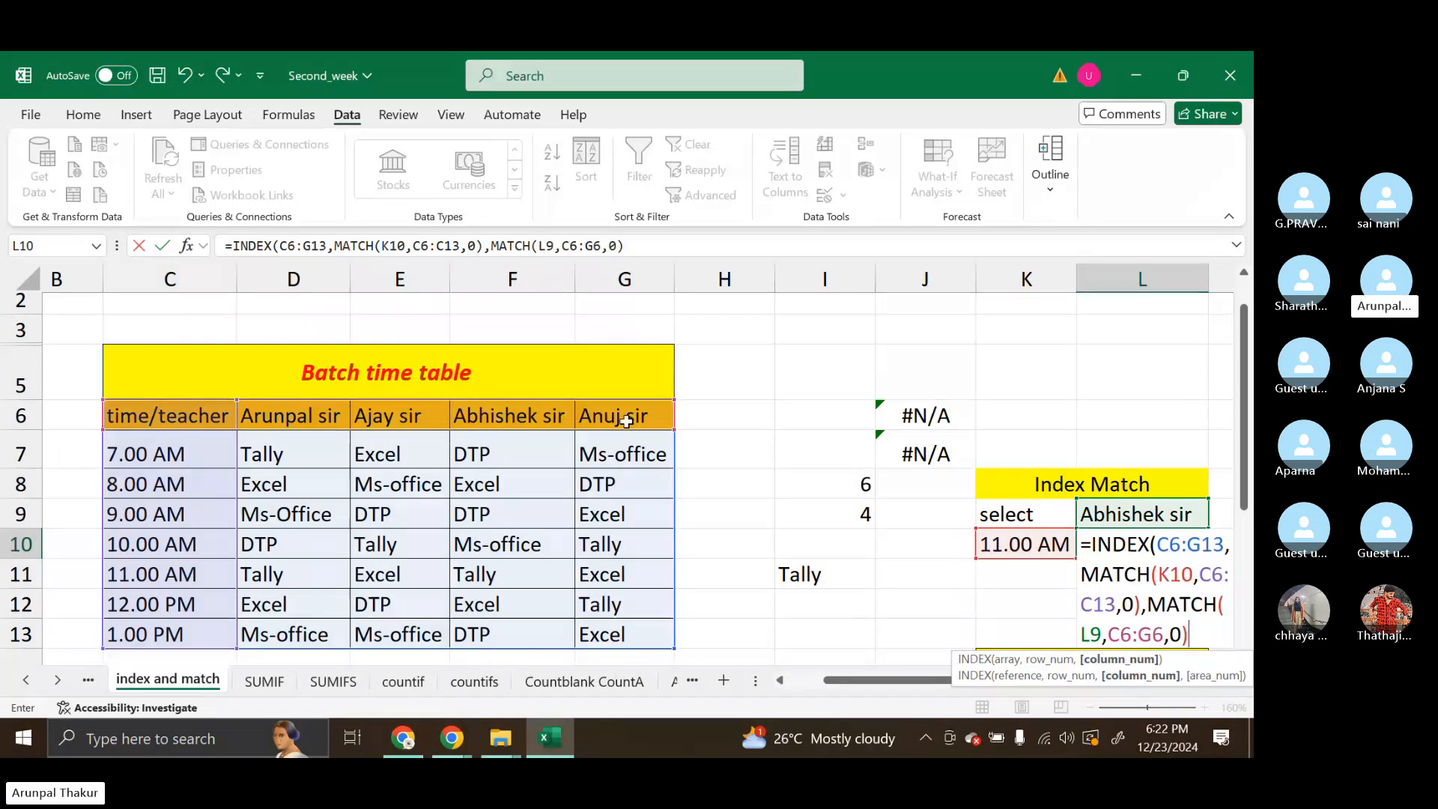
pyautogui.write(')')
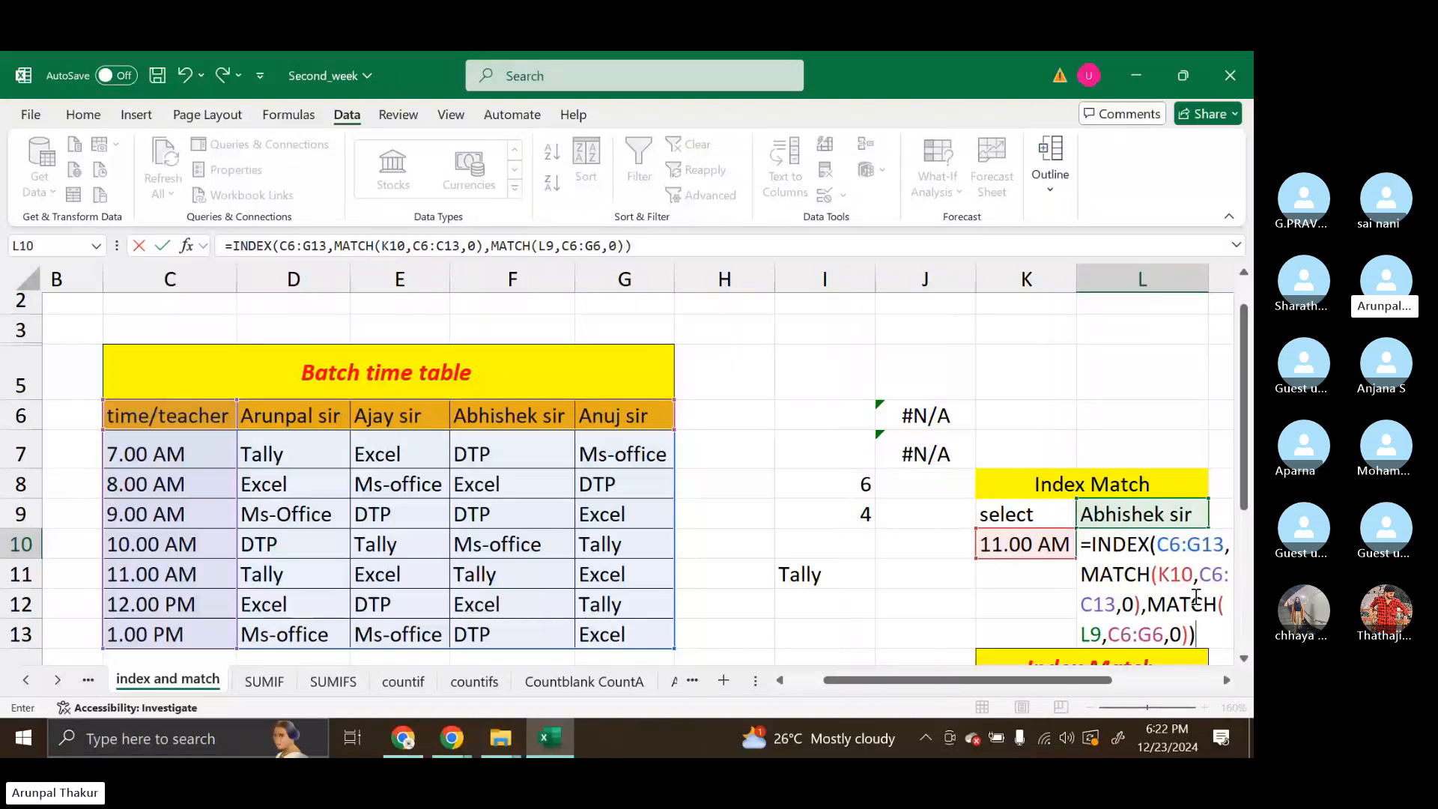
pyautogui.press('Return')
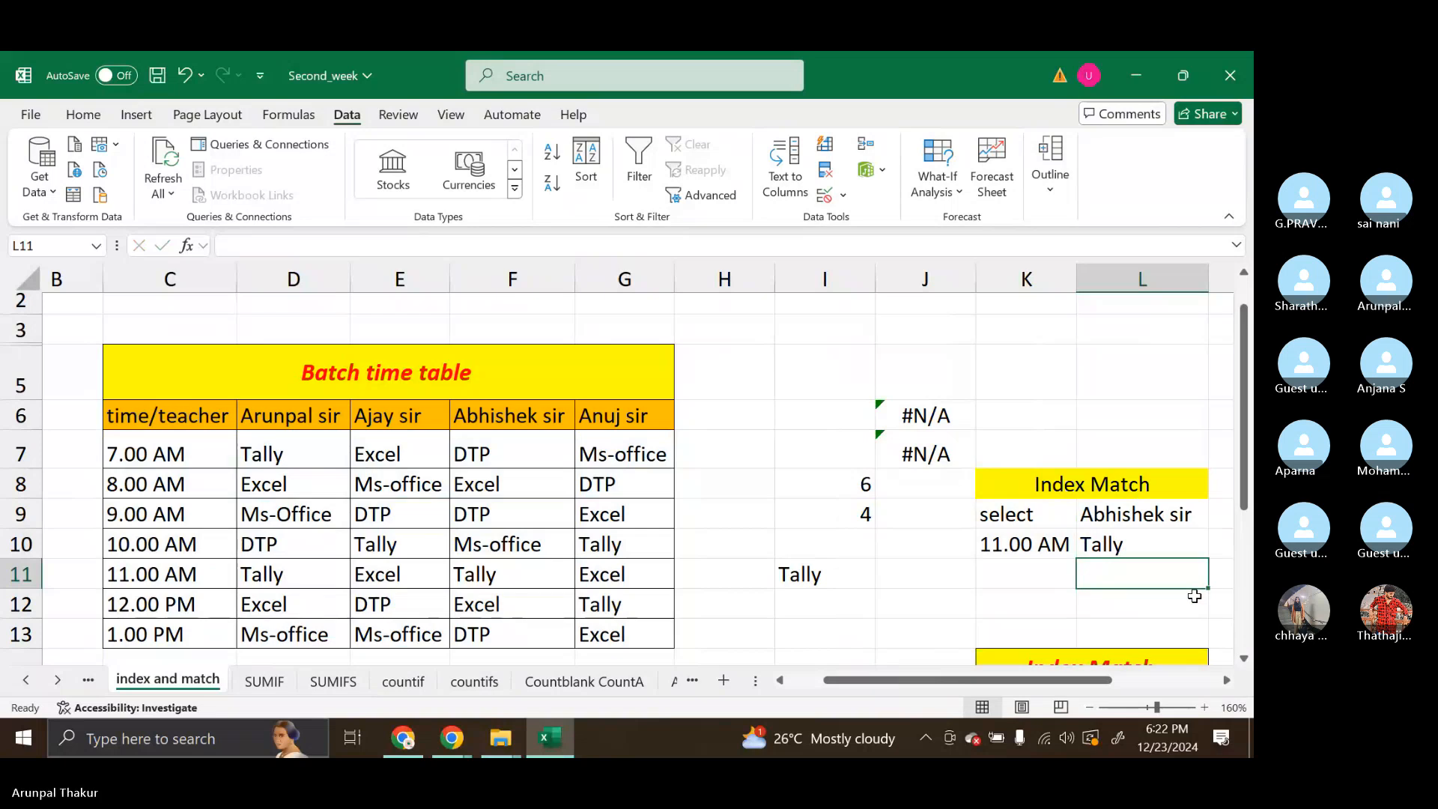
# Review the helper formulas in I8, I9 and I11 against the combined INDEX and MATCH formula in L10
pyautogui.click(804, 487)
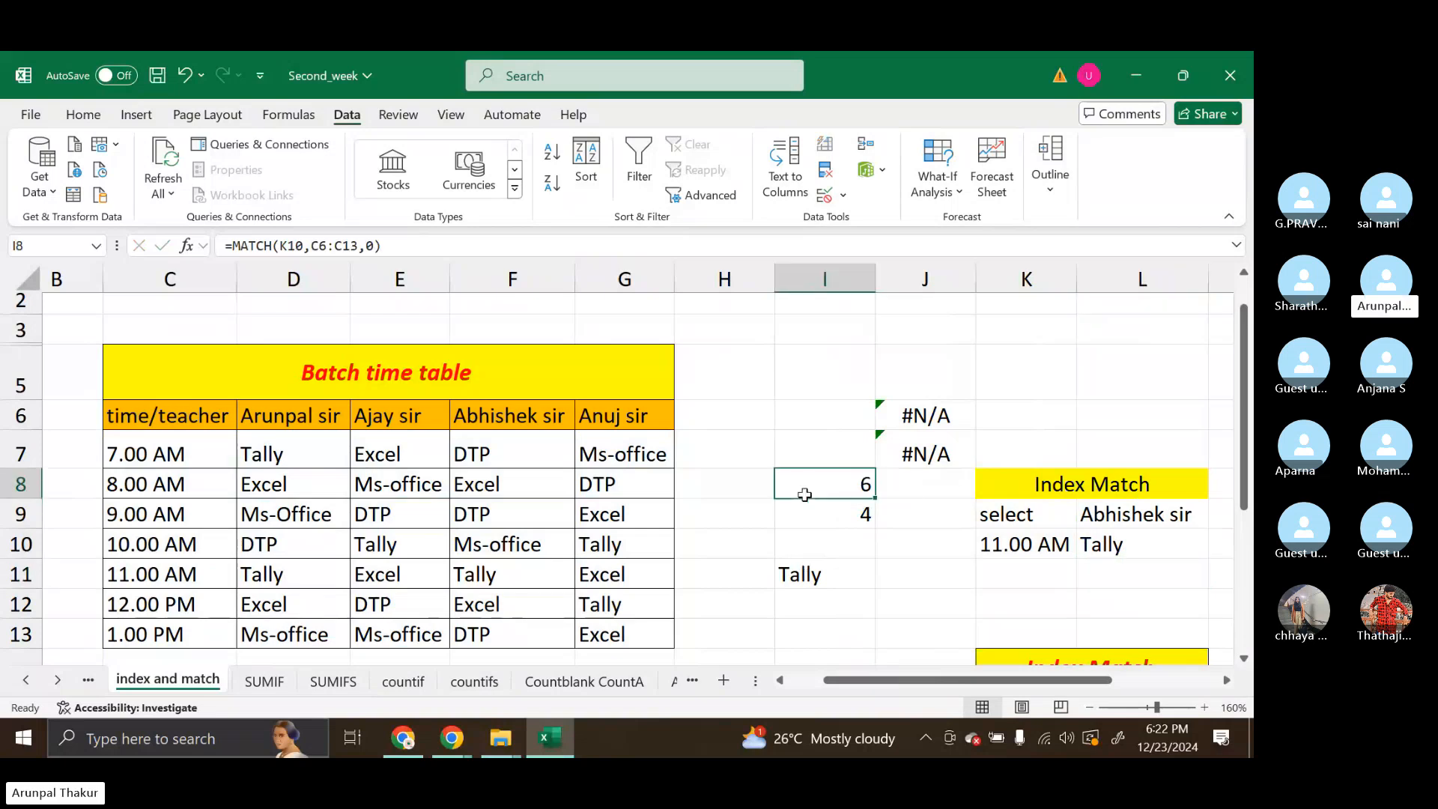
pyautogui.click(811, 505)
pyautogui.click(823, 576)
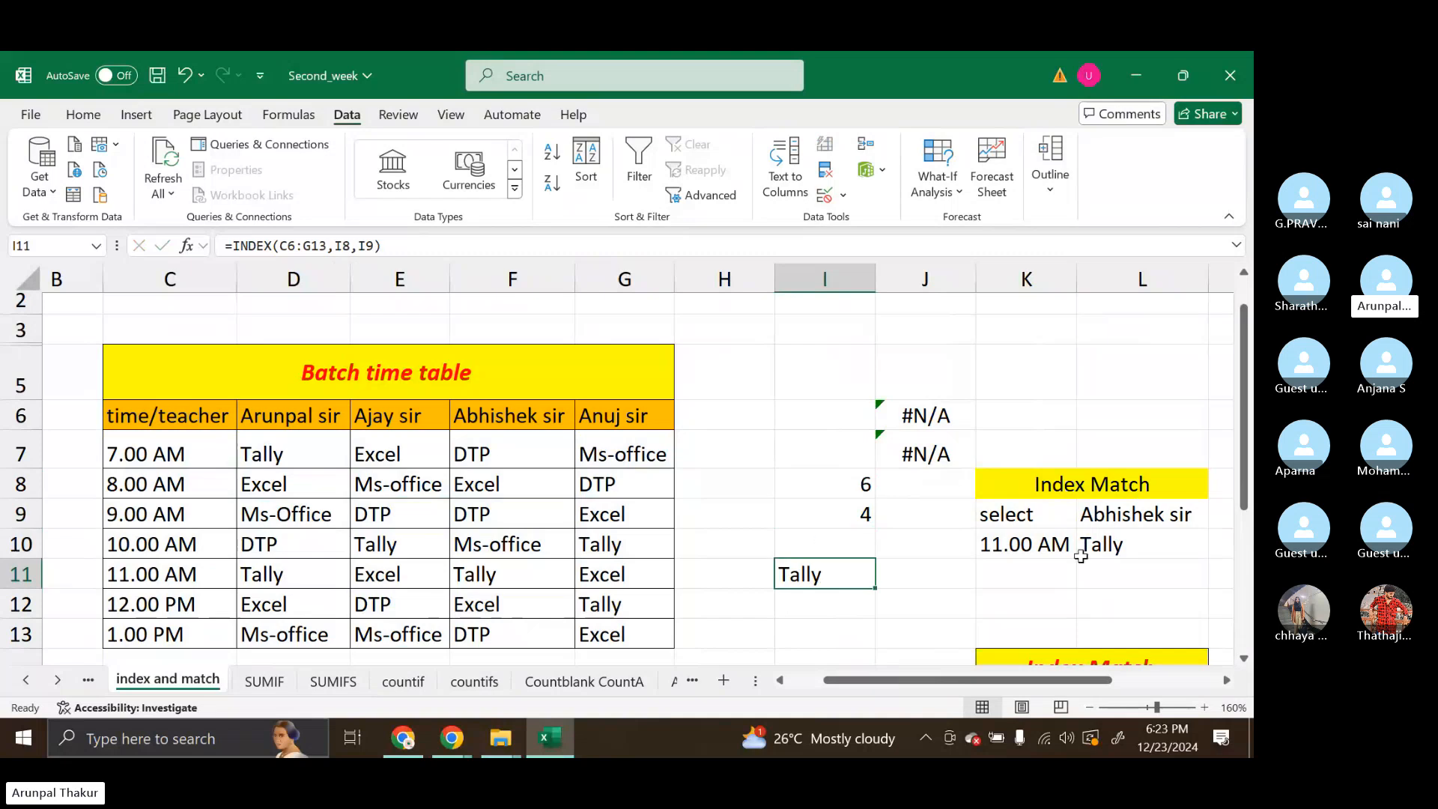
pyautogui.click(1150, 540)
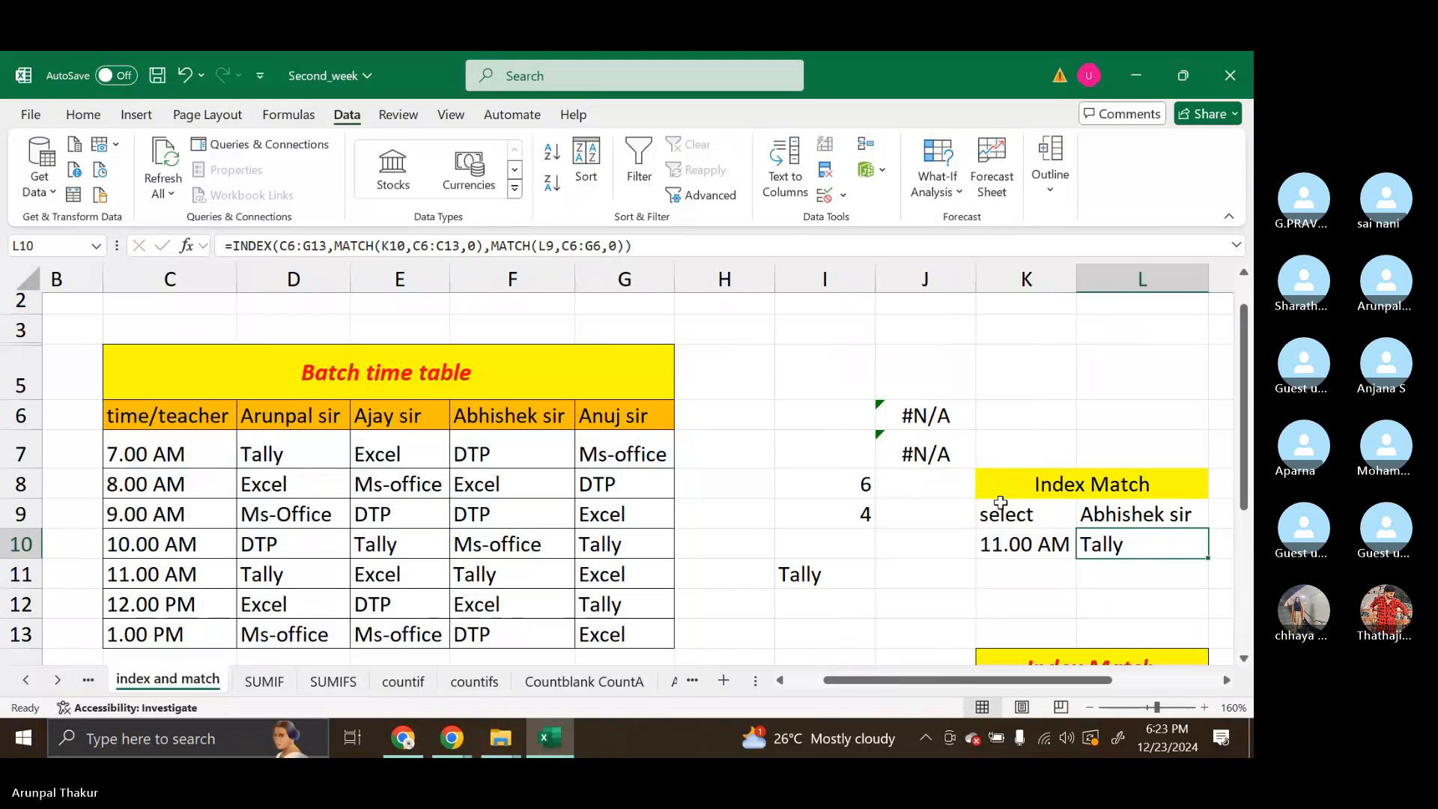
# Delete the two leftover MATCH error formulas in J6 and J7
pyautogui.moveTo(948, 426); pyautogui.dragTo(941, 450)
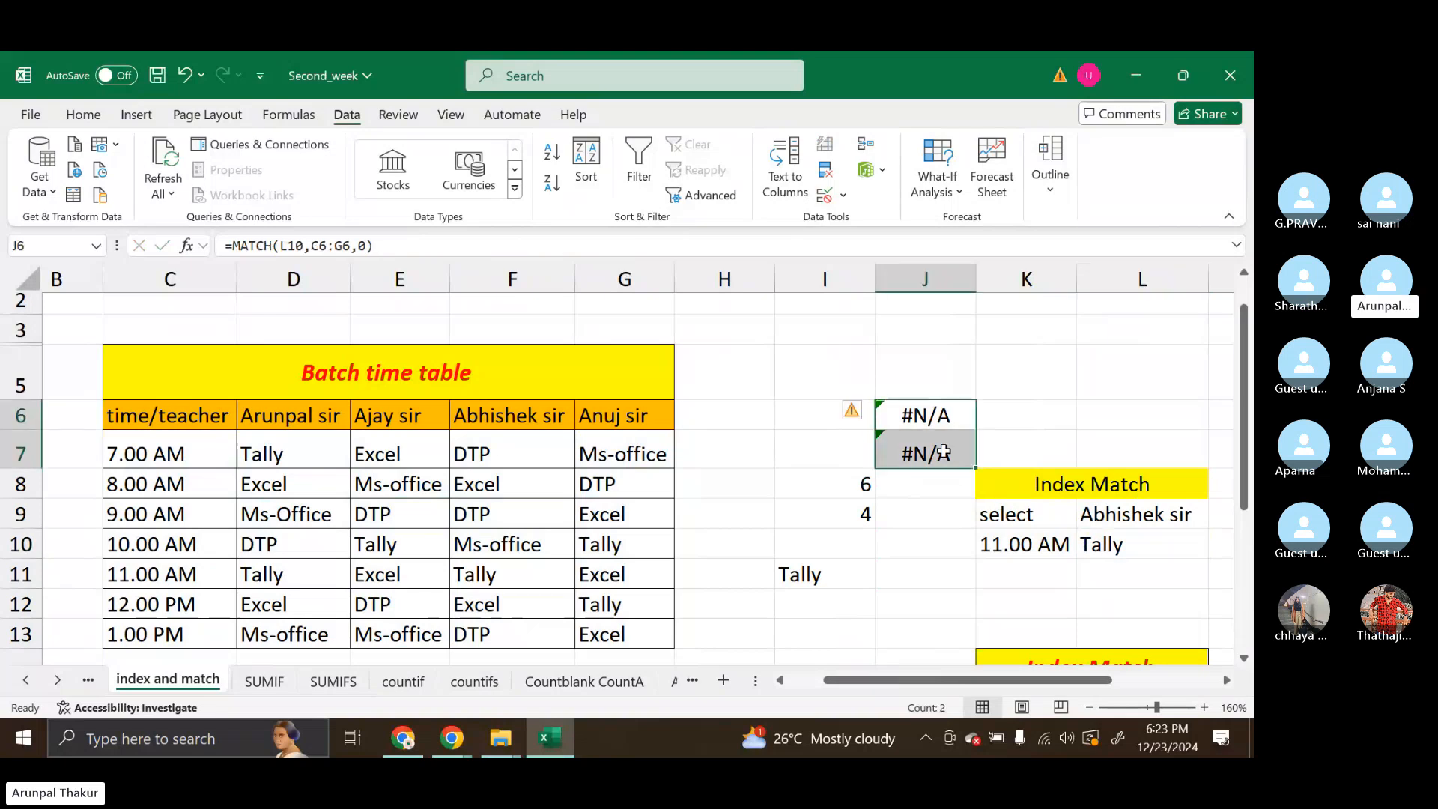
pyautogui.press('Delete')
pyautogui.click(869, 486)
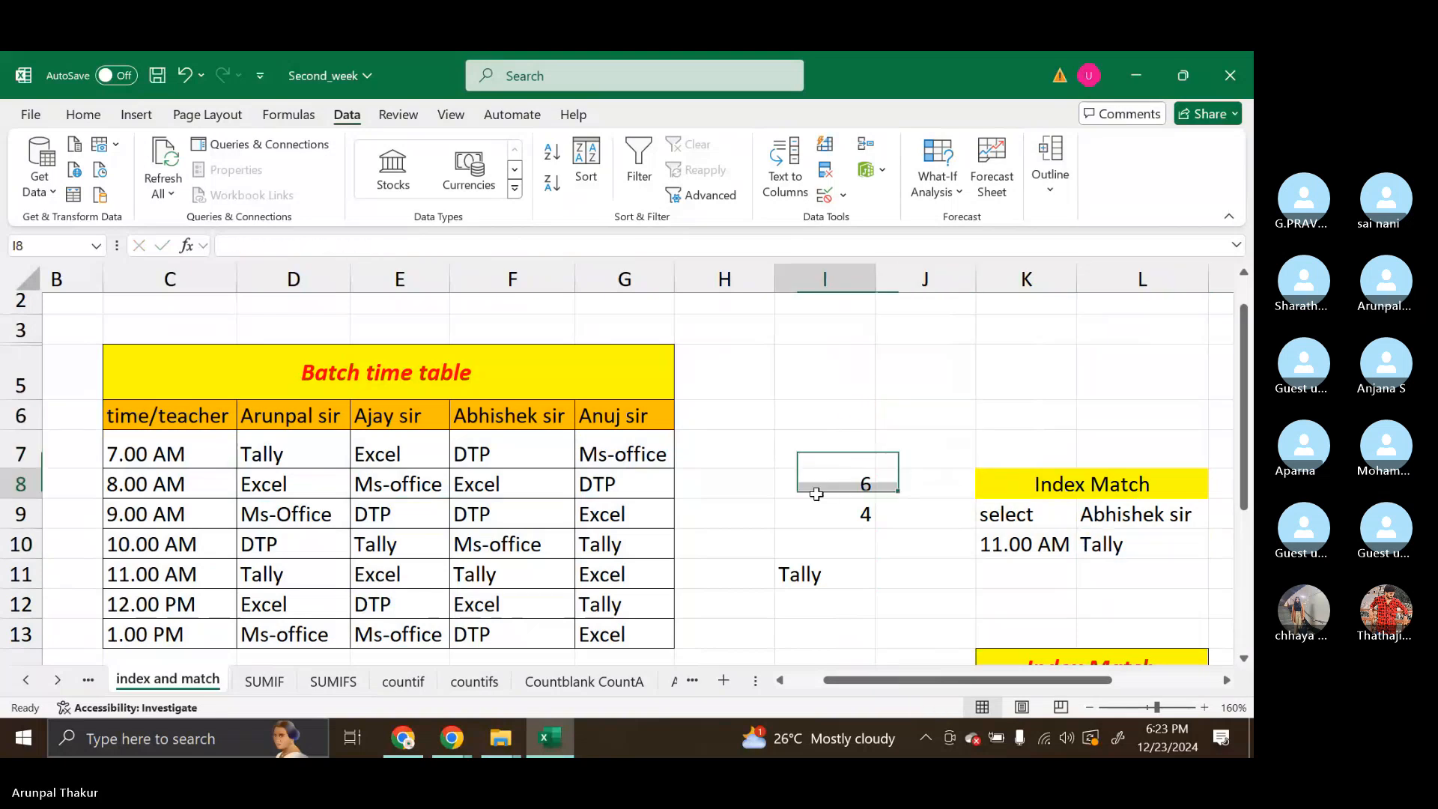
# Examine the arguments of the MATCH formula in I8, and compare helper cells I8, I9 and I11 with the combined formula in L10
pyautogui.doubleClick(873, 486)
pyautogui.click(1001, 485)
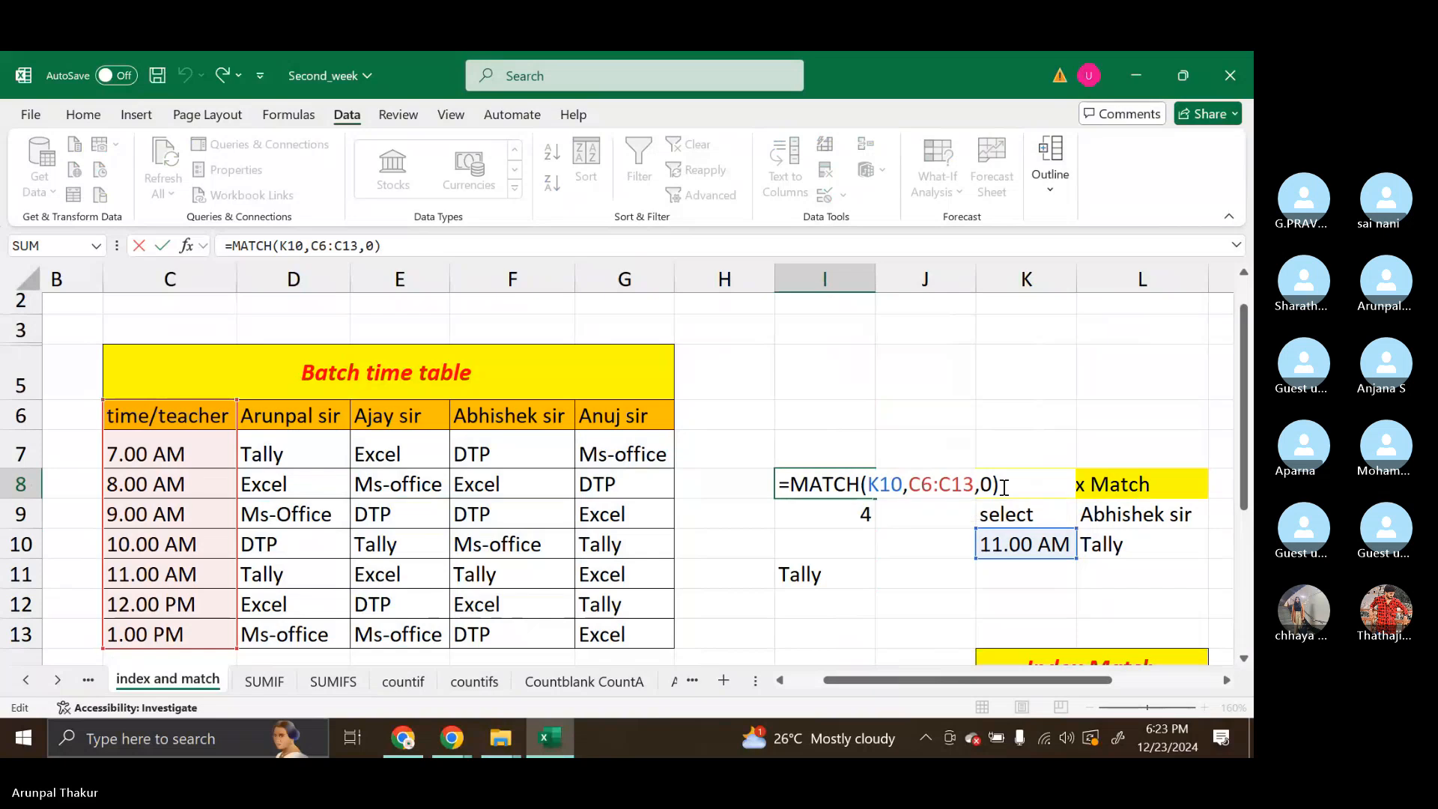
pyautogui.press('Return')
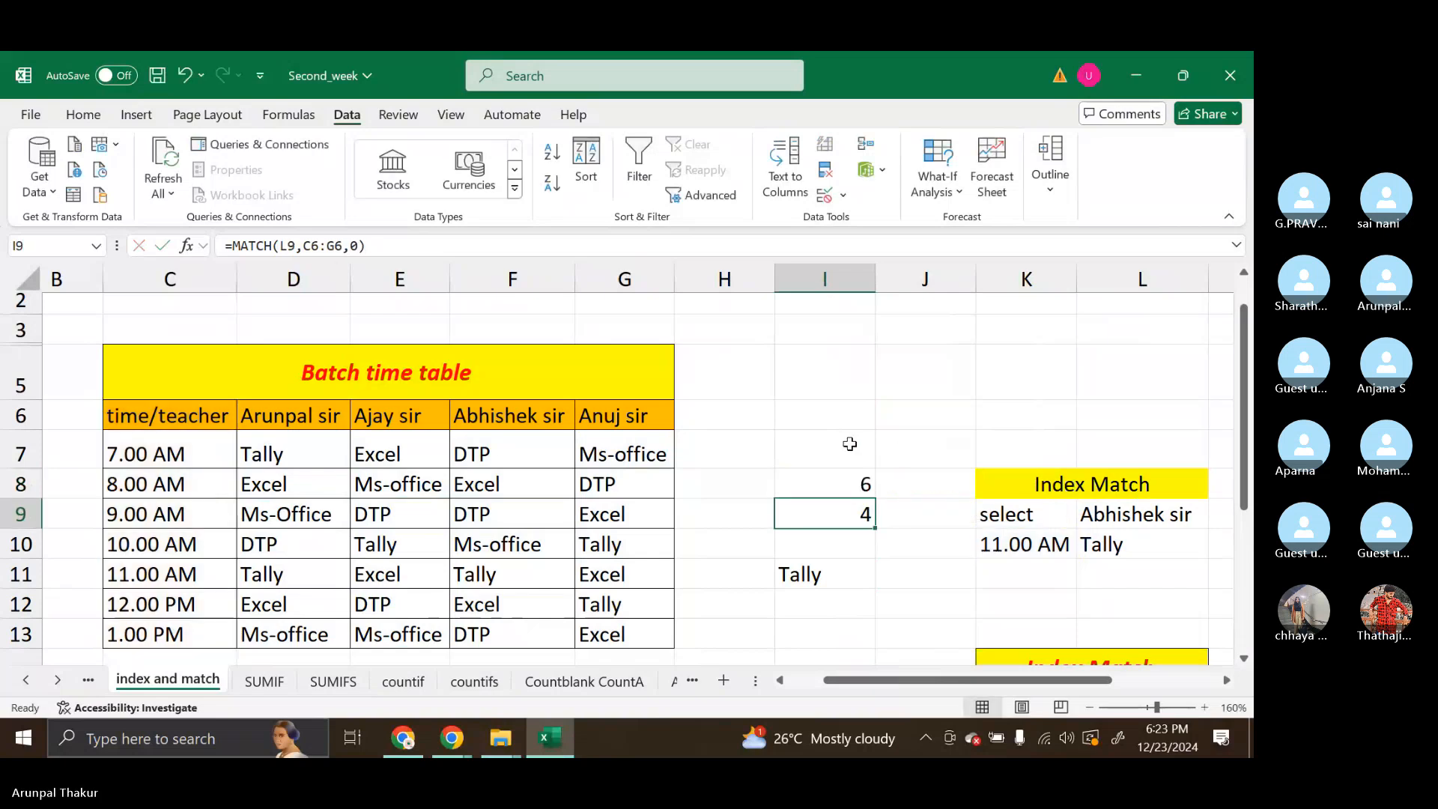
pyautogui.hscroll(1, 888, 533)
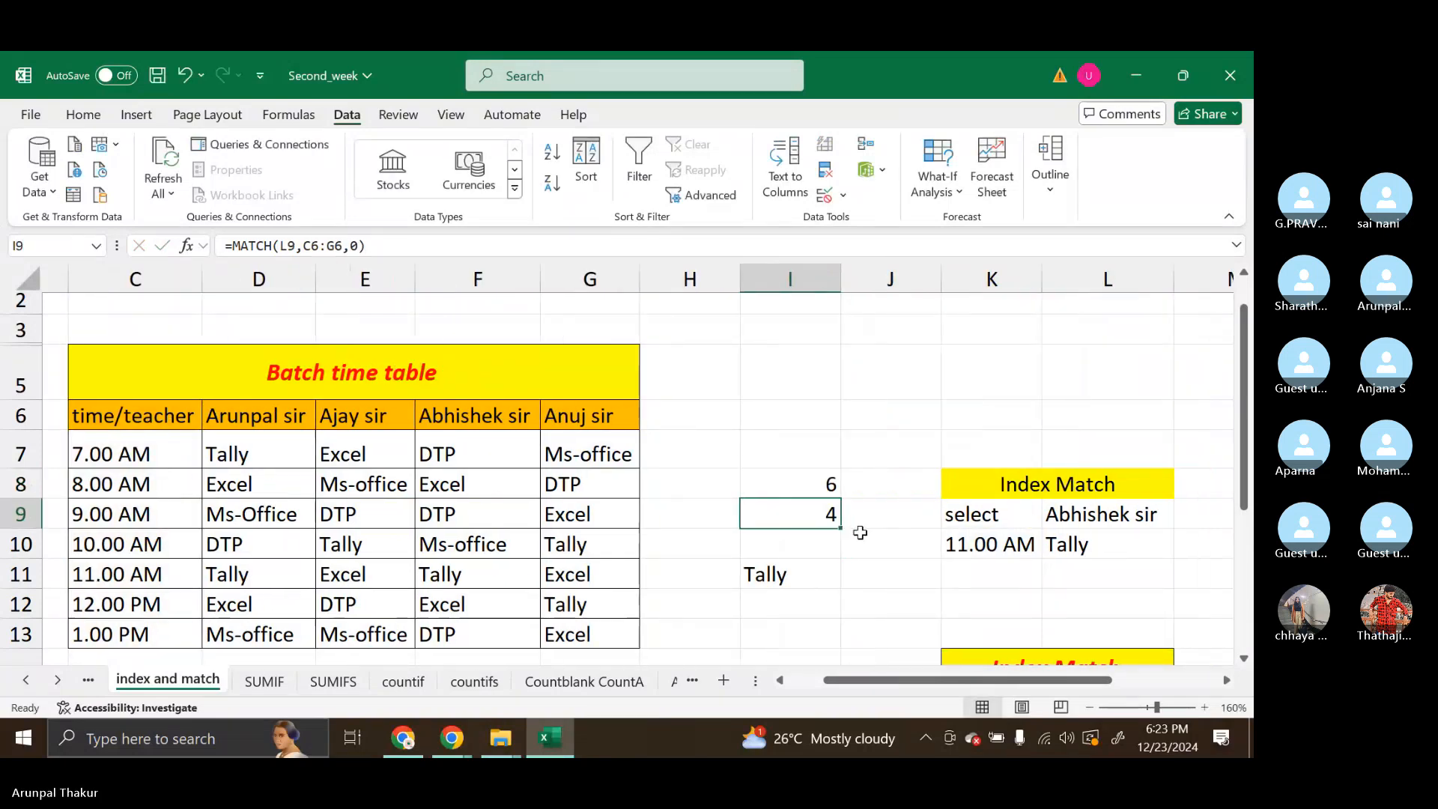
pyautogui.click(795, 490)
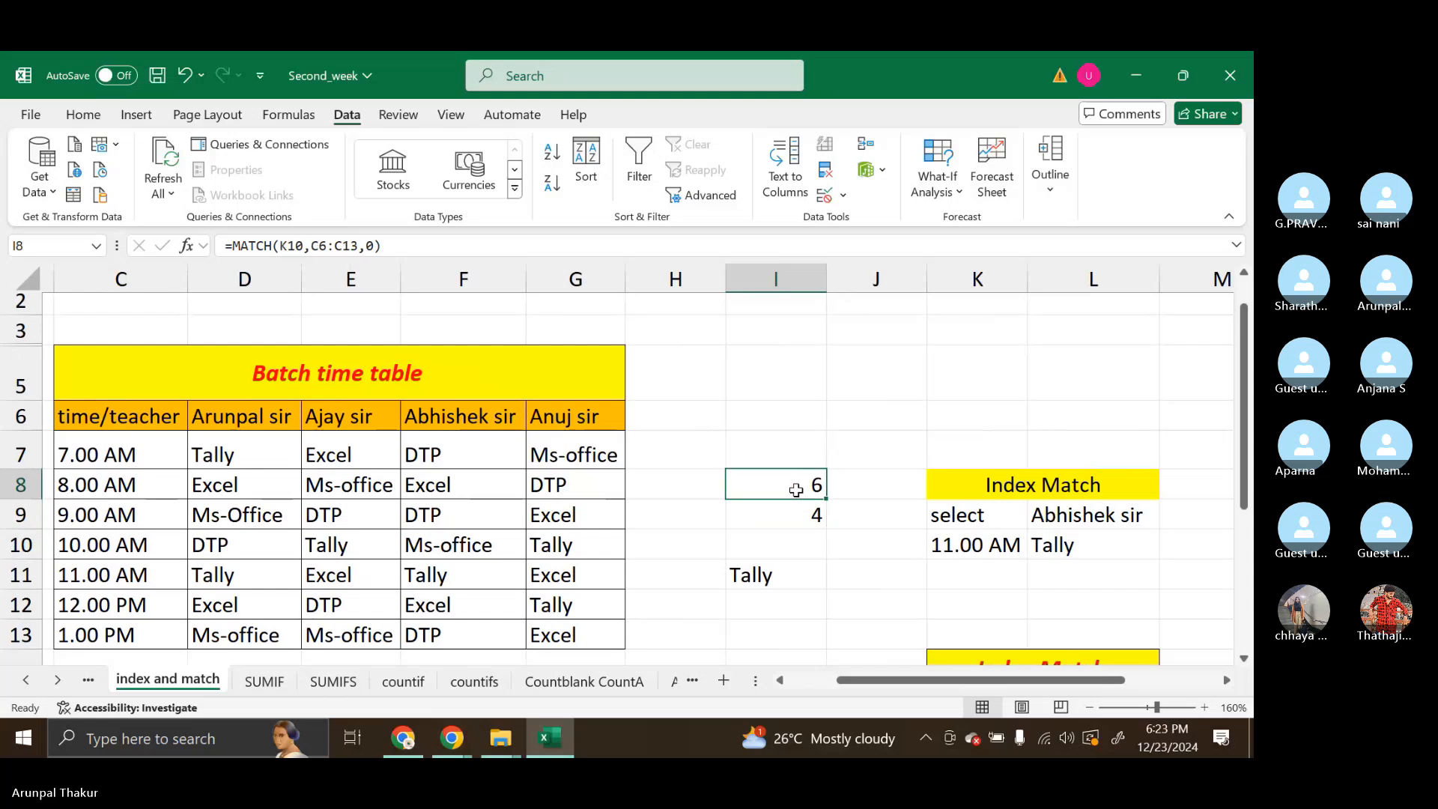
pyautogui.doubleClick(796, 491)
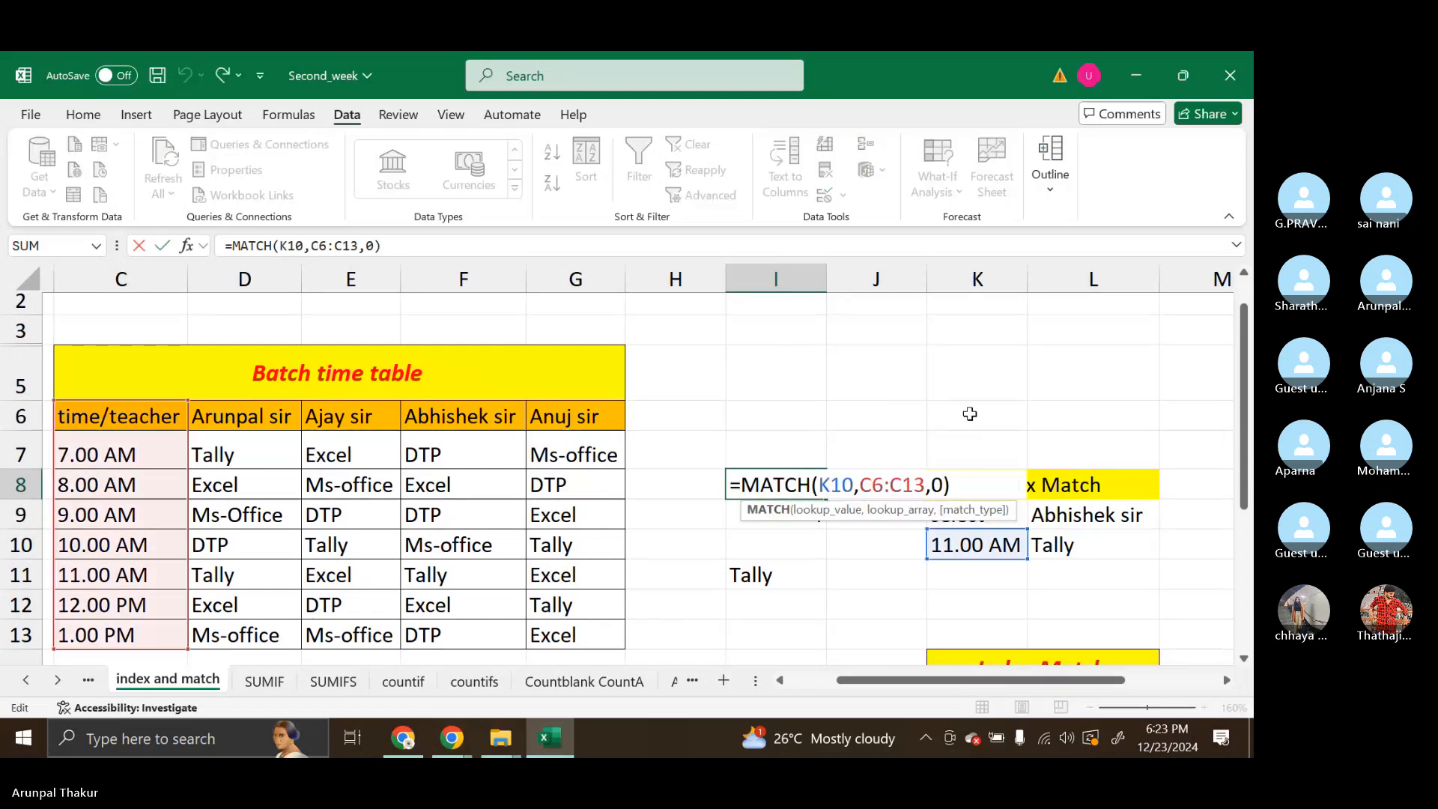
pyautogui.click(967, 478)
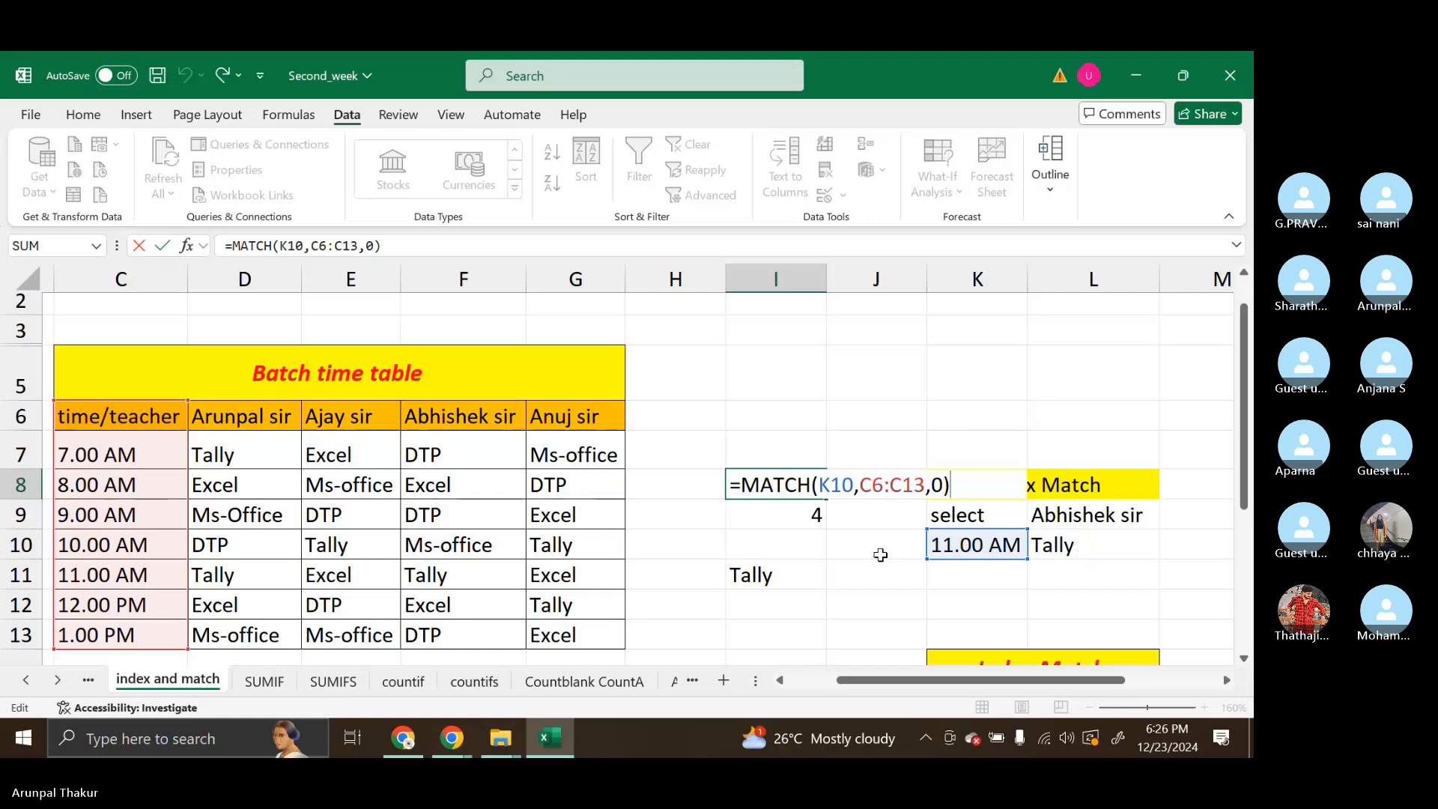
pyautogui.press('Return')
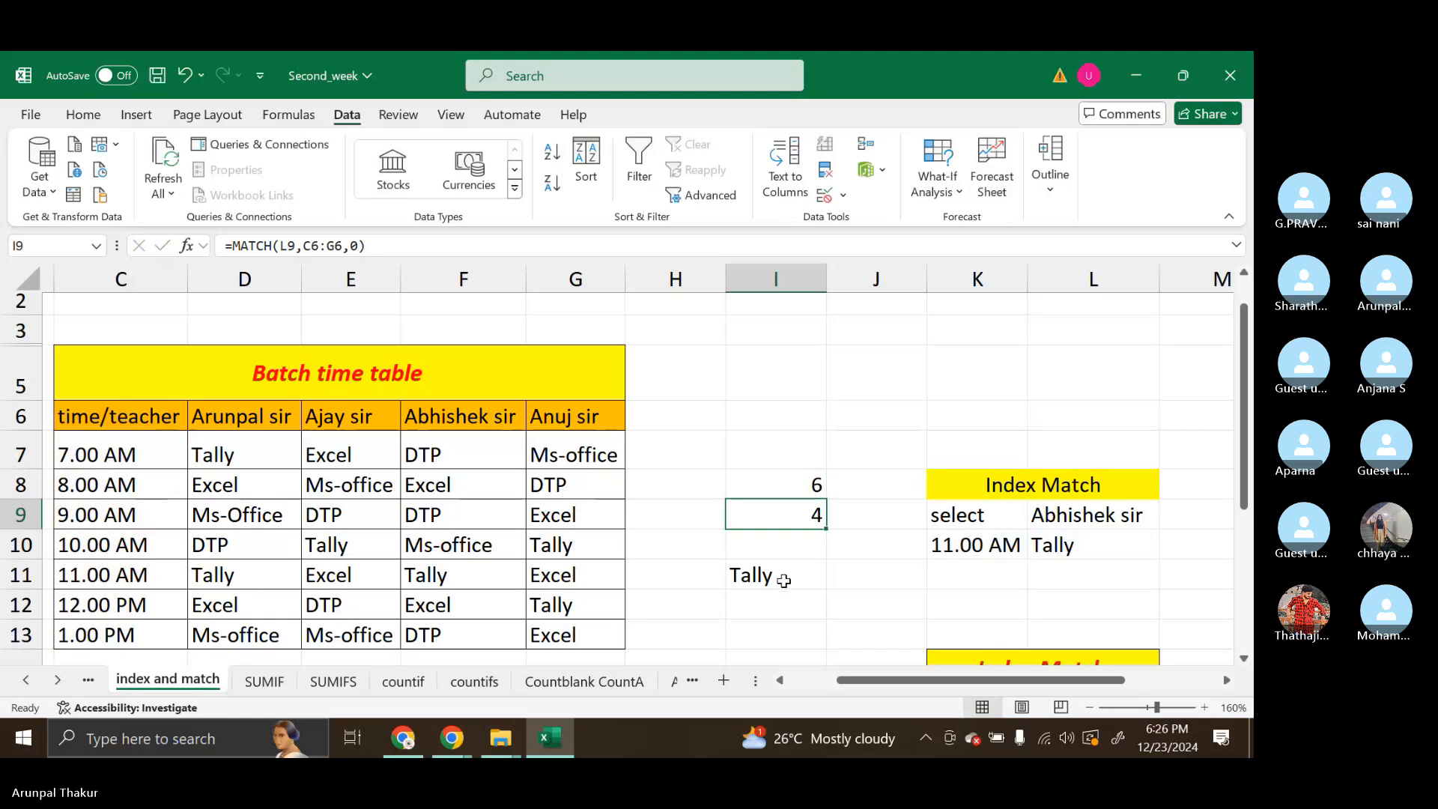
pyautogui.click(776, 480)
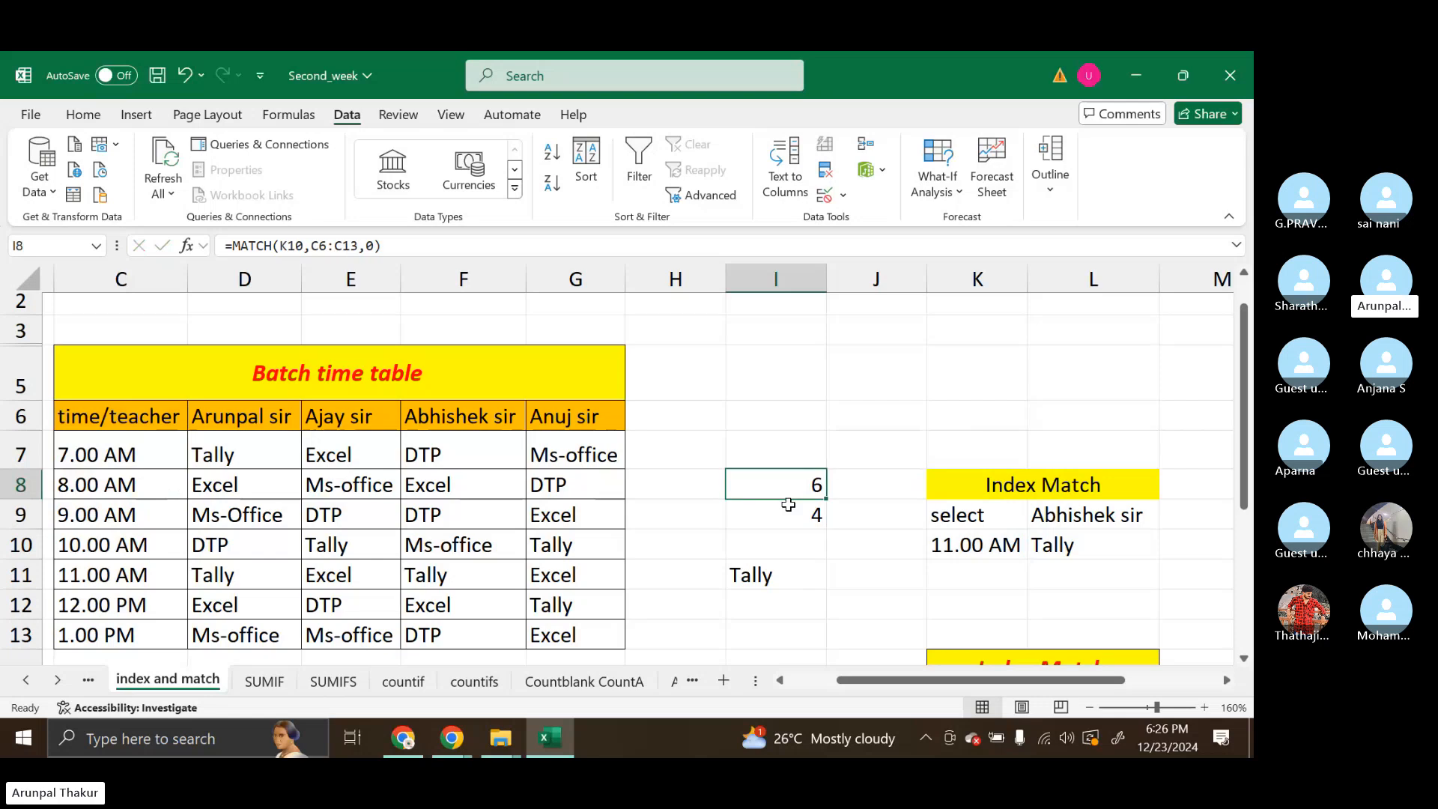
pyautogui.moveTo(776, 480); pyautogui.dragTo(793, 515)
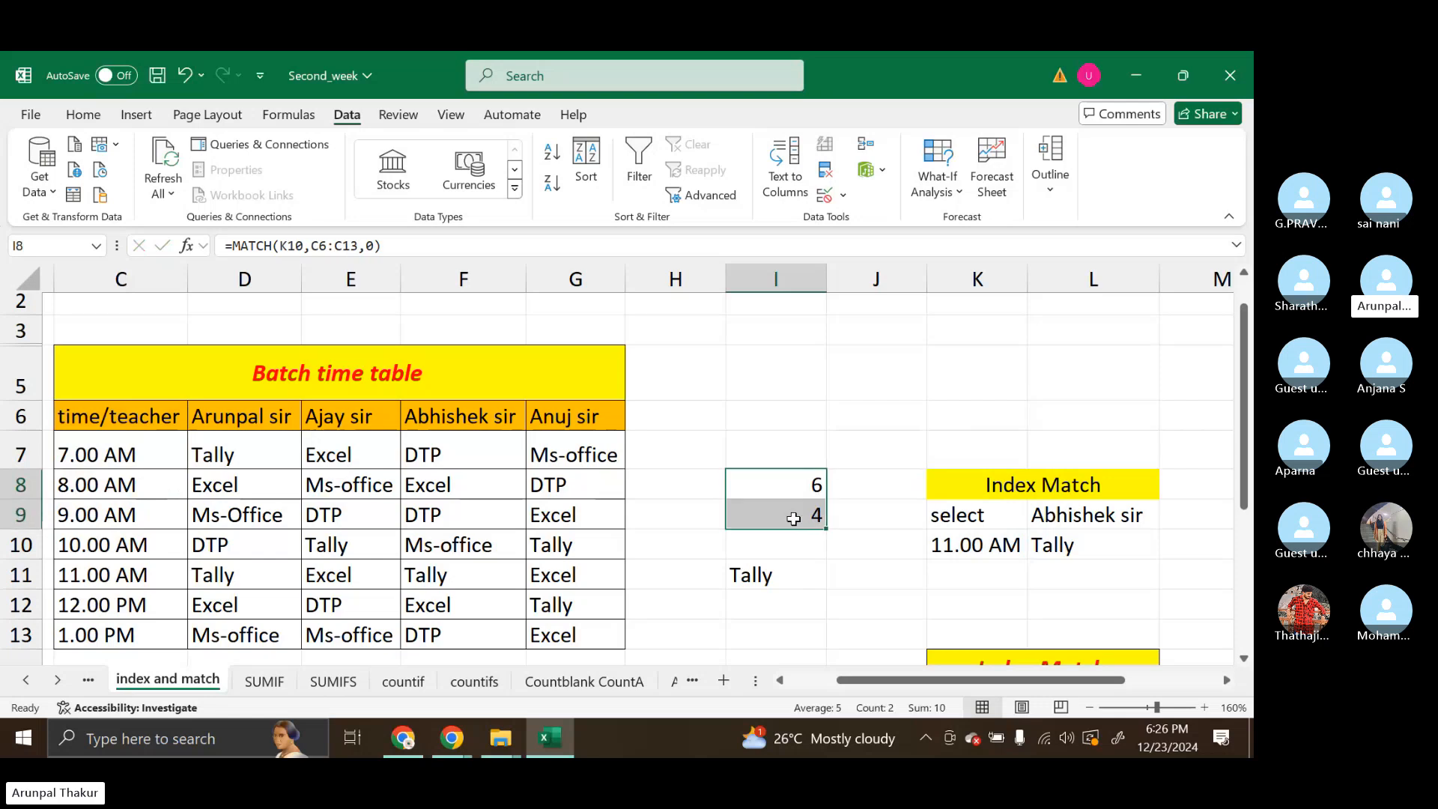
pyautogui.click(773, 571)
pyautogui.click(1107, 539)
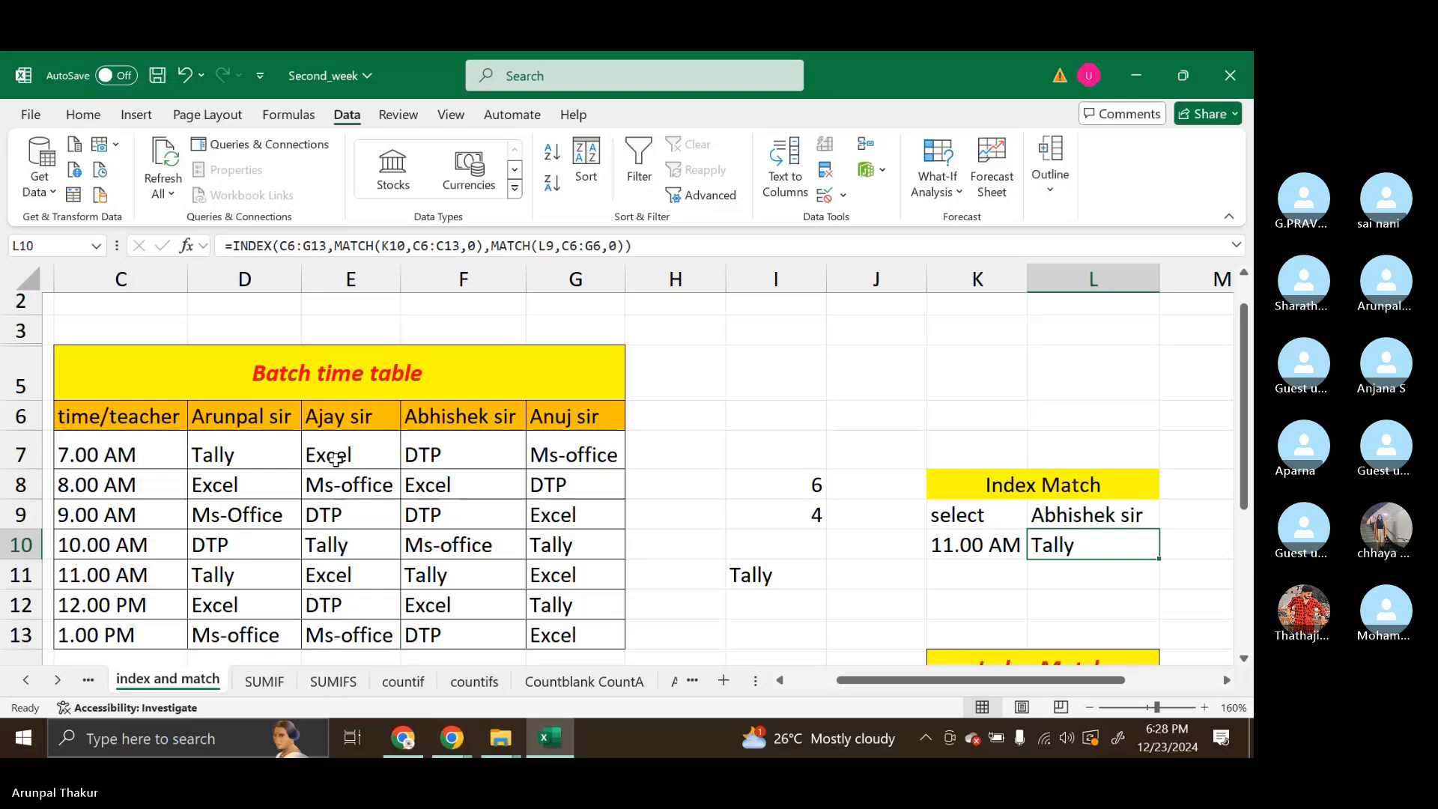
# Copy the batch timetable range C6:G13 and switch to the Skype call in Chrome
pyautogui.scroll(-1, 135, 442)
pyautogui.moveTo(120, 401); pyautogui.dragTo(589, 605)
pyautogui.hotkey('ctrl', 'c')
pyautogui.click(452, 737)
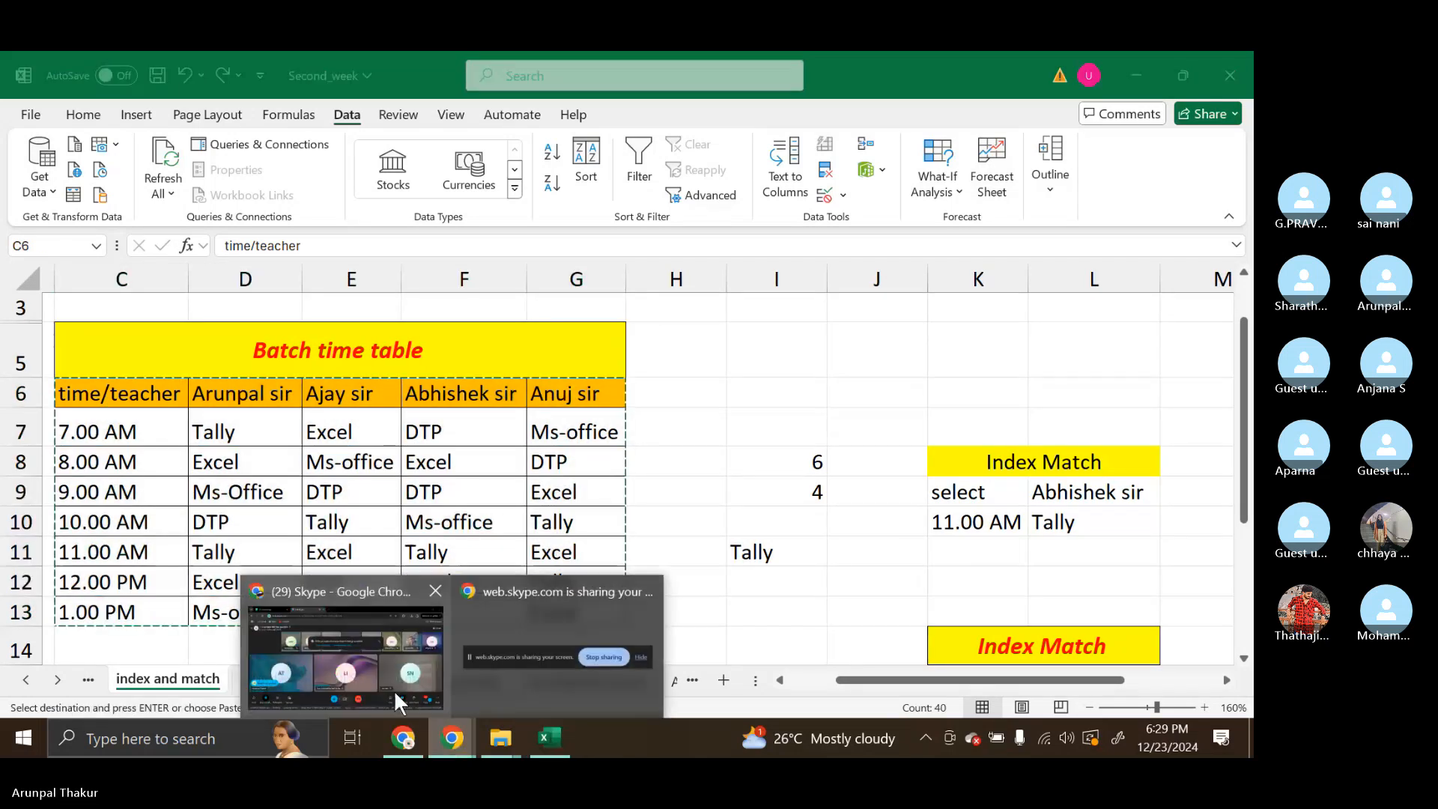
pyautogui.click(396, 702)
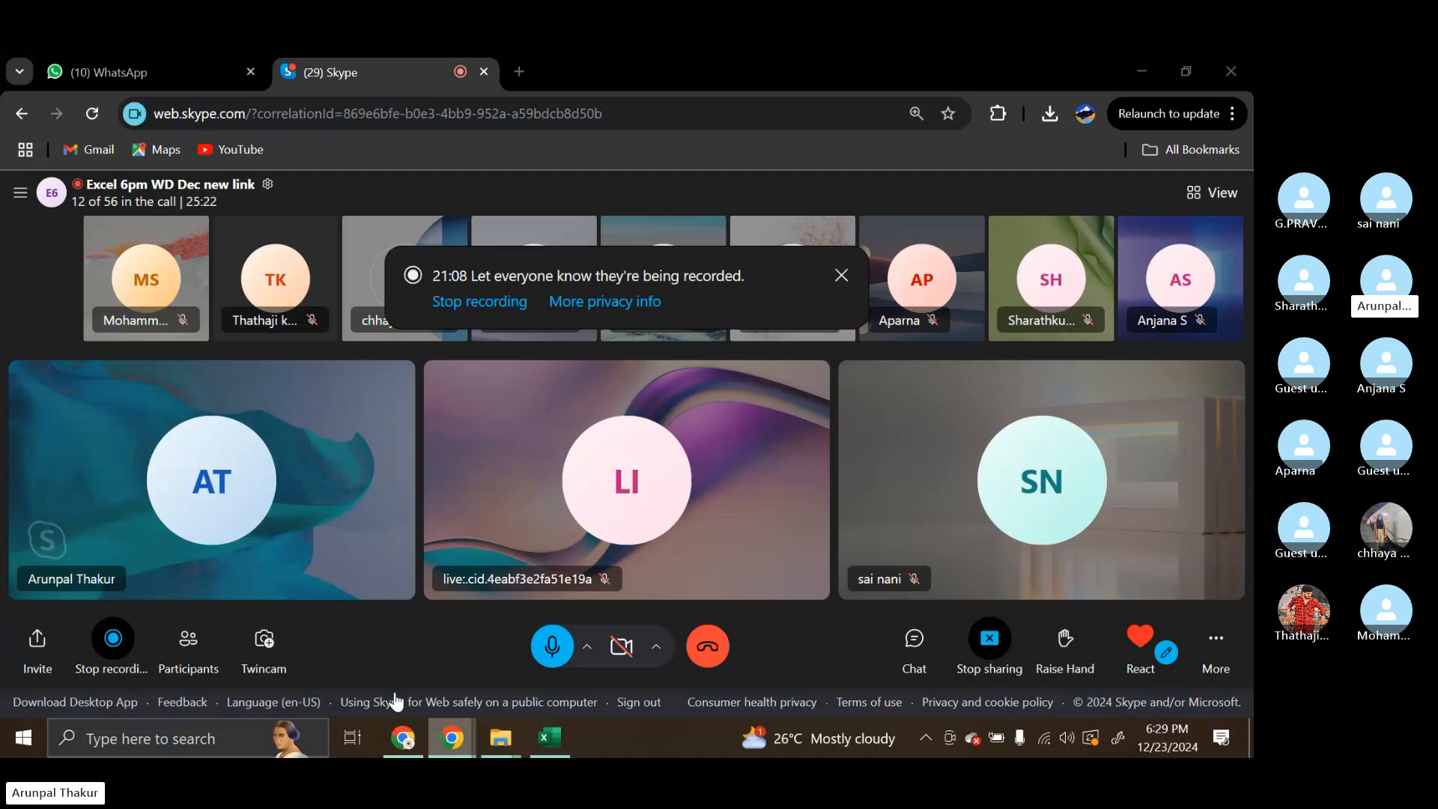
# Open the call's chat and send the copied timetable as a message
pyautogui.click(908, 653)
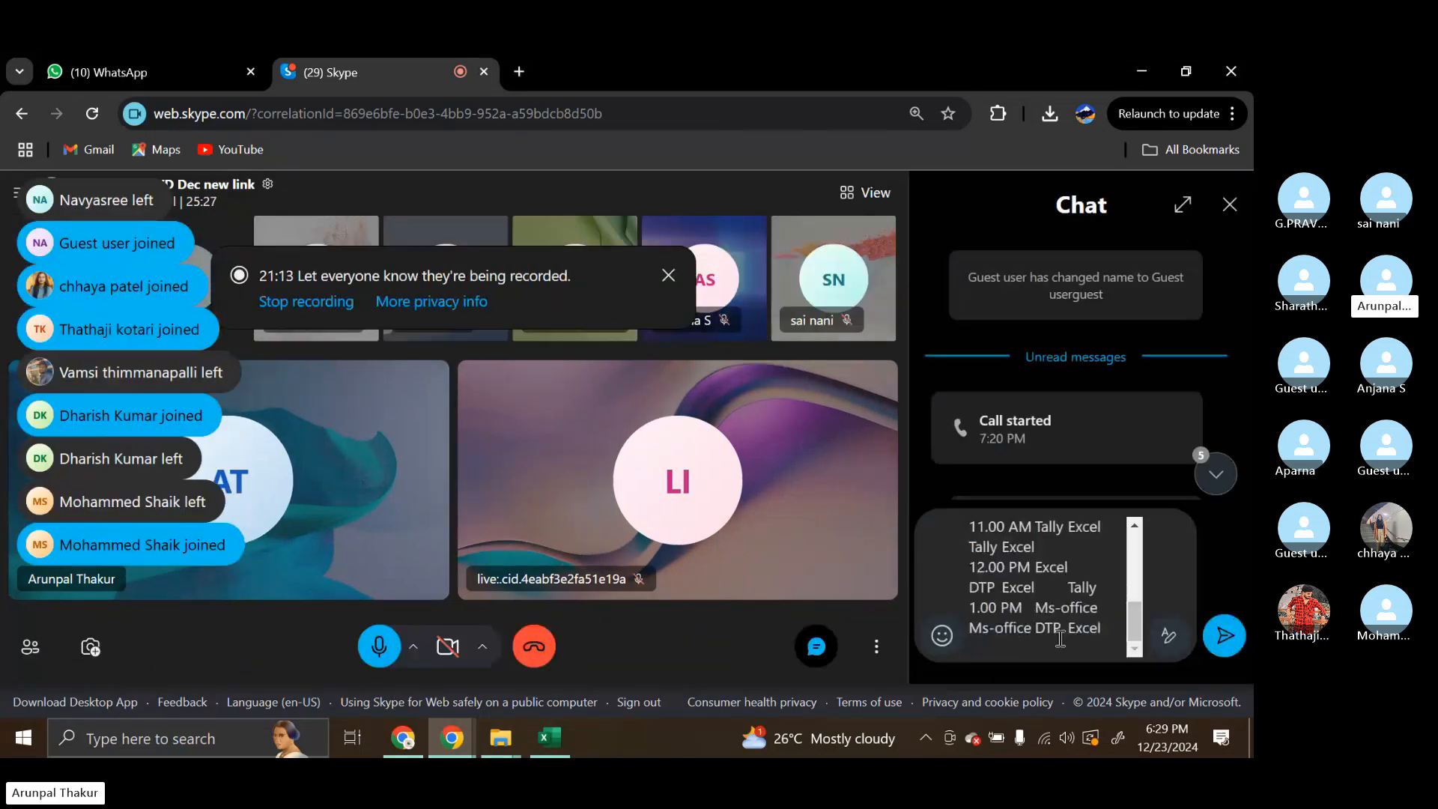
pyautogui.hotkey('ctrl', 'a')
pyautogui.press('BackSpace')
pyautogui.scroll(-5, 1072, 547)
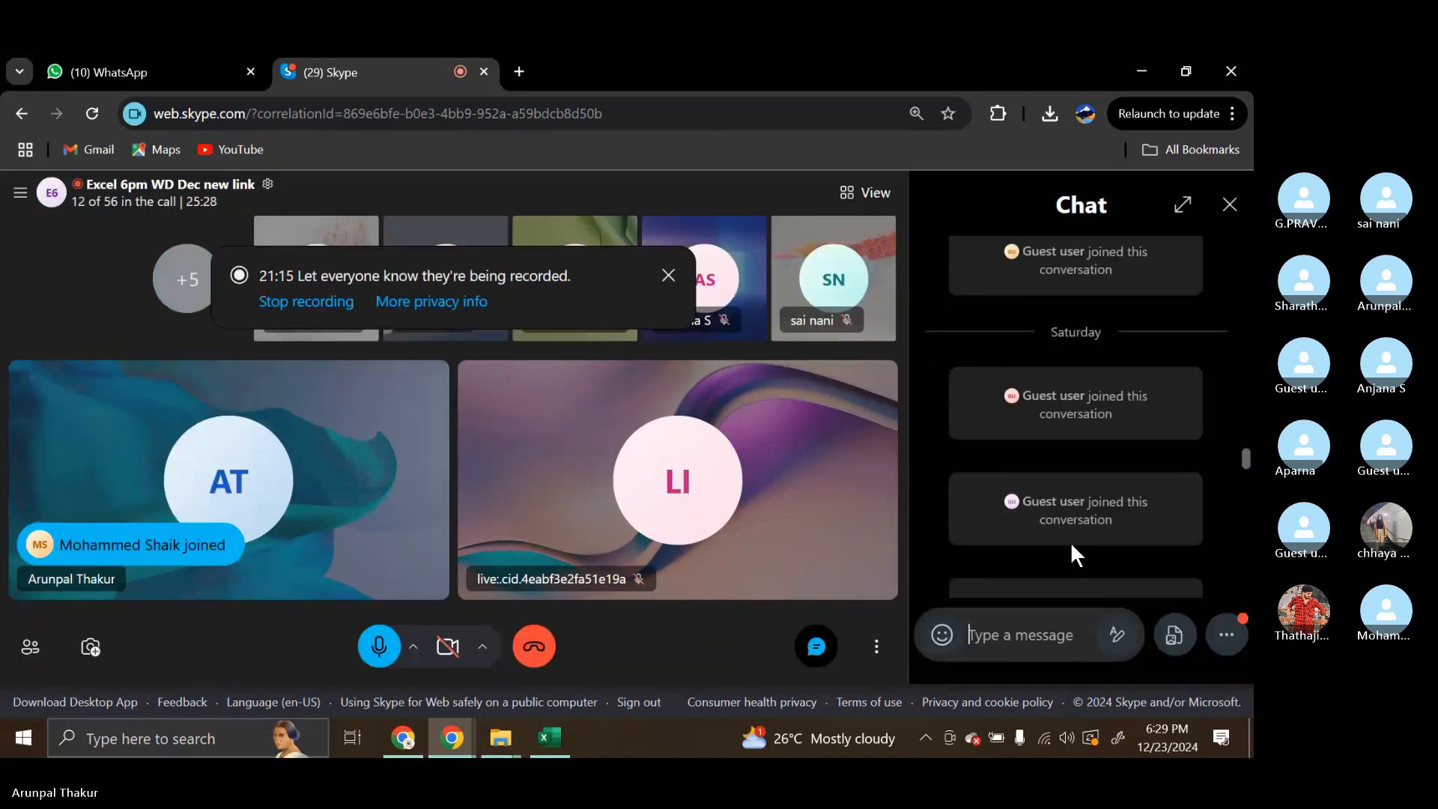
pyautogui.scroll(-6, 1072, 547)
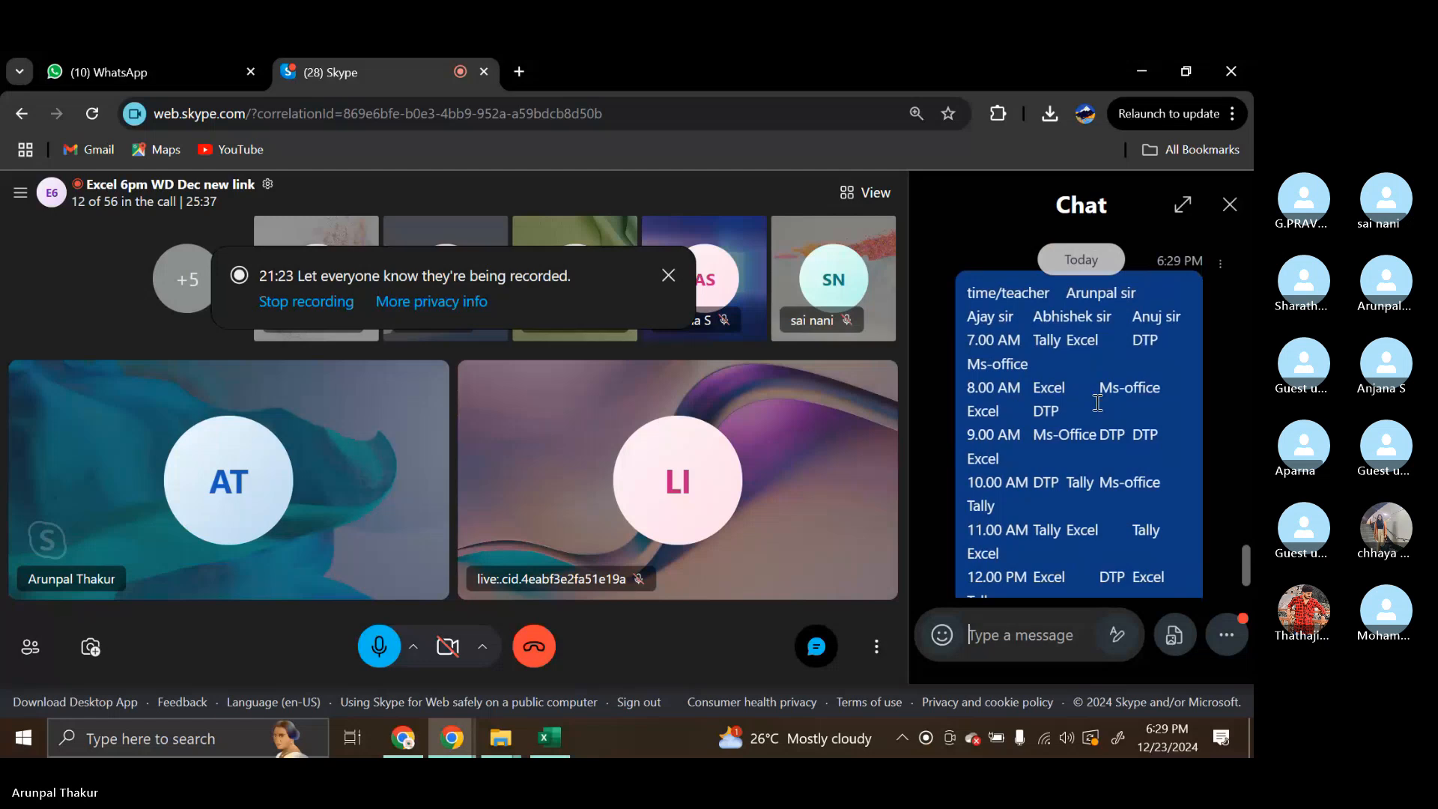
pyautogui.scroll(-1, 1098, 403)
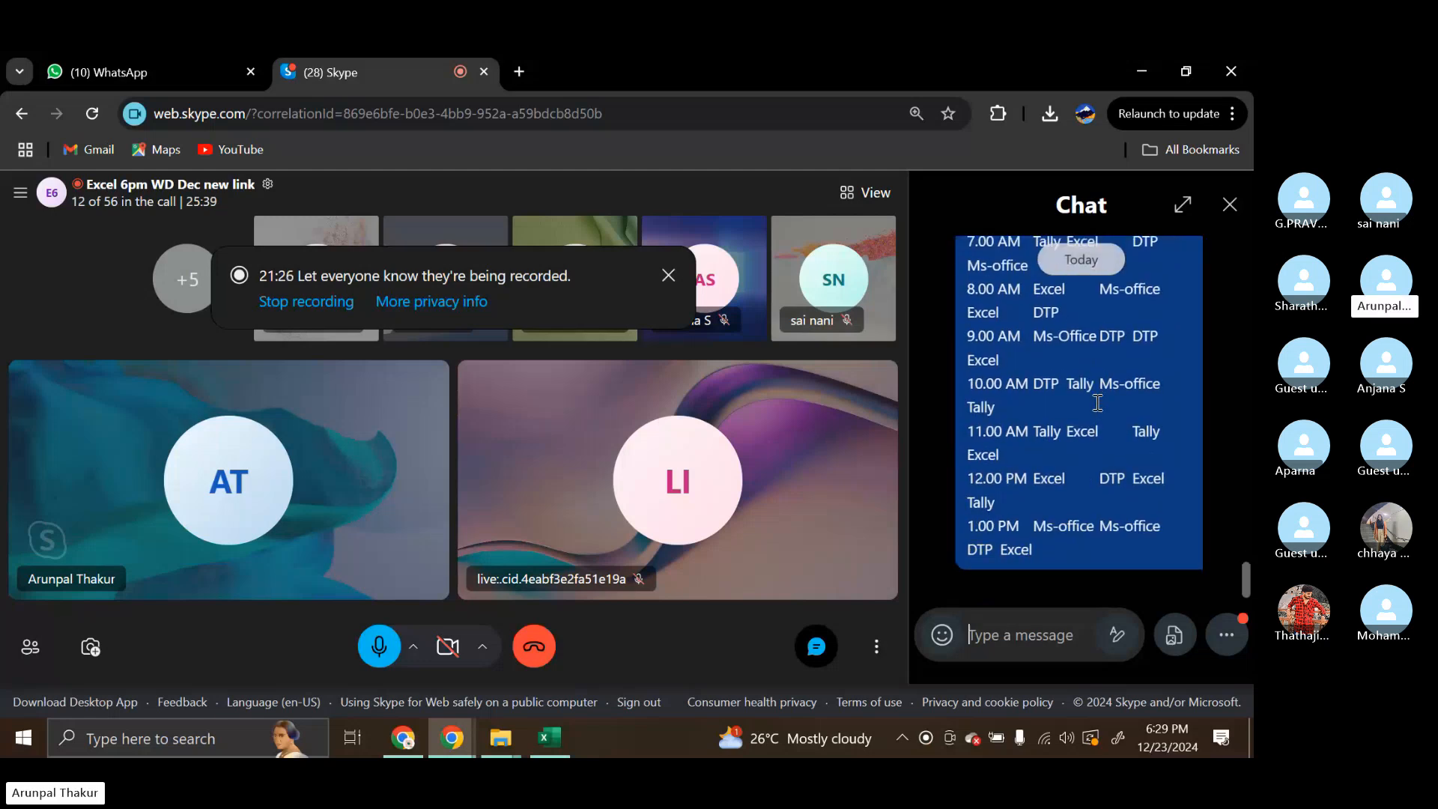
# Copy the entire timetable message from the chat and paste it into the Excel index and match sheet at C21
pyautogui.scroll(1, 1099, 403)
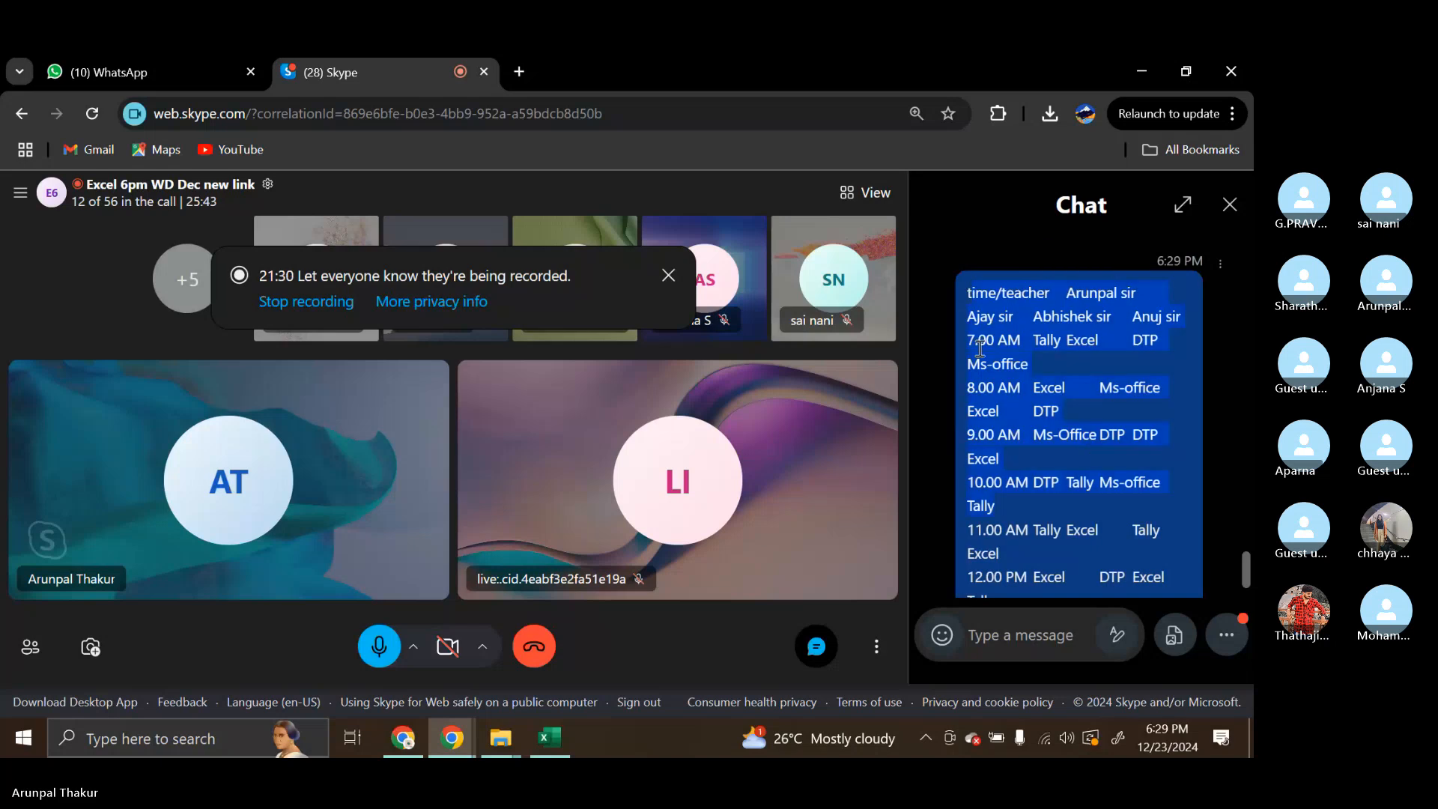
pyautogui.moveTo(964, 294); pyautogui.dragTo(1045, 555)
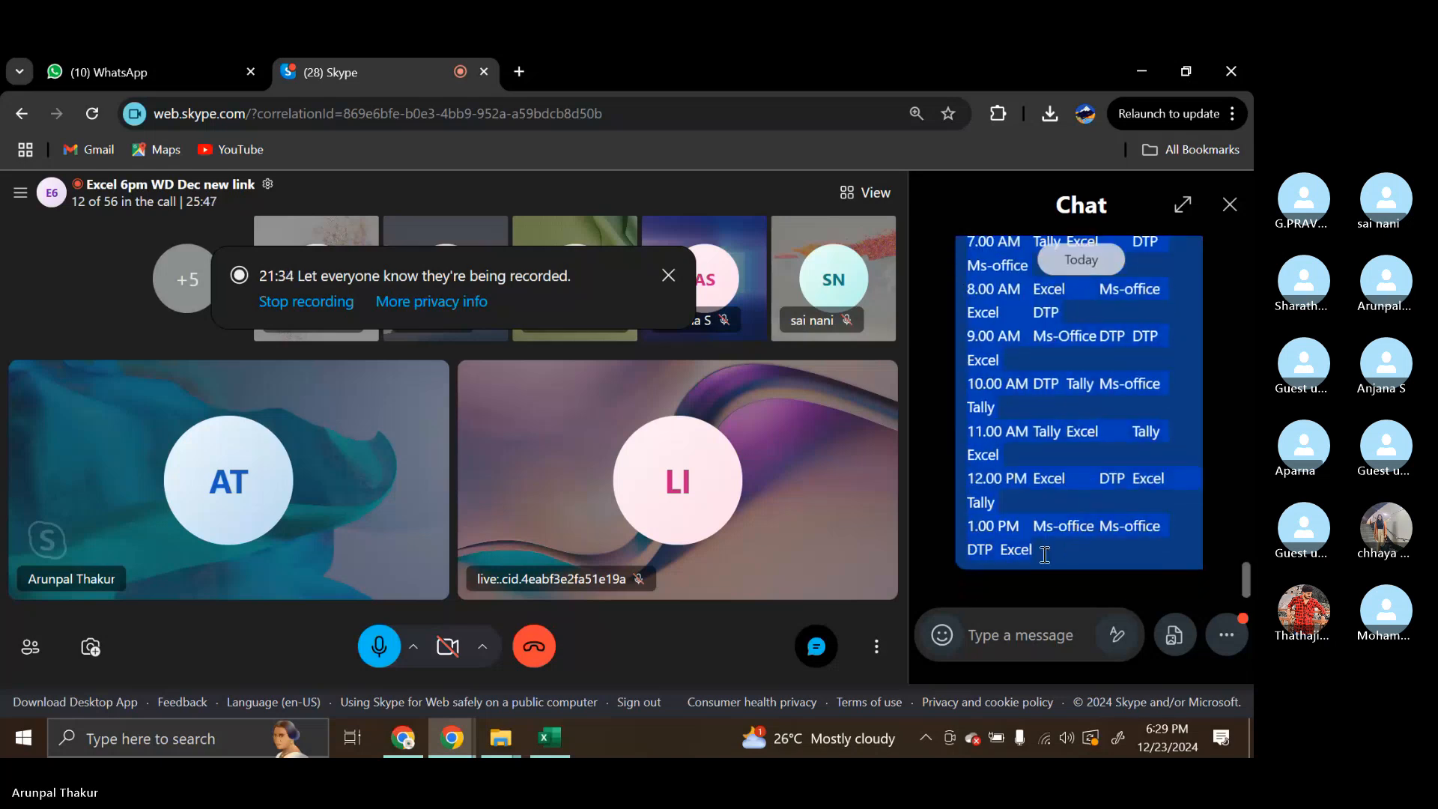
pyautogui.click(550, 738)
pyautogui.scroll(-4, 544, 605)
pyautogui.scroll(-1, 147, 465)
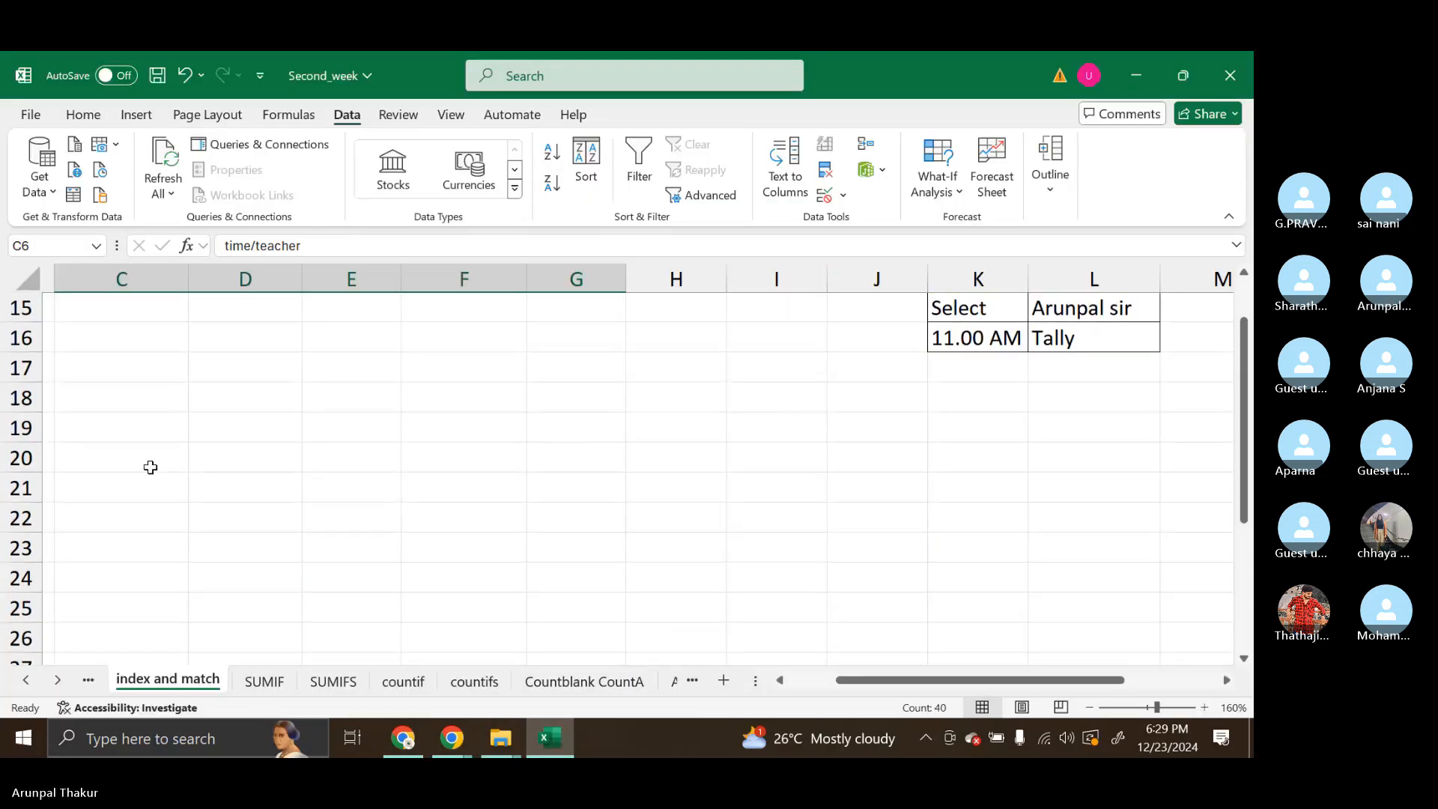
pyautogui.click(147, 477)
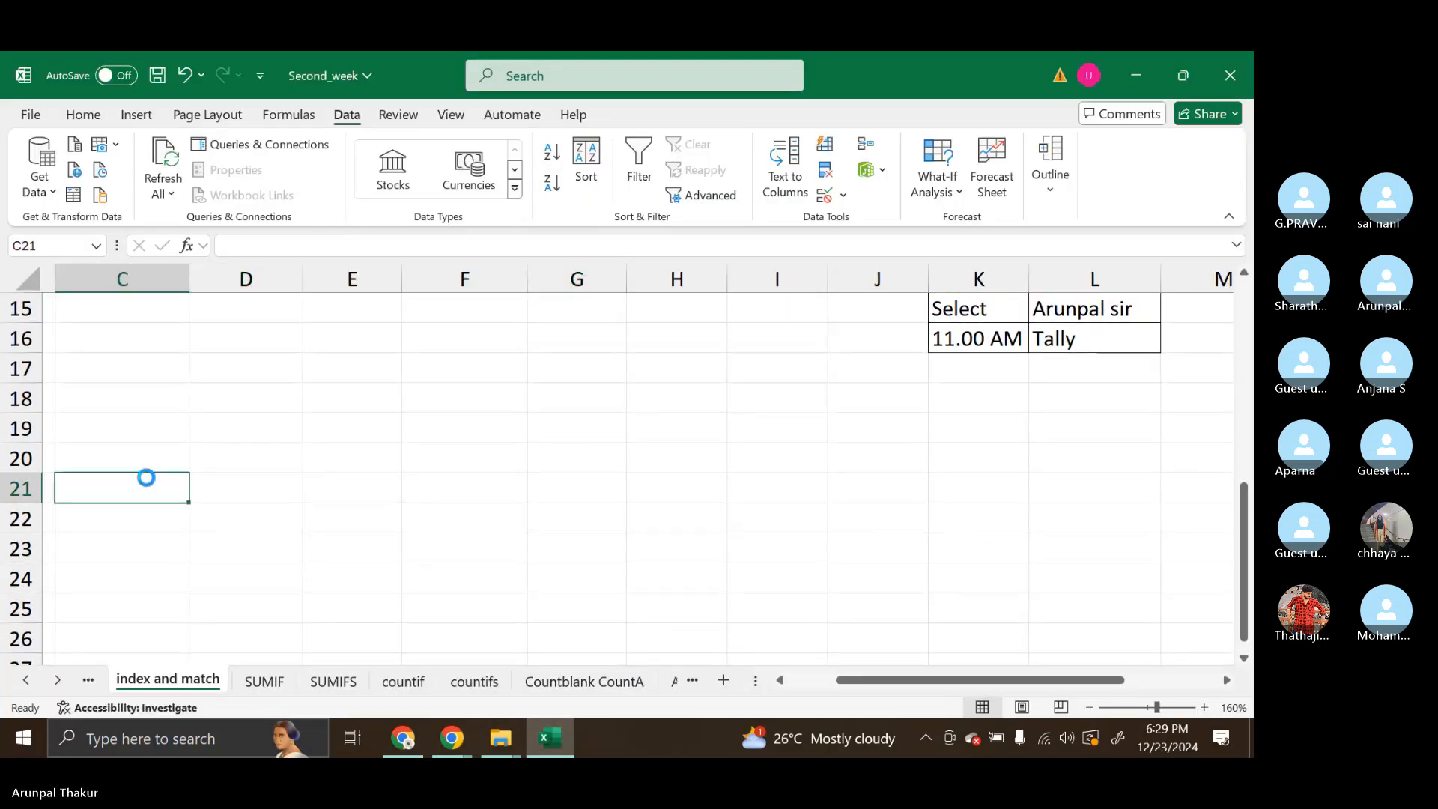
pyautogui.hotkey('ctrl', 'v')
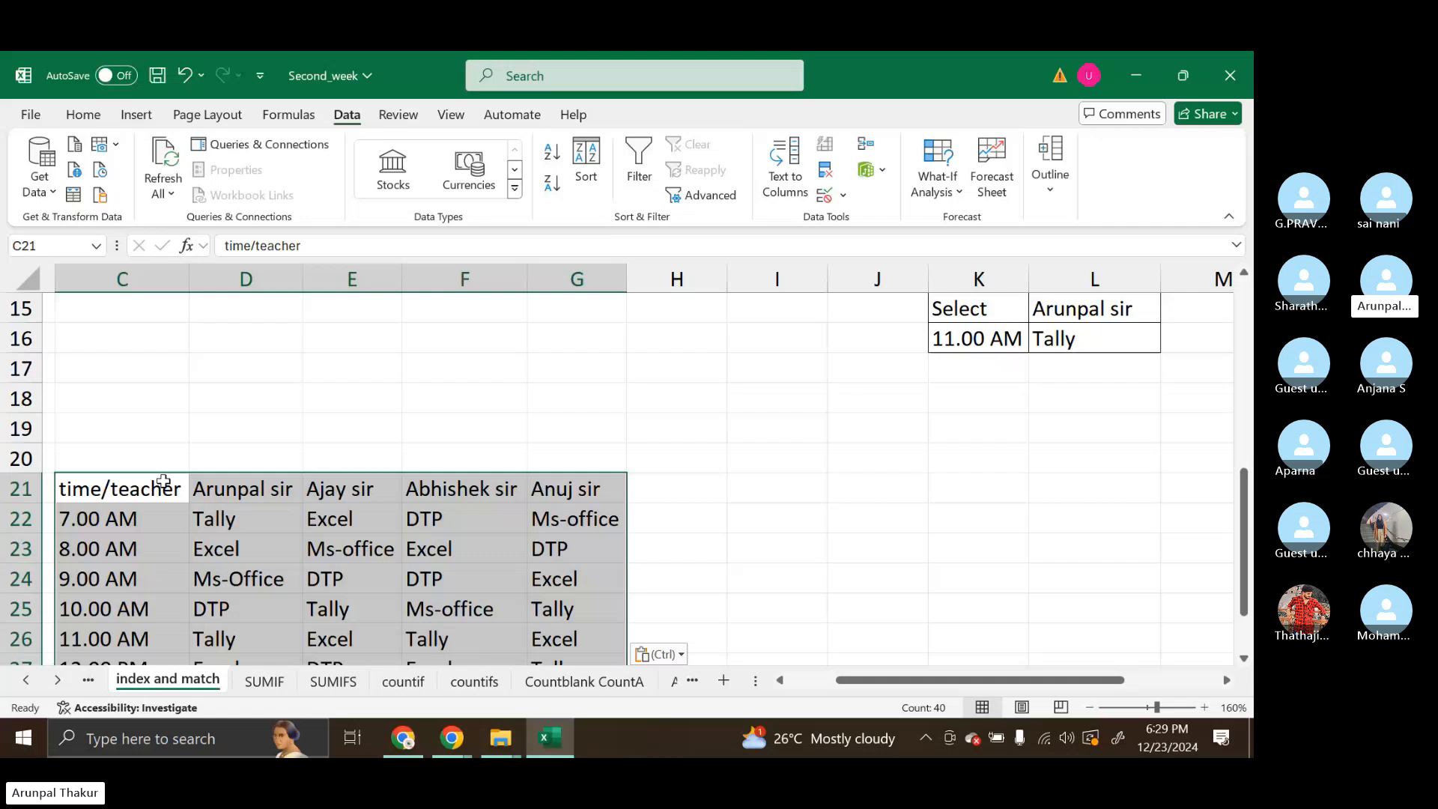
pyautogui.scroll(-1, 307, 487)
pyautogui.scroll(1, 305, 494)
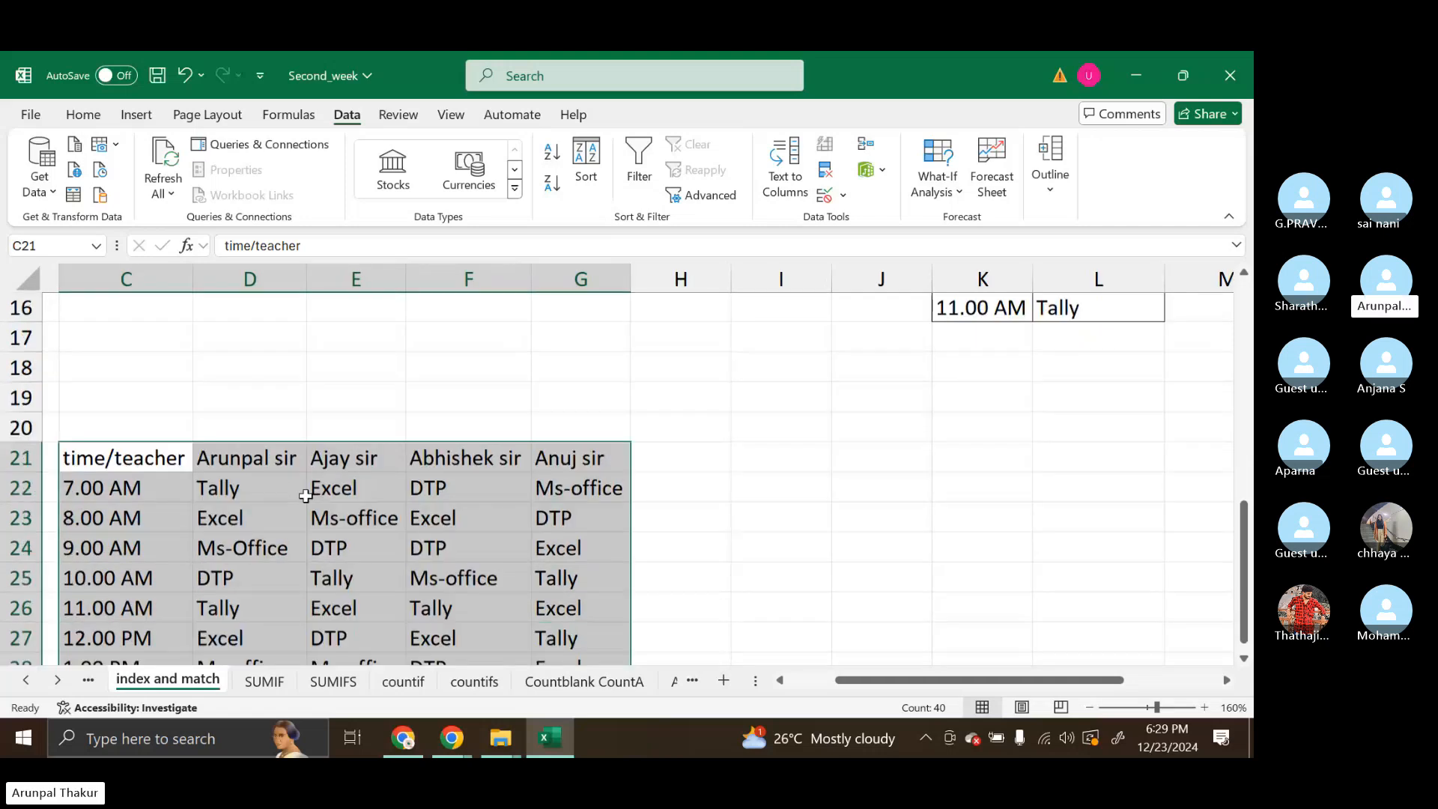
# Return to the Skype call, look over the sent timetable message, and close the chat
pyautogui.click(469, 734)
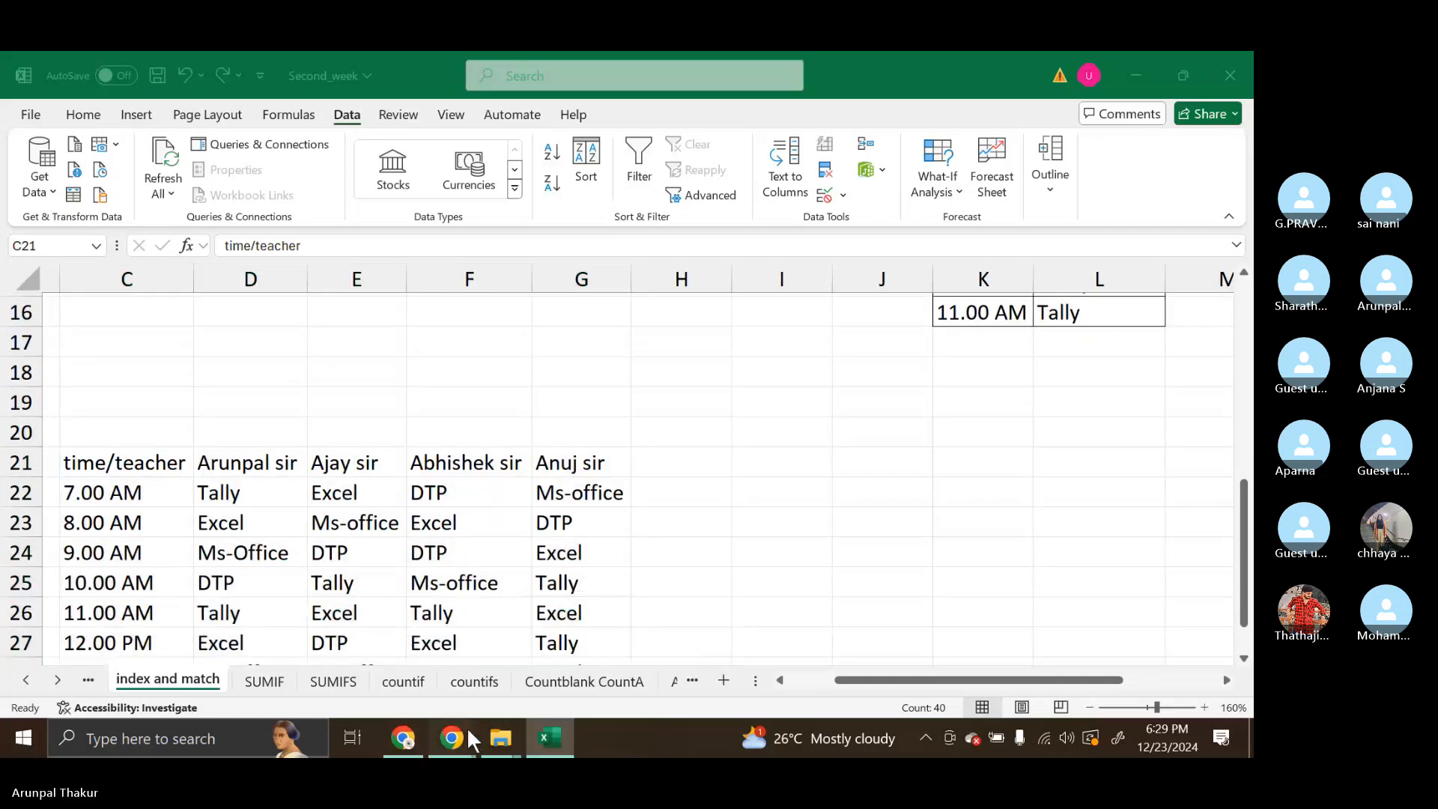
pyautogui.click(406, 638)
pyautogui.scroll(2, 1116, 455)
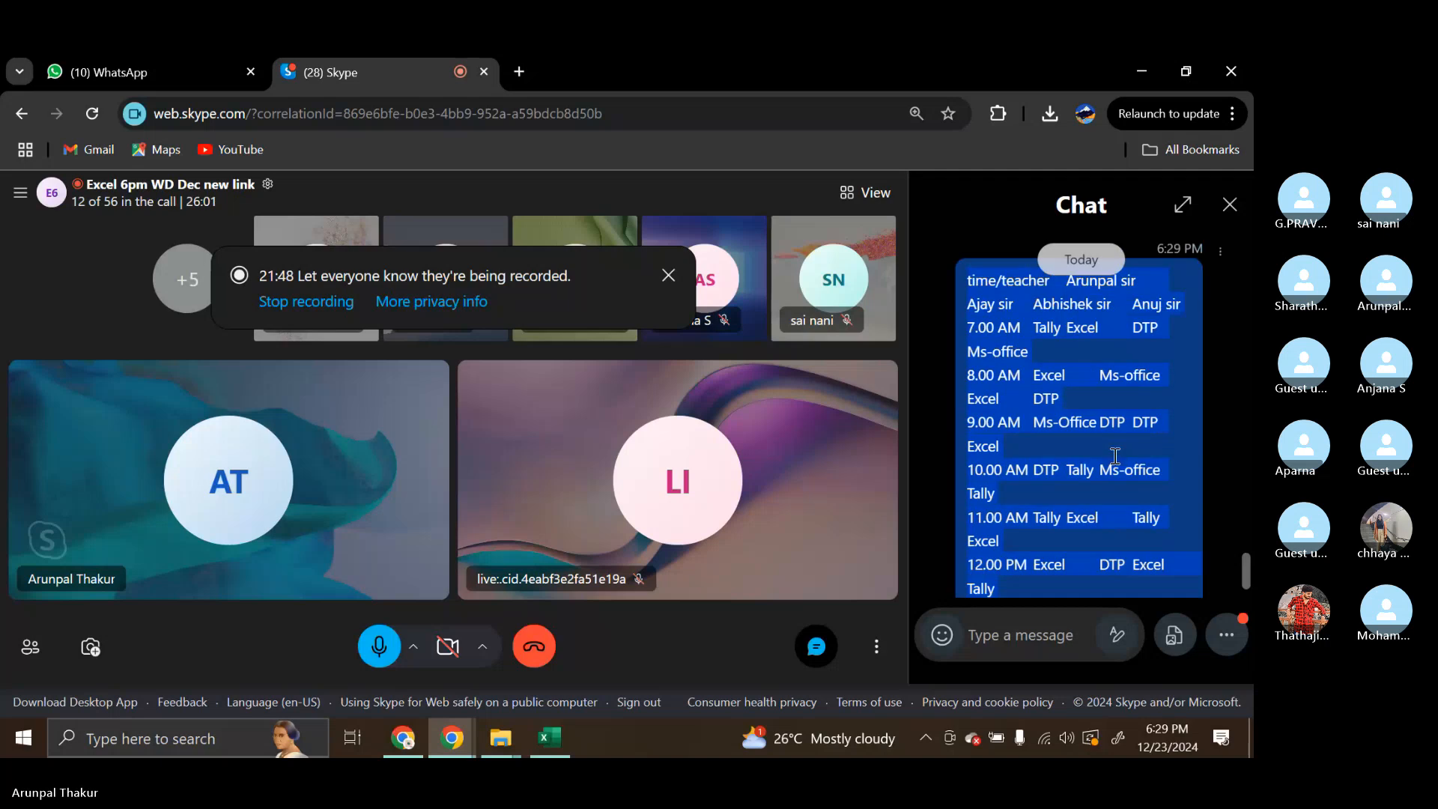
pyautogui.scroll(-1, 1116, 456)
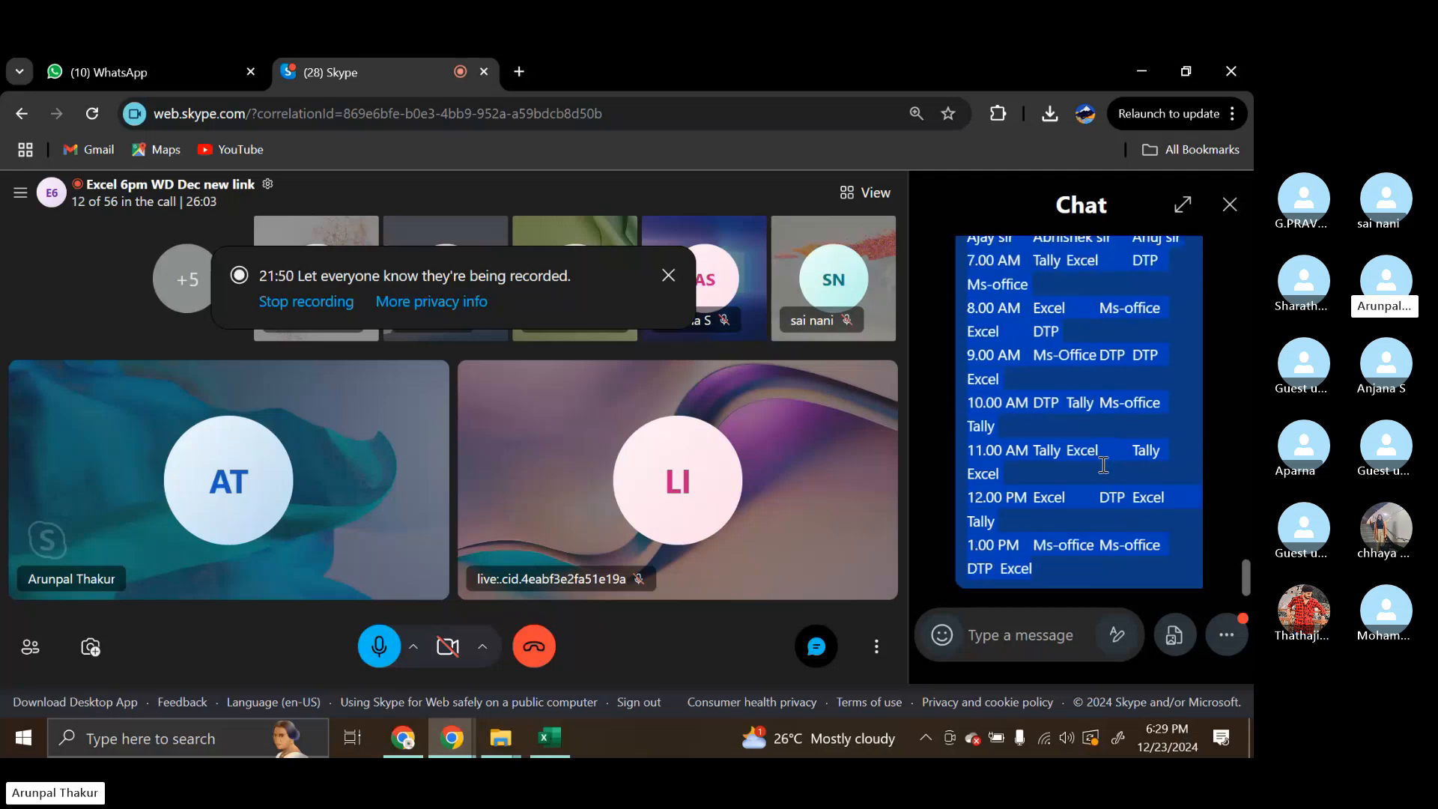
pyautogui.scroll(1, 1208, 241)
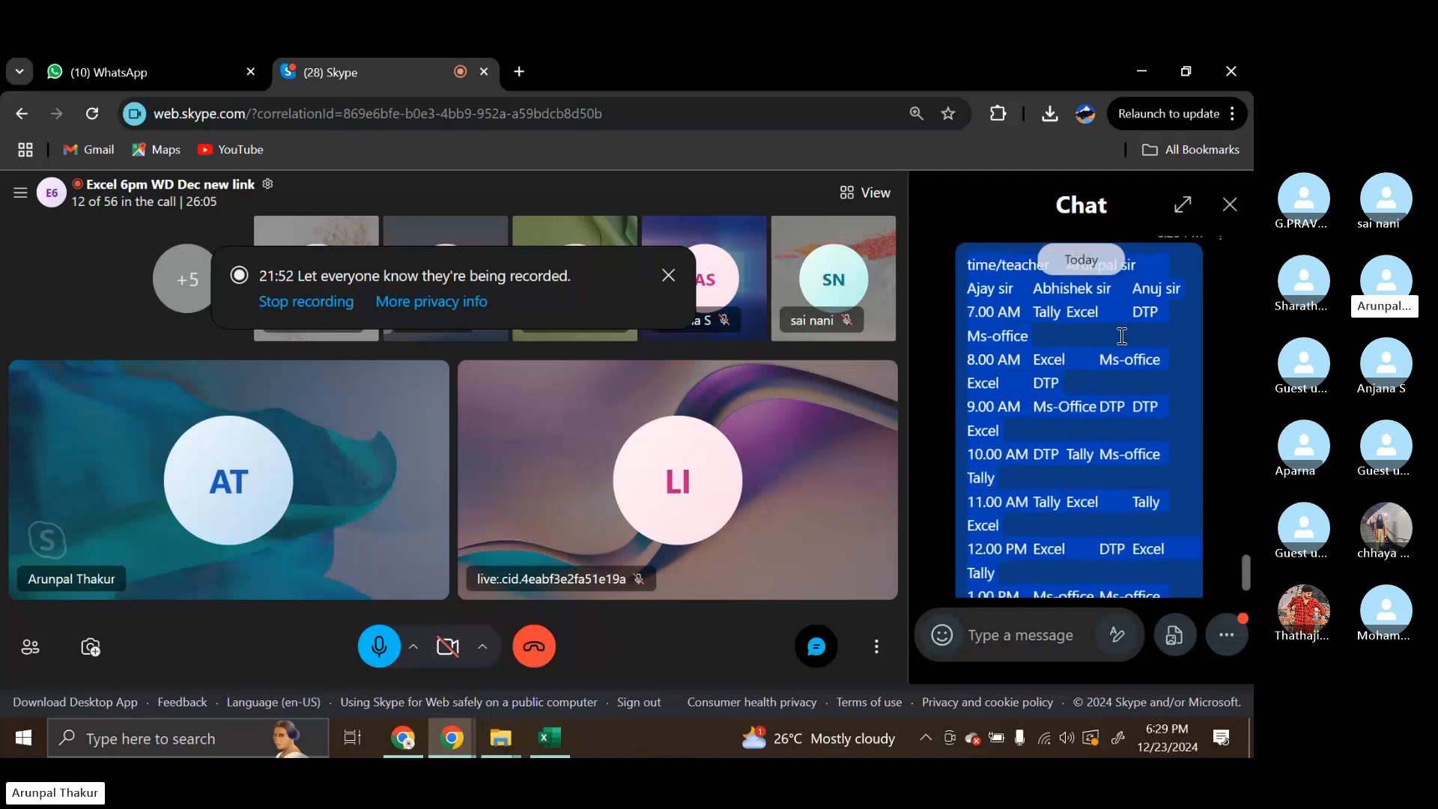
pyautogui.click(1230, 204)
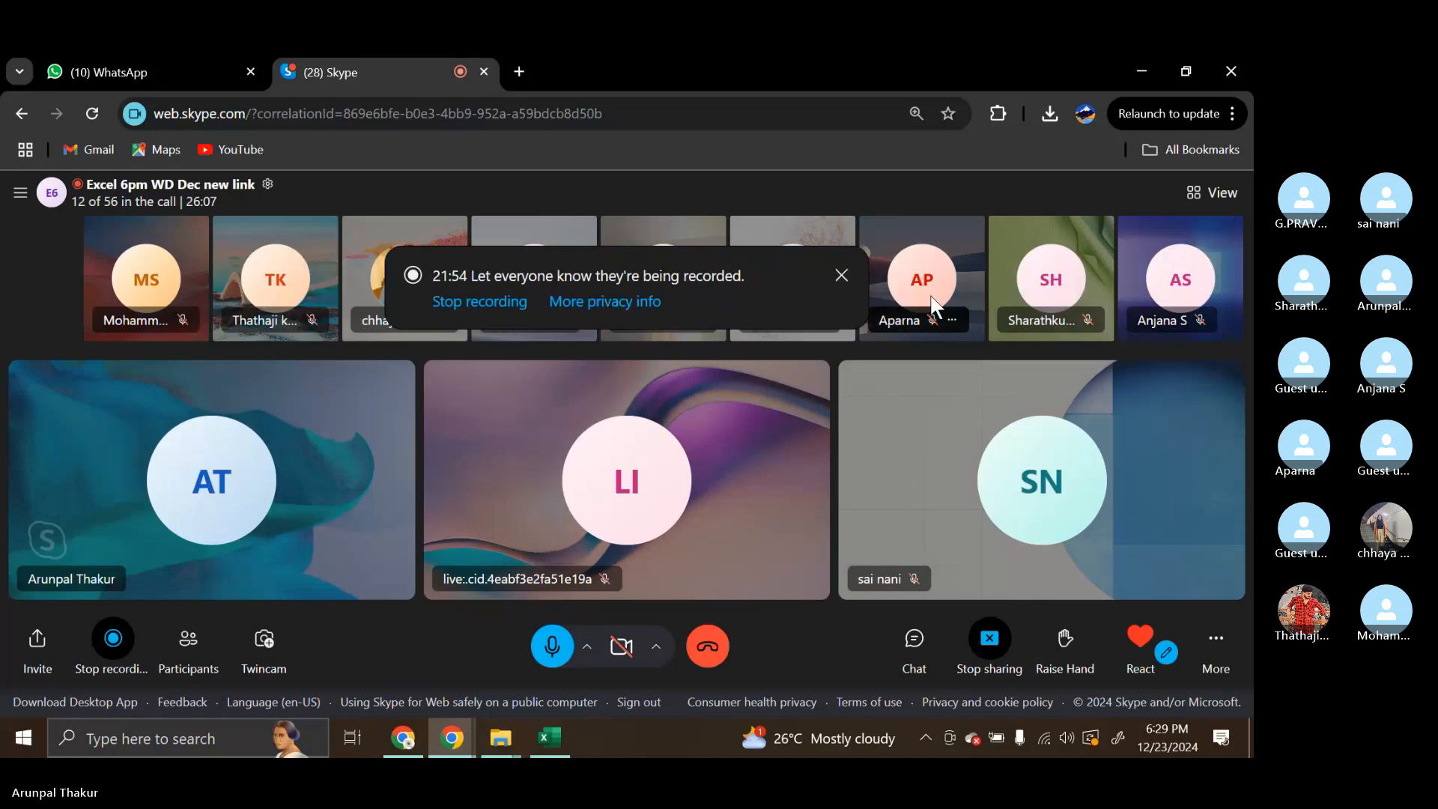
# Switch back to Excel and delete the pasted timetable copy in C21:G28
pyautogui.click(535, 732)
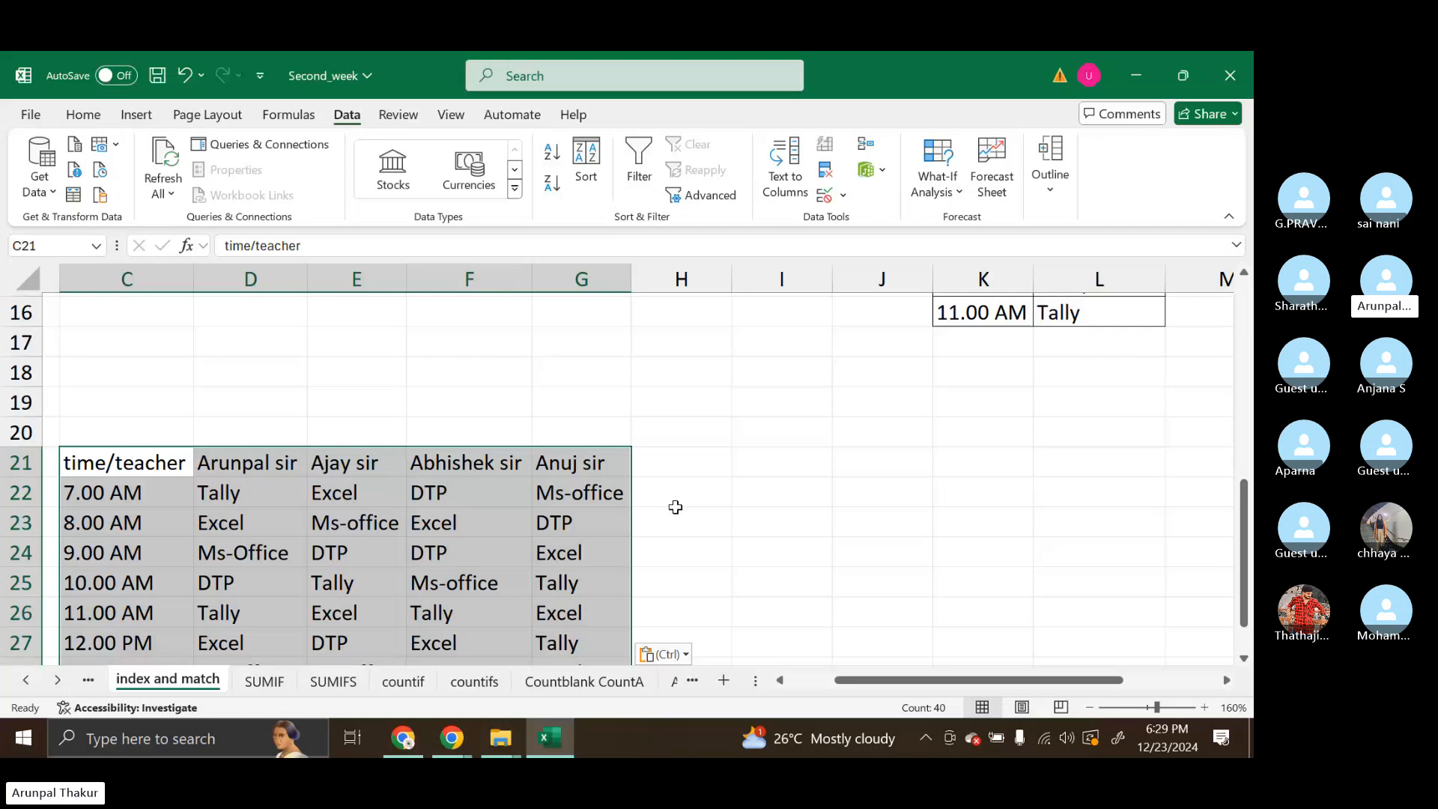
pyautogui.scroll(-2, 675, 507)
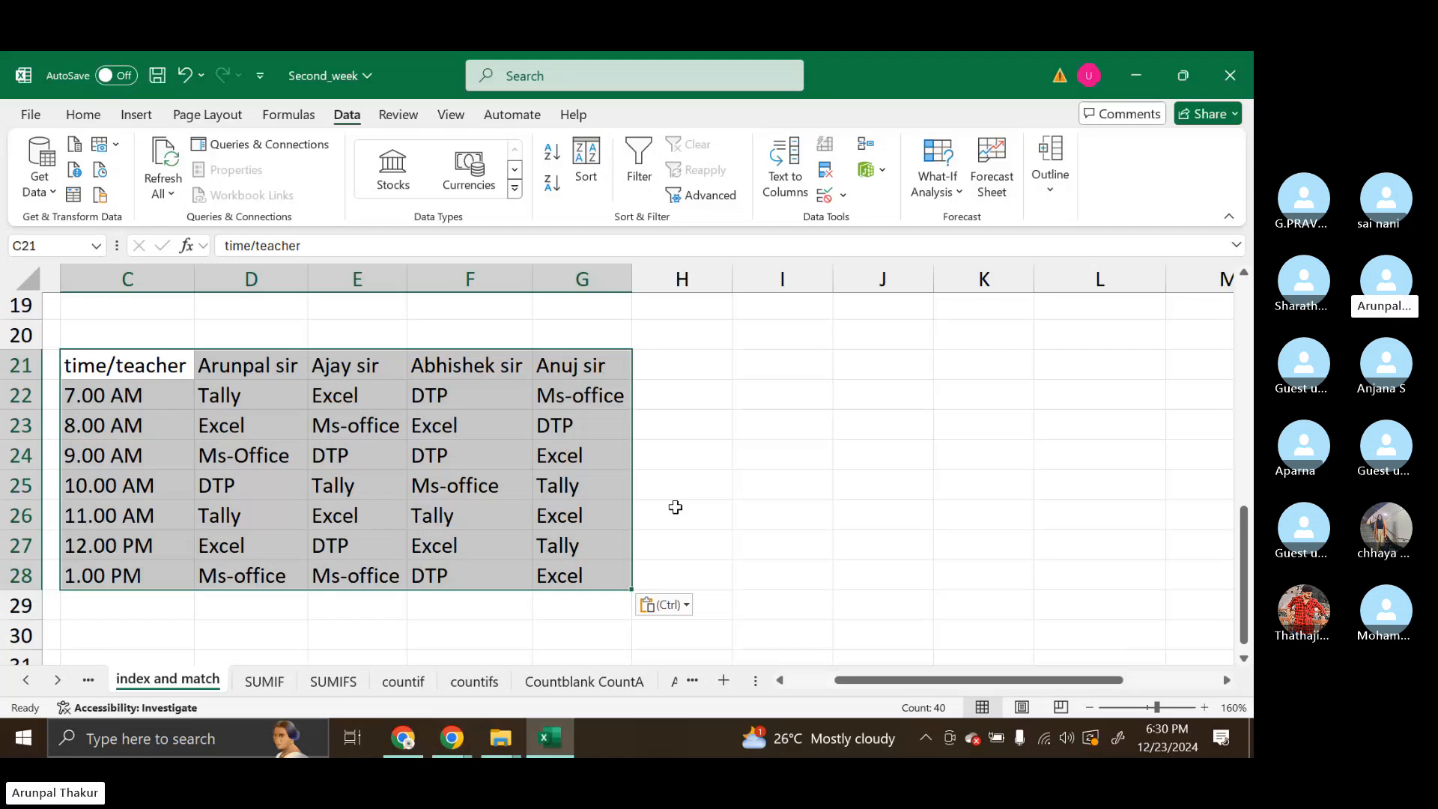
pyautogui.press('Delete')
pyautogui.scroll(5, 675, 507)
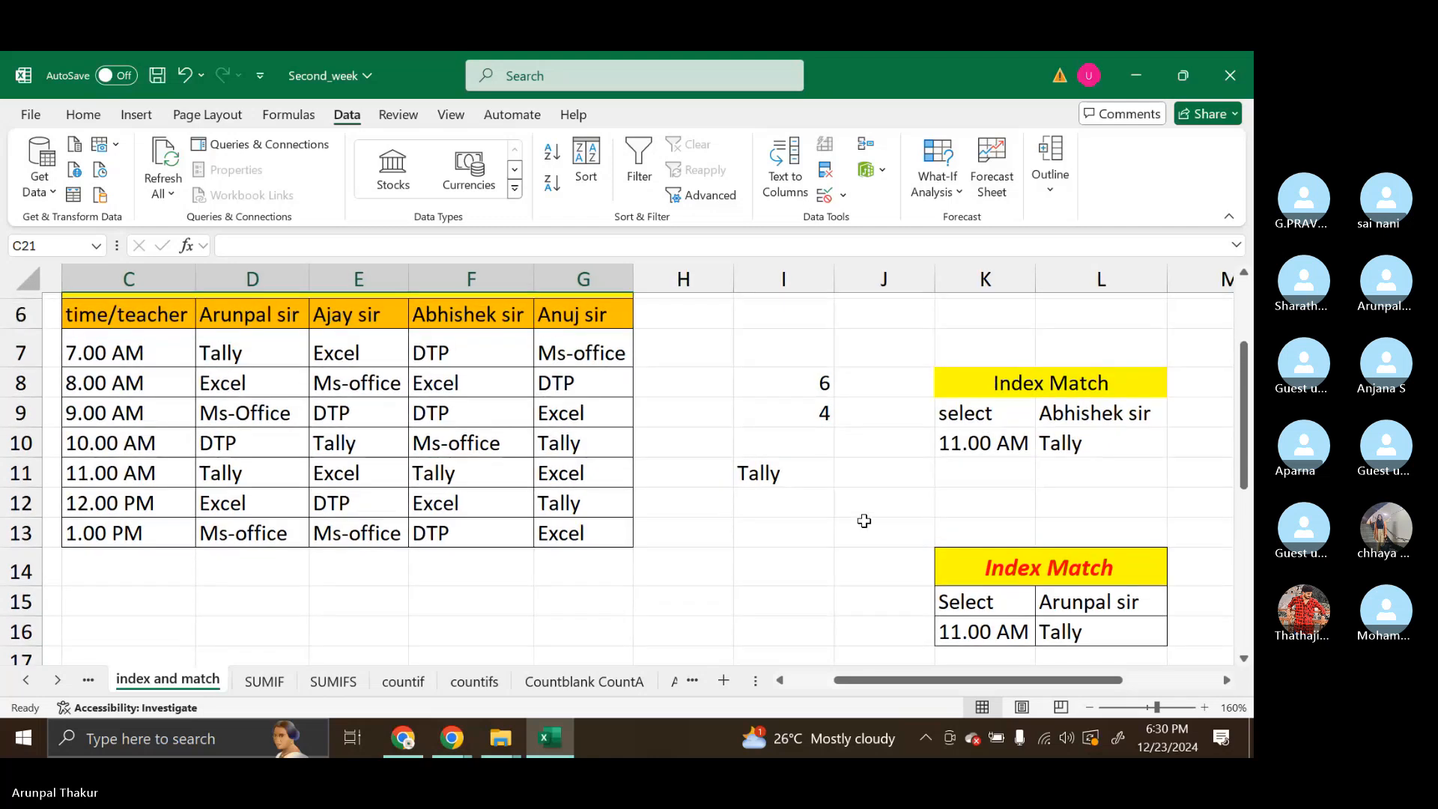
pyautogui.scroll(1, 865, 521)
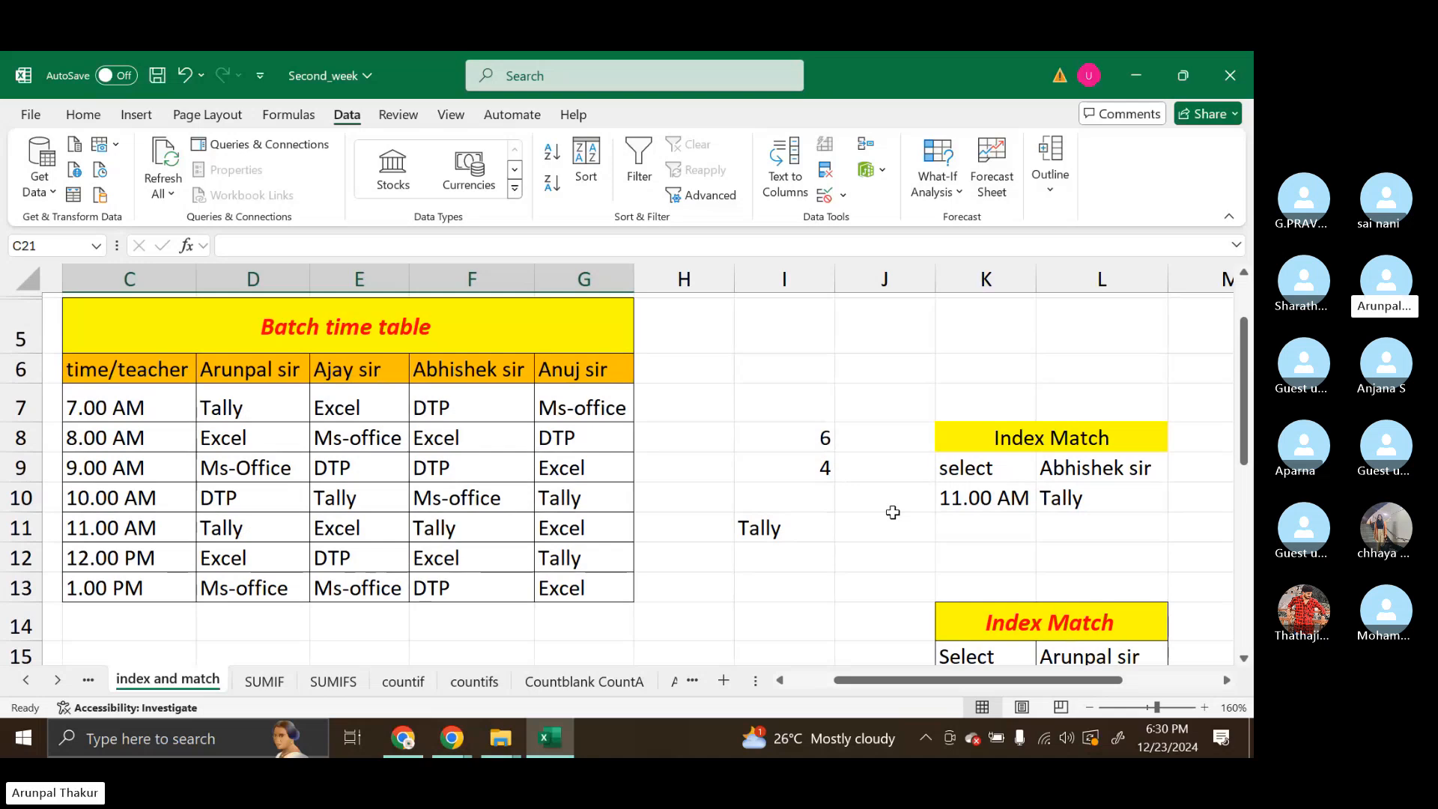
# Go to the SUMIF sheet and copy the designation and salary table in B4:C21
pyautogui.click(254, 683)
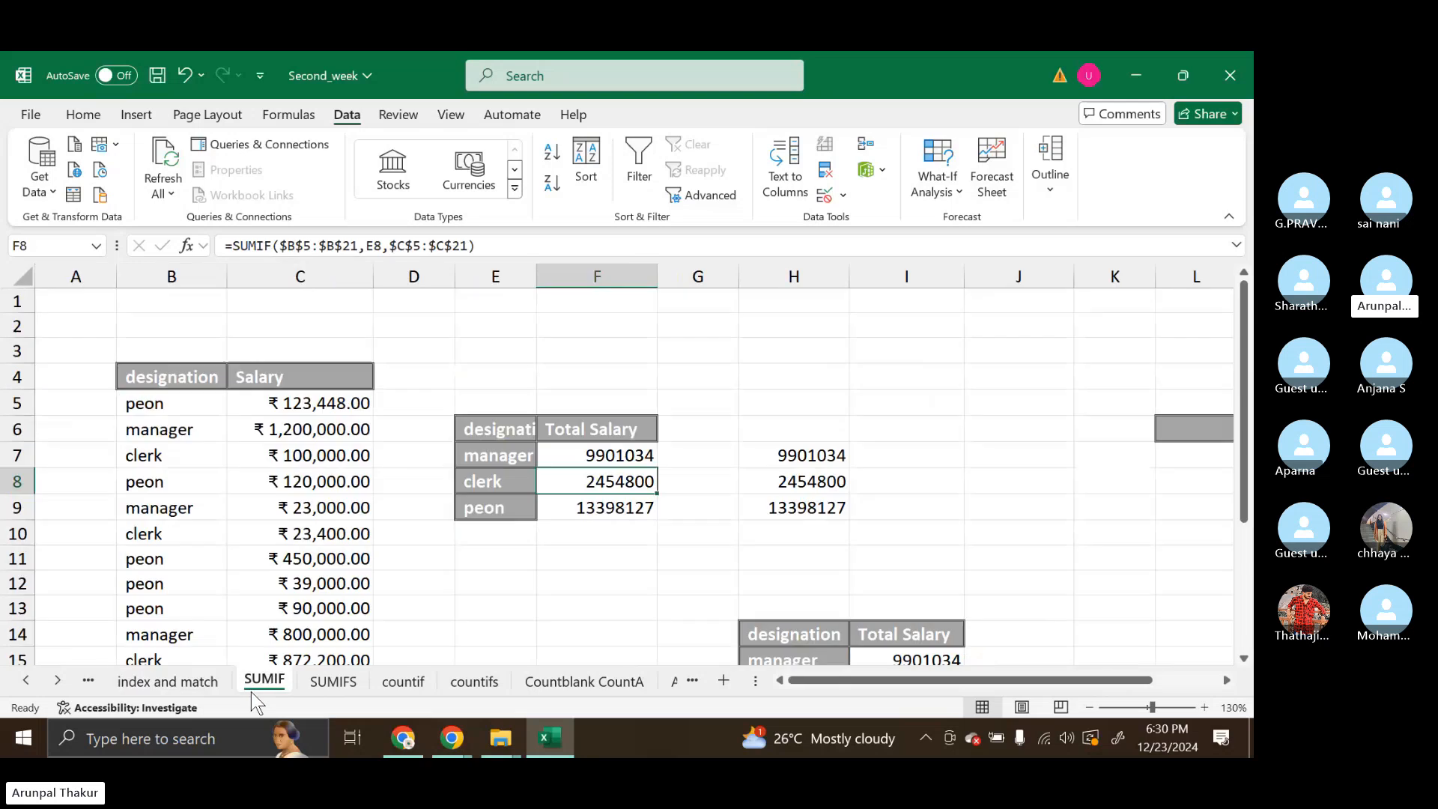
pyautogui.scroll(-1, 284, 552)
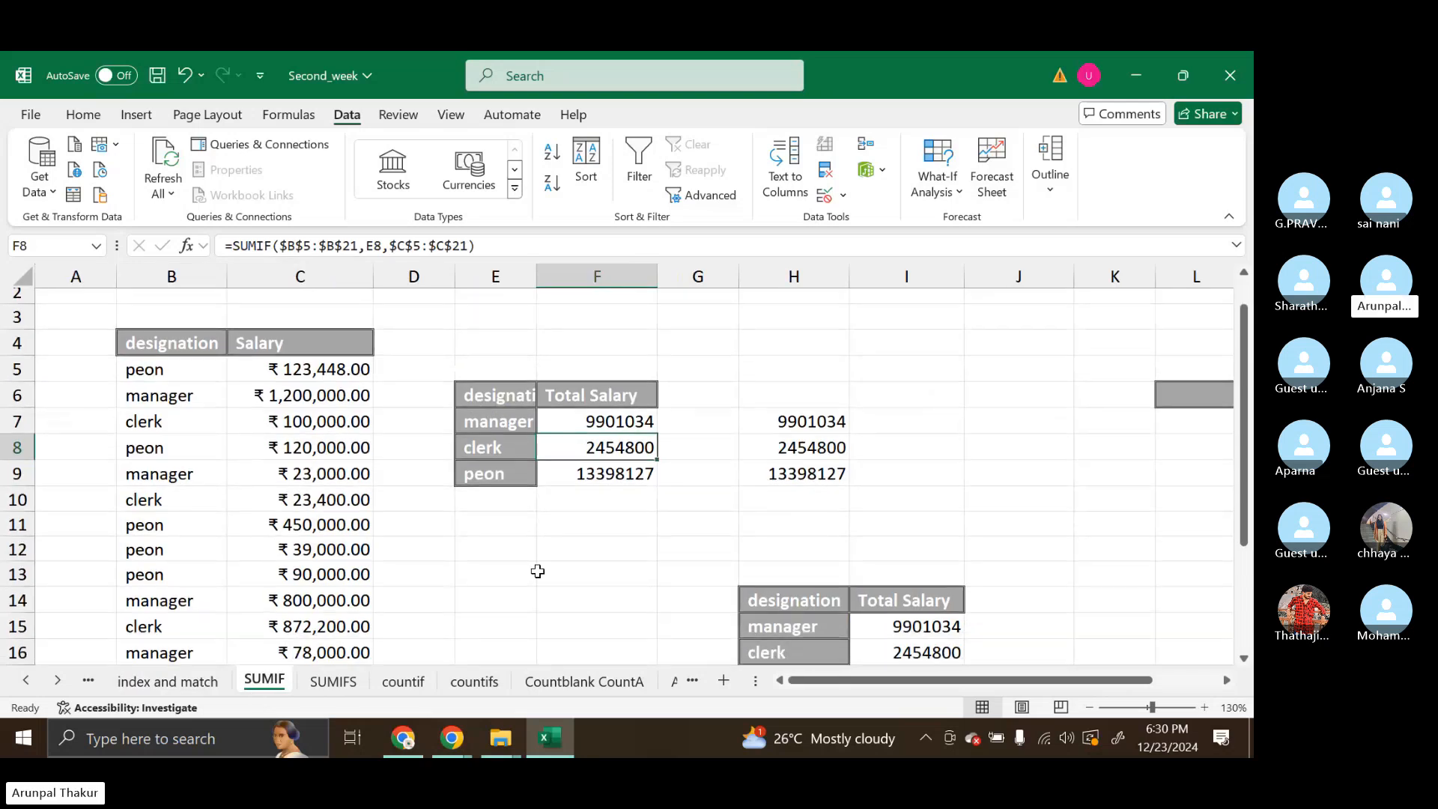
pyautogui.scroll(-1, 538, 572)
pyautogui.scroll(-2, 373, 603)
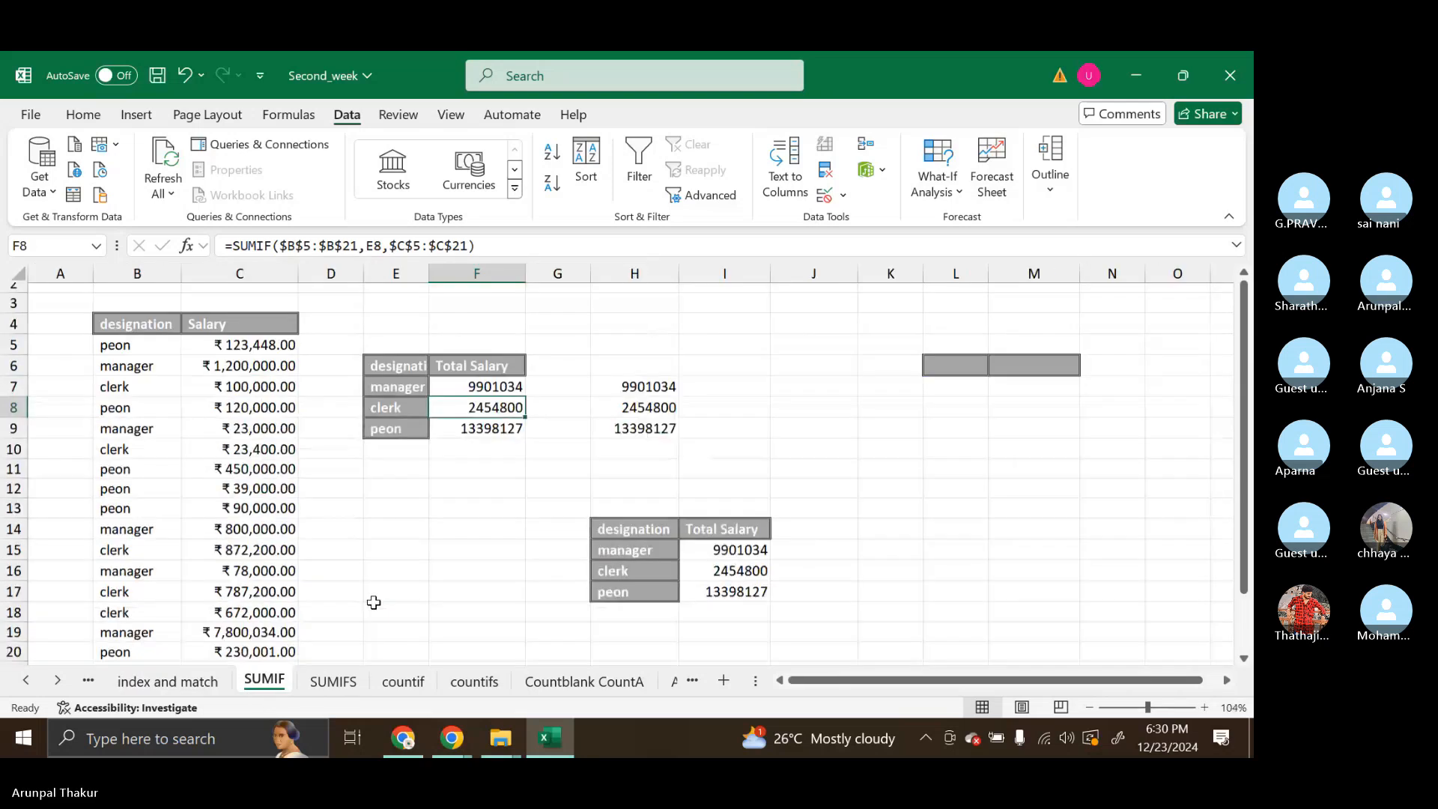
pyautogui.scroll(-3, 374, 603)
pyautogui.scroll(3, 372, 600)
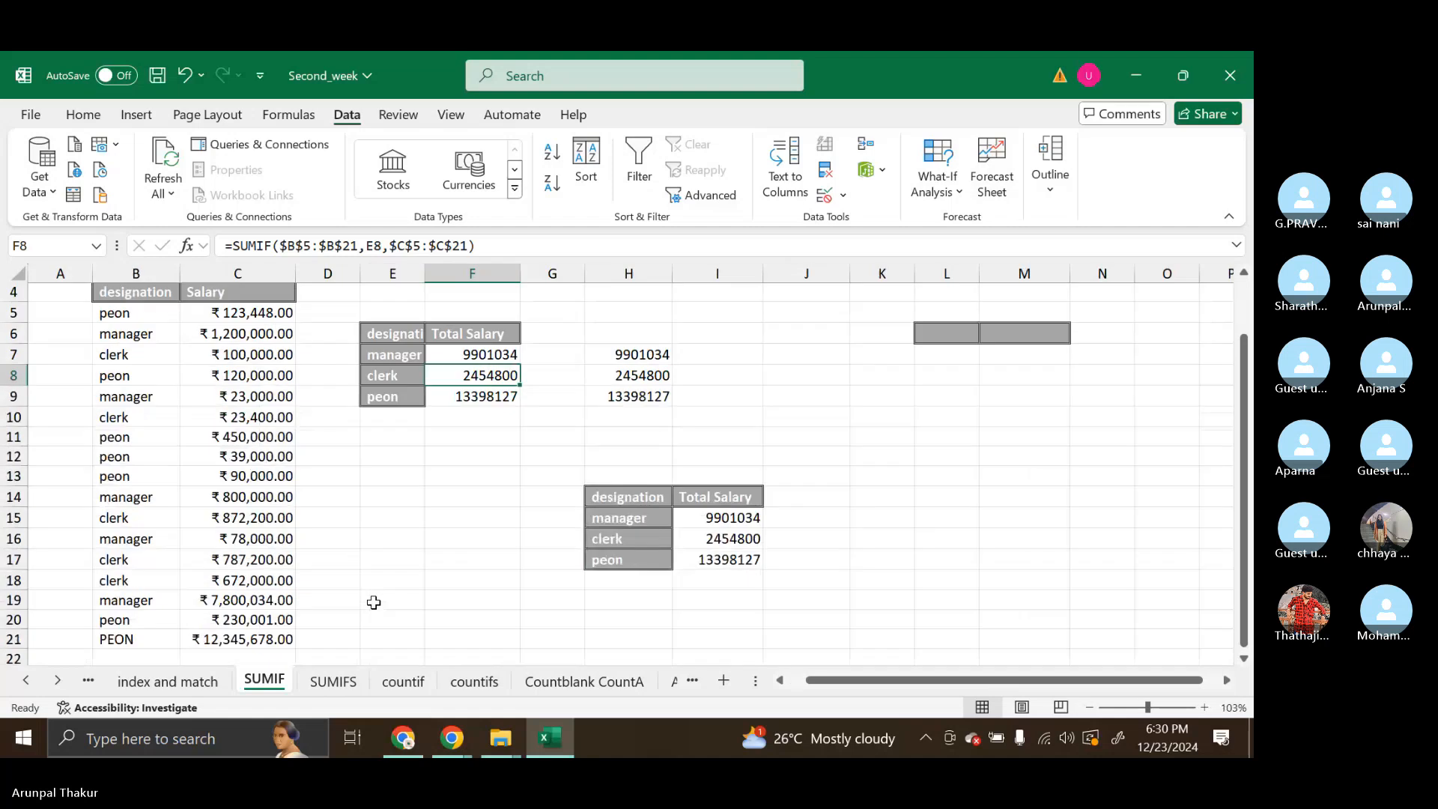
pyautogui.scroll(1, 303, 579)
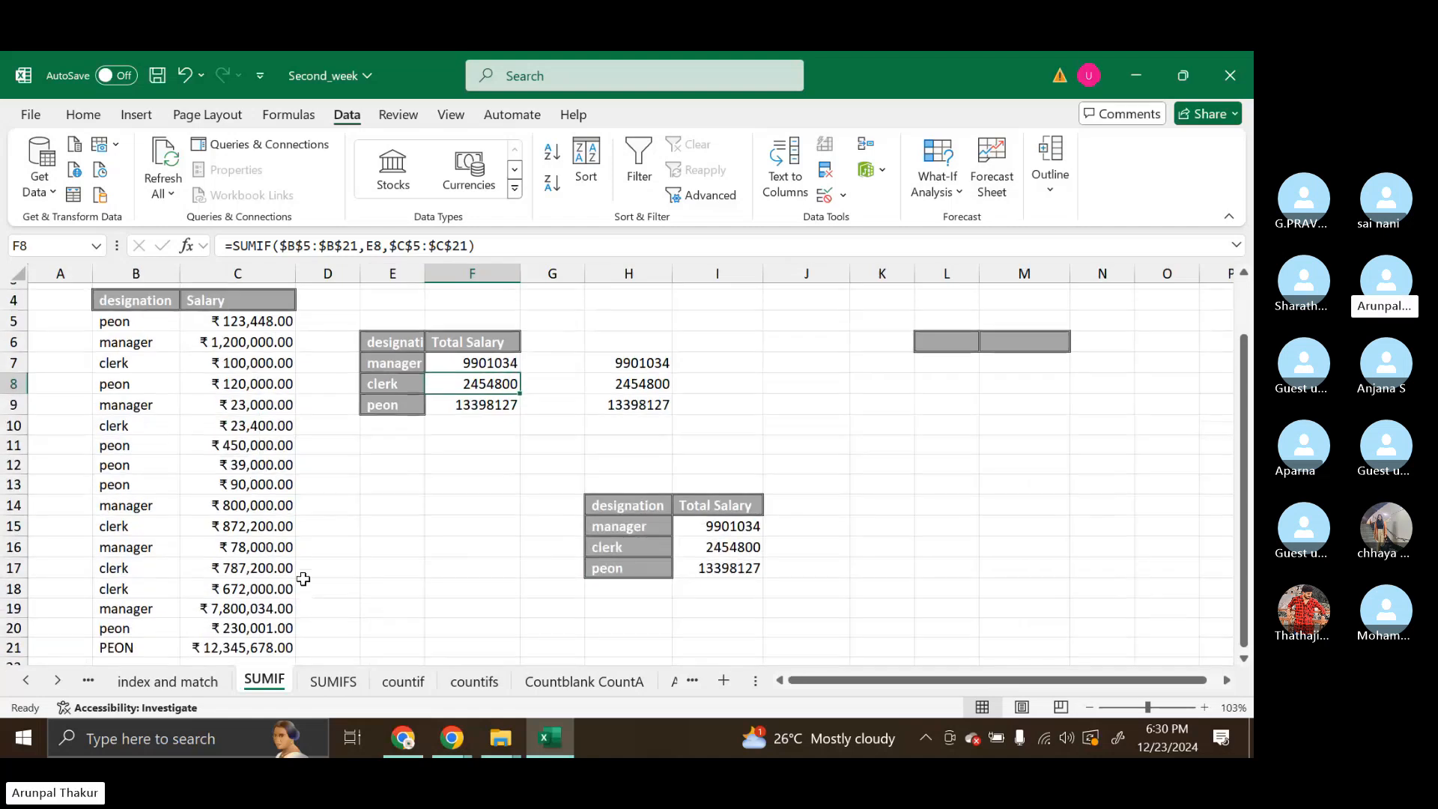
pyautogui.scroll(-1, 303, 579)
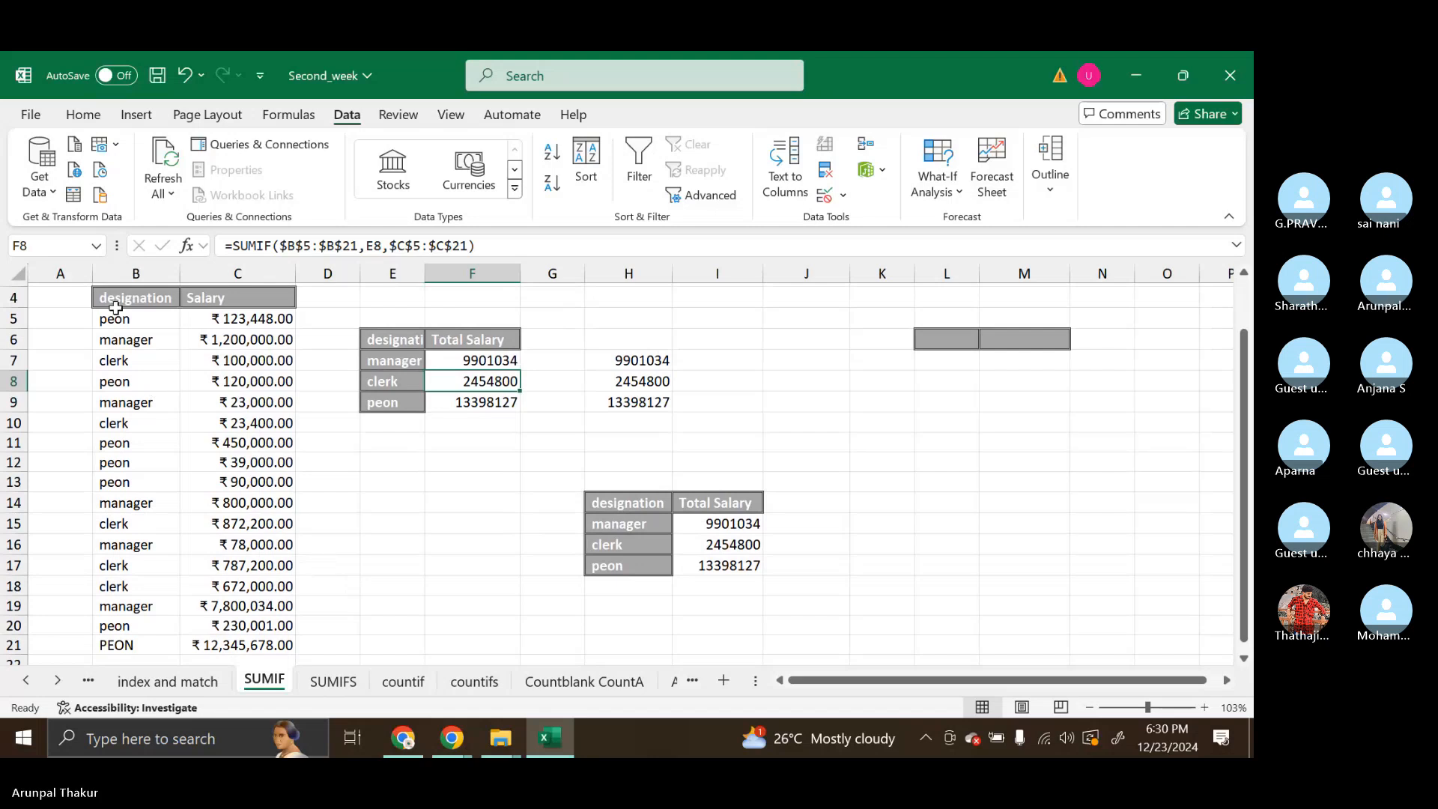
pyautogui.moveTo(116, 307); pyautogui.dragTo(240, 644)
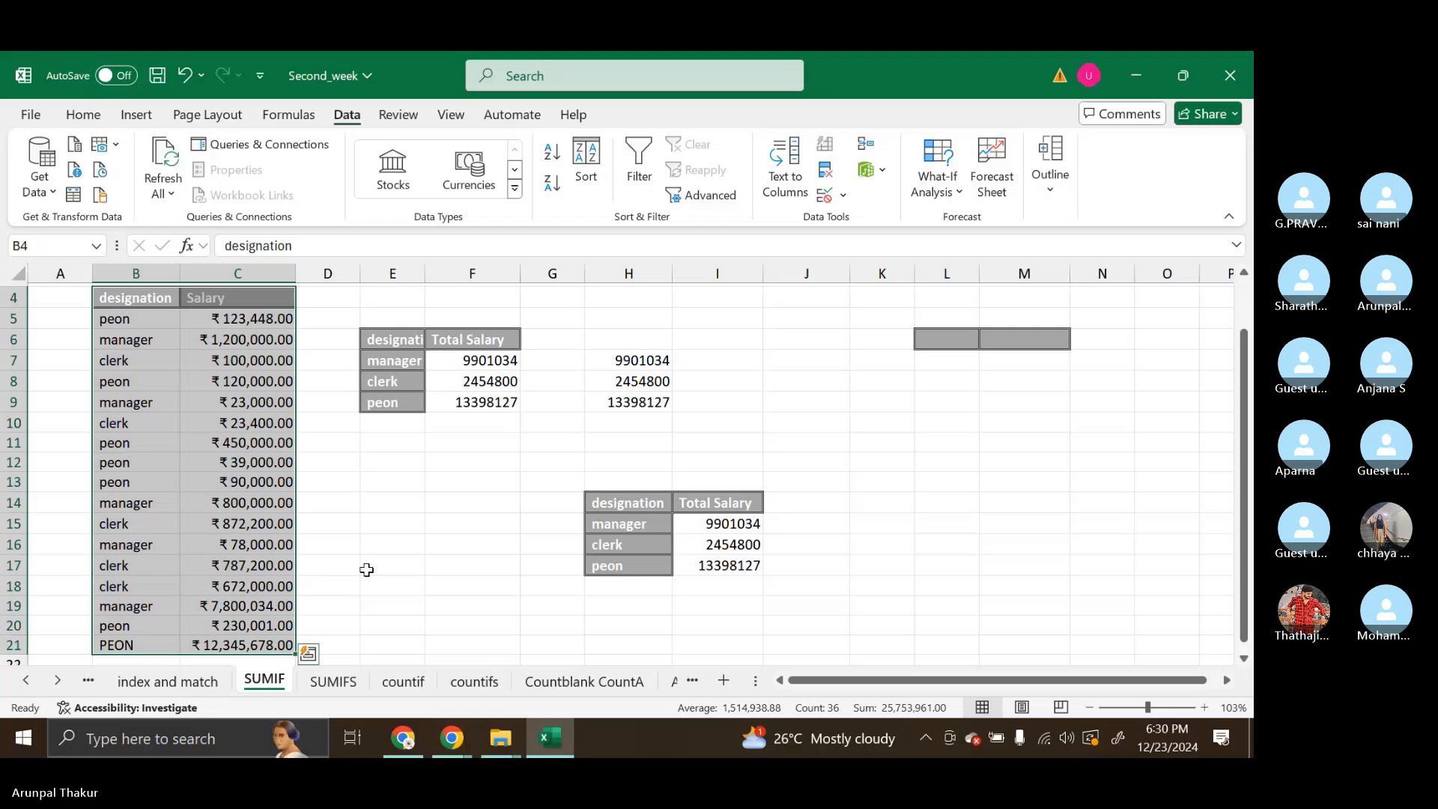
pyautogui.hotkey('ctrl', 'c')
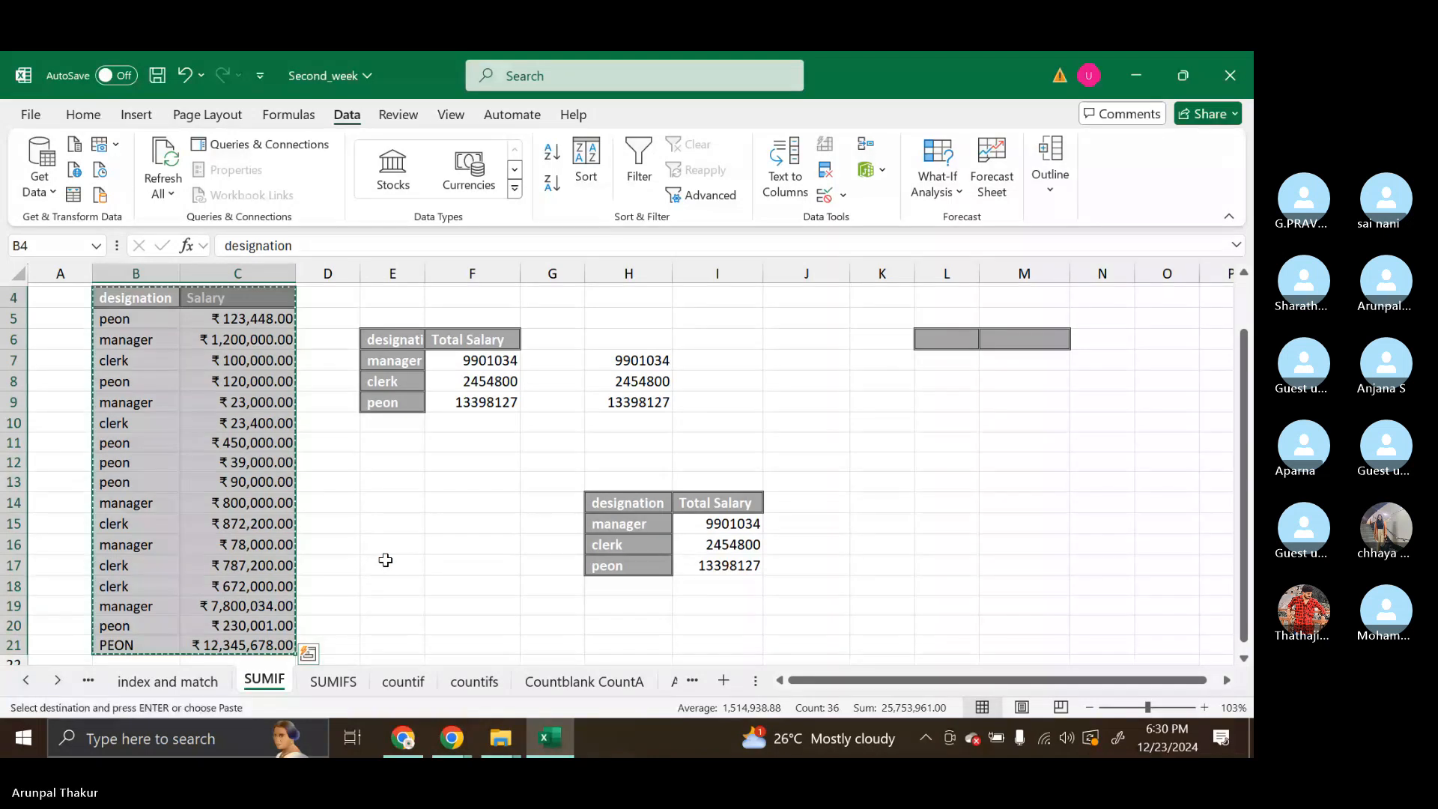
# Switch to the Skype call, send the copied designation and salary table as a chat message, check it, and close the chat
pyautogui.click(446, 744)
pyautogui.click(915, 639)
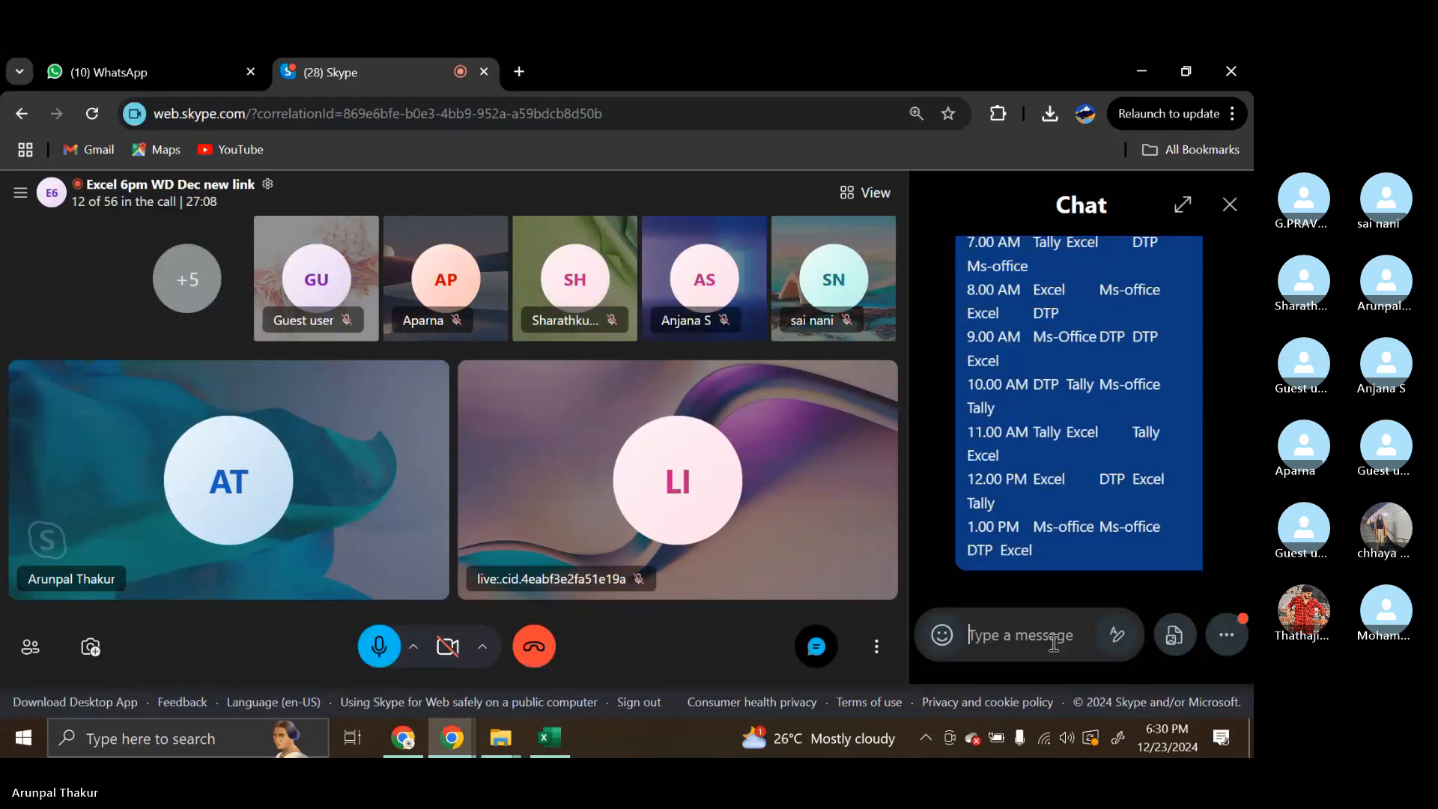
pyautogui.hotkey('ctrl', 'v')
pyautogui.press('Return')
pyautogui.scroll(2, 1060, 537)
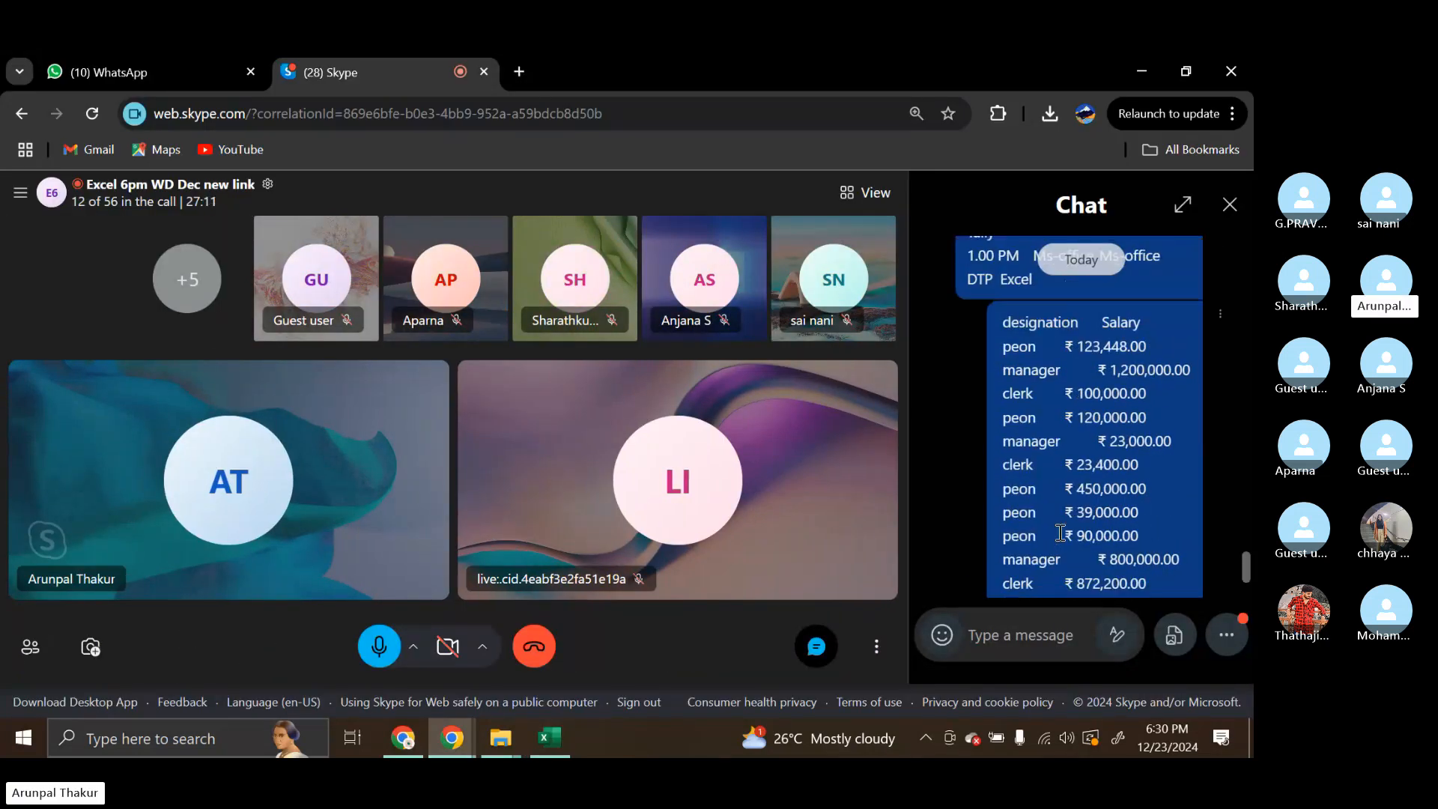
pyautogui.scroll(-2, 1061, 532)
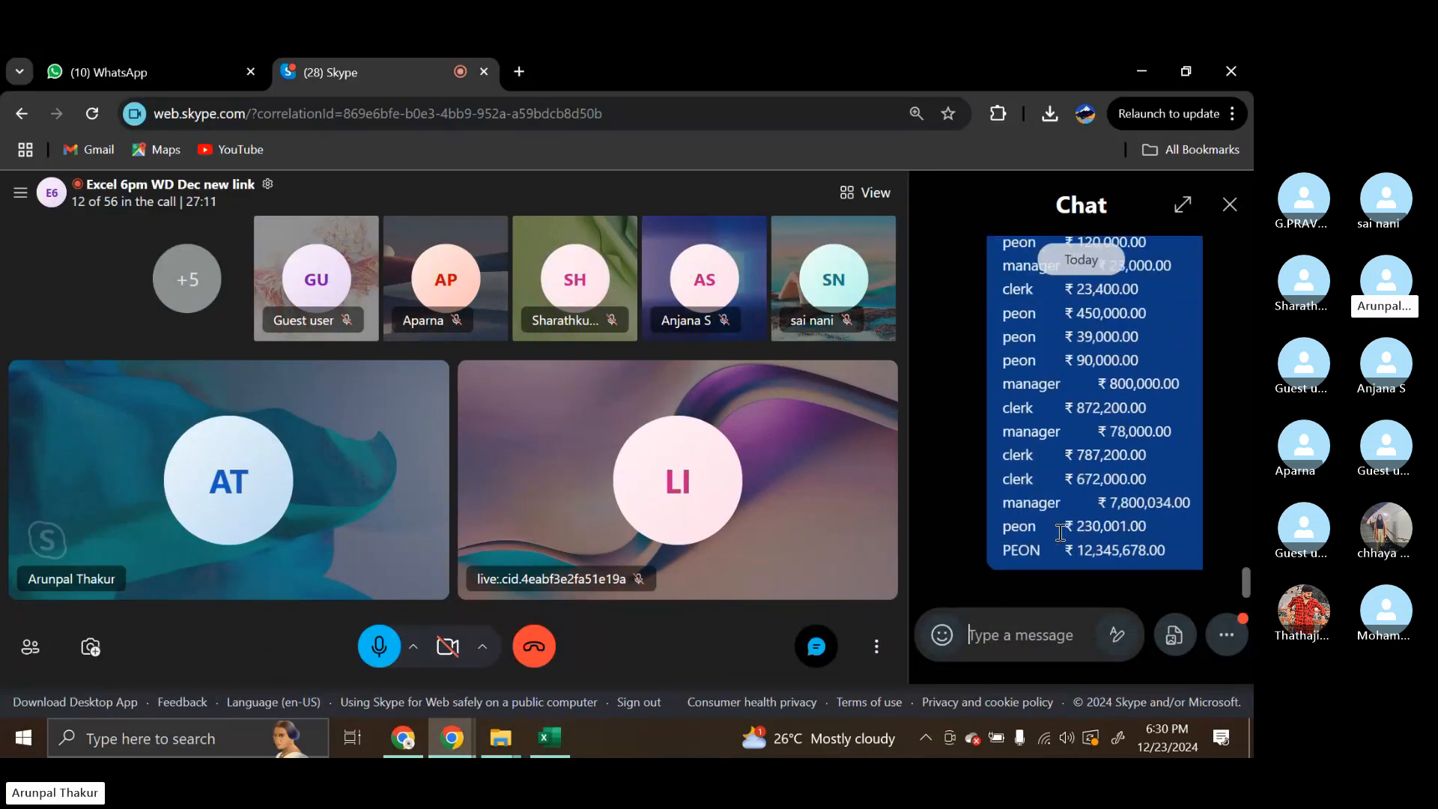
pyautogui.click(1228, 205)
# Switch back to Excel and review the batch timetable on the index and match sheet and the salary tables on the SUMIF sheet
pyautogui.click(549, 747)
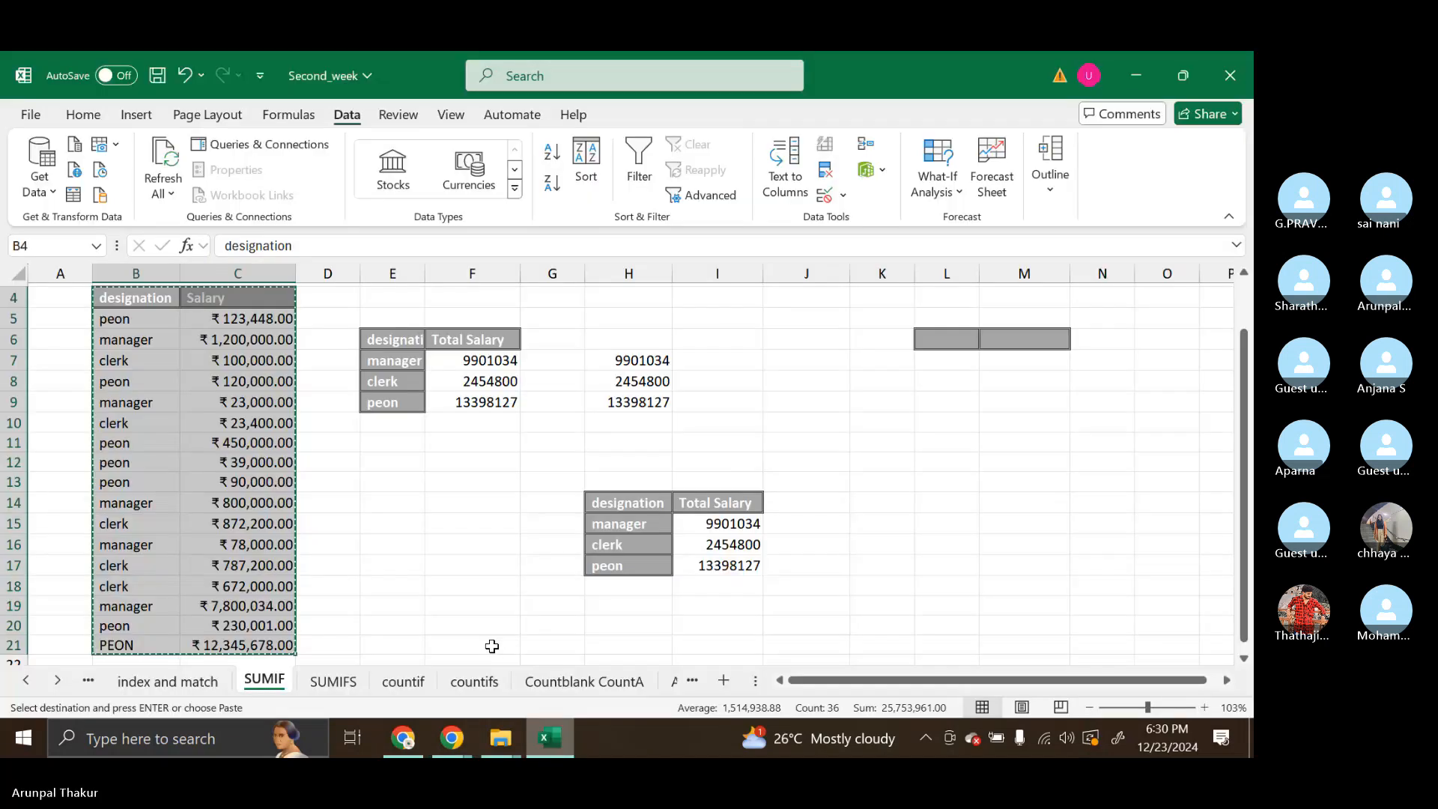
pyautogui.click(458, 566)
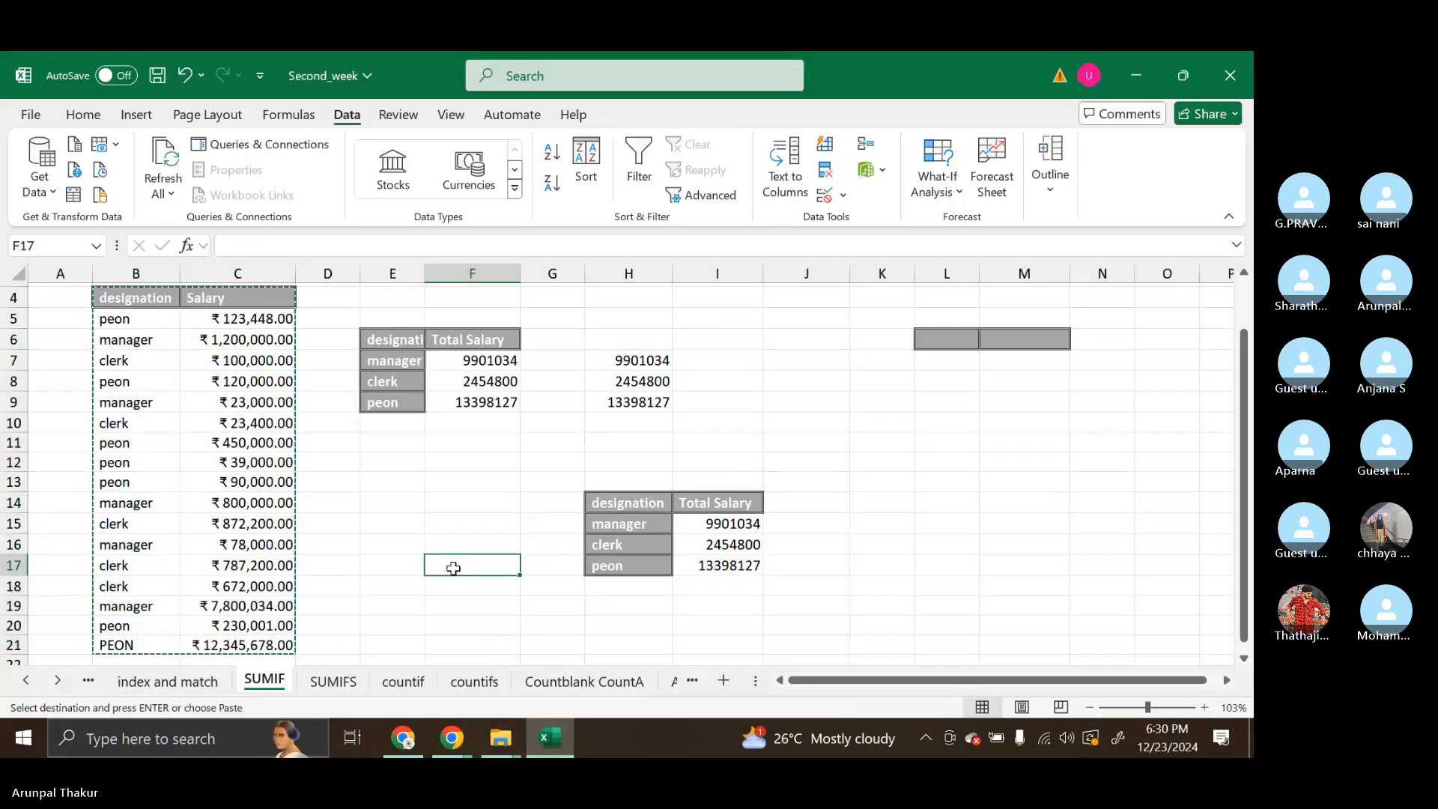
pyautogui.click(189, 682)
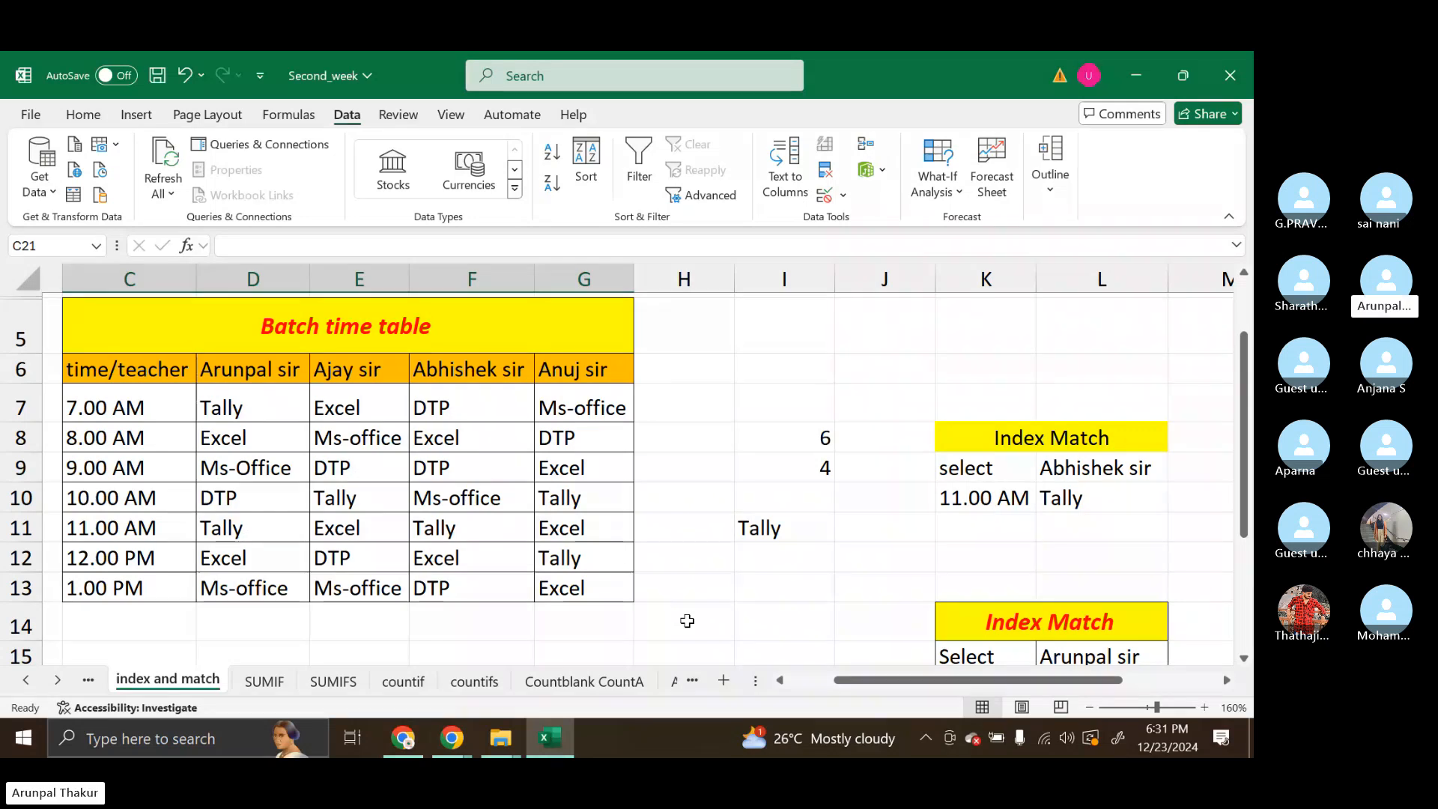
pyautogui.click(264, 682)
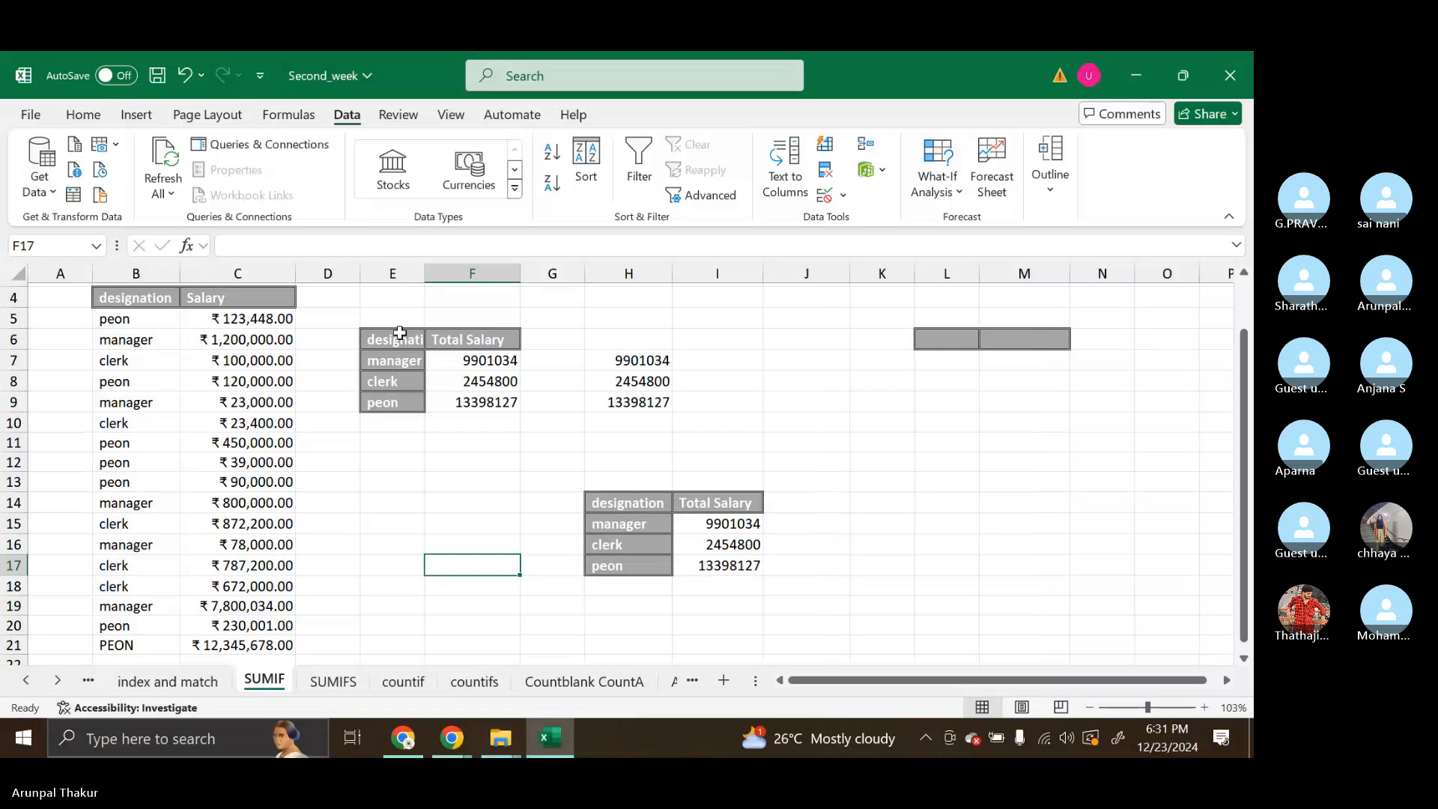
pyautogui.click(440, 498)
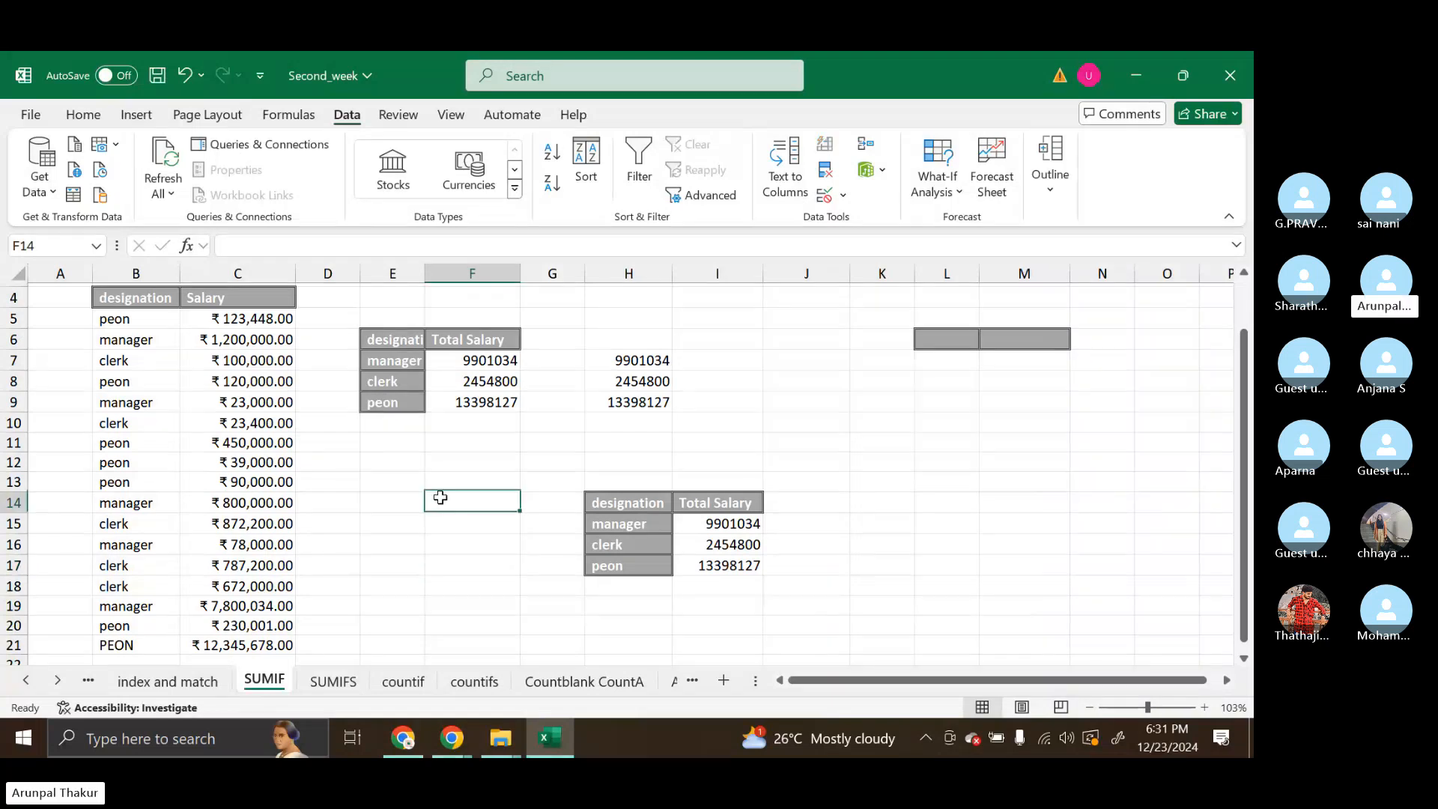
pyautogui.click(164, 690)
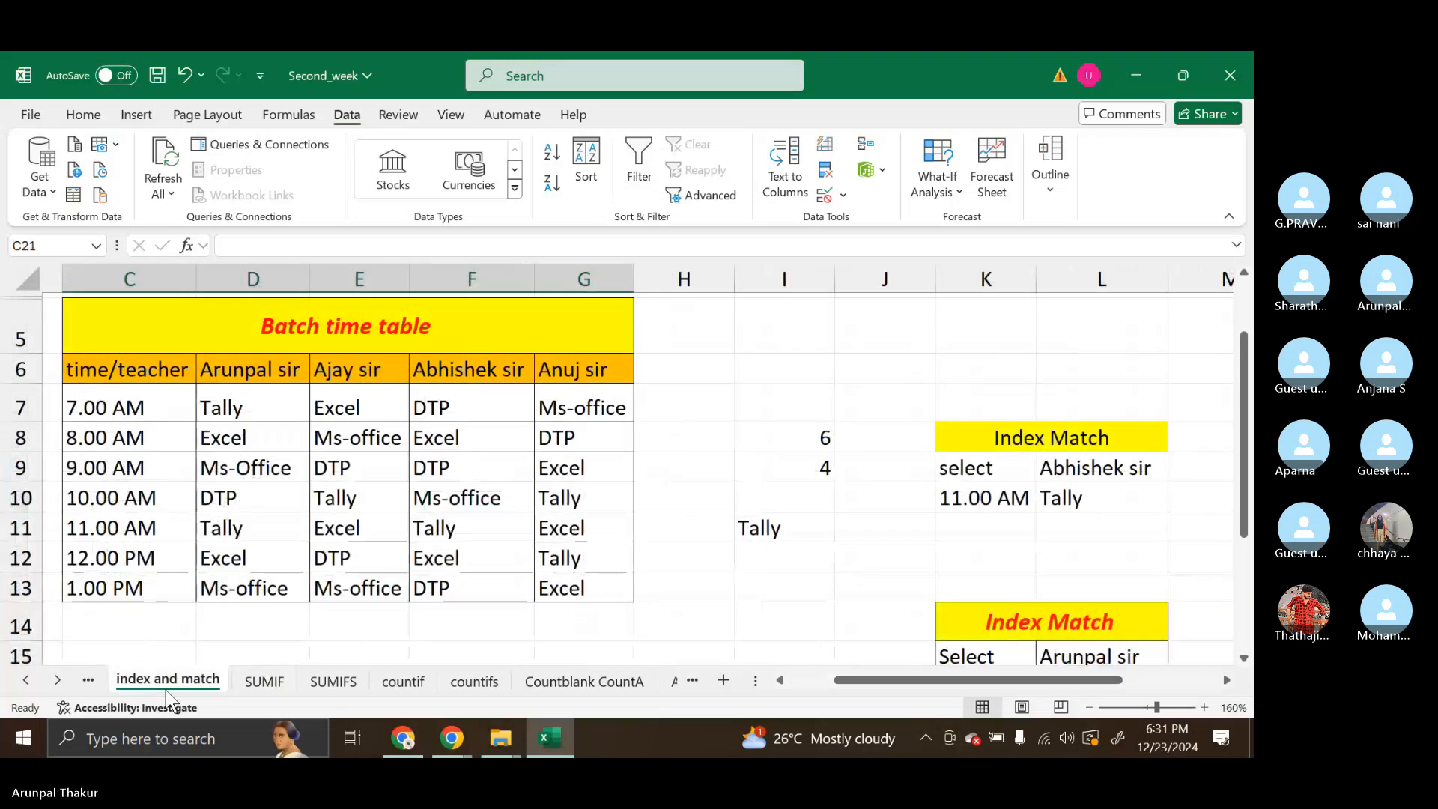
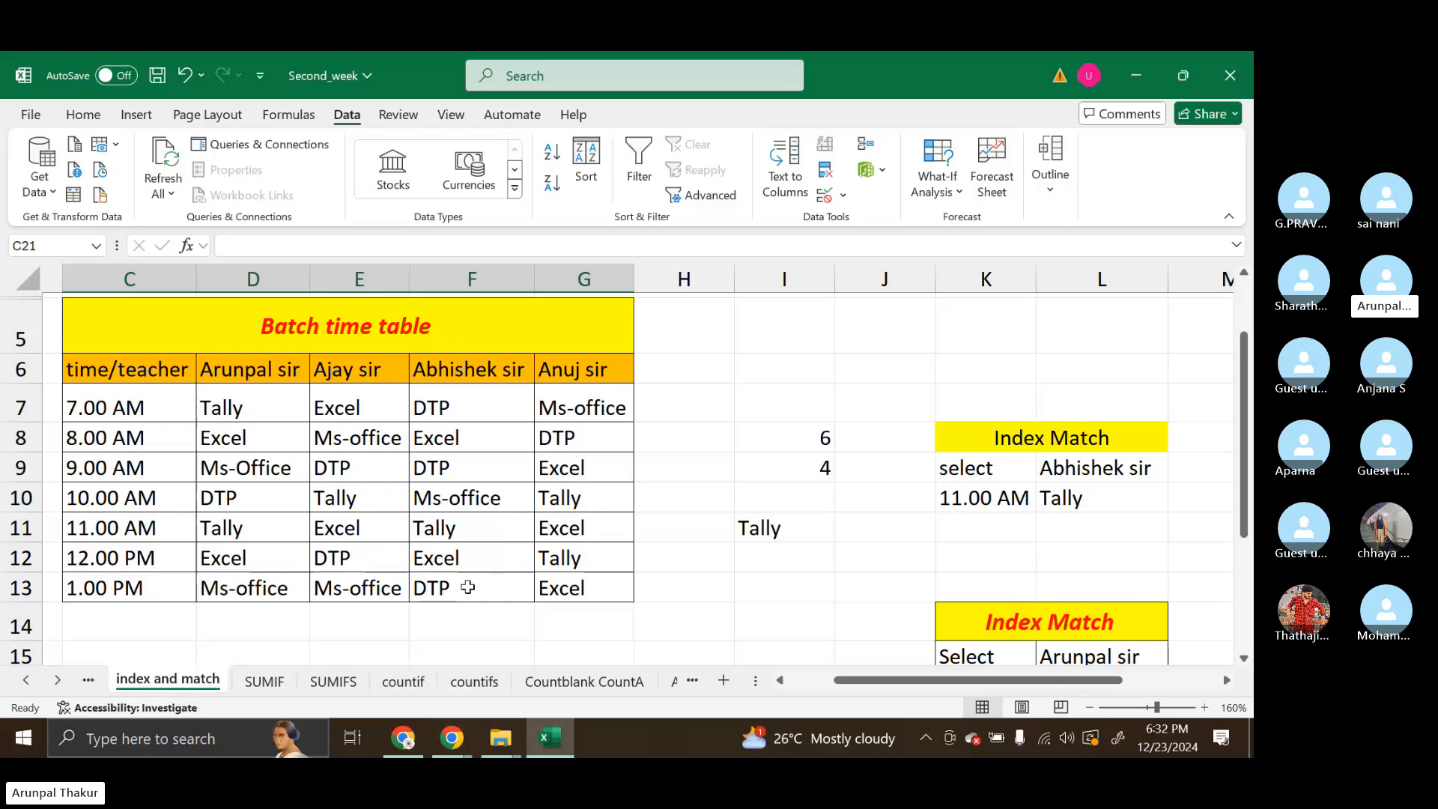
# Clear the formula in I8 and re-enter it as =MATCH(K10,C6:C13,0) to locate the selected time's row
pyautogui.click(793, 447)
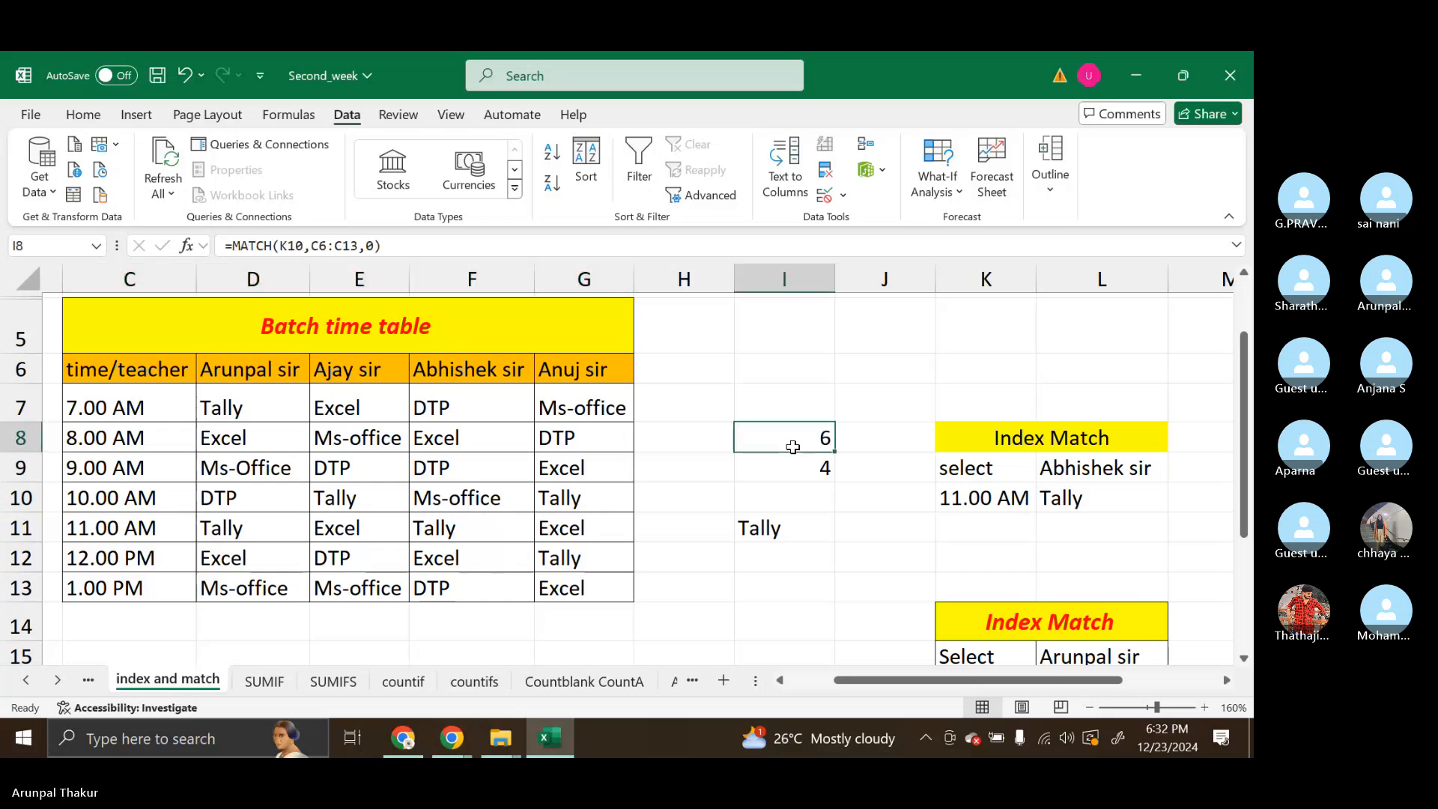
pyautogui.doubleClick(793, 447)
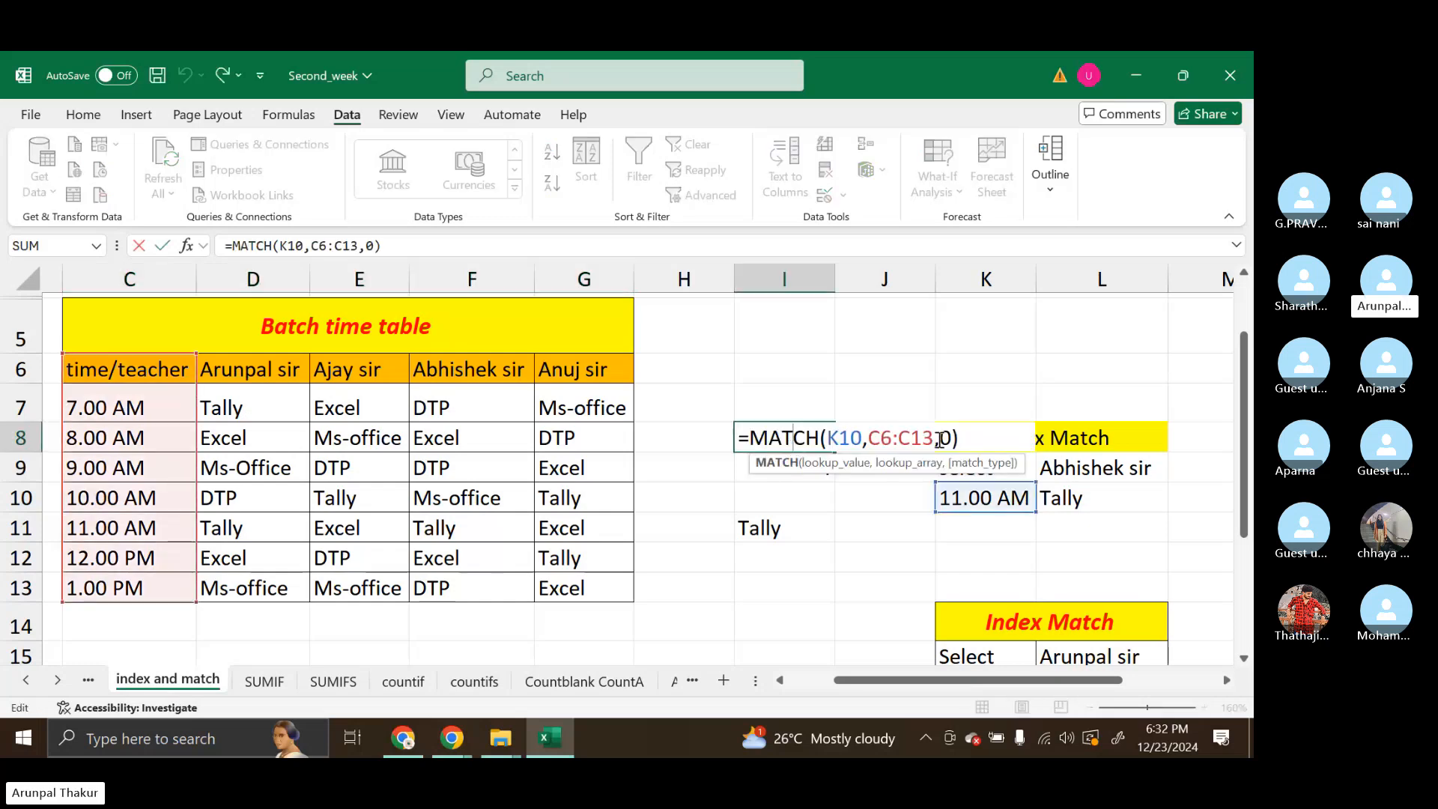
pyautogui.click(743, 437)
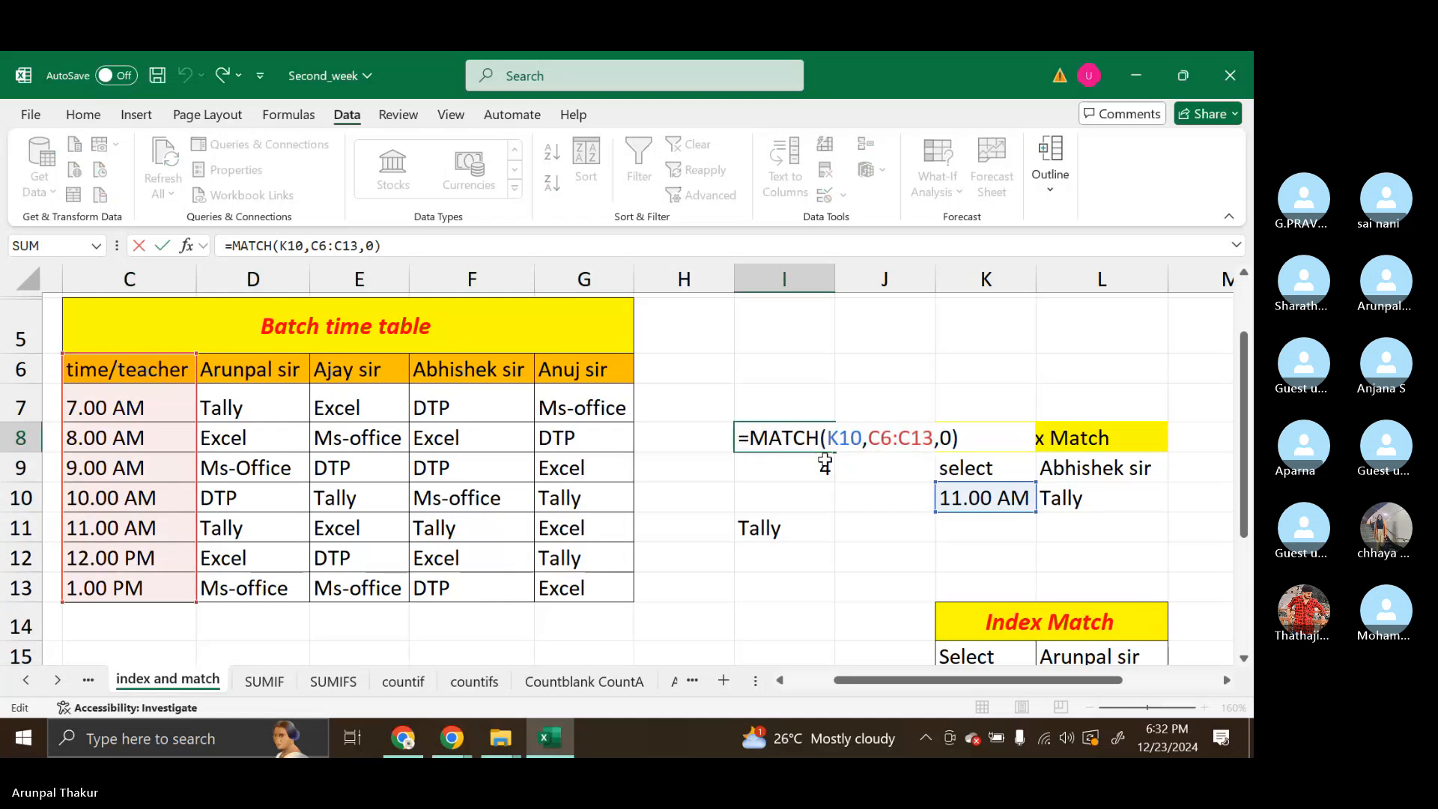
pyautogui.moveTo(750, 437); pyautogui.dragTo(960, 428)
pyautogui.press('BackSpace')
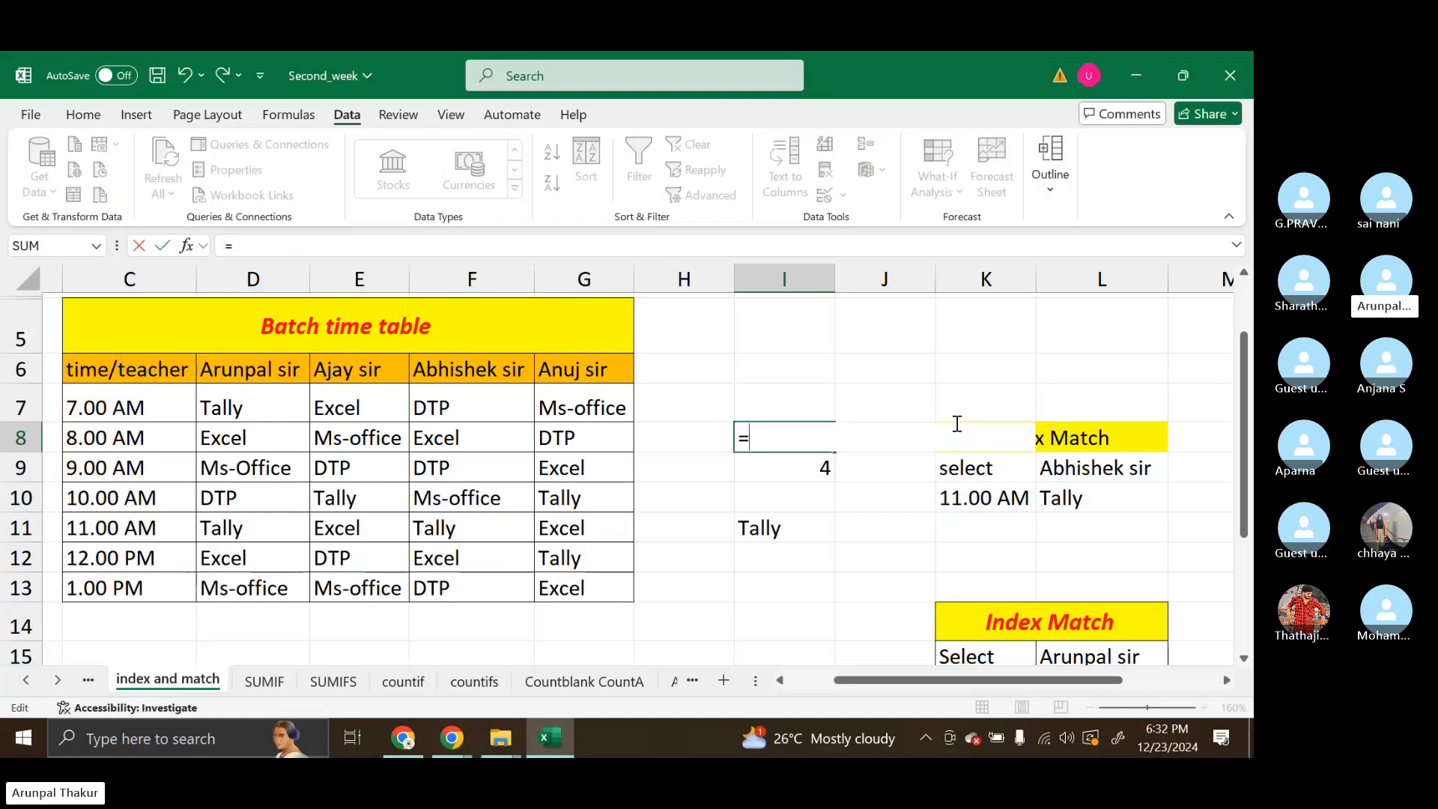
pyautogui.write('mat')
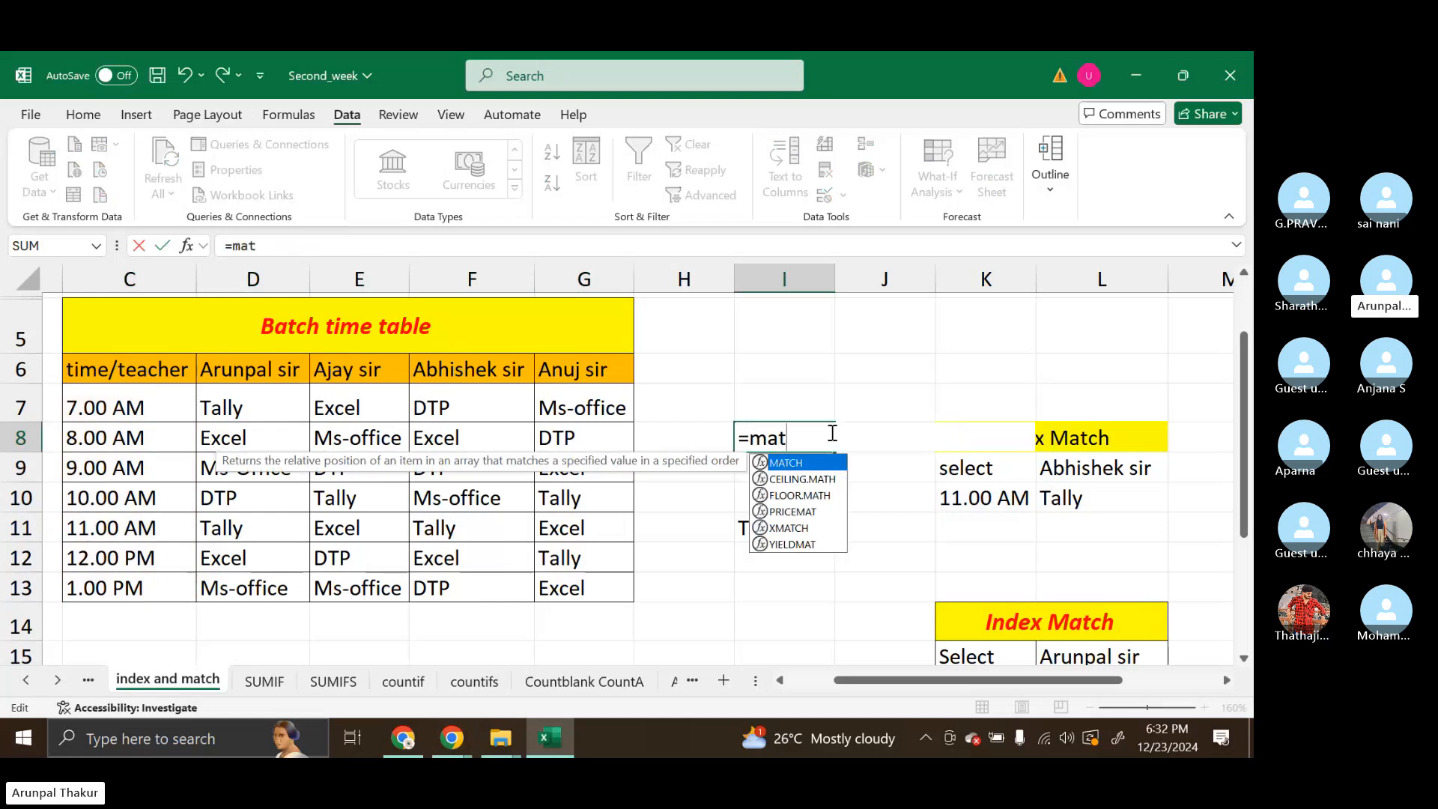
pyautogui.press('Tab')
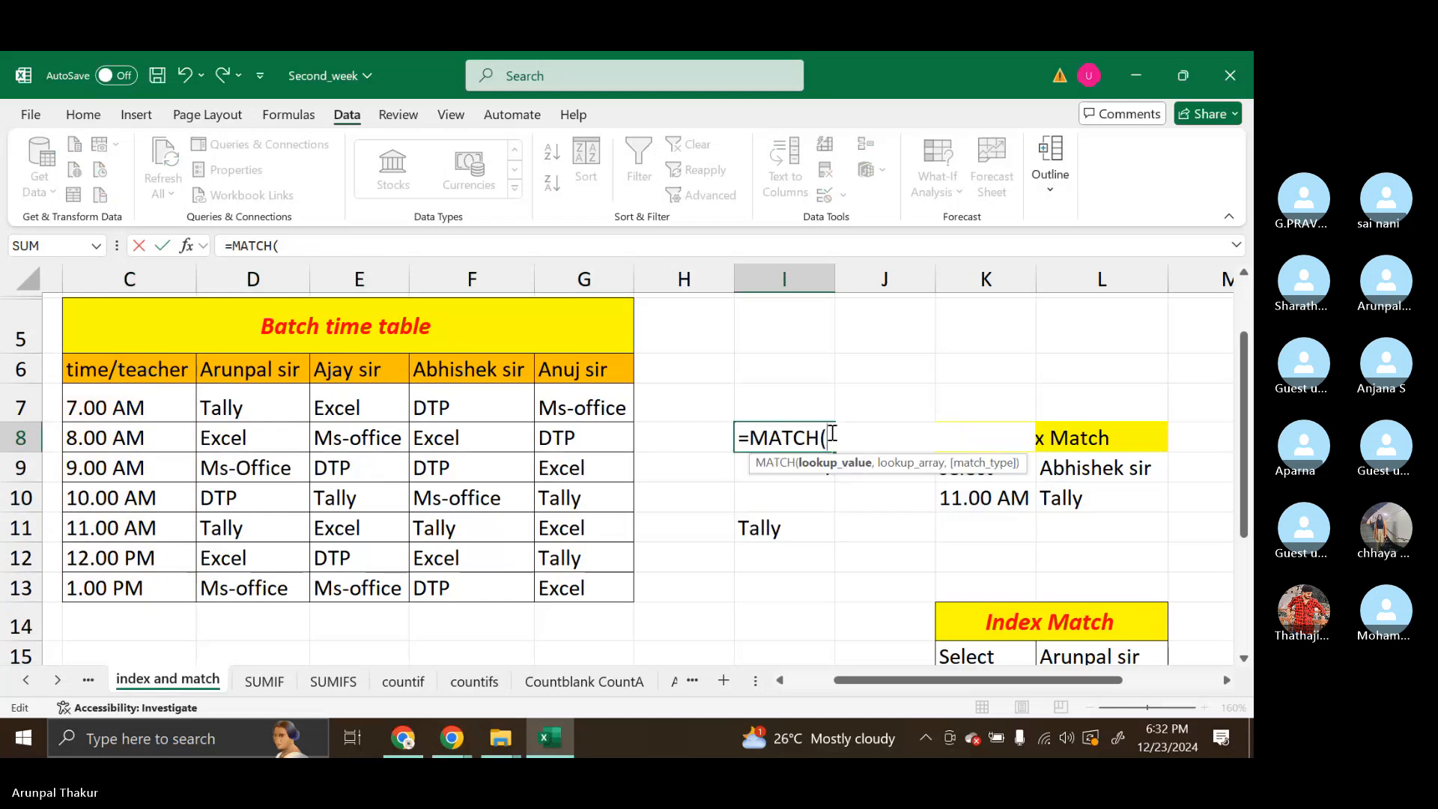
pyautogui.click(998, 509)
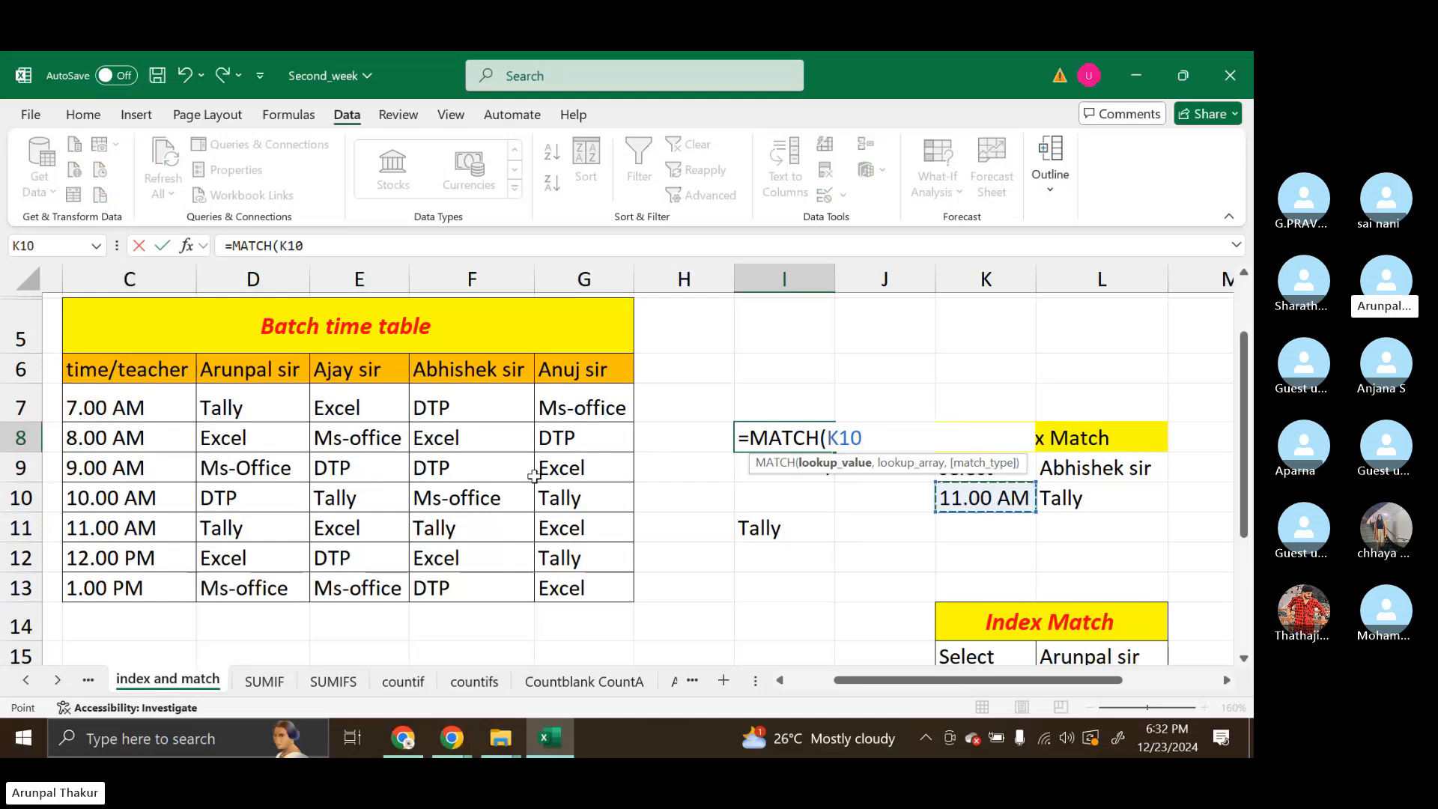
pyautogui.write(',')
pyautogui.moveTo(71, 372); pyautogui.dragTo(117, 592)
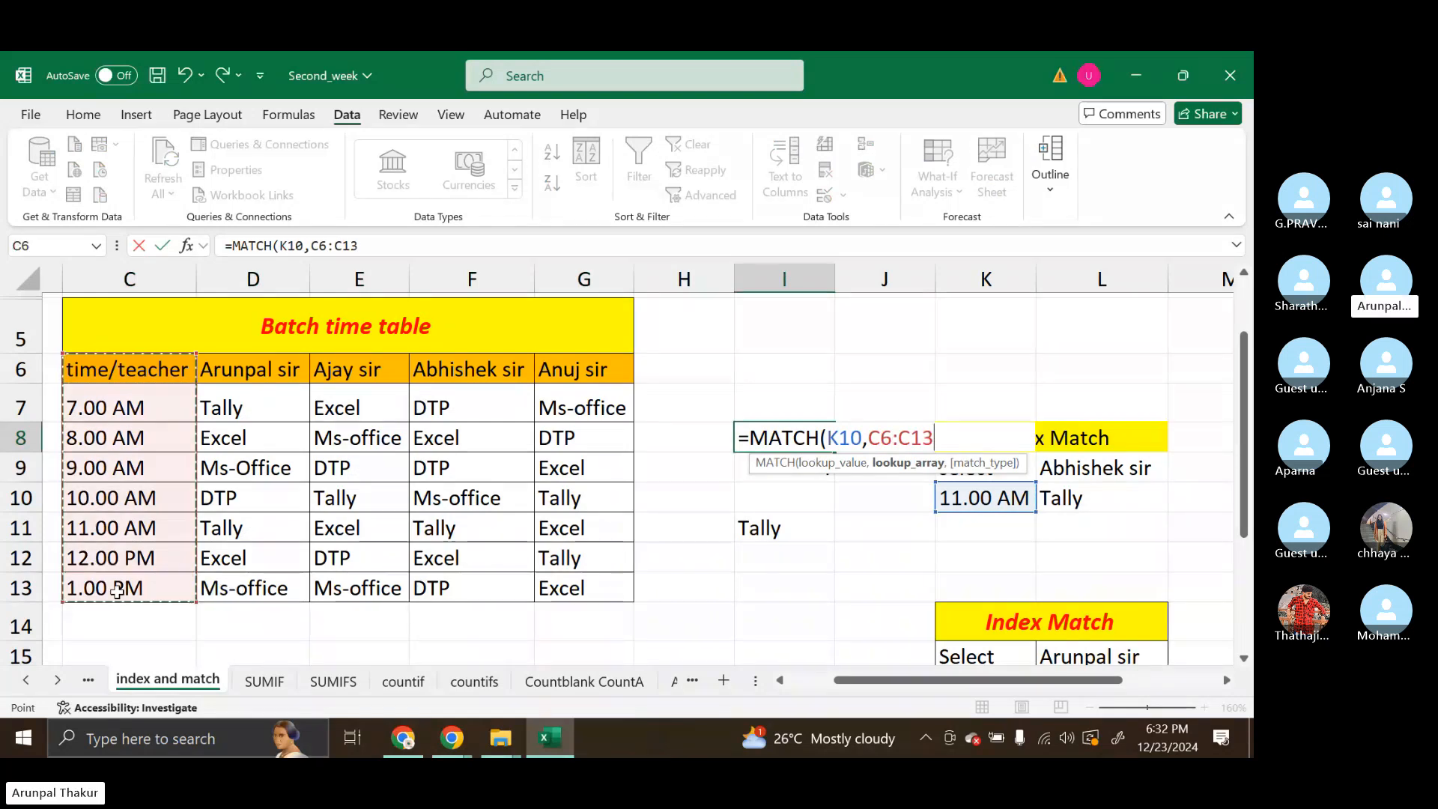
pyautogui.write(',')
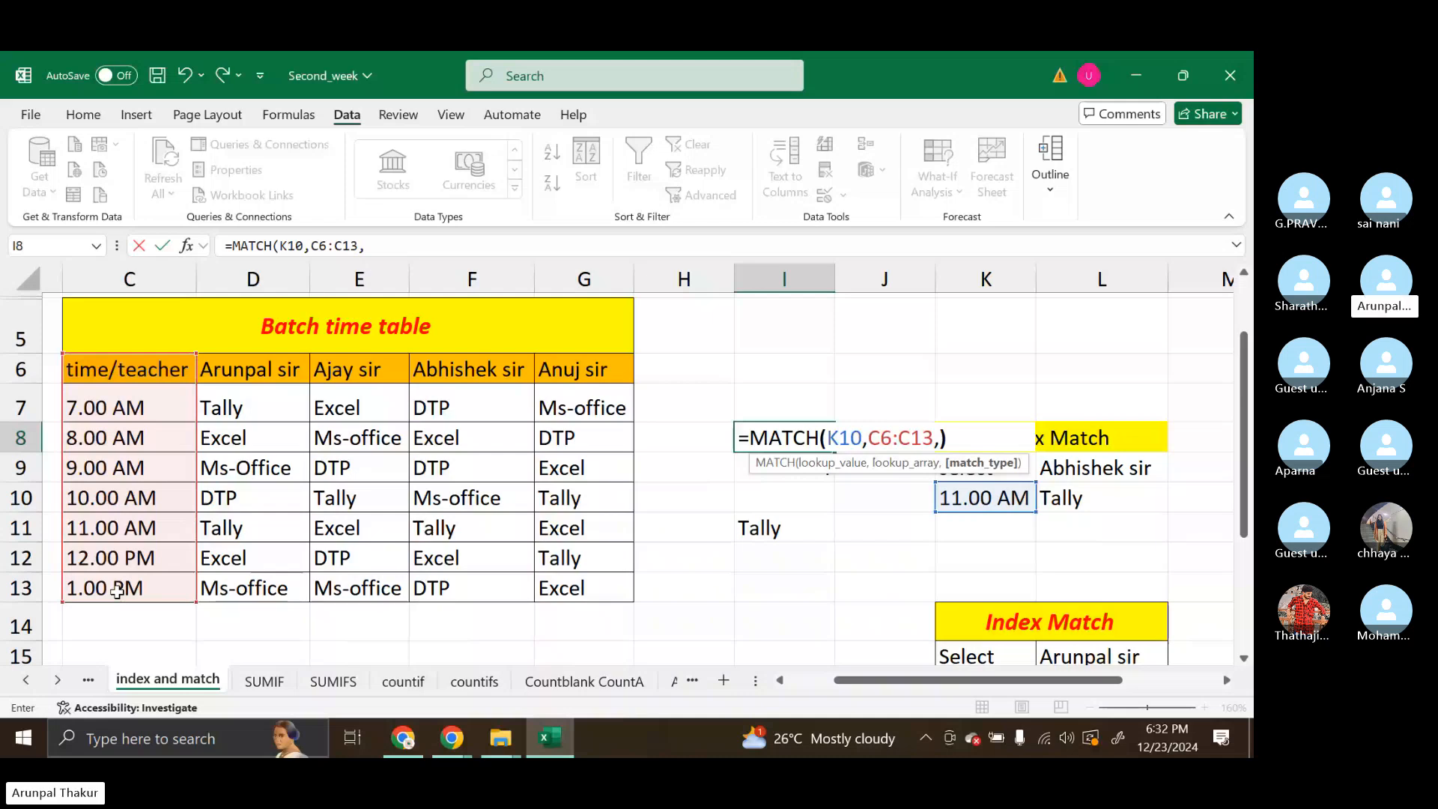
pyautogui.write('0')
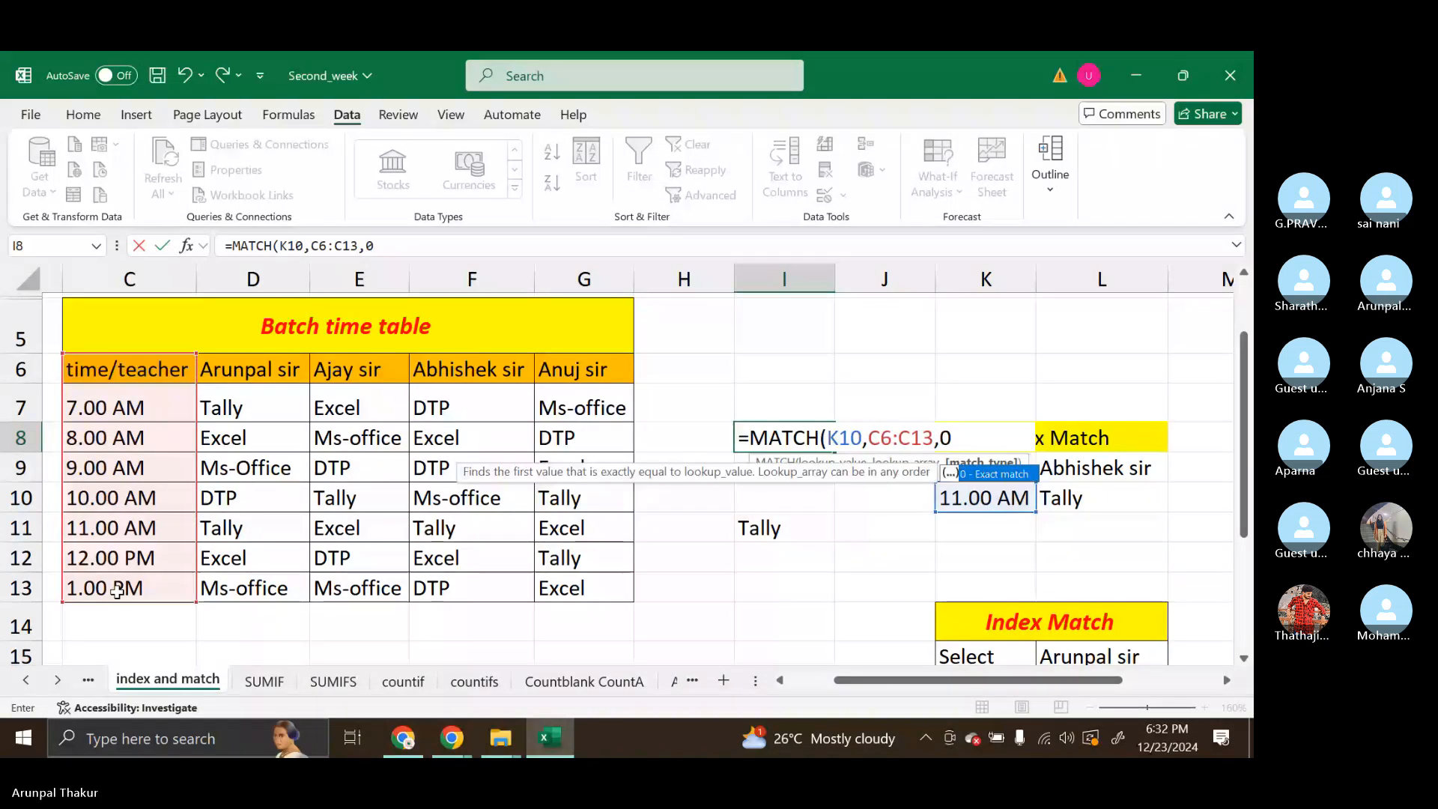
pyautogui.press('Return')
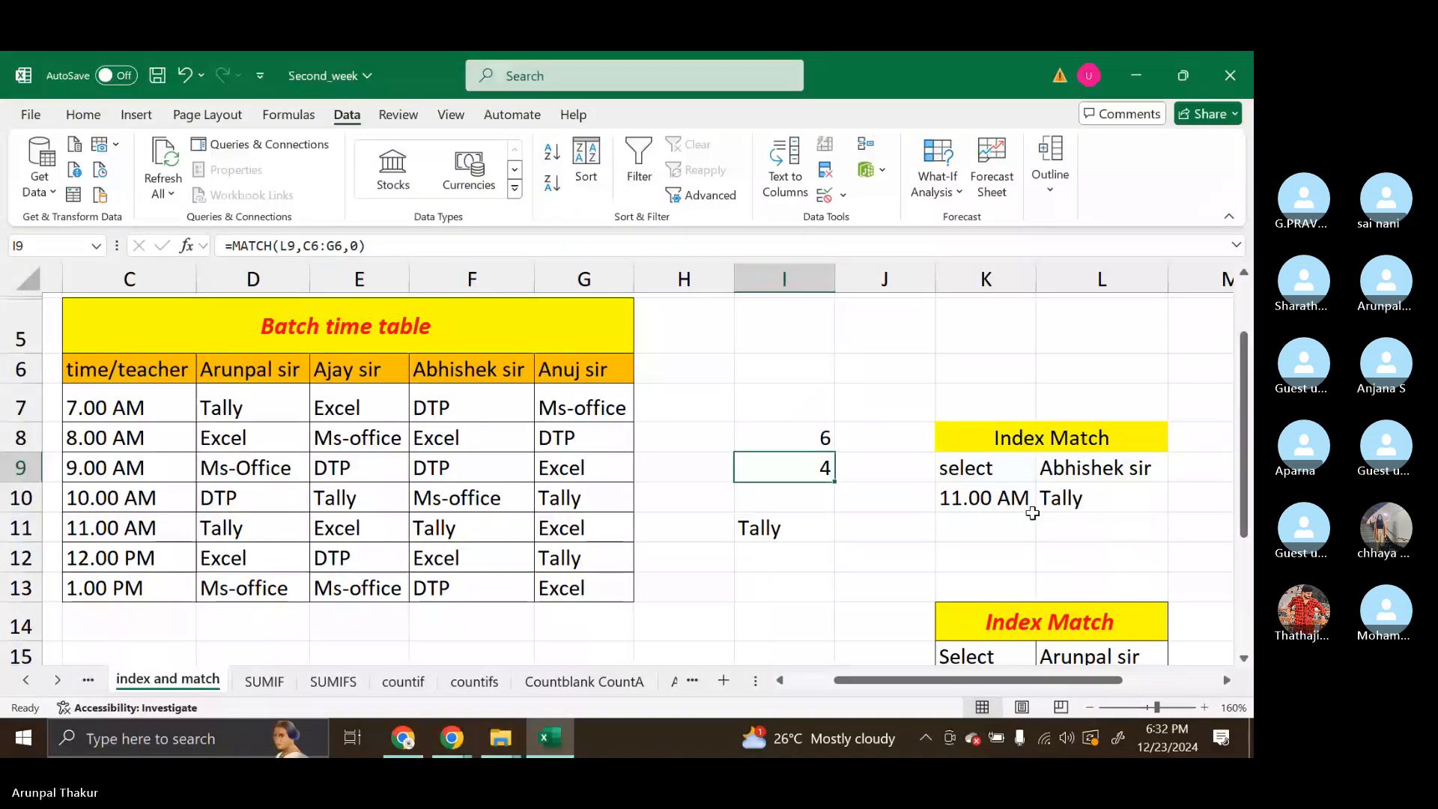
# Clear the formula in I9 and re-enter it as =MATCH(L9,C6:G6,0) to locate the selected teacher's column
pyautogui.doubleClick(811, 469)
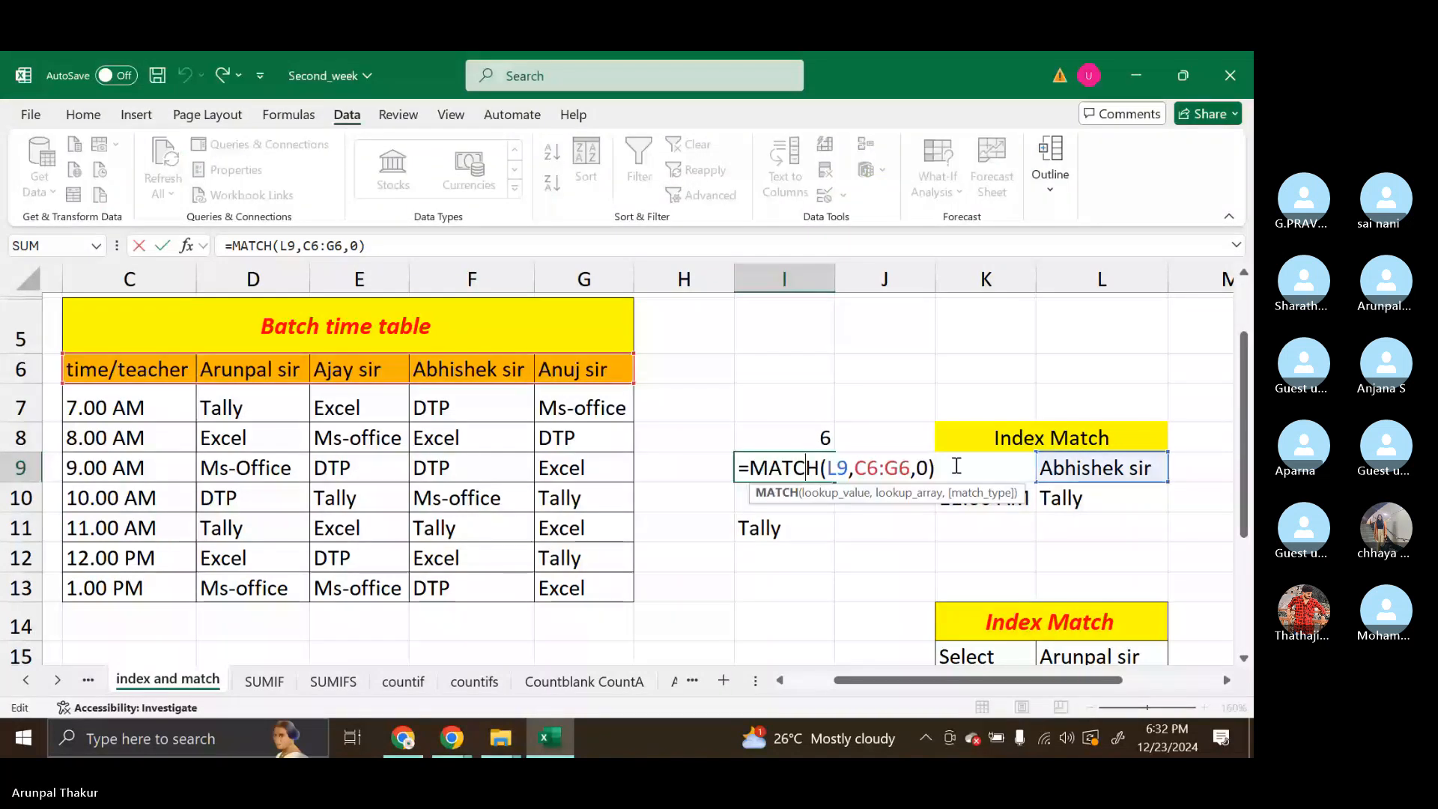
pyautogui.moveTo(956, 466); pyautogui.dragTo(762, 480)
pyautogui.hotkey('ctrl', 'x')
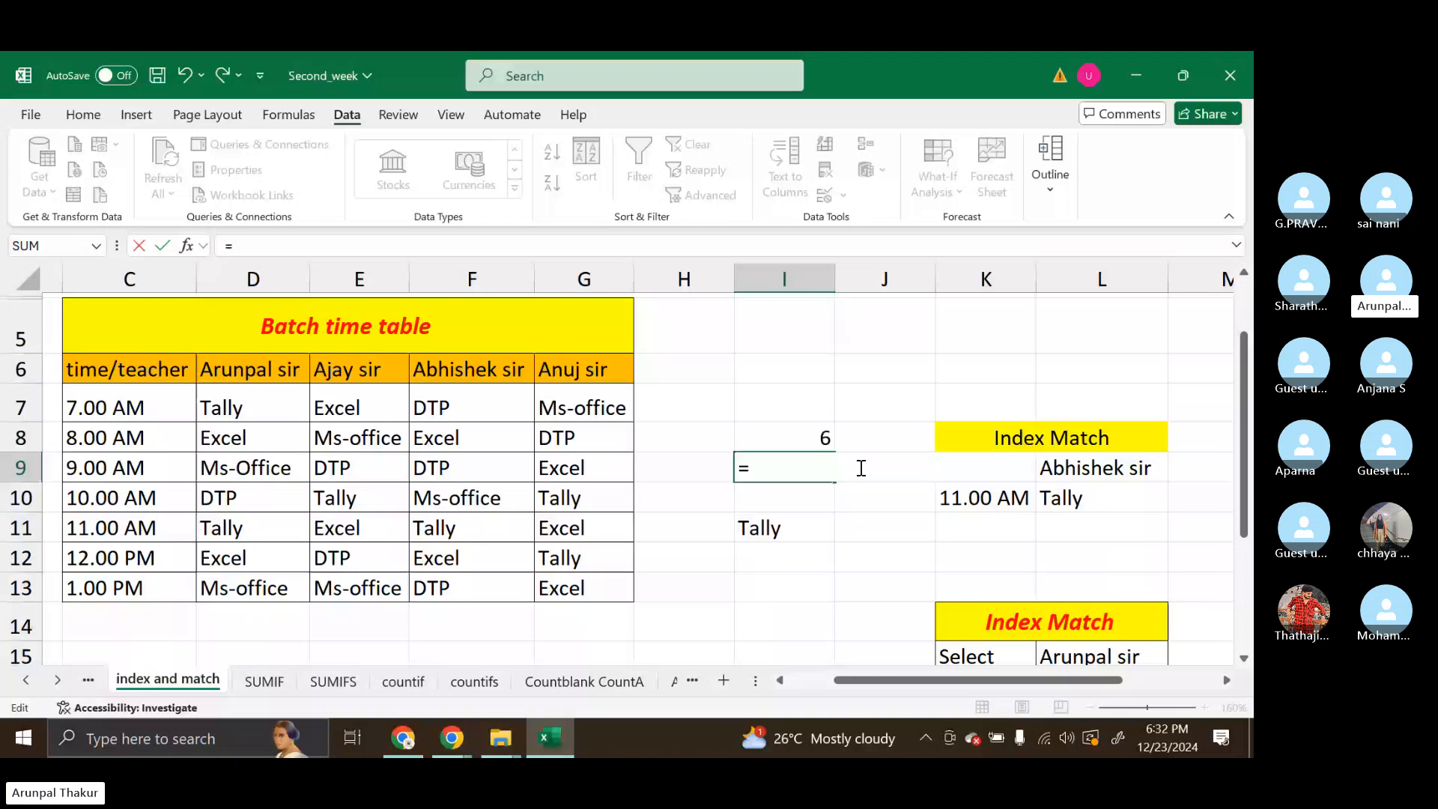
pyautogui.write('MATCH(')
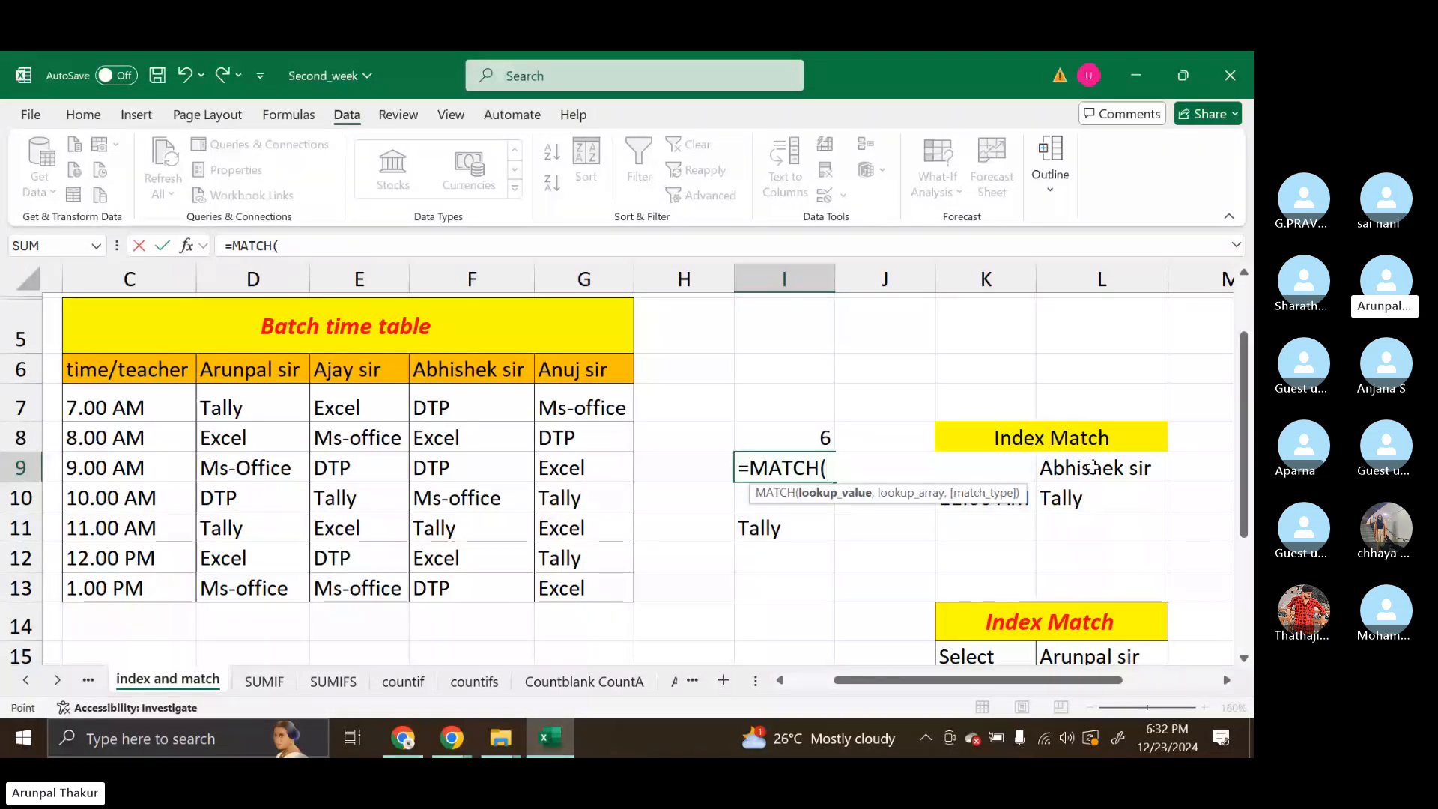
pyautogui.click(1092, 466)
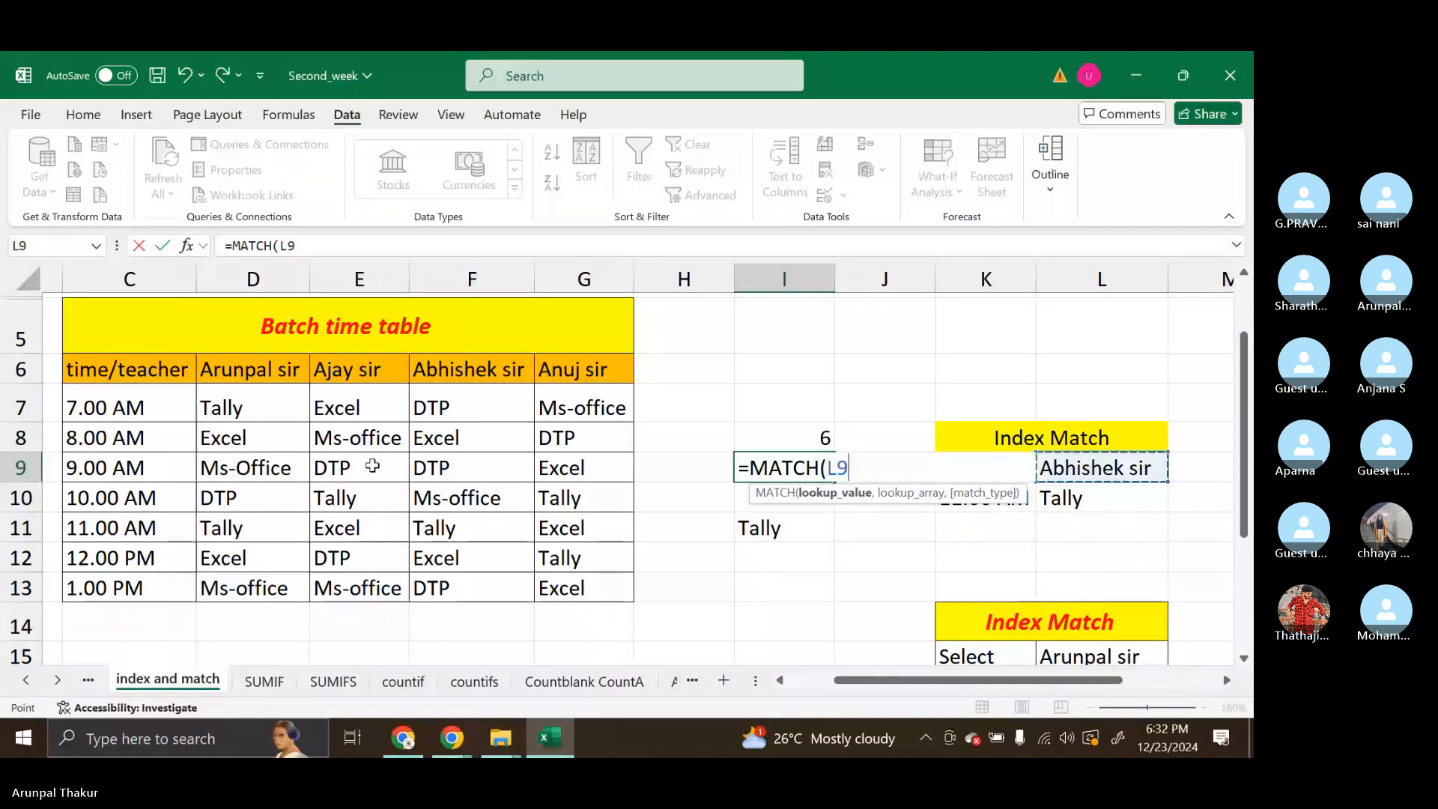
pyautogui.moveTo(128, 369); pyautogui.dragTo(597, 367)
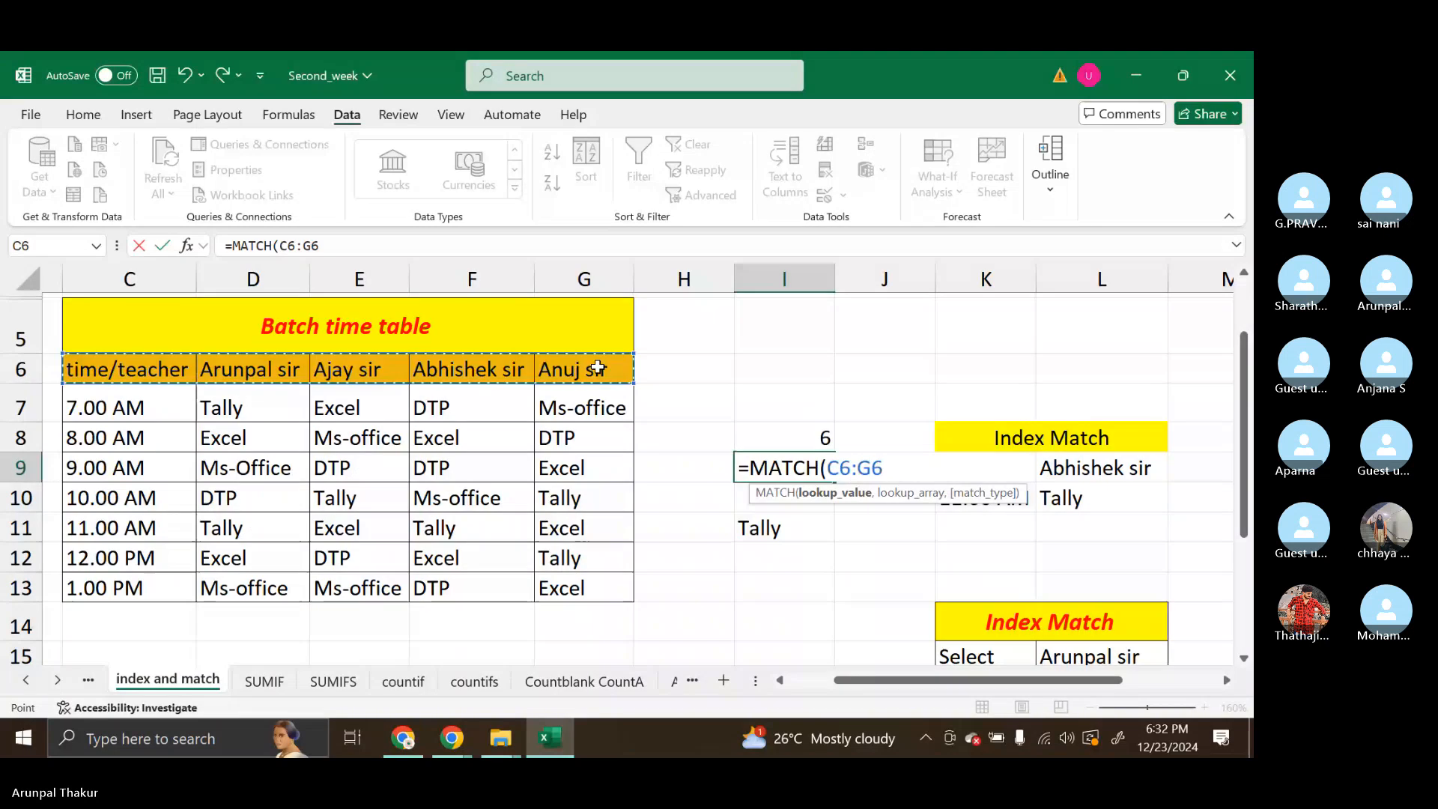
pyautogui.click(1090, 471)
pyautogui.write(',')
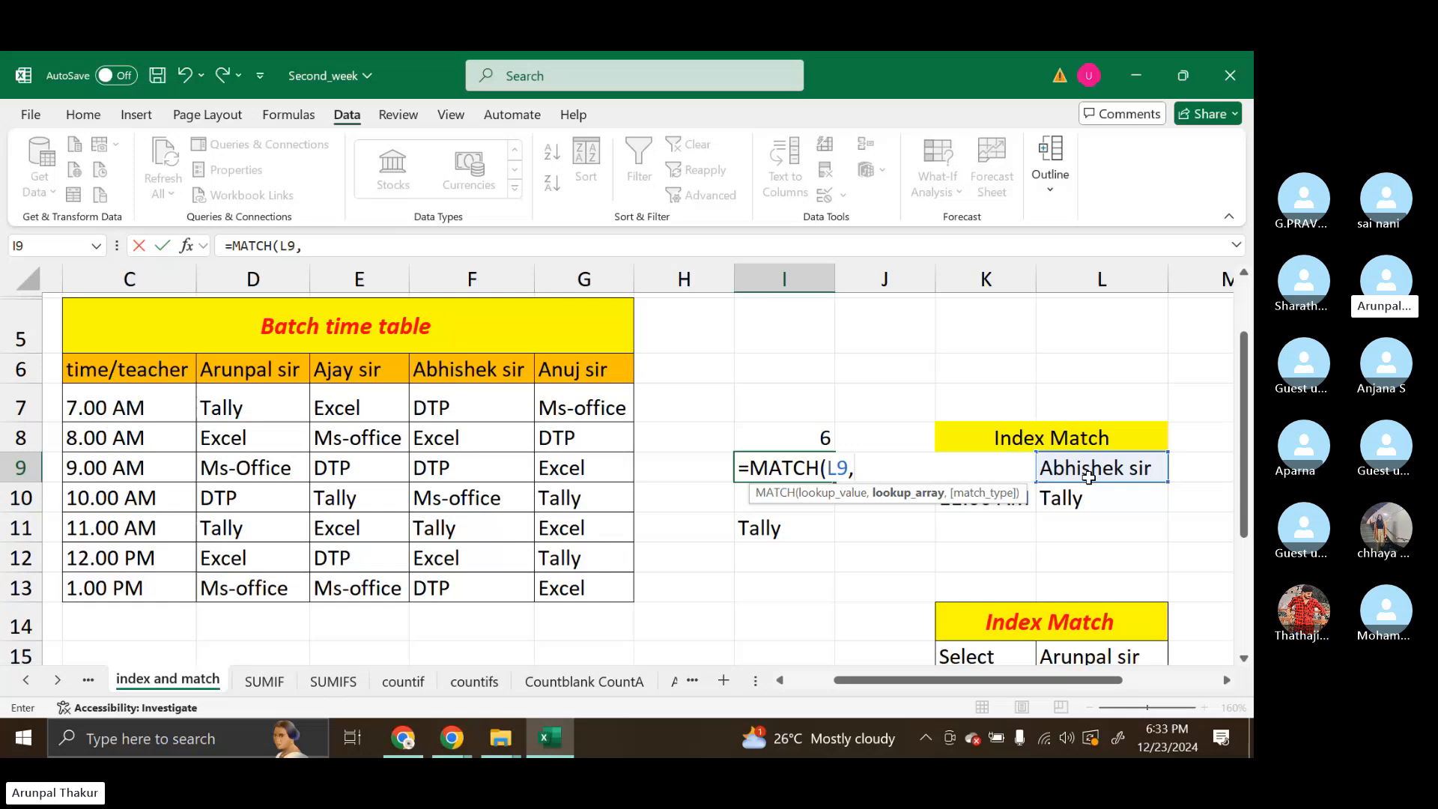
pyautogui.moveTo(128, 369); pyautogui.dragTo(589, 362)
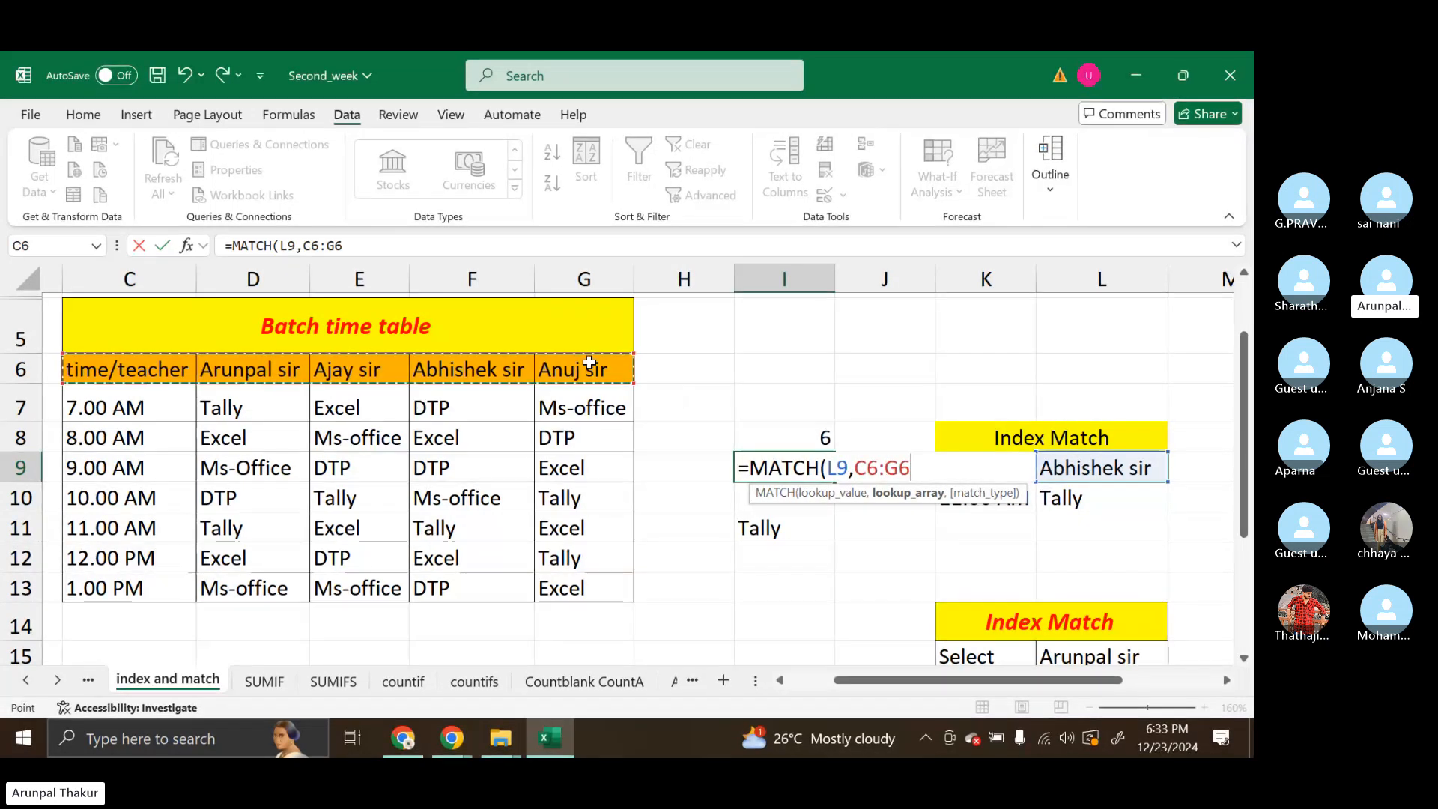
pyautogui.write(',0)')
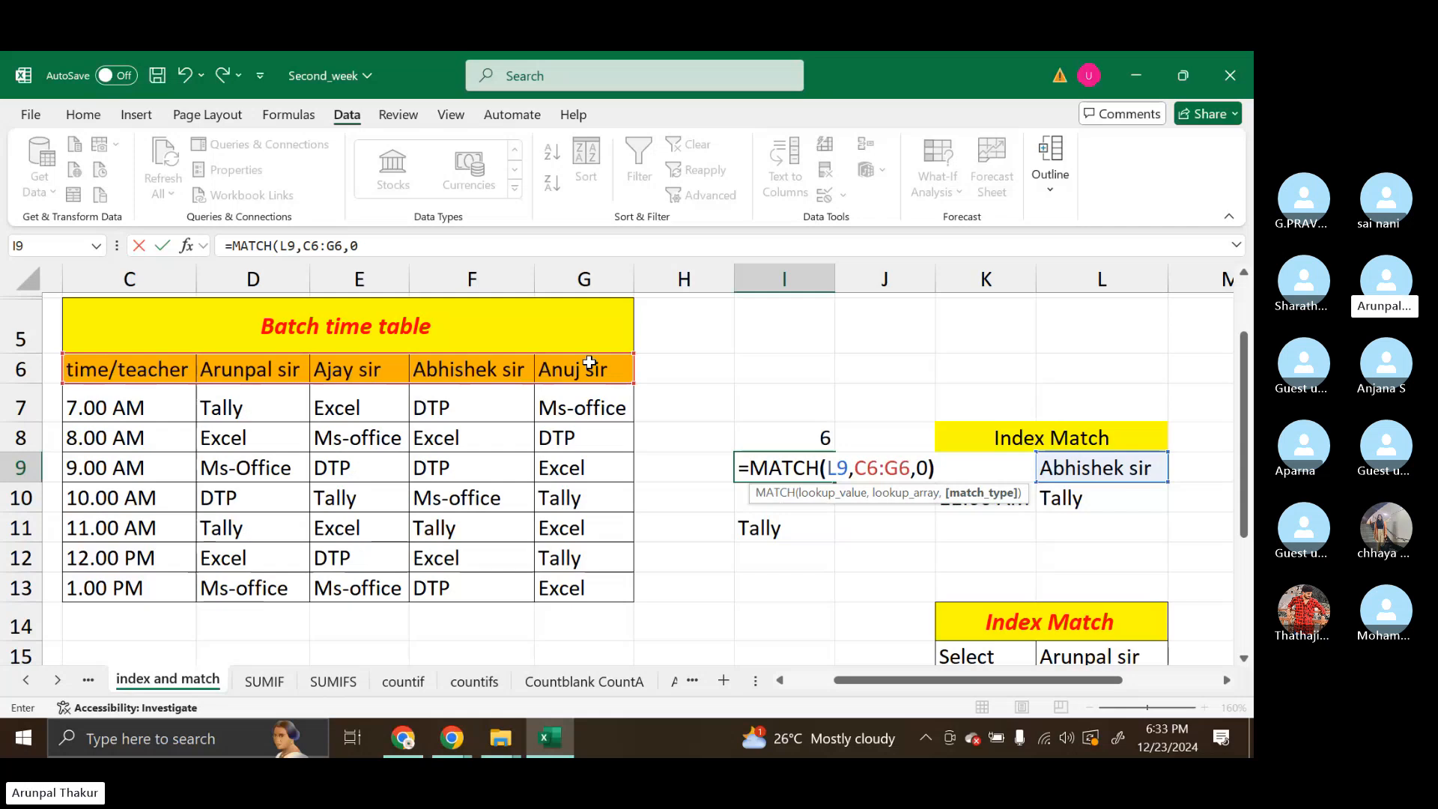
pyautogui.press('Return')
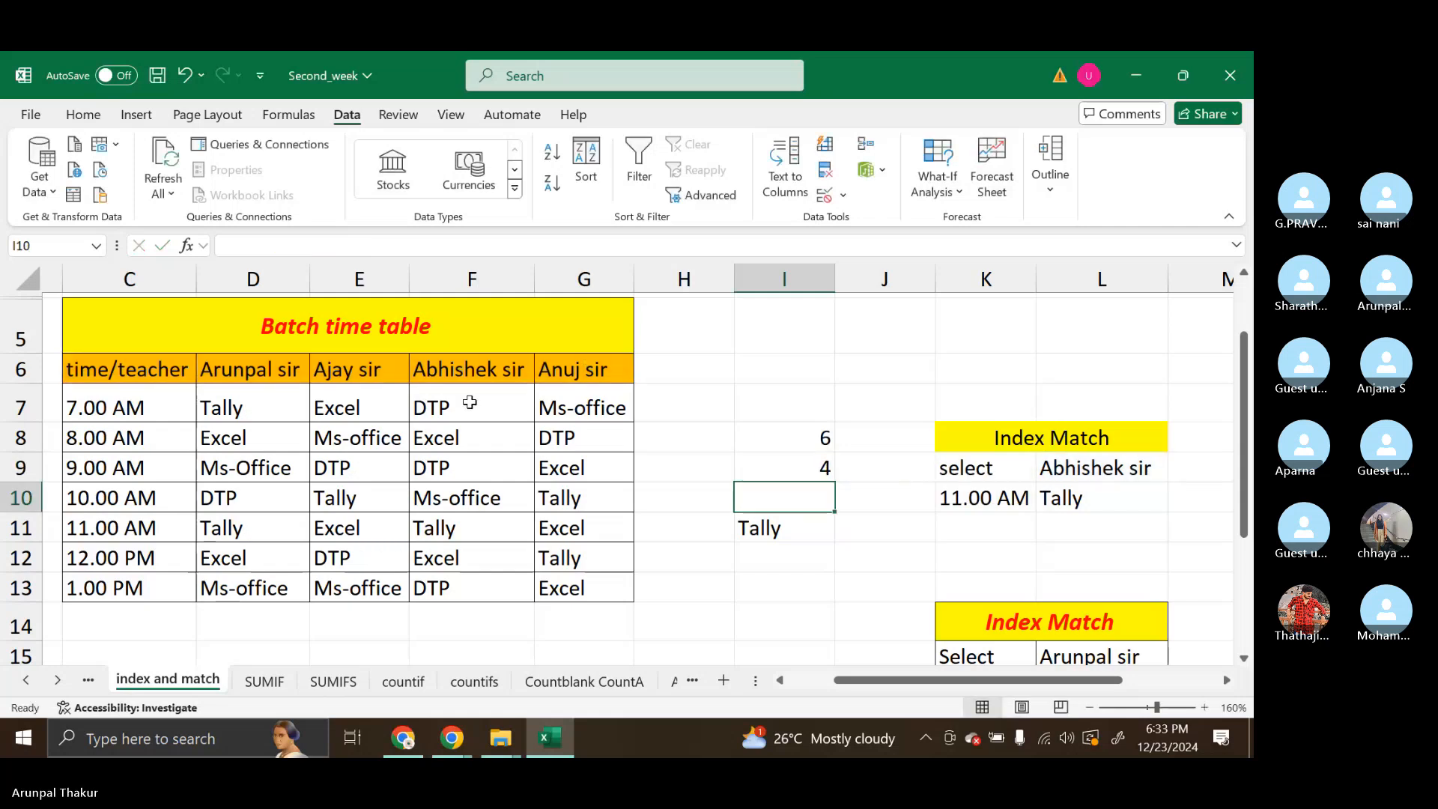
# Examine the array and row number arguments of the INDEX formula in I11, leaving the formula as it is
pyautogui.click(785, 532)
pyautogui.doubleClick(786, 531)
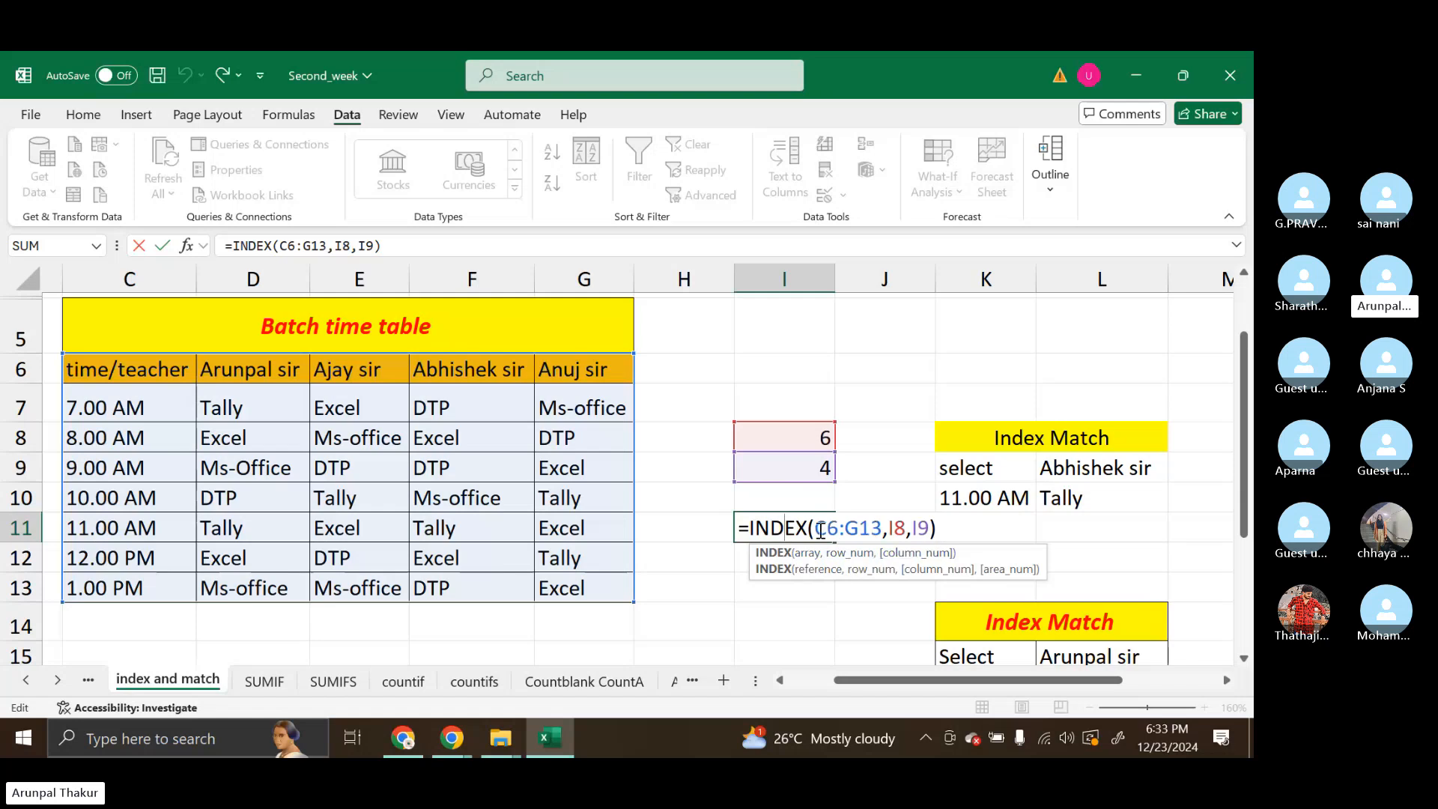
pyautogui.moveTo(815, 529); pyautogui.dragTo(882, 530)
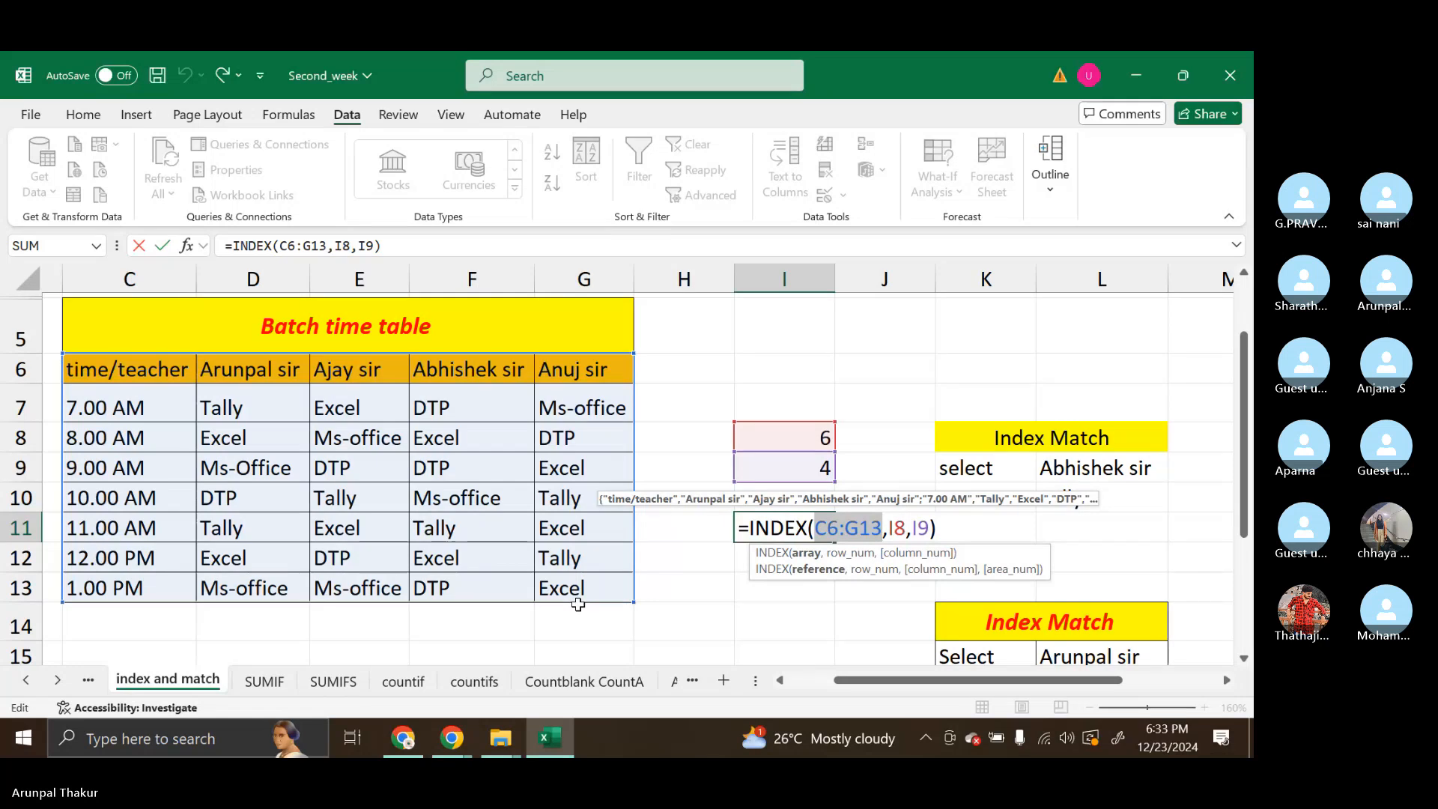
pyautogui.doubleClick(897, 529)
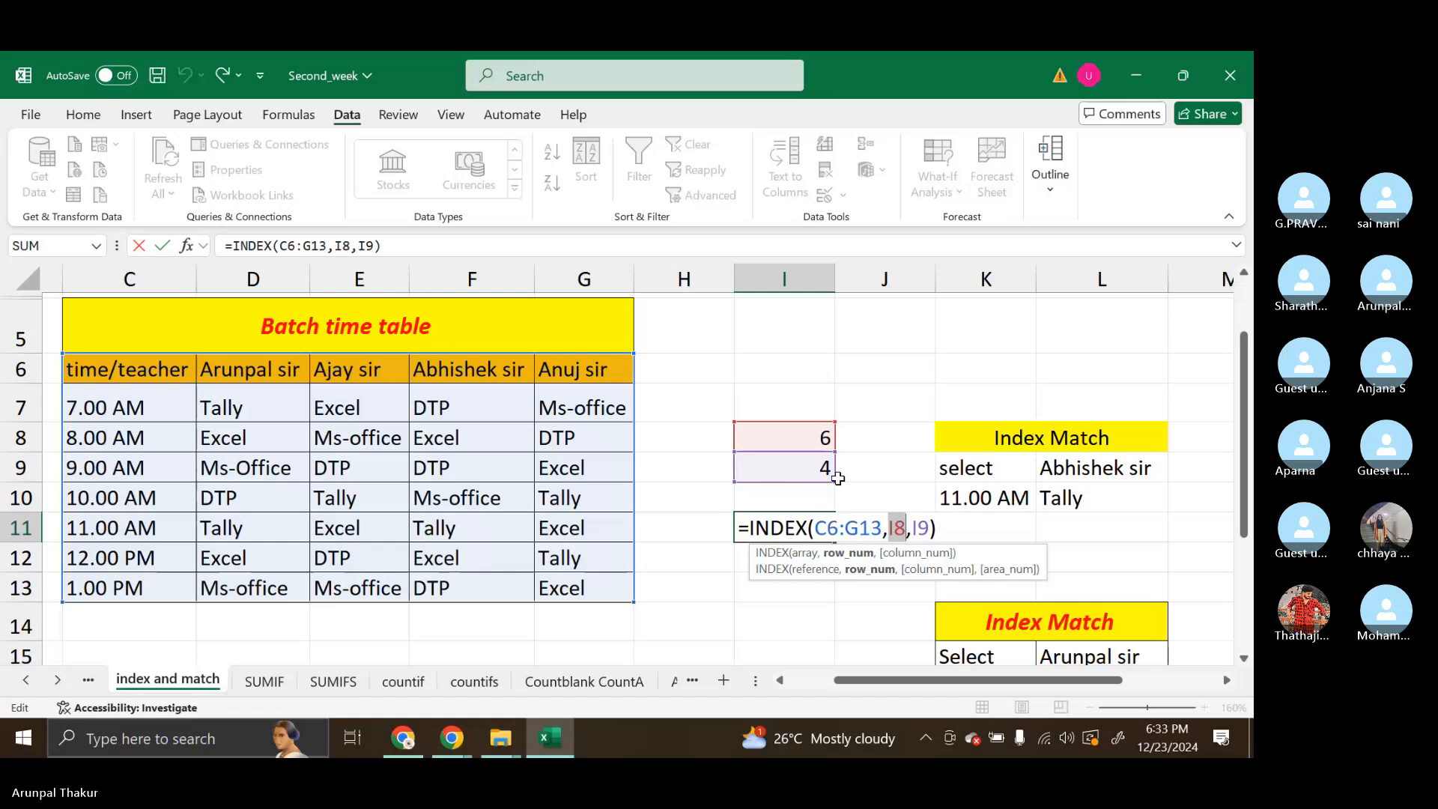
pyautogui.press('Return')
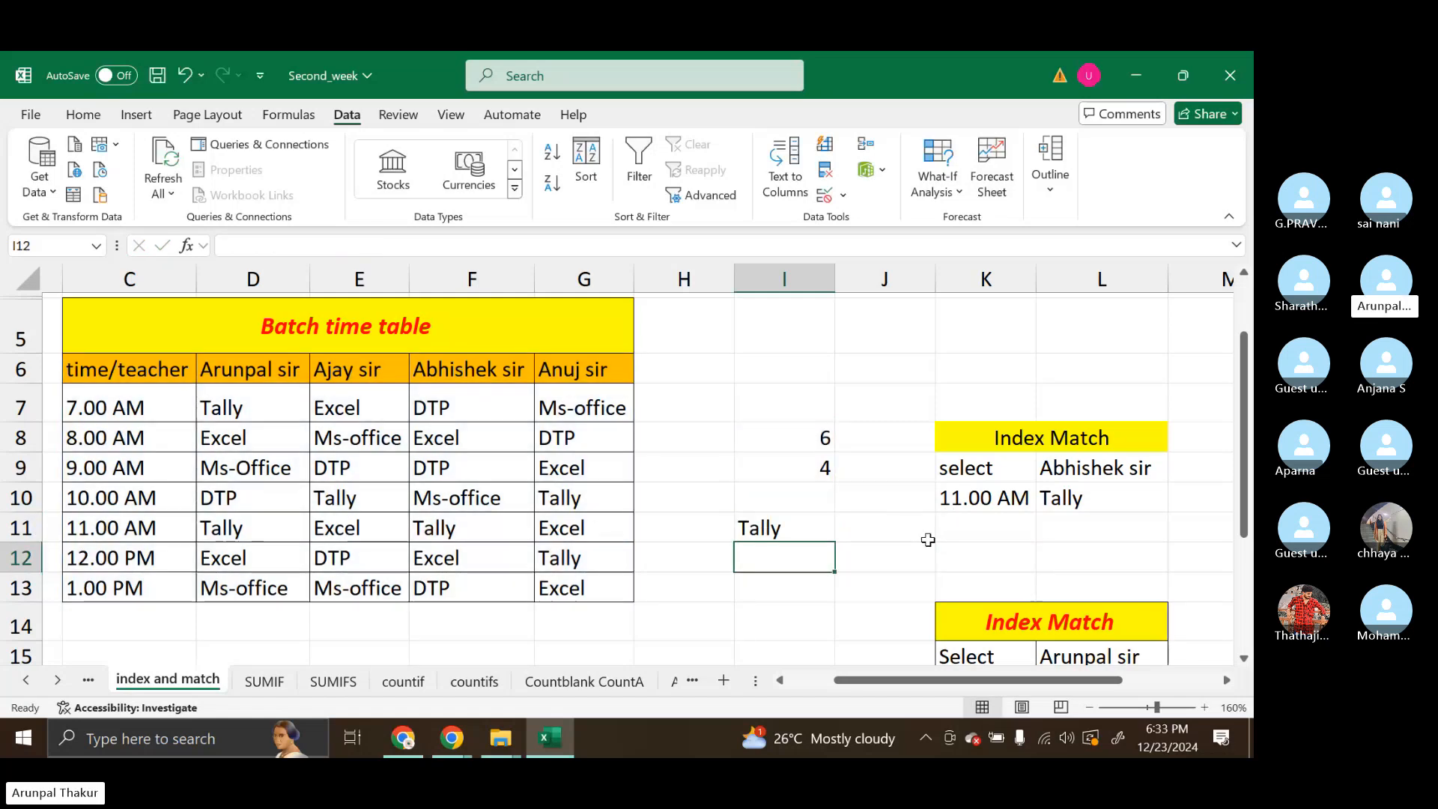
# Start an INDEX formula in L11 with the timetable range C6:G13 as its array
pyautogui.click(1087, 524)
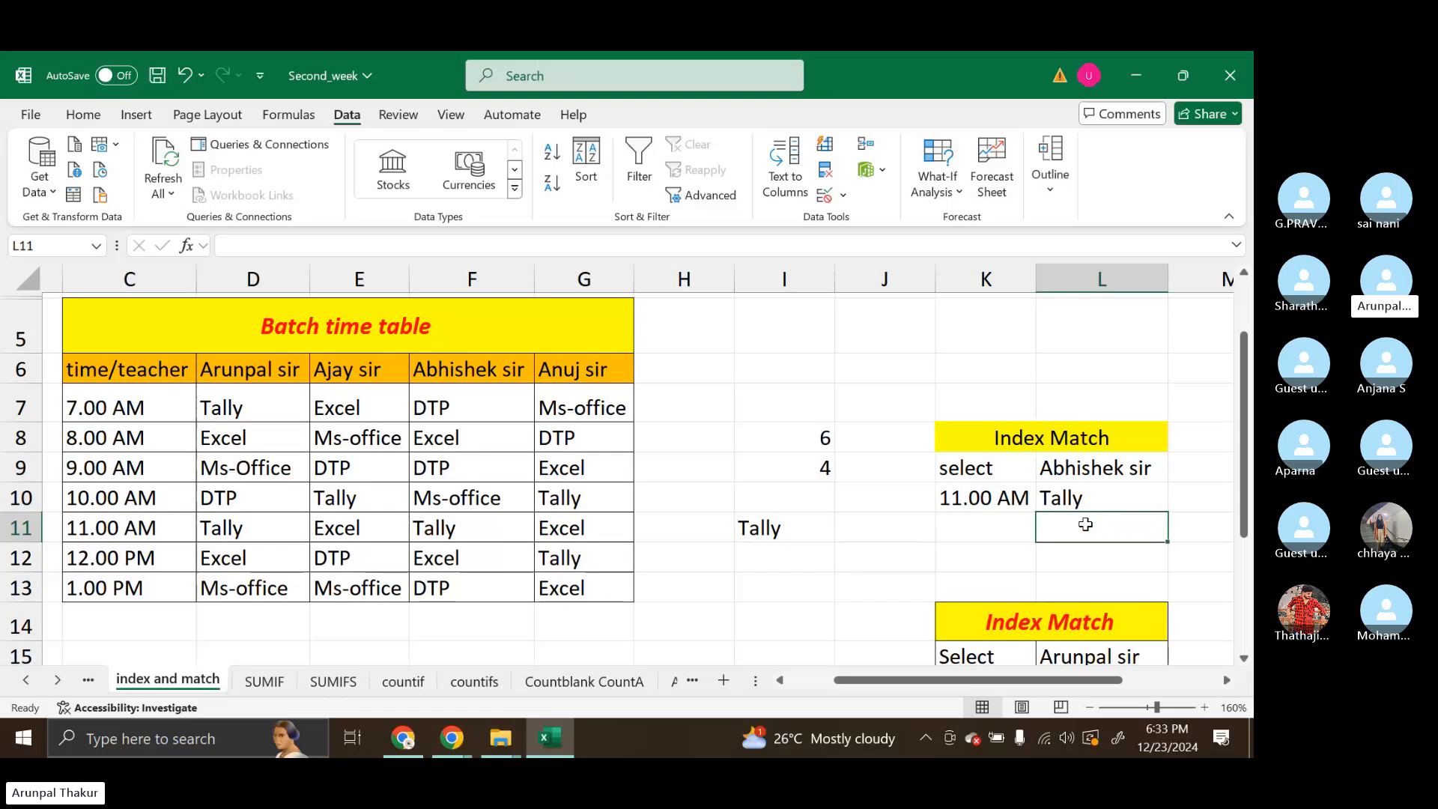
pyautogui.write('=ind')
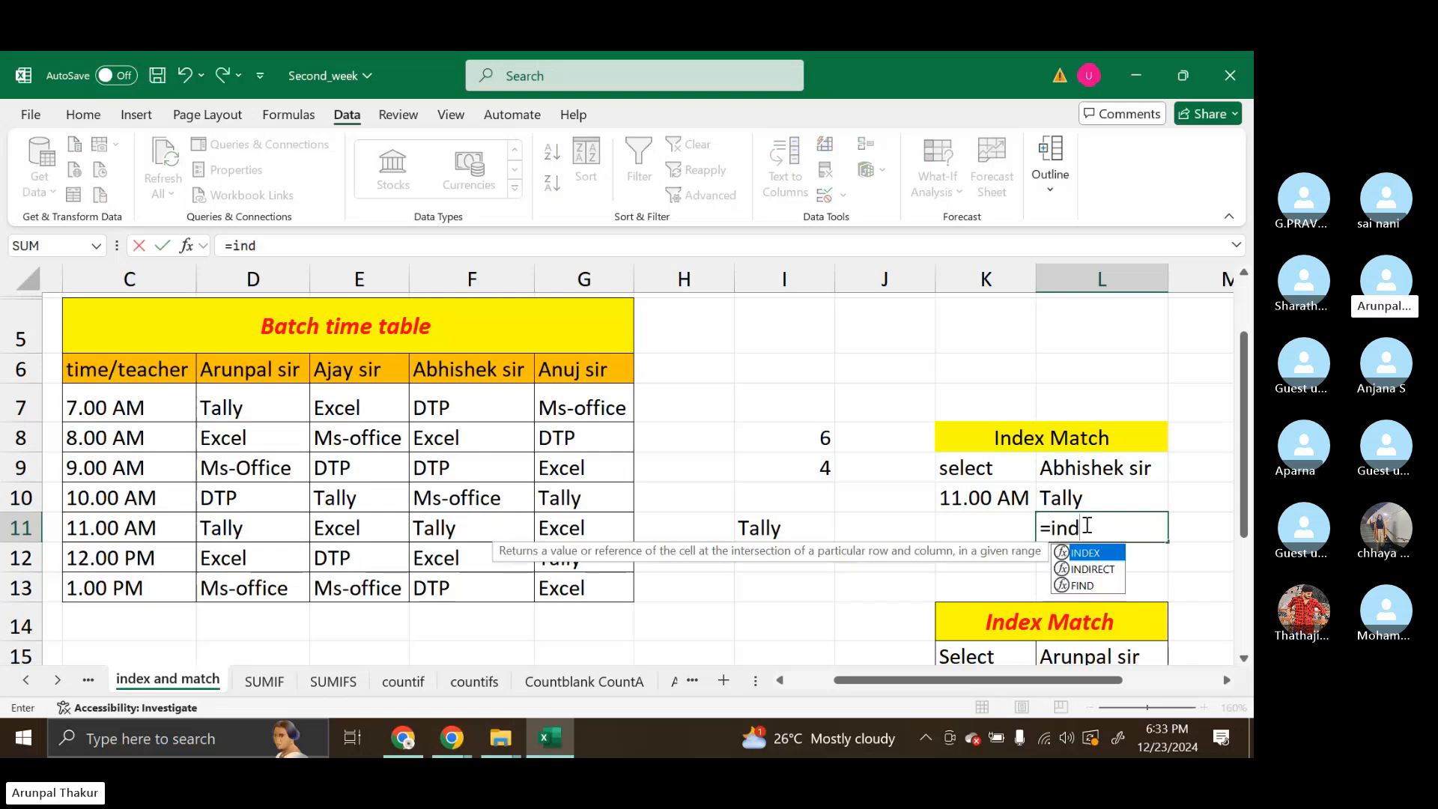
pyautogui.press('Tab')
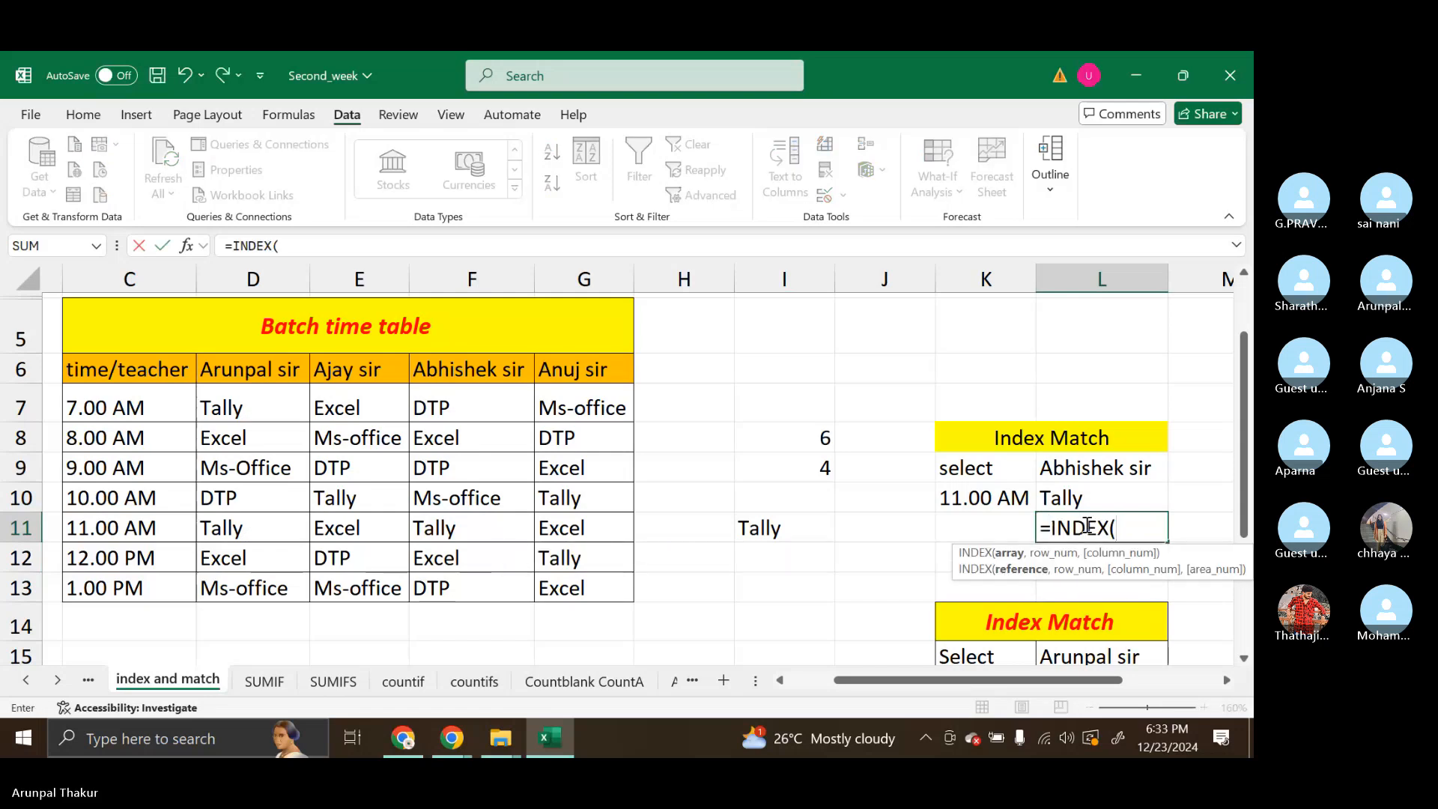
pyautogui.moveTo(105, 375); pyautogui.dragTo(591, 585)
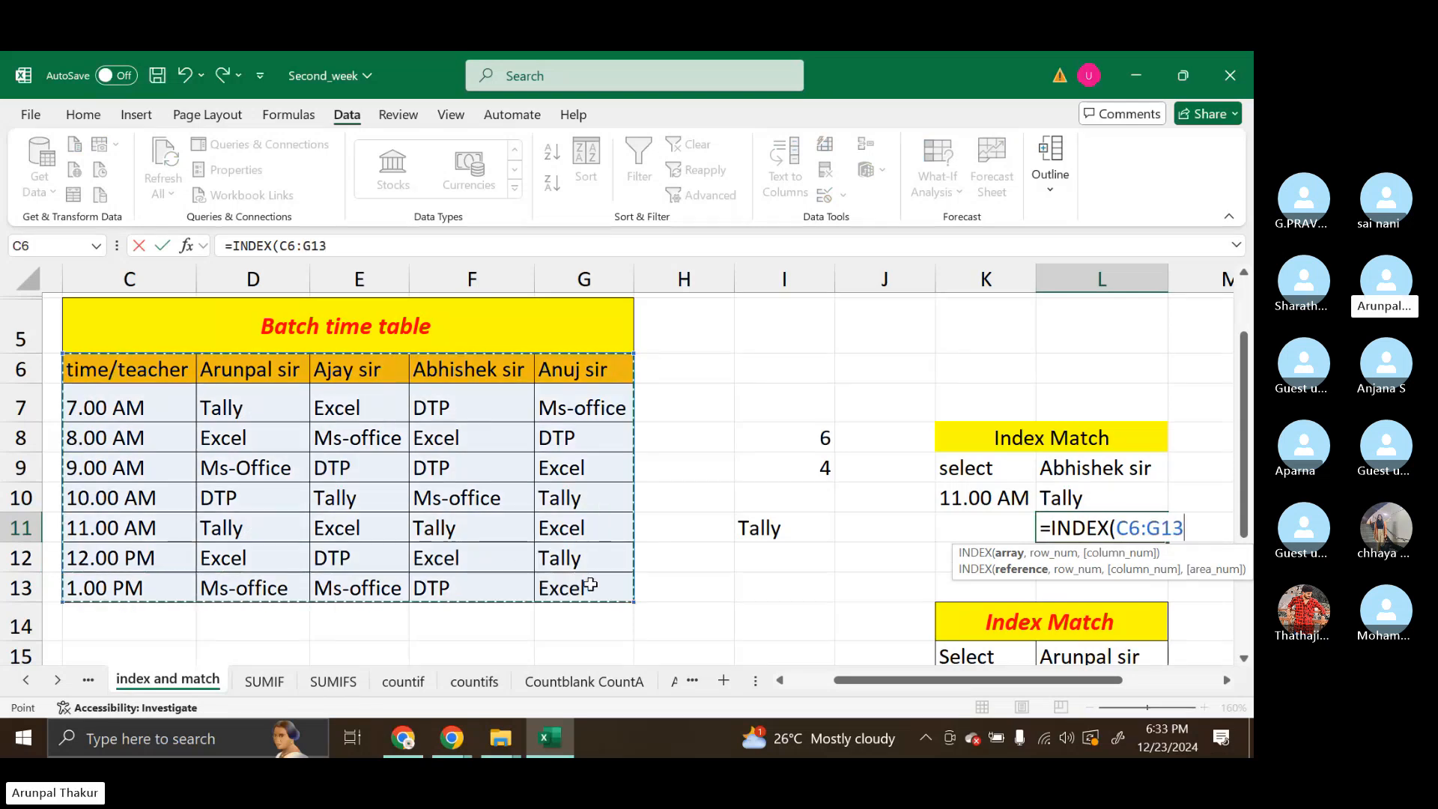
pyautogui.write(',')
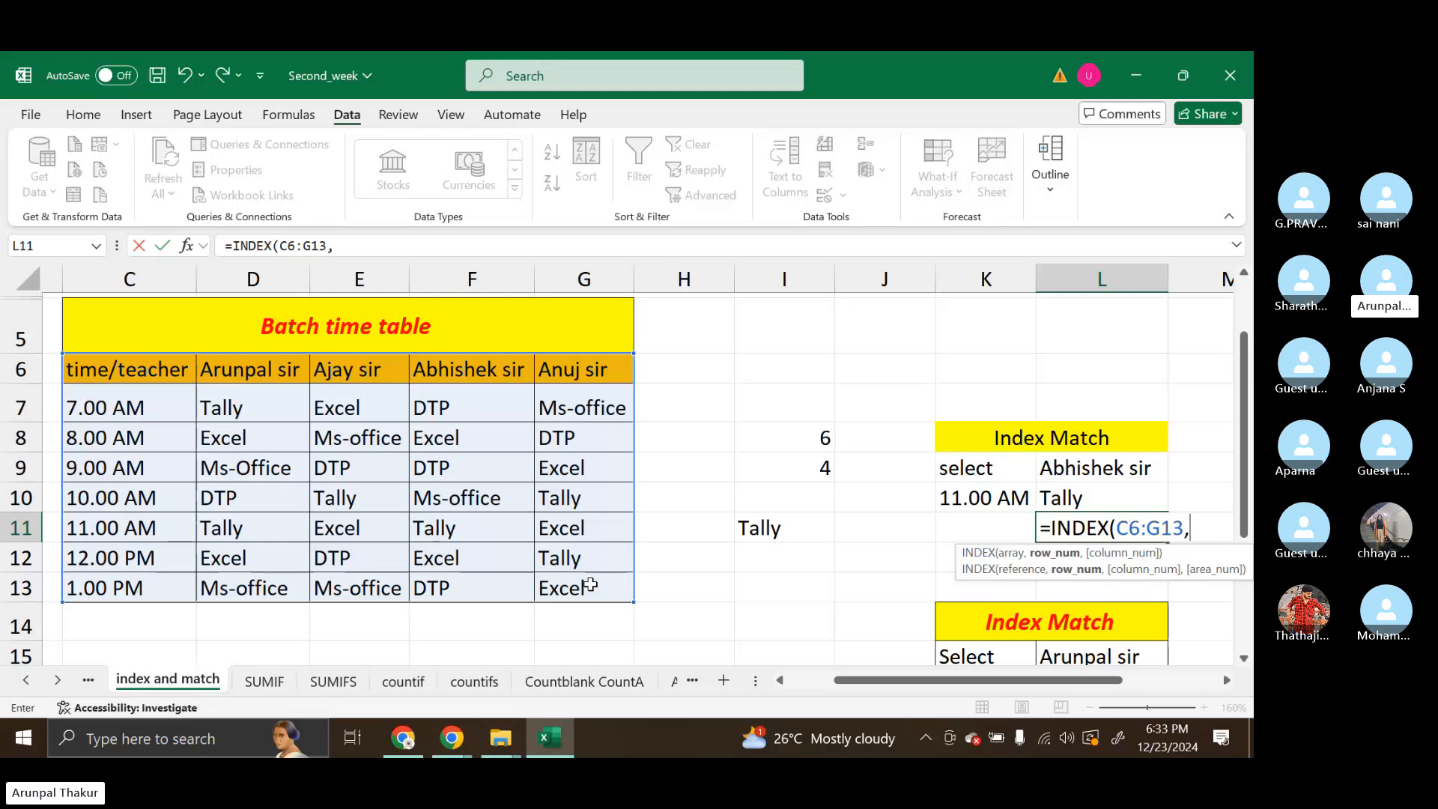
pyautogui.write('maty')
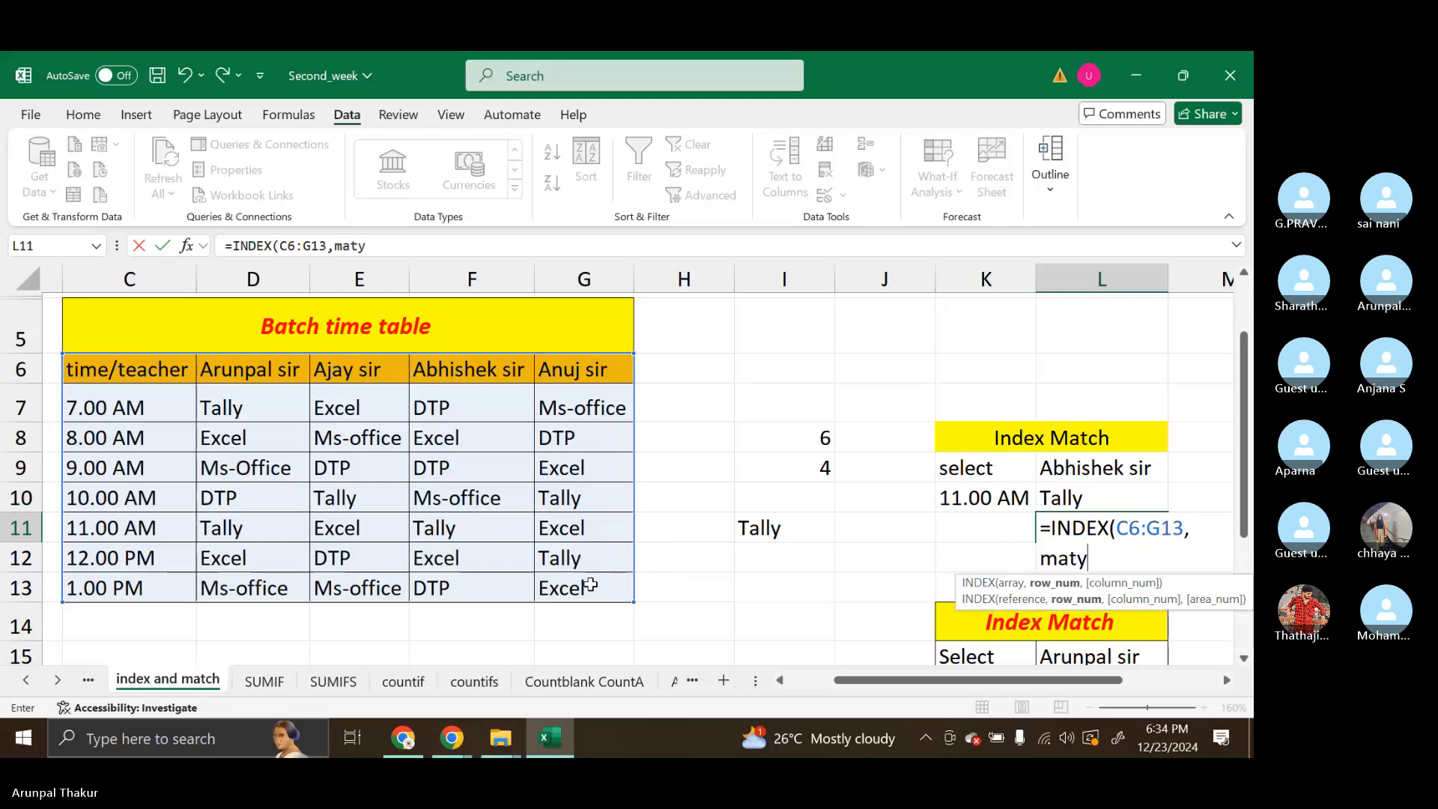
# Add MATCH(K10,C6:C13,0) as the row number argument of the INDEX formula in L11
pyautogui.press('BackSpace')
pyautogui.press('Tab')
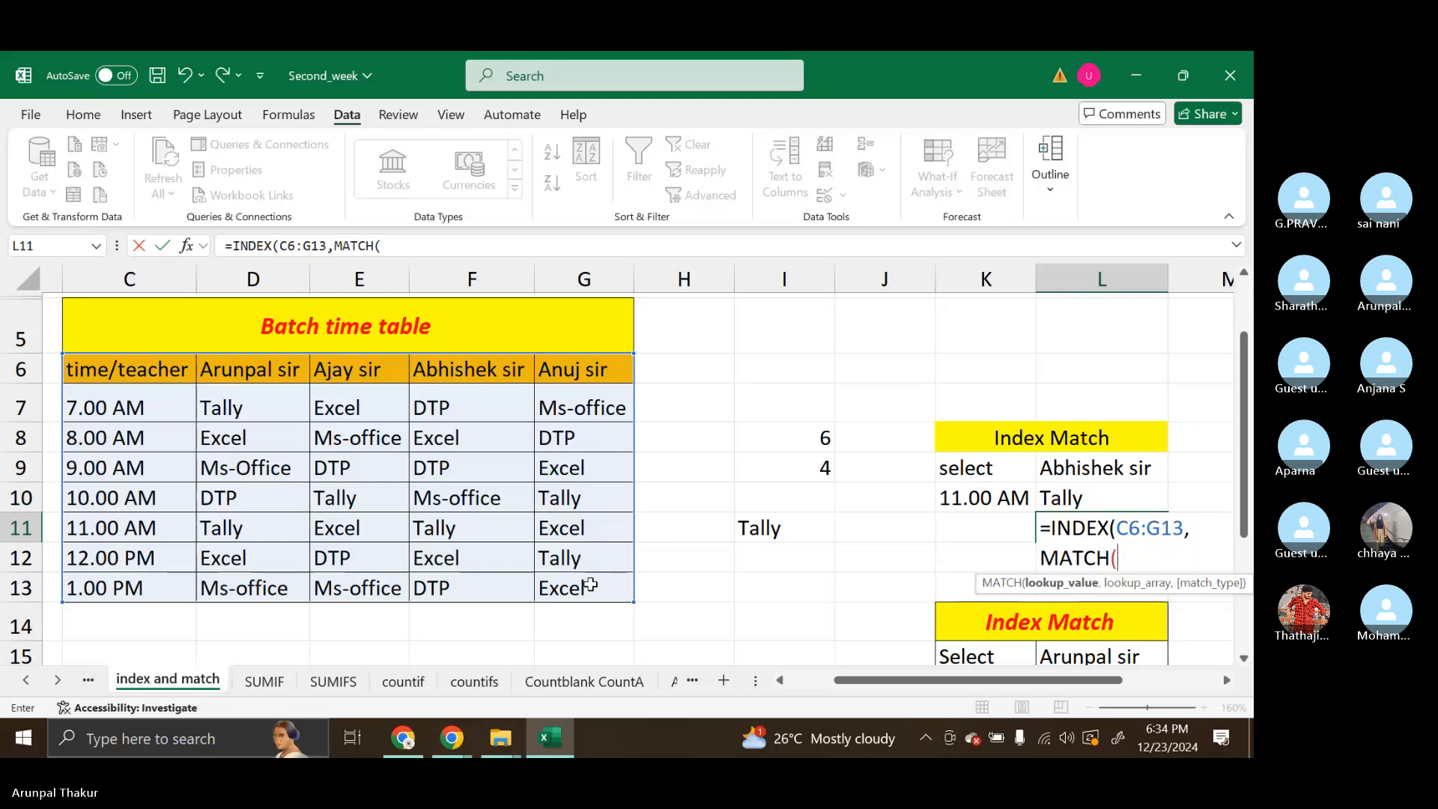
pyautogui.click(1008, 501)
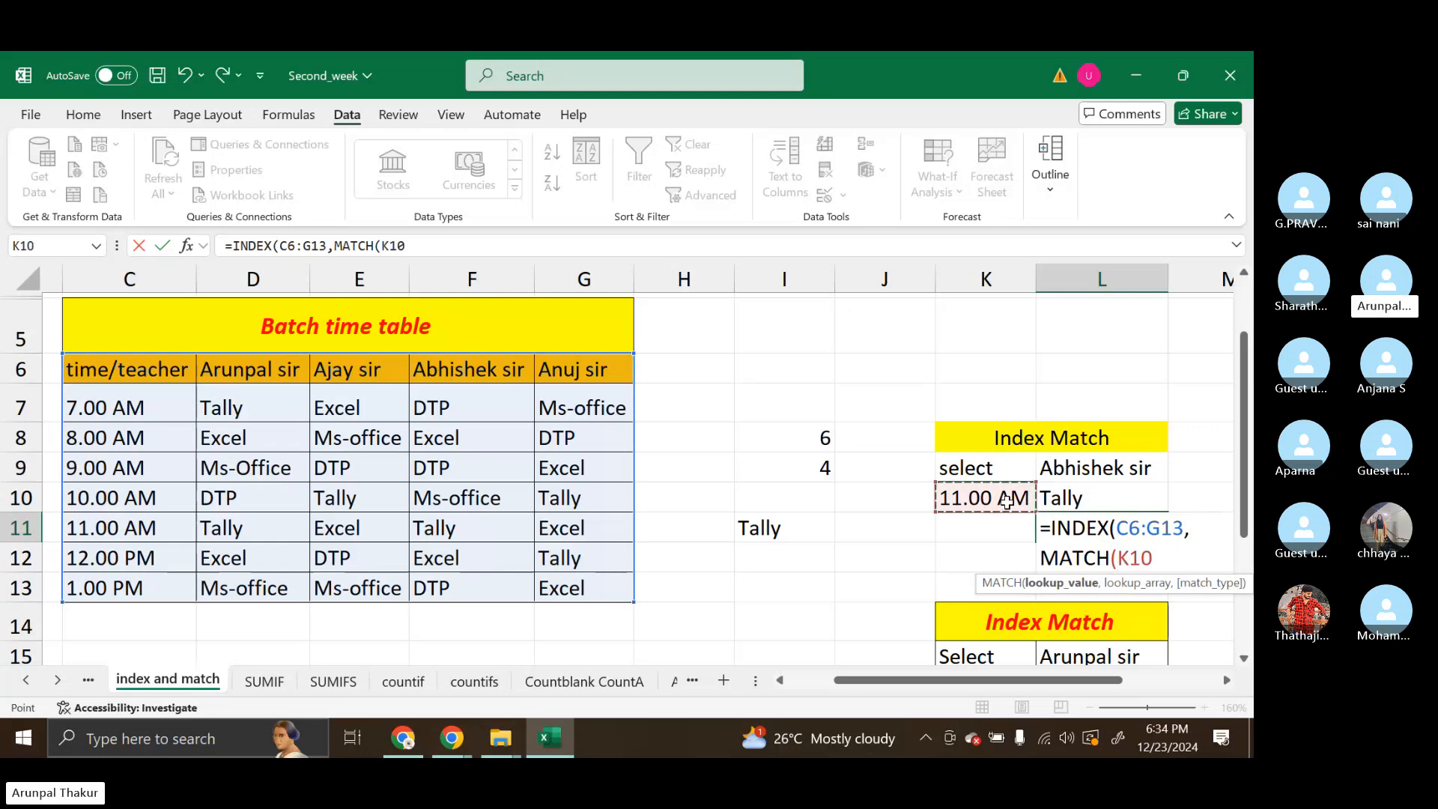
pyautogui.write(',')
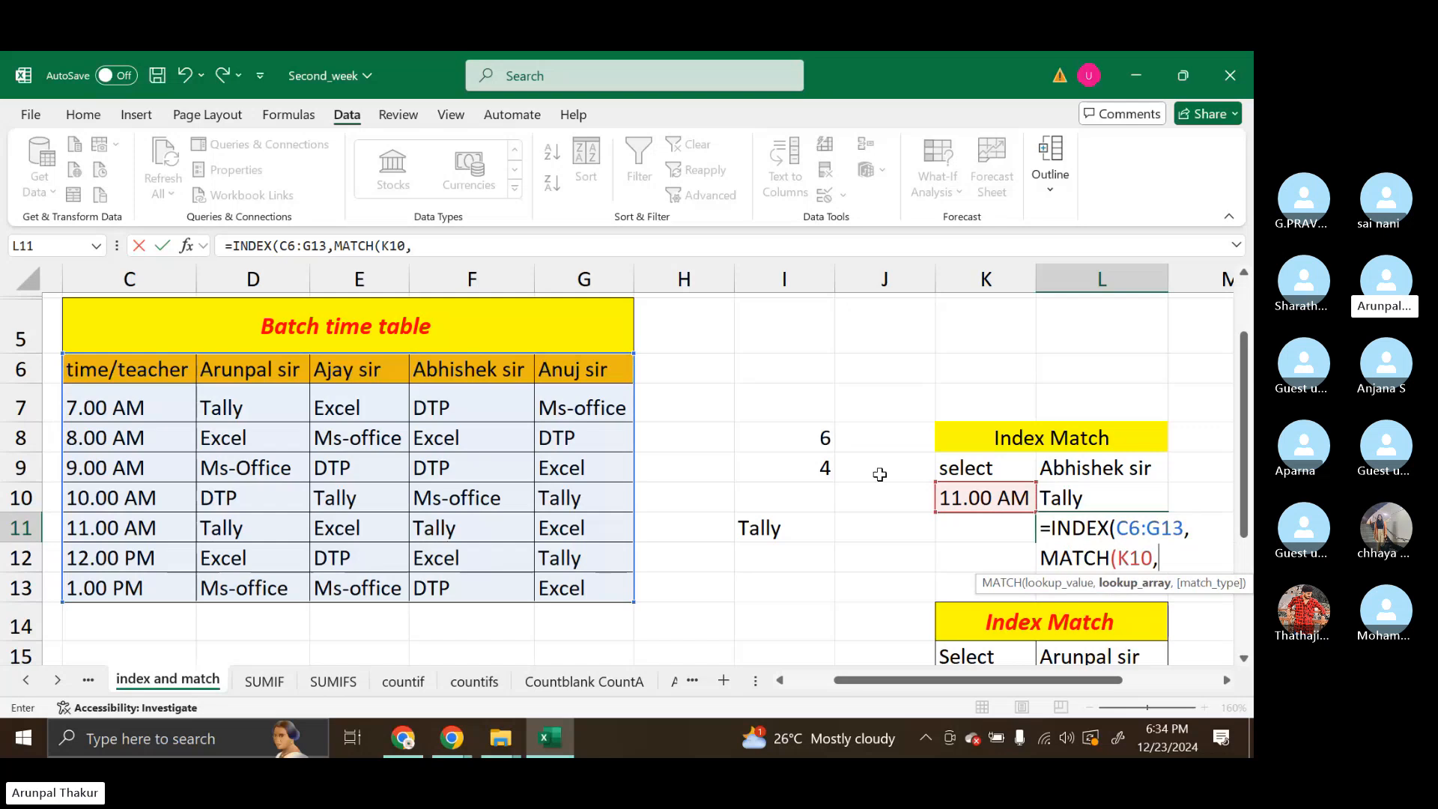
pyautogui.moveTo(131, 382); pyautogui.dragTo(118, 589)
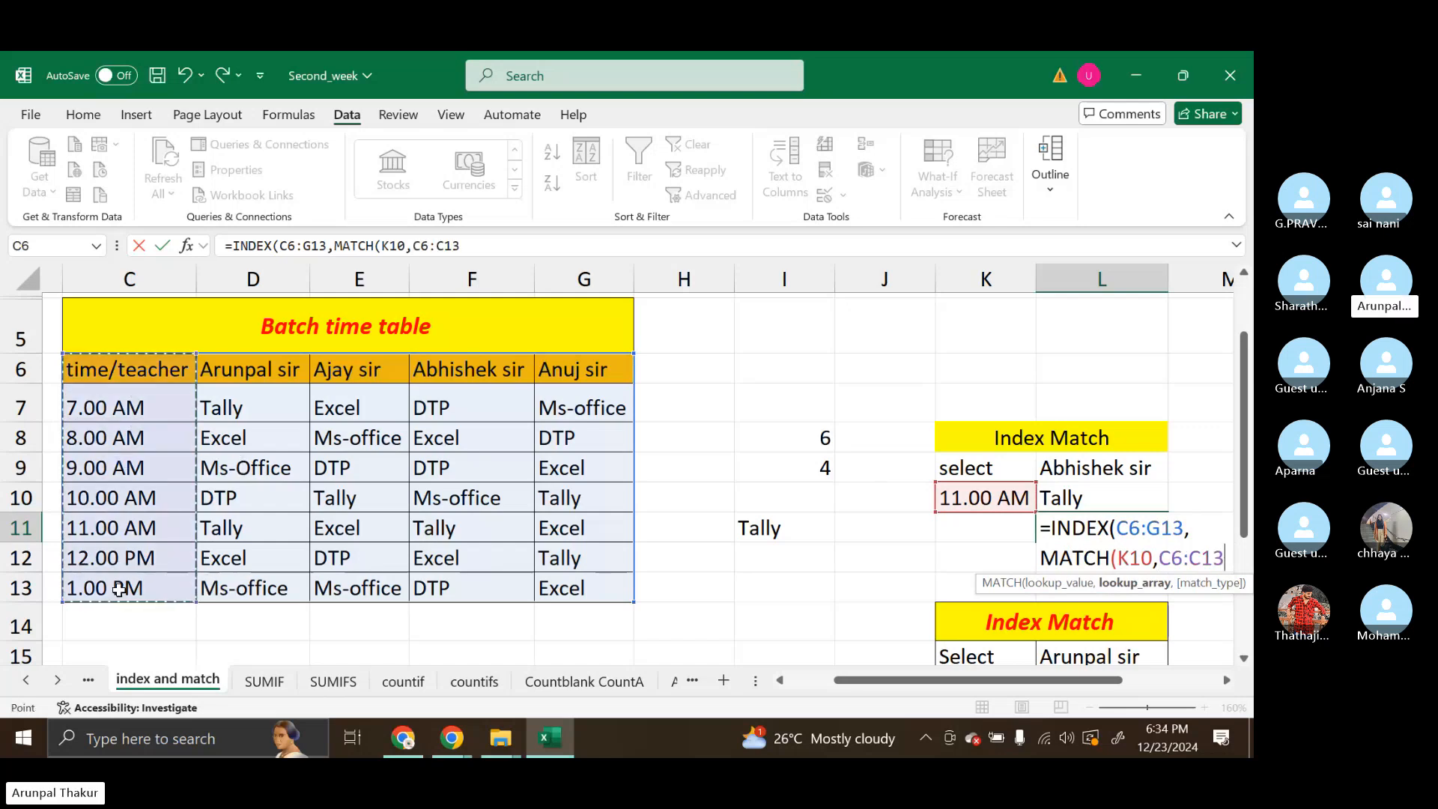
pyautogui.write(',')
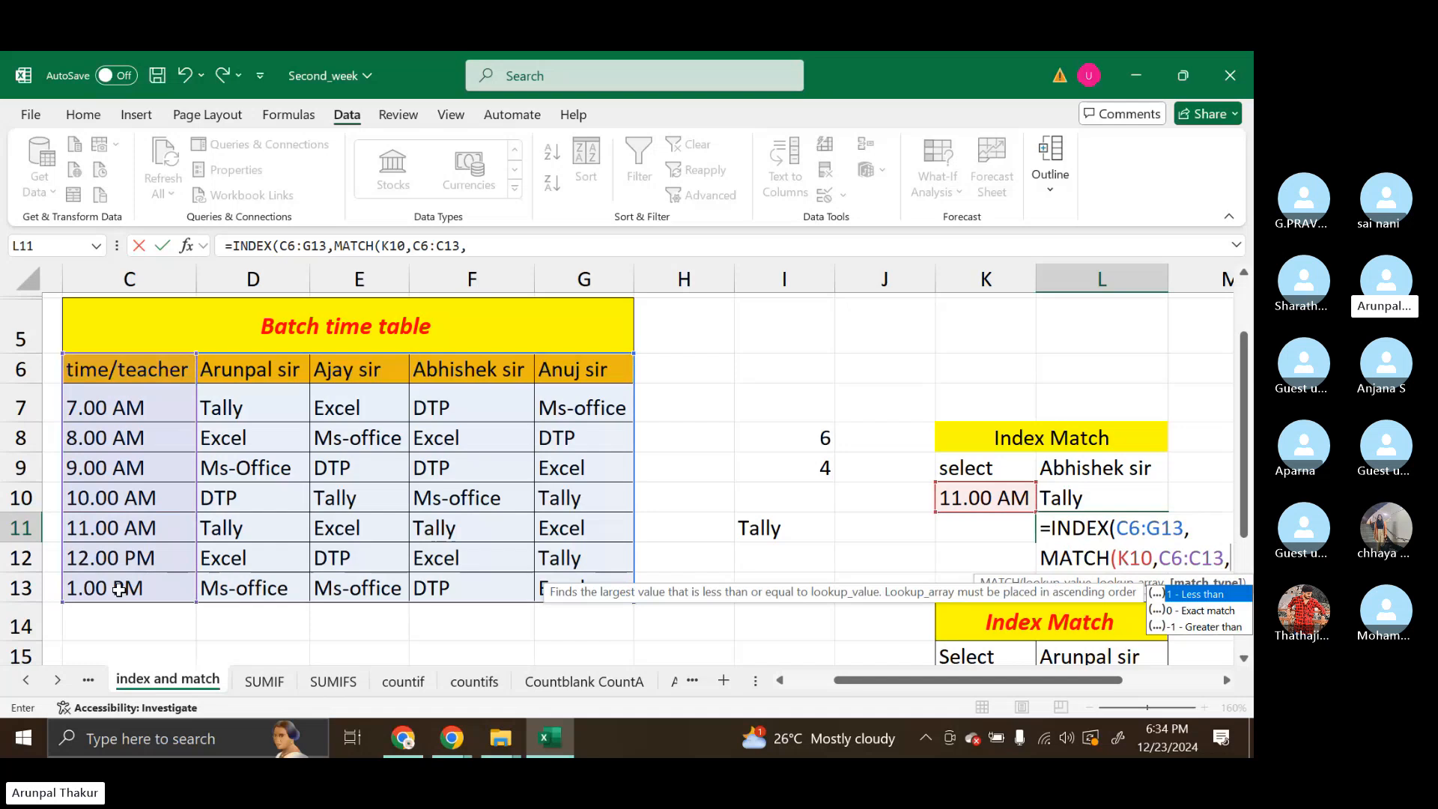
pyautogui.write('0)')
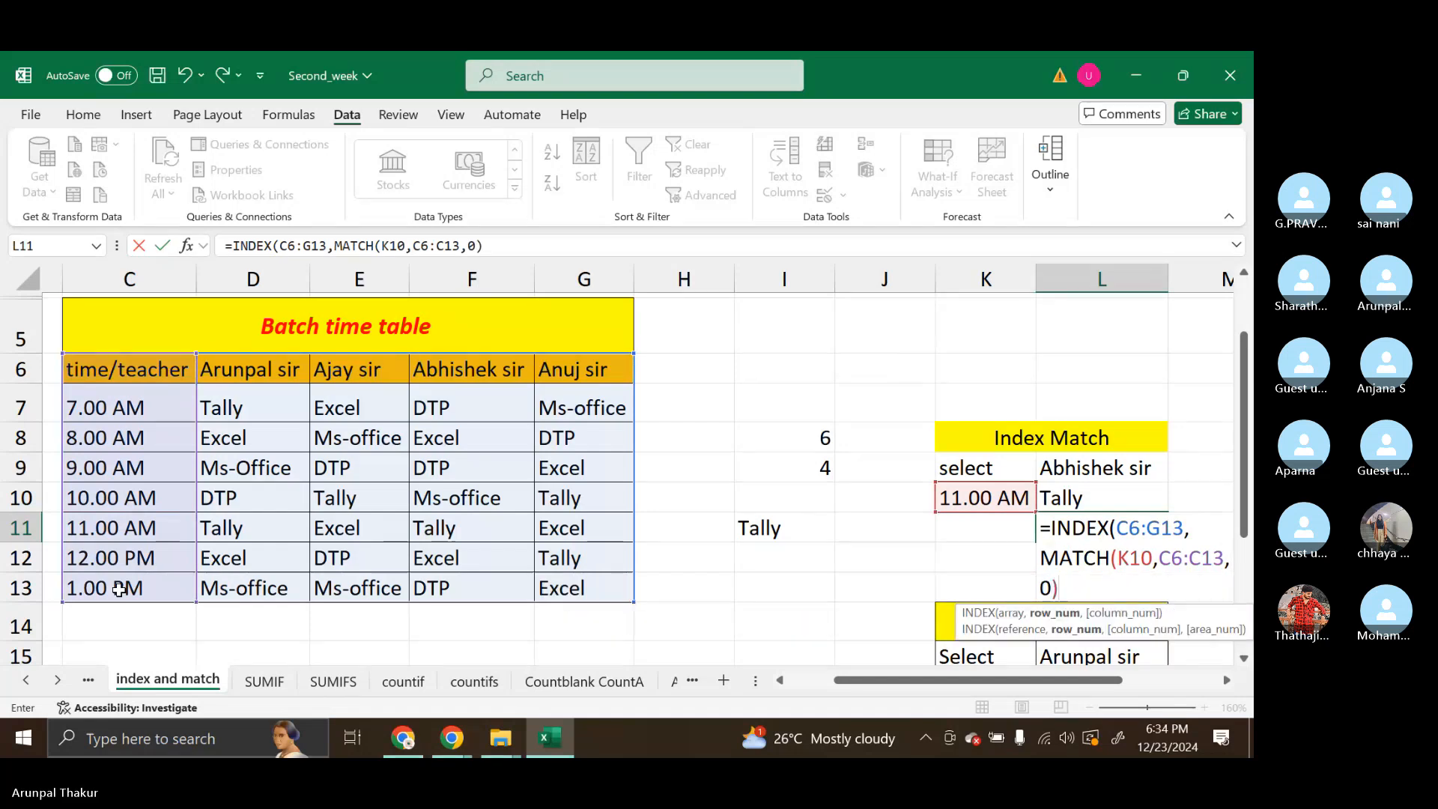
pyautogui.write(',')
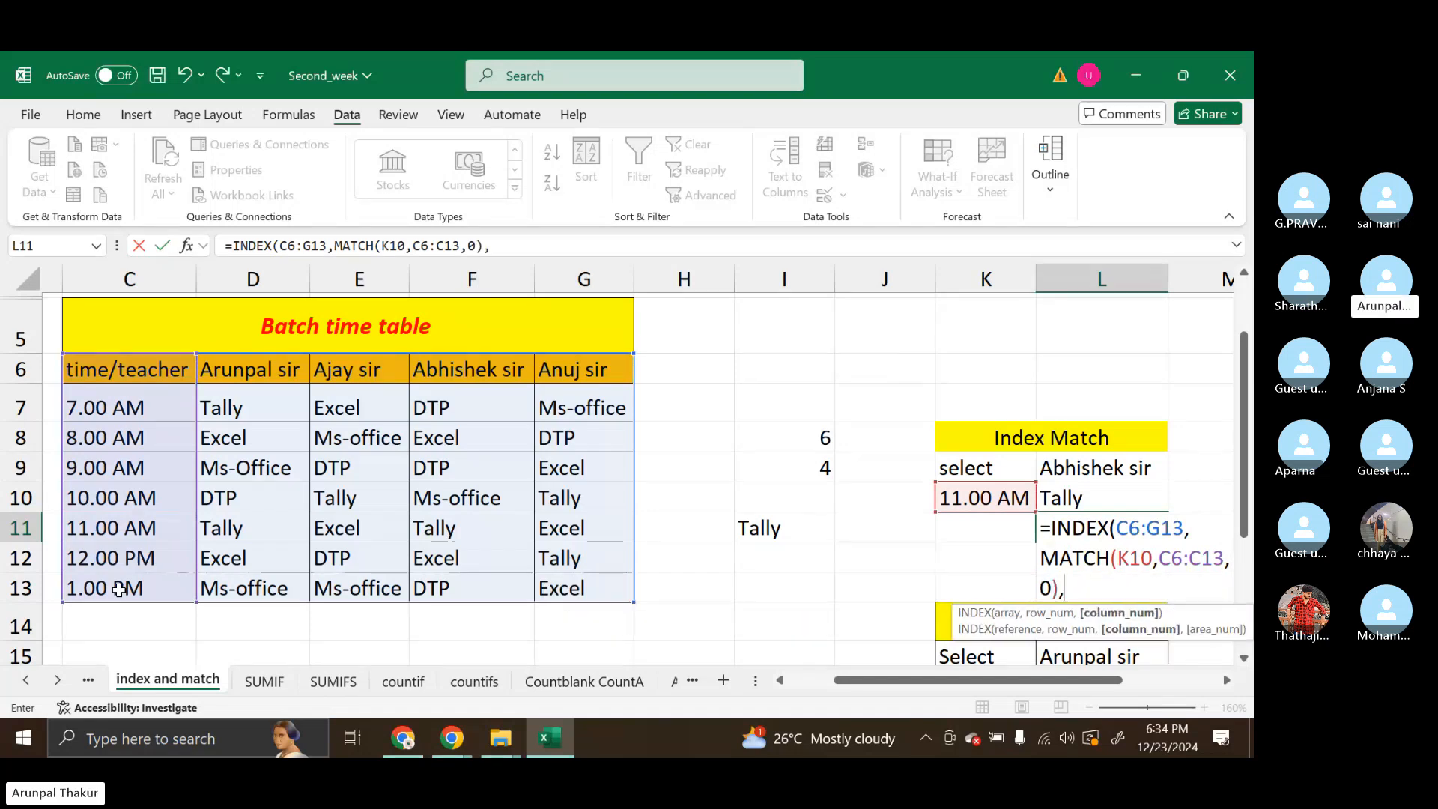
pyautogui.write('mat')
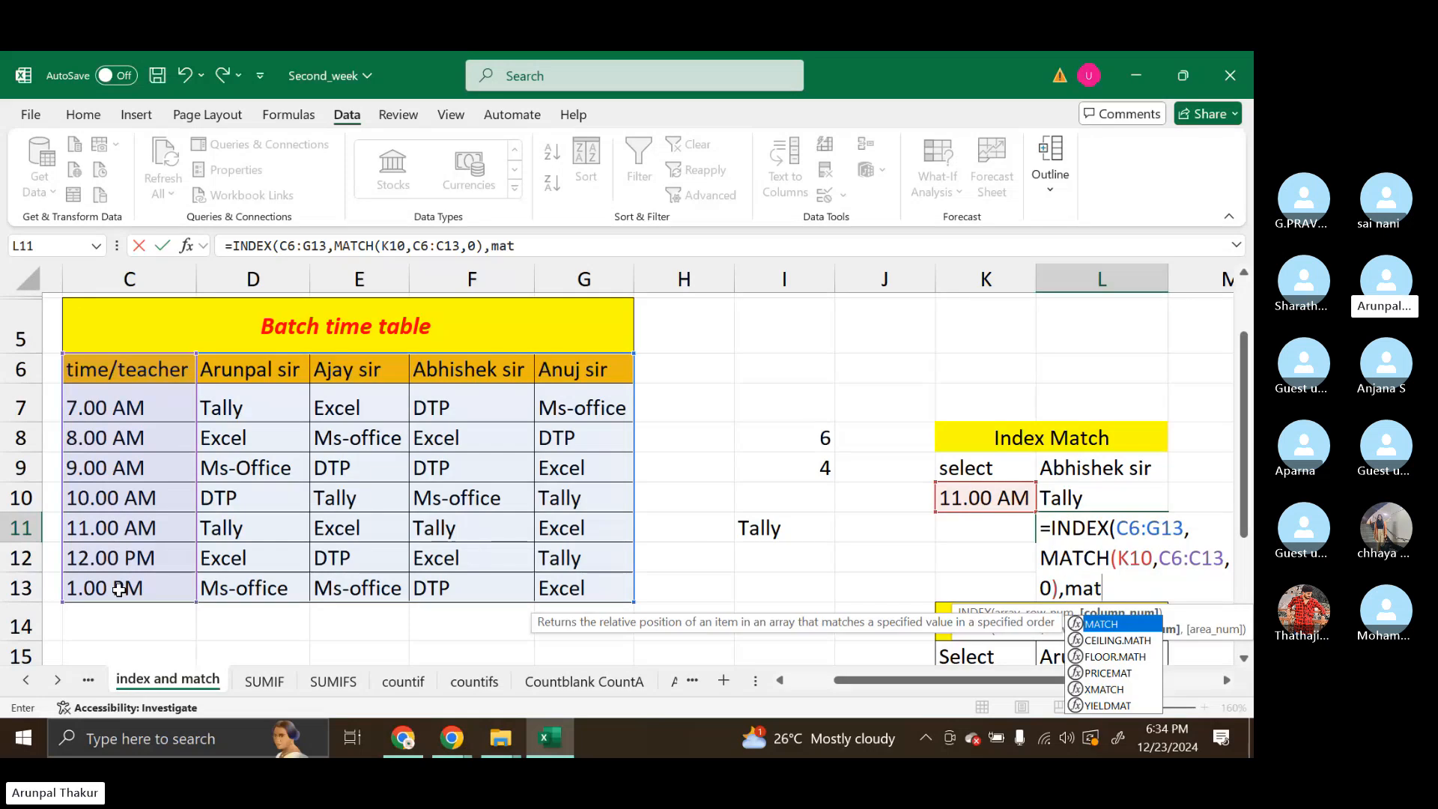
# Add MATCH(L9,C6:G6,0) as the column number argument in L11 and complete the formula, accepting the closing bracket correction
pyautogui.press('Tab')
pyautogui.click(1078, 468)
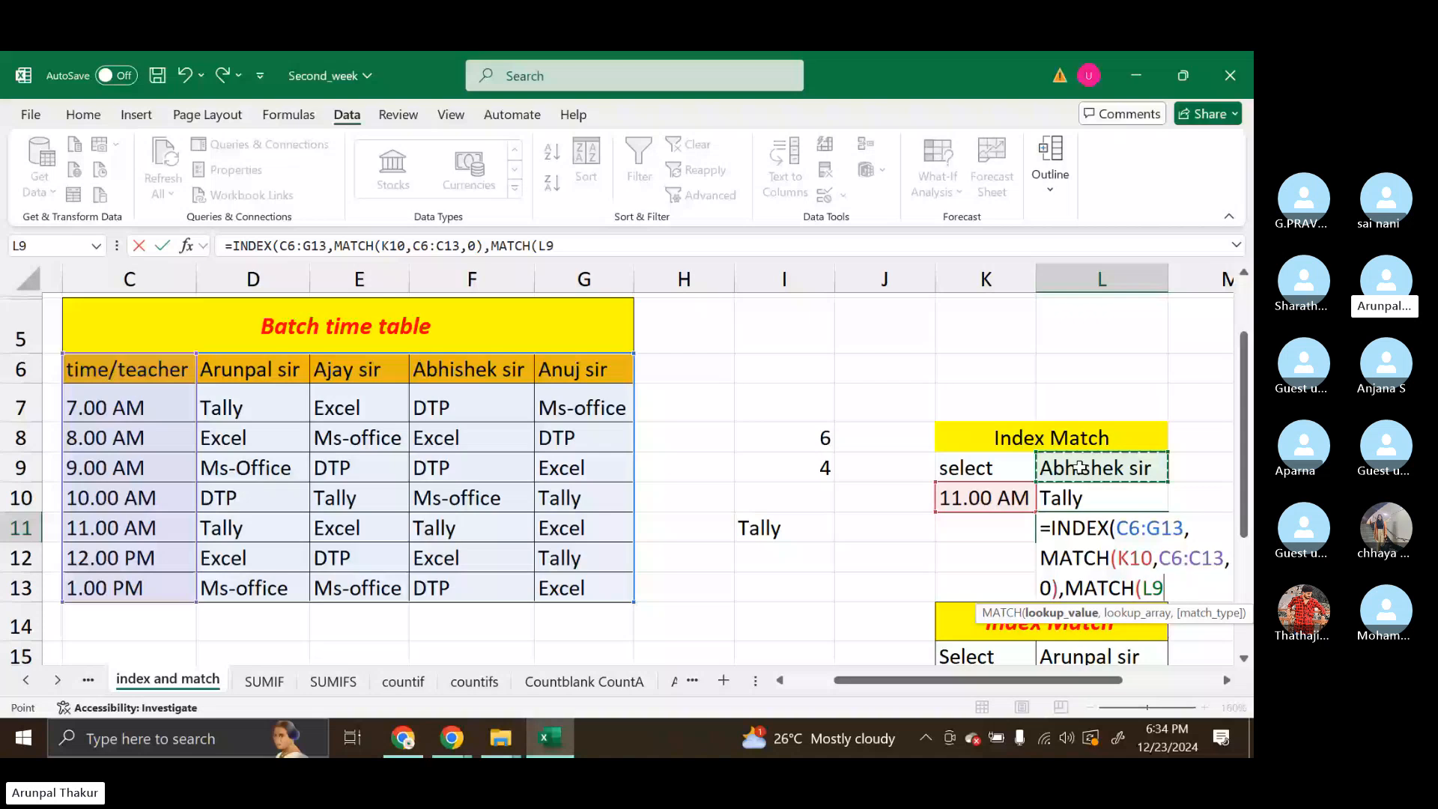
pyautogui.write(',')
pyautogui.moveTo(112, 369); pyautogui.dragTo(588, 377)
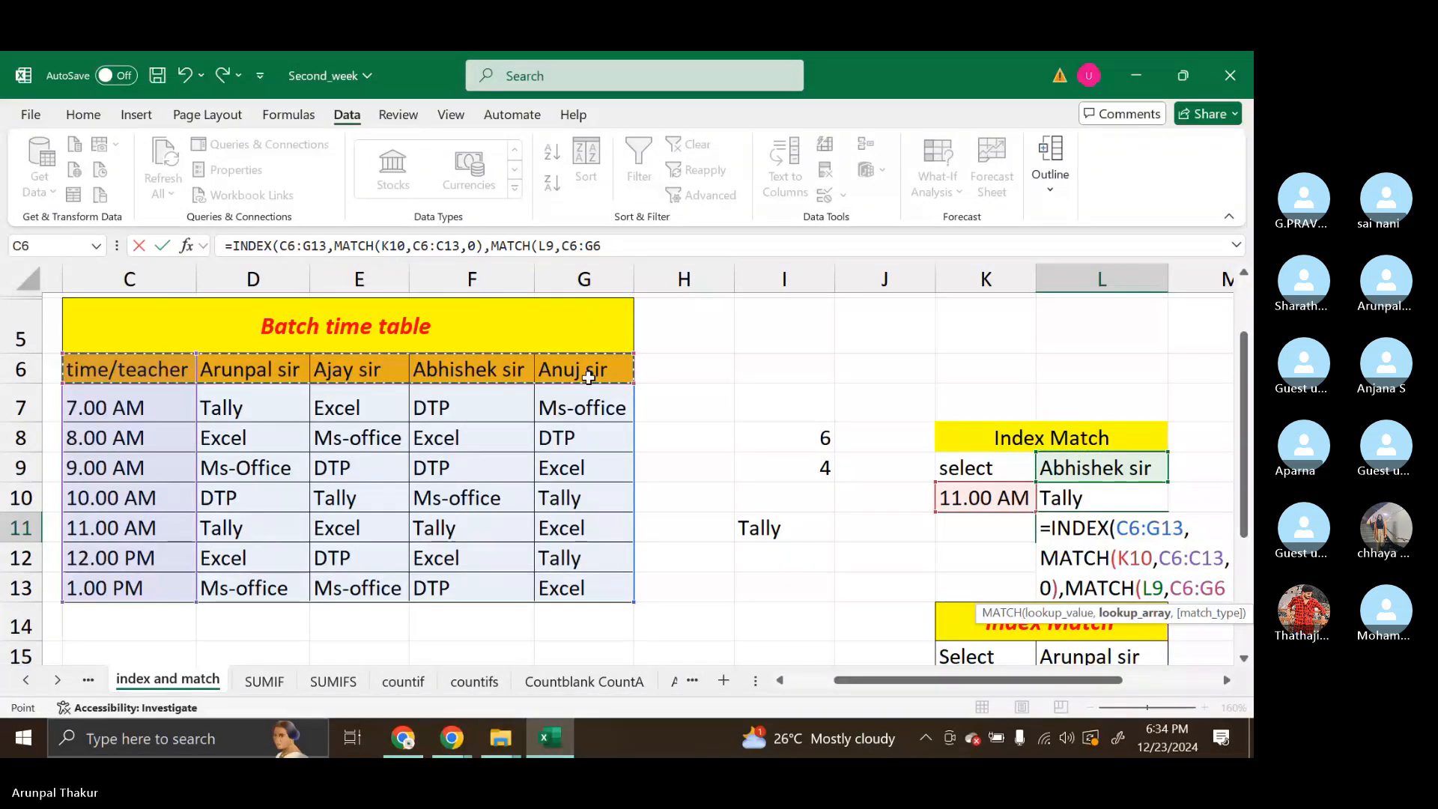
pyautogui.write(',0)')
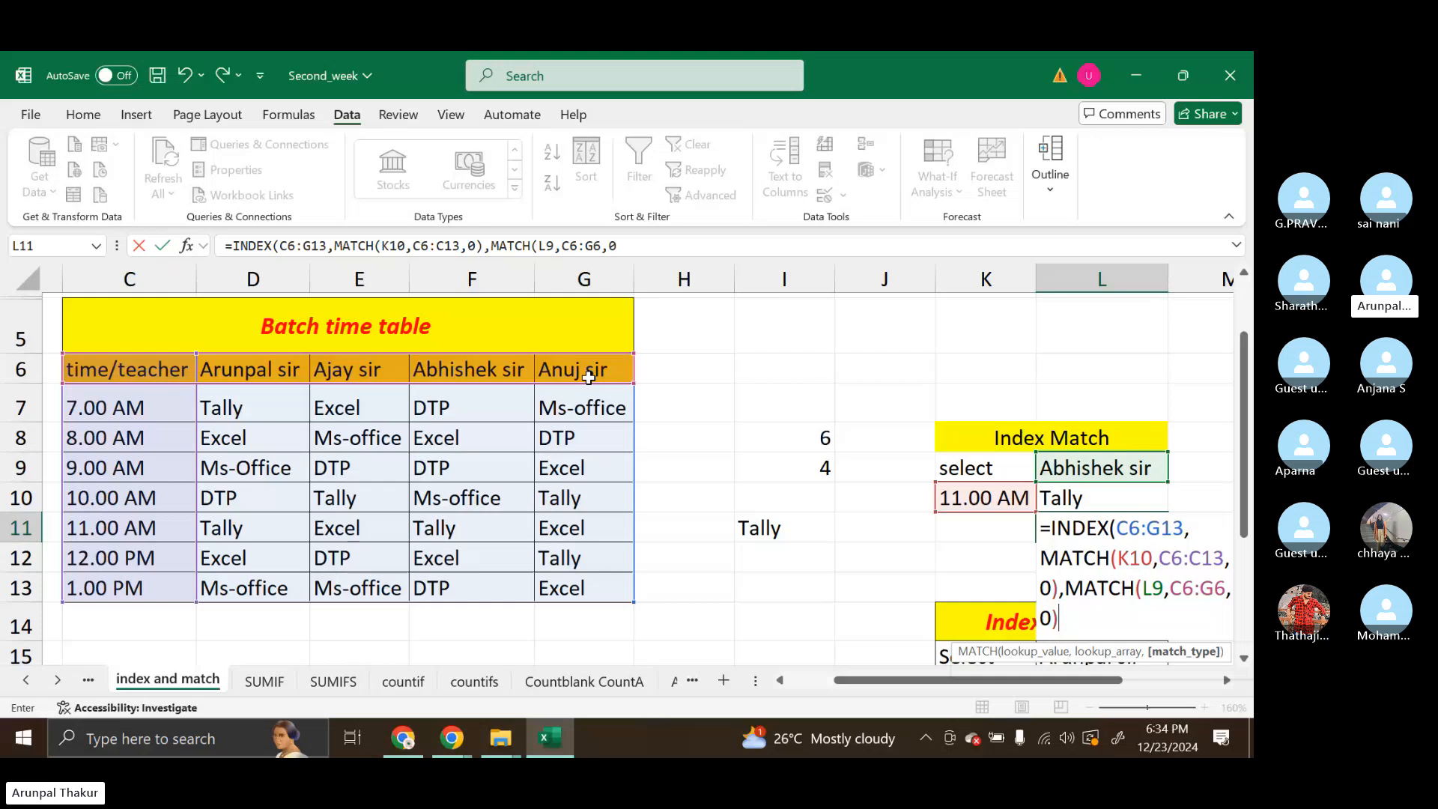
pyautogui.press('Return')
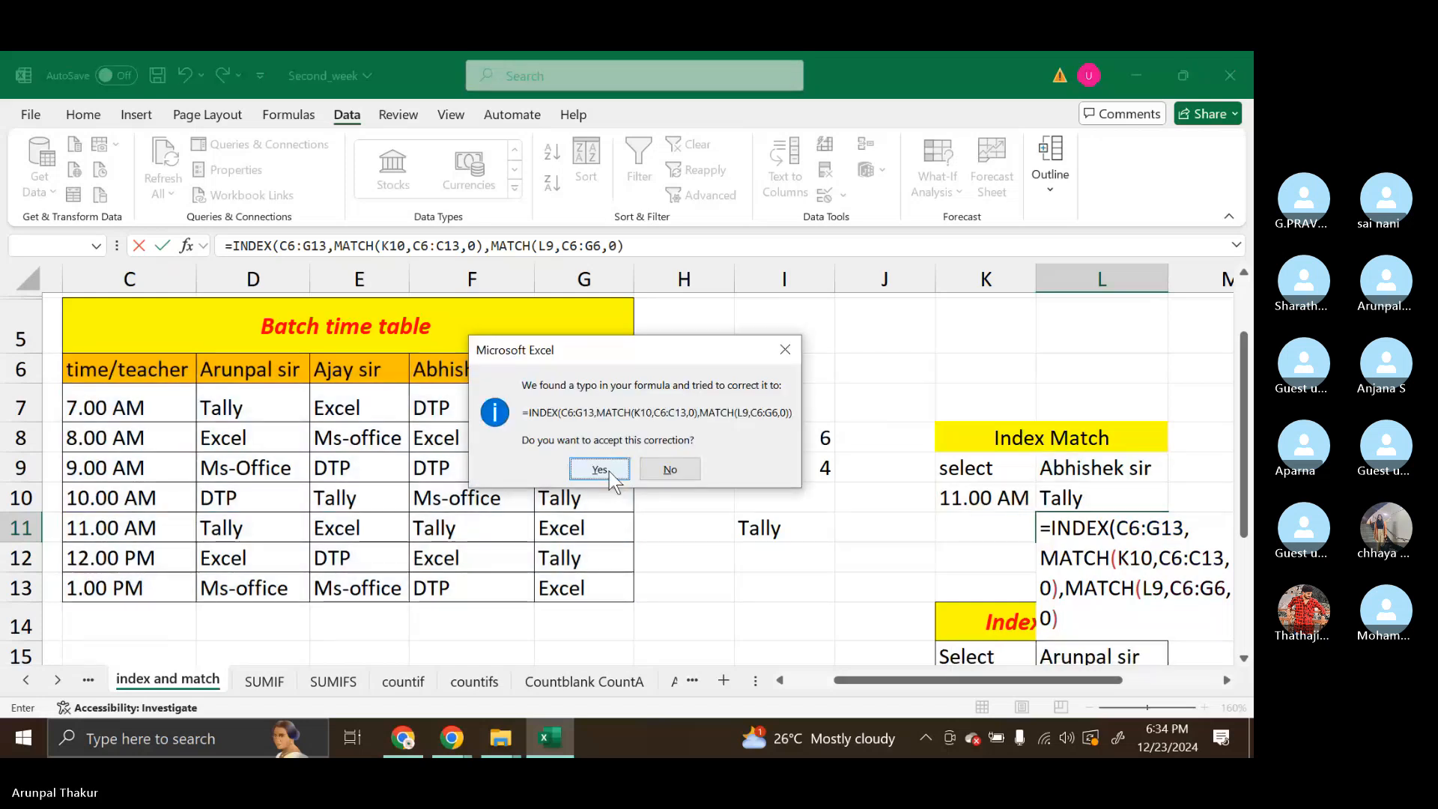
pyautogui.click(609, 470)
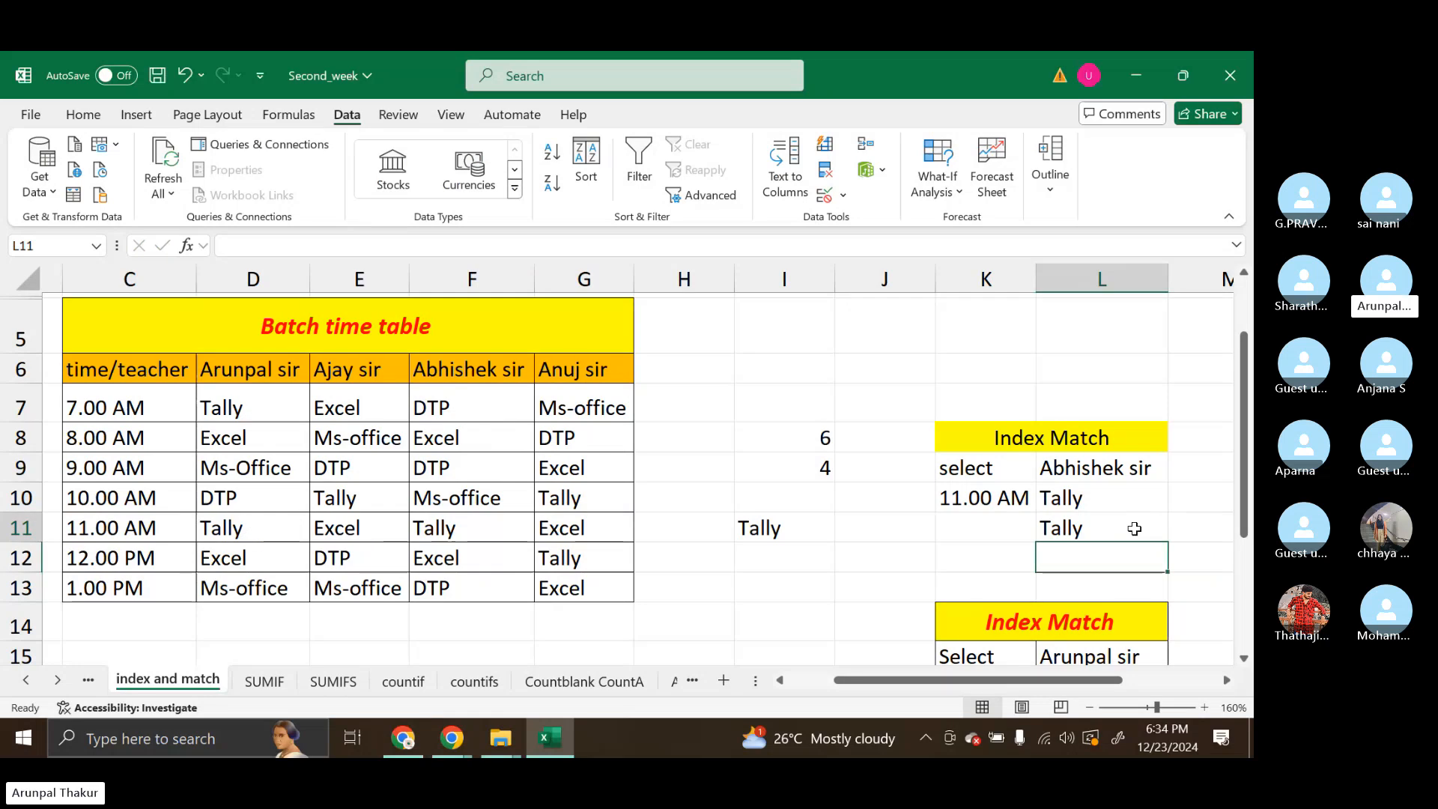
# Test the lookup with 9.00 AM in K10 and column E's teacher in L9, and clear the combined formula from L11
pyautogui.click(1020, 492)
pyautogui.click(1044, 504)
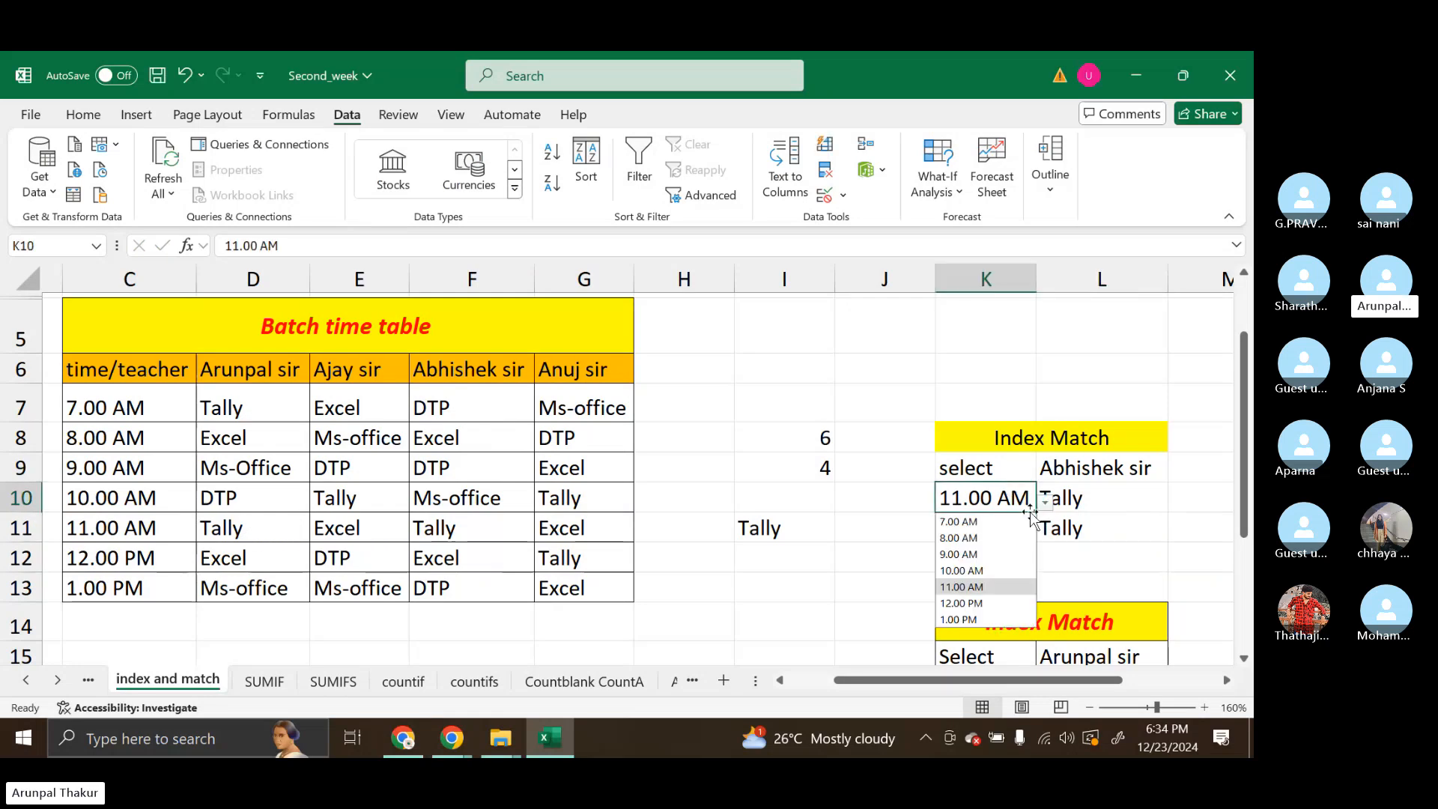
pyautogui.click(981, 547)
pyautogui.click(1165, 469)
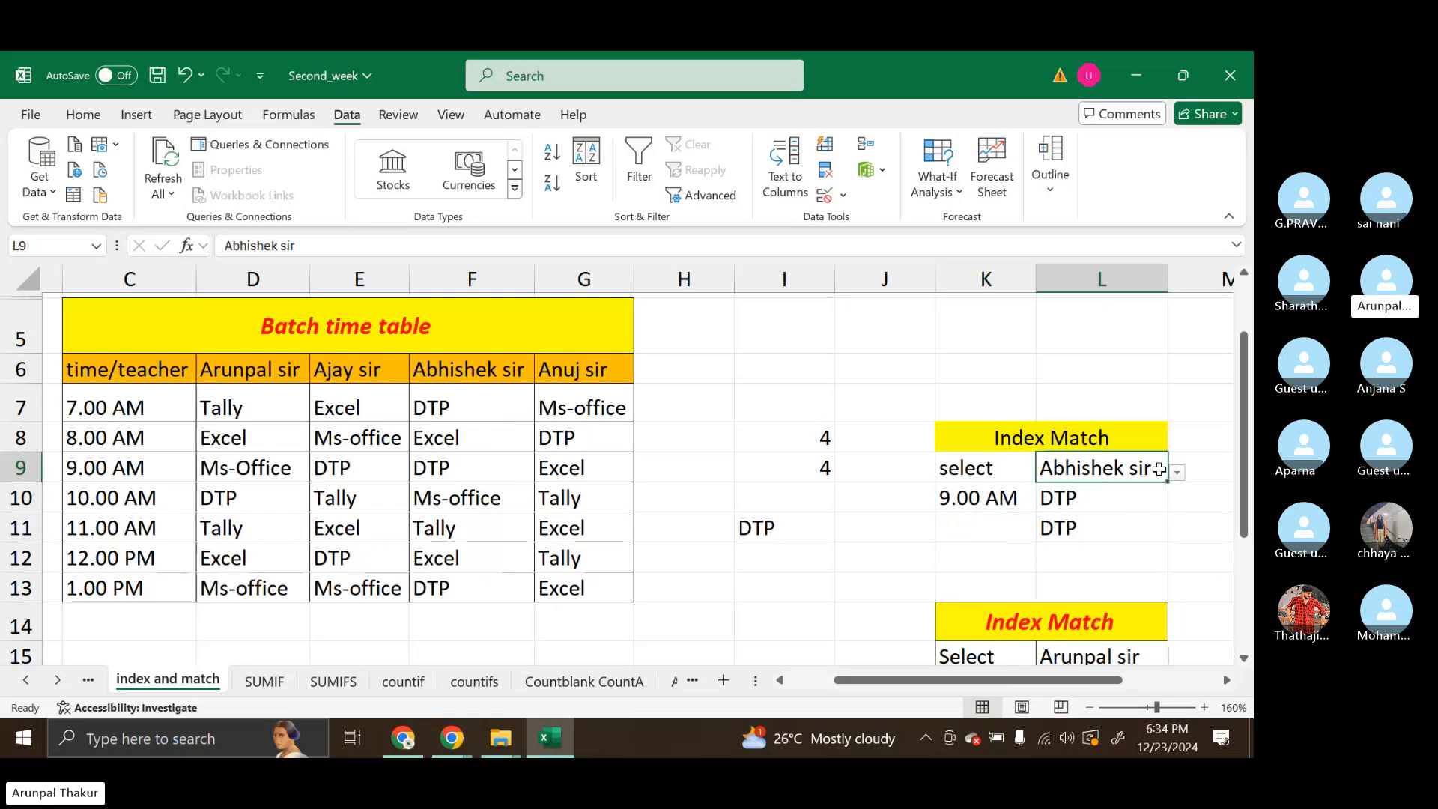
pyautogui.click(1177, 472)
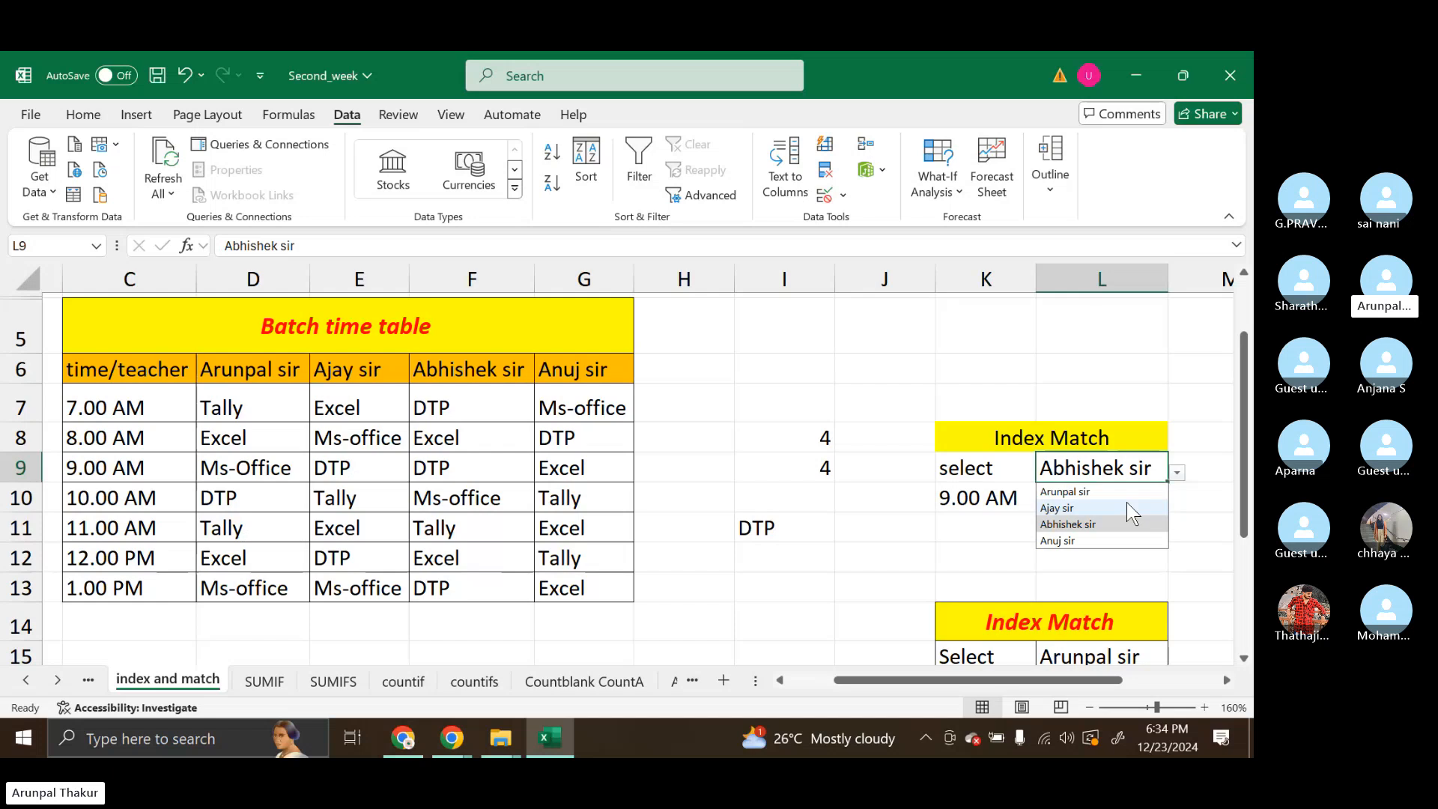
pyautogui.click(1127, 505)
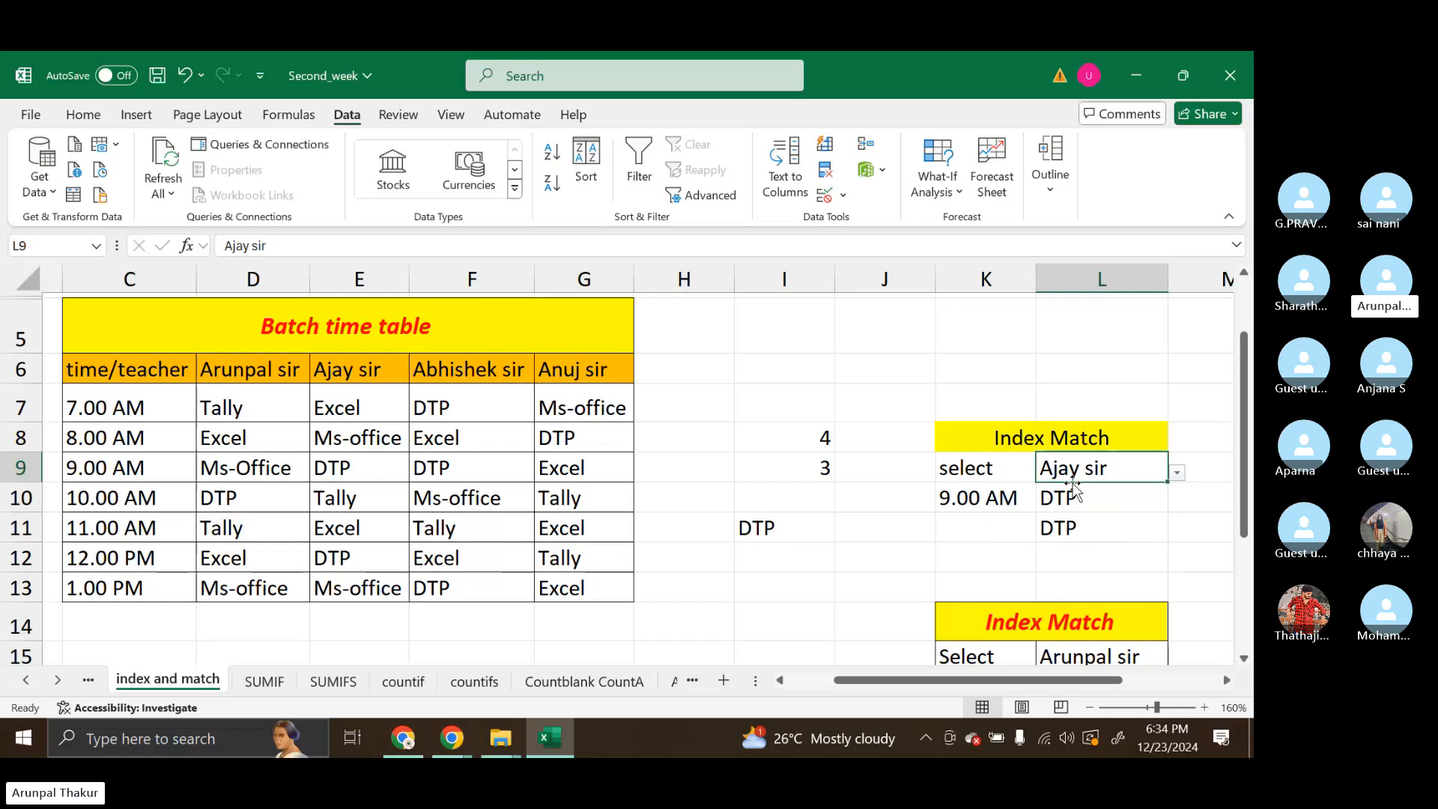
pyautogui.click(1106, 525)
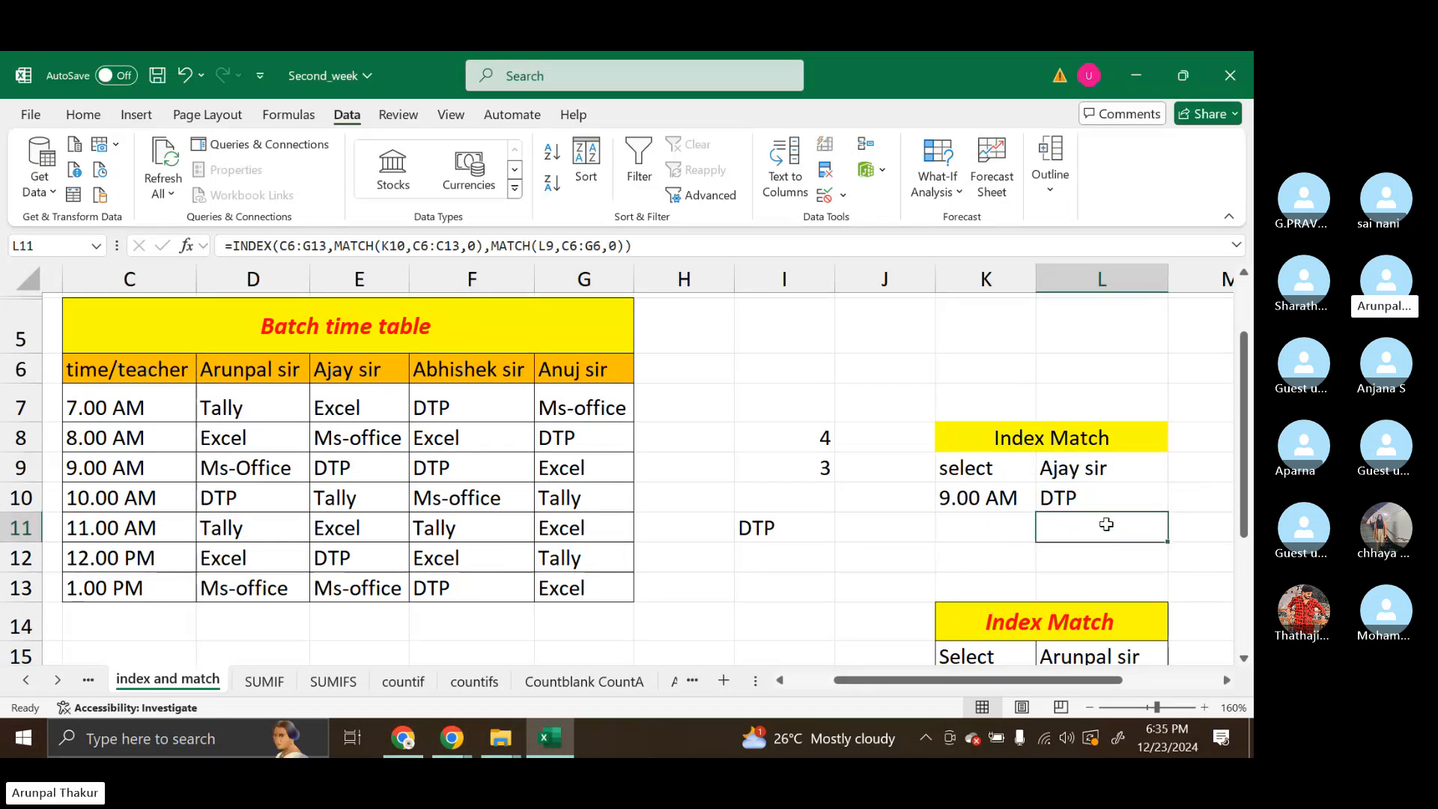
# Share the designation and salary table B4:C21 from the SUMIF sheet in the Skype meeting chat and return to Excel
pyautogui.click(264, 681)
pyautogui.moveTo(131, 307); pyautogui.dragTo(245, 648)
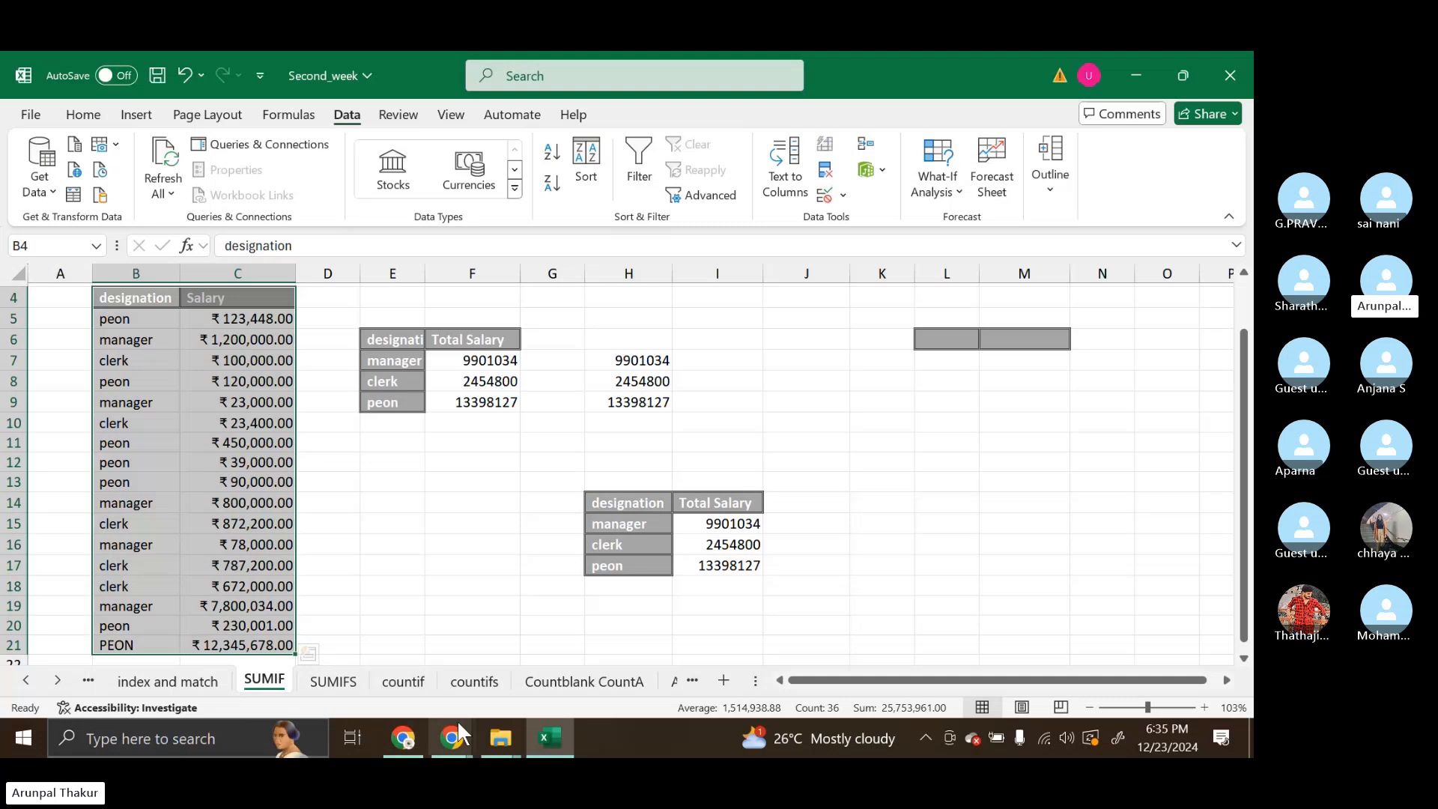
pyautogui.moveTo(458, 730)
pyautogui.click(388, 671)
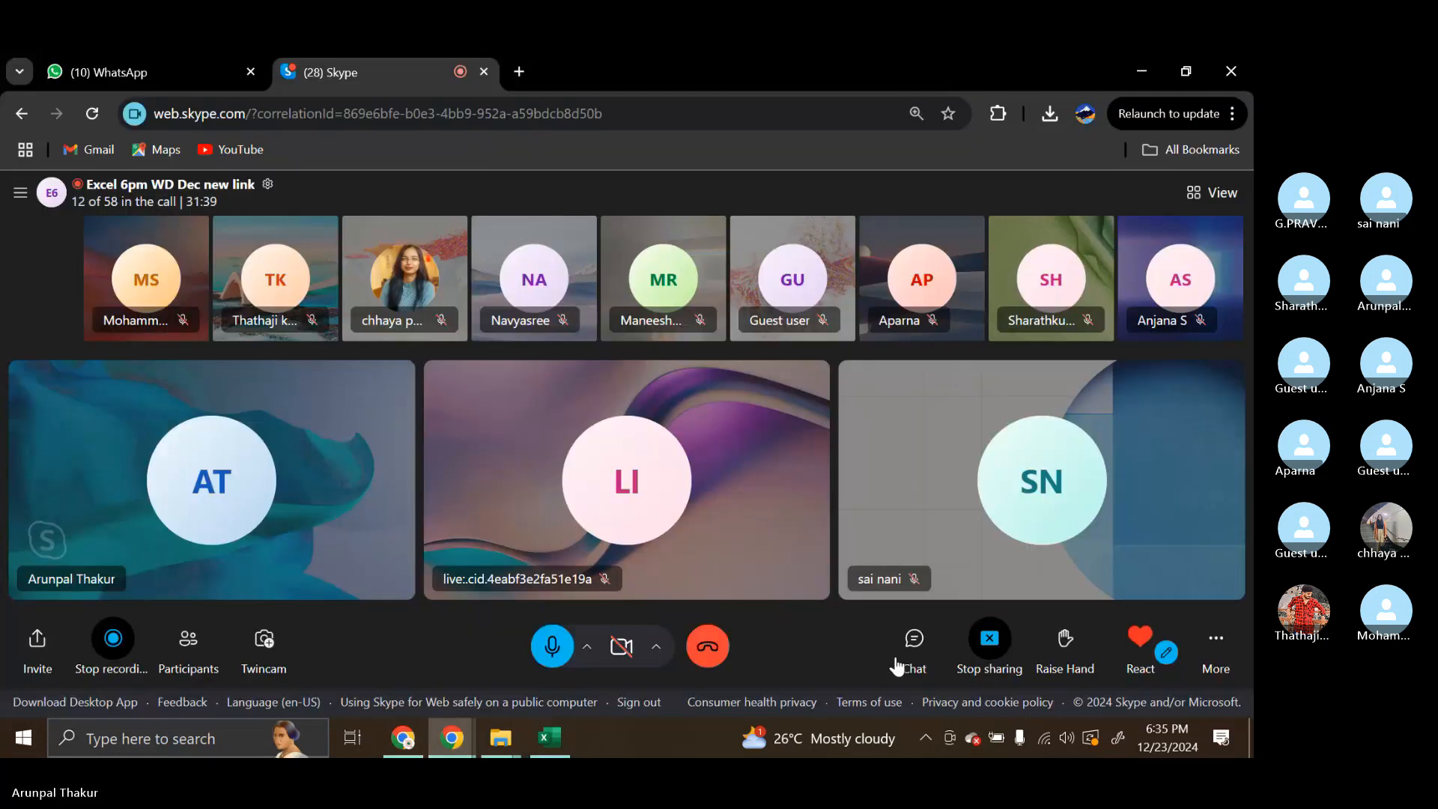
pyautogui.click(897, 664)
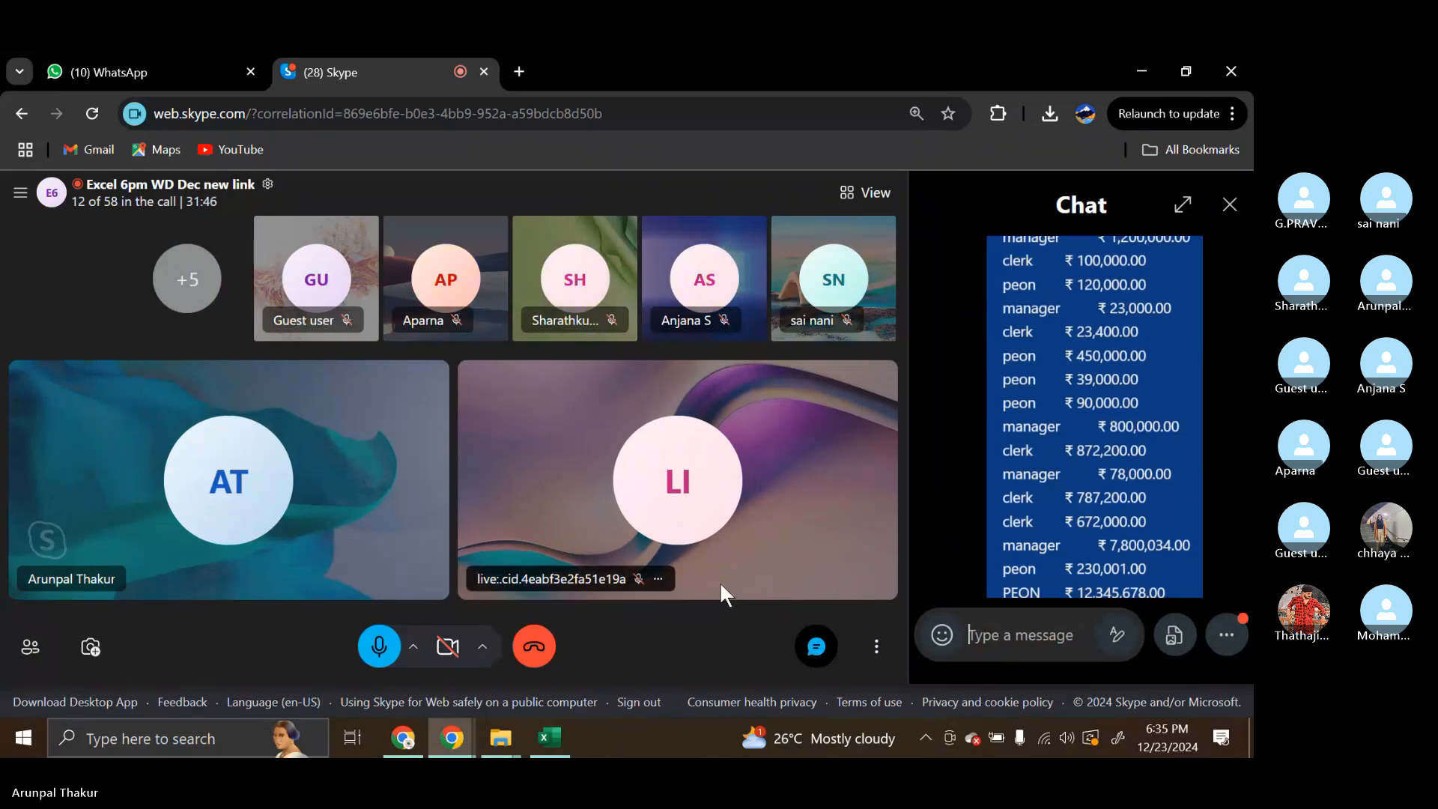
pyautogui.hotkey('alt', 'Tab')
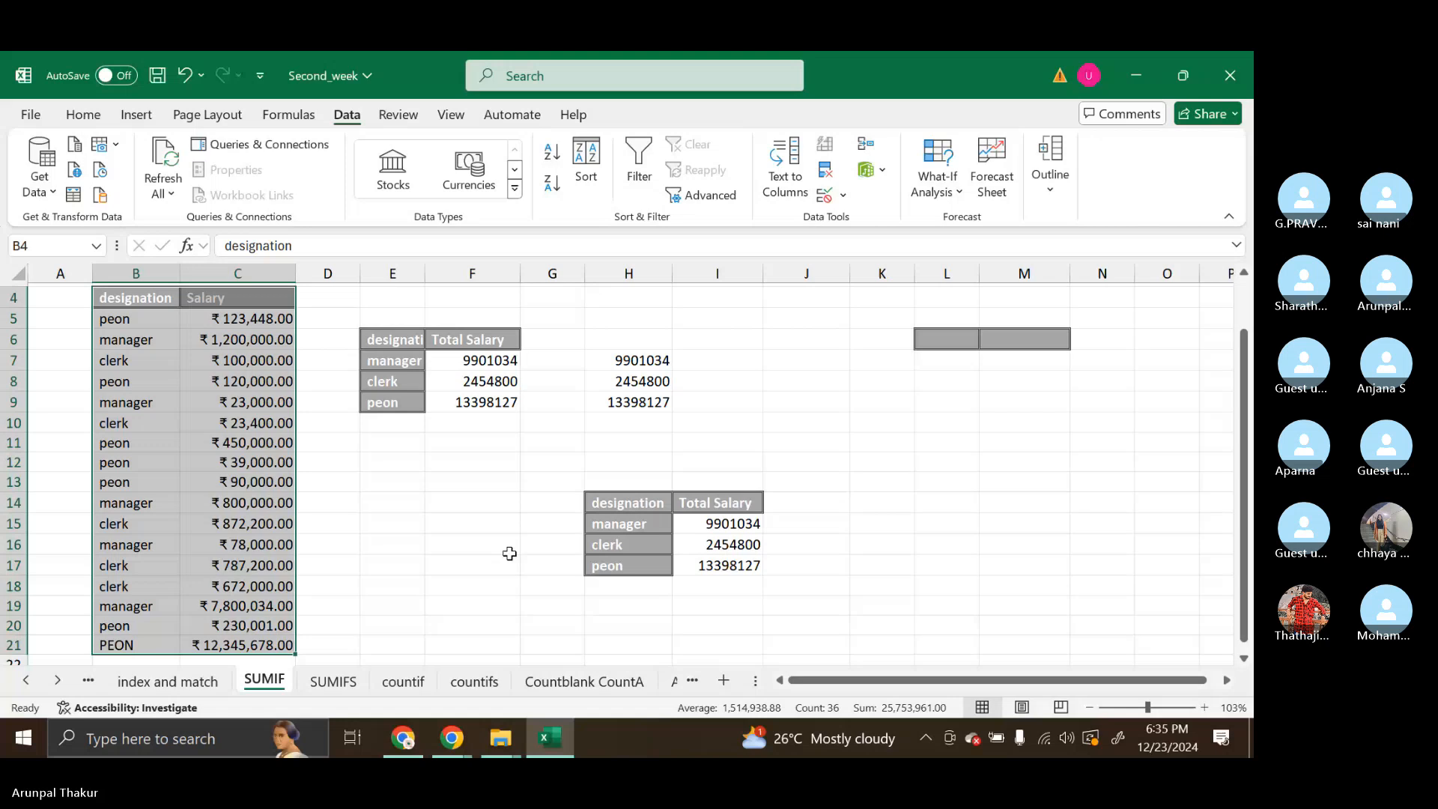
# Highlight the designation and salary data, and widen column E to fit the summary table's designation heading
pyautogui.click(409, 550)
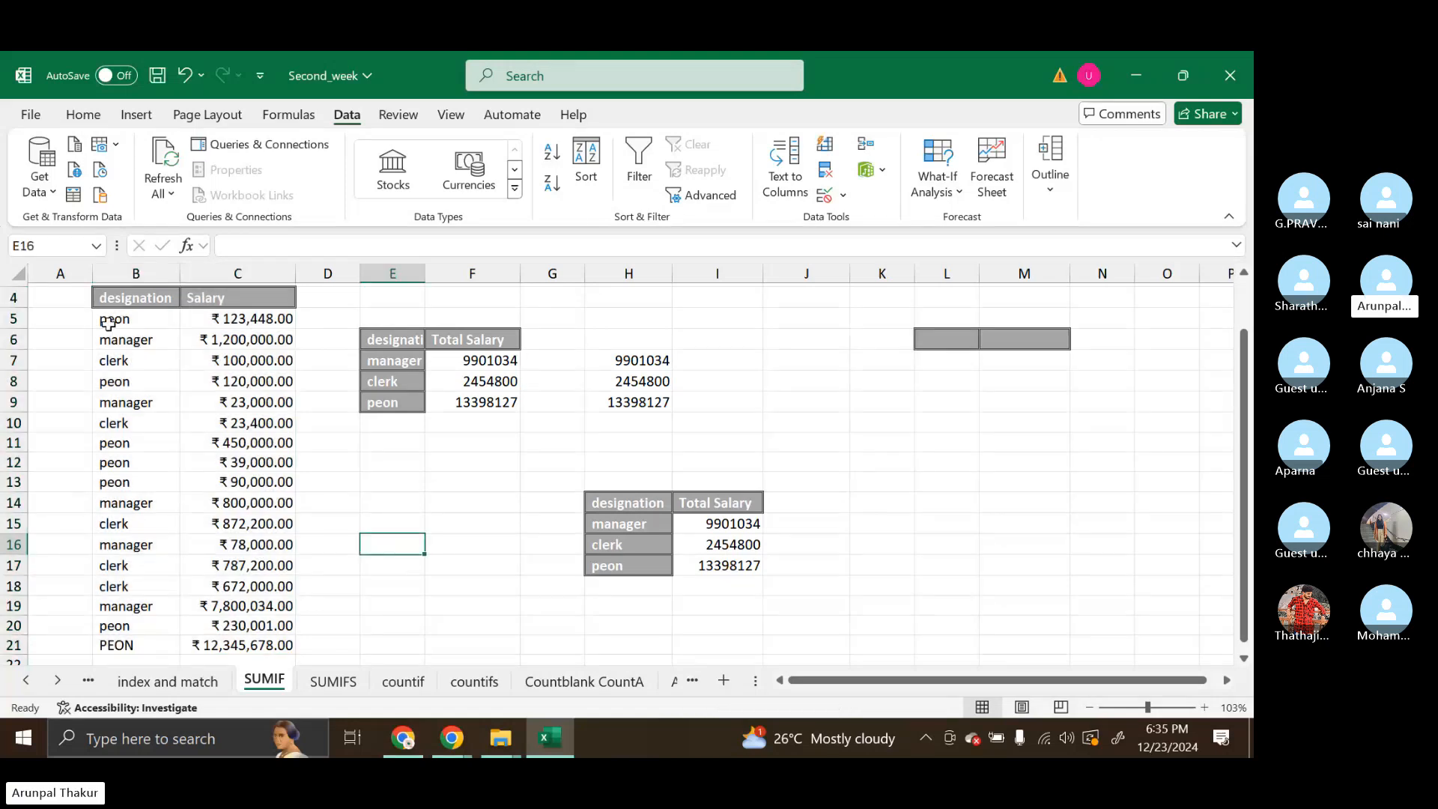
pyautogui.click(113, 300)
pyautogui.moveTo(121, 319); pyautogui.dragTo(238, 586)
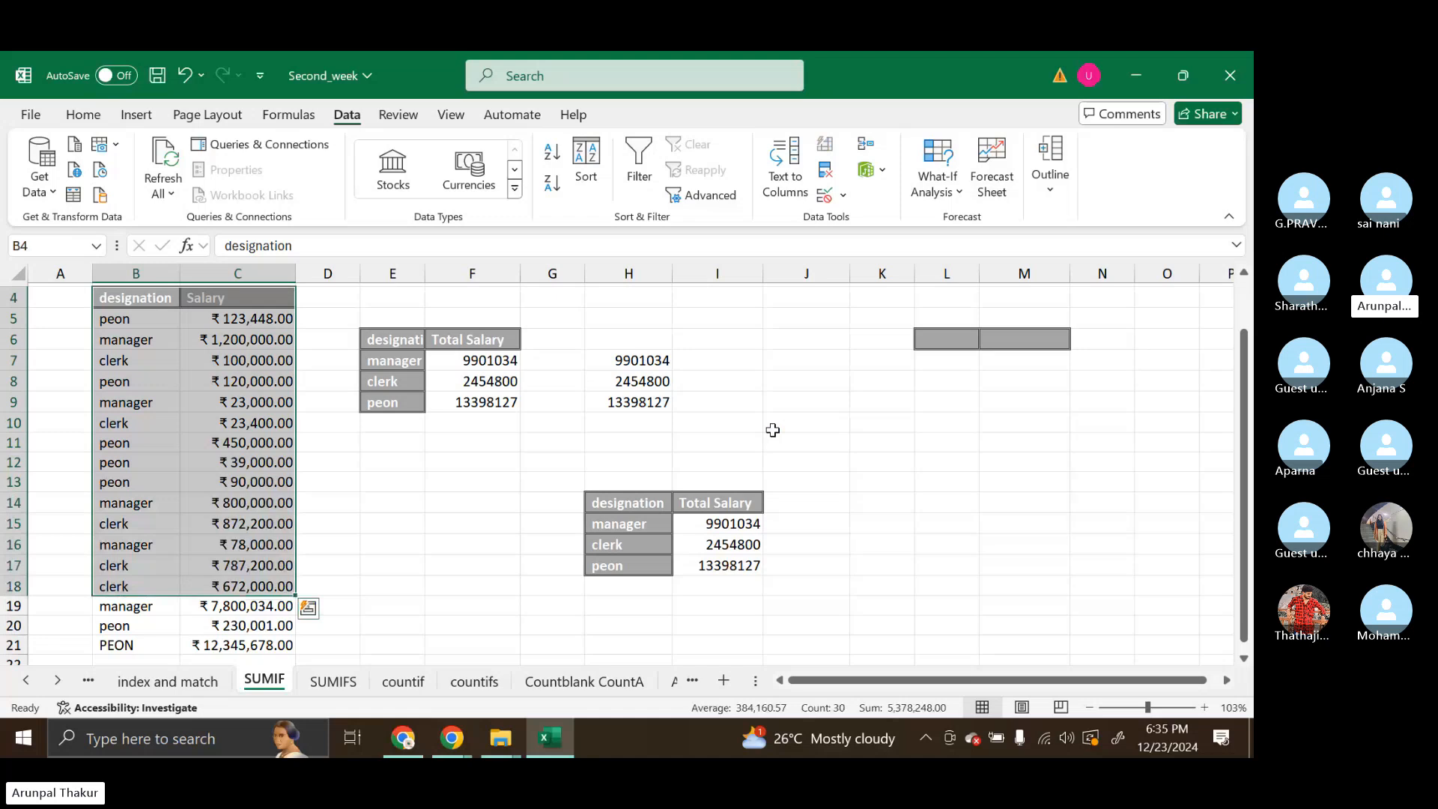
pyautogui.moveTo(393, 340); pyautogui.dragTo(392, 402)
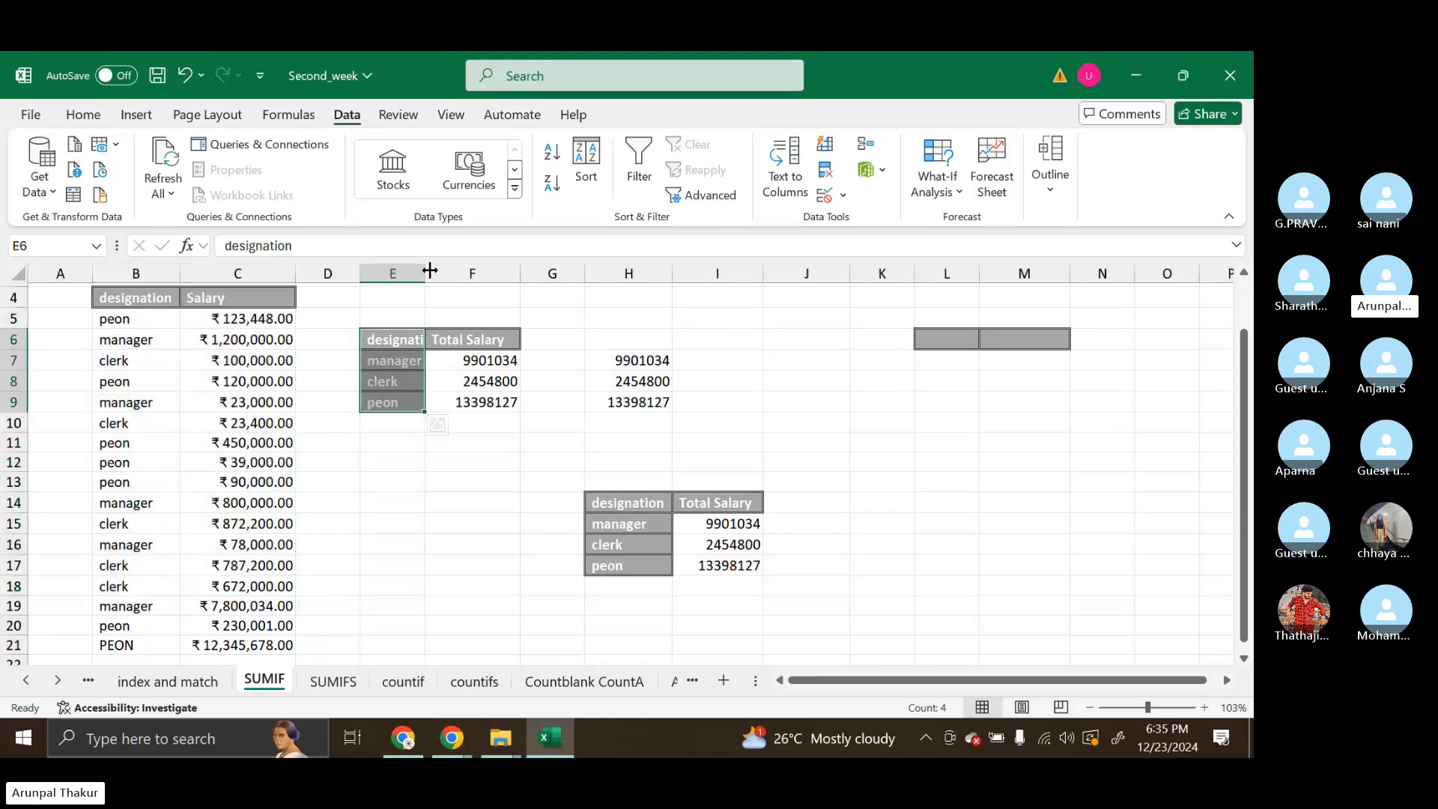
pyautogui.moveTo(425, 273); pyautogui.dragTo(444, 275)
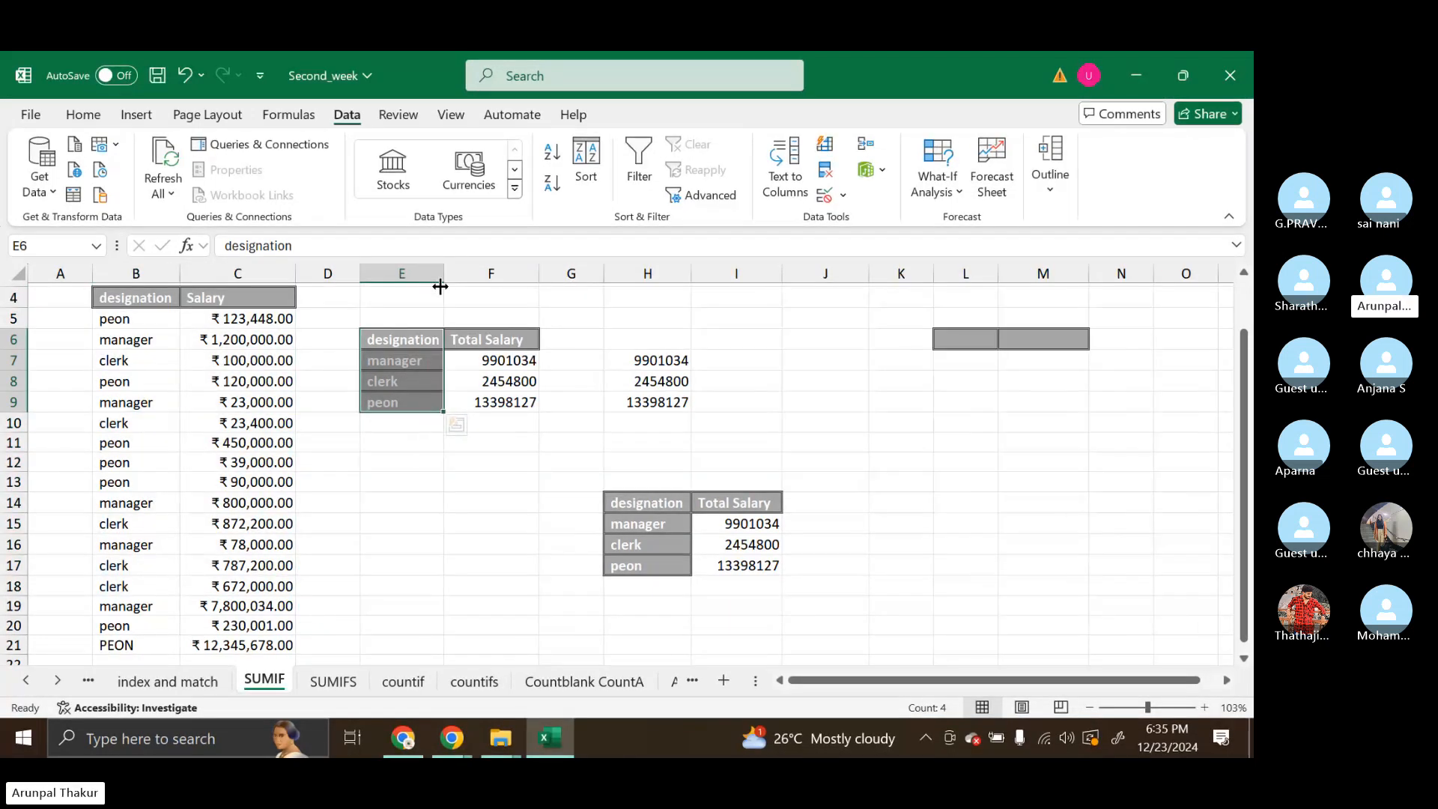
# Point out the manager, clerk and peon labels and the Total Salary heading, and widen column E further
pyautogui.click(393, 382)
pyautogui.click(418, 363)
pyautogui.click(390, 385)
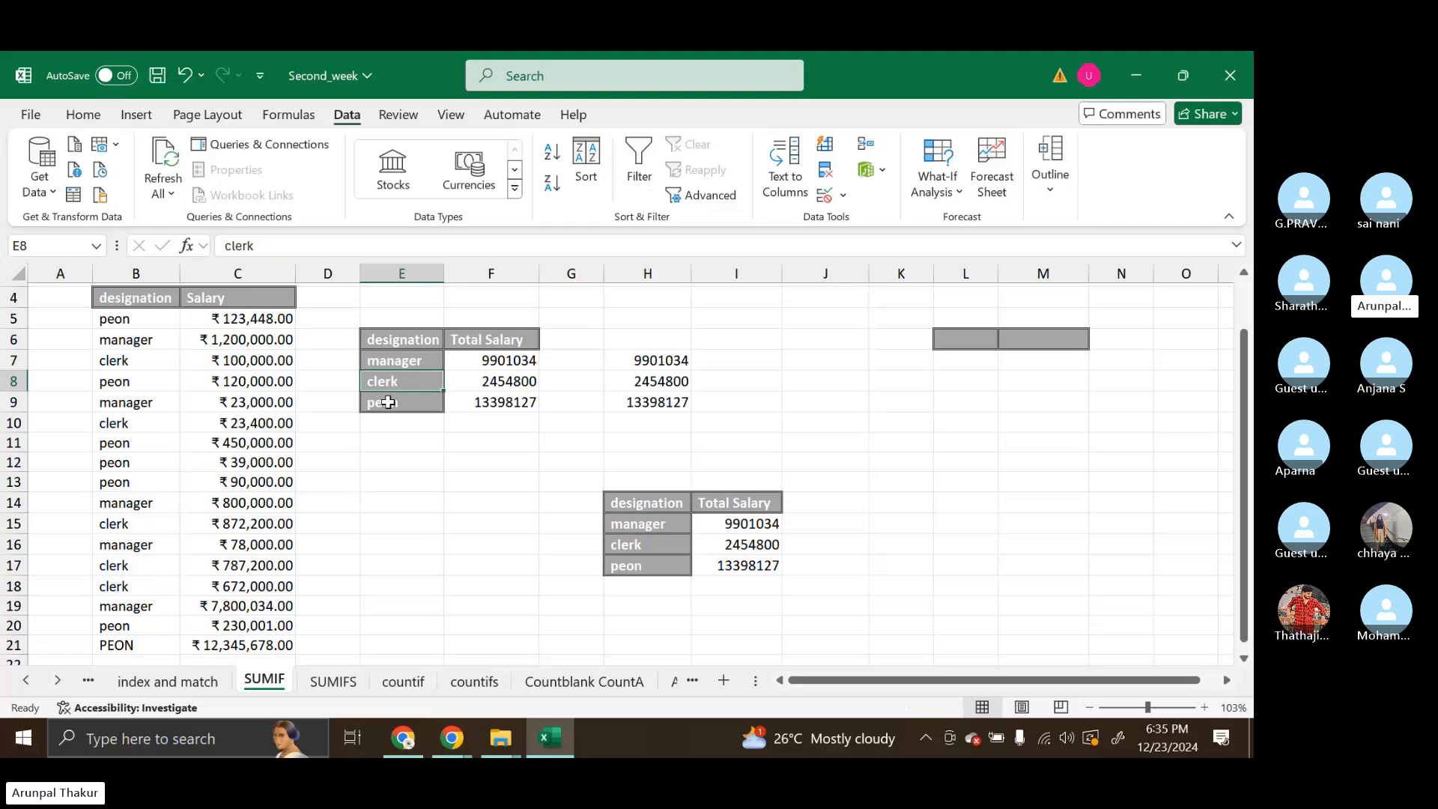
pyautogui.click(387, 402)
pyautogui.click(472, 339)
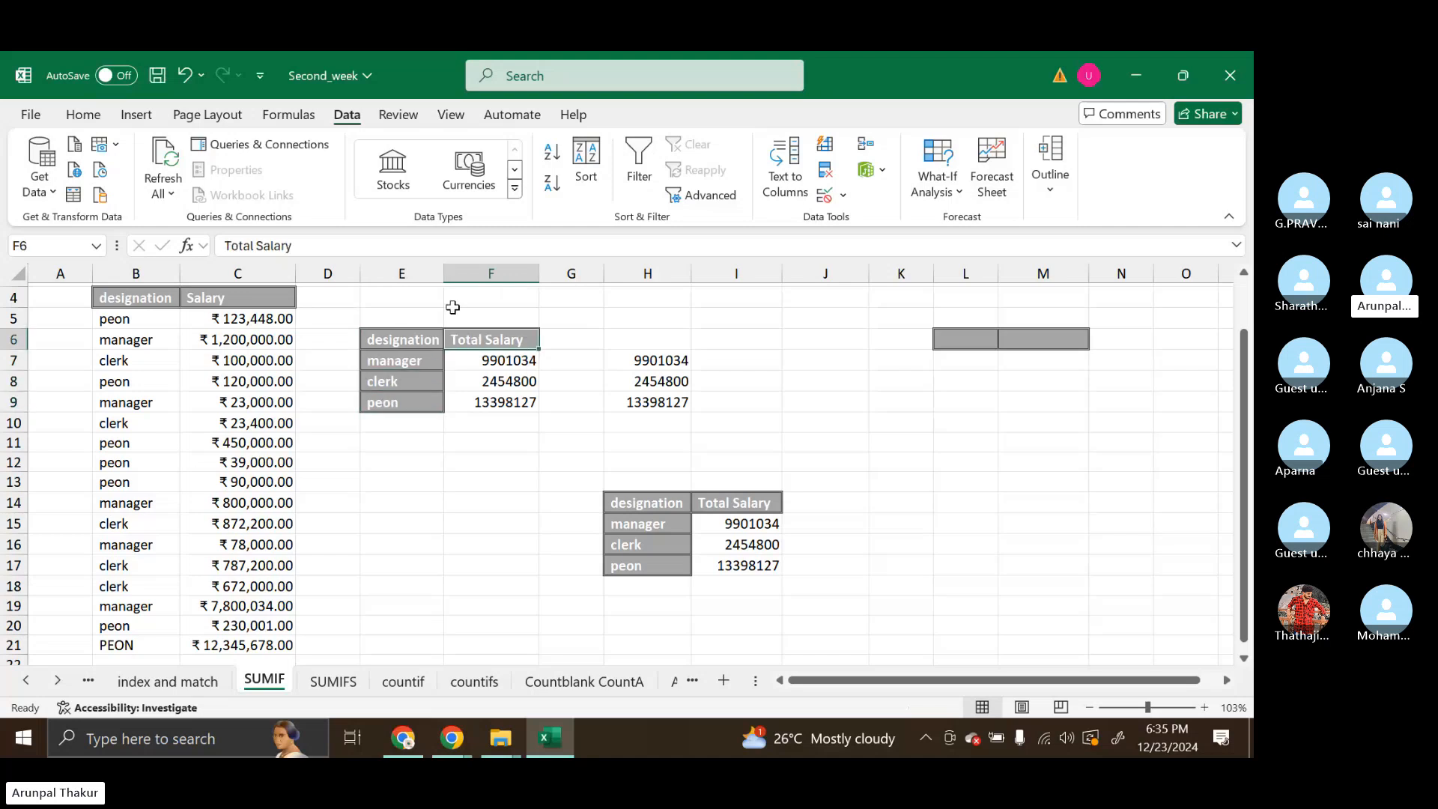
pyautogui.moveTo(448, 270); pyautogui.dragTo(474, 272)
# Fill the designation heading and labels in E6:E9 with the blue theme colour
pyautogui.moveTo(408, 340); pyautogui.dragTo(421, 403)
pyautogui.click(83, 114)
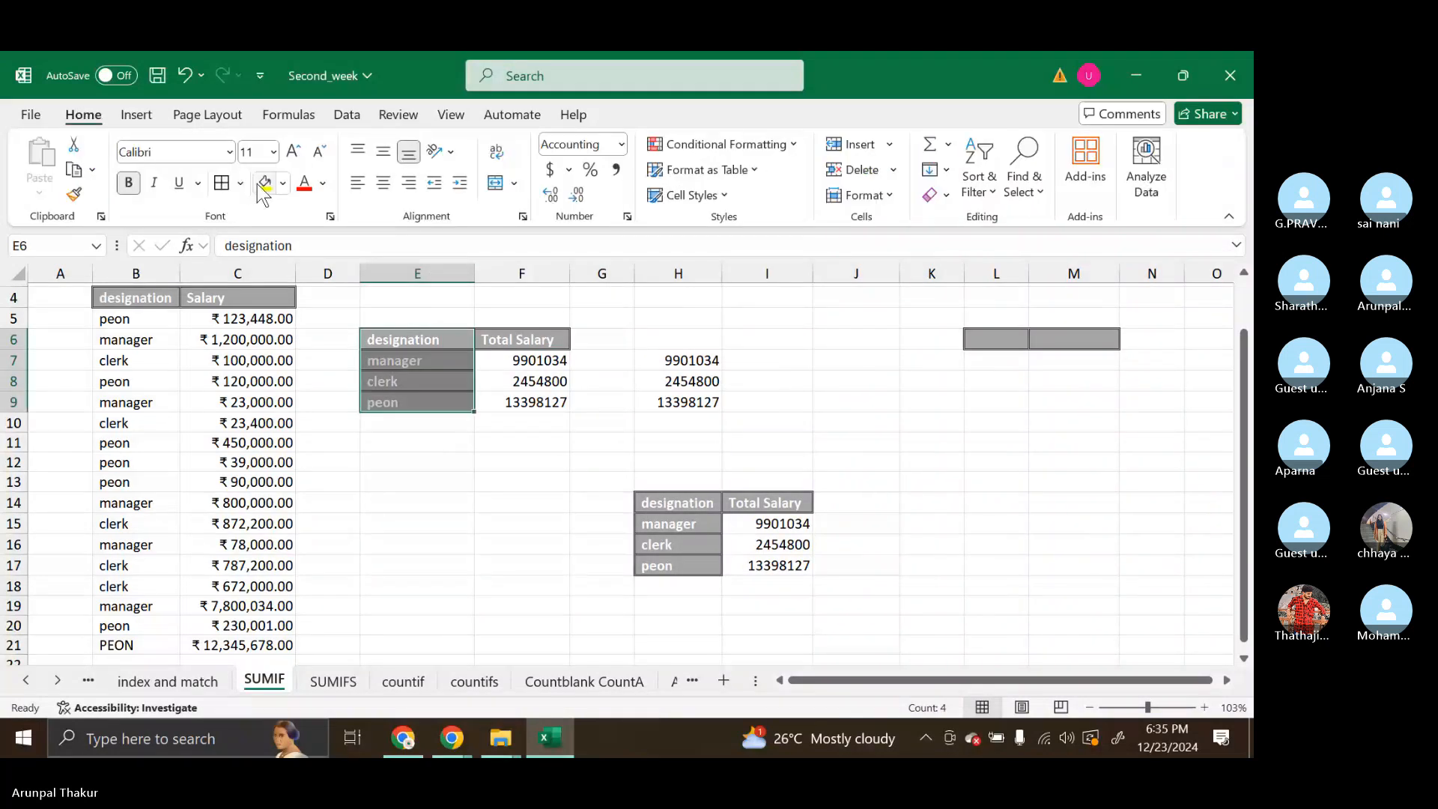
pyautogui.click(283, 182)
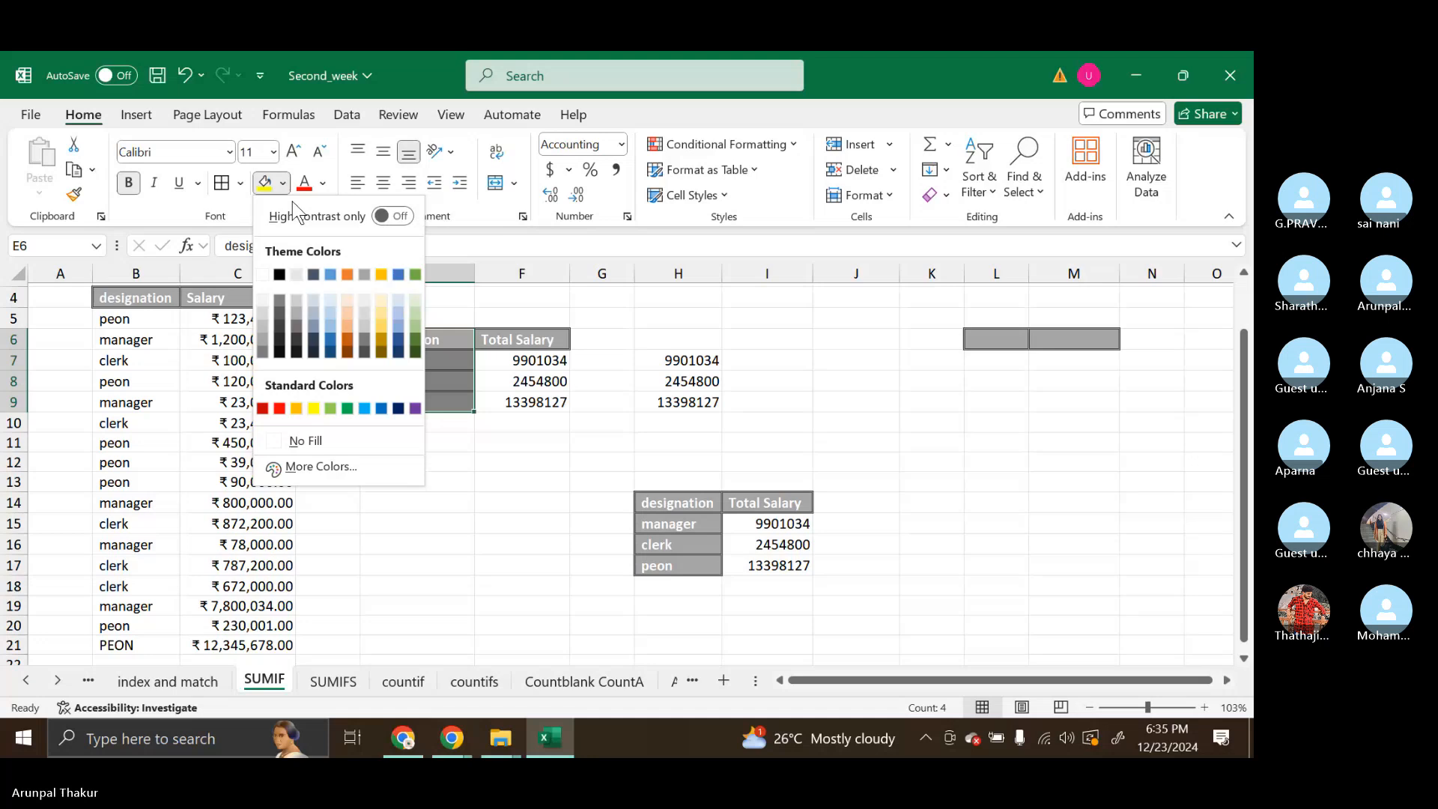
pyautogui.click(330, 274)
# Set the font colour of the Total Salary heading in F6 to red
pyautogui.click(541, 339)
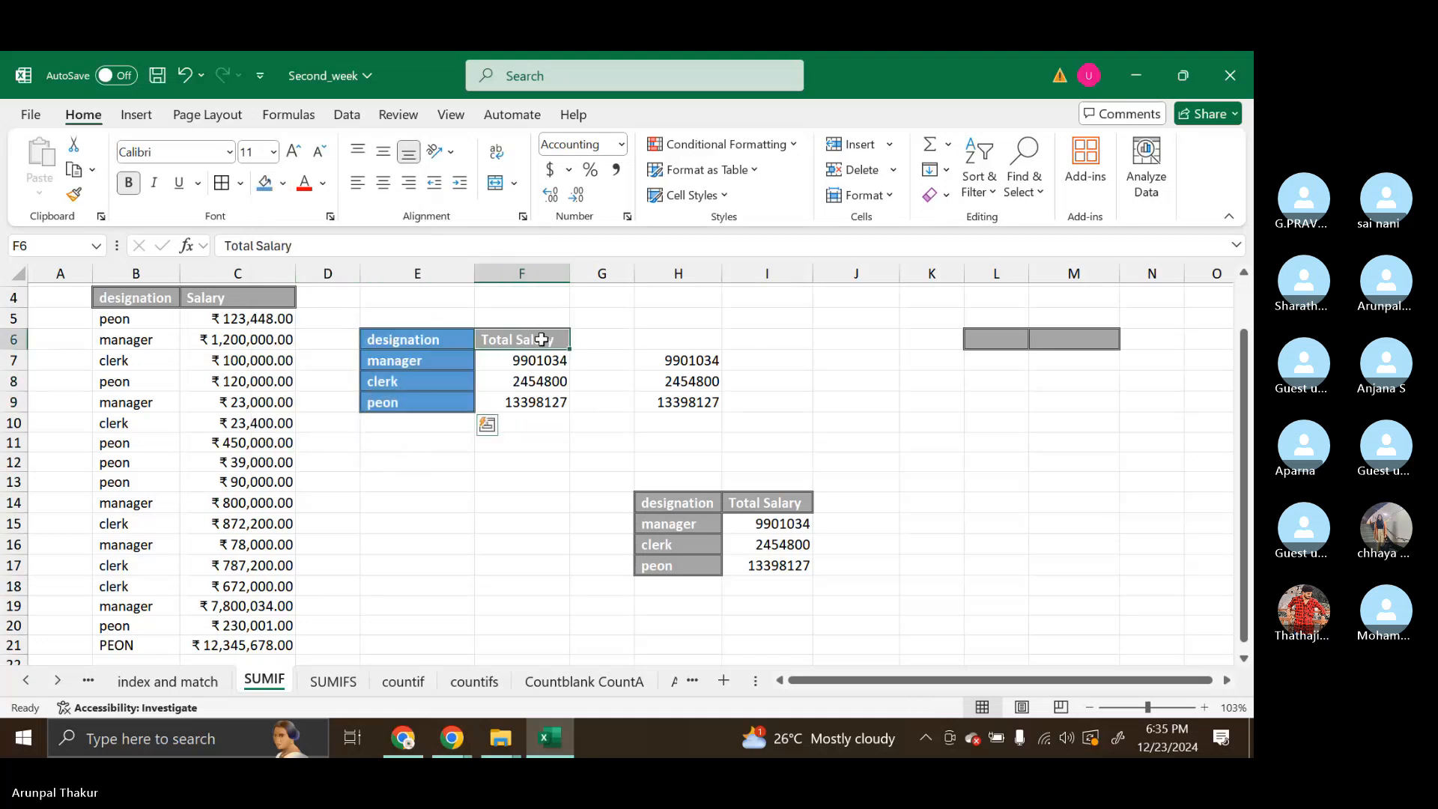
pyautogui.click(302, 183)
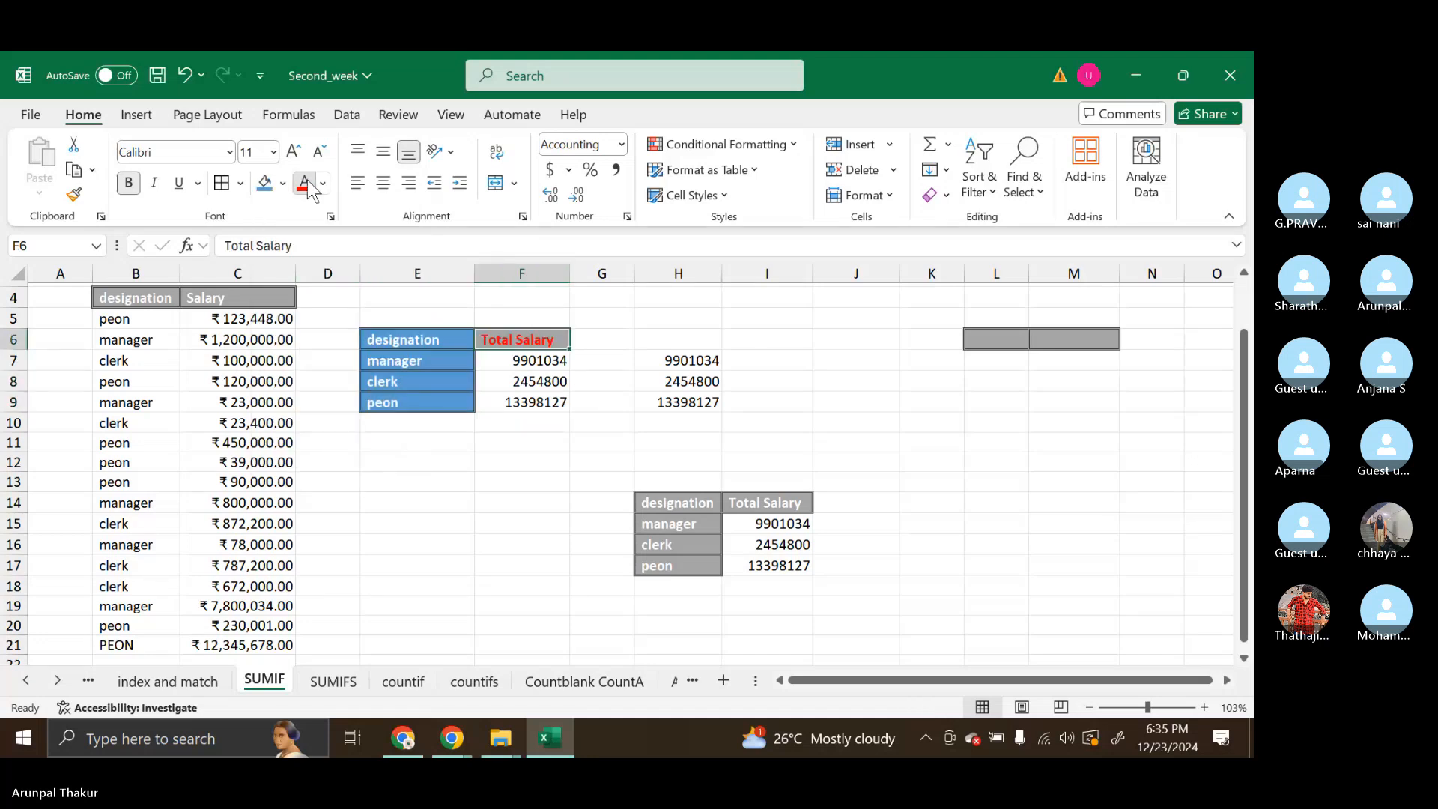
pyautogui.click(623, 323)
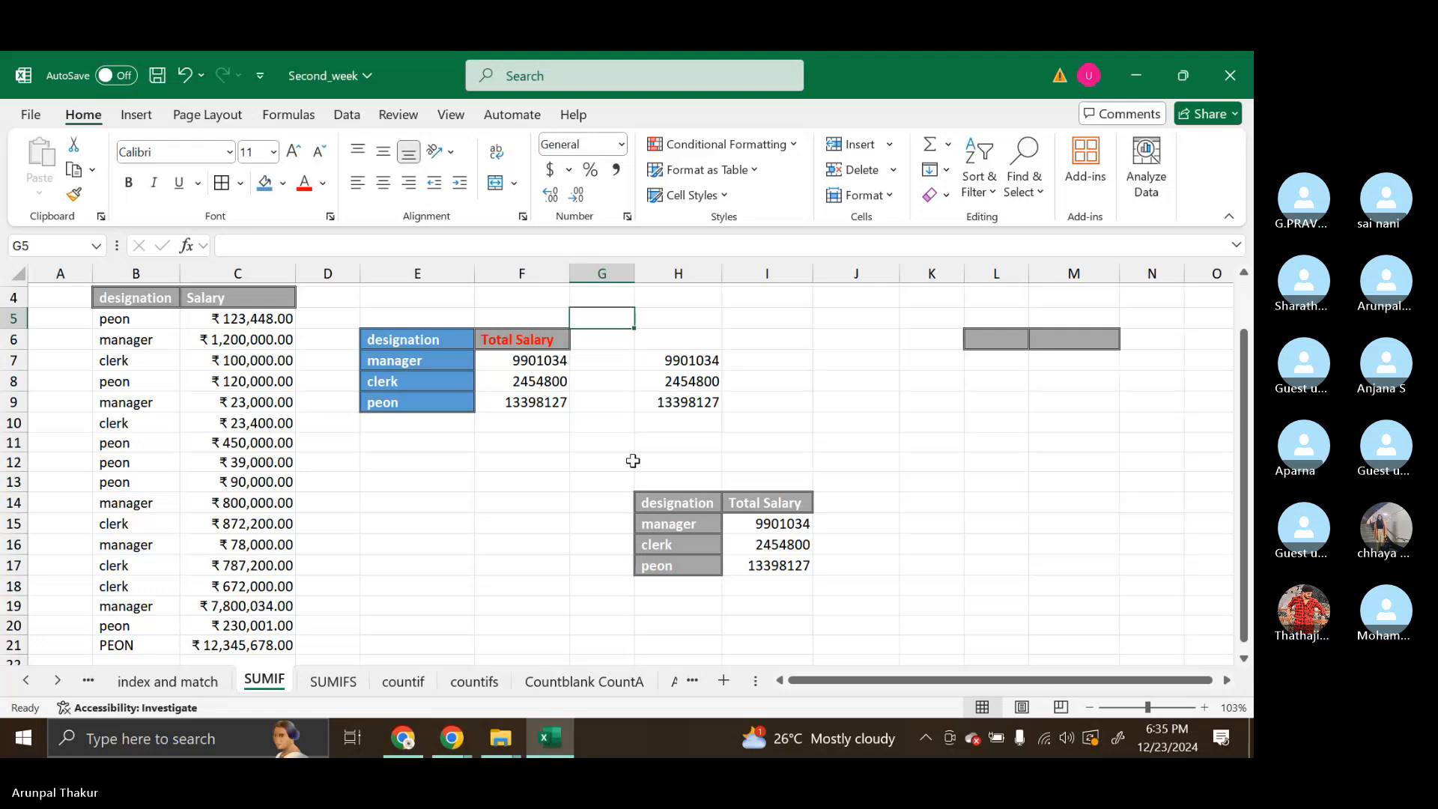
pyautogui.click(561, 340)
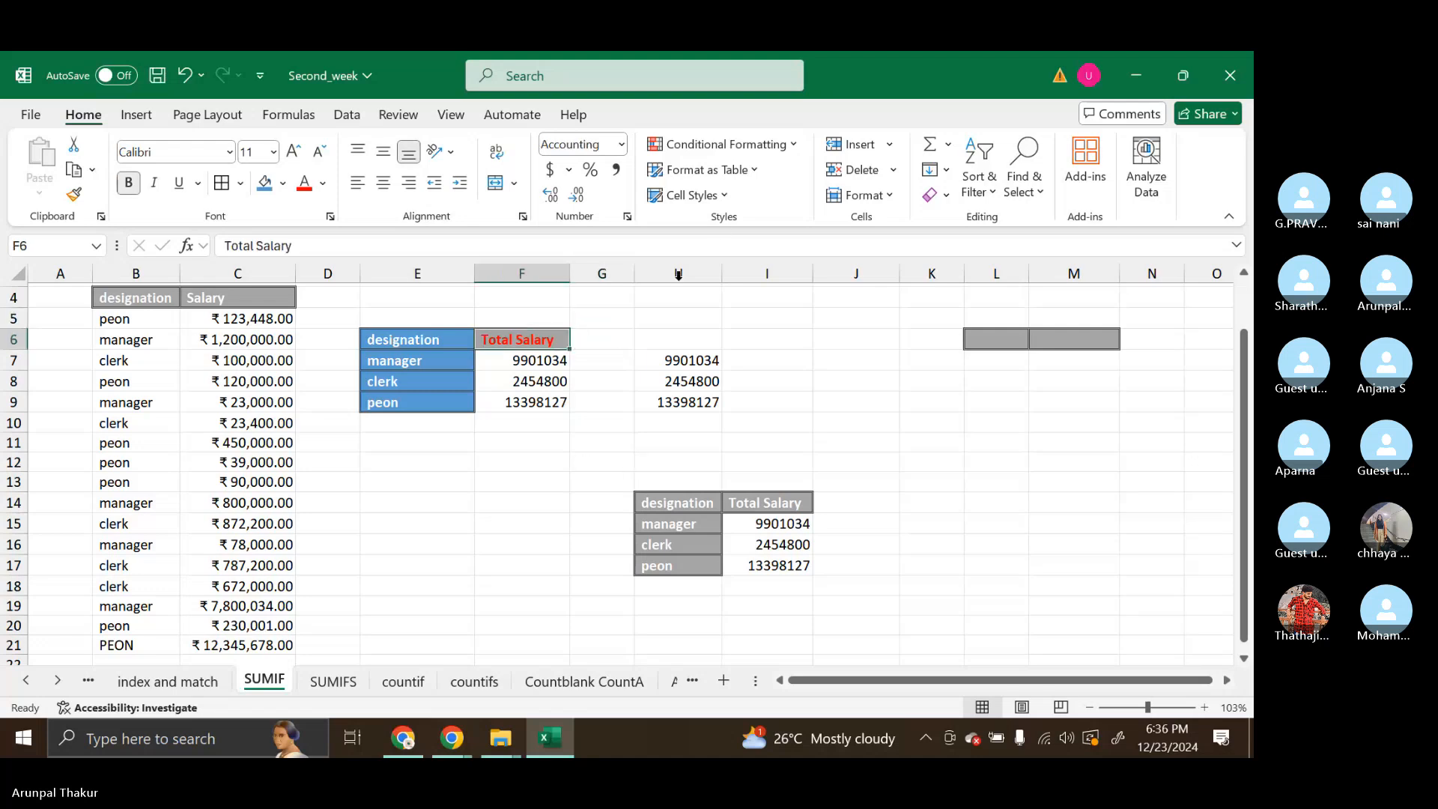
# Apply the Note cell style to the Total Salary heading in F6
pyautogui.click(720, 204)
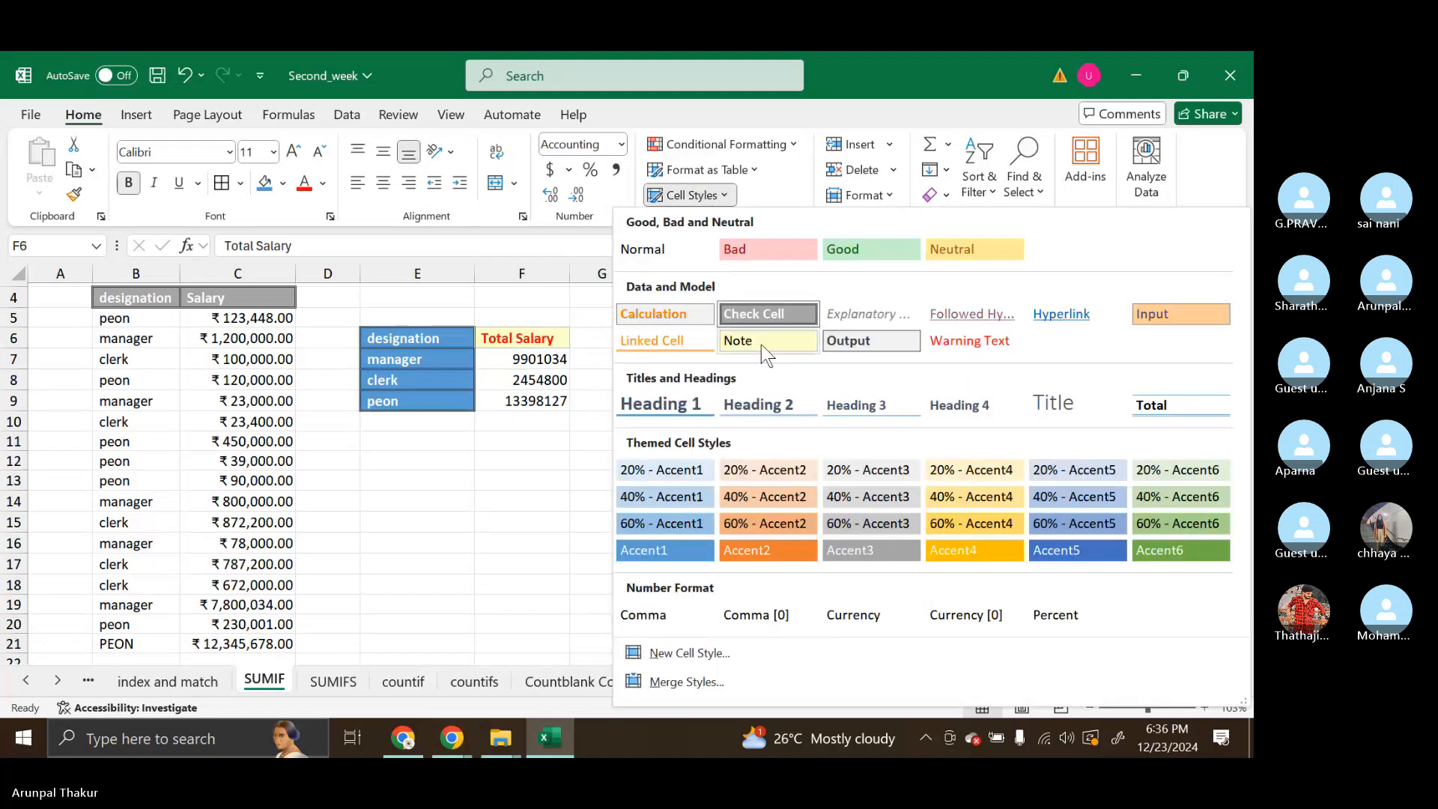
pyautogui.click(761, 344)
pyautogui.click(546, 459)
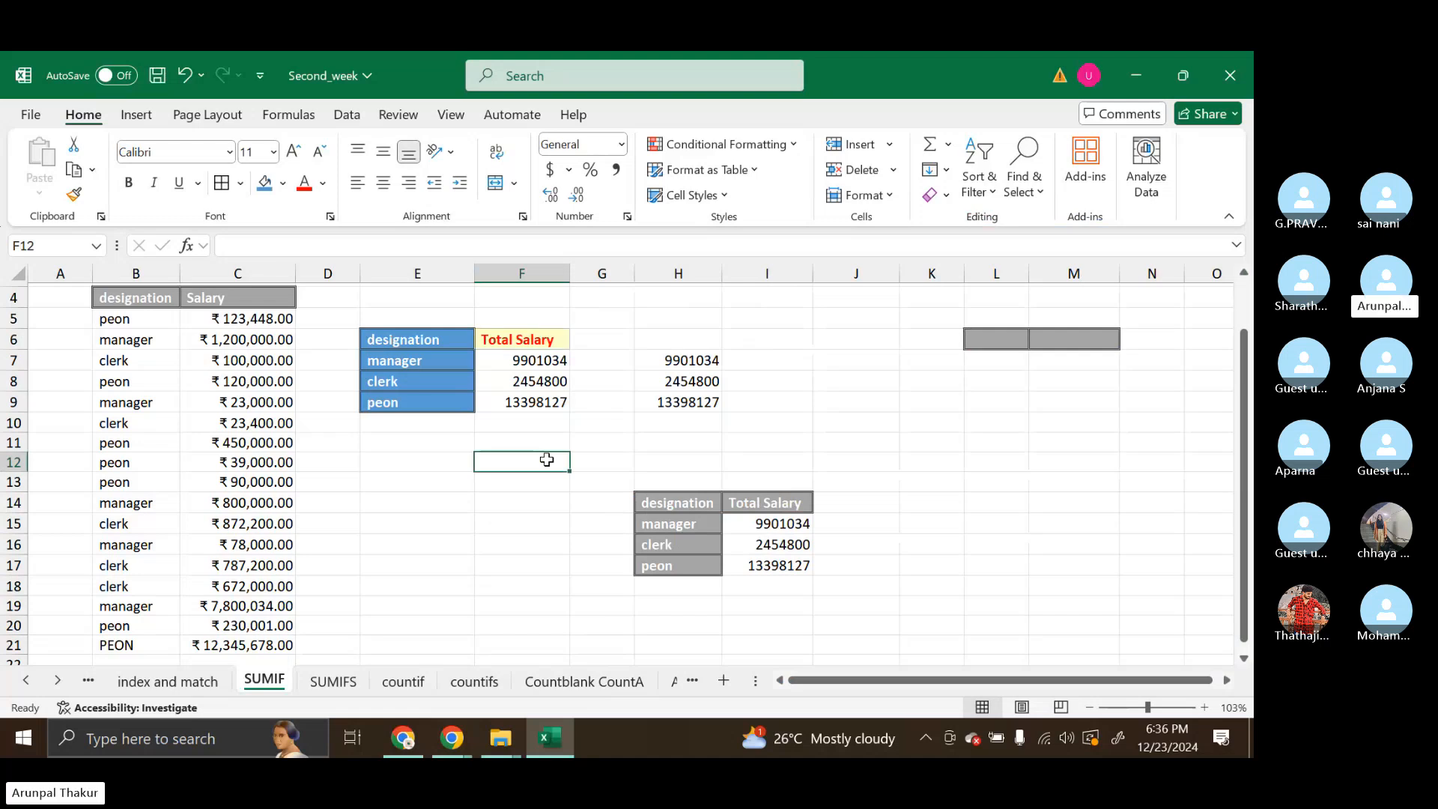
# Clear the extra totals in column H from H7 to H11 and the Total Salary results in F7:F9
pyautogui.moveTo(672, 363); pyautogui.dragTo(690, 436)
pyautogui.press('Delete')
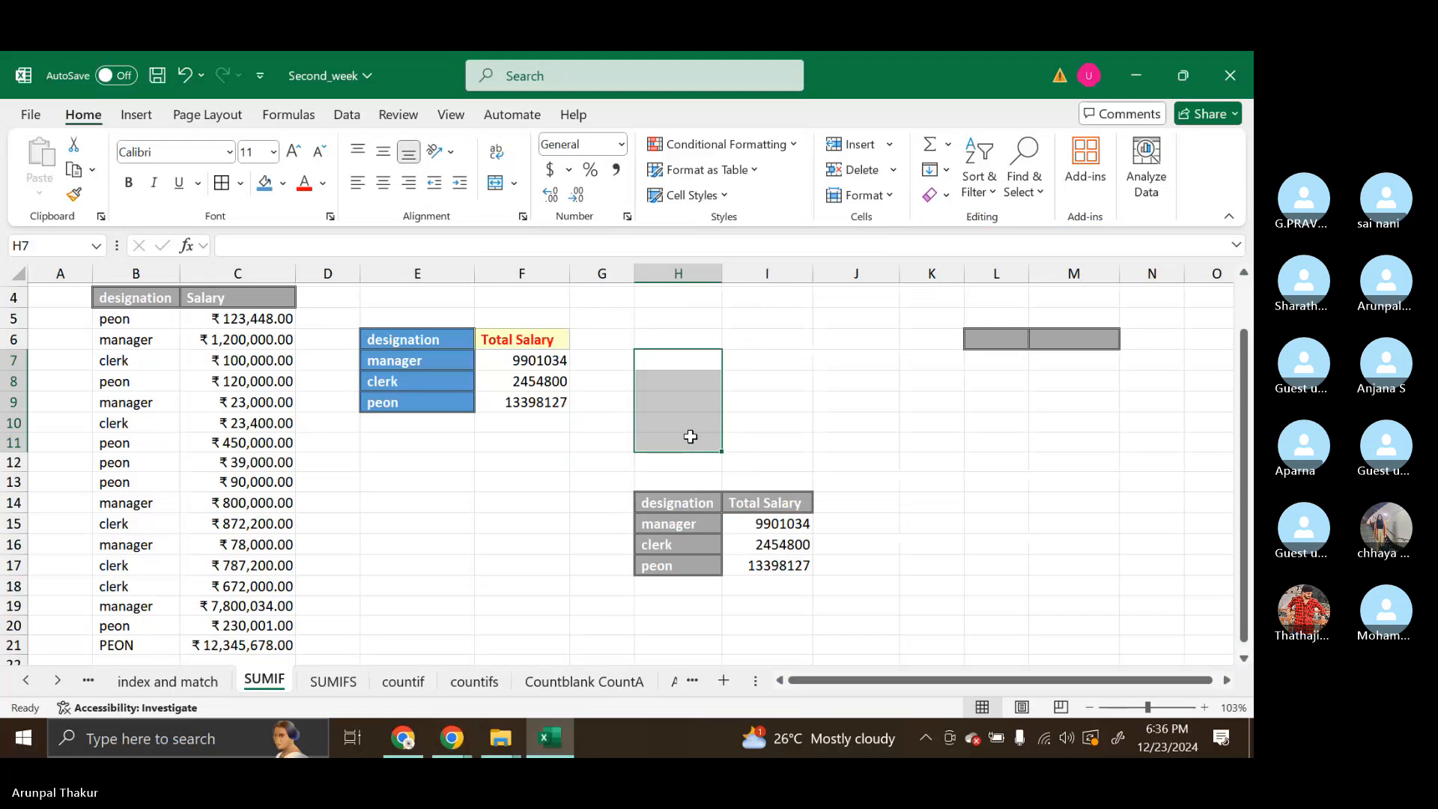
pyautogui.moveTo(522, 369); pyautogui.dragTo(526, 403)
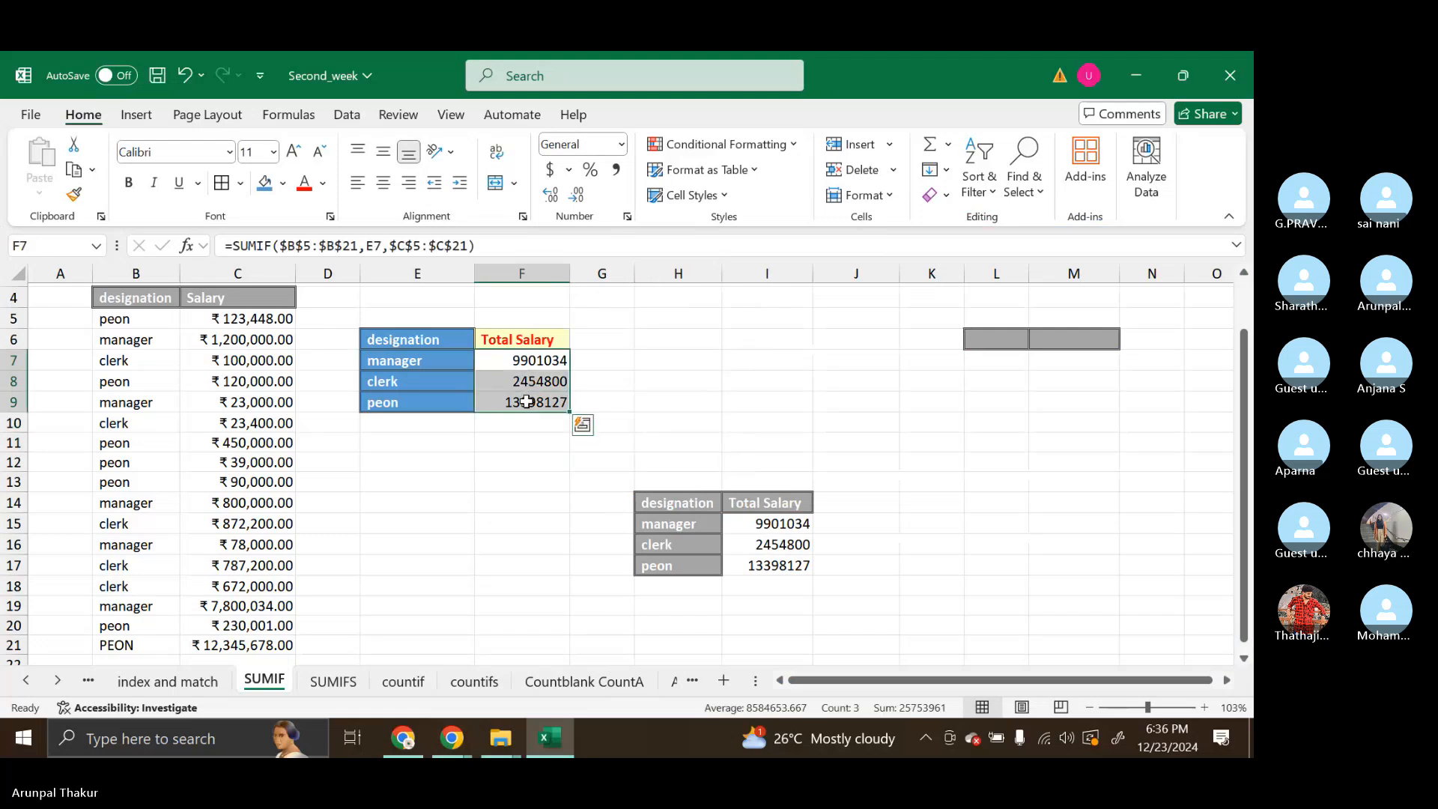
pyautogui.press('Delete')
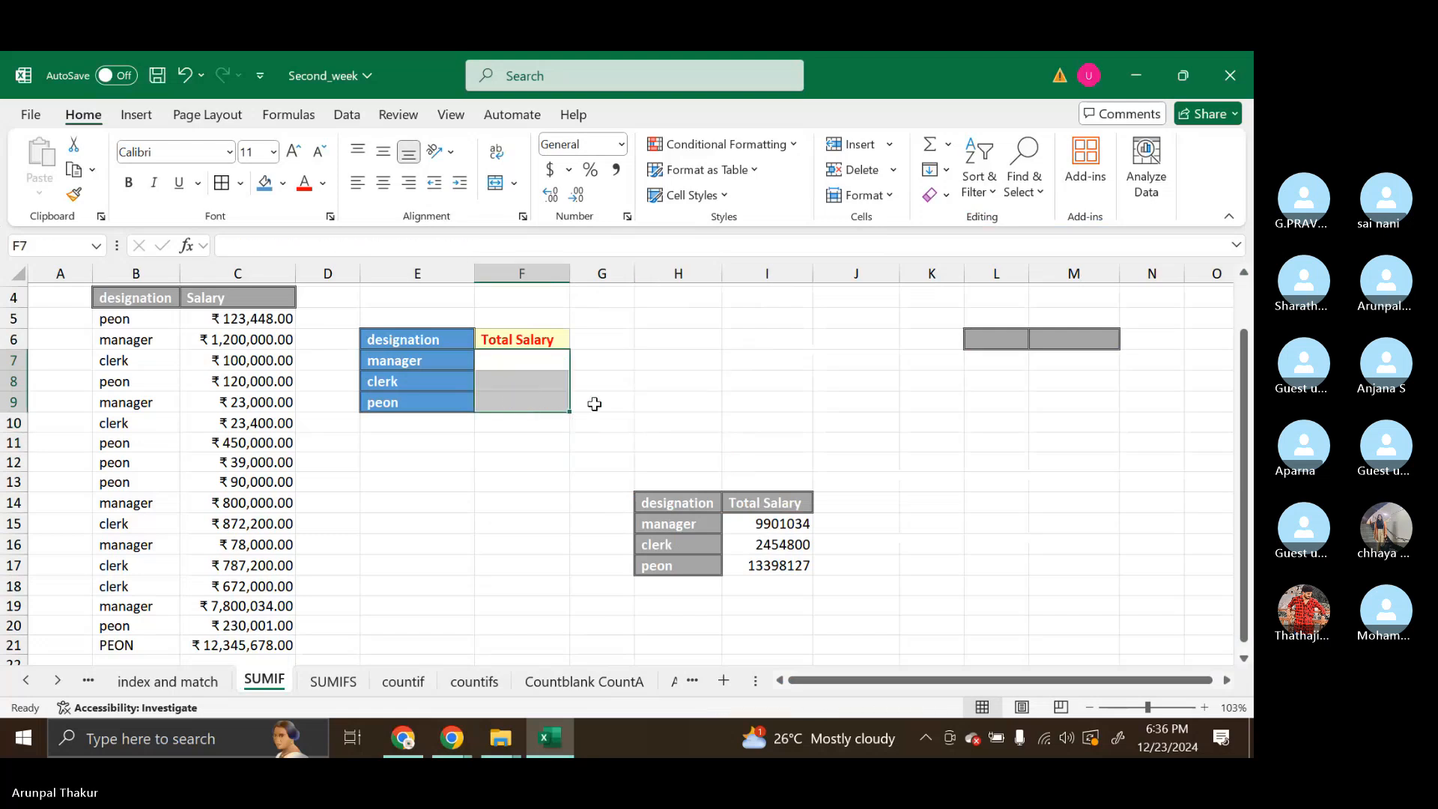
pyautogui.click(617, 410)
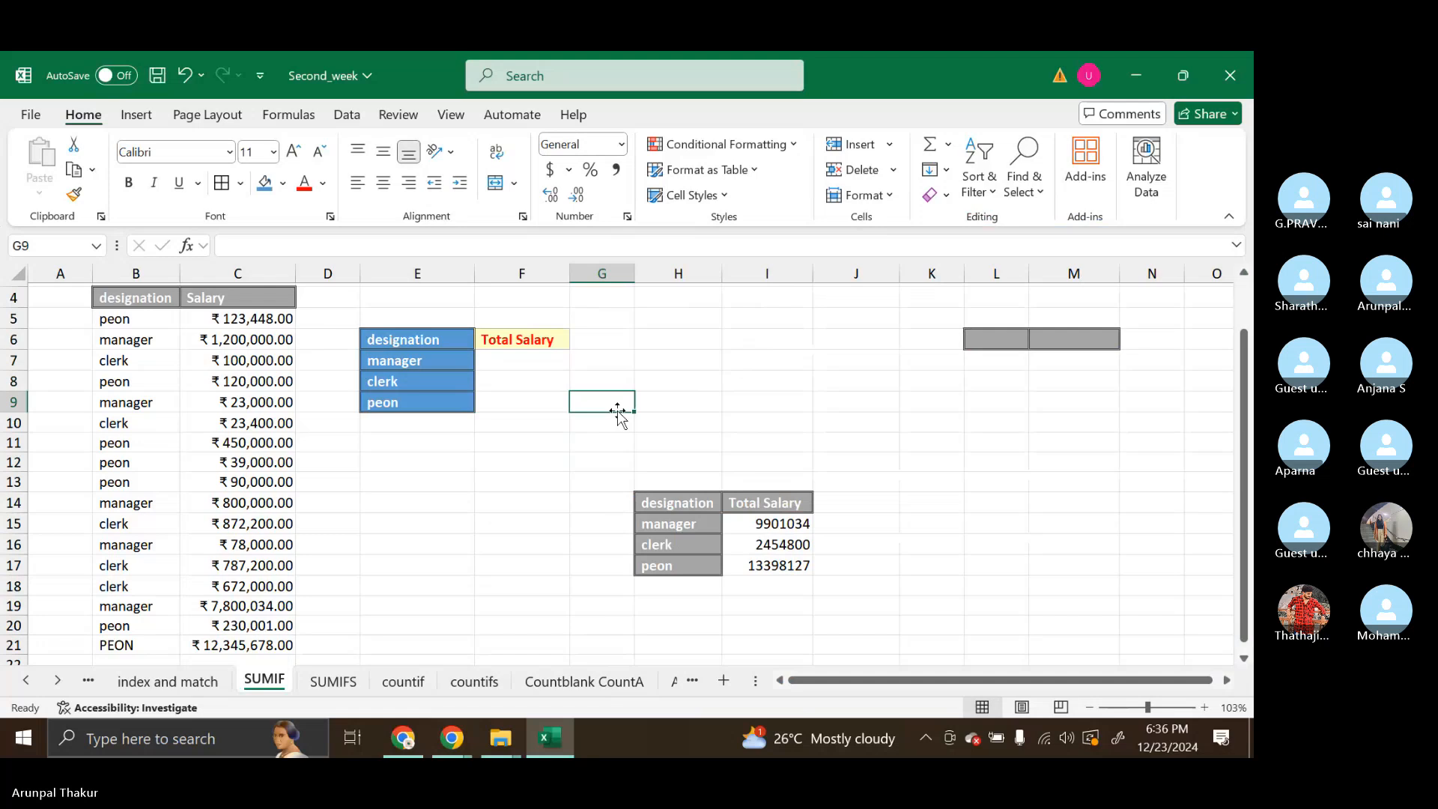
# Examine the SUMIF totals in I15:I17 of the lower summary table against the emptied Total Salary cells
pyautogui.click(771, 540)
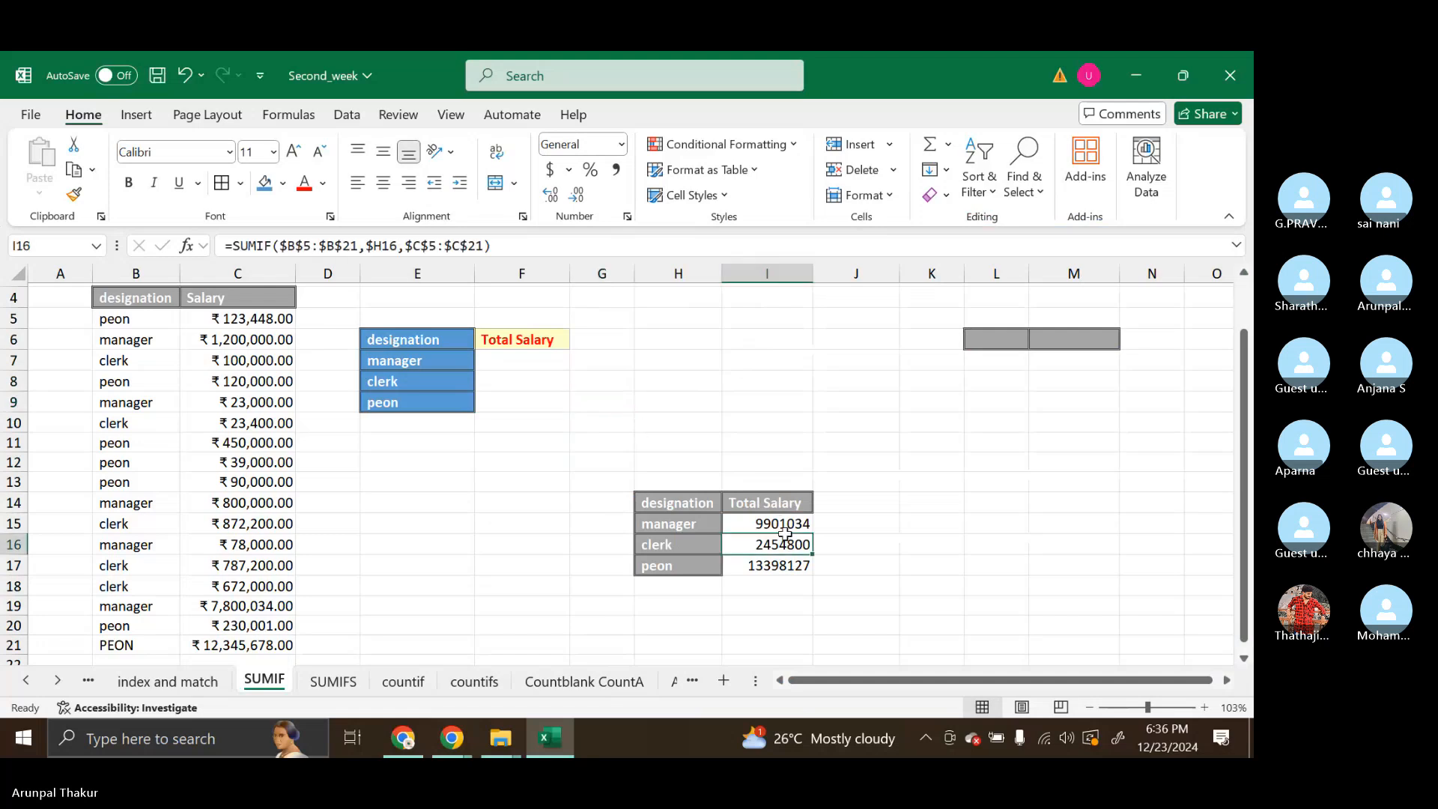
pyautogui.moveTo(769, 524); pyautogui.dragTo(771, 568)
pyautogui.click(558, 383)
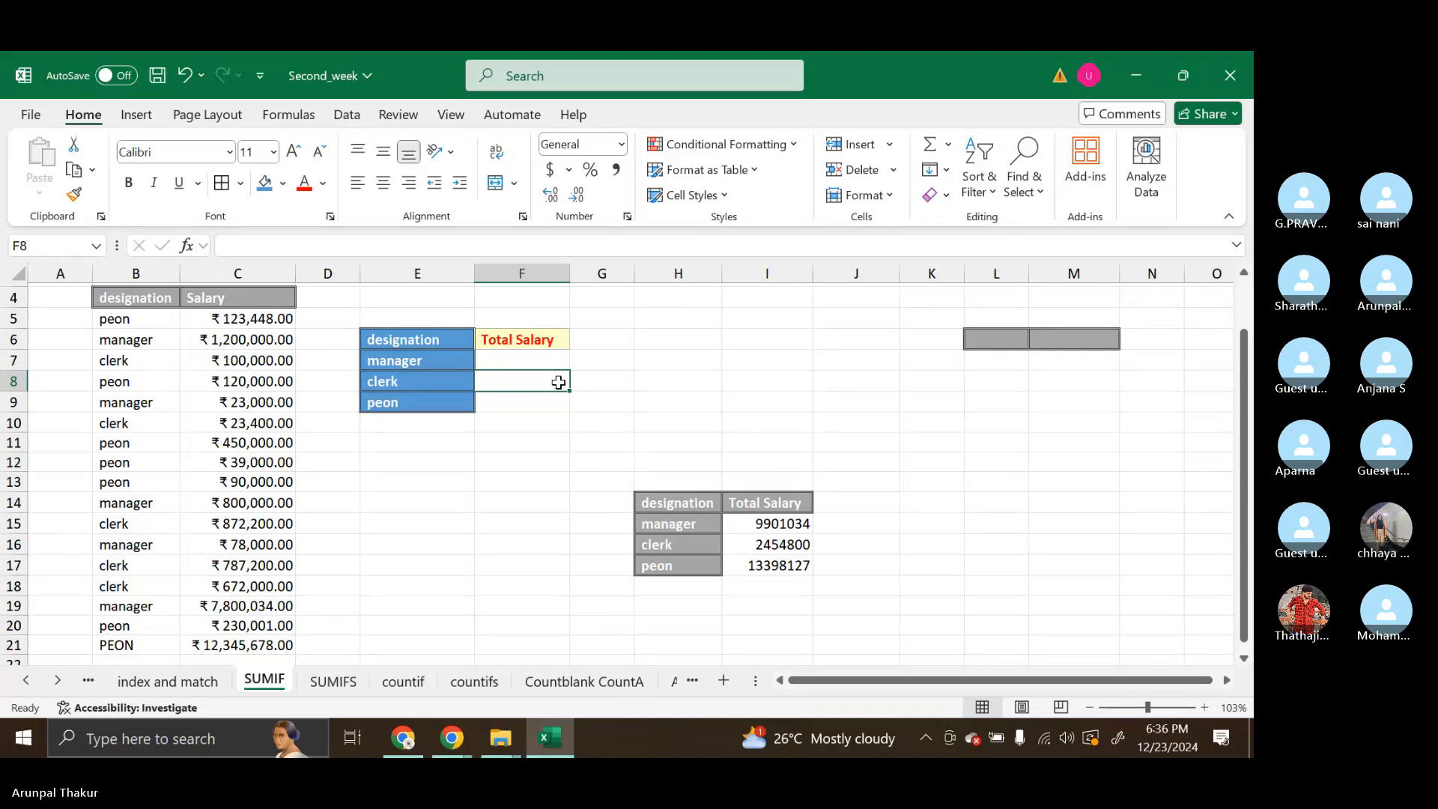
pyautogui.click(752, 523)
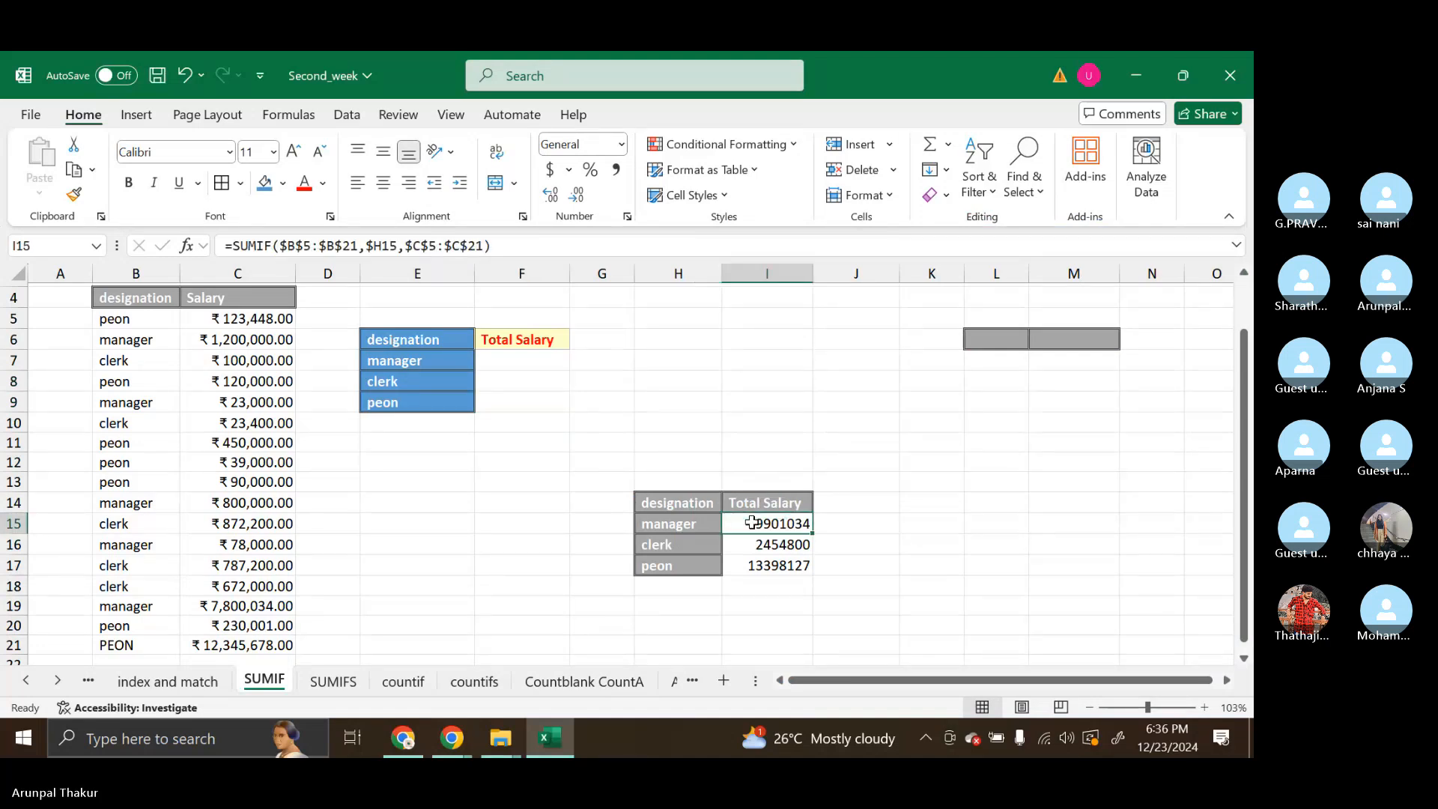
pyautogui.click(590, 461)
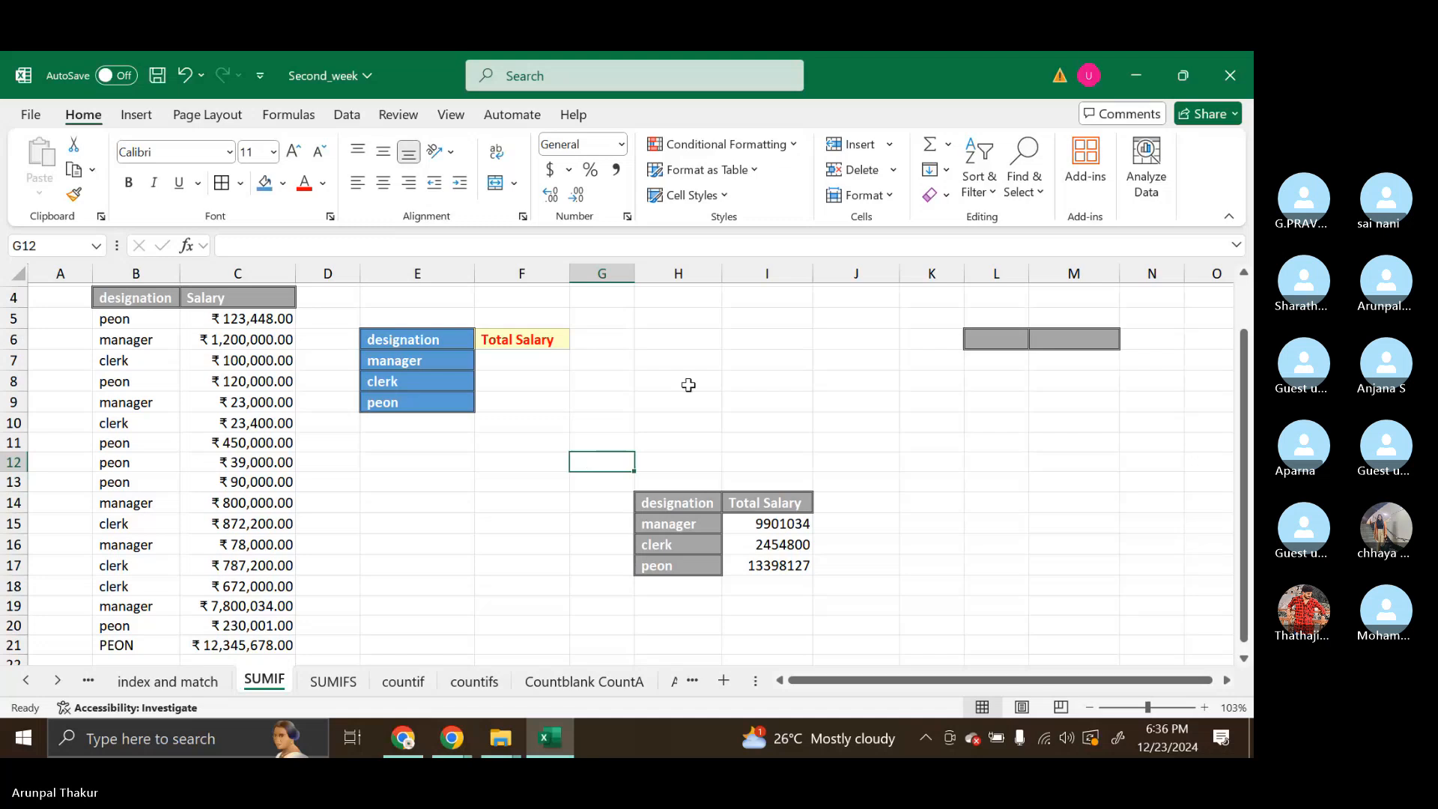
pyautogui.click(677, 364)
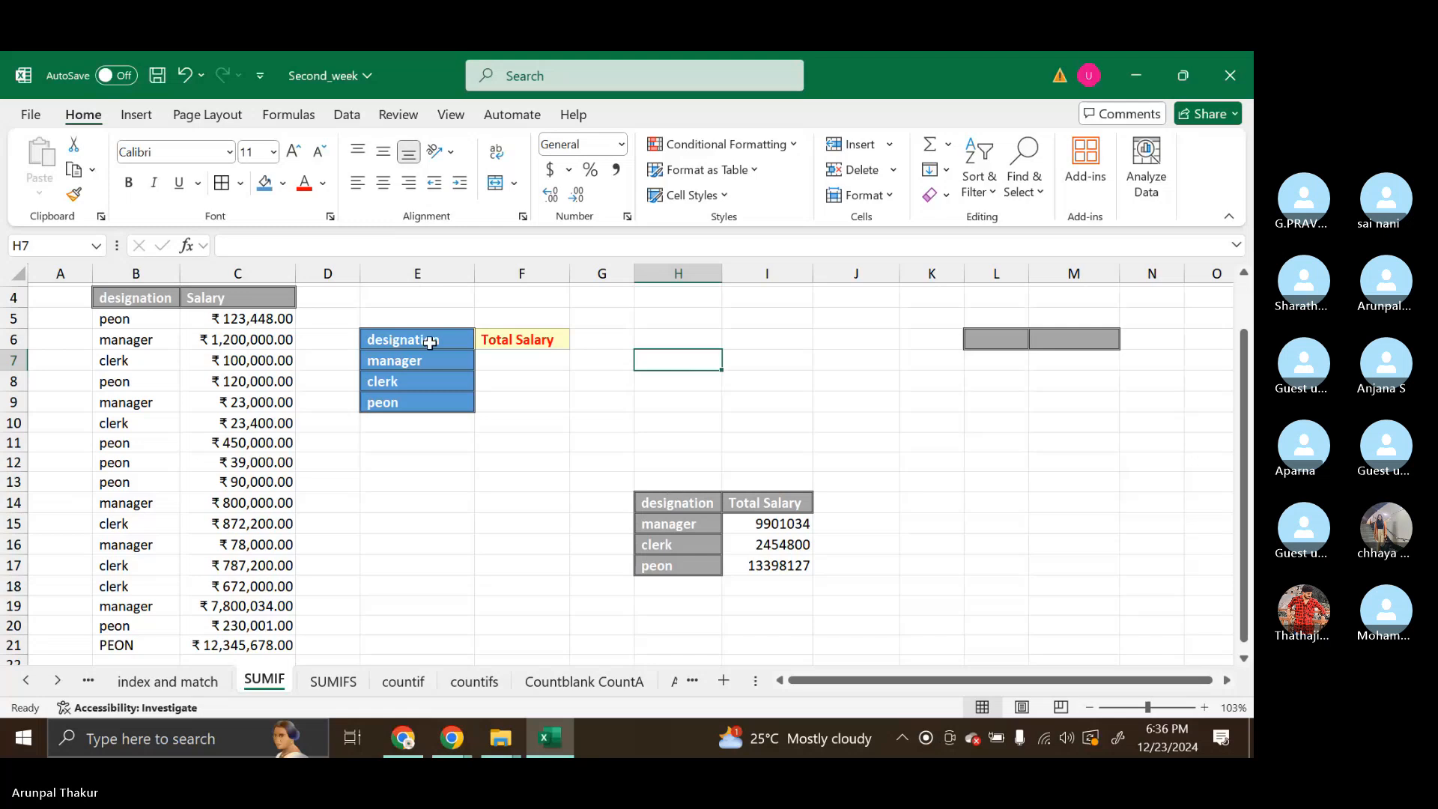
# Copy the blue formatting of E6:E9 onto H13:I17 with Format Painter, and widen column I to fit the totals
pyautogui.moveTo(421, 338); pyautogui.dragTo(424, 398)
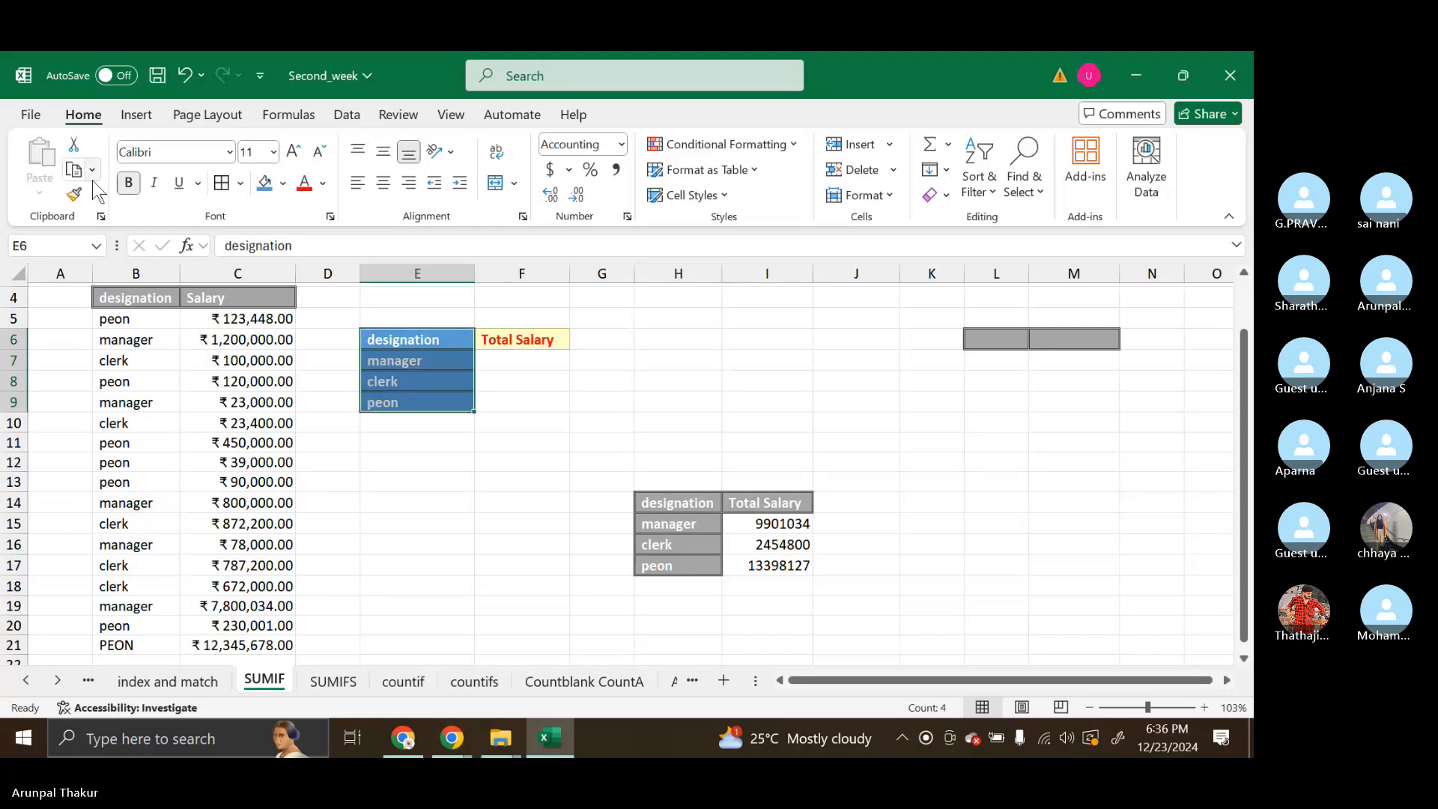
pyautogui.click(73, 194)
pyautogui.click(643, 490)
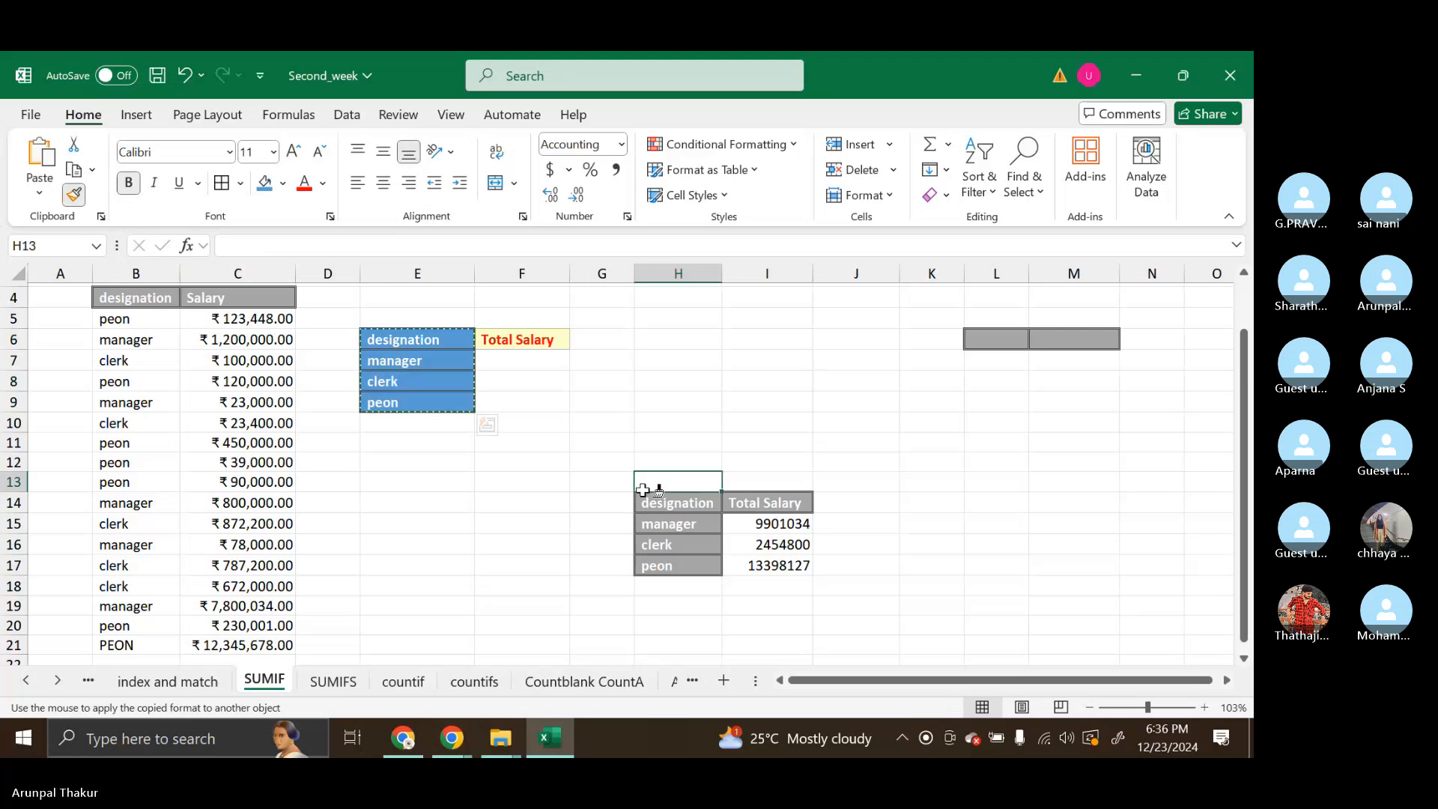
pyautogui.moveTo(642, 490)
pyautogui.mouseDown()
pyautogui.moveTo(734, 566)
pyautogui.moveTo(787, 569)
pyautogui.mouseUp()
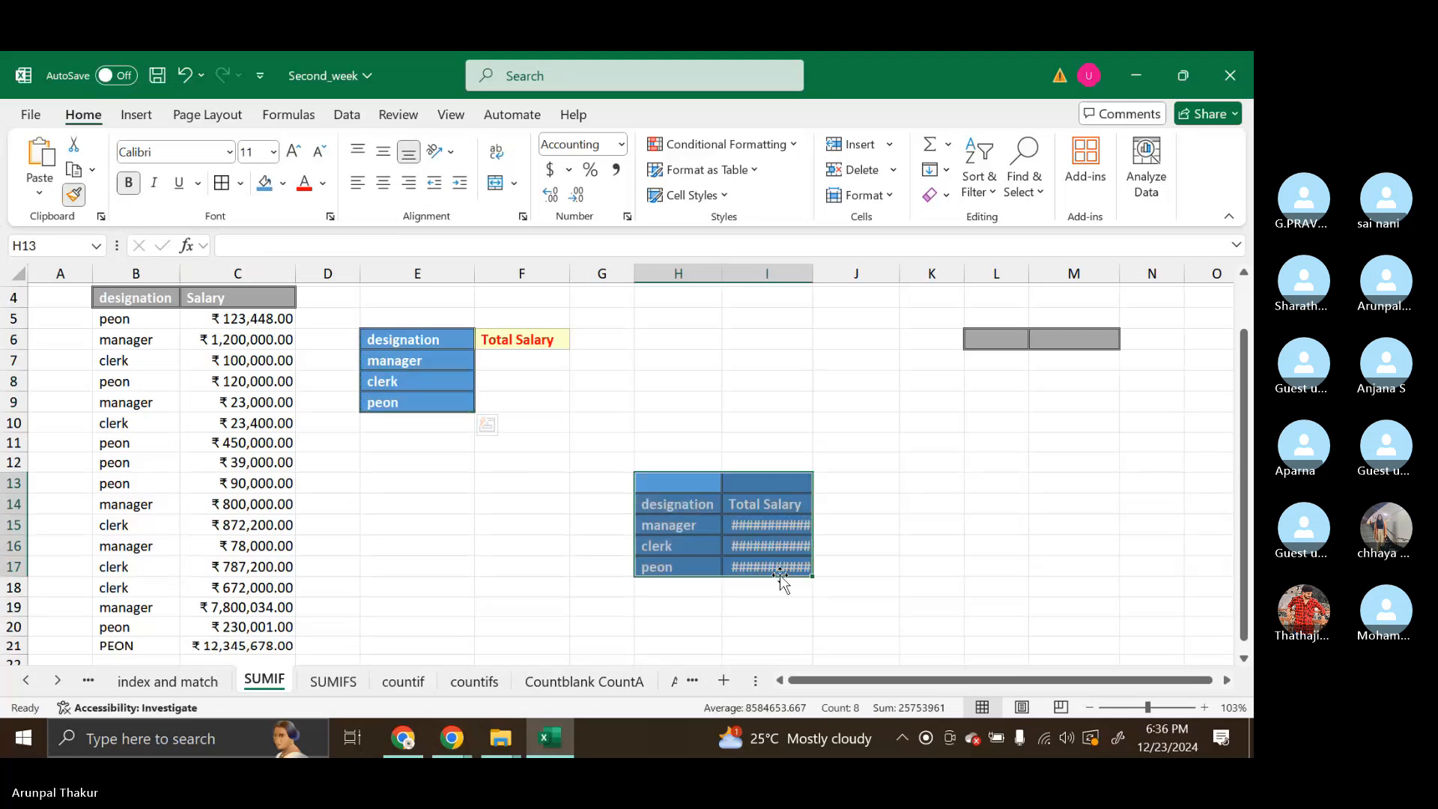
pyautogui.click(835, 562)
pyautogui.moveTo(813, 273); pyautogui.dragTo(839, 275)
pyautogui.click(905, 443)
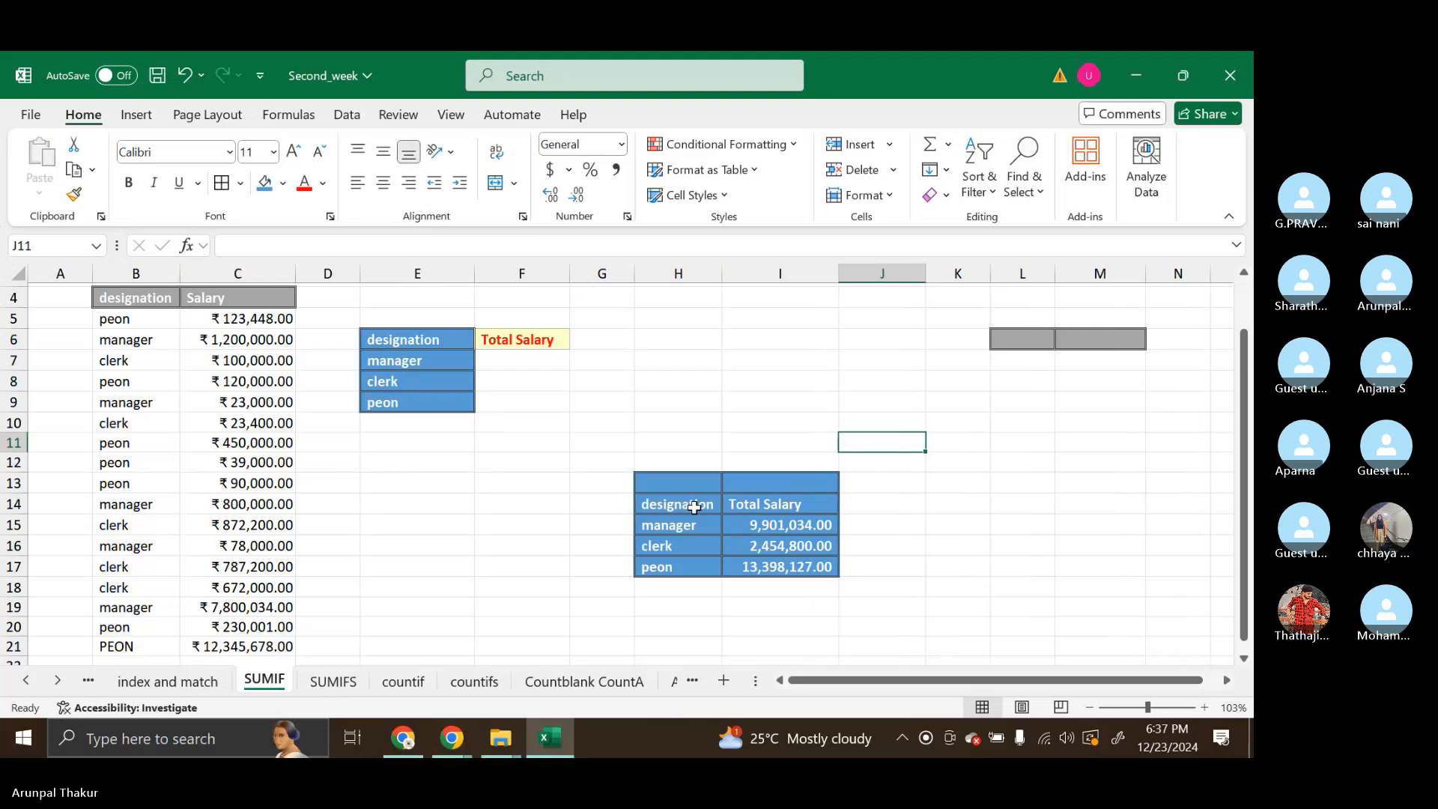
# Copy the Total Salary heading's format from F6 onto I13:I17 with Format Painter
pyautogui.click(523, 341)
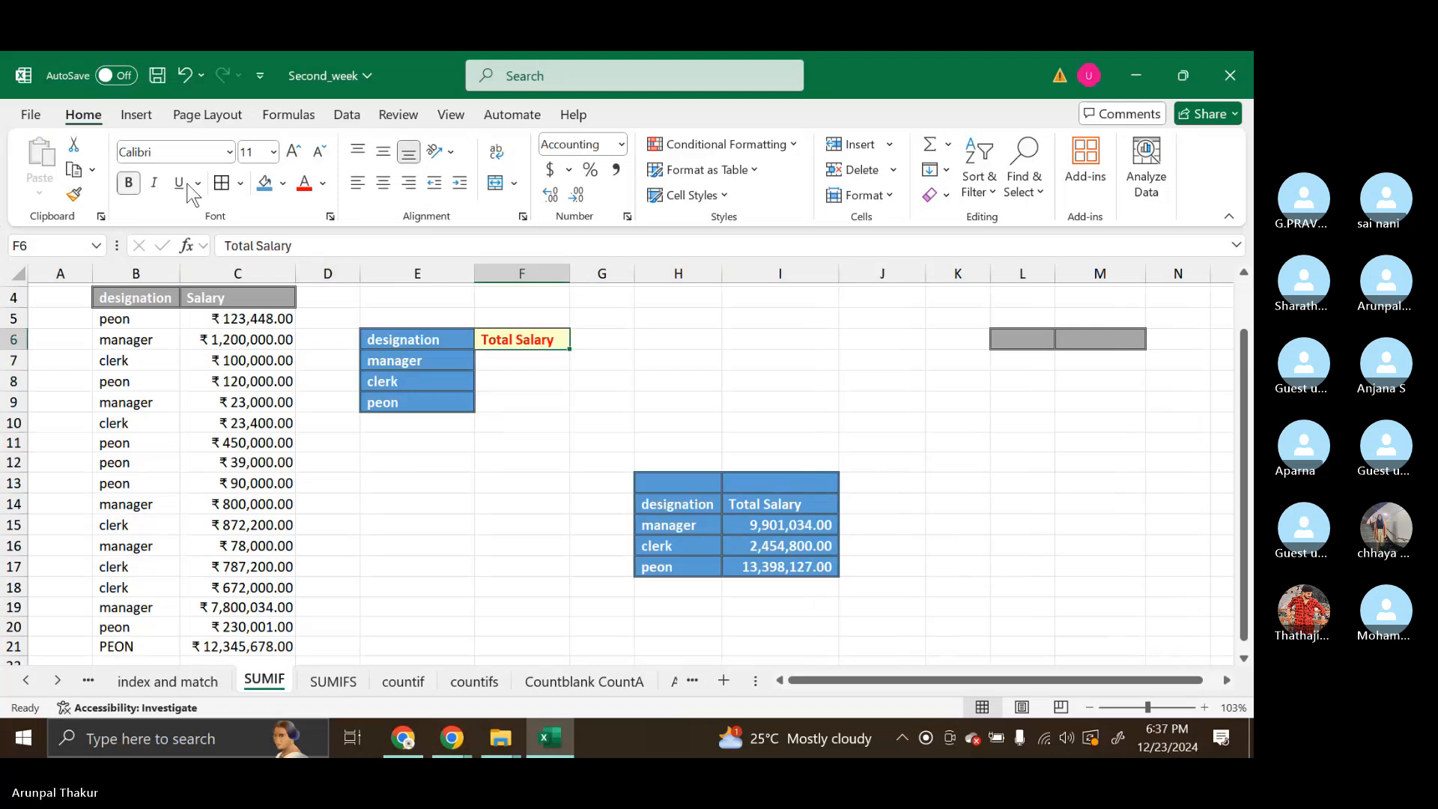
pyautogui.click(73, 194)
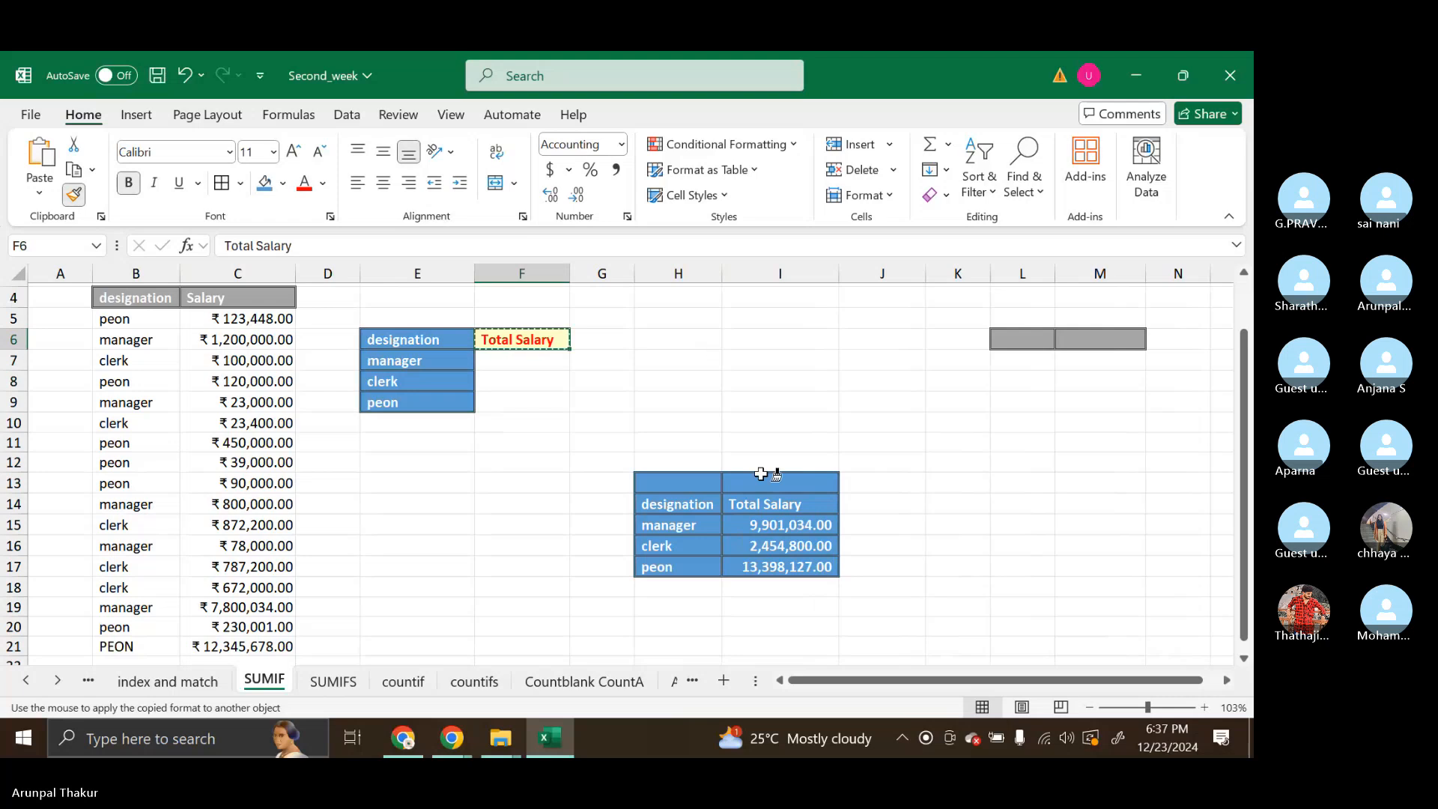
pyautogui.moveTo(771, 495); pyautogui.dragTo(790, 567)
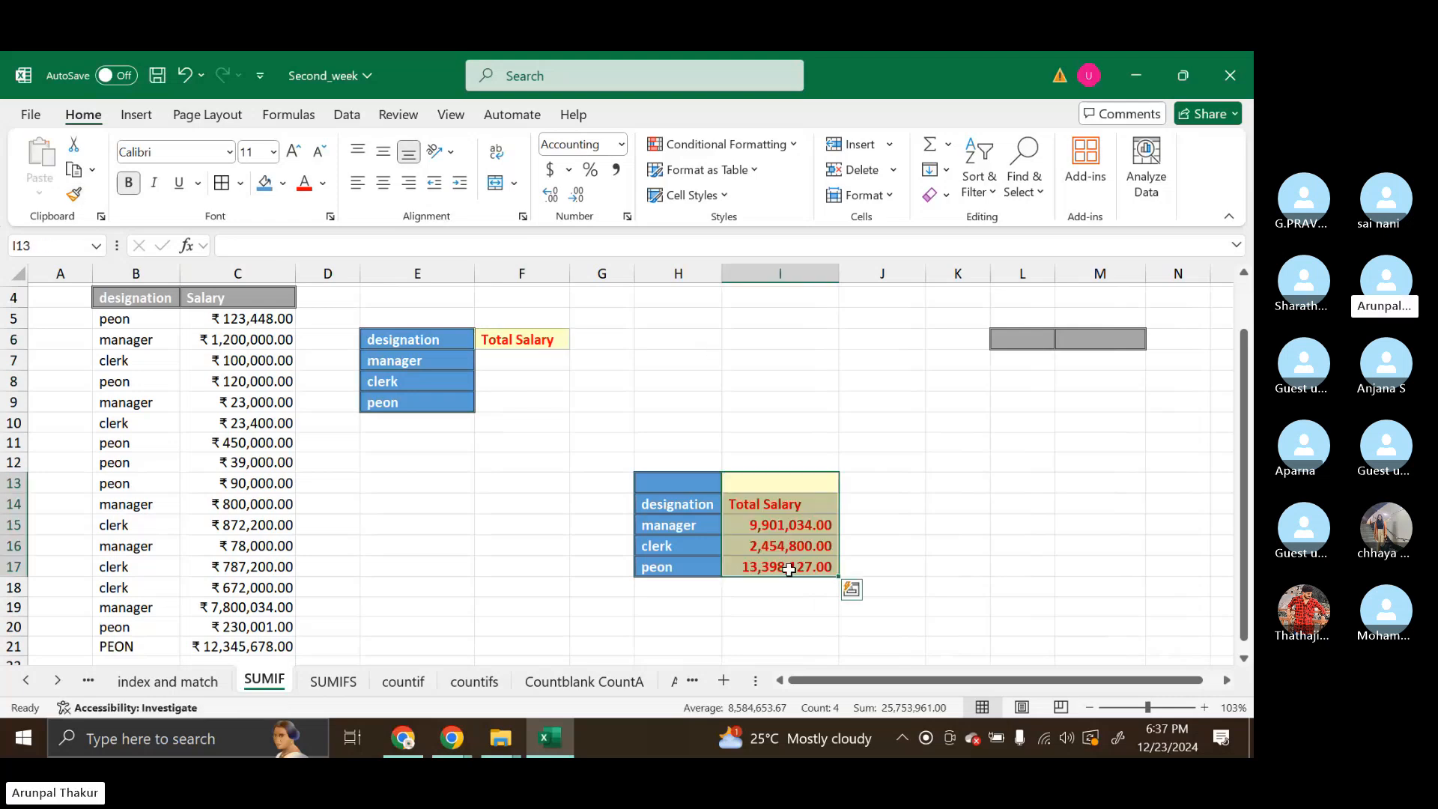
pyautogui.click(897, 528)
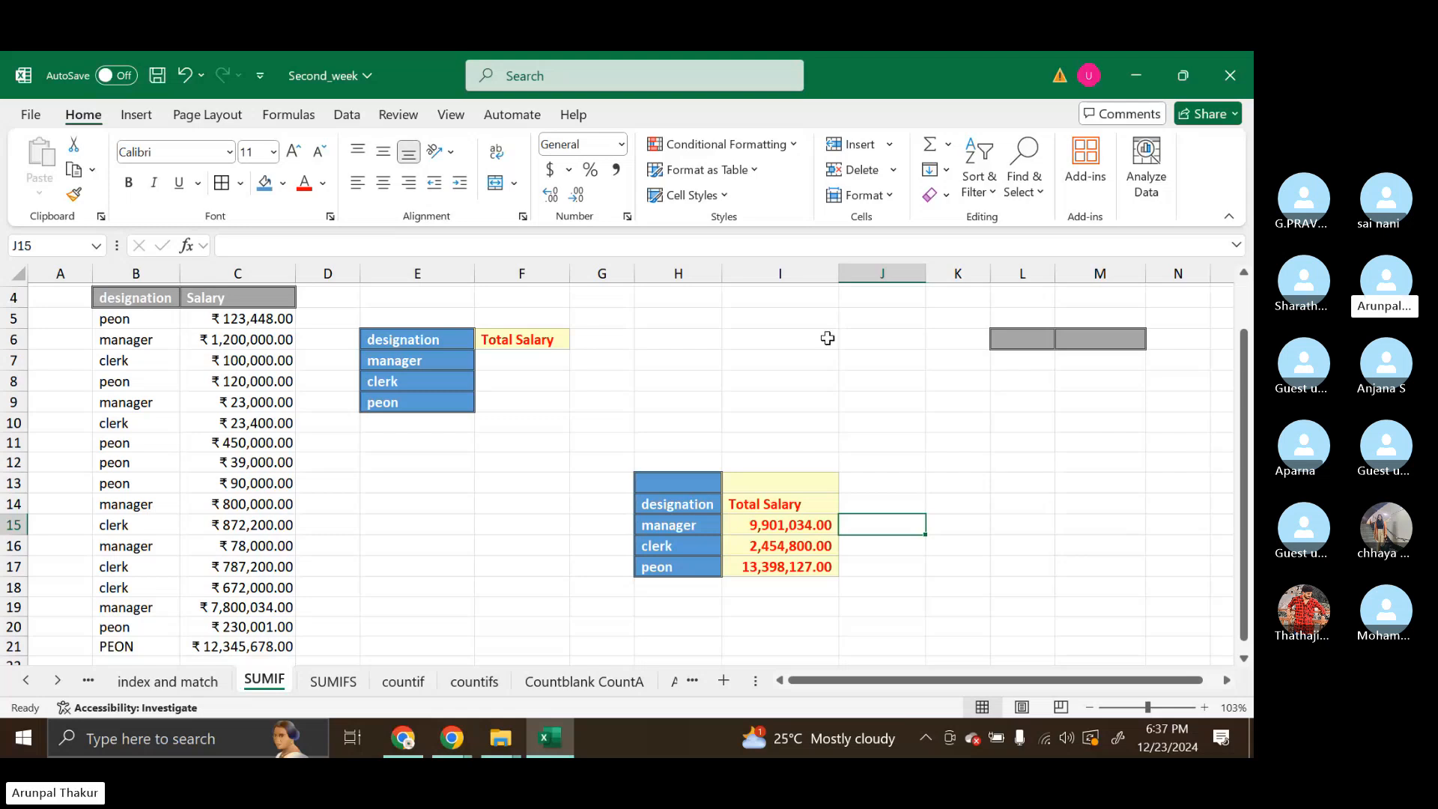
# Start a SUMIF formula in F7 for the manager's total salary
pyautogui.click(540, 359)
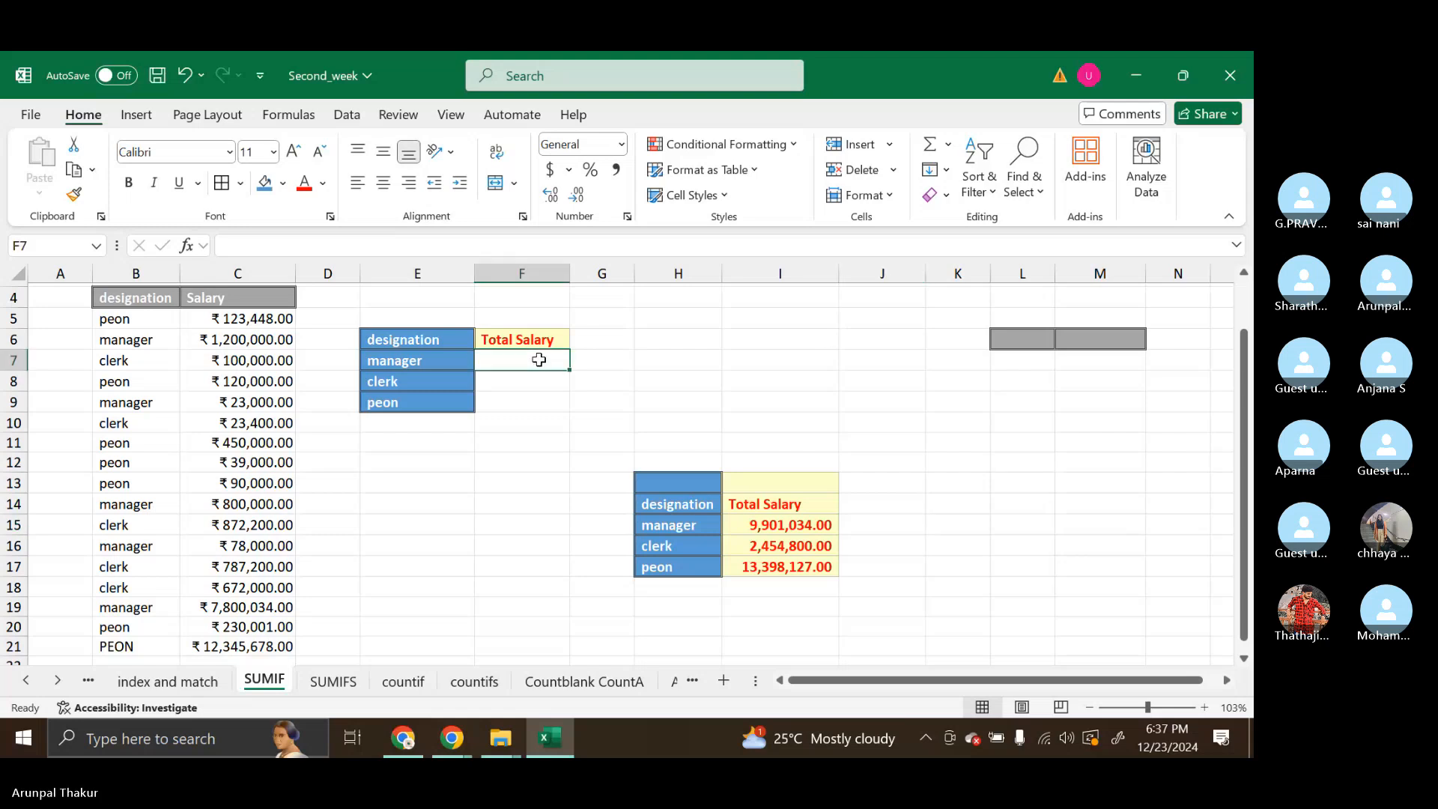
pyautogui.write('sum')
pyautogui.press('BackSpace')
pyautogui.press('BackSpace')
pyautogui.press('BackSpace')
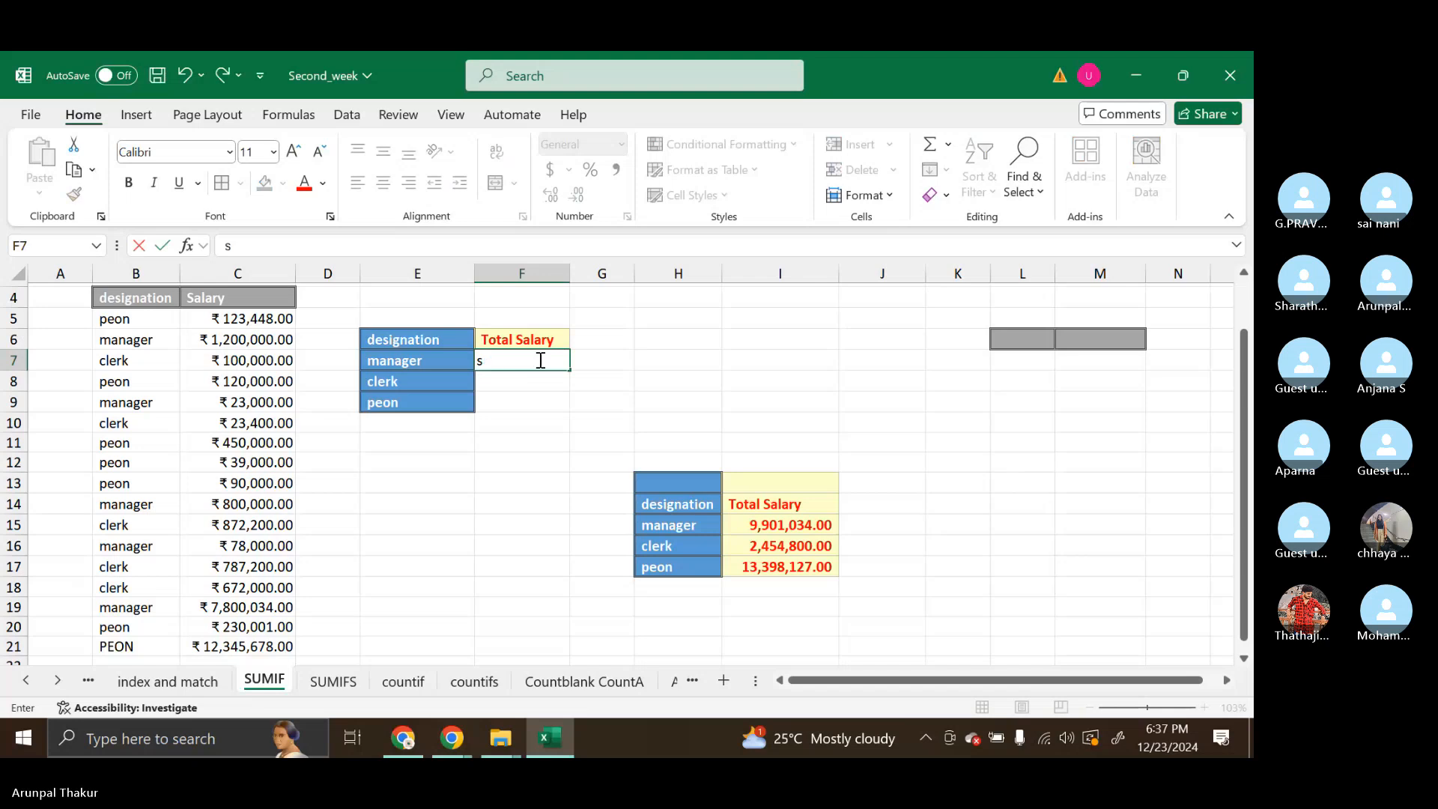
pyautogui.write('=sum')
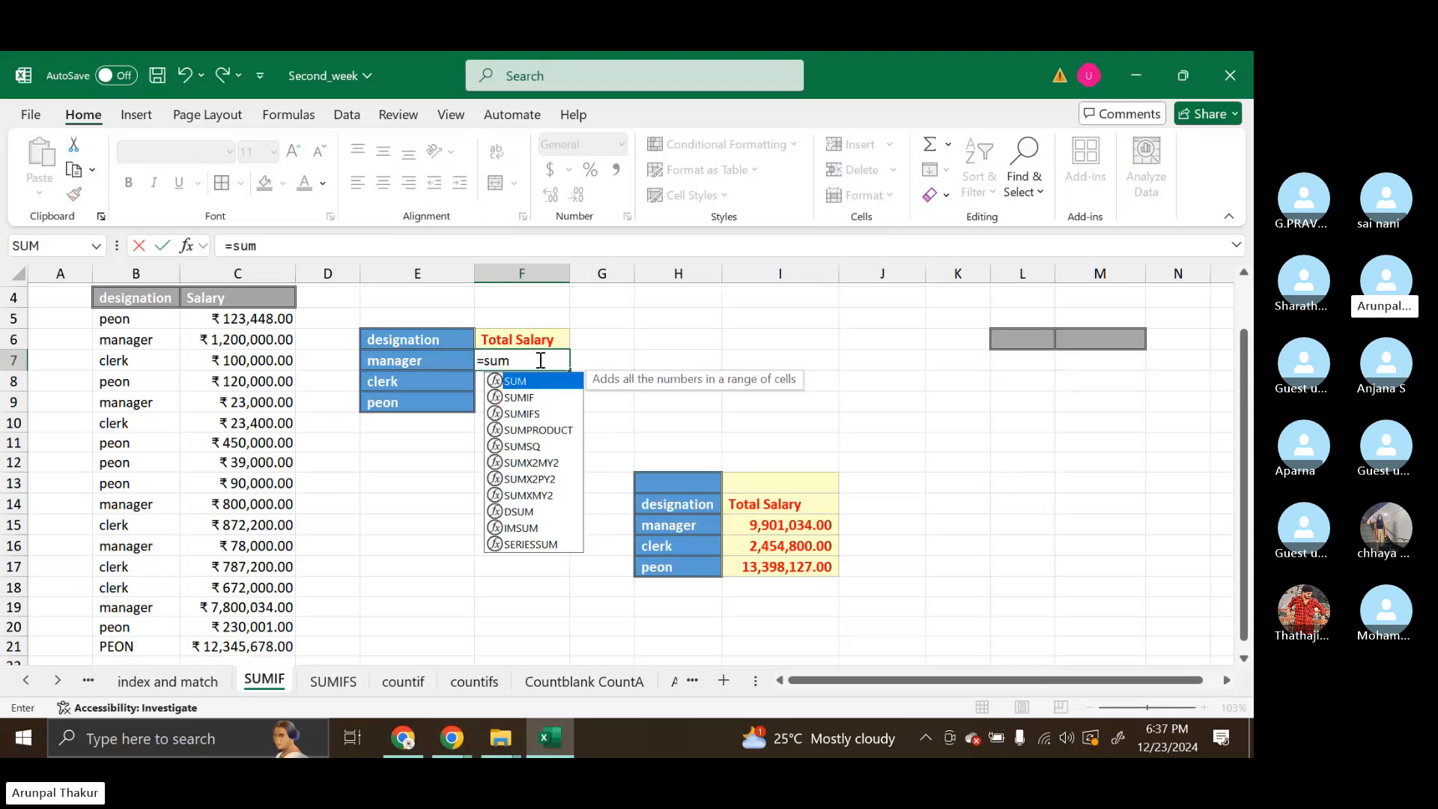
pyautogui.press('Down')
pyautogui.press('Tab')
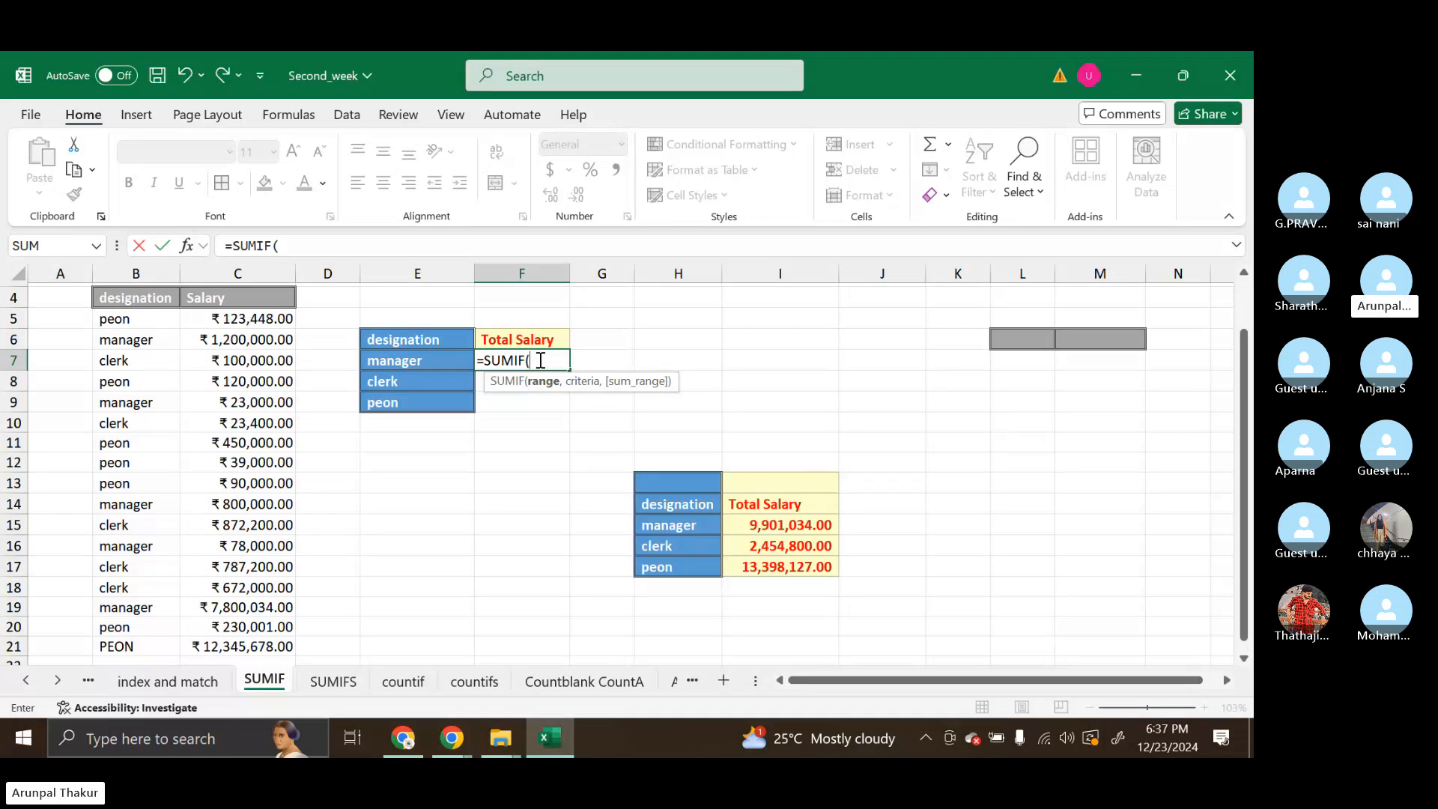
pyautogui.moveTo(113, 319); pyautogui.dragTo(237, 608)
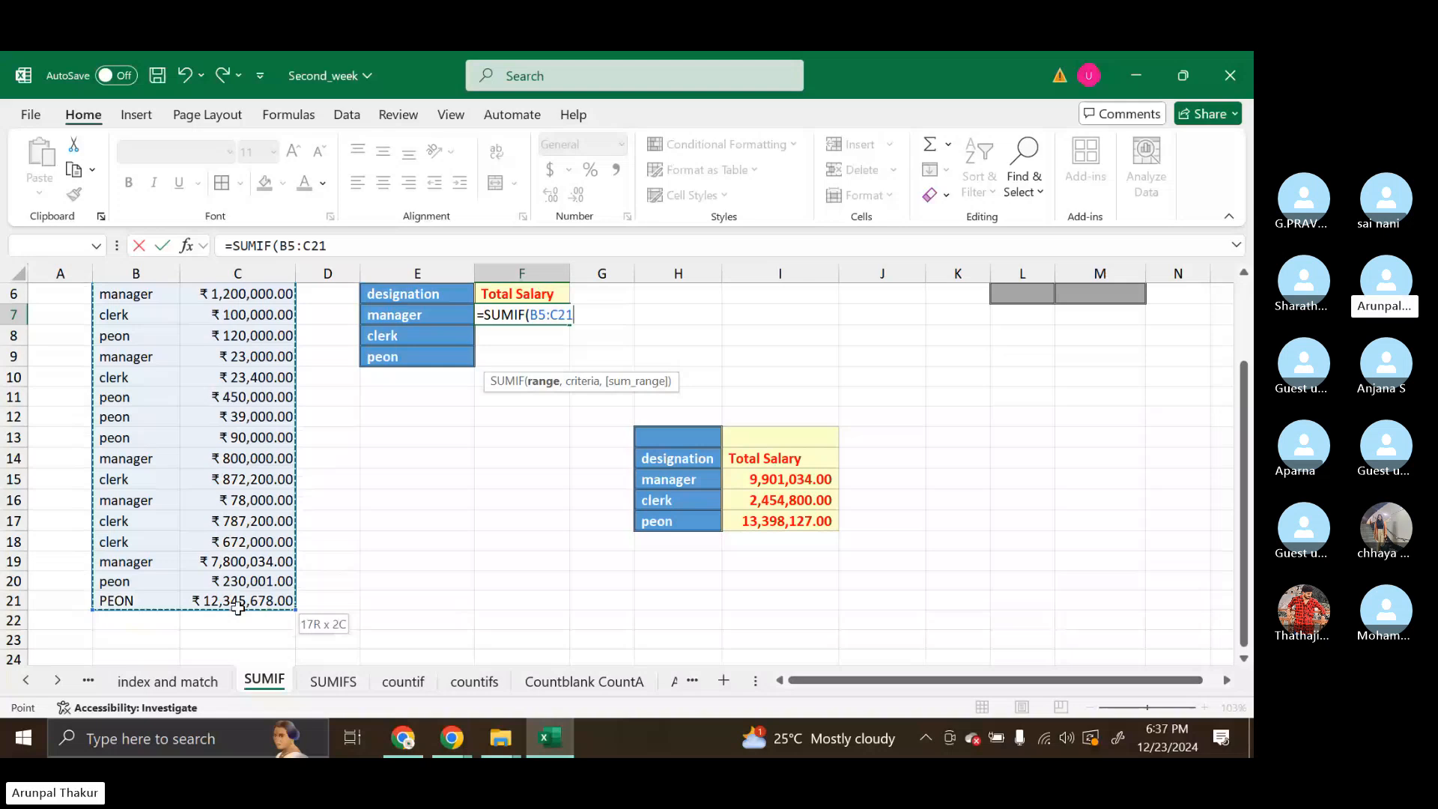
pyautogui.moveTo(237, 608); pyautogui.dragTo(237, 608)
pyautogui.write('.')
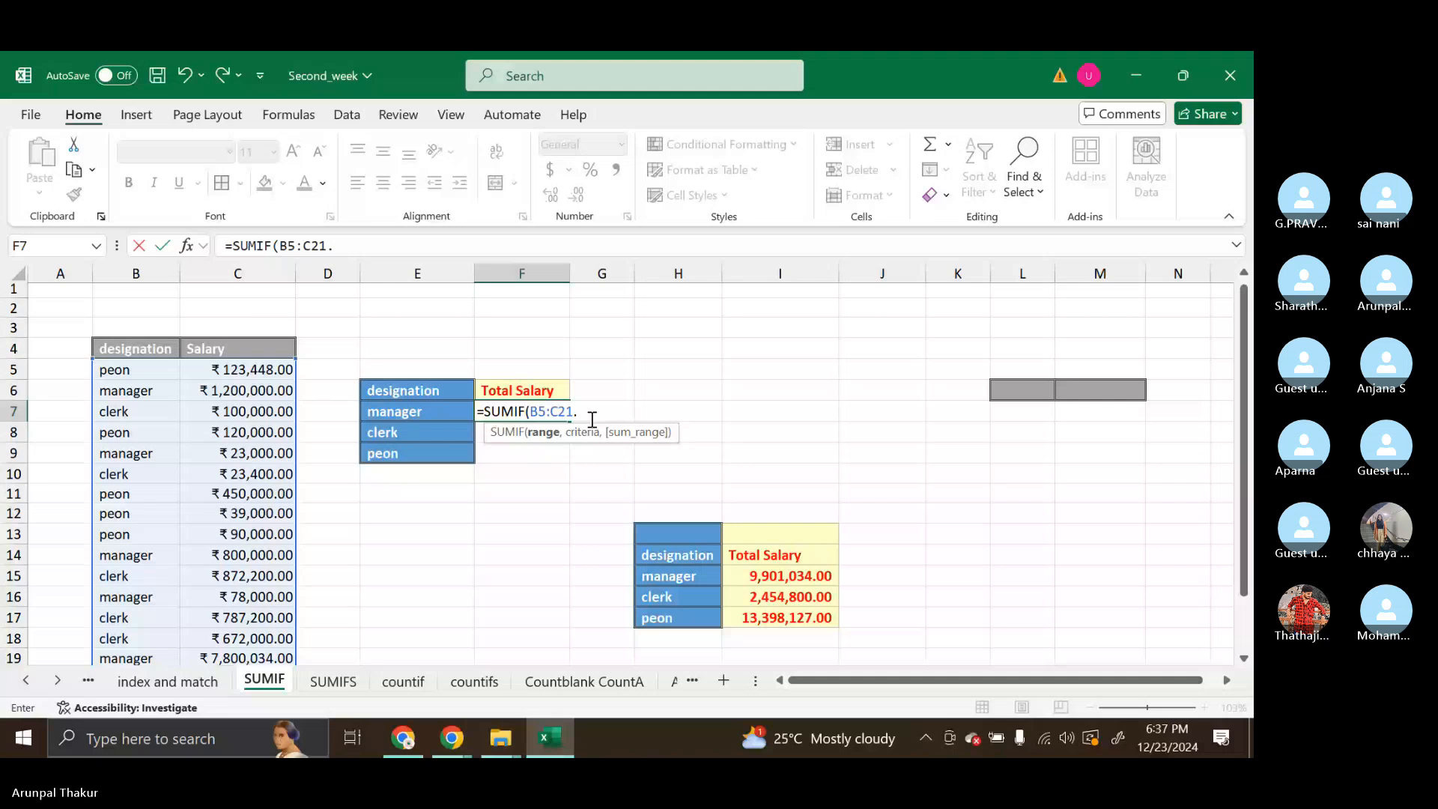
pyautogui.press('BackSpace')
pyautogui.write(',')
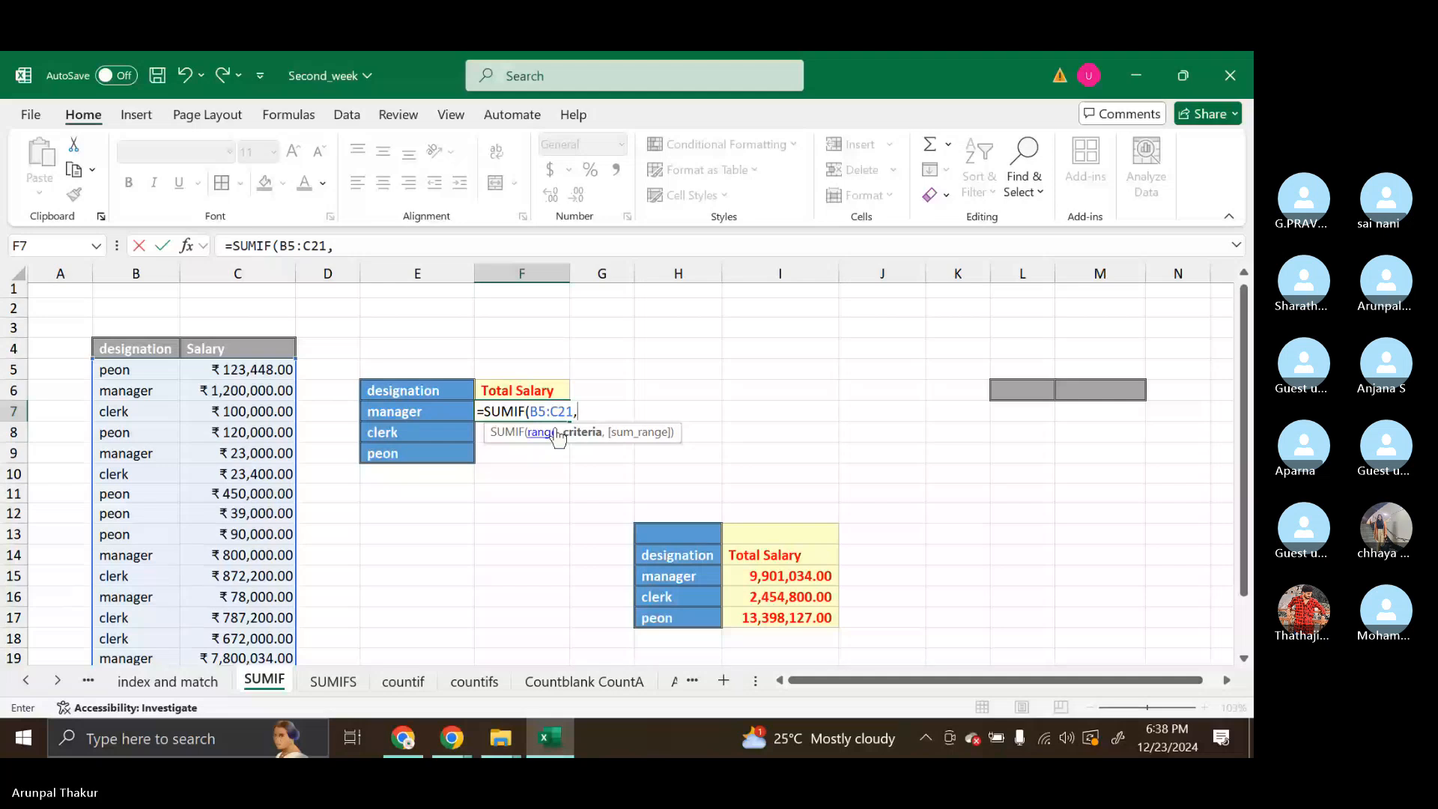
pyautogui.click(453, 412)
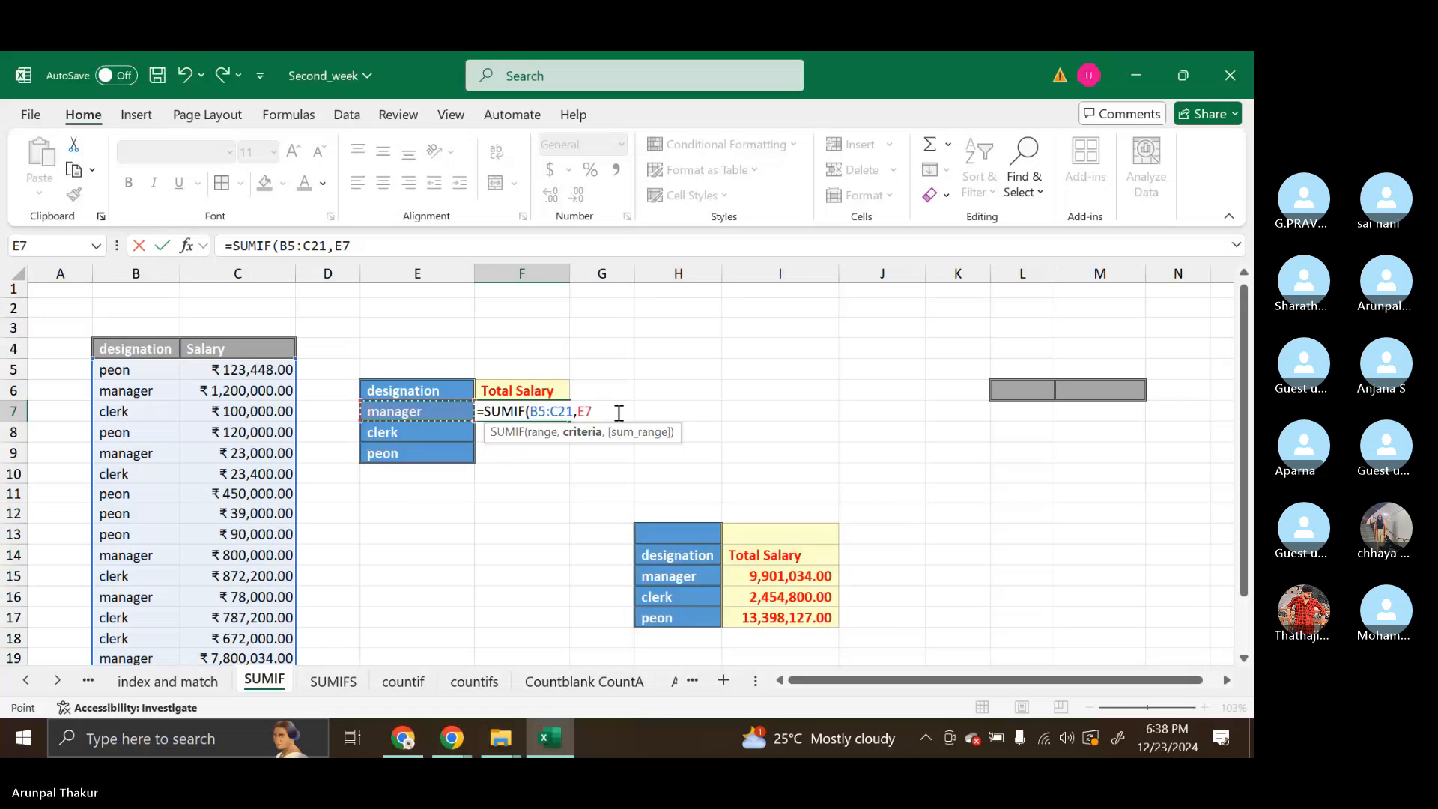
pyautogui.press('BackSpace')
pyautogui.press('BackSpace')
pyautogui.press('BackSpace')
pyautogui.press('BackSpace')
pyautogui.press('BackSpace')
pyautogui.press('BackSpace')
pyautogui.press('BackSpace')
pyautogui.press('BackSpace')
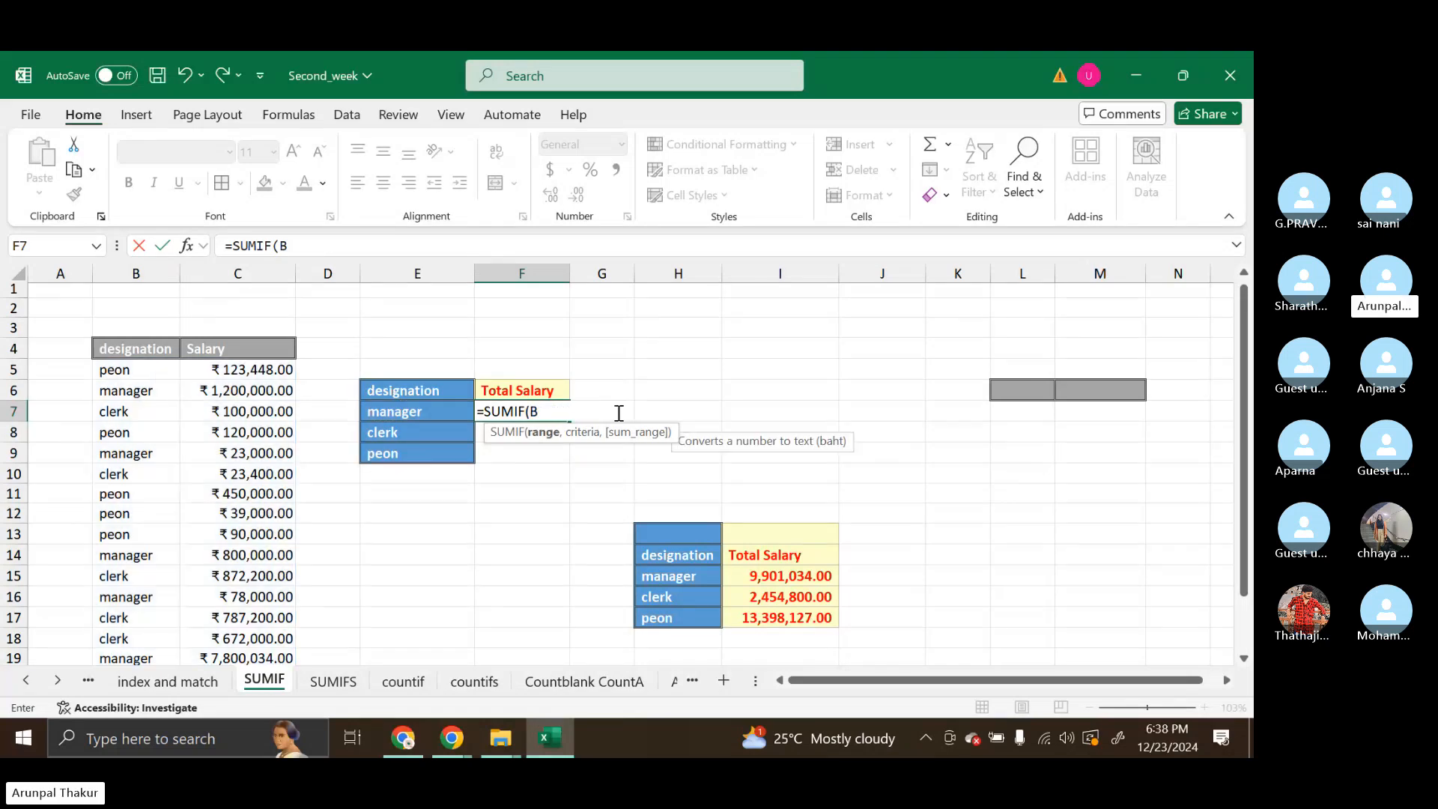
# Complete the SUMIF in F7 with range B5:B21, criteria E7 and sum range C5:C21
pyautogui.moveTo(135, 369); pyautogui.dragTo(145, 654)
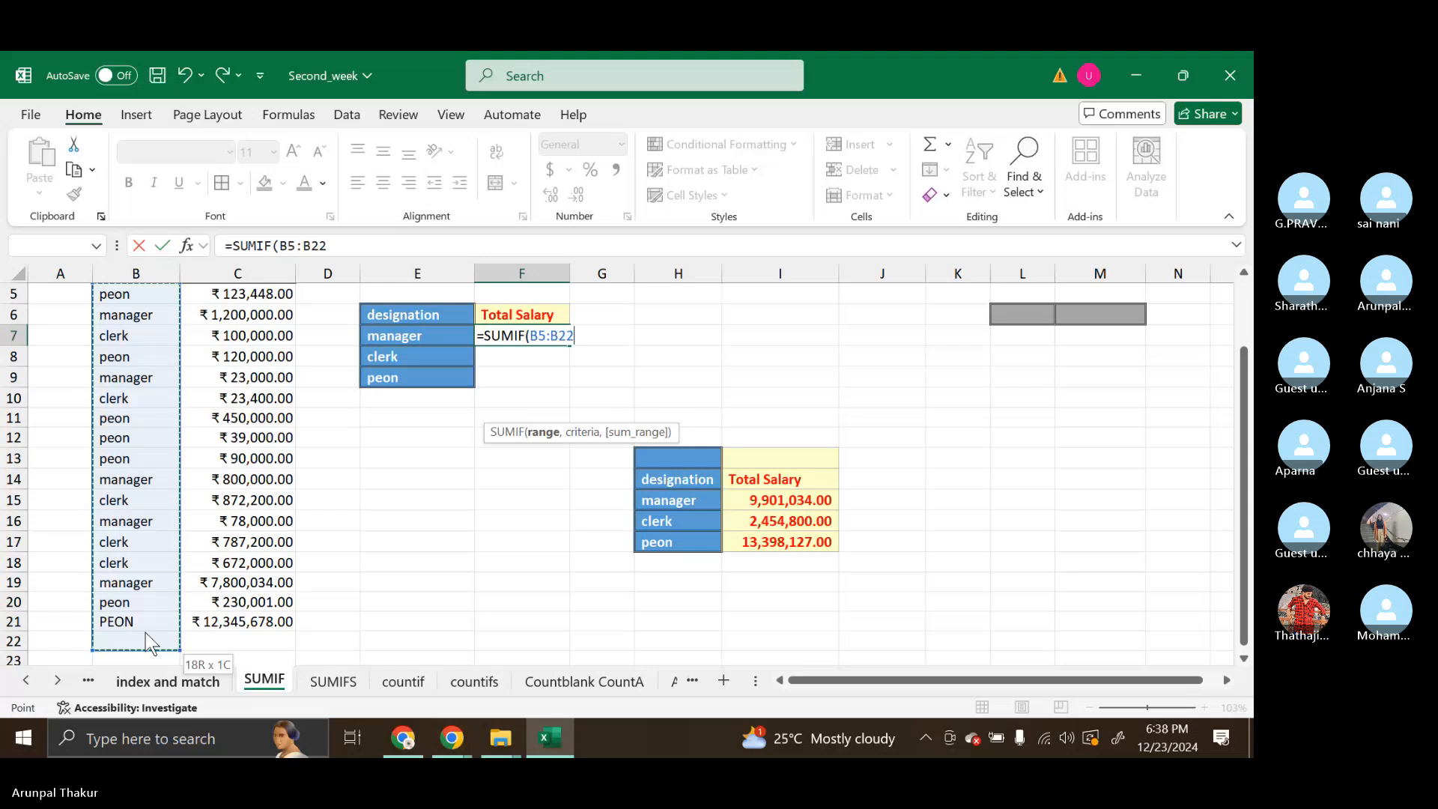
pyautogui.scroll(2, 560, 497)
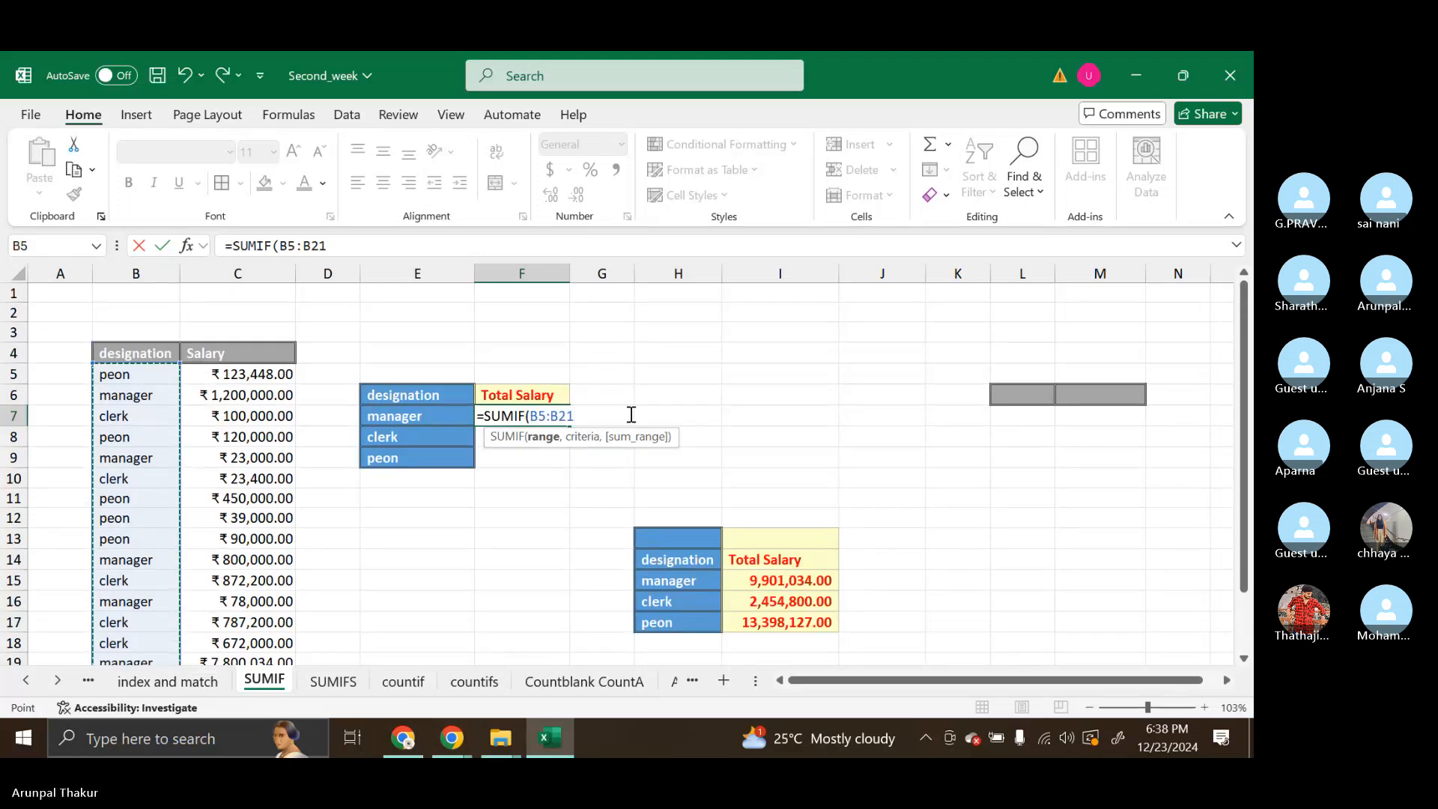
pyautogui.write(',')
pyautogui.click(447, 414)
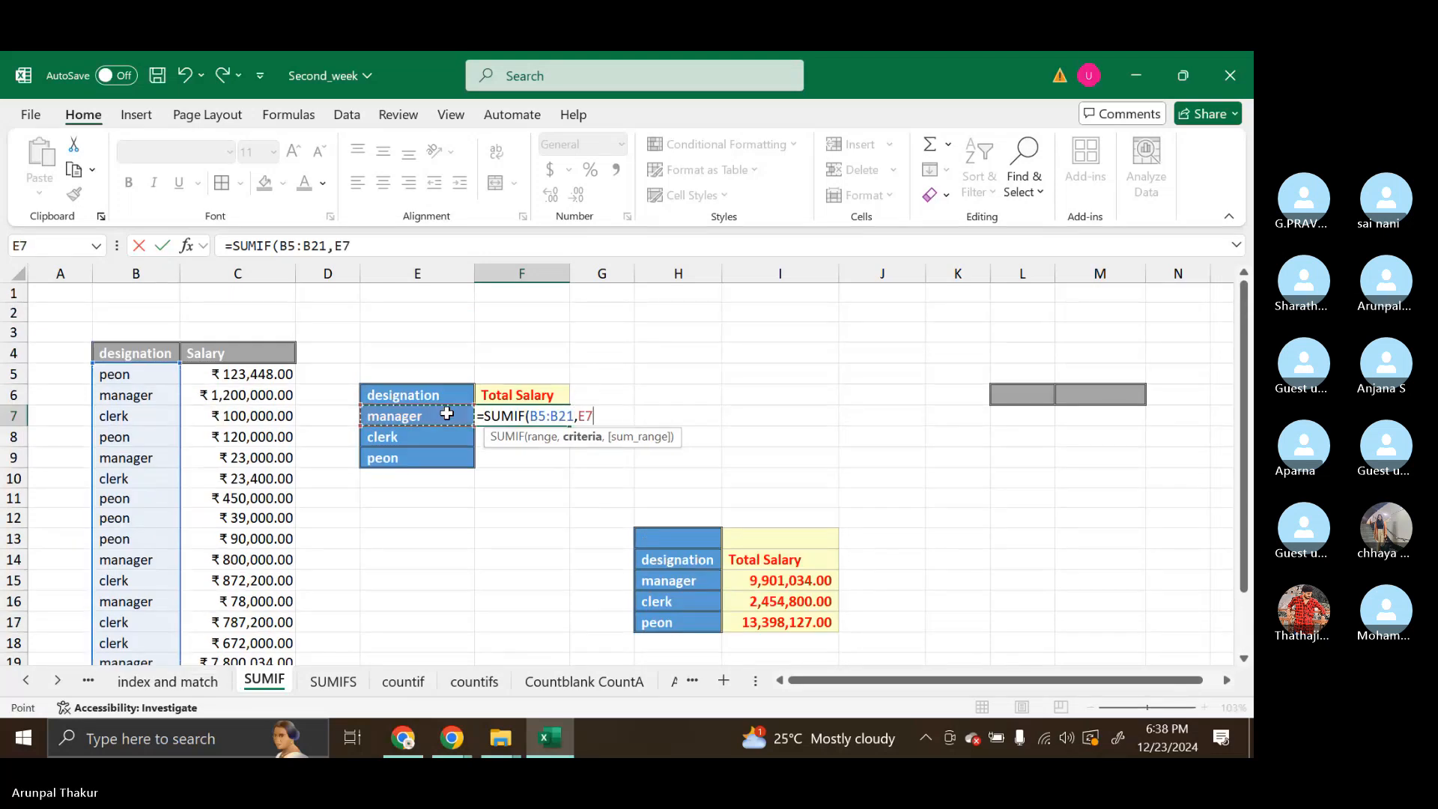
pyautogui.write(',')
pyautogui.moveTo(247, 383); pyautogui.dragTo(240, 595)
pyautogui.press('Return')
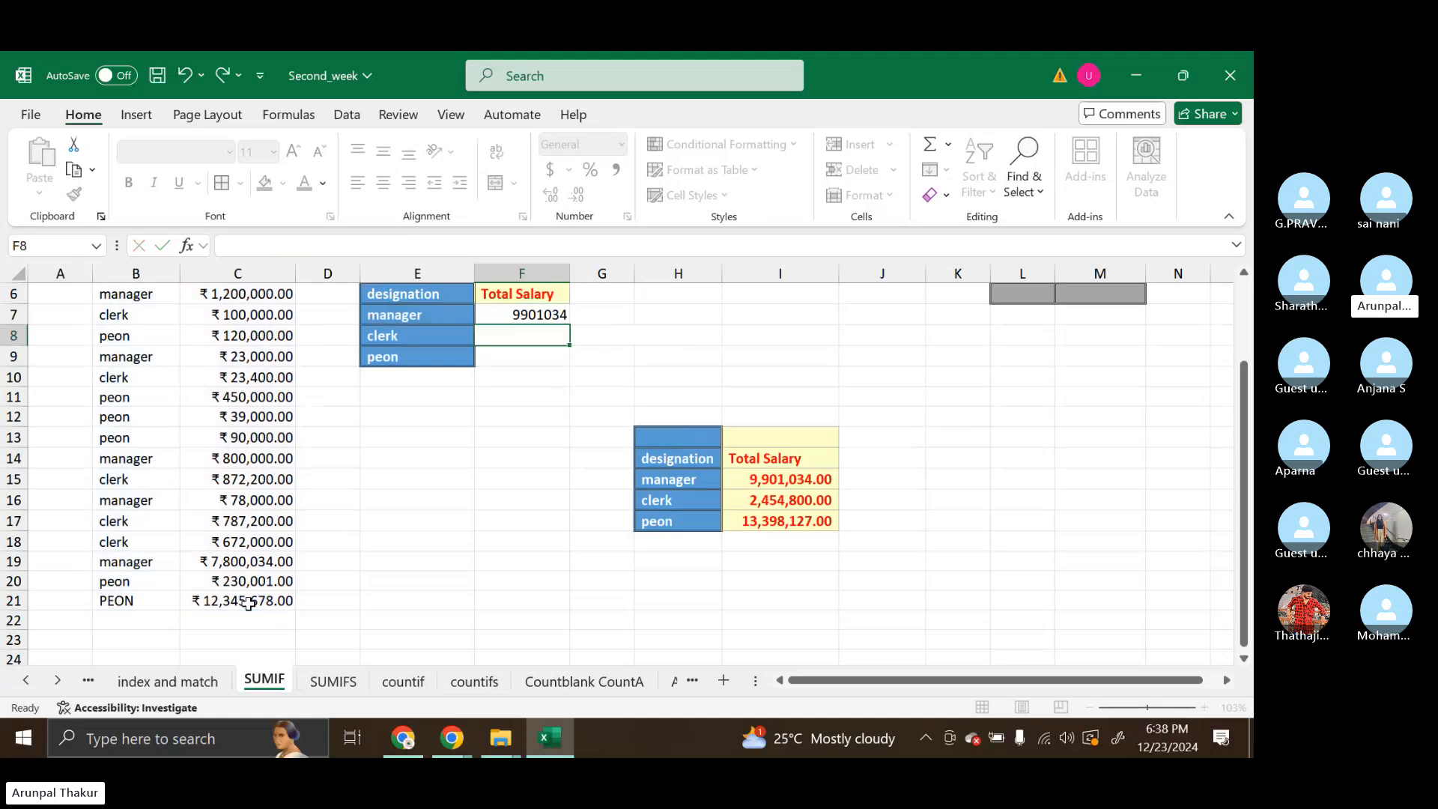
pyautogui.scroll(2, 240, 599)
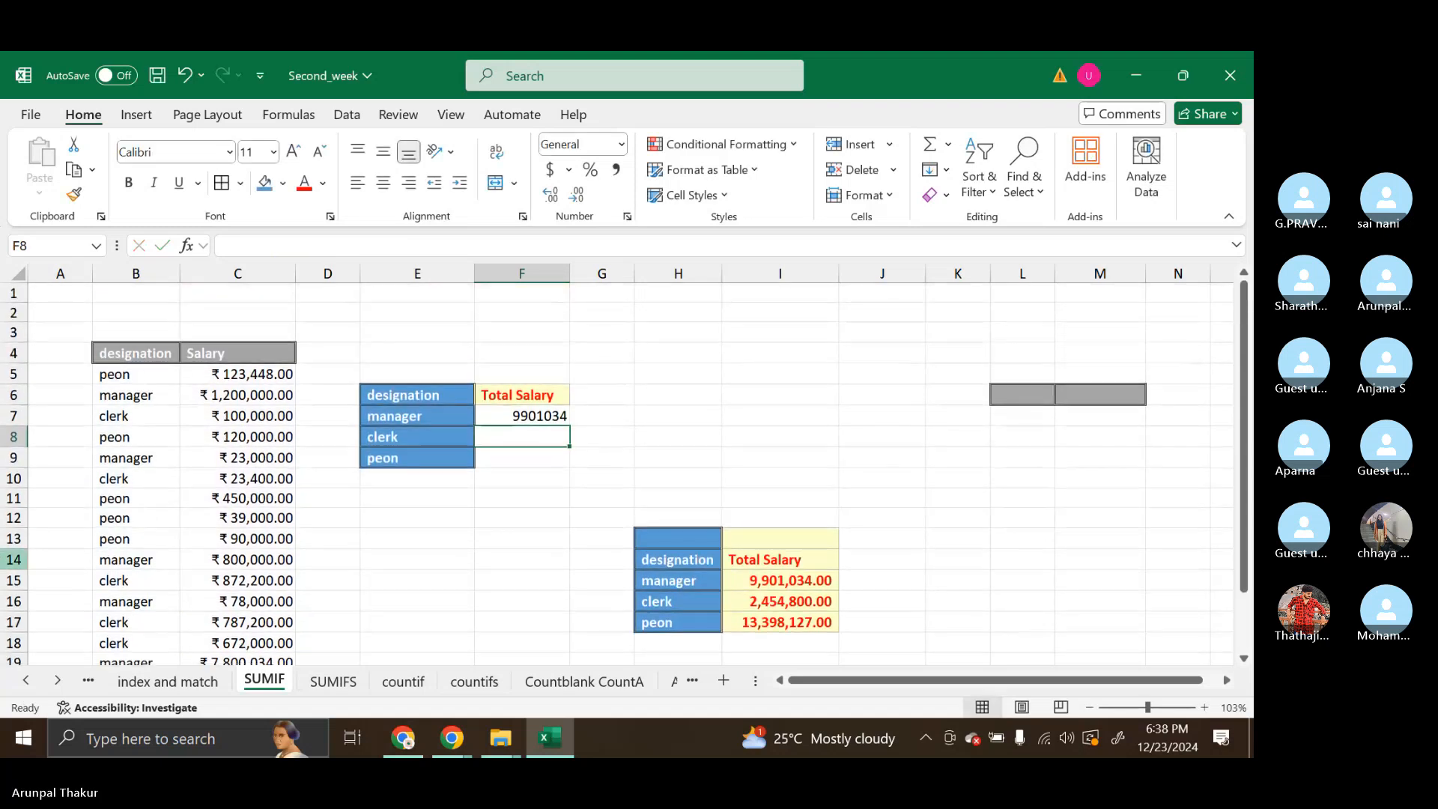
# Check the SUMIF arguments in F7 and fill the formula down through F9 for clerk and peon
pyautogui.doubleClick(527, 412)
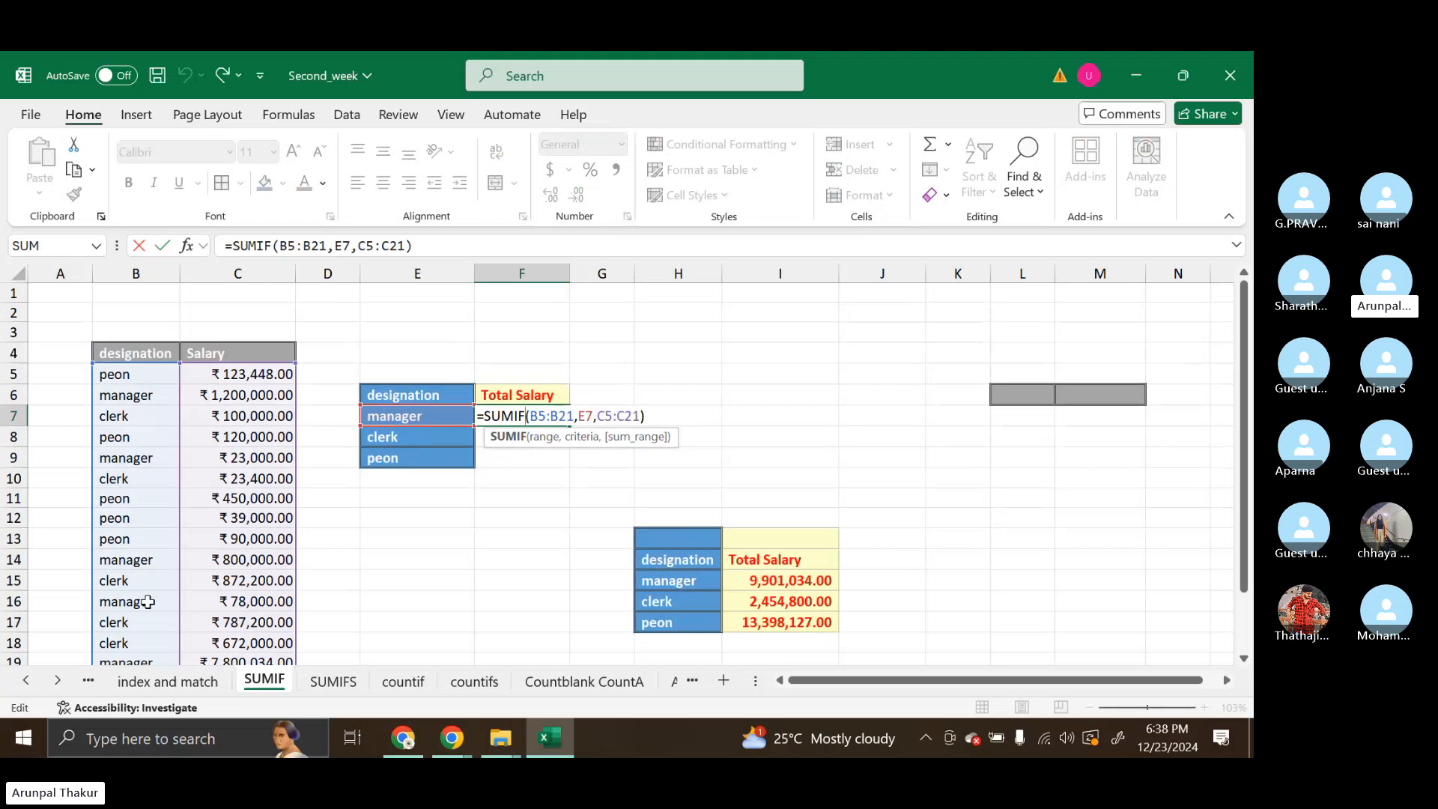
pyautogui.scroll(-1, 147, 601)
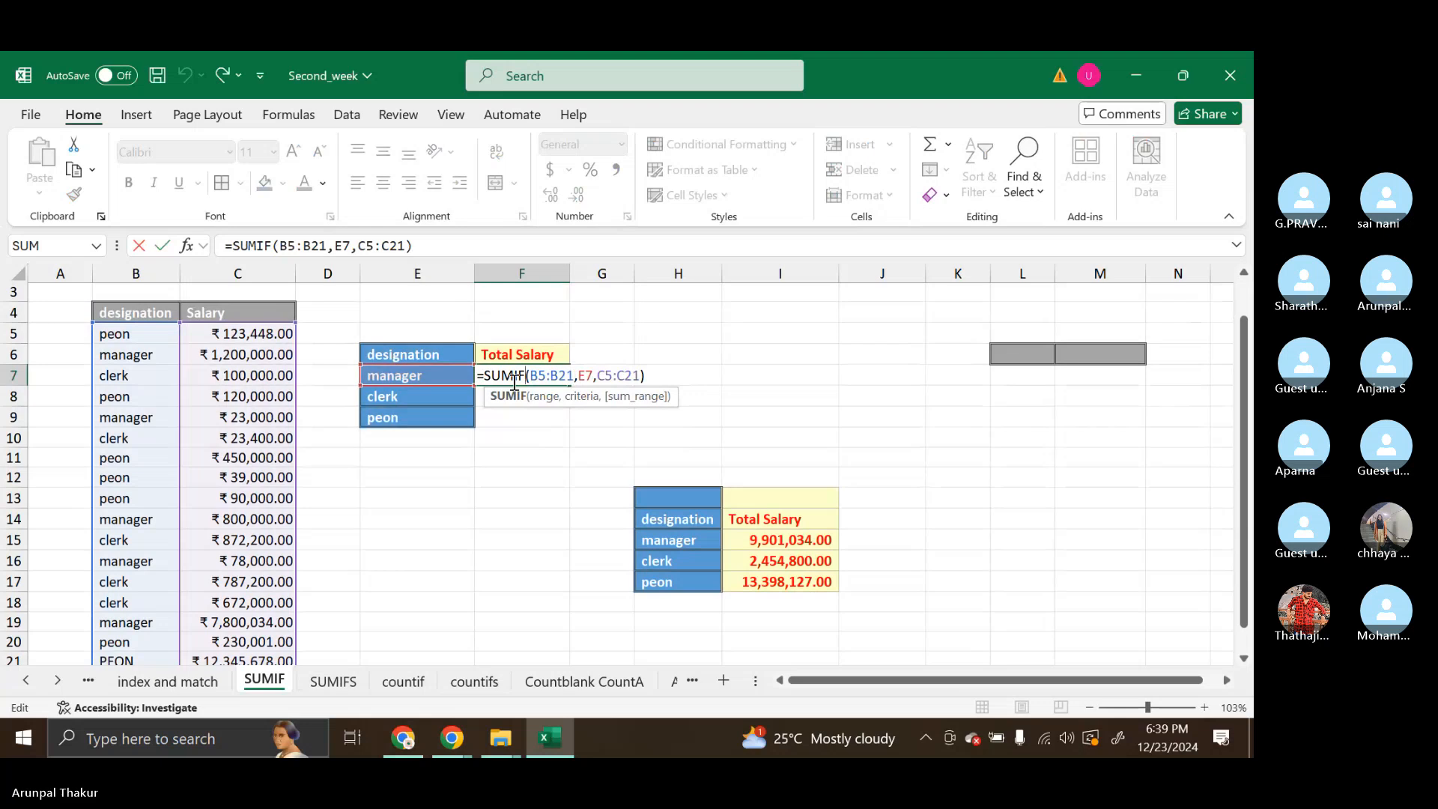
pyautogui.press('Return')
pyautogui.click(557, 381)
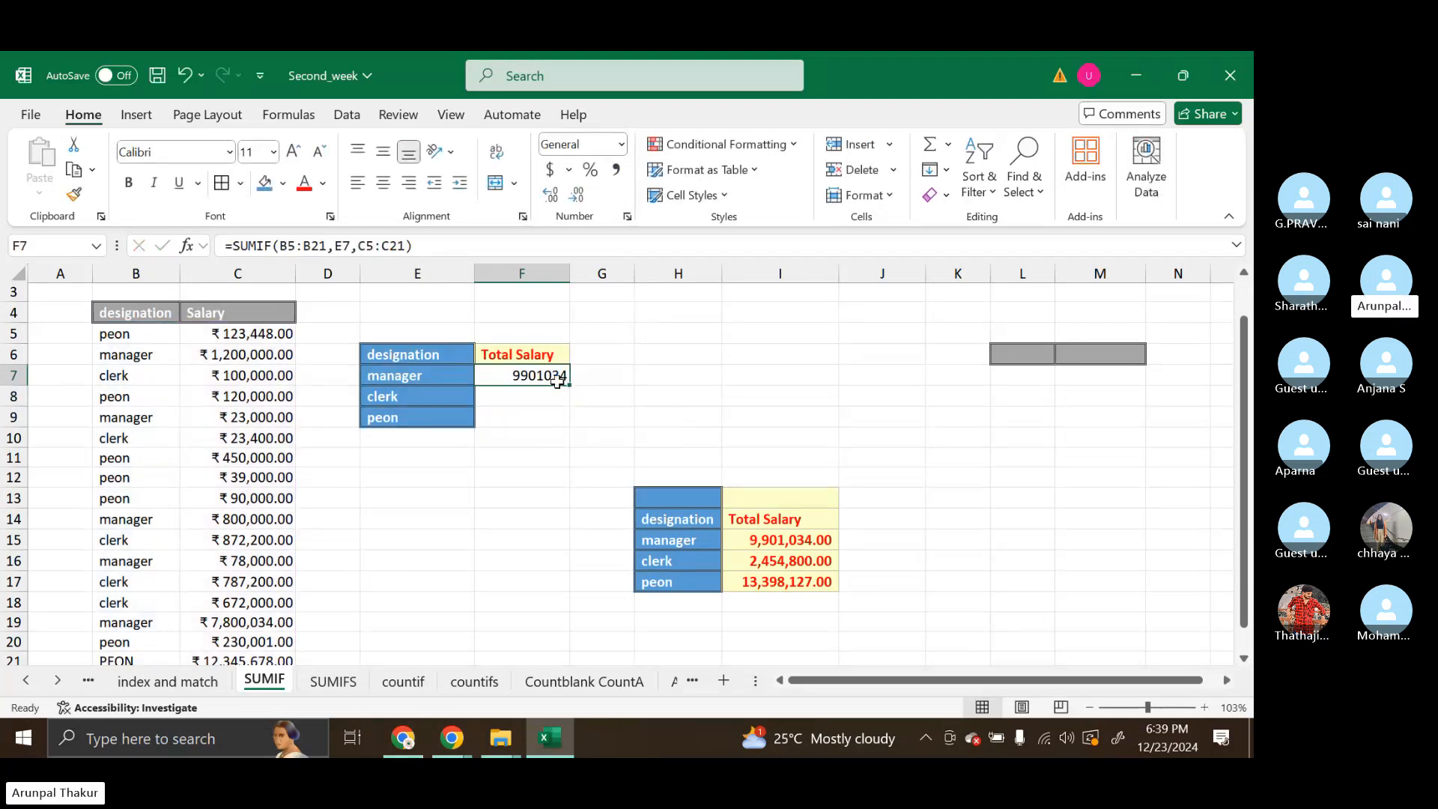
pyautogui.moveTo(570, 383); pyautogui.dragTo(569, 421)
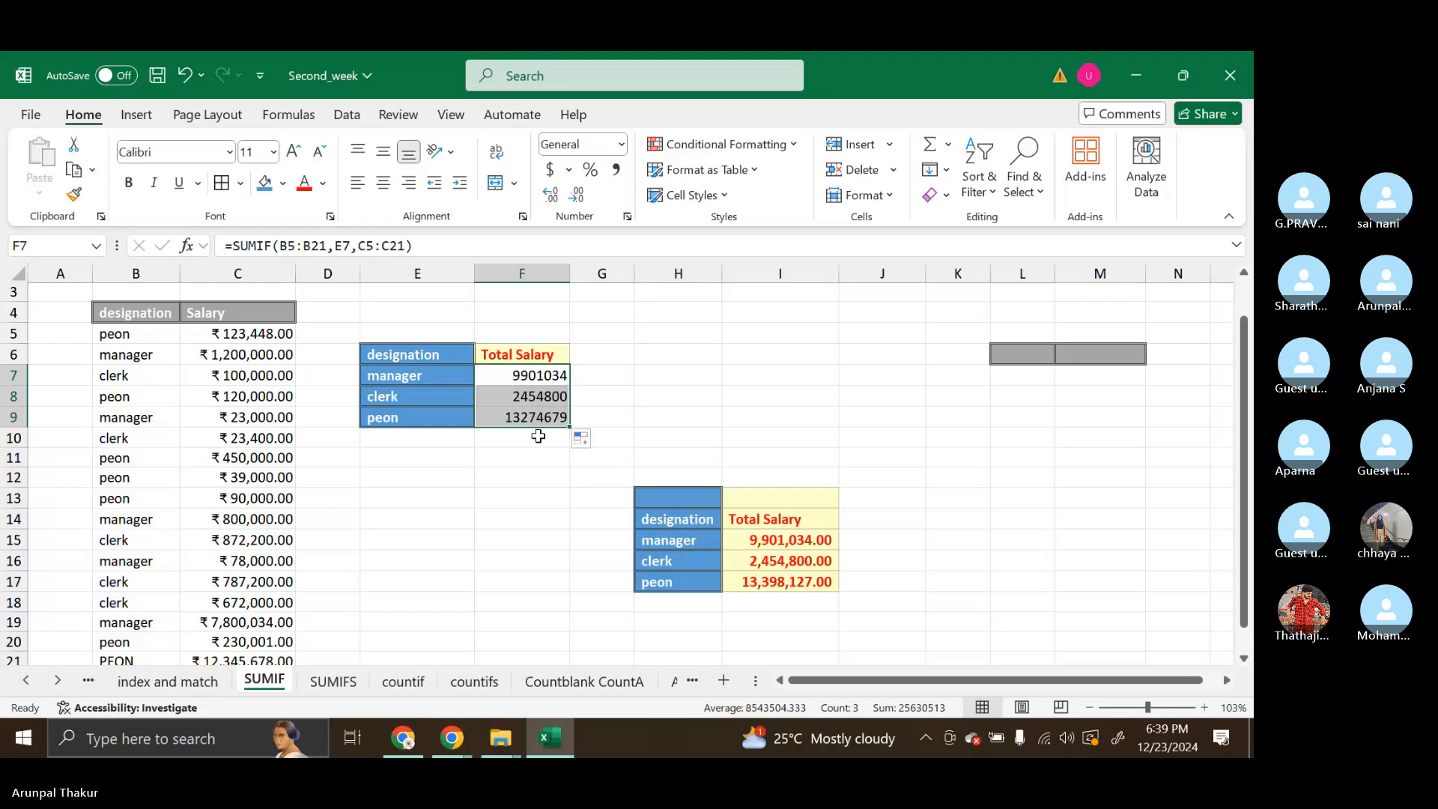
pyautogui.click(515, 482)
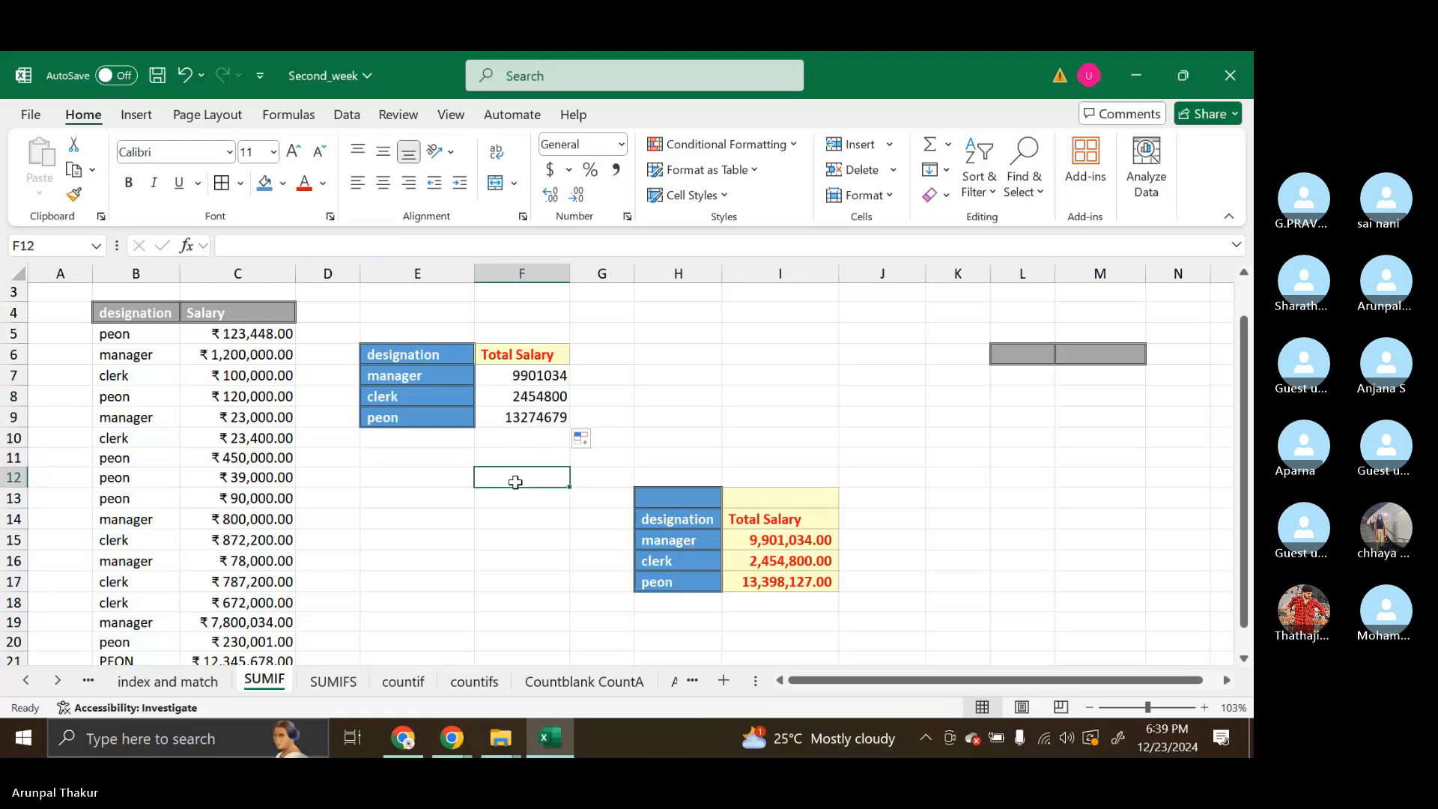
# Compare the sum of the salaries in C5:C21 with the sum of the SUMIF totals in F7:F9
pyautogui.moveTo(255, 334); pyautogui.dragTo(263, 626)
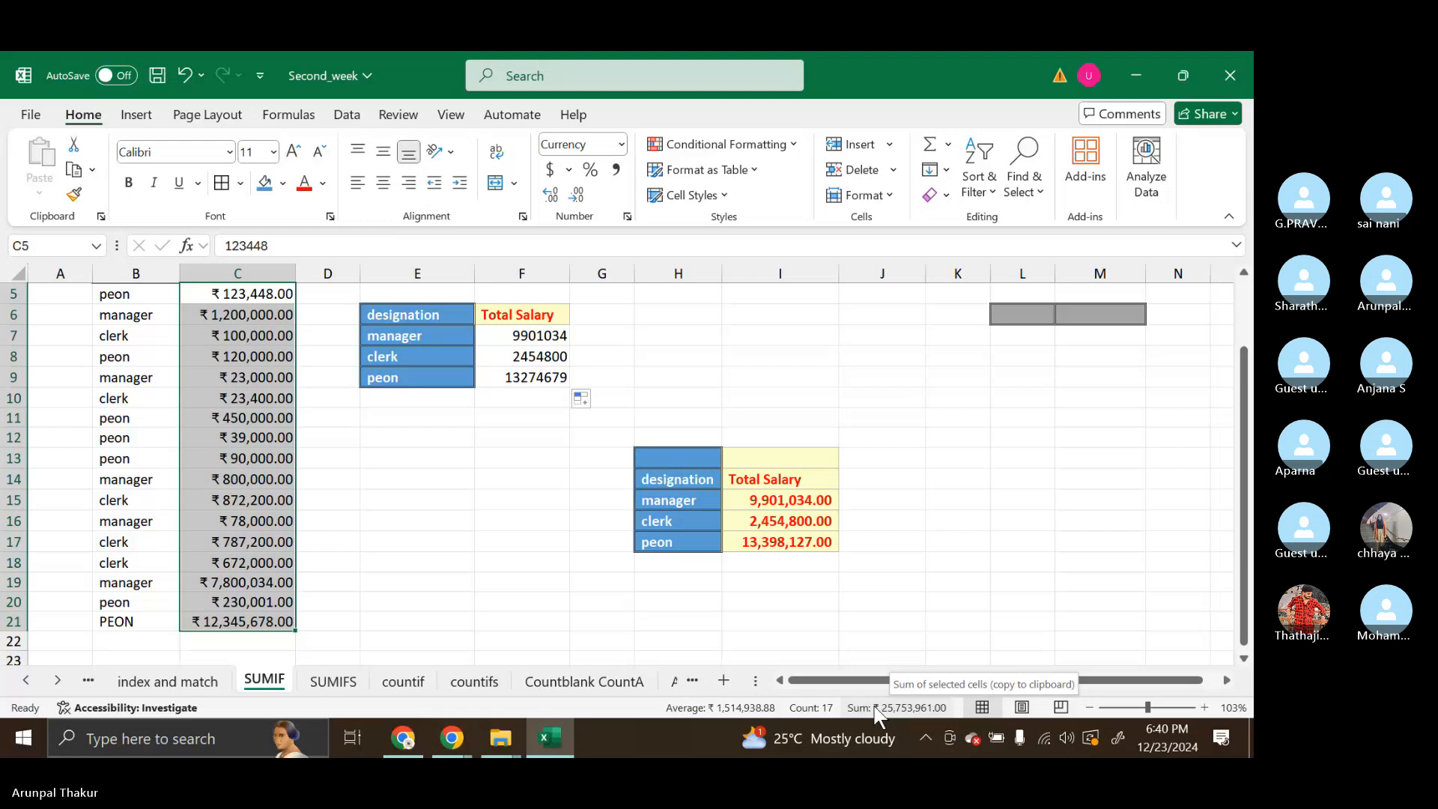
pyautogui.scroll(1, 929, 566)
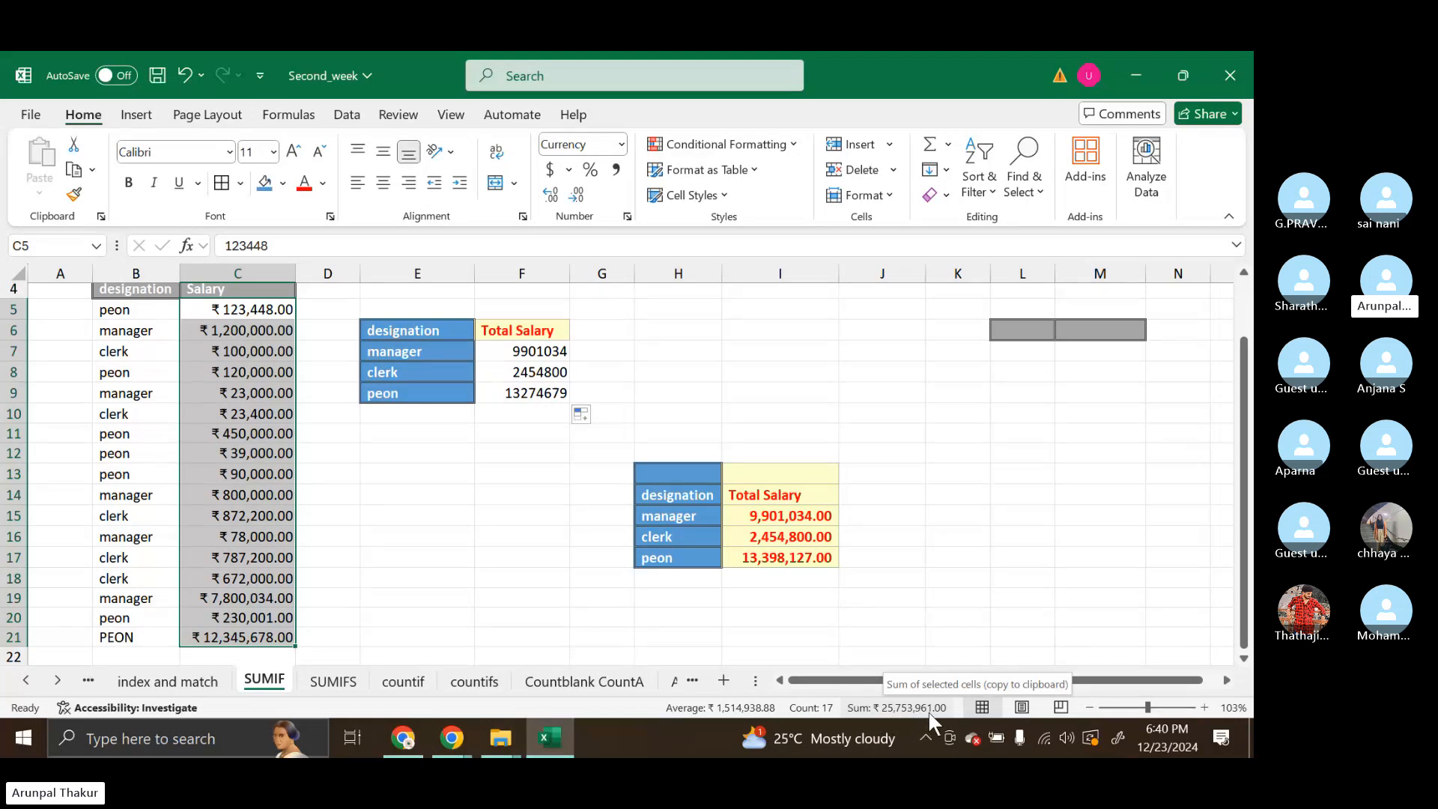
pyautogui.click(746, 430)
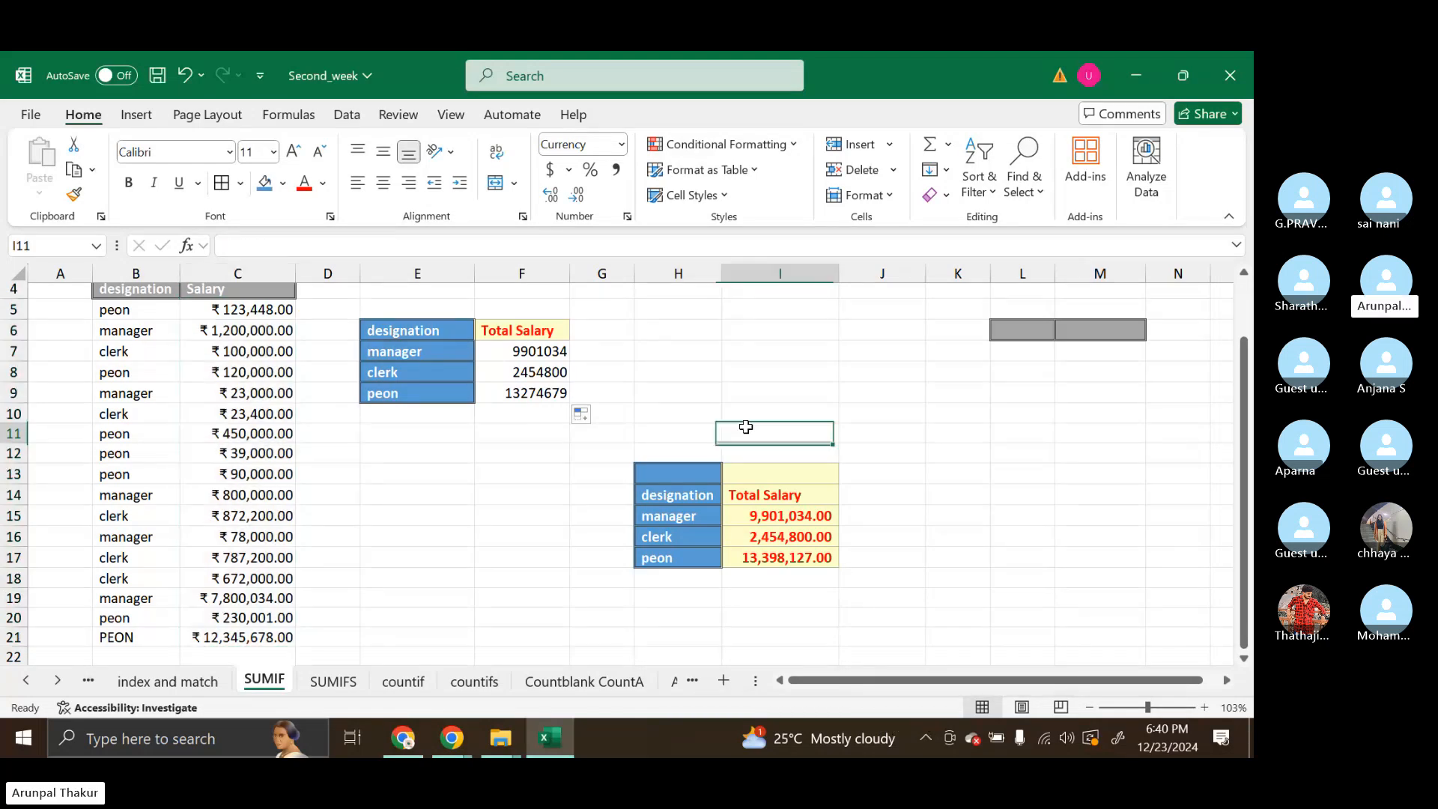
pyautogui.click(533, 352)
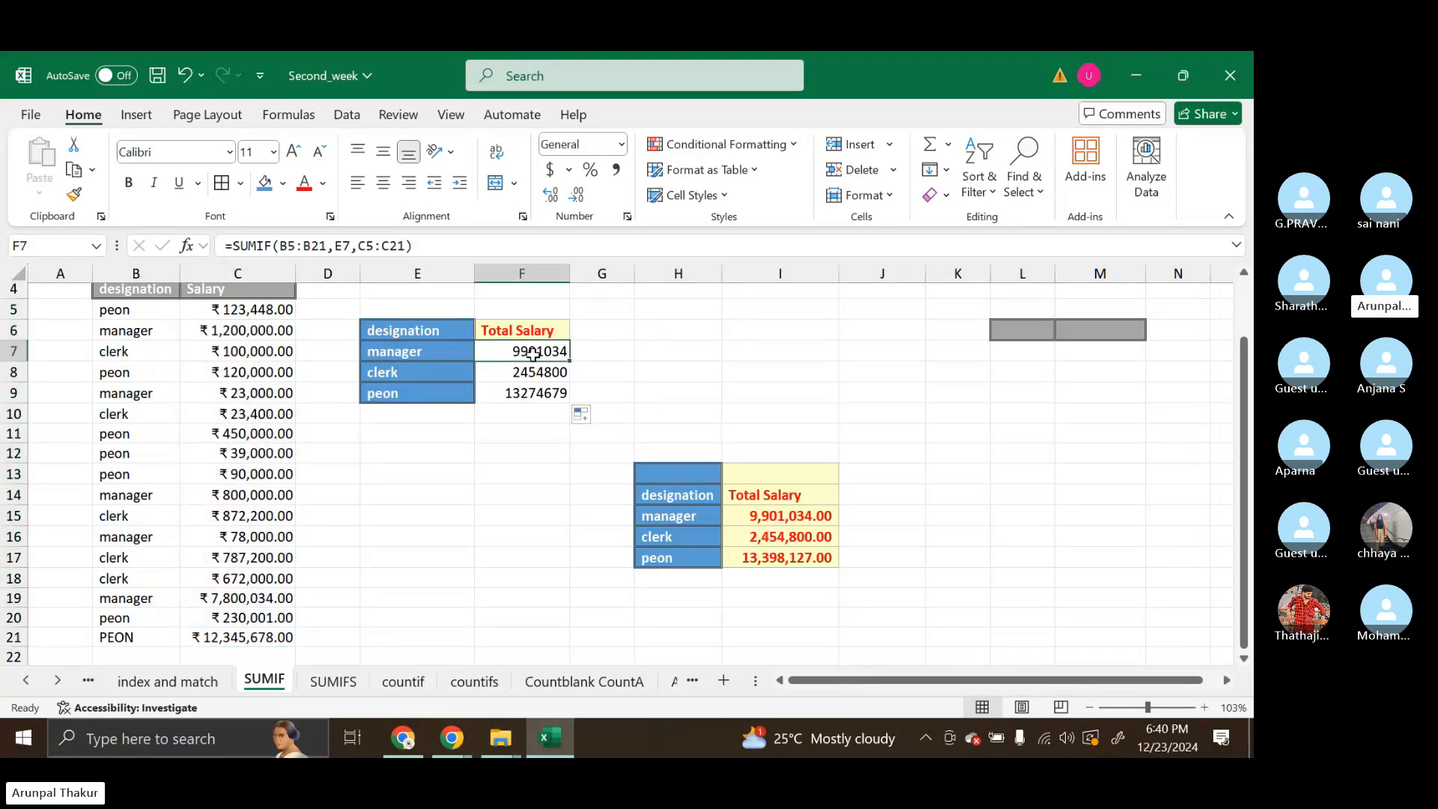
pyautogui.keyDown('shift'); pyautogui.click(567, 392); pyautogui.keyUp('shift')
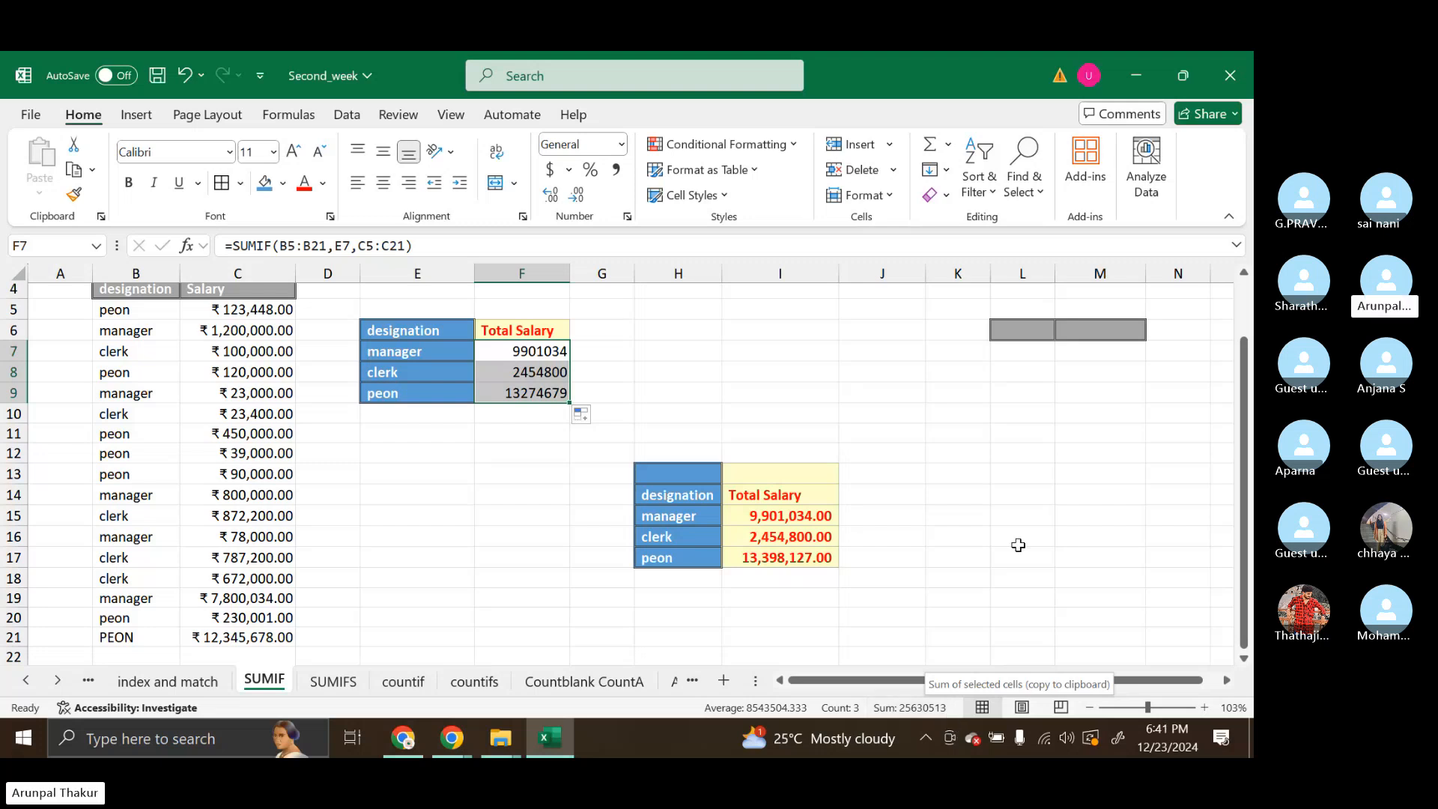
# Inspect the SUMIF formulas in F7, F8 and F9 to see which designation and salary rows each one covers
pyautogui.click(554, 351)
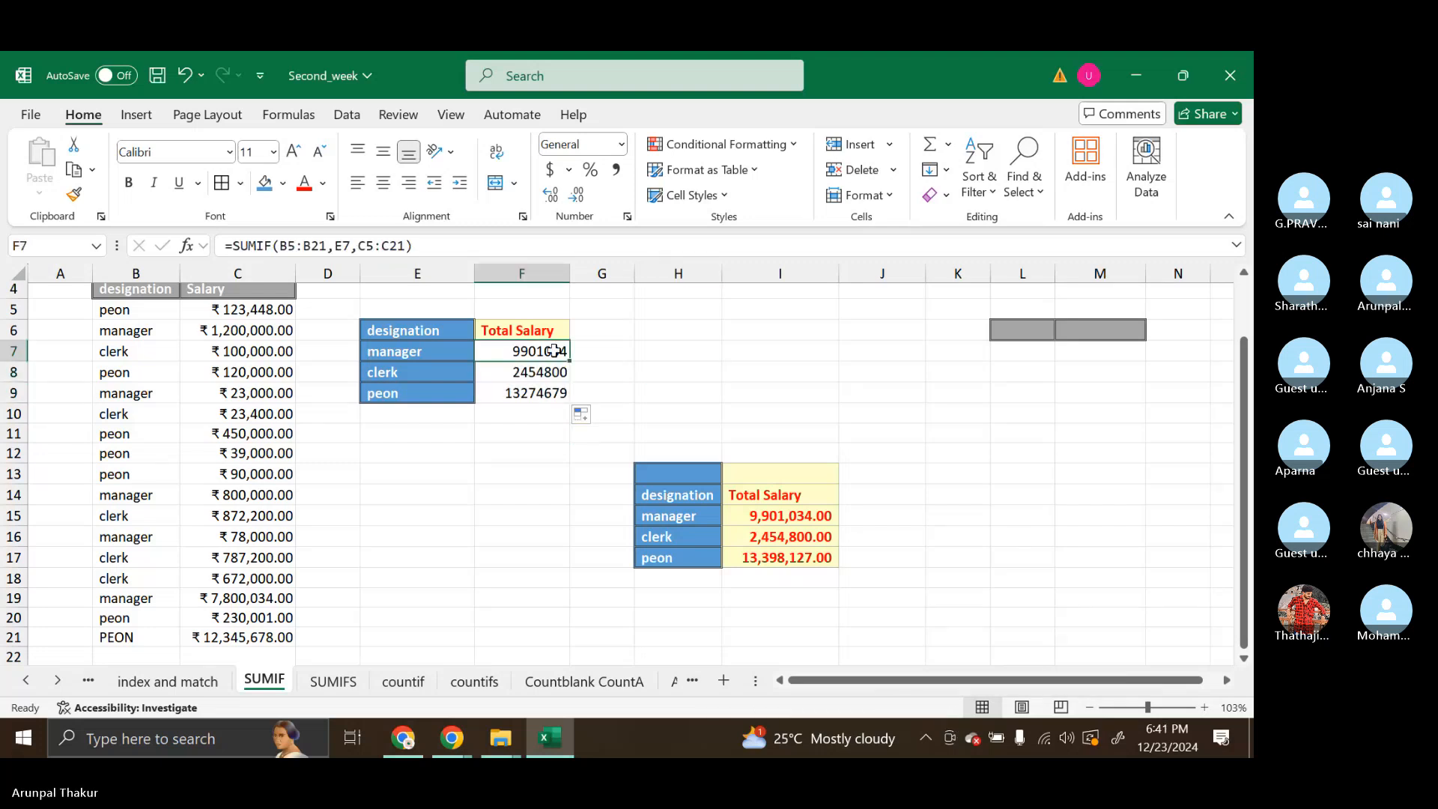
pyautogui.doubleClick(554, 351)
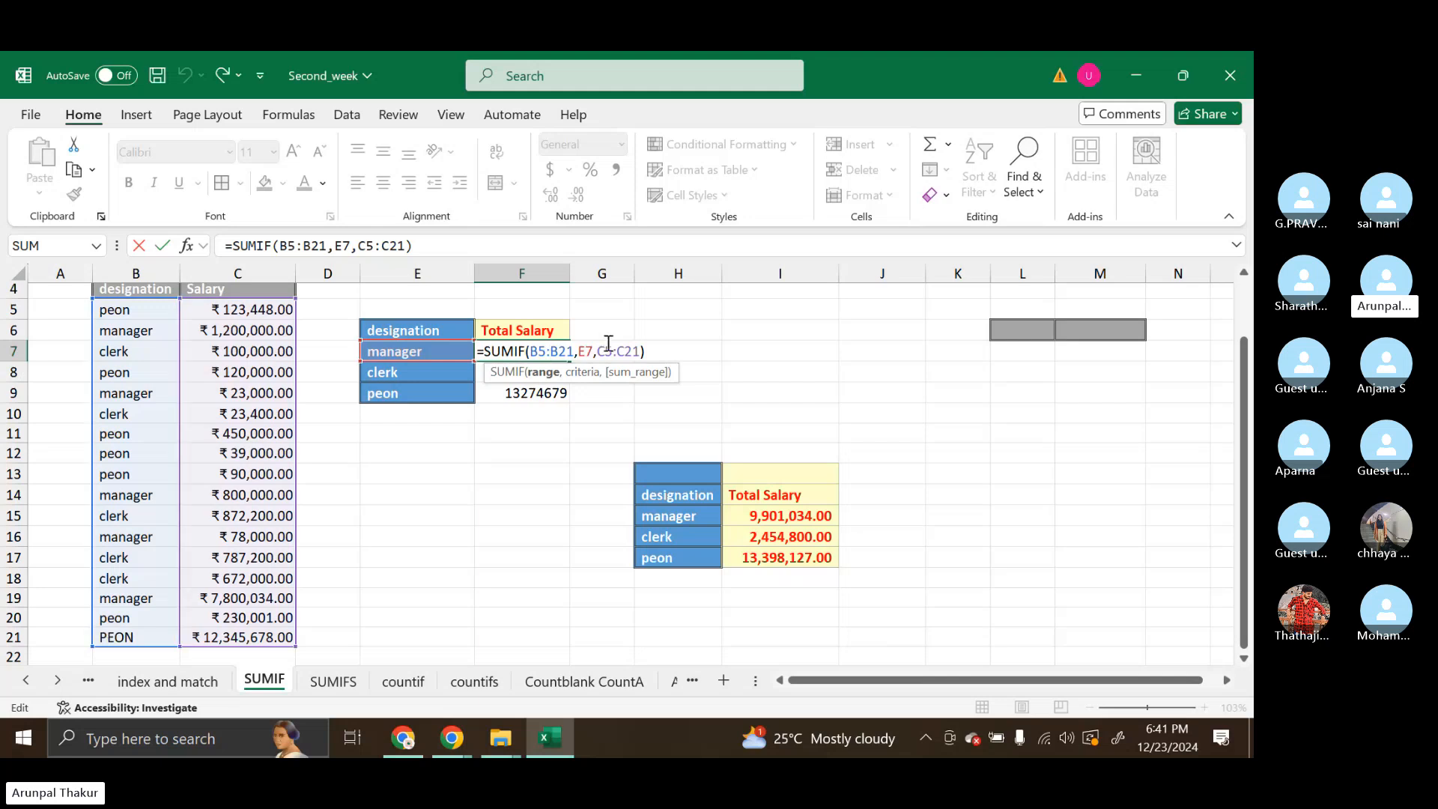
pyautogui.press('Return')
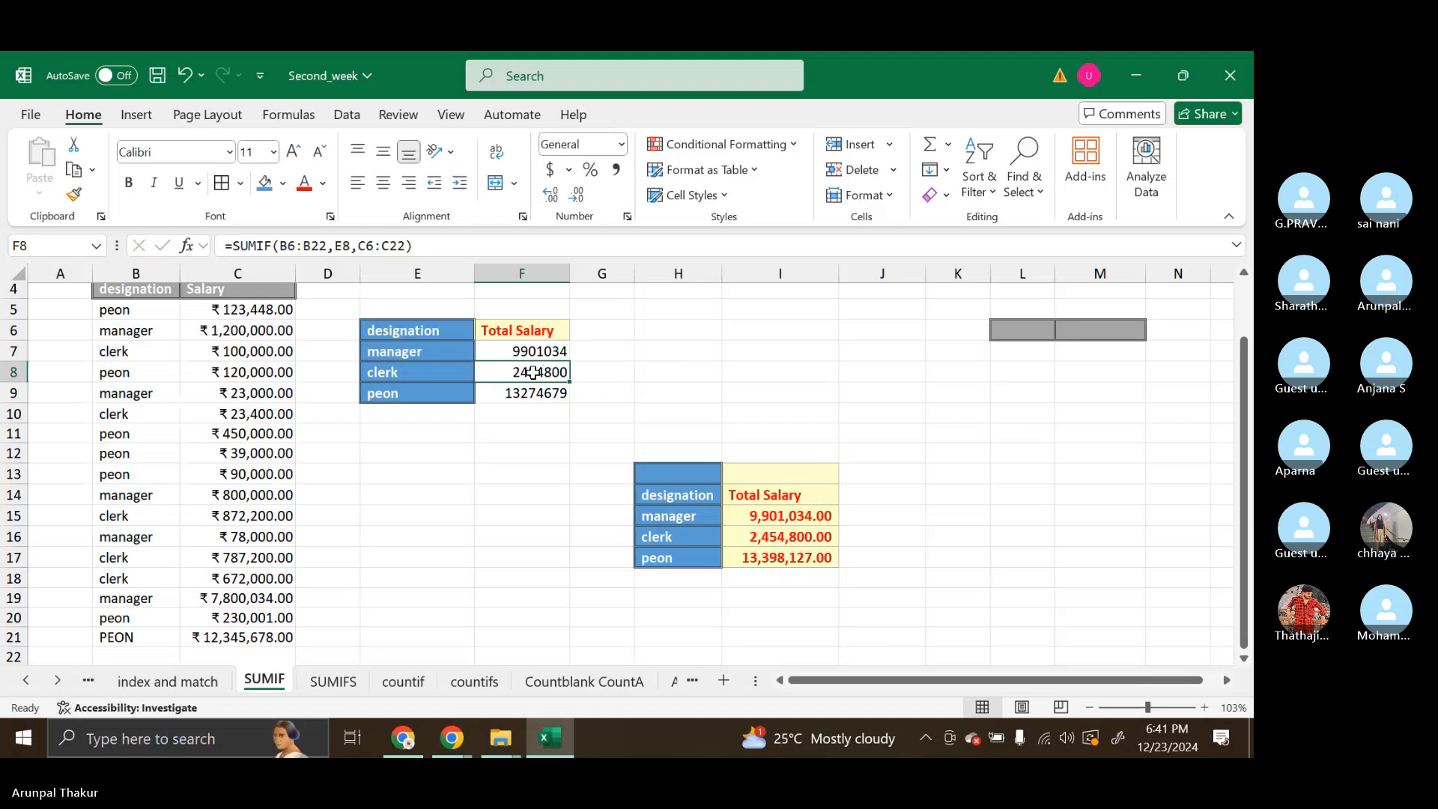
pyautogui.doubleClick(533, 373)
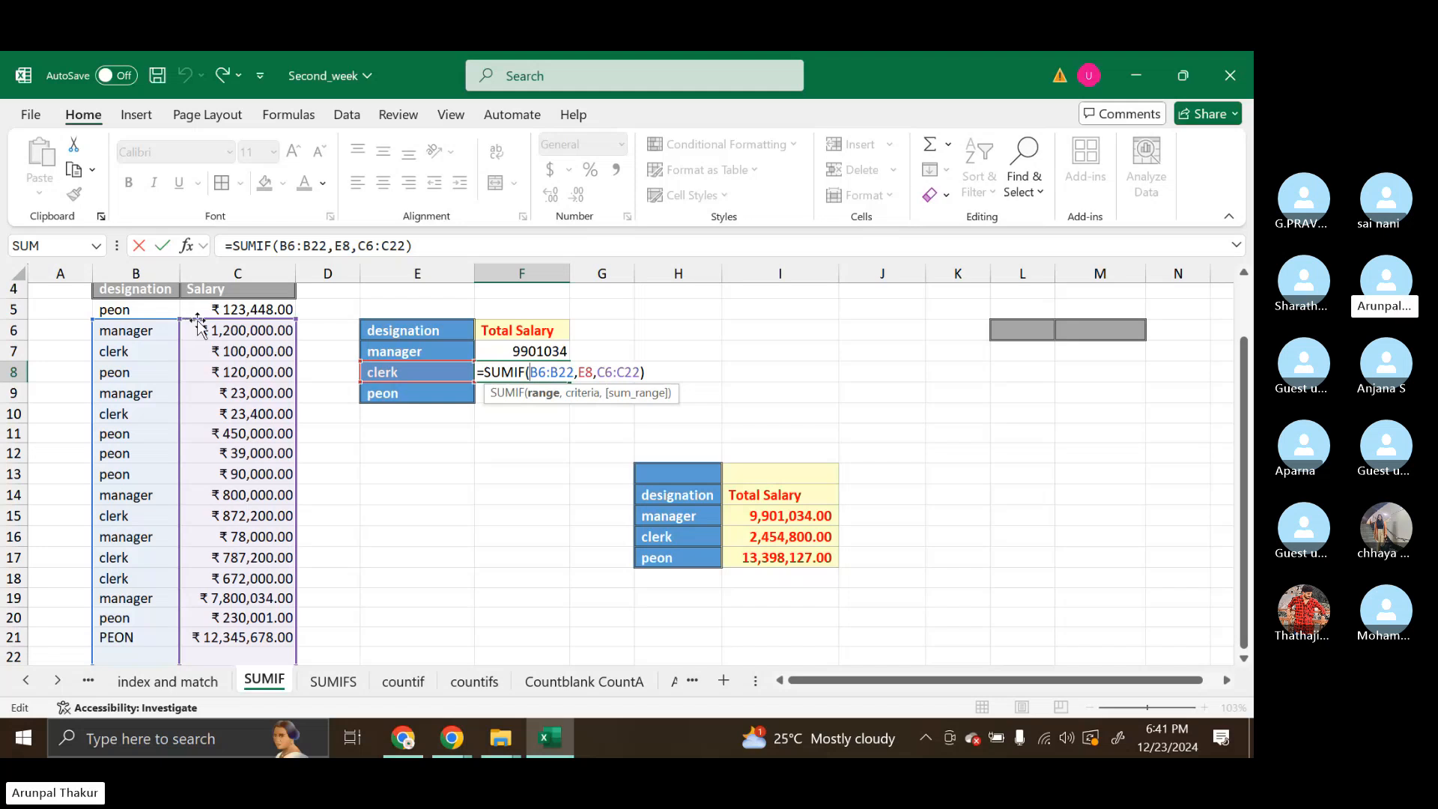
pyautogui.press('Return')
pyautogui.doubleClick(510, 395)
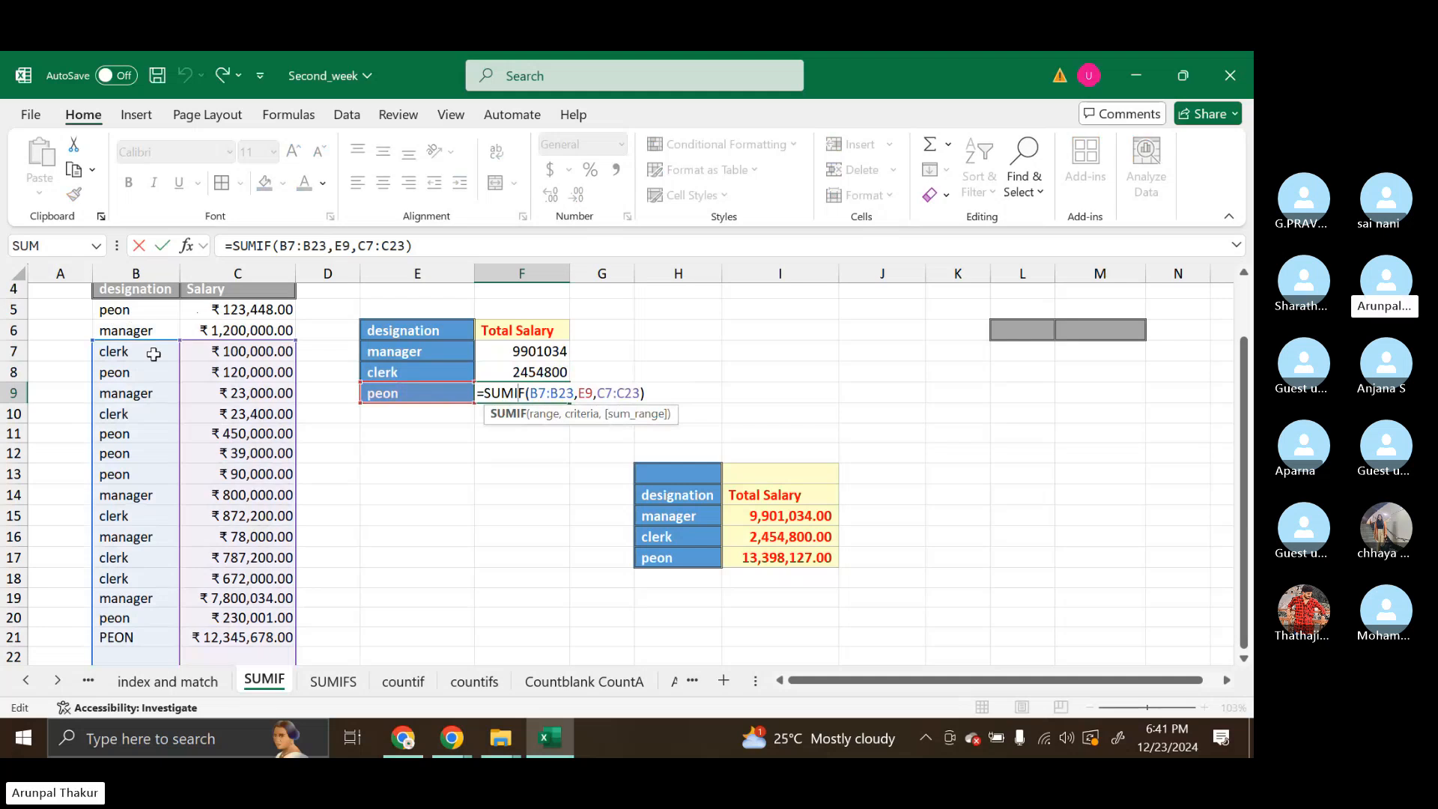
pyautogui.scroll(-1, 161, 592)
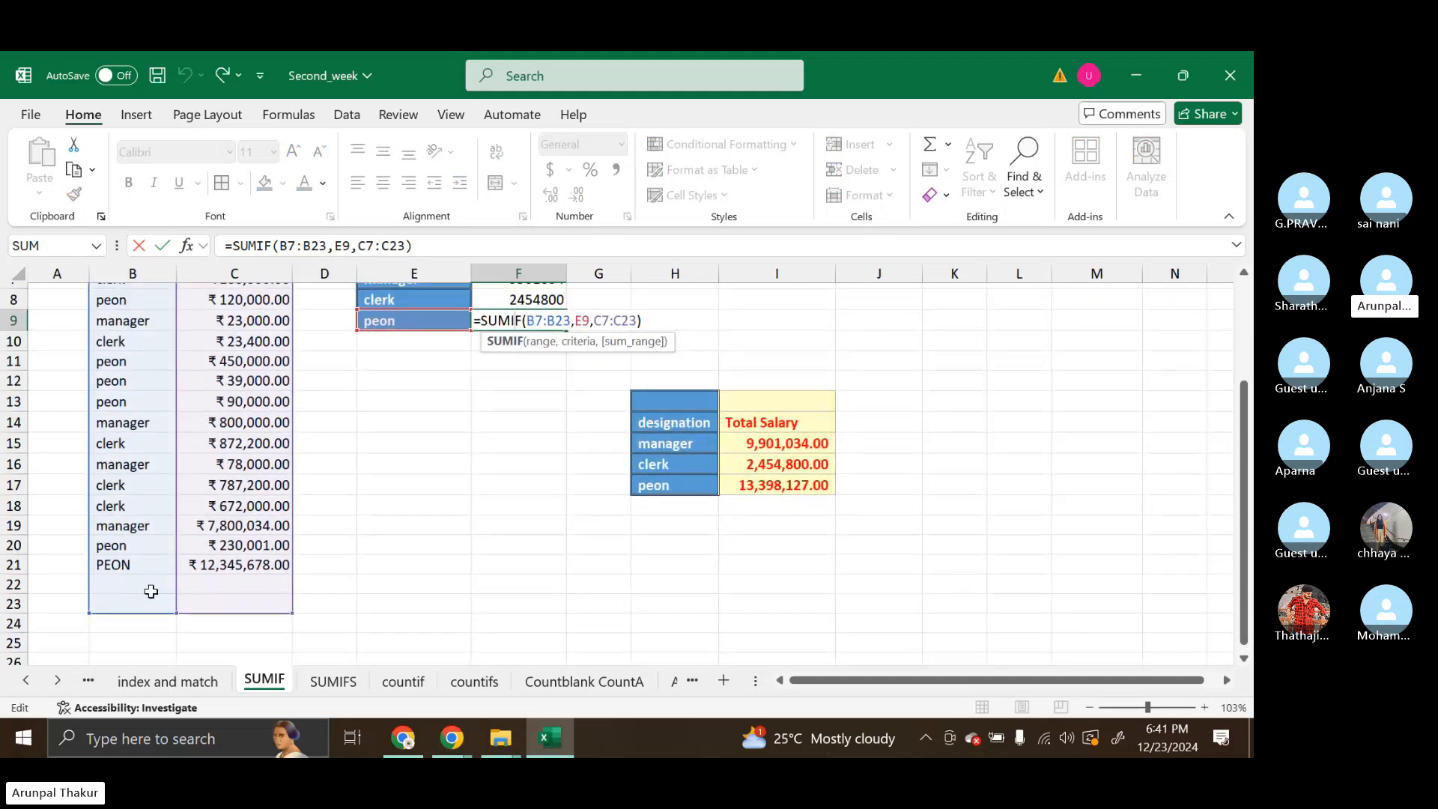
pyautogui.scroll(1, 150, 592)
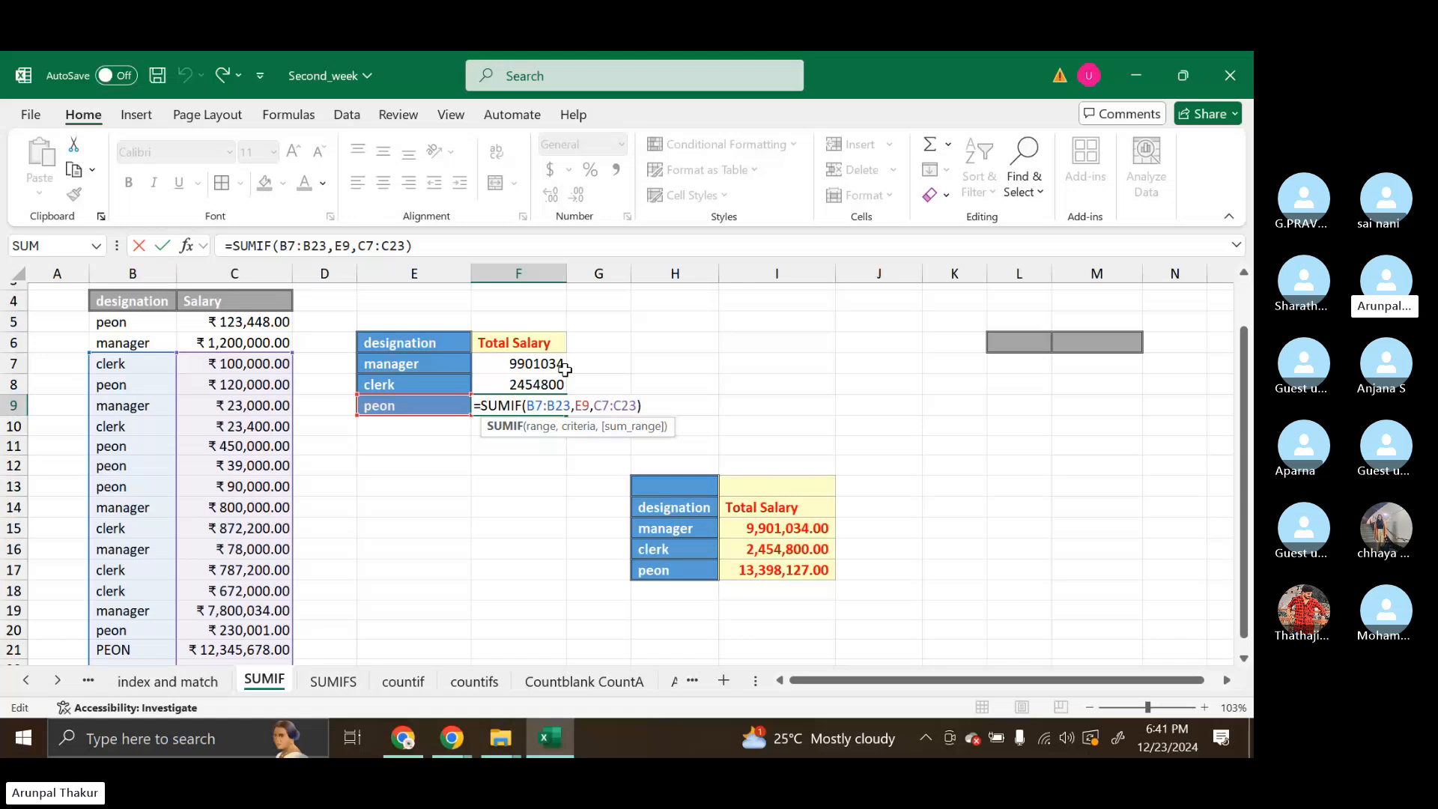
# Compare the range references of the manager formula in F7 with those of the peon formula in F9
pyautogui.doubleClick(554, 364)
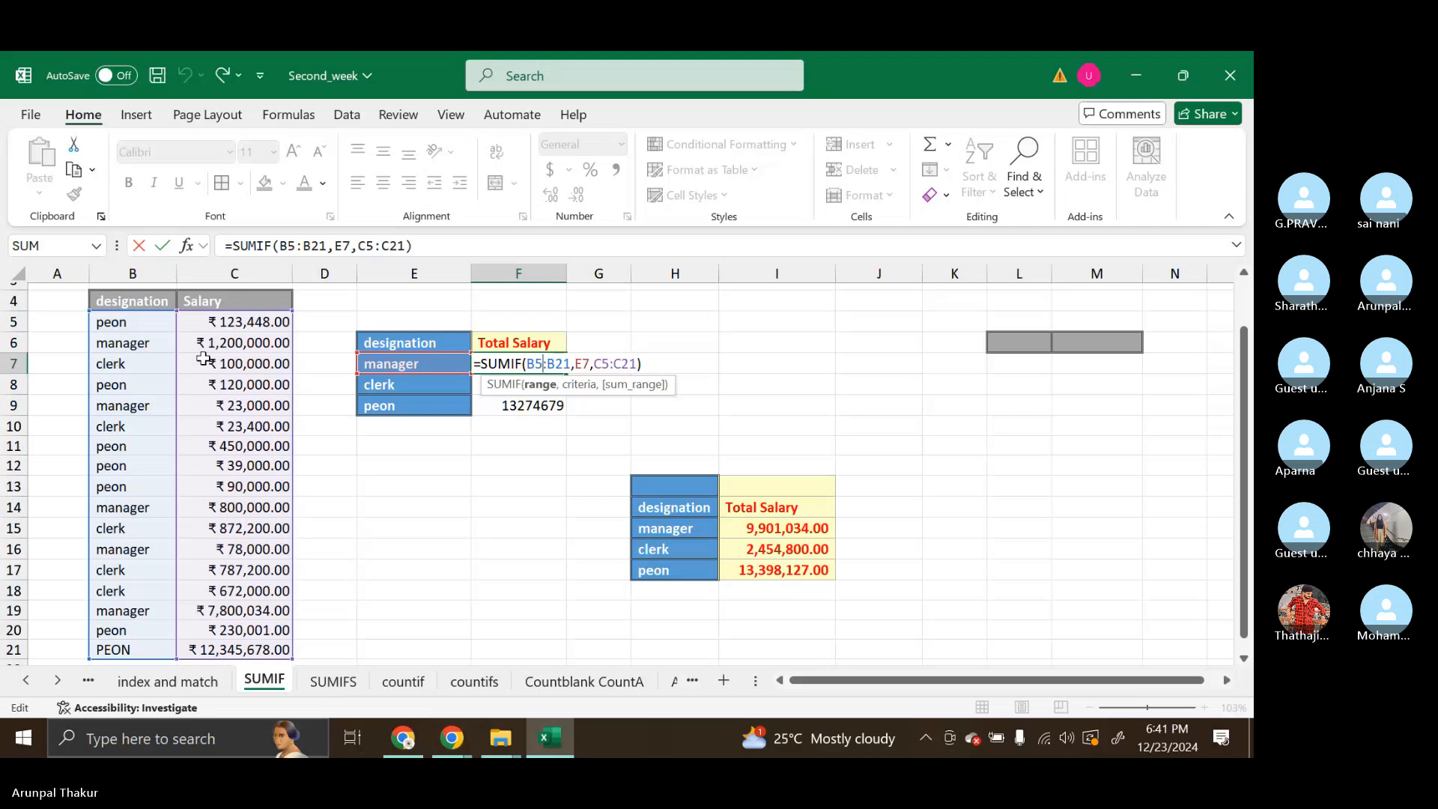
pyautogui.press('Return')
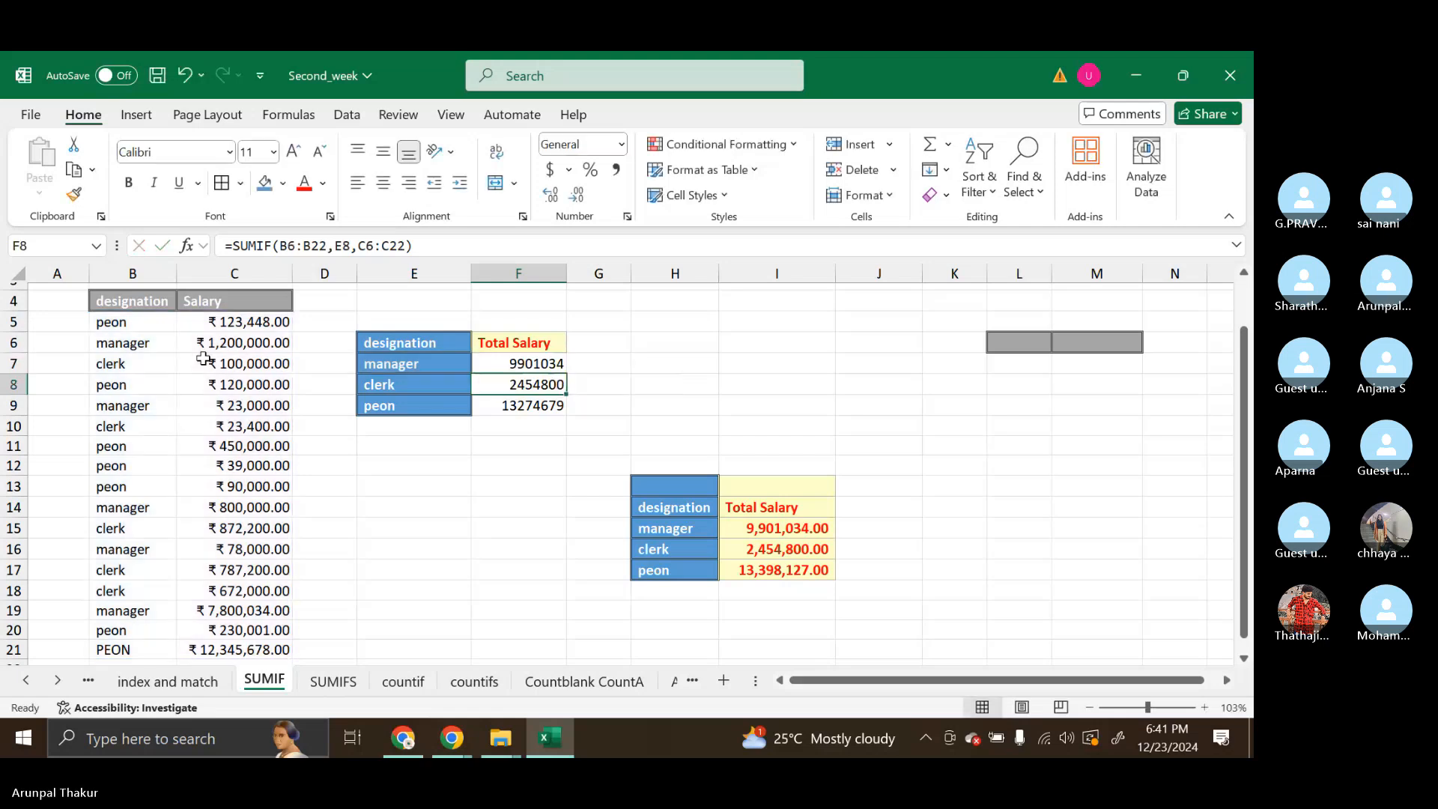
pyautogui.press('Down')
pyautogui.press('F2')
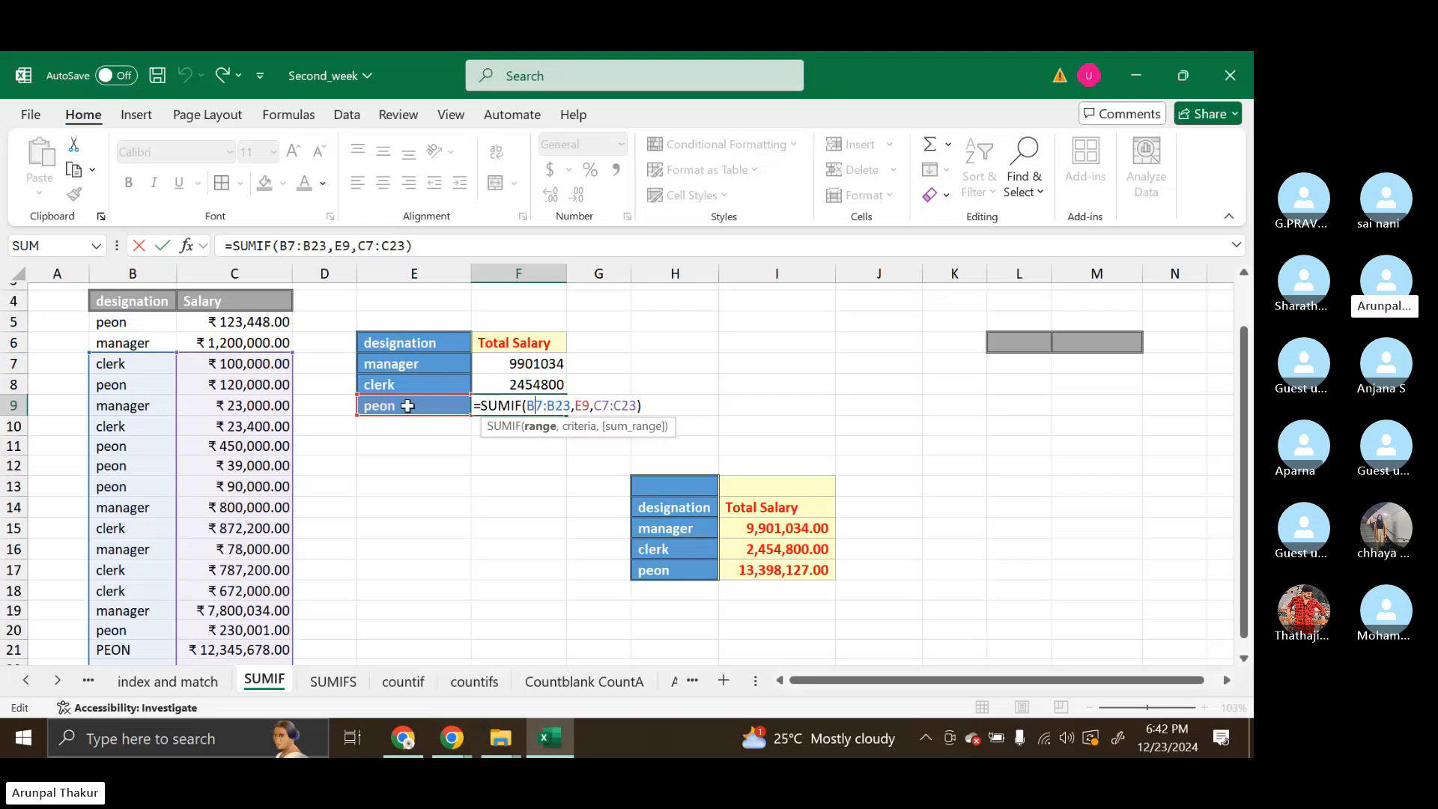
pyautogui.scroll(-1, 406, 432)
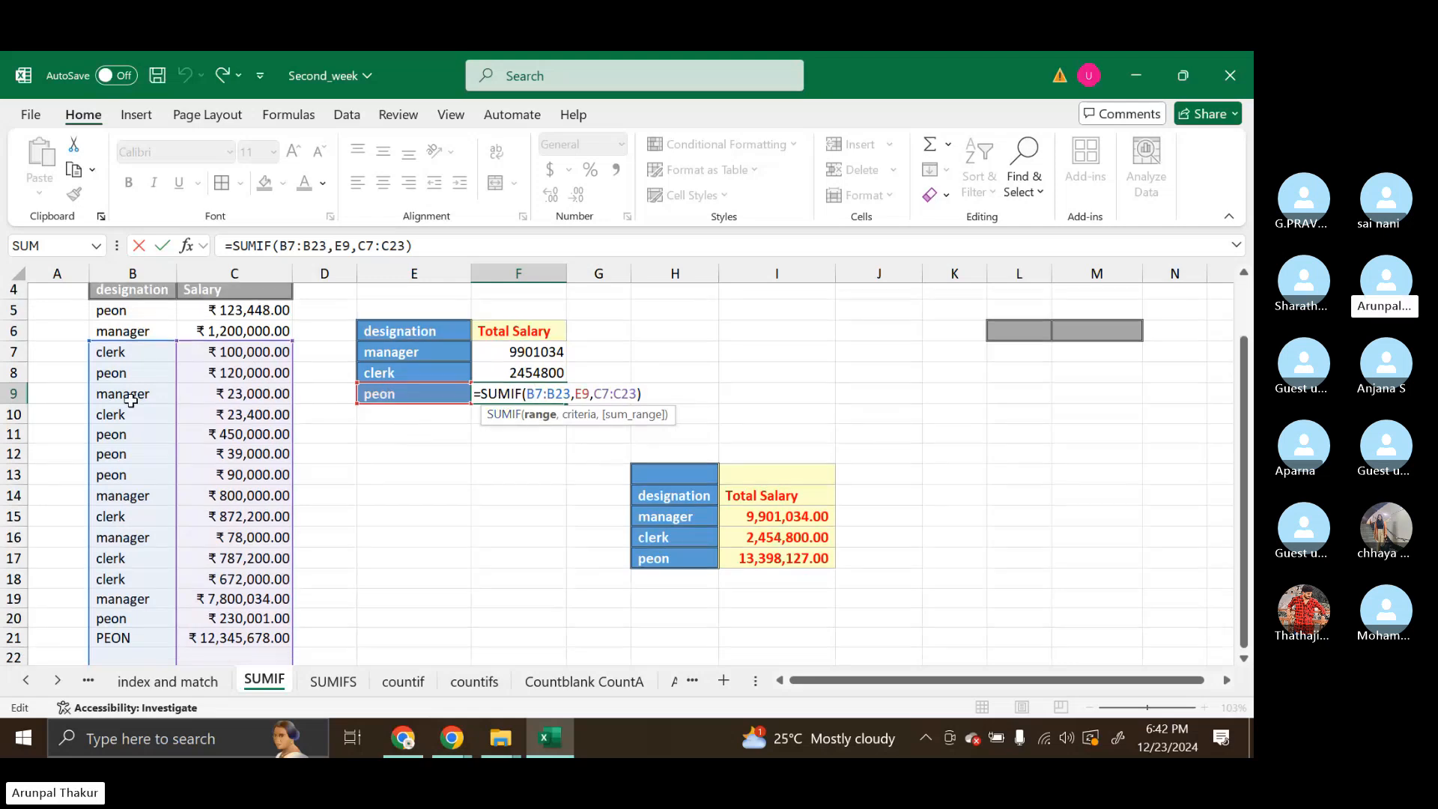
pyautogui.scroll(-2, 116, 401)
pyautogui.scroll(3, 119, 407)
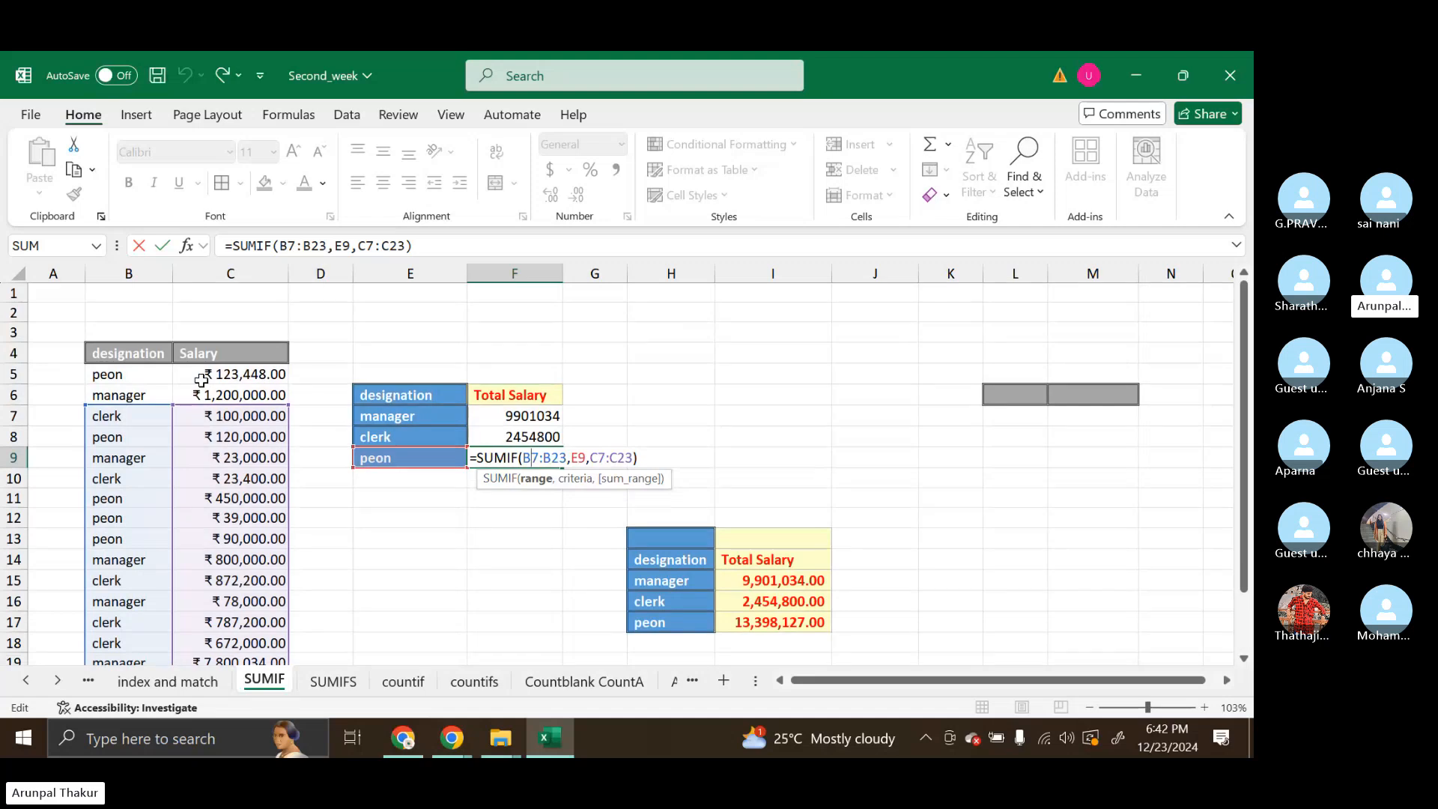
pyautogui.press('Return')
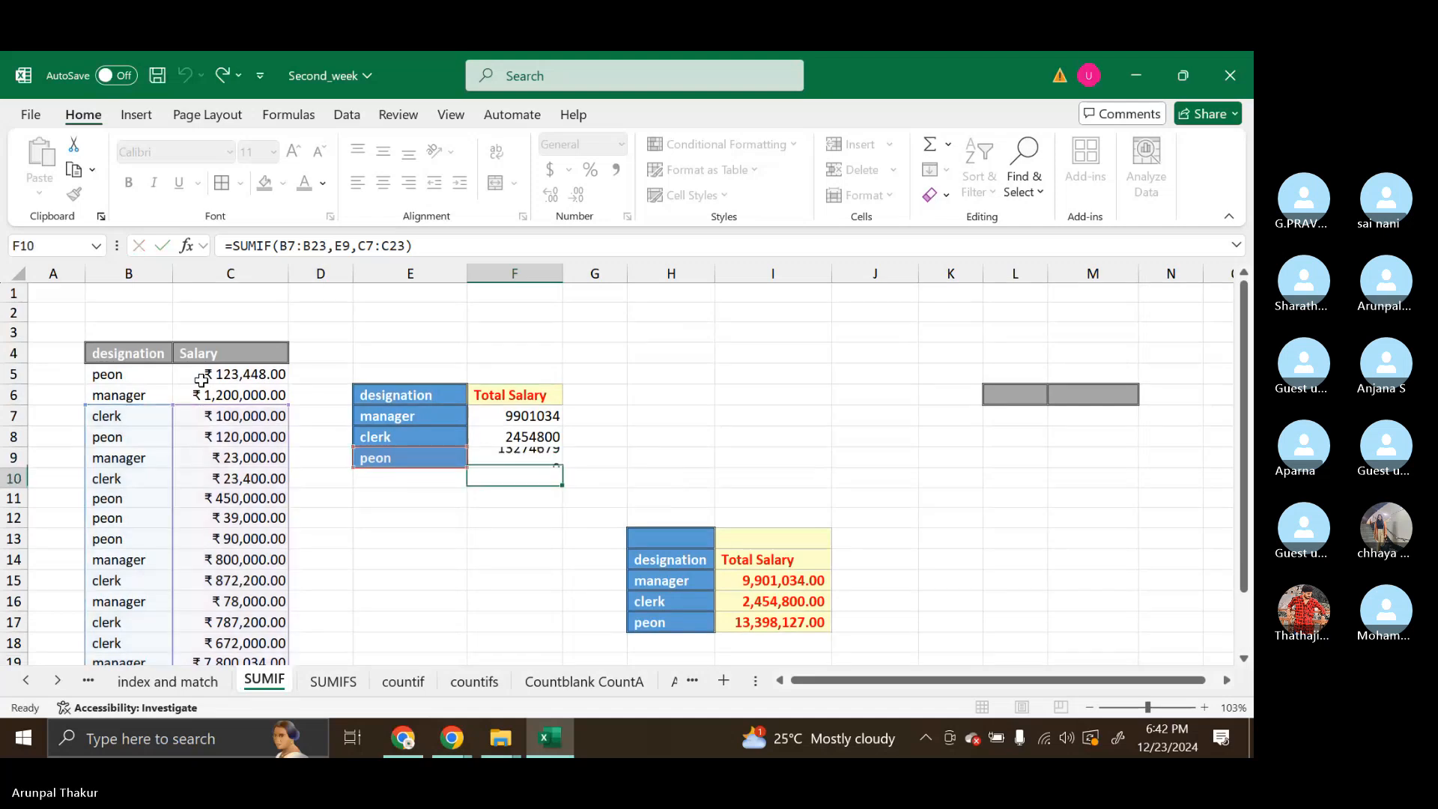
# Review the totals in F7:F9 and examine the manager's SUMIF formula once more without changing it
pyautogui.moveTo(507, 417); pyautogui.dragTo(513, 478)
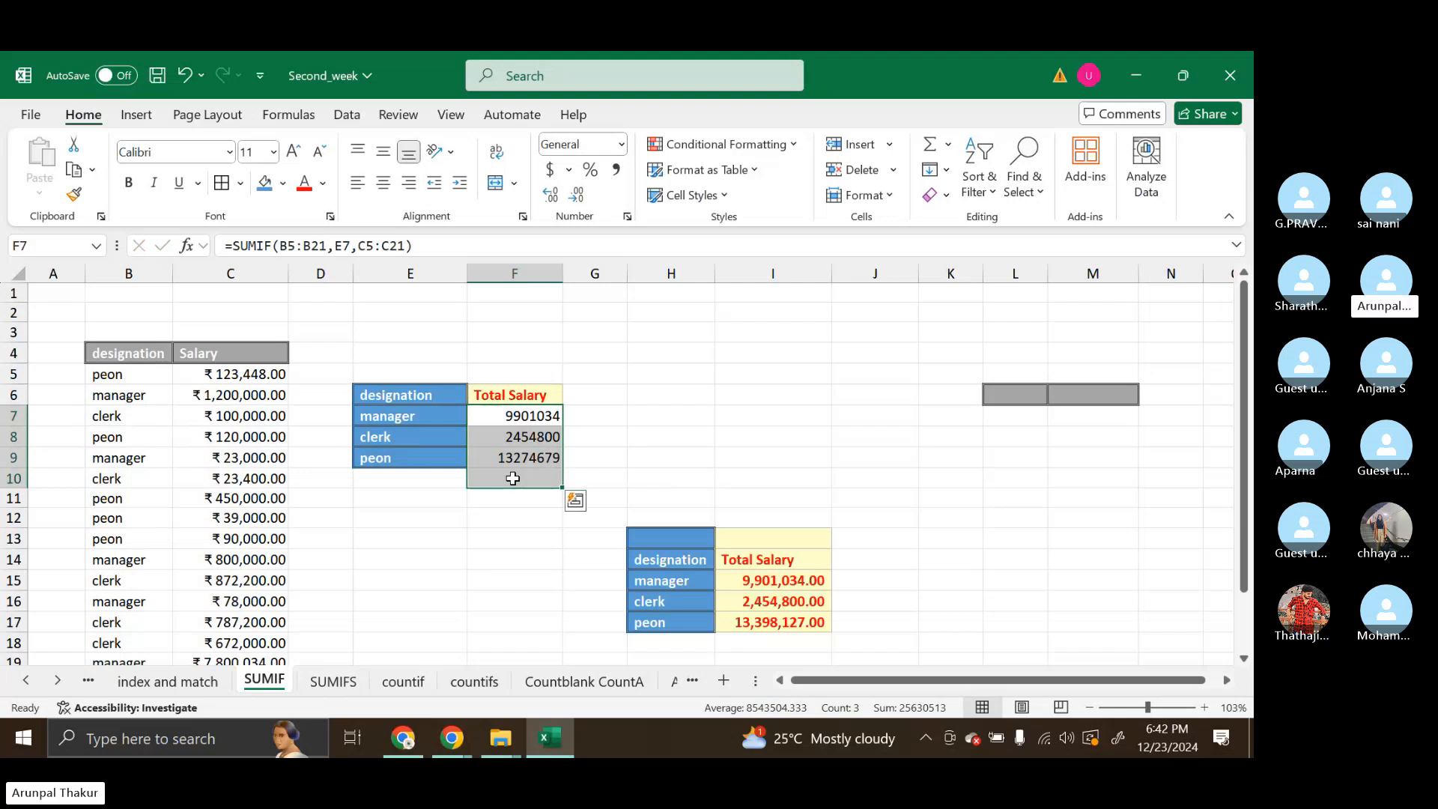
pyautogui.click(648, 437)
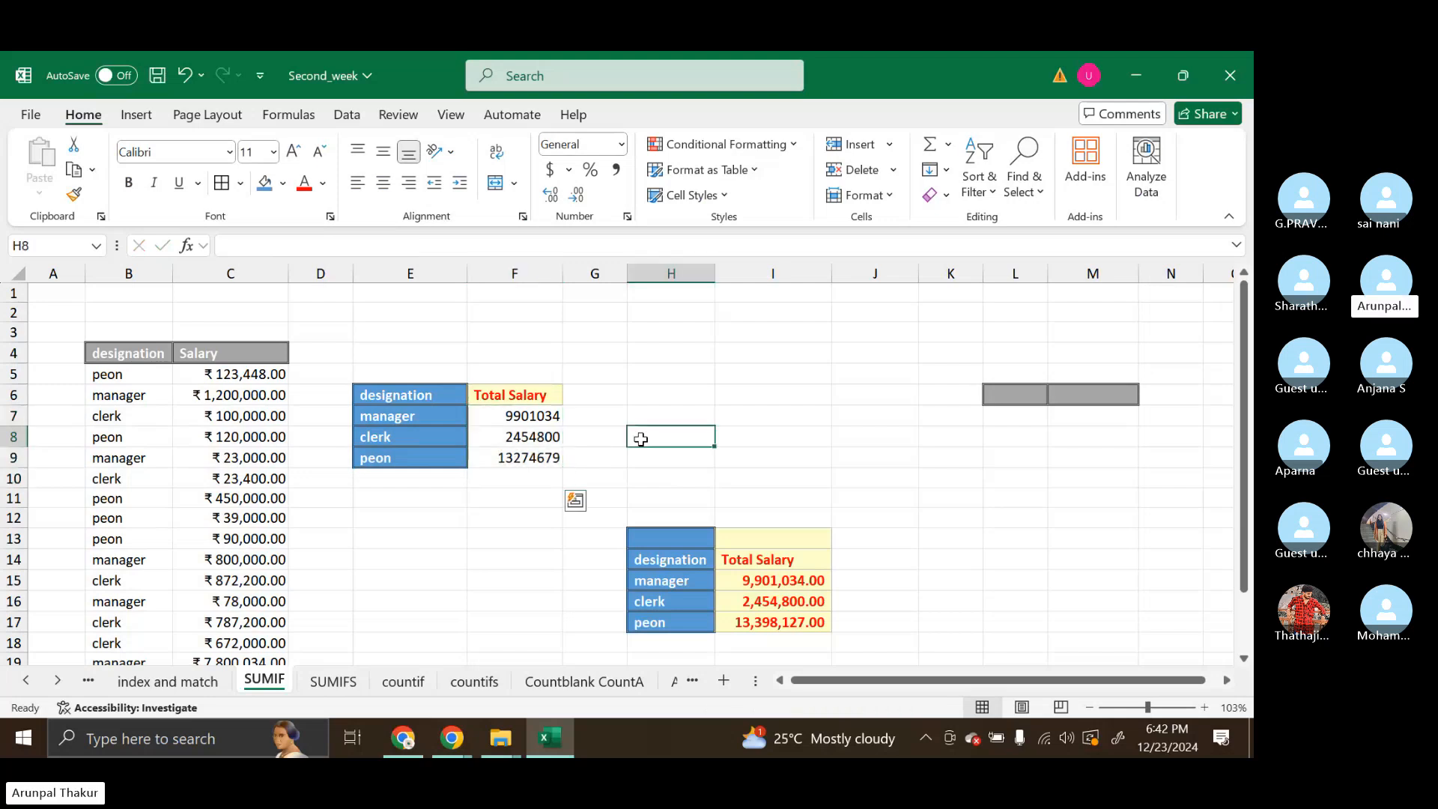
pyautogui.click(526, 413)
pyautogui.doubleClick(526, 412)
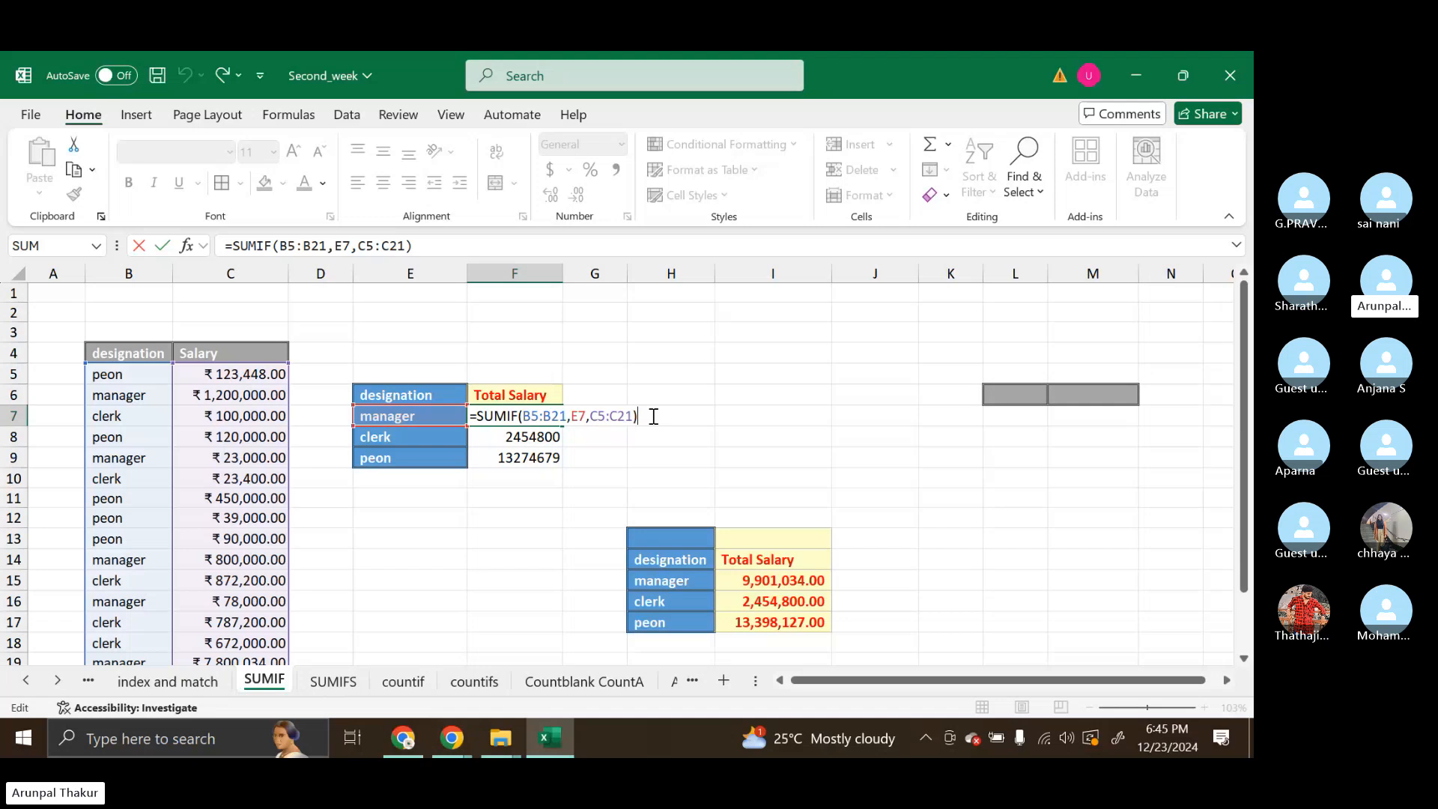
pyautogui.click(767, 421)
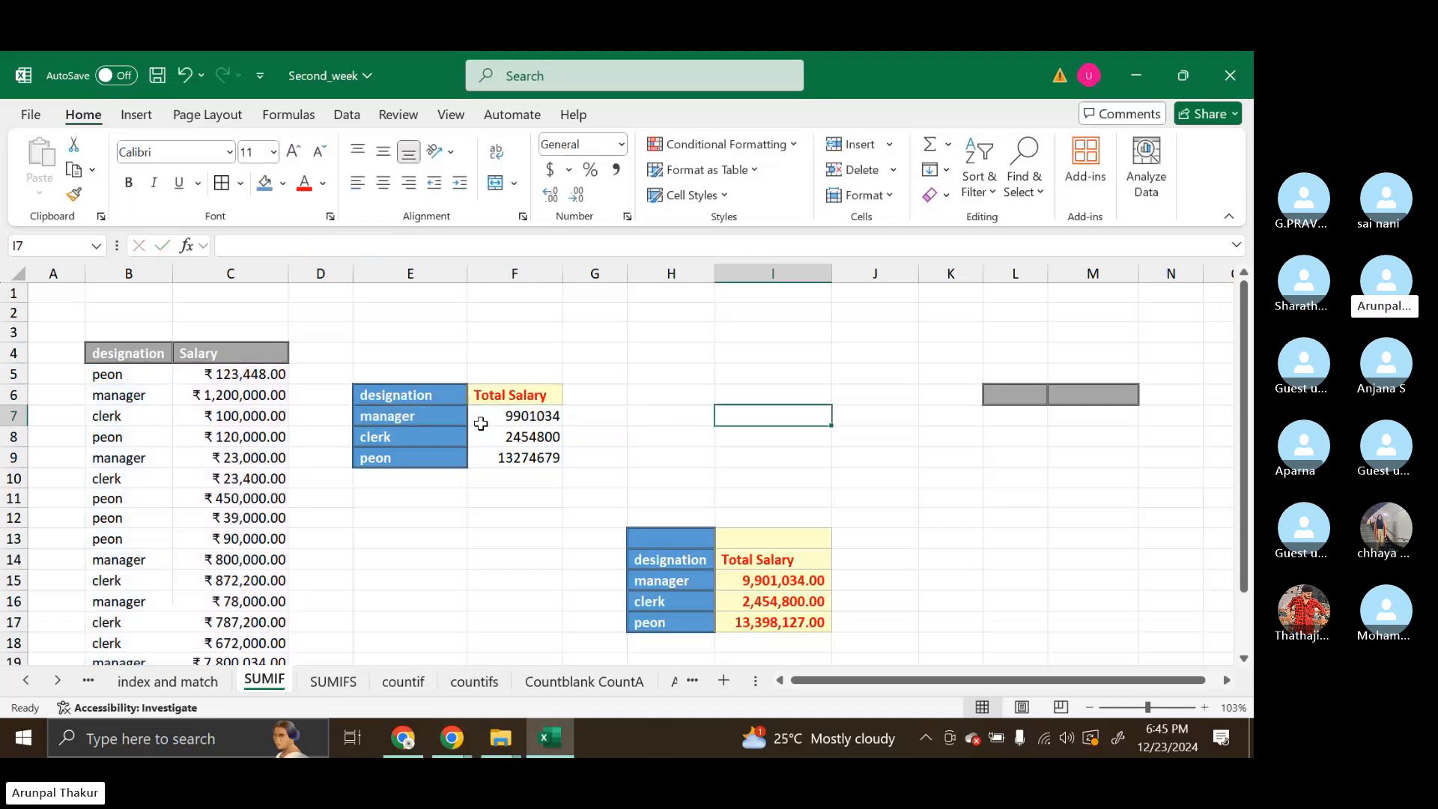
# Add a trailing space after manager in B6 and reopen the cell to check its text
pyautogui.click(432, 411)
pyautogui.doubleClick(130, 396)
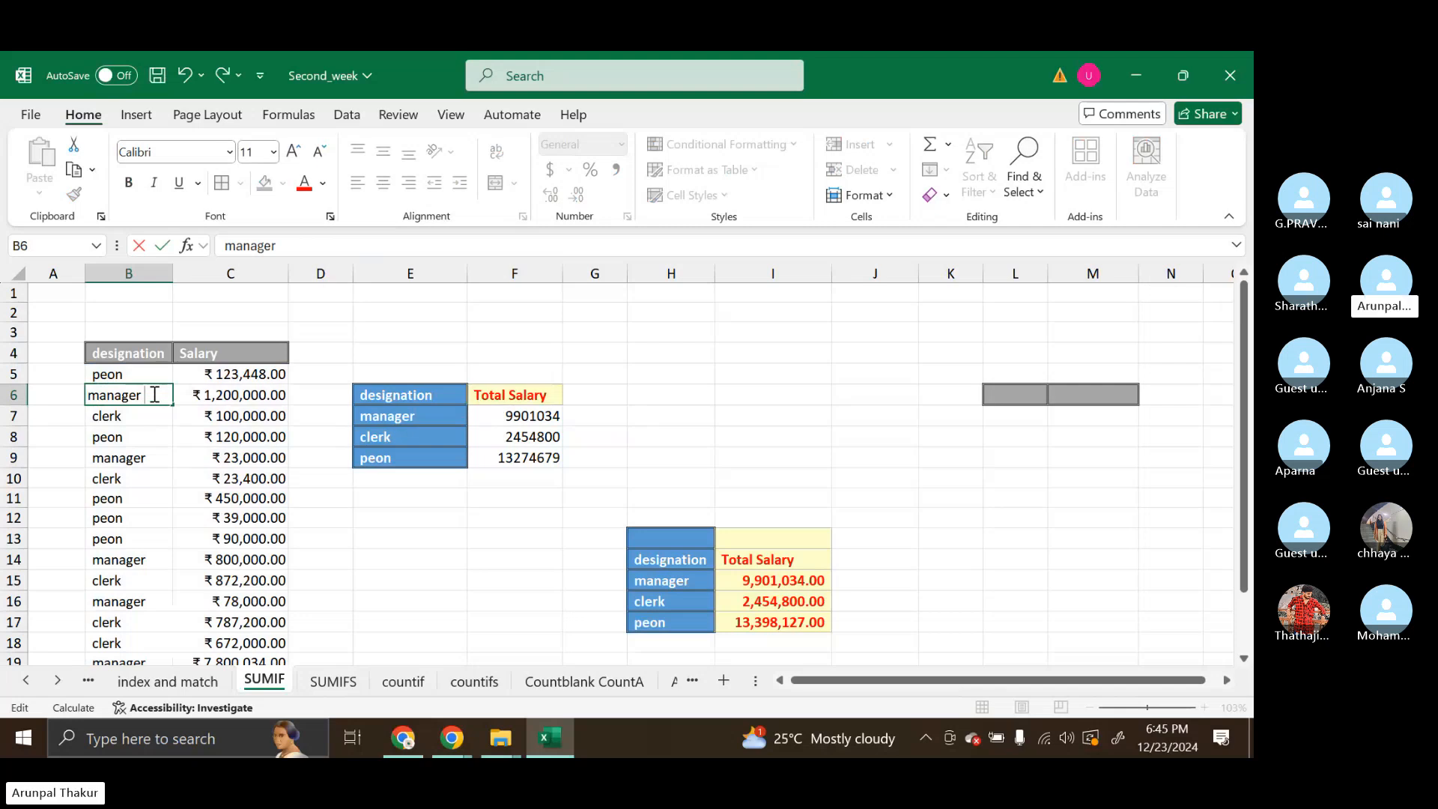
pyautogui.click(438, 417)
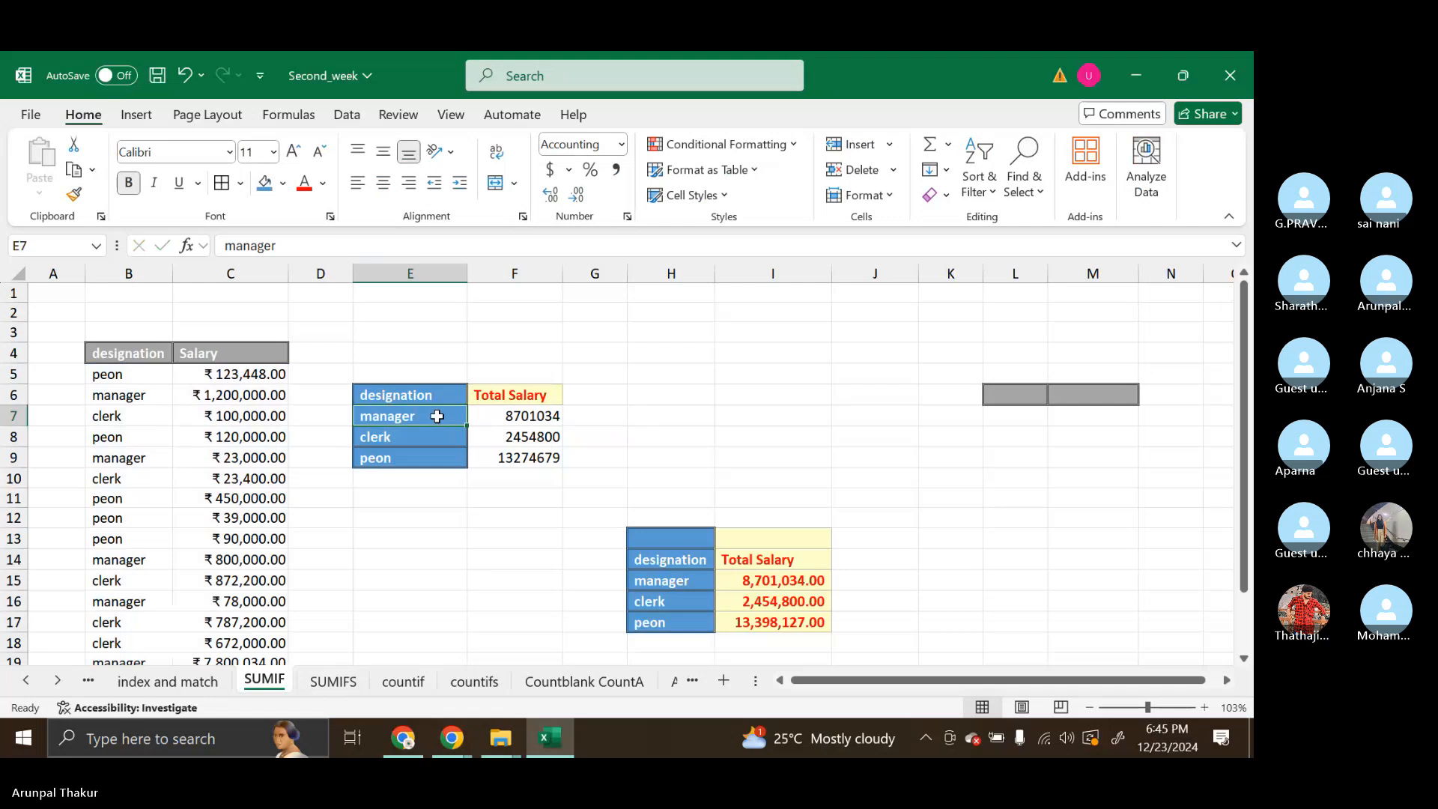
pyautogui.doubleClick(142, 395)
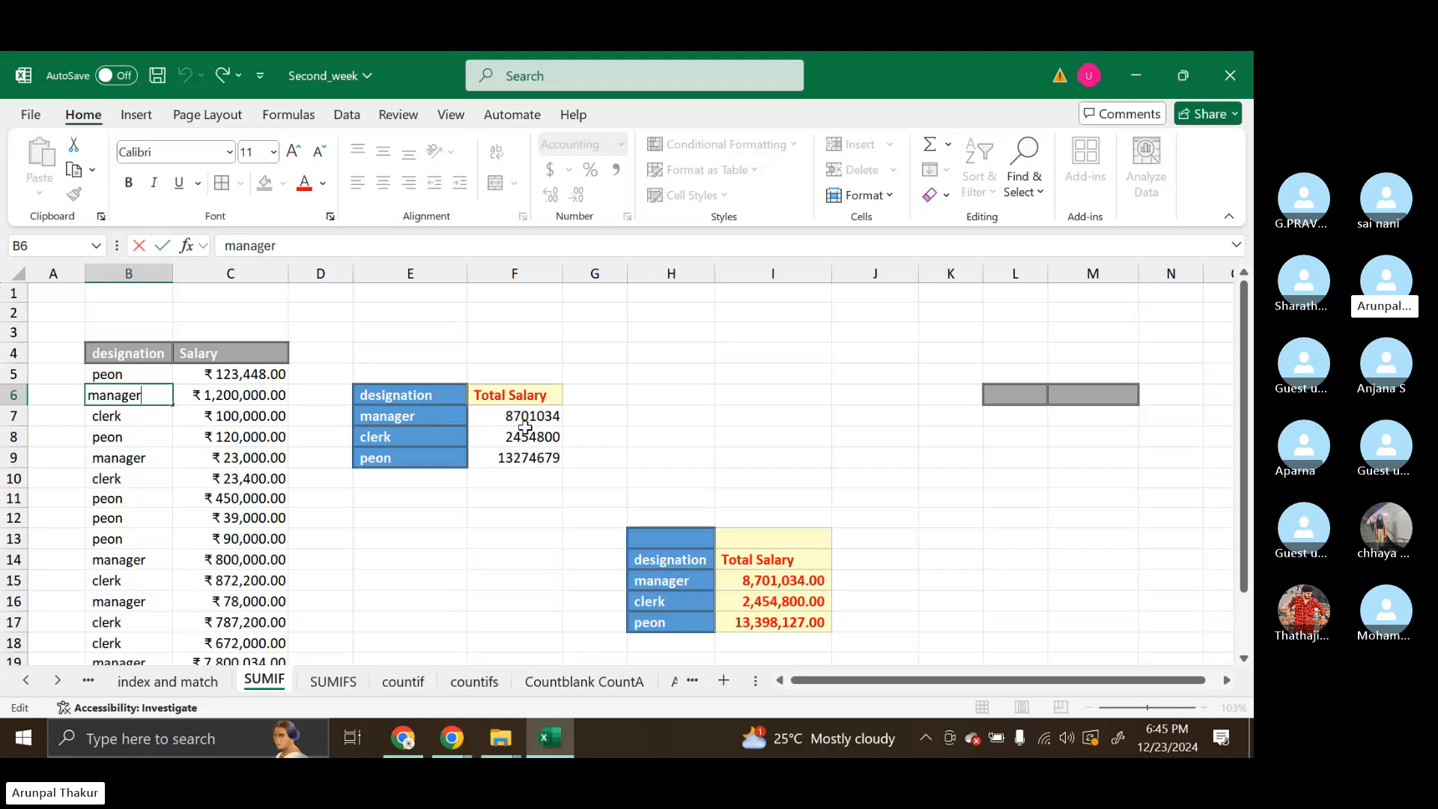
# Add a trailing space after manager in B9 and reopen the cell to check its text
pyautogui.click(149, 460)
pyautogui.doubleClick(148, 460)
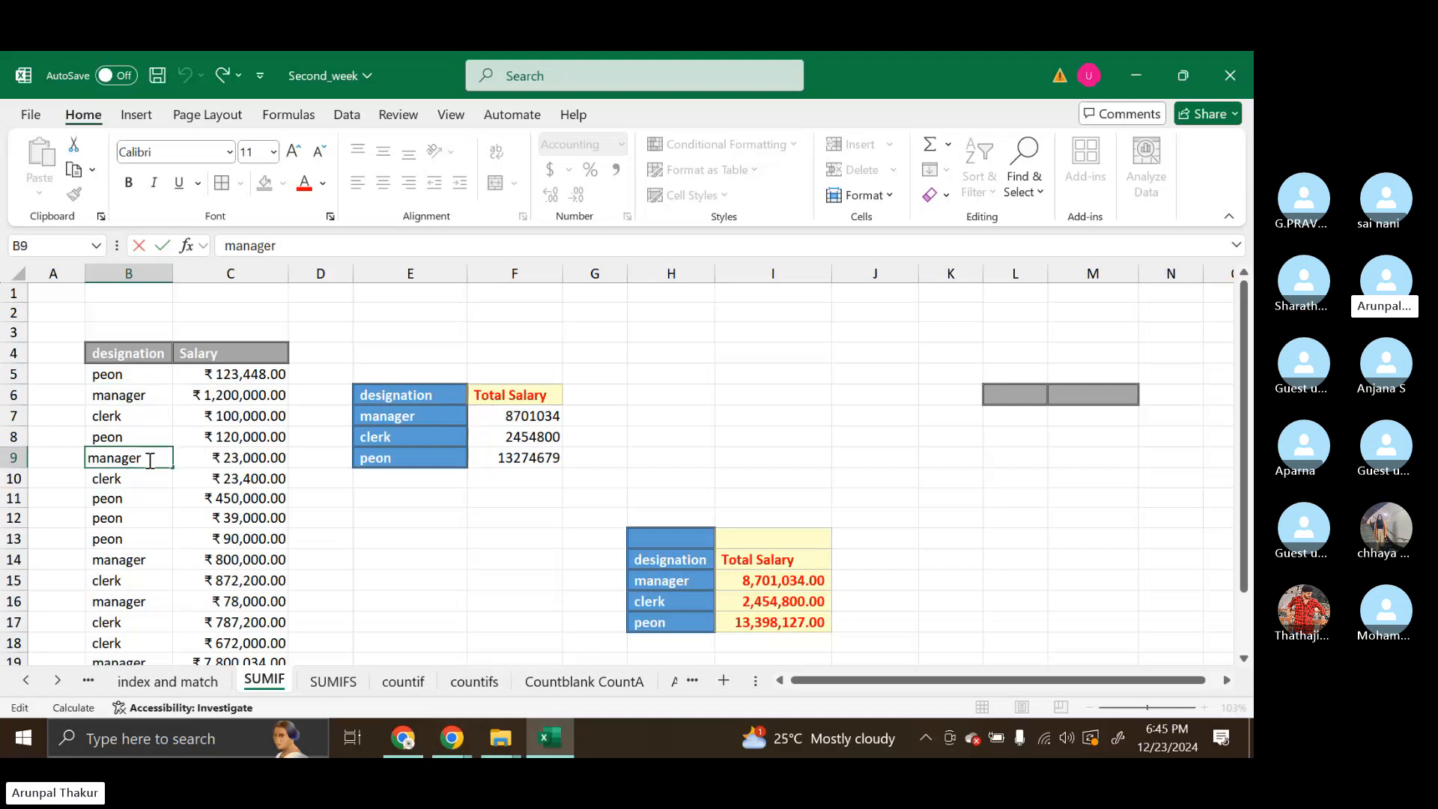
pyautogui.press('Return')
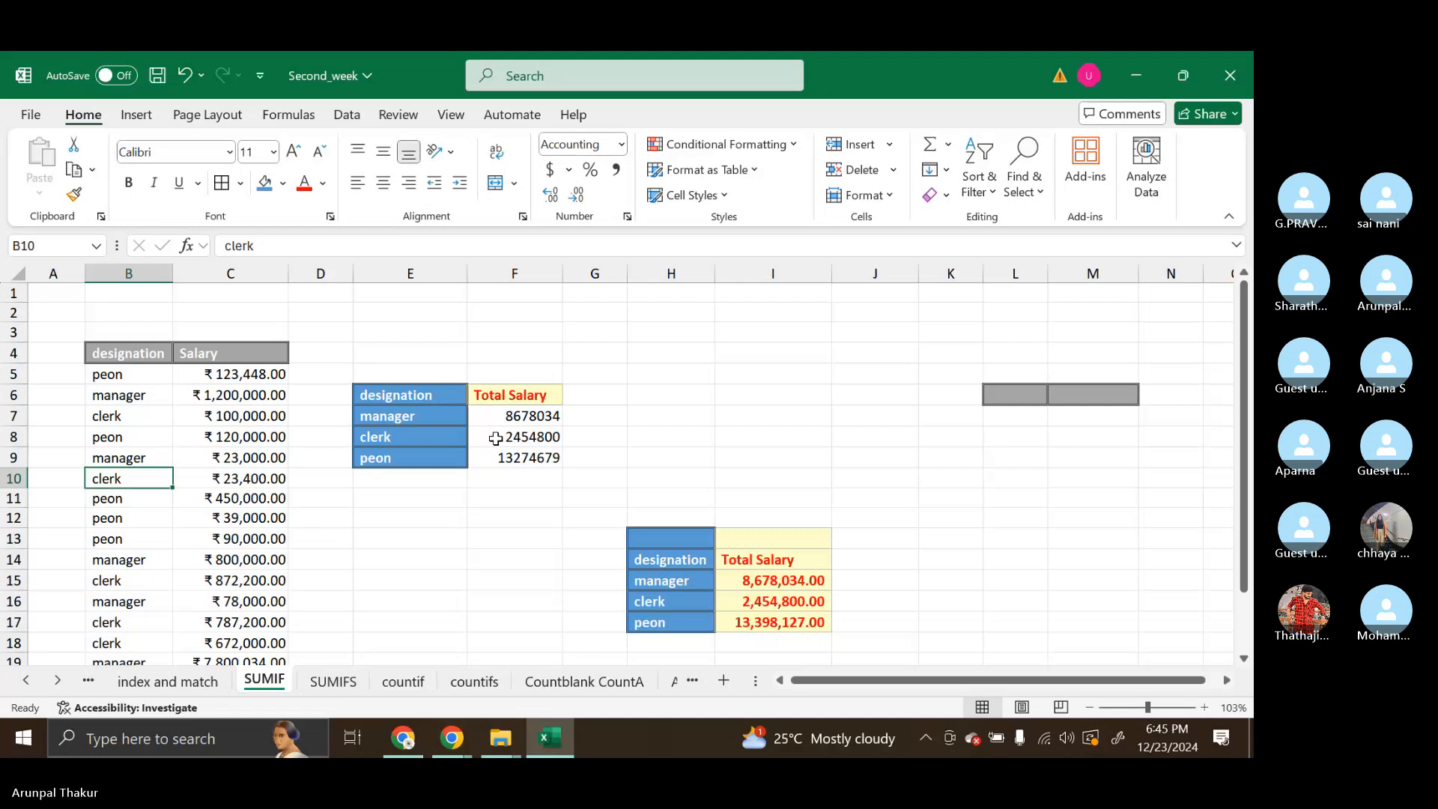
pyautogui.doubleClick(150, 459)
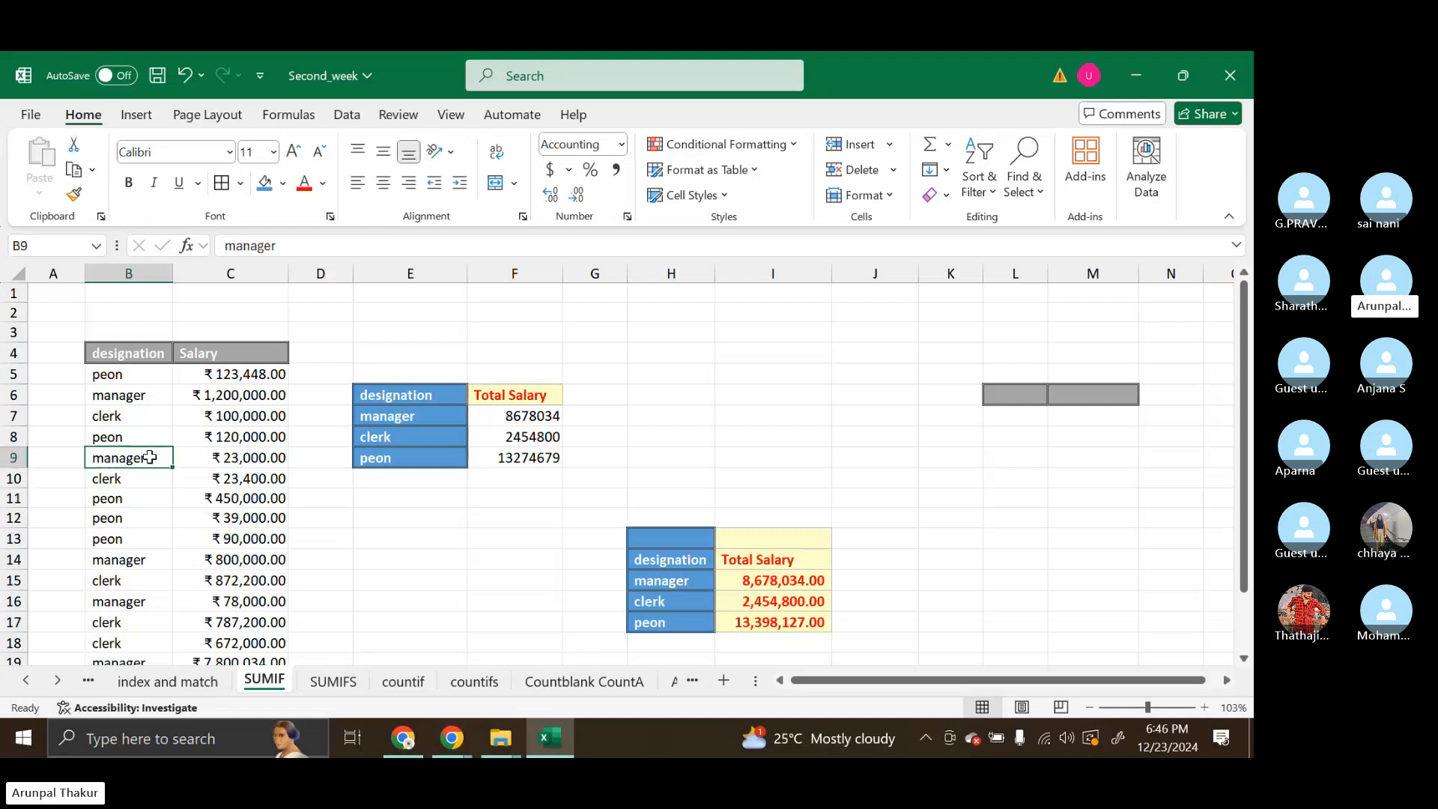
# Add a trailing space after manager in B14
pyautogui.click(147, 559)
pyautogui.doubleClick(143, 561)
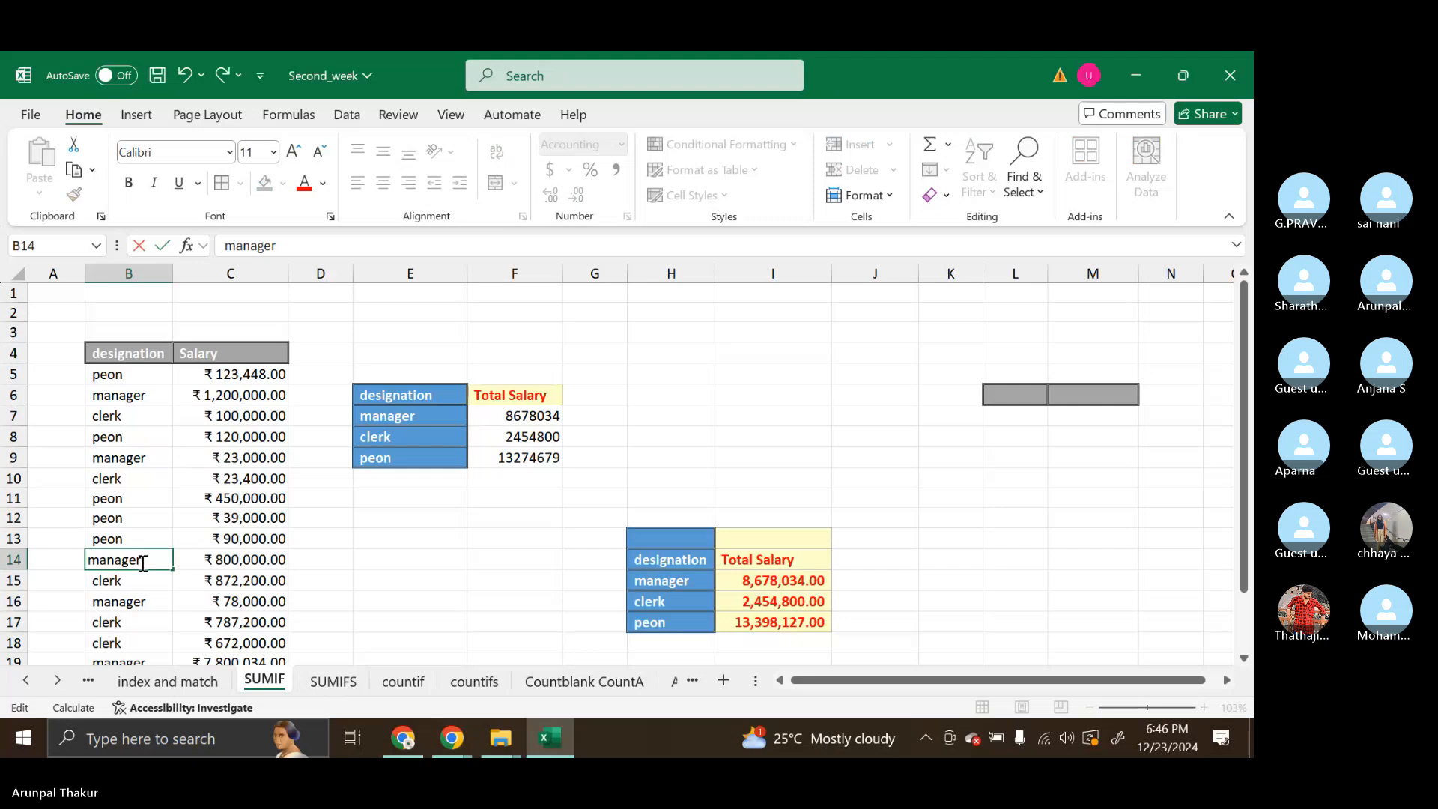
pyautogui.press('Return')
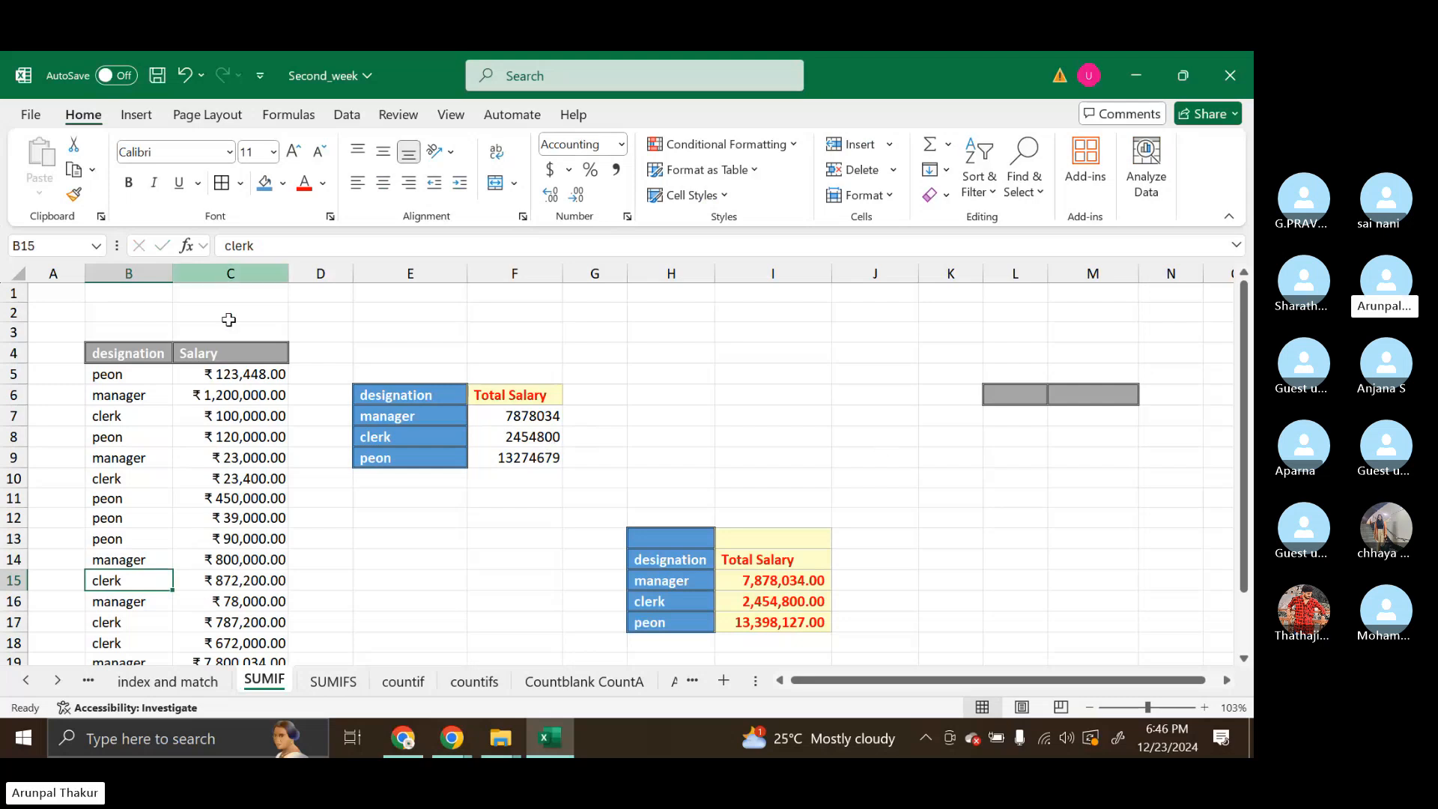
# Undo the trailing spaces added after manager in B14, B9 and B6
pyautogui.click(147, 395)
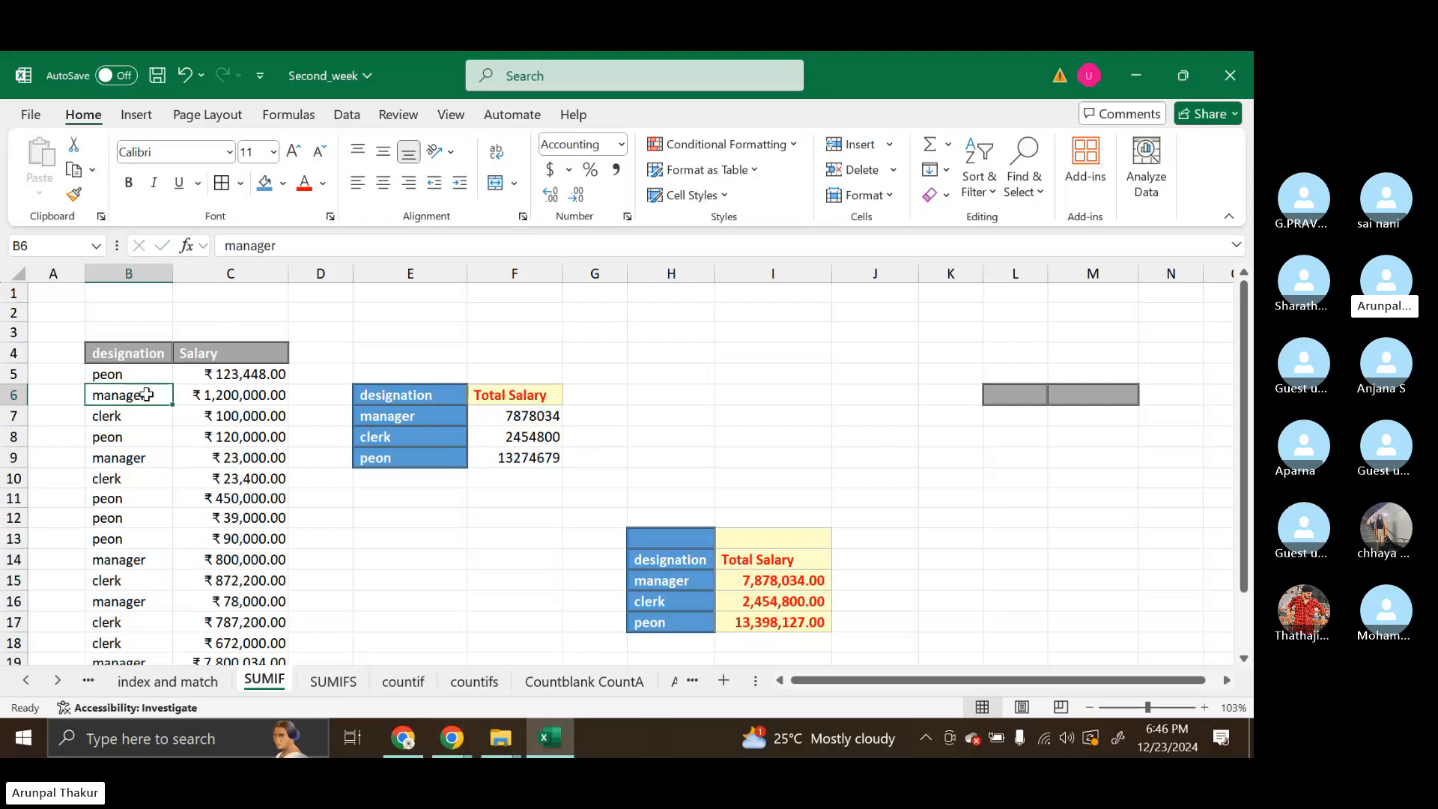
pyautogui.hotkey('ctrl', 'z')
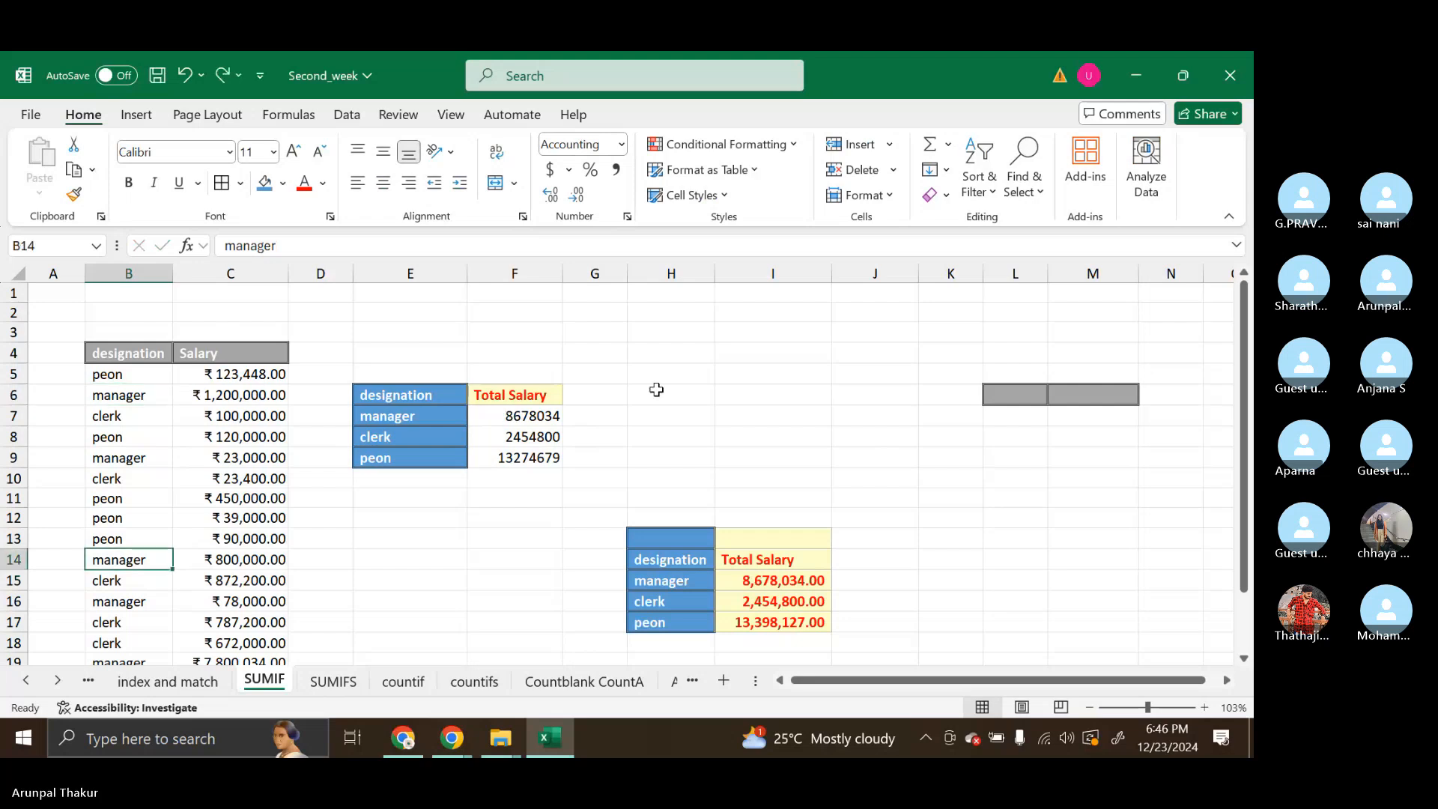
pyautogui.hotkey('ctrl', 'z')
pyautogui.hotkey('ctrl', 'z')
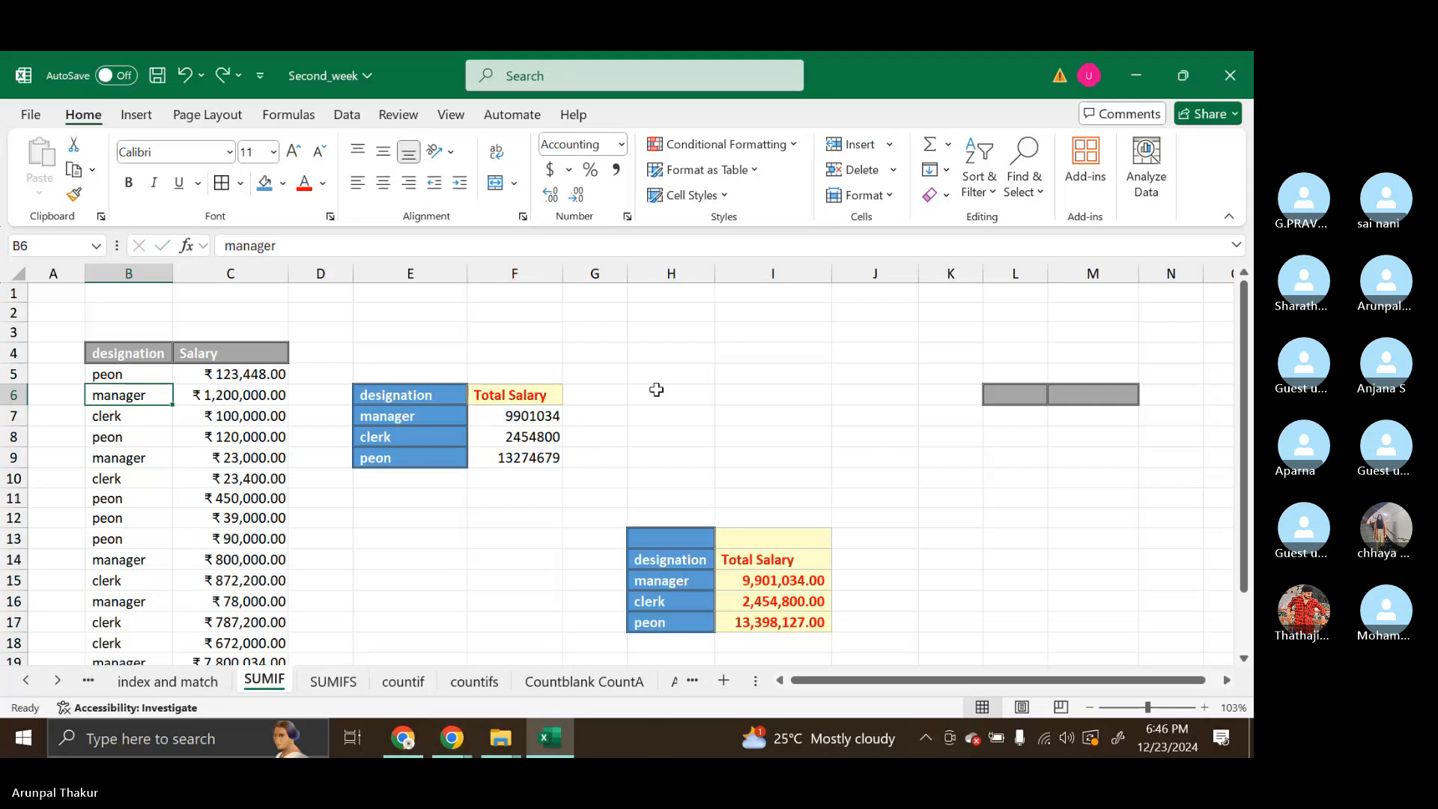
pyautogui.click(722, 421)
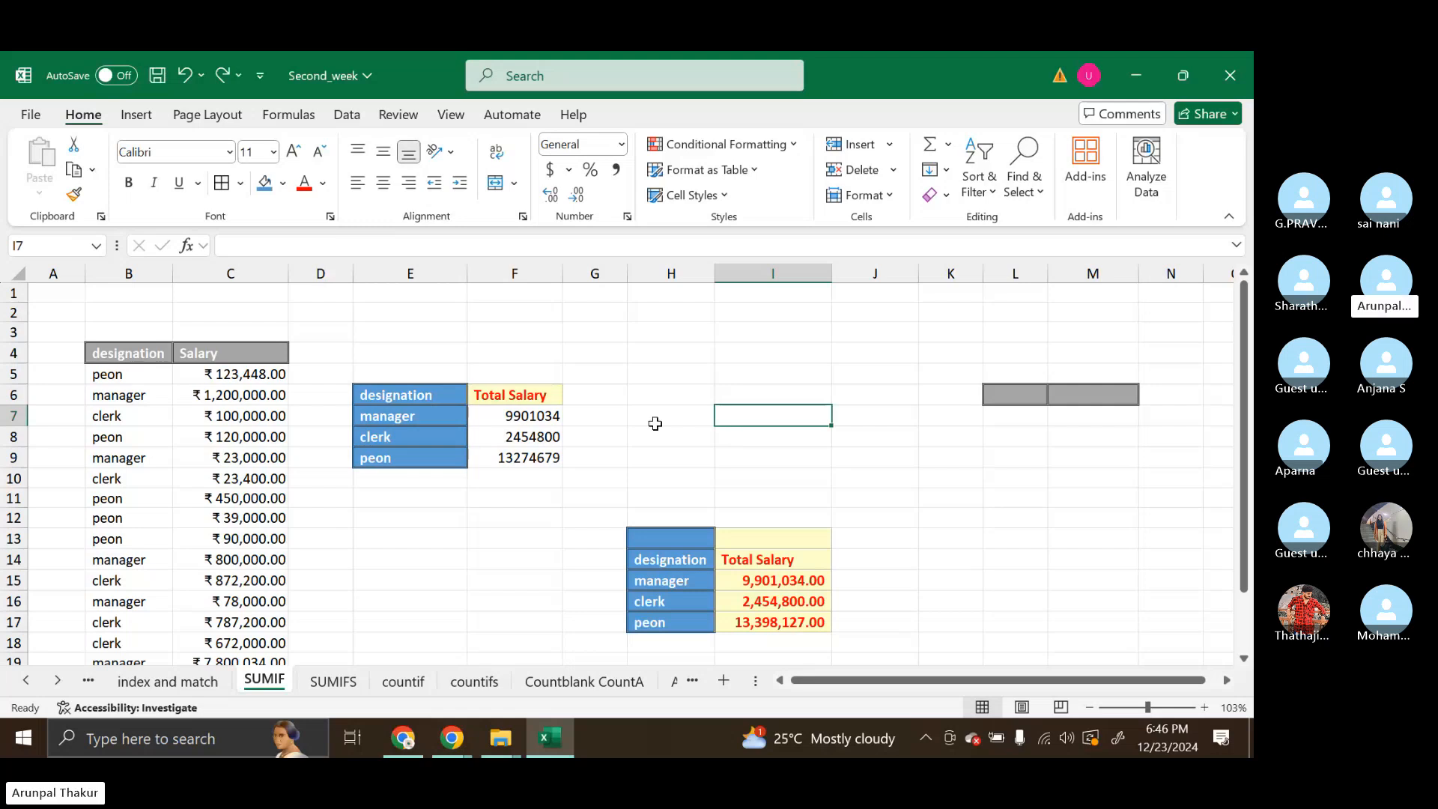
pyautogui.click(546, 417)
pyautogui.doubleClick(545, 418)
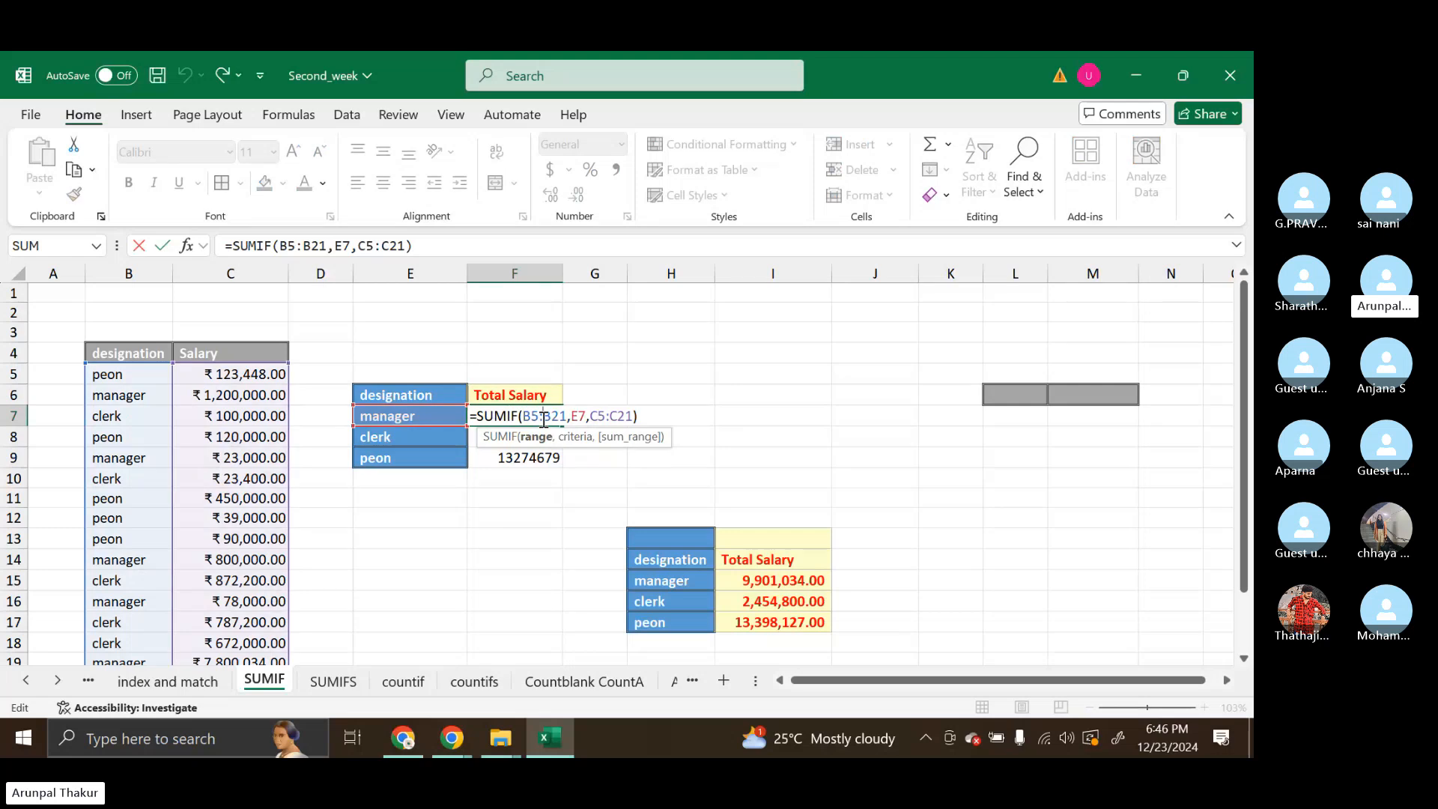
pyautogui.click(629, 466)
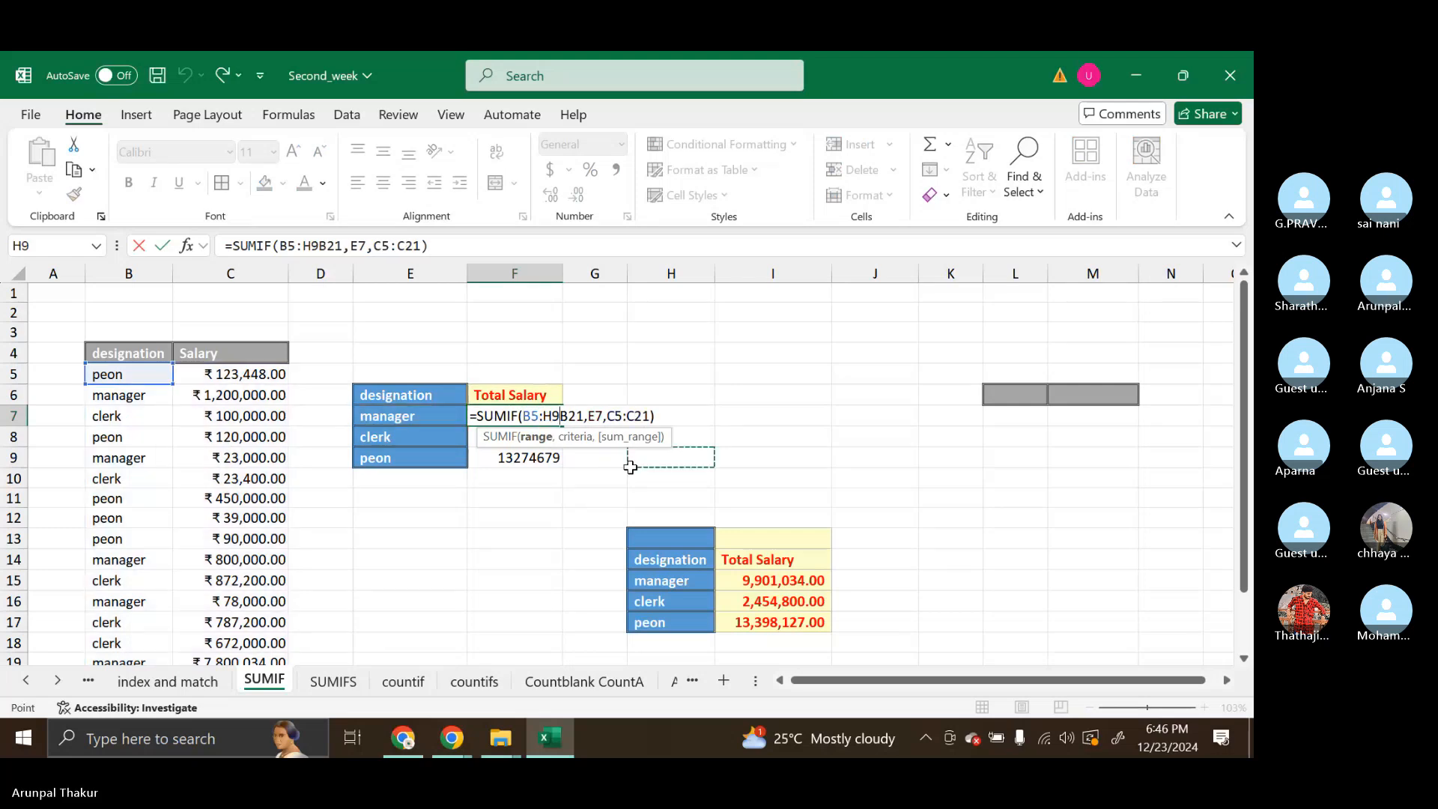
pyautogui.press('BackSpace')
pyautogui.press('BackSpace')
pyautogui.click(533, 461)
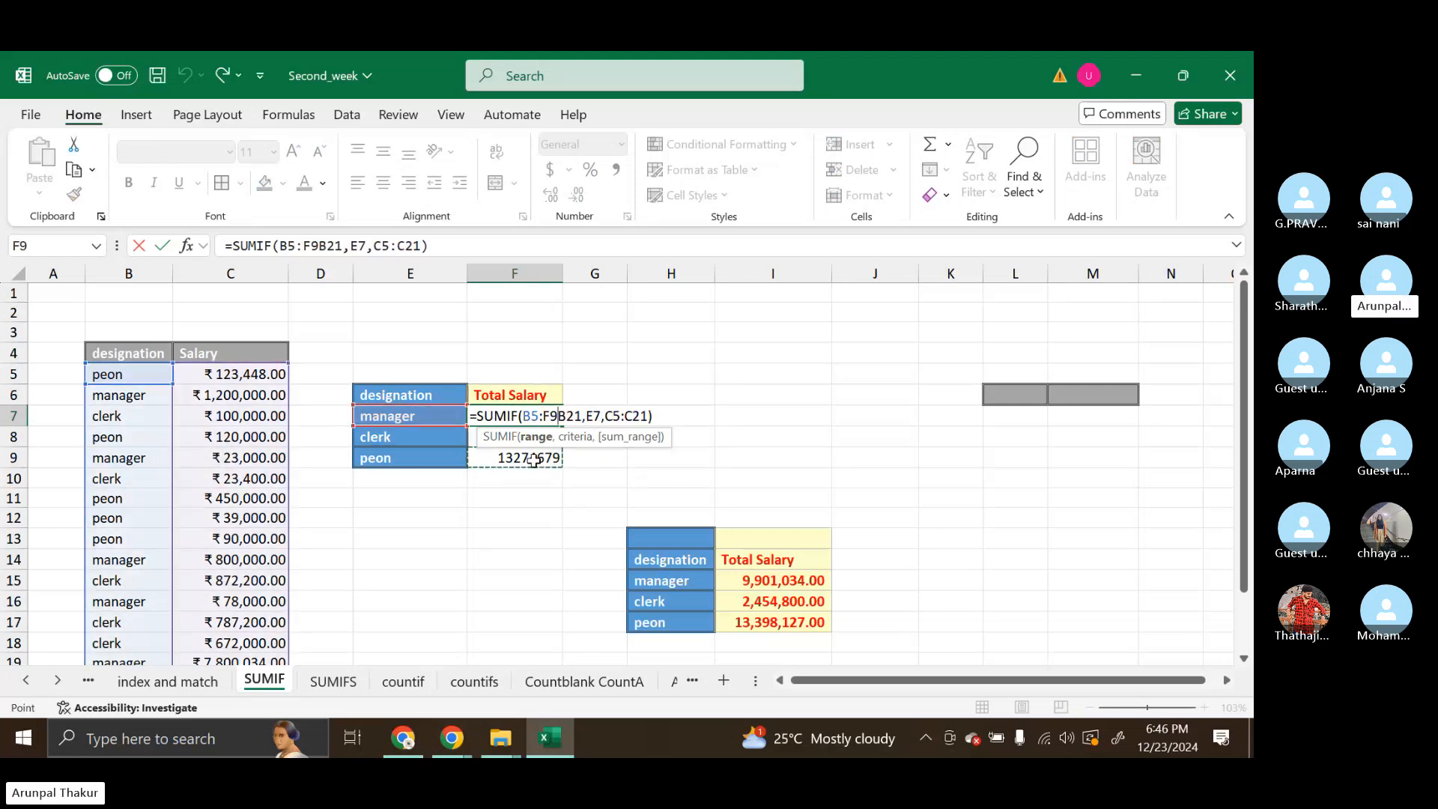
pyautogui.hotkey('ctrl', 'Return')
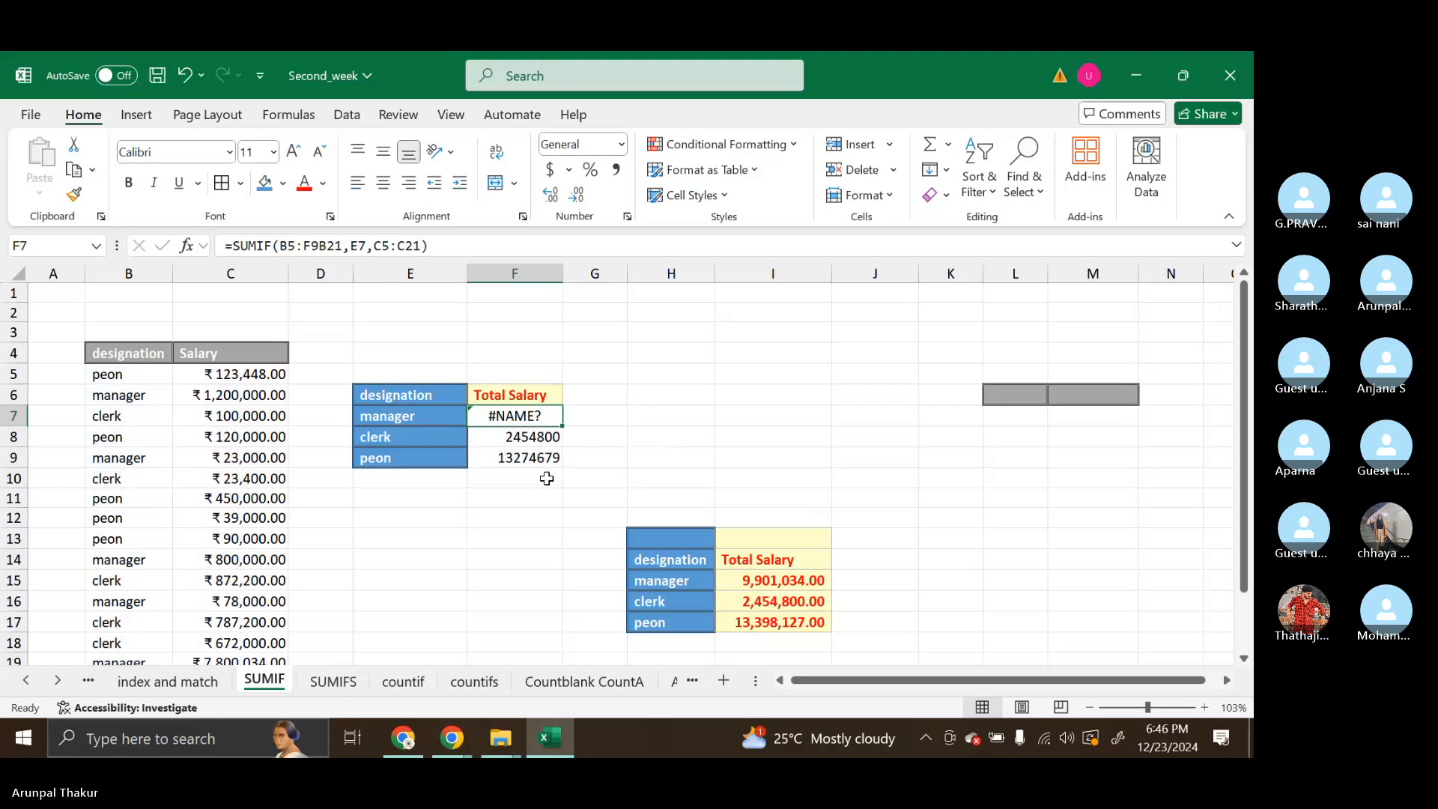
# Clear F7:F11 and start a new SUMIF formula in F7 for the manager's total salary
pyautogui.keyDown('shift'); pyautogui.click(547, 478); pyautogui.keyUp('shift')
pyautogui.press('Delete')
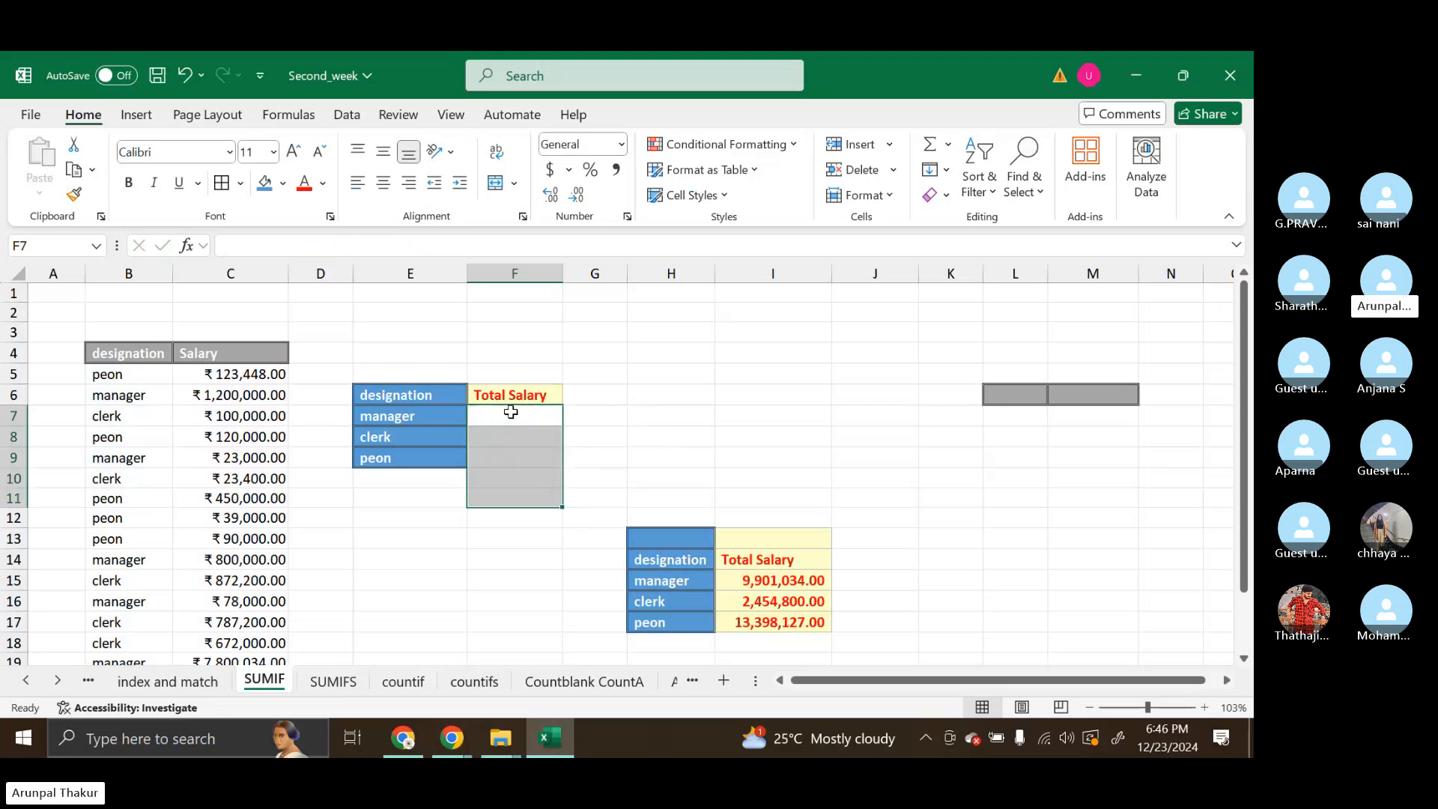
pyautogui.doubleClick(513, 412)
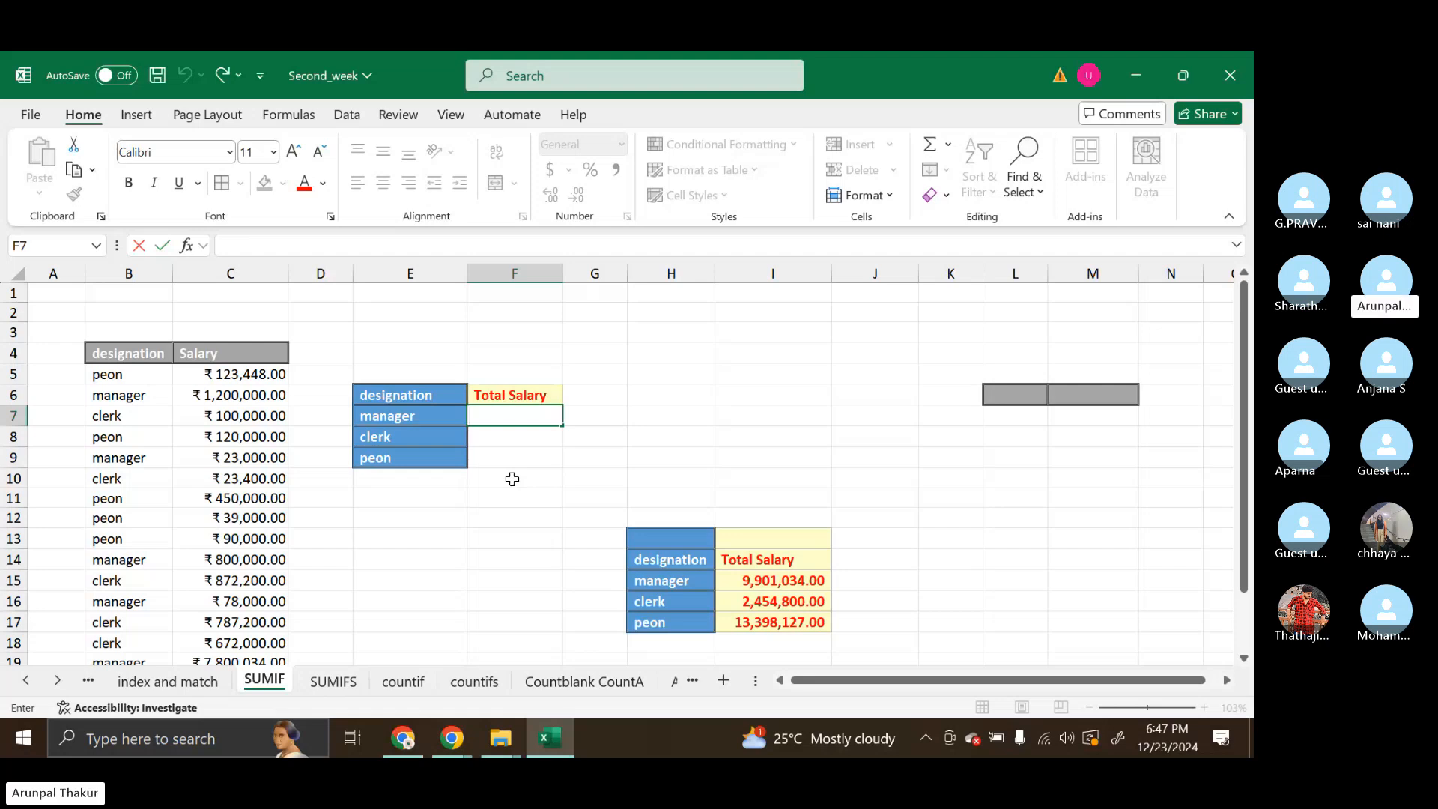
pyautogui.write('=sumif')
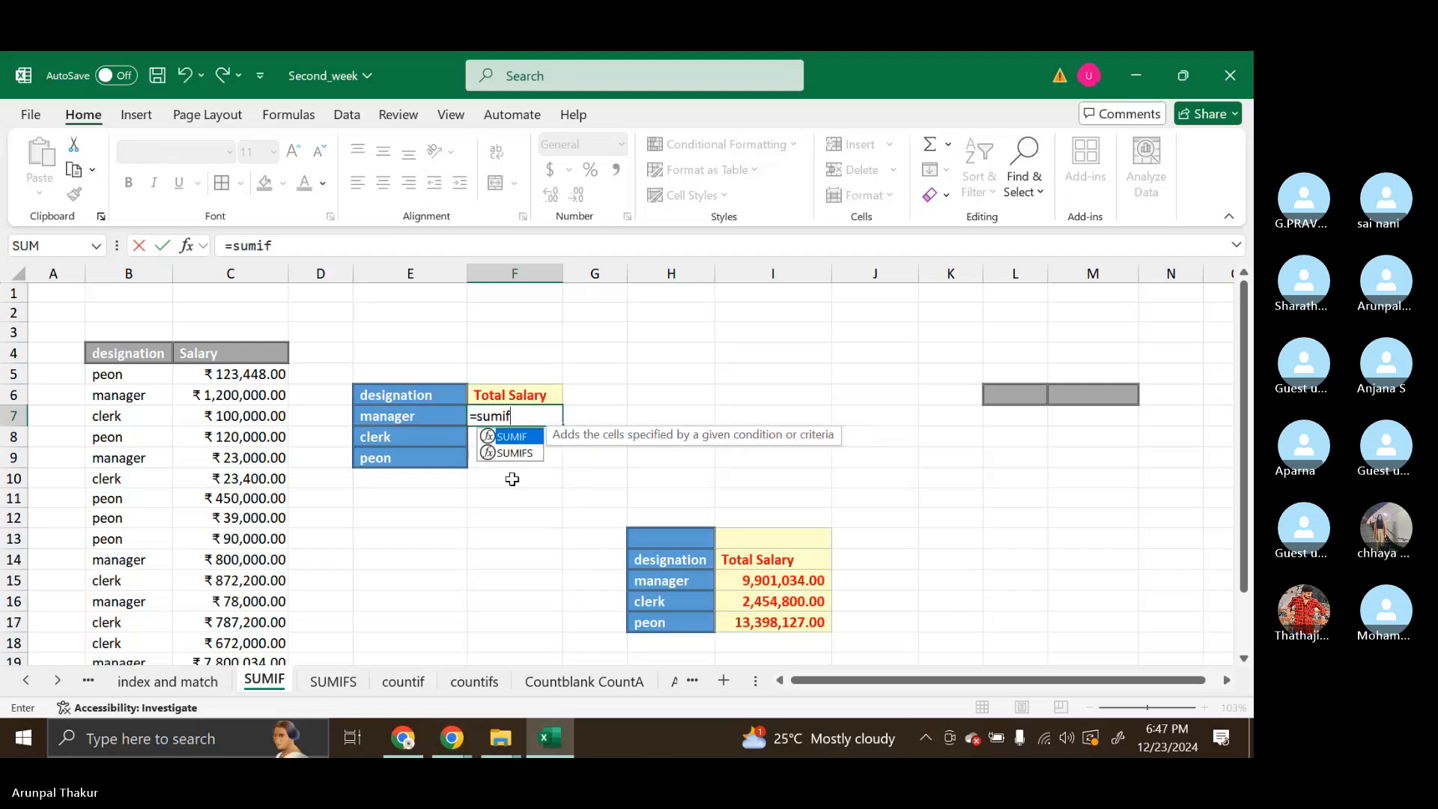
pyautogui.press('Tab')
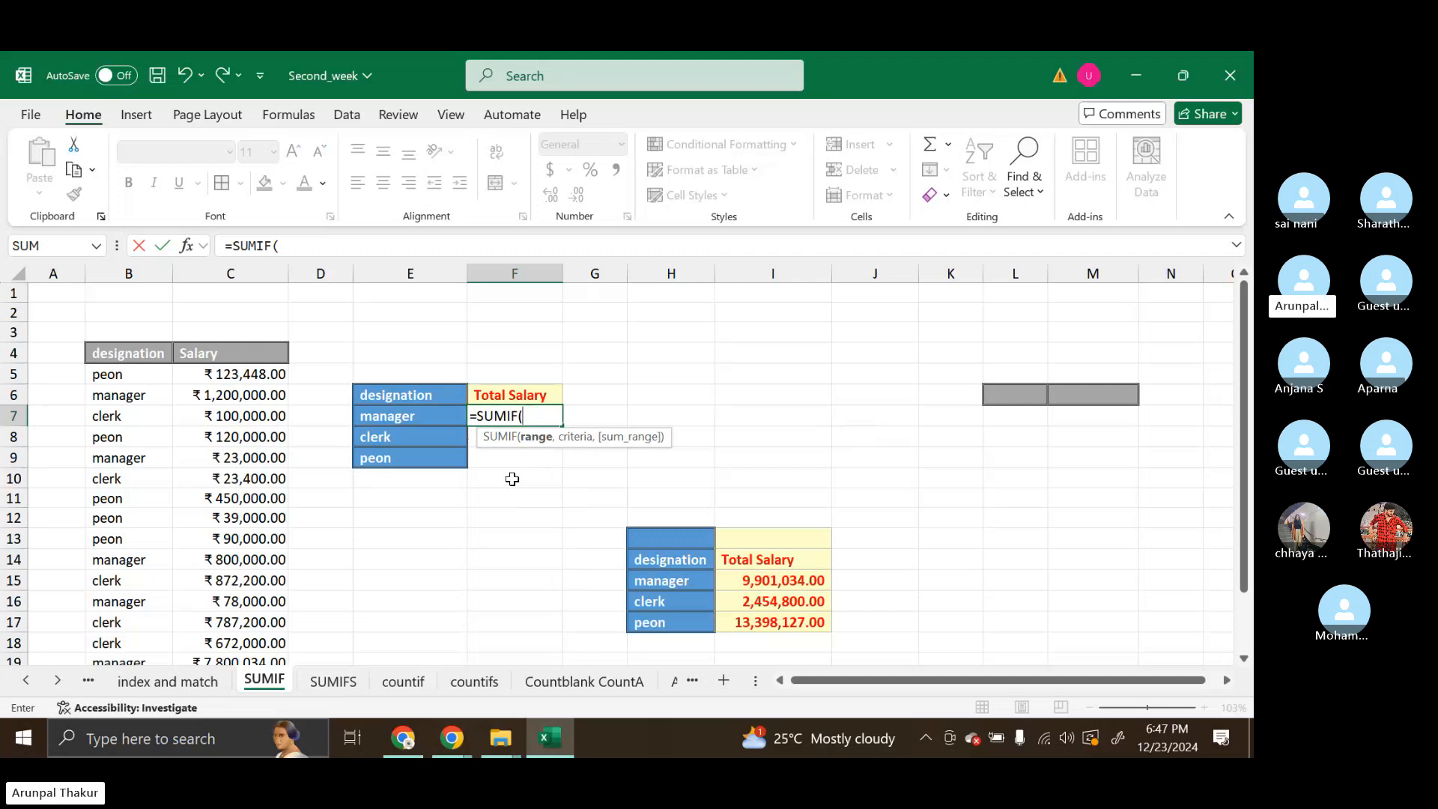
pyautogui.moveTo(128, 373); pyautogui.dragTo(124, 642)
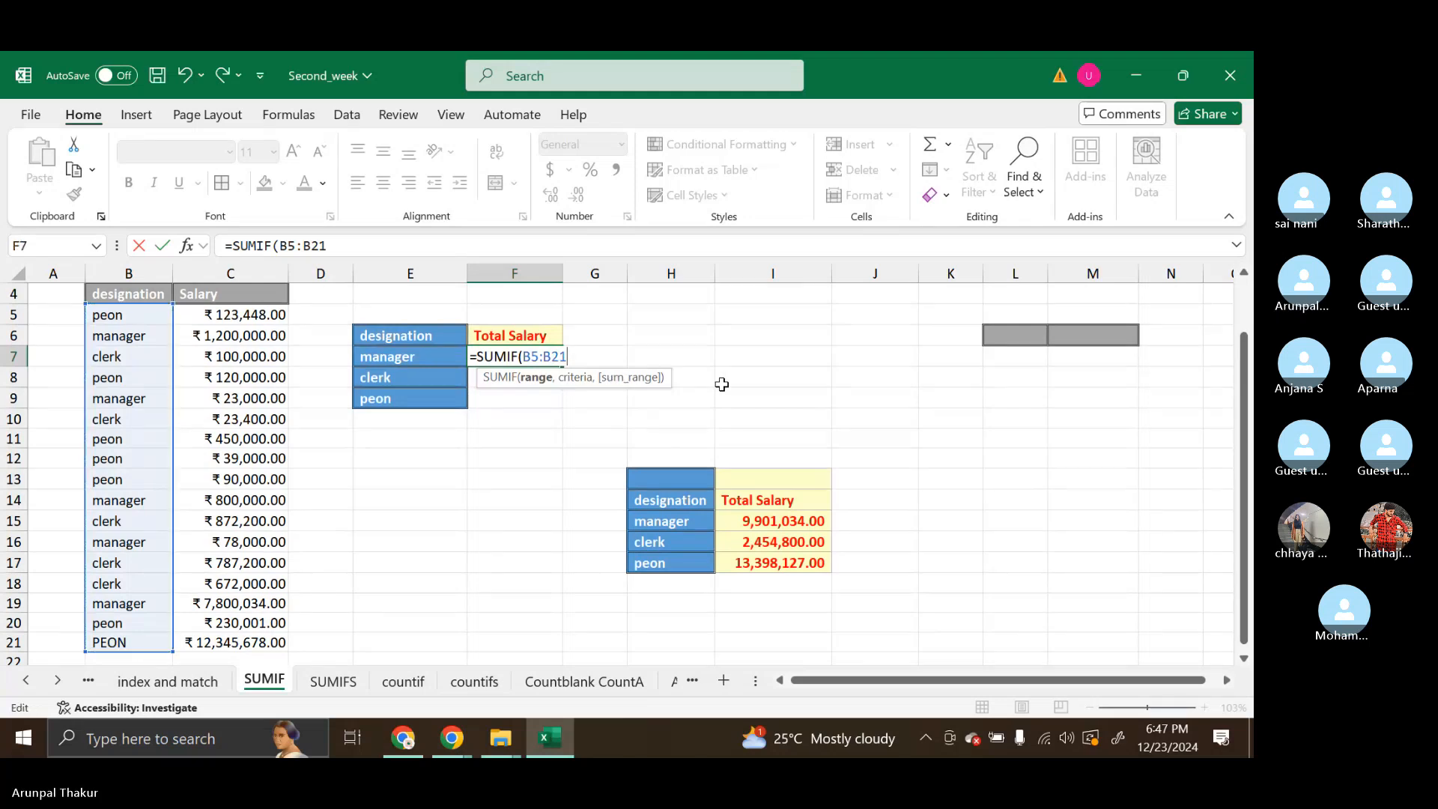
pyautogui.press('F3')
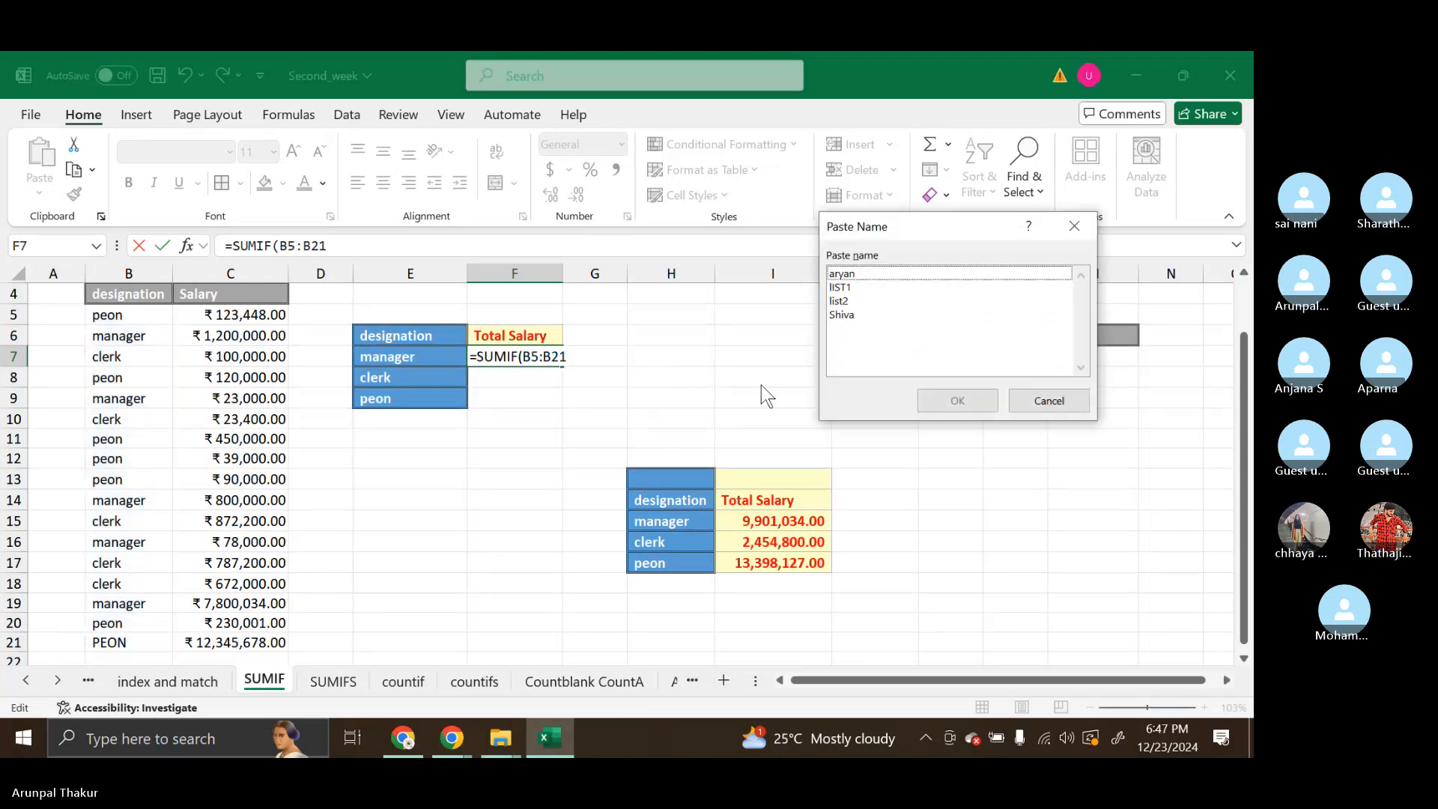
pyautogui.click(1048, 400)
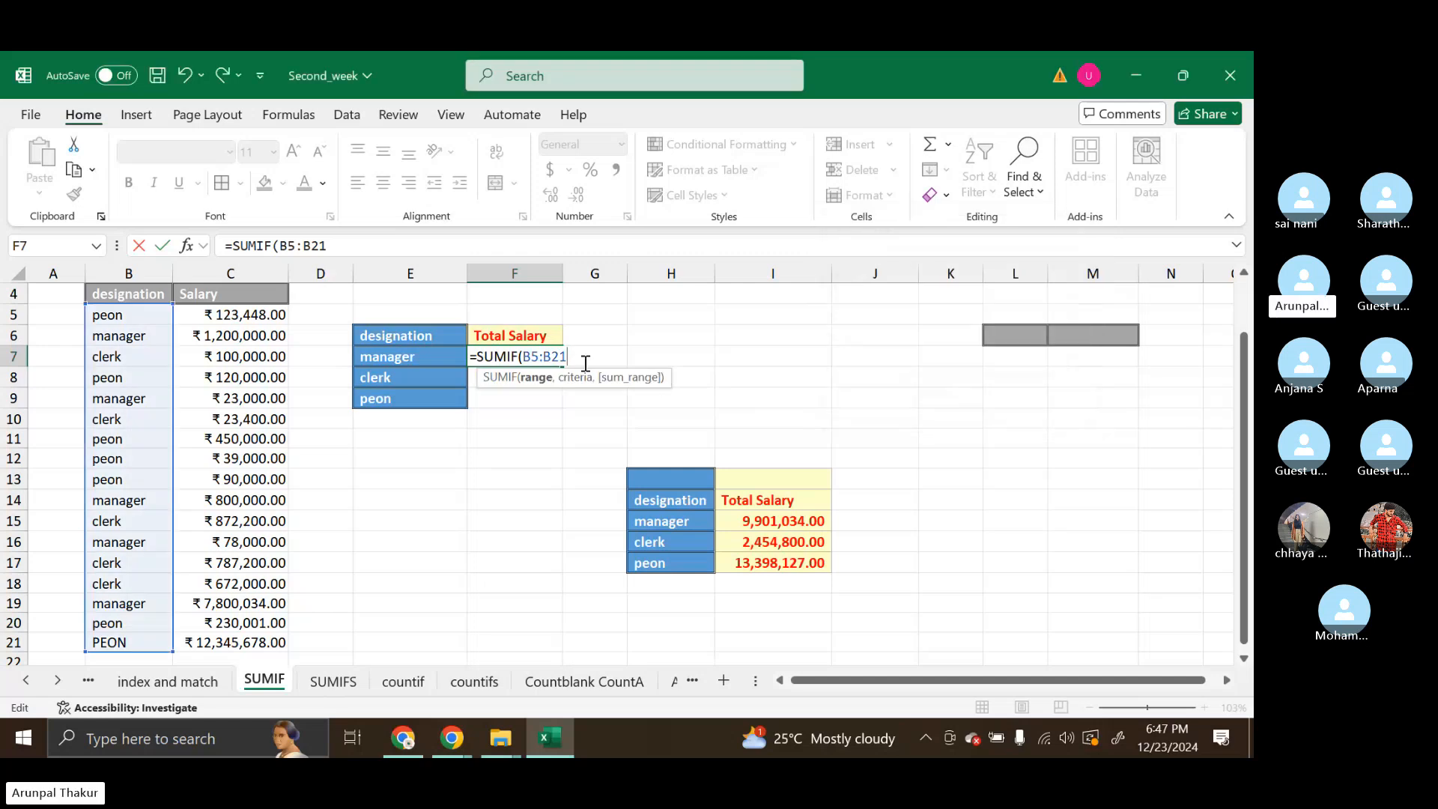
pyautogui.press('F4')
pyautogui.hotkey('ctrl', 'z')
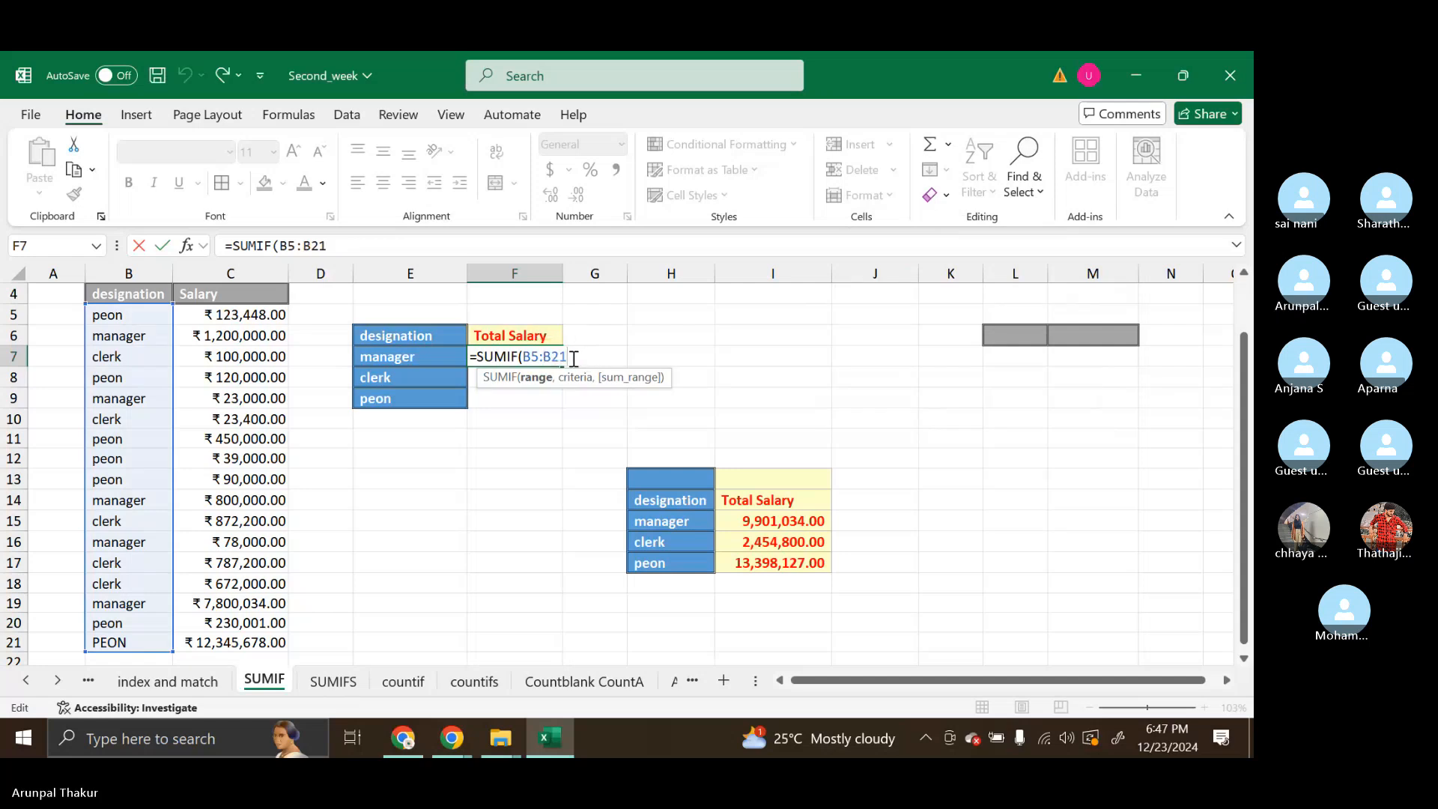
pyautogui.press('BackSpace')
pyautogui.press('BackSpace')
pyautogui.press('BackSpace')
pyautogui.press('BackSpace')
pyautogui.press('BackSpace')
pyautogui.press('BackSpace')
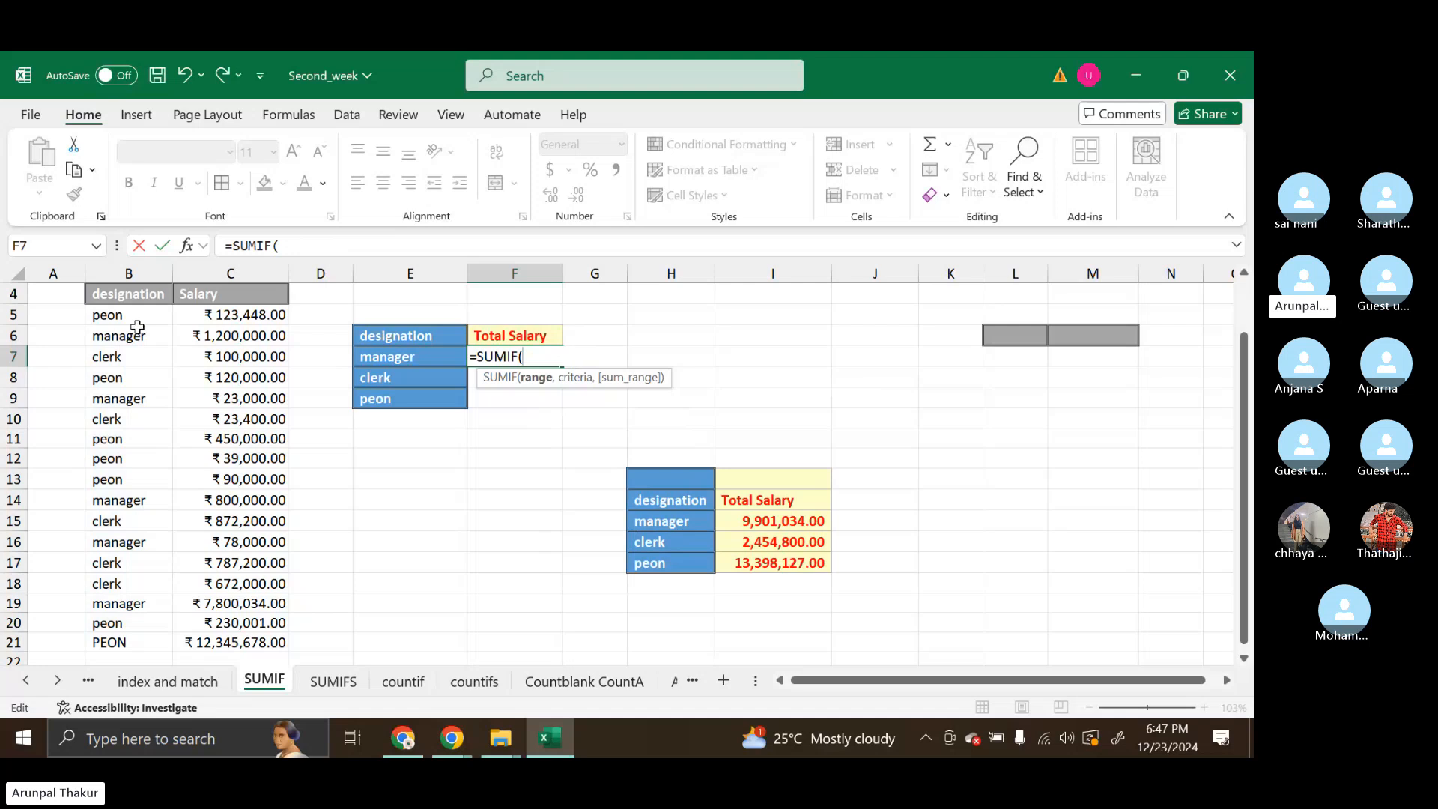
# Set the SUMIF range to the designations in B5:B21 as an absolute reference, $B$5:$B$21
pyautogui.moveTo(135, 321); pyautogui.dragTo(146, 642)
pyautogui.press('F4')
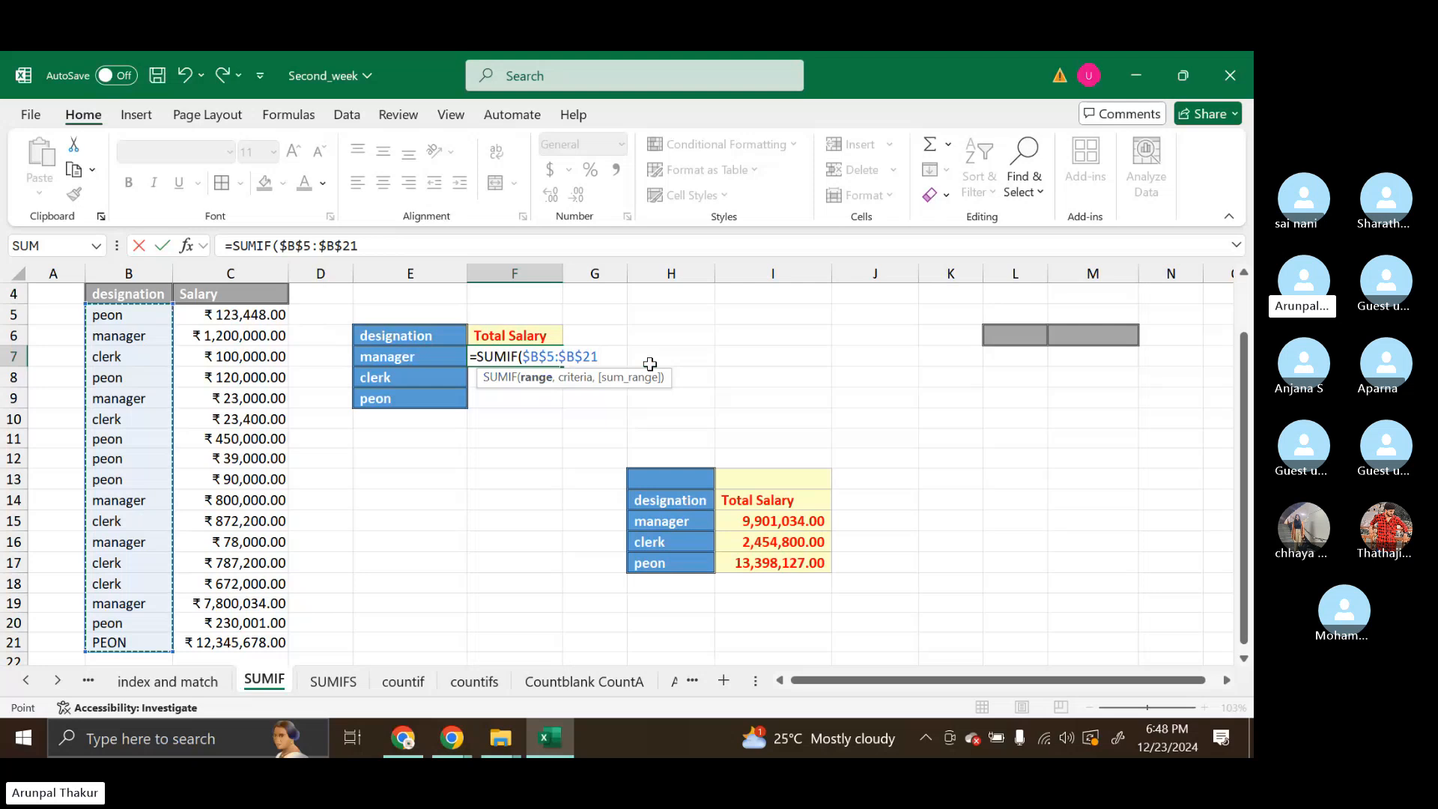
# Strip all dollar signs from the SUMIF range so it reads B5:B21
pyautogui.click(582, 355)
pyautogui.press('BackSpace')
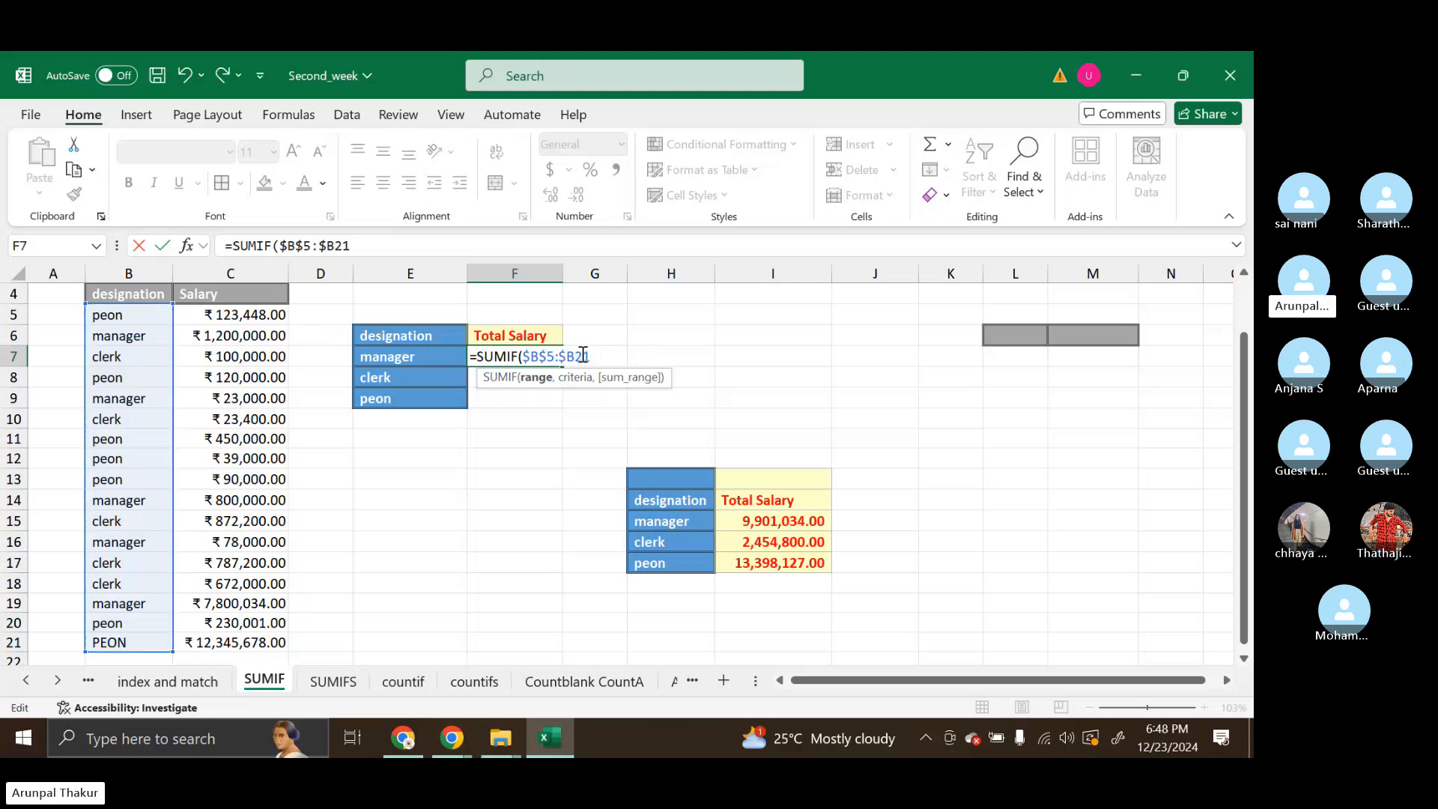
pyautogui.press('Delete')
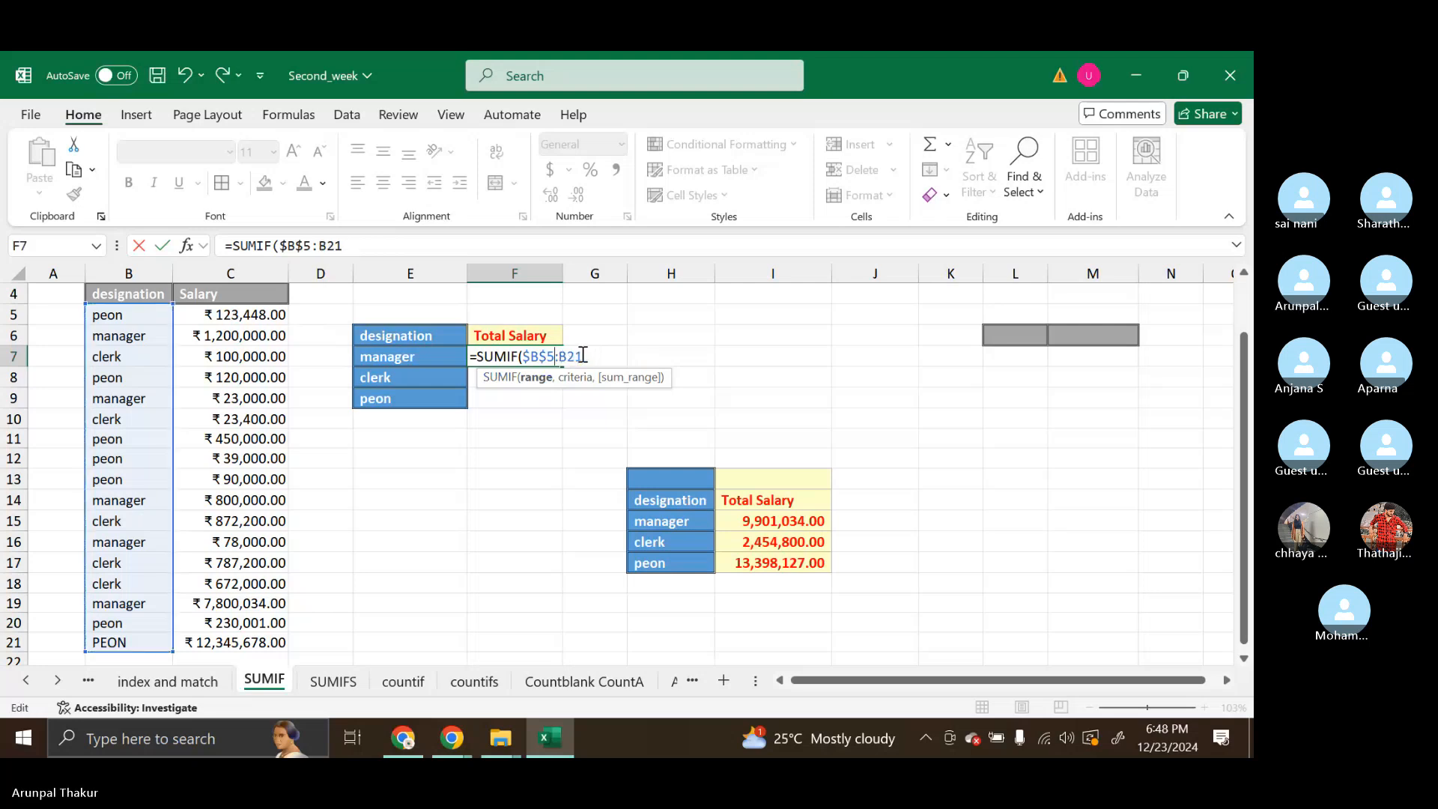
pyautogui.press('BackSpace')
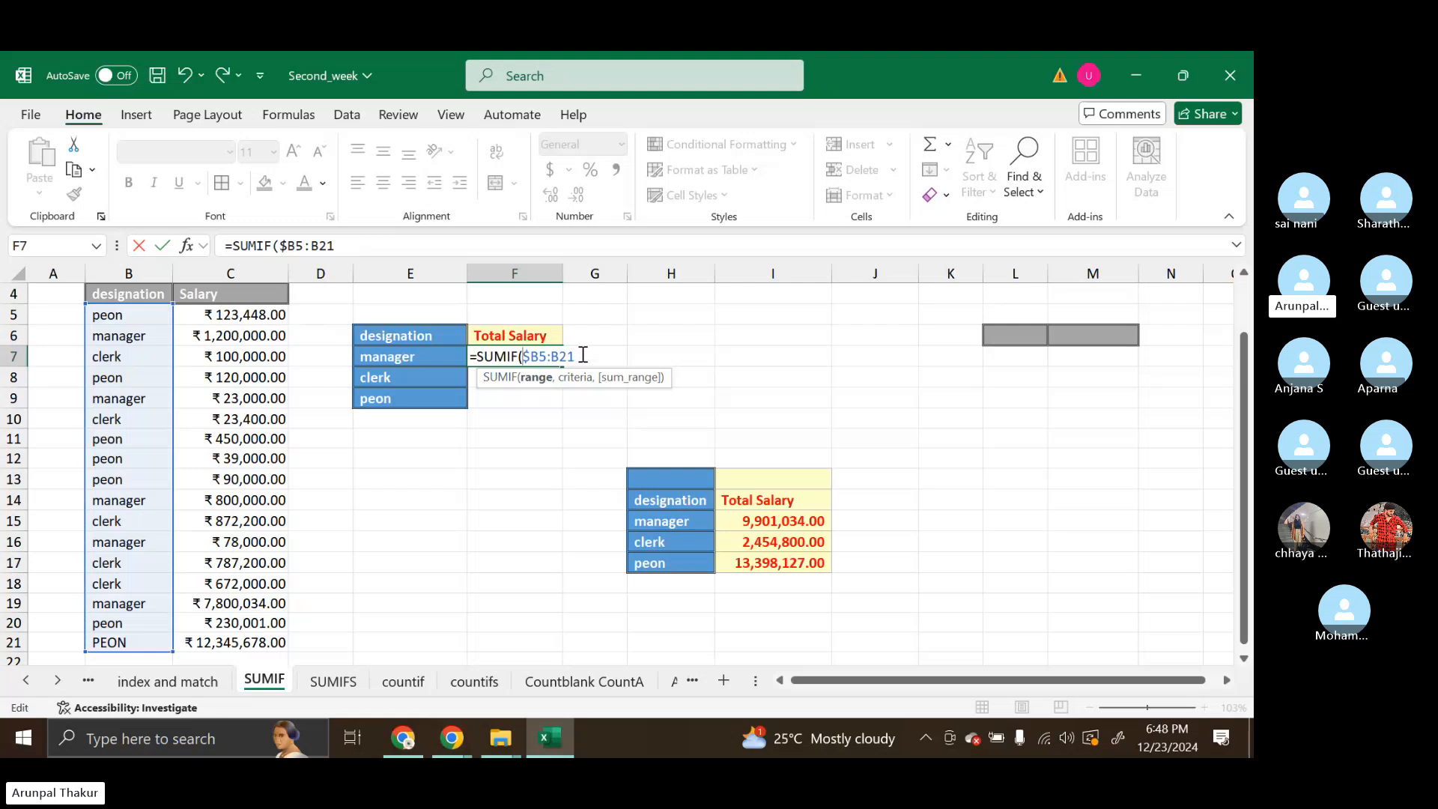
pyautogui.press('Delete')
# Insert the dollar signs manually before each column letter and row number to make the range $B$5:$B$21
pyautogui.write('$')
pyautogui.click(538, 357)
pyautogui.write('$')
pyautogui.click(560, 357)
pyautogui.write('$')
pyautogui.click(576, 357)
pyautogui.write('$21')
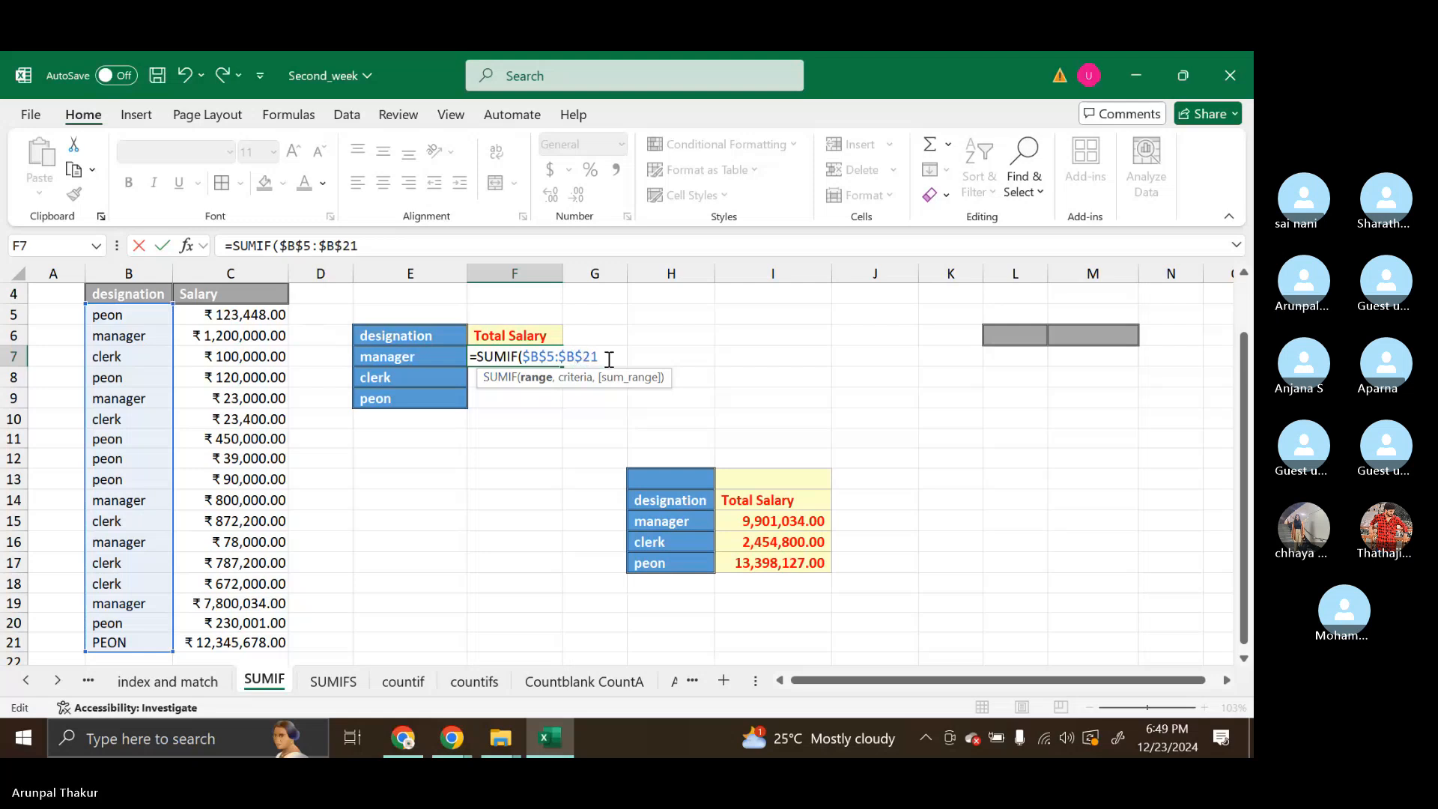
pyautogui.write(',')
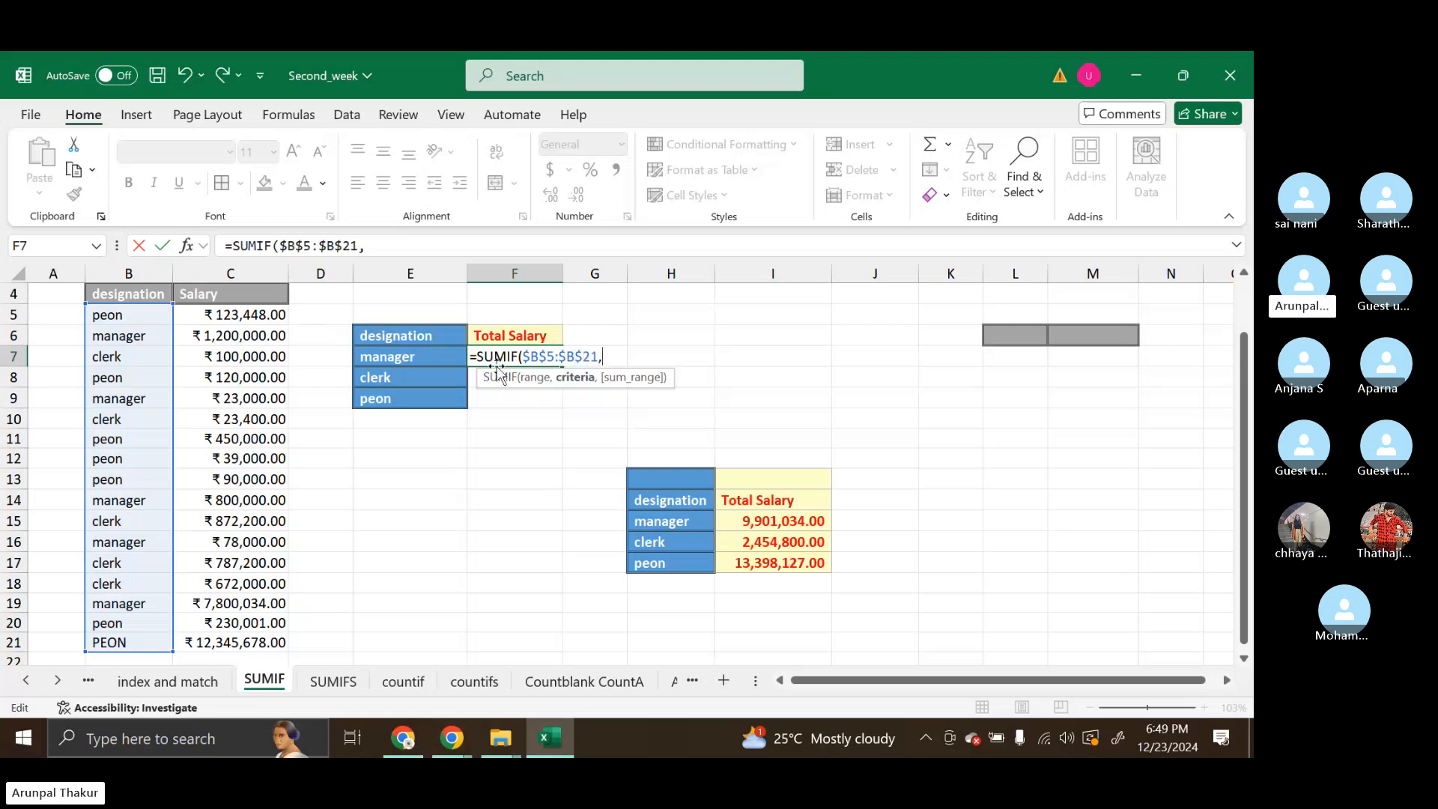
# Add the manager cell as the SUMIF criteria with only its column locked, $E7
pyautogui.click(431, 352)
pyautogui.click(611, 354)
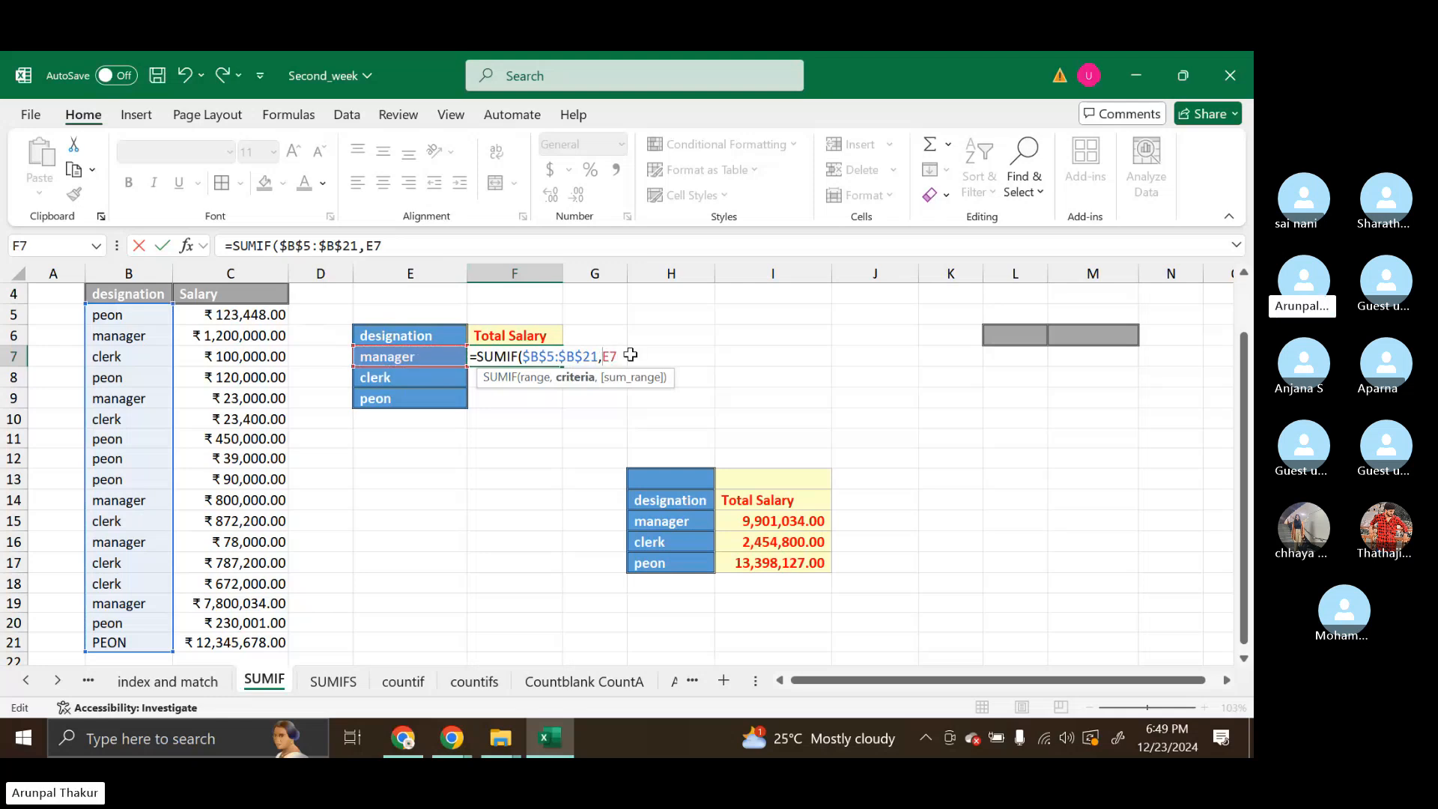
pyautogui.write('$E7')
pyautogui.write(',')
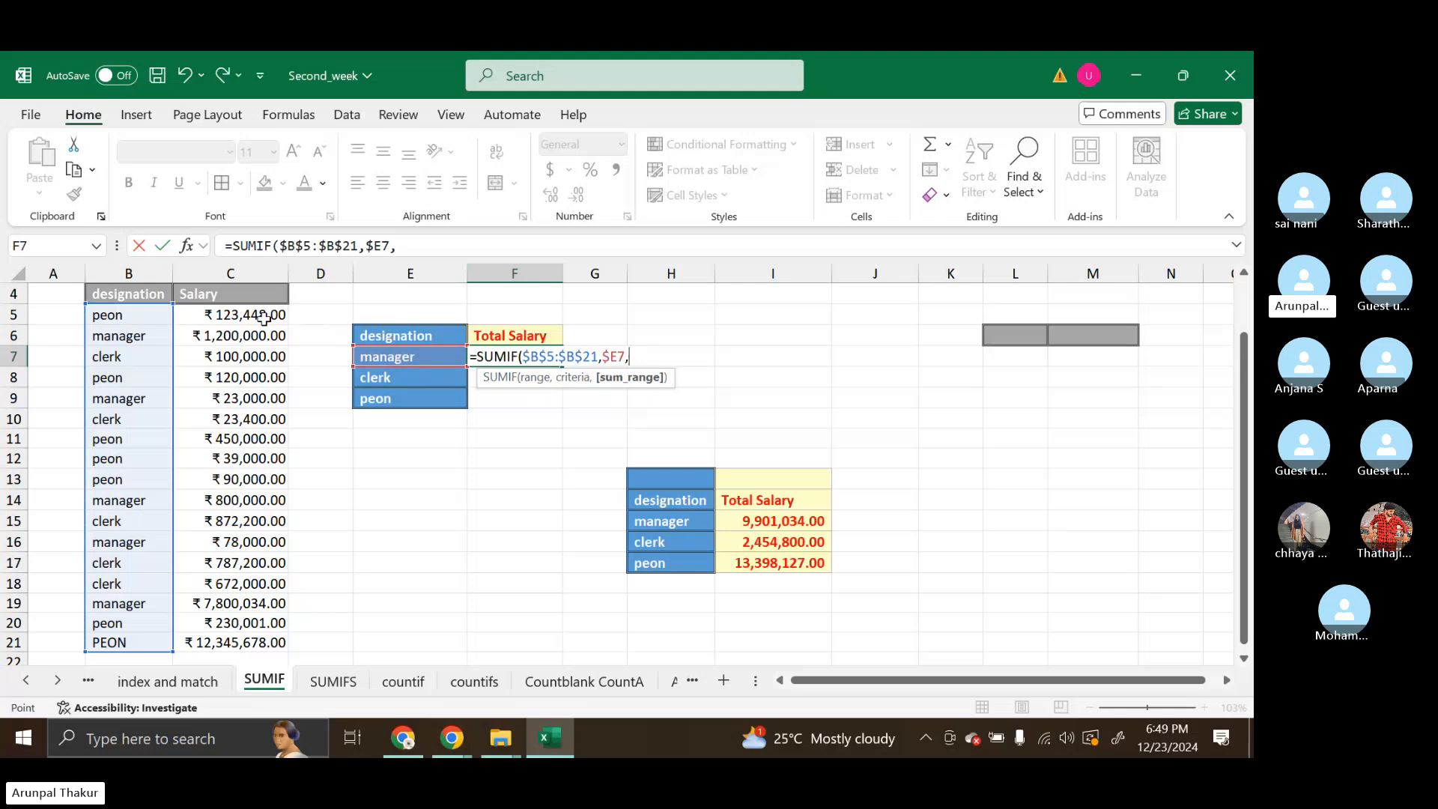
# Set the sum range to the absolute reference $C$5:$C$21 and complete the SUMIF formula in F7
pyautogui.moveTo(264, 318); pyautogui.dragTo(247, 646)
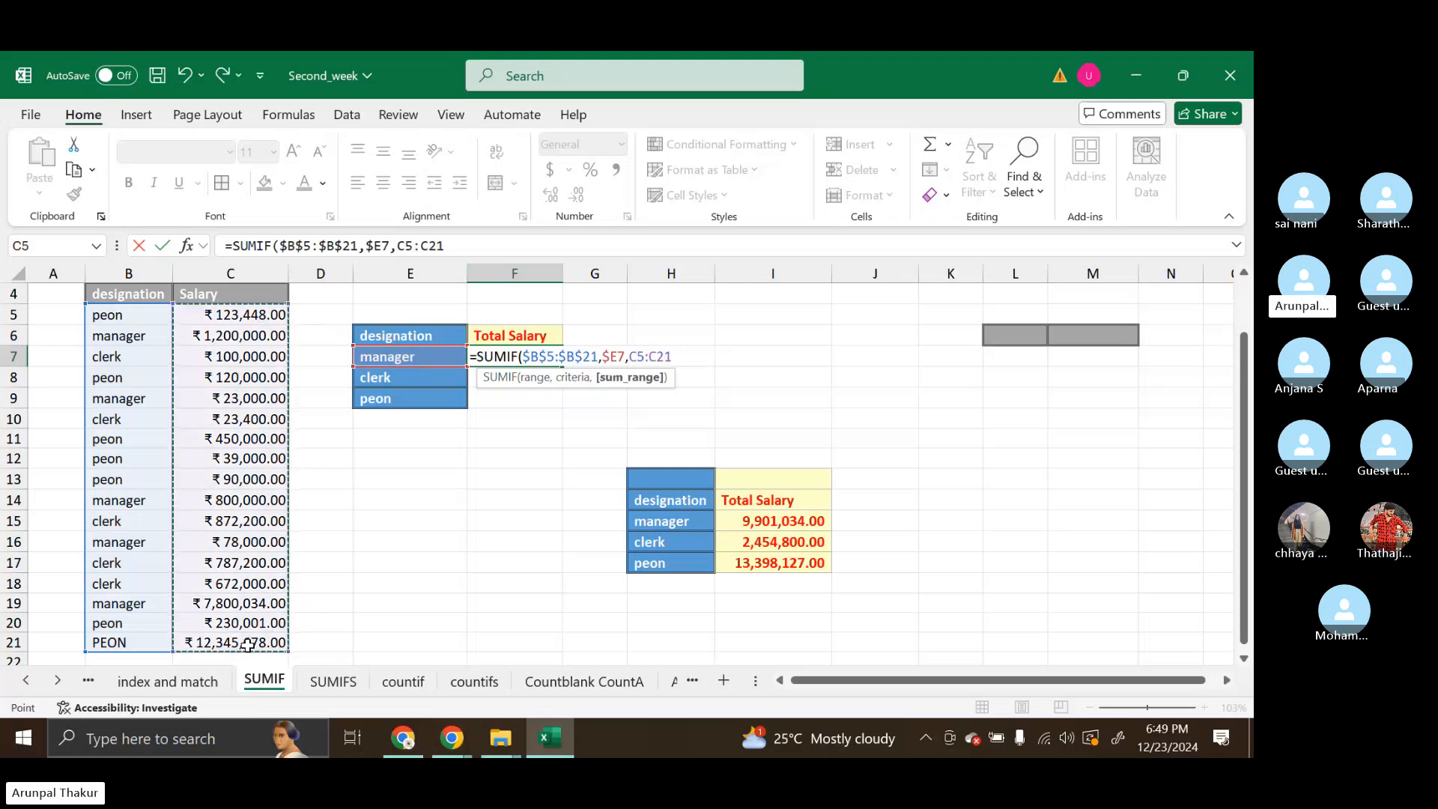
pyautogui.press('F4')
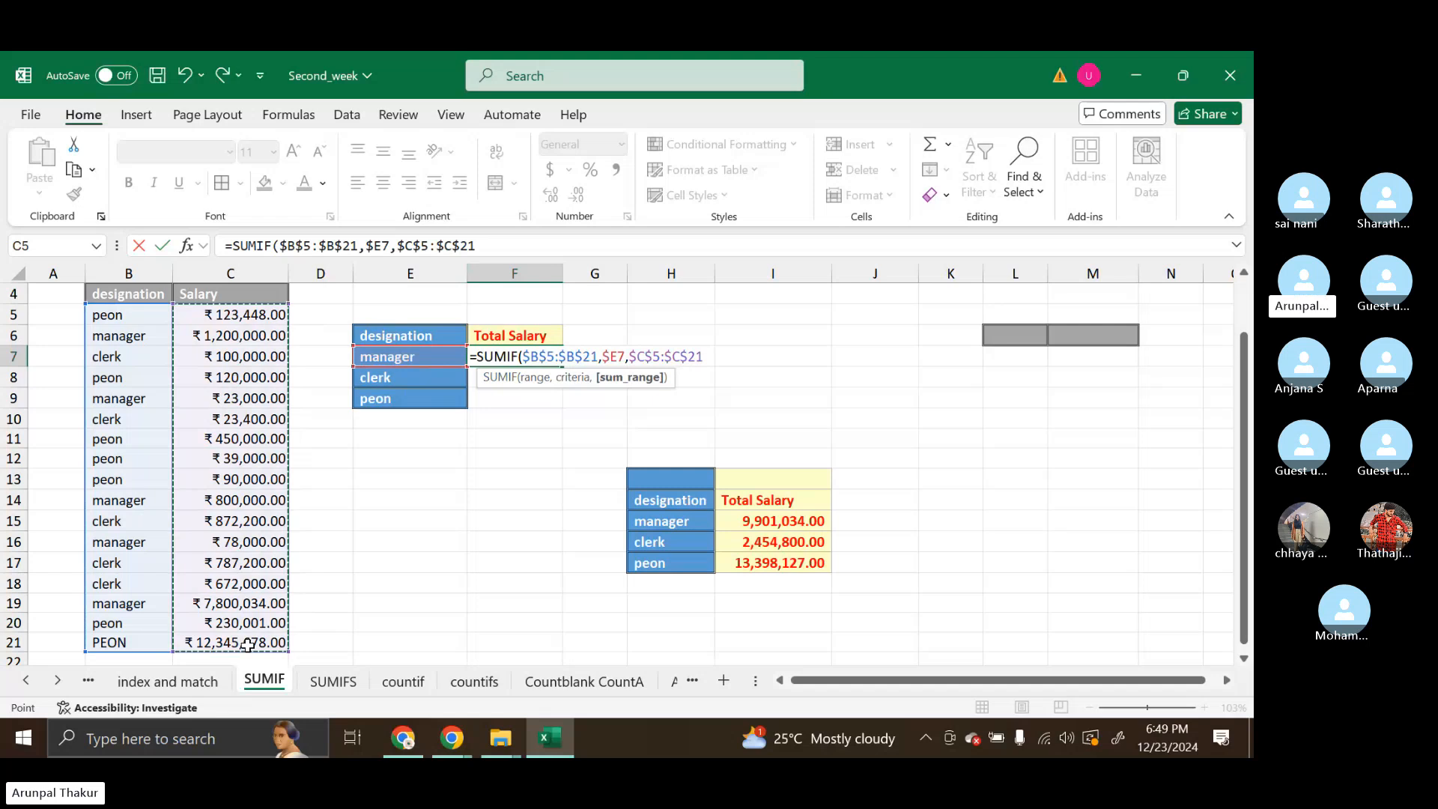
pyautogui.write(')')
pyautogui.press('Return')
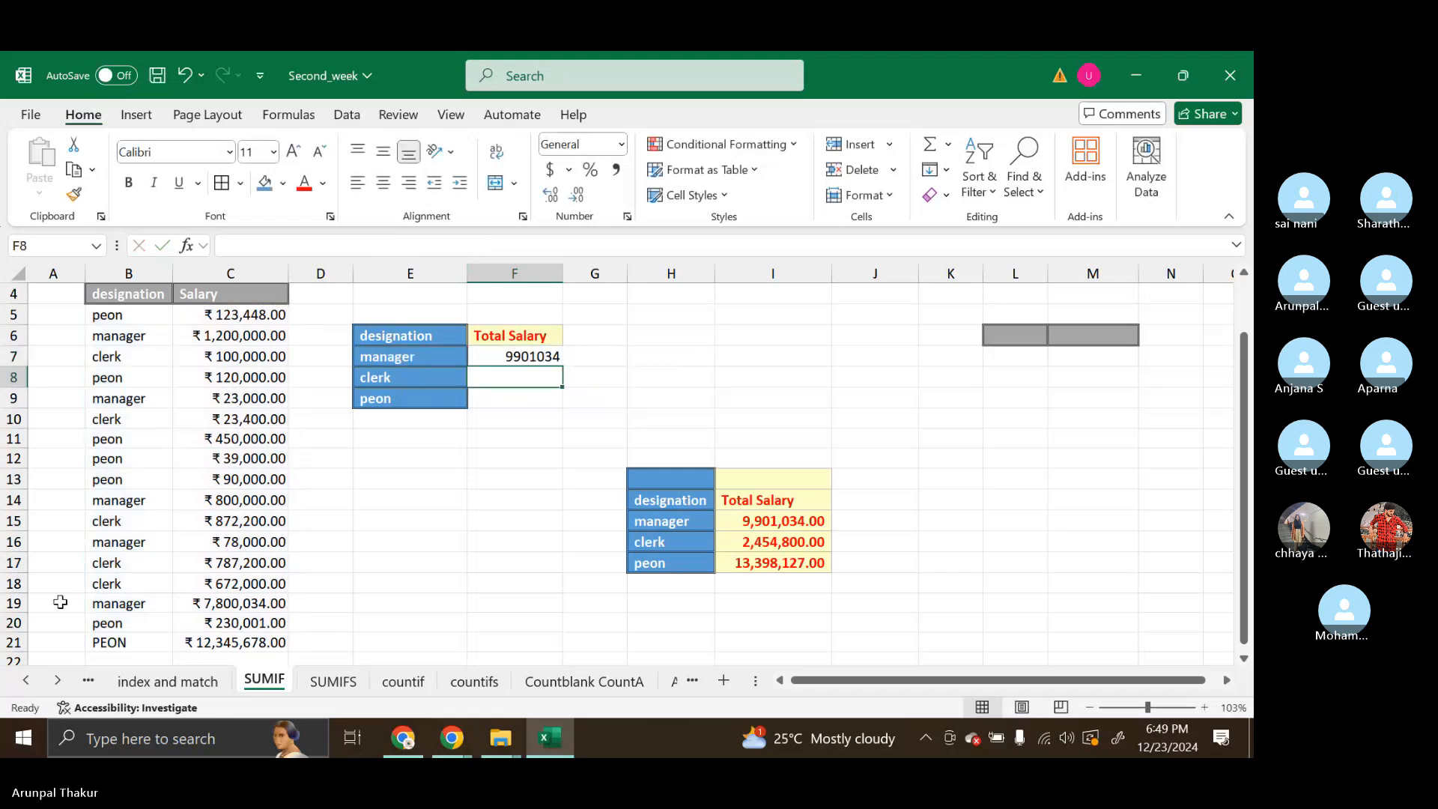
# Fill the SUMIF formula from F7 down to F9 and compare the sum of the totals with that of C5:C21
pyautogui.click(504, 358)
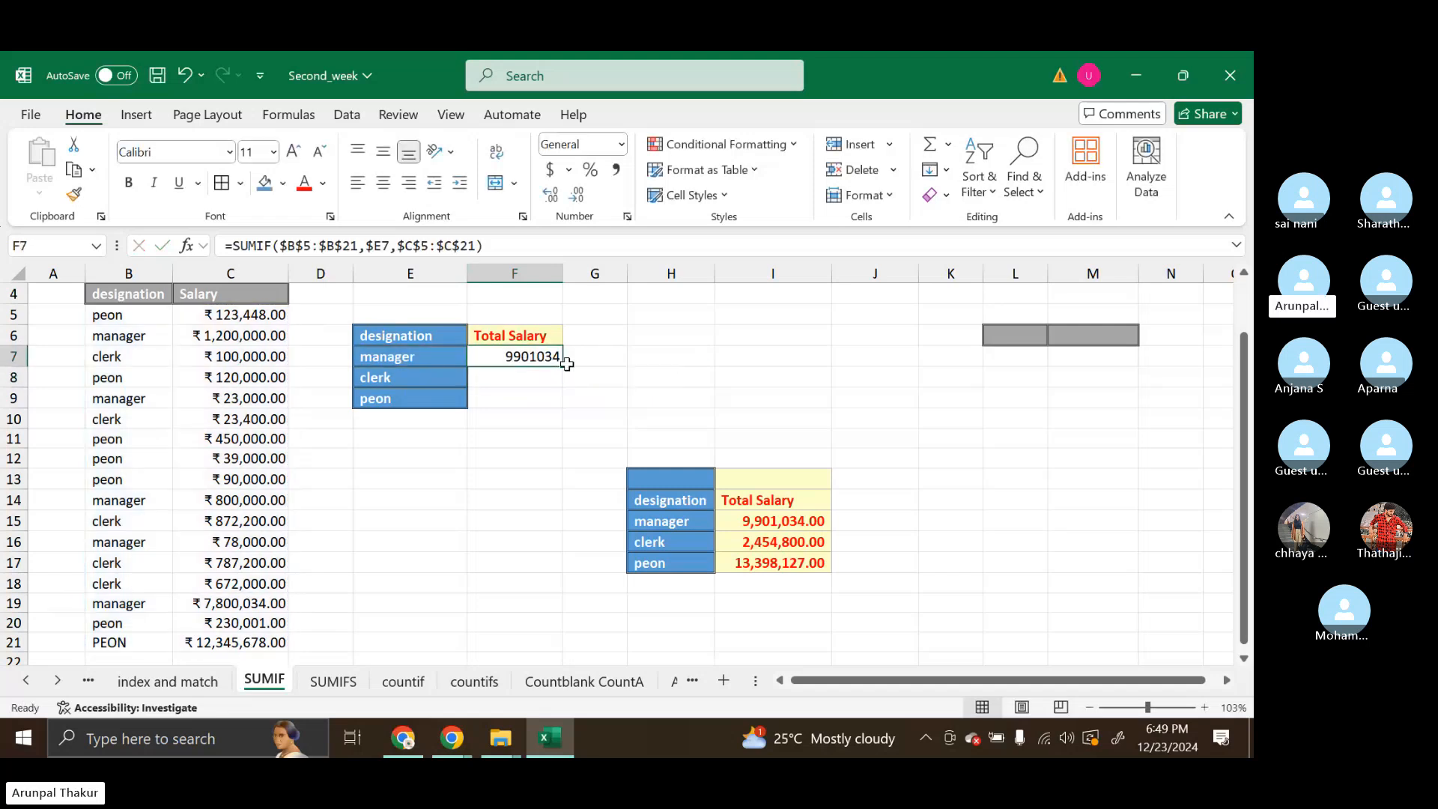
pyautogui.moveTo(567, 364); pyautogui.dragTo(570, 402)
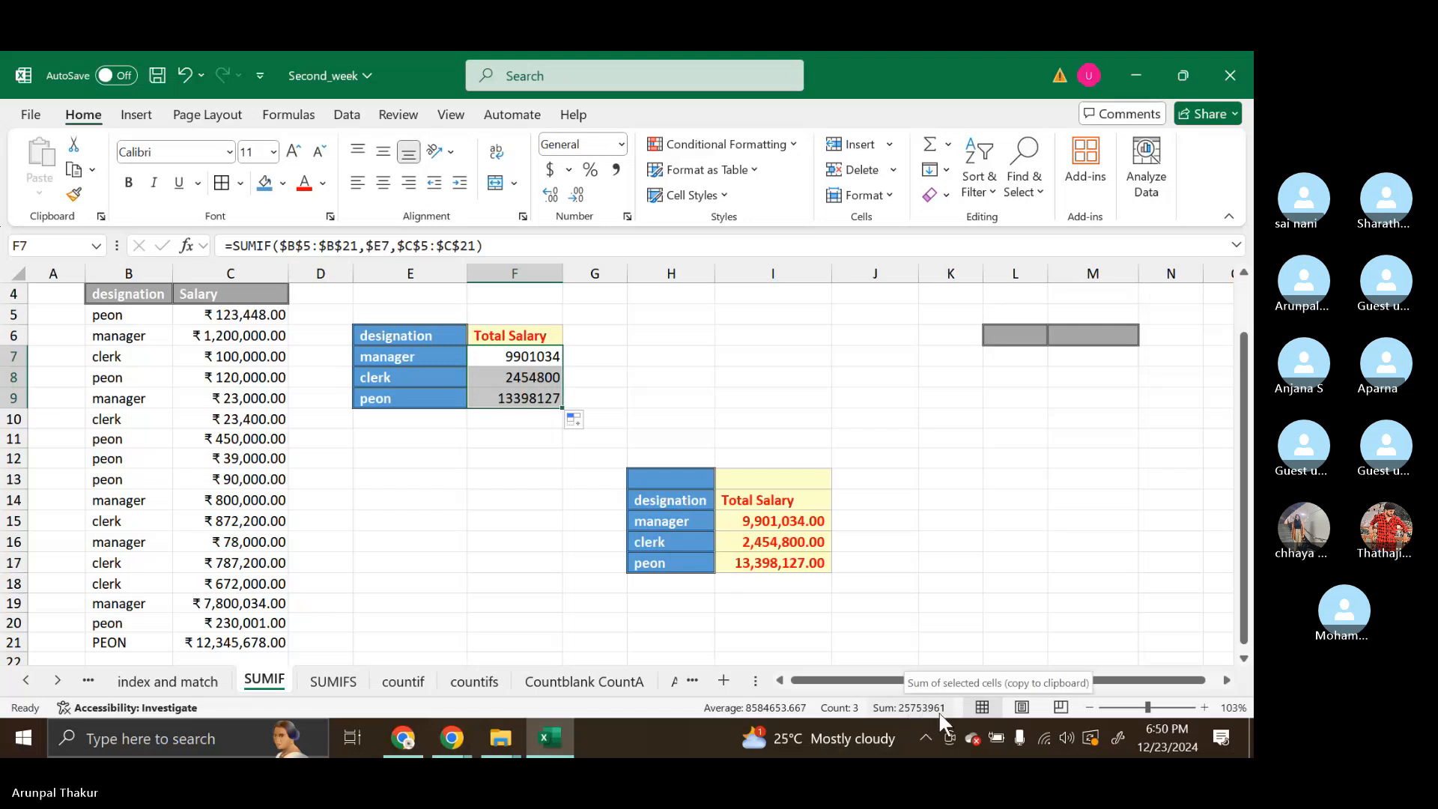
pyautogui.moveTo(230, 315); pyautogui.dragTo(230, 643)
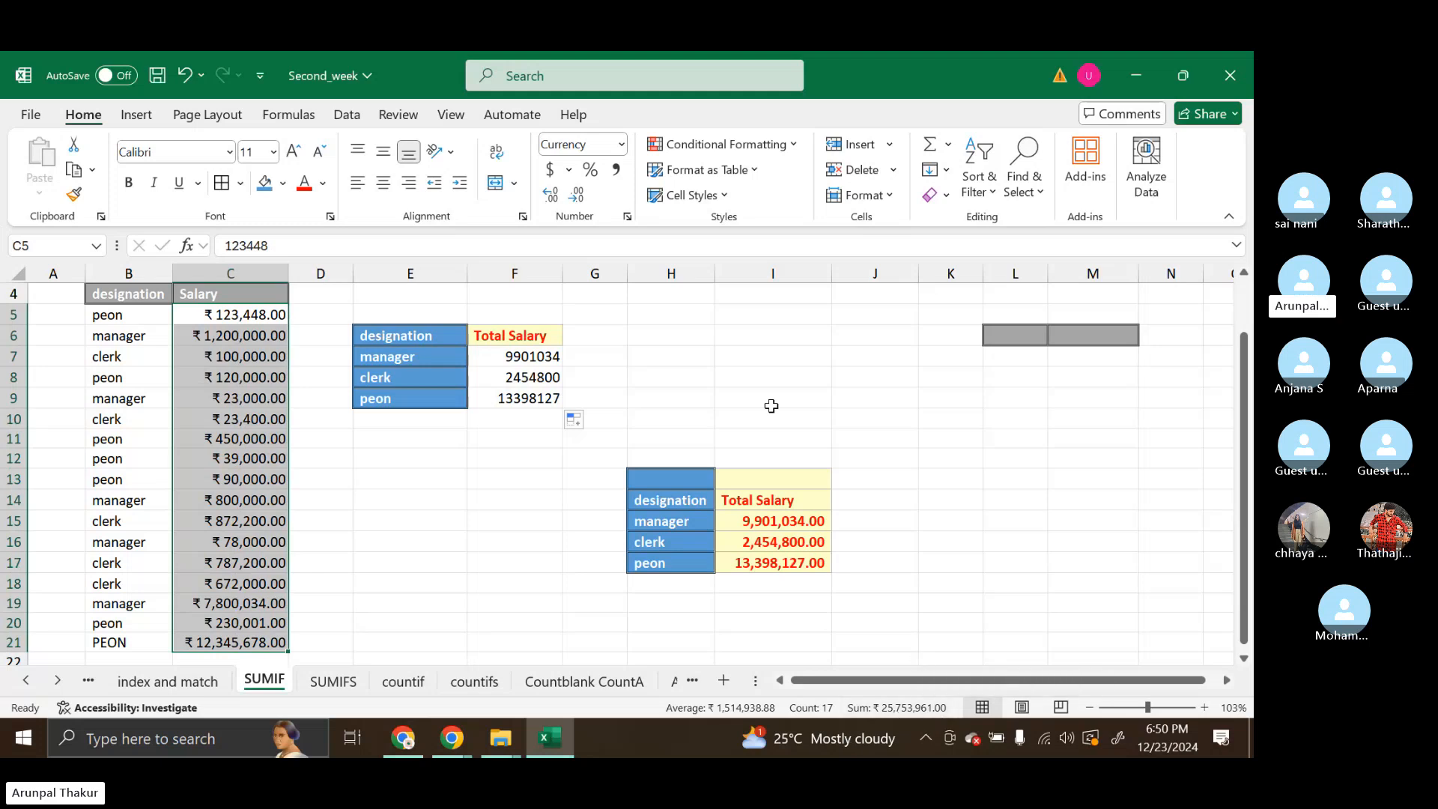
pyautogui.click(772, 377)
# Examine the absolute and mixed references in the manager's SUMIF formula in F7 without changing it
pyautogui.doubleClick(538, 358)
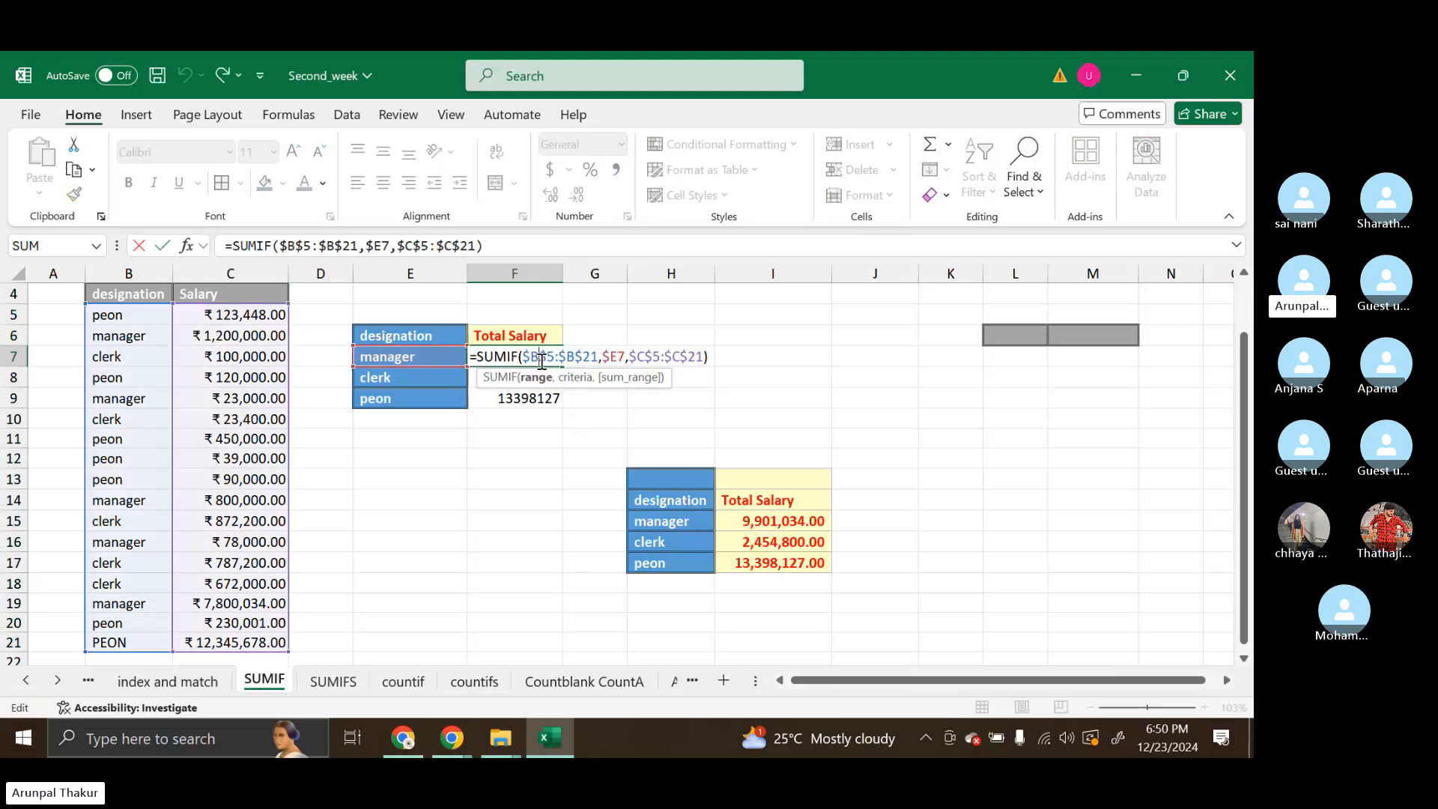
pyautogui.click(708, 358)
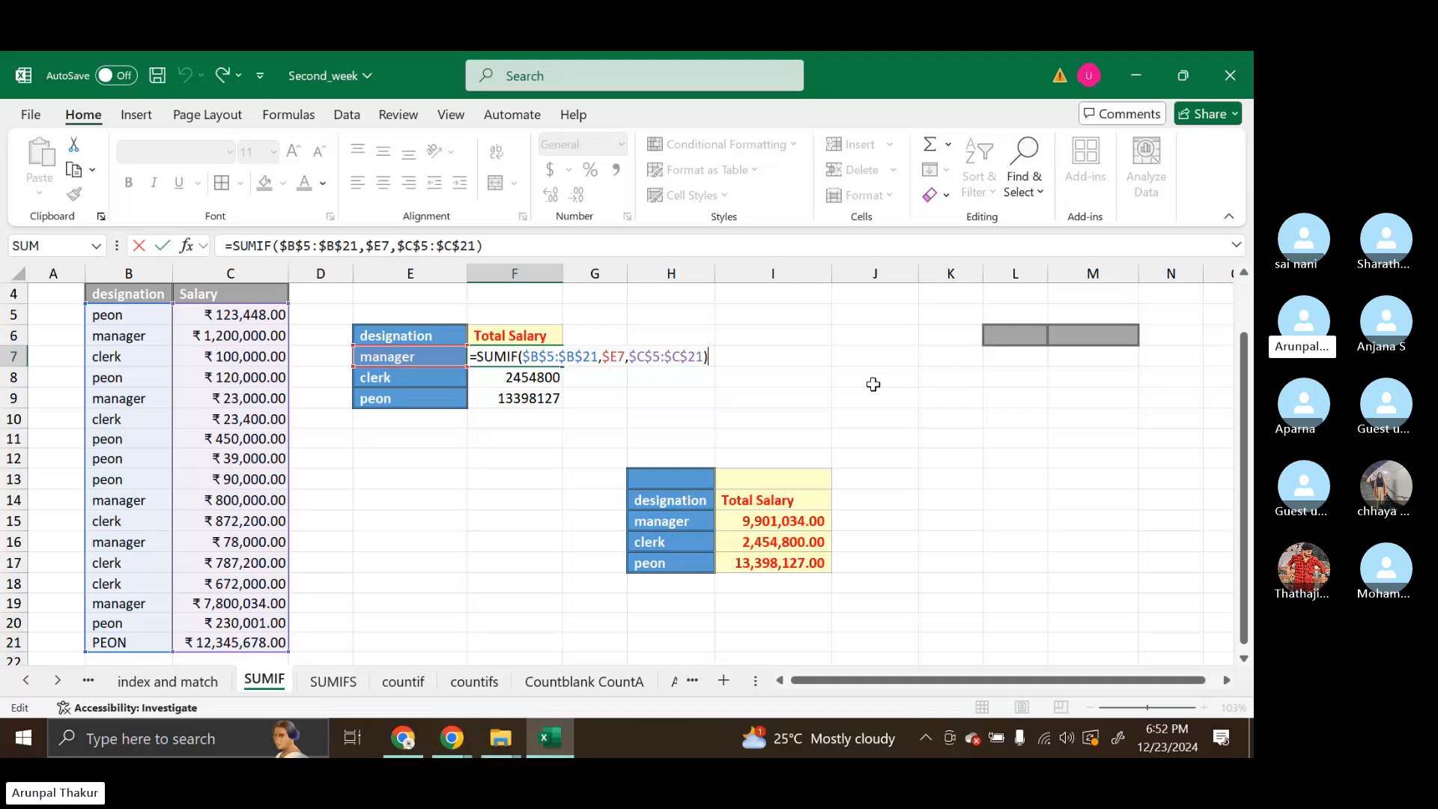
pyautogui.click(744, 398)
pyautogui.click(528, 356)
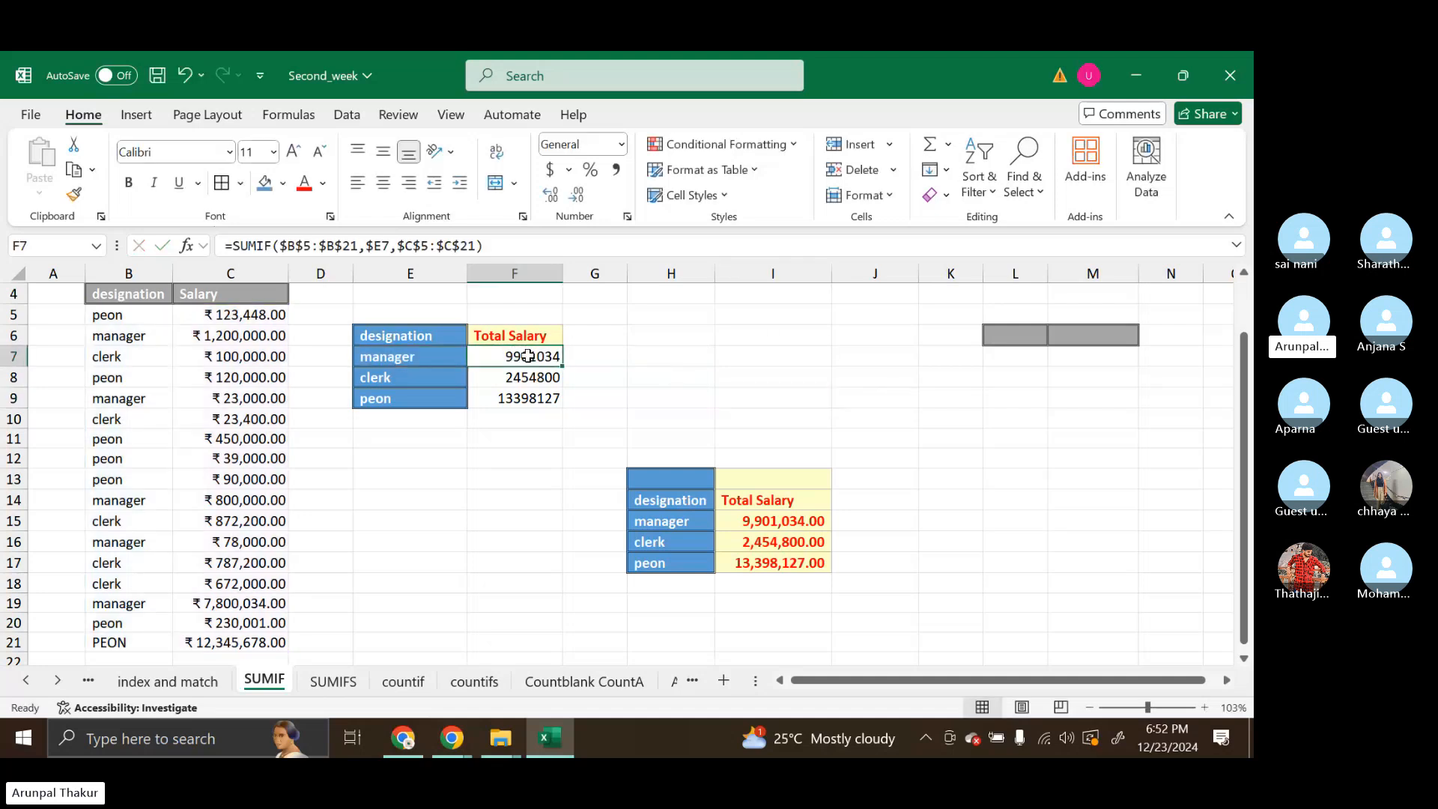
# Examine the SUMIF formula in F7 and the manager criteria cell E7 it refers to, without changing either
pyautogui.doubleClick(529, 357)
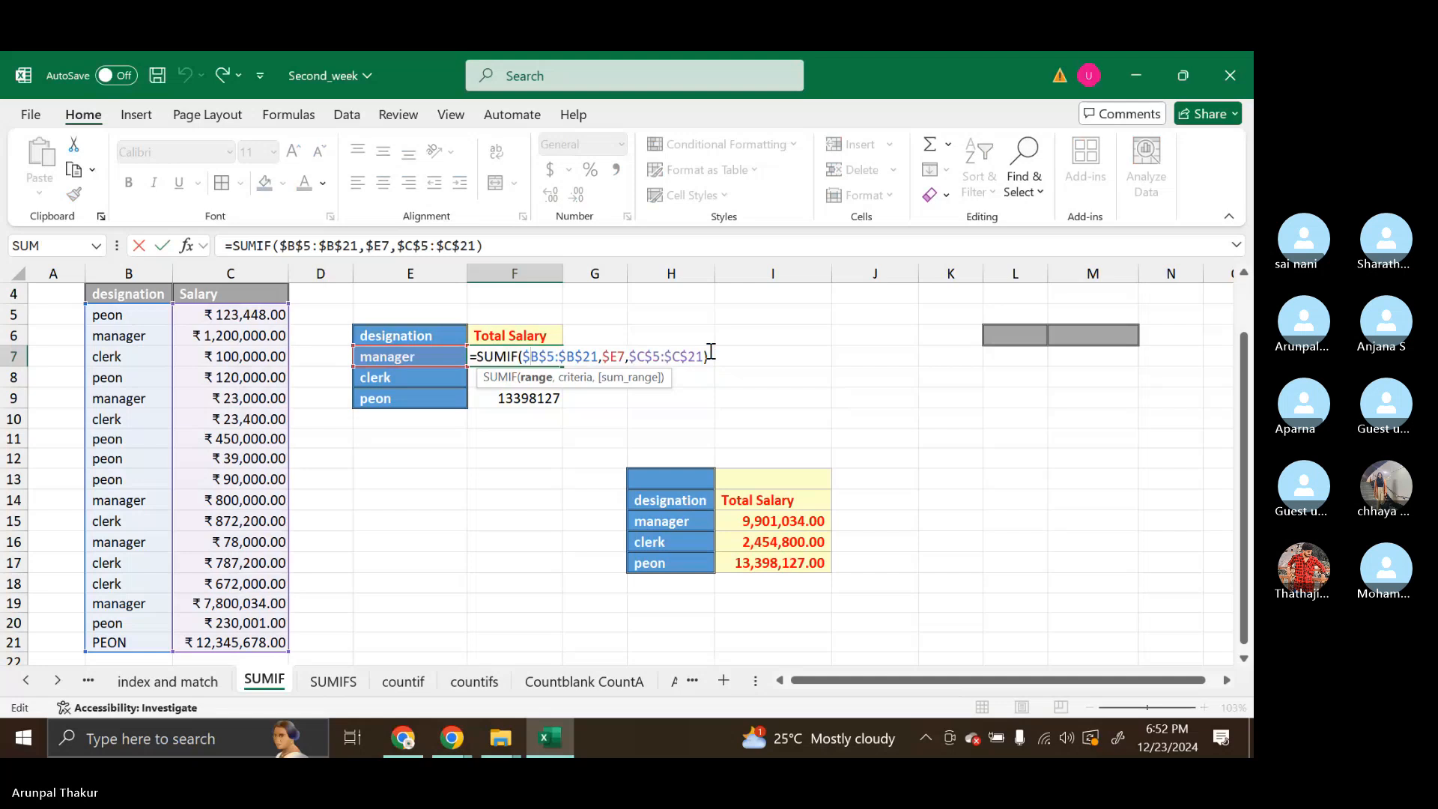
pyautogui.click(710, 354)
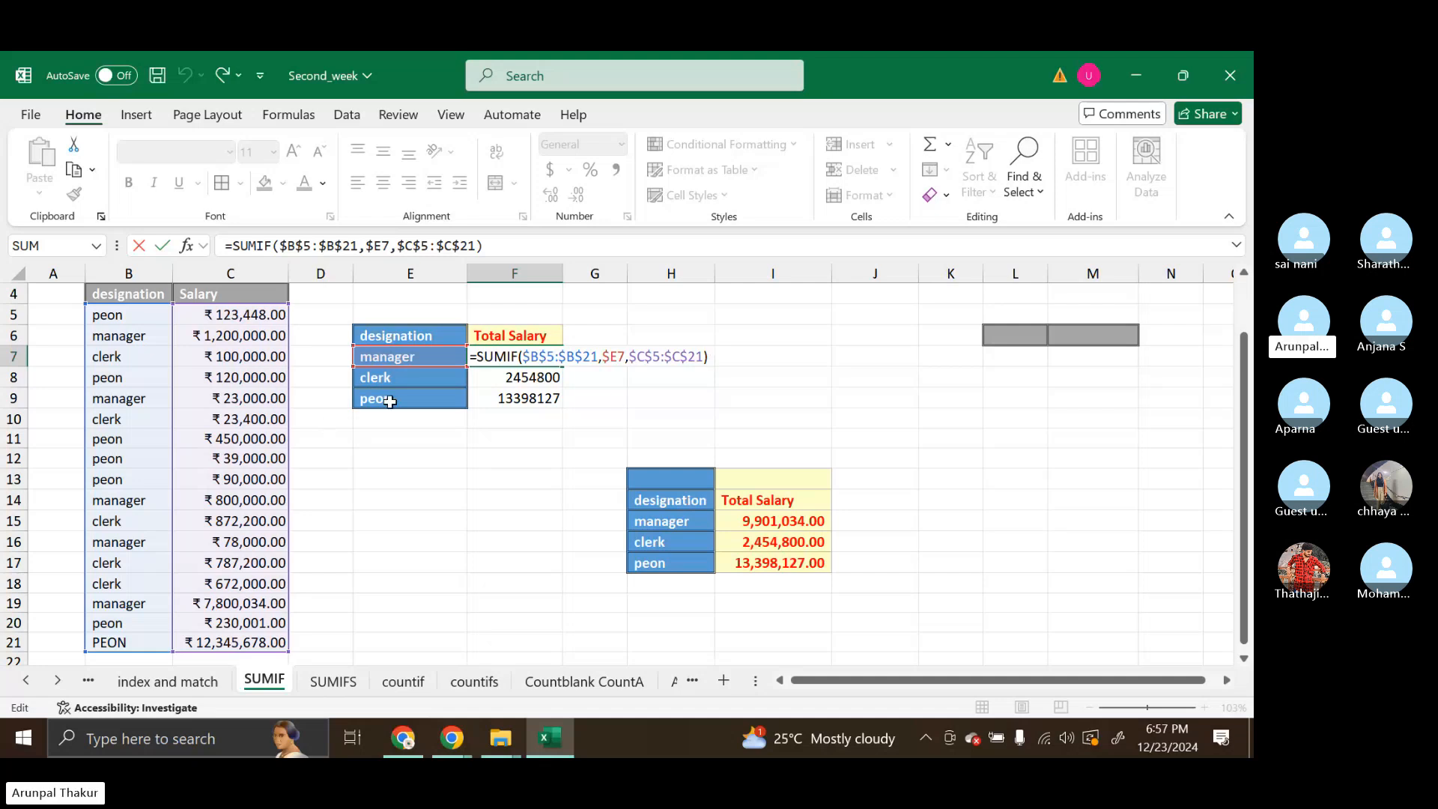
pyautogui.click(364, 383)
pyautogui.click(356, 361)
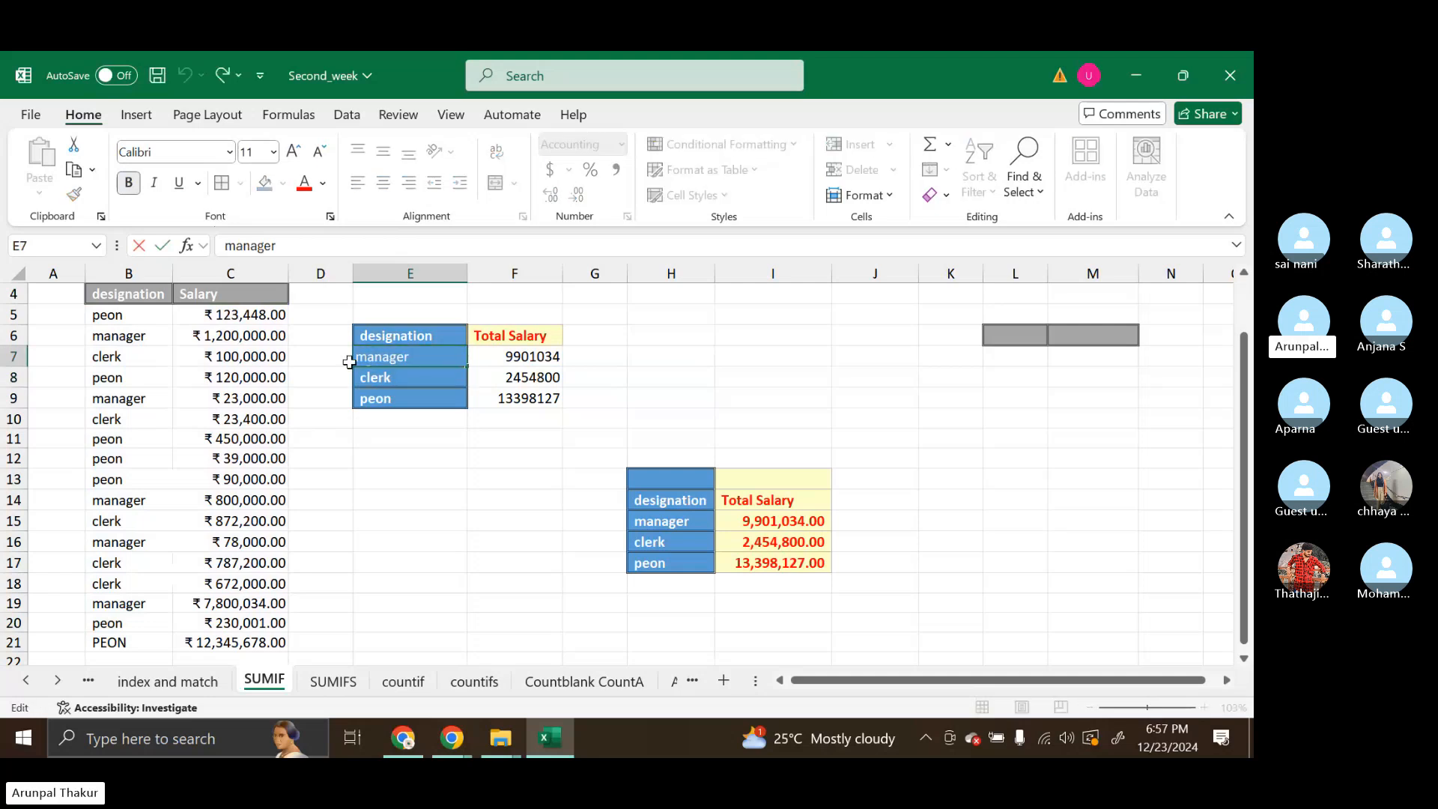
pyautogui.click(371, 454)
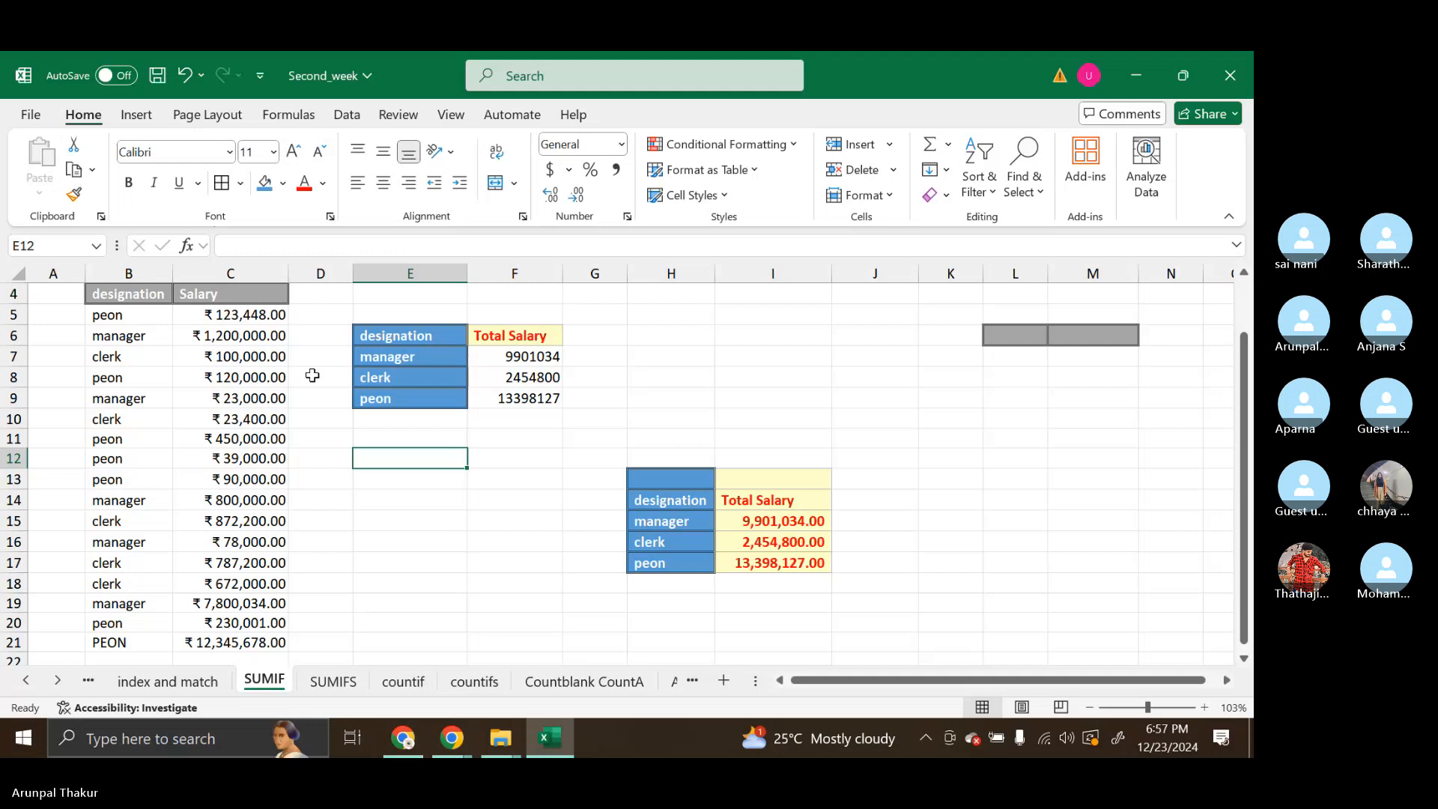
pyautogui.click(376, 377)
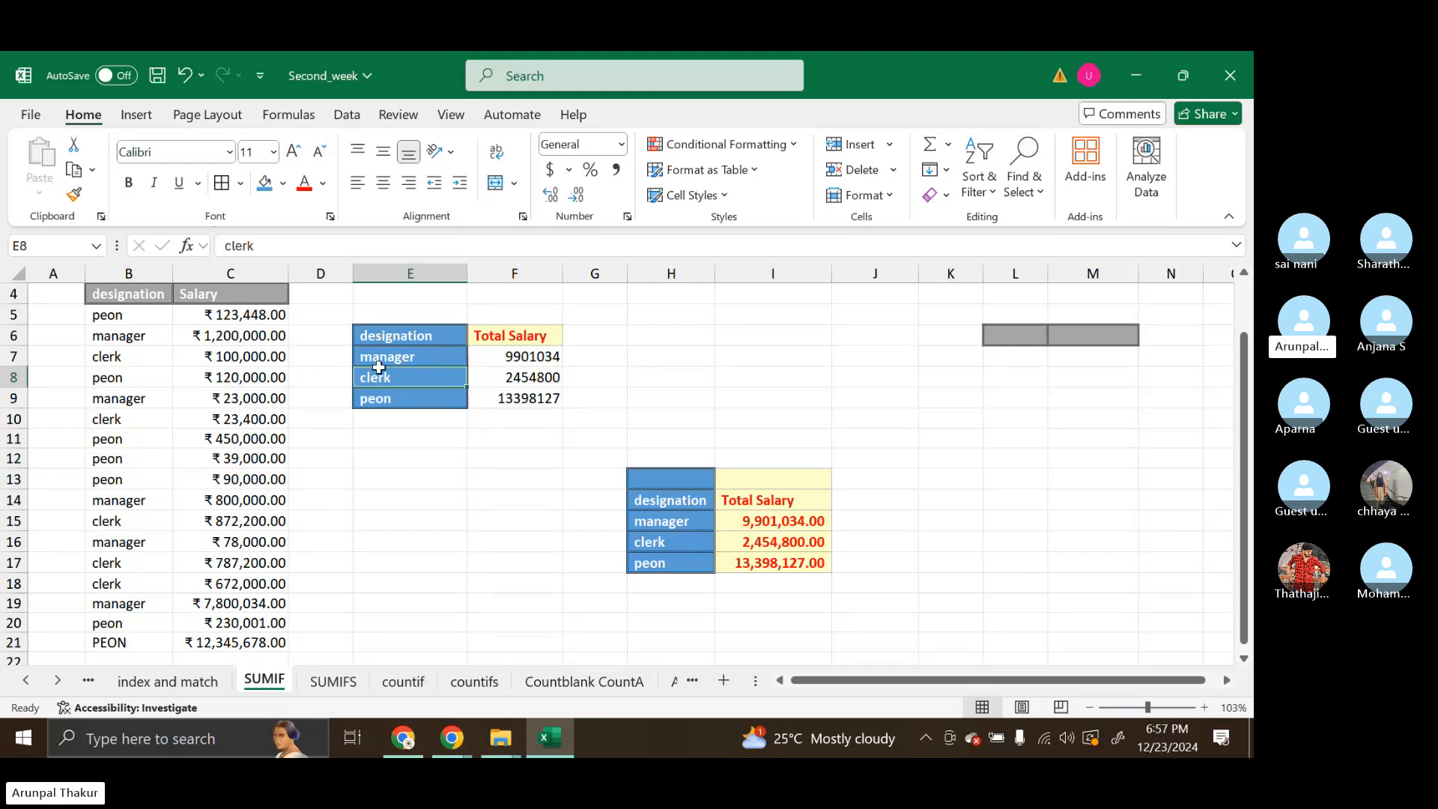
pyautogui.doubleClick(376, 362)
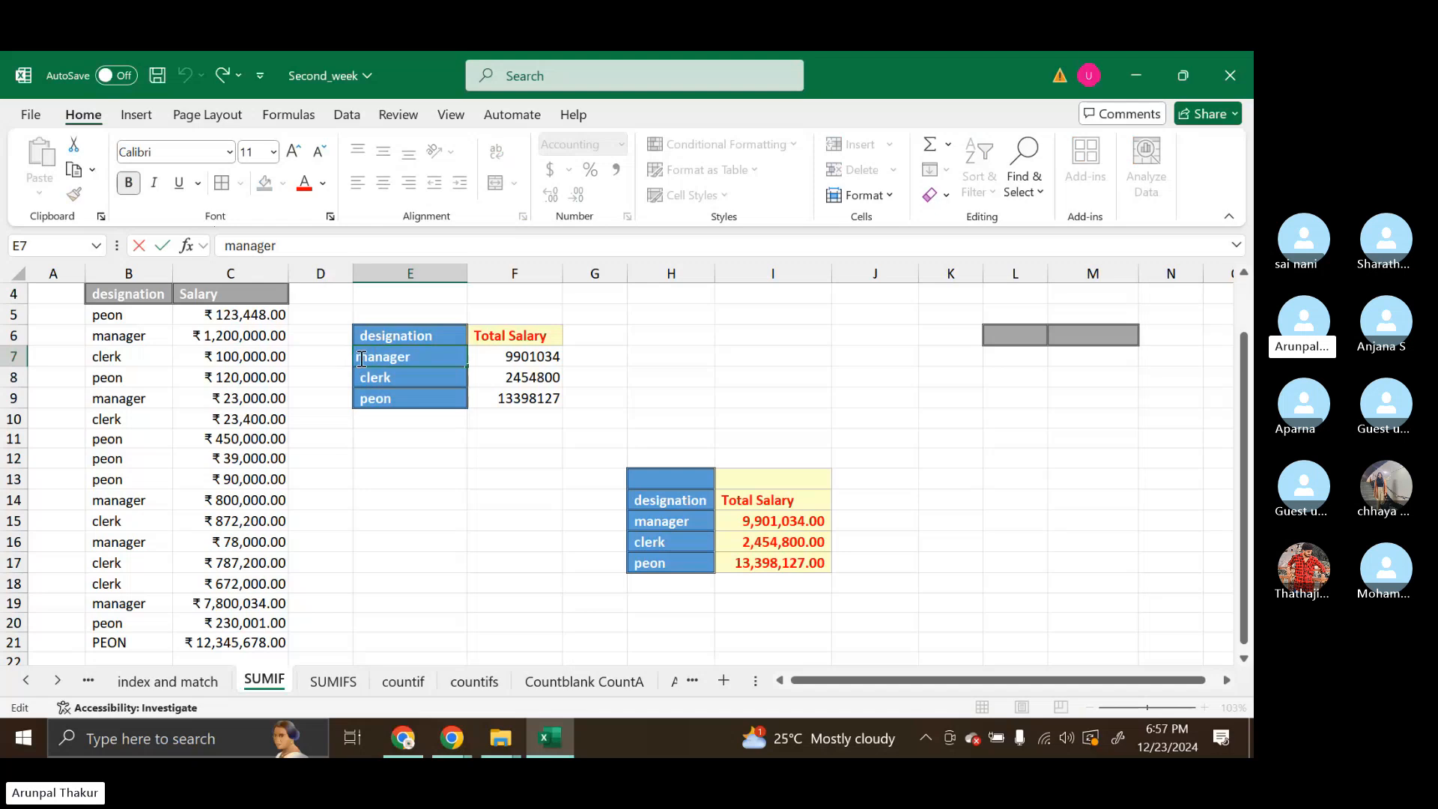
pyautogui.click(396, 444)
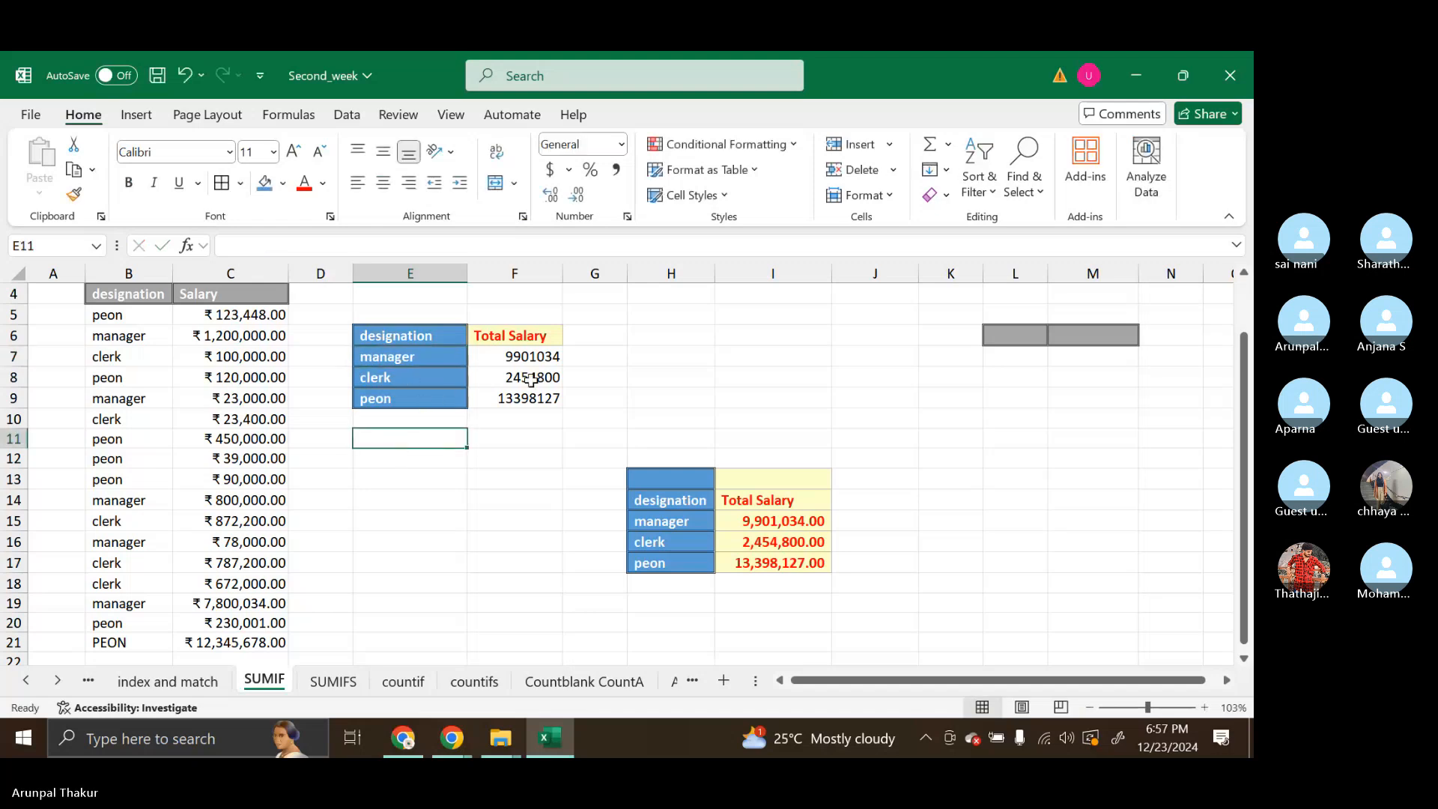
pyautogui.click(528, 353)
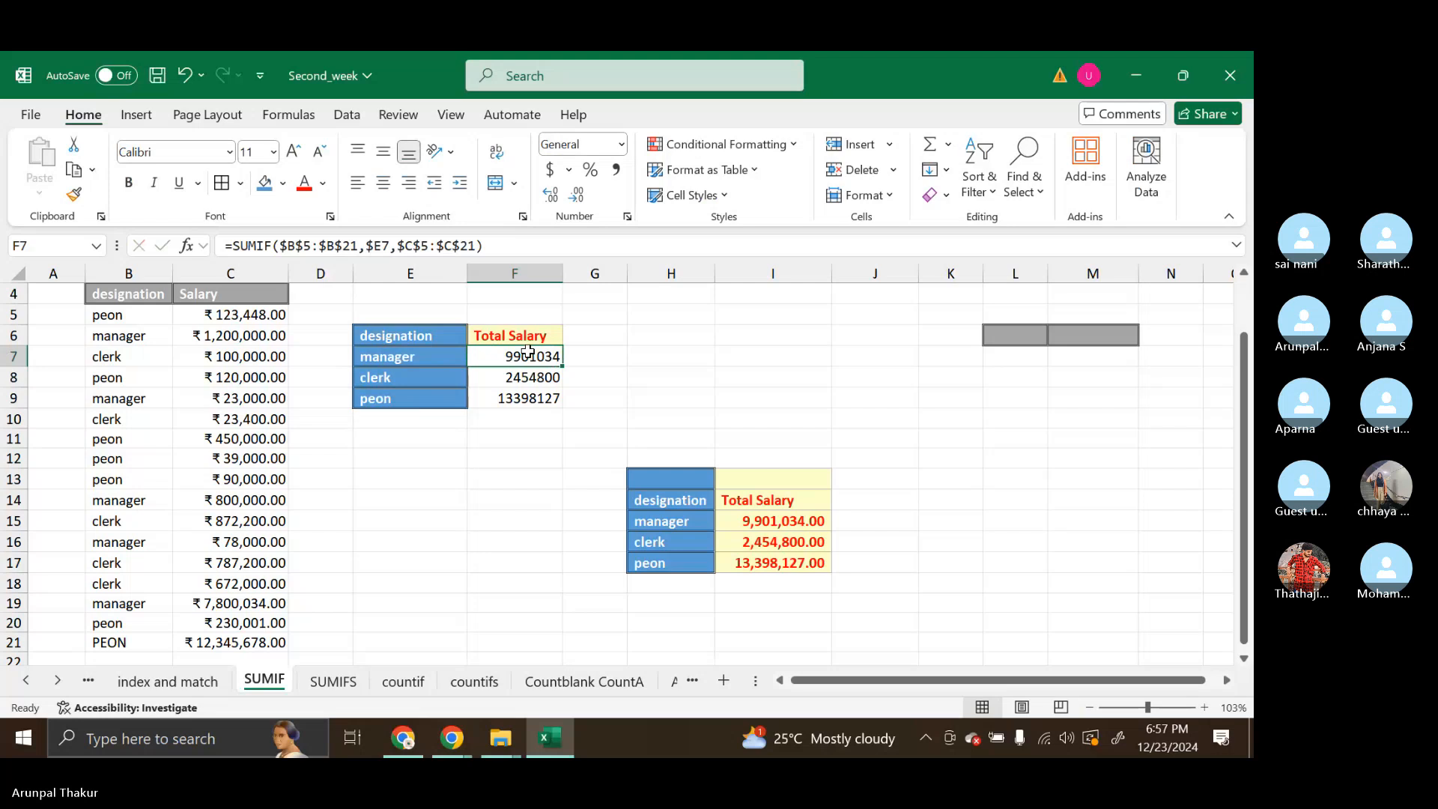
# Copy the transaction table C4:E16 from the SUMIFS sheet and send it in the Skype call chat
pyautogui.click(326, 685)
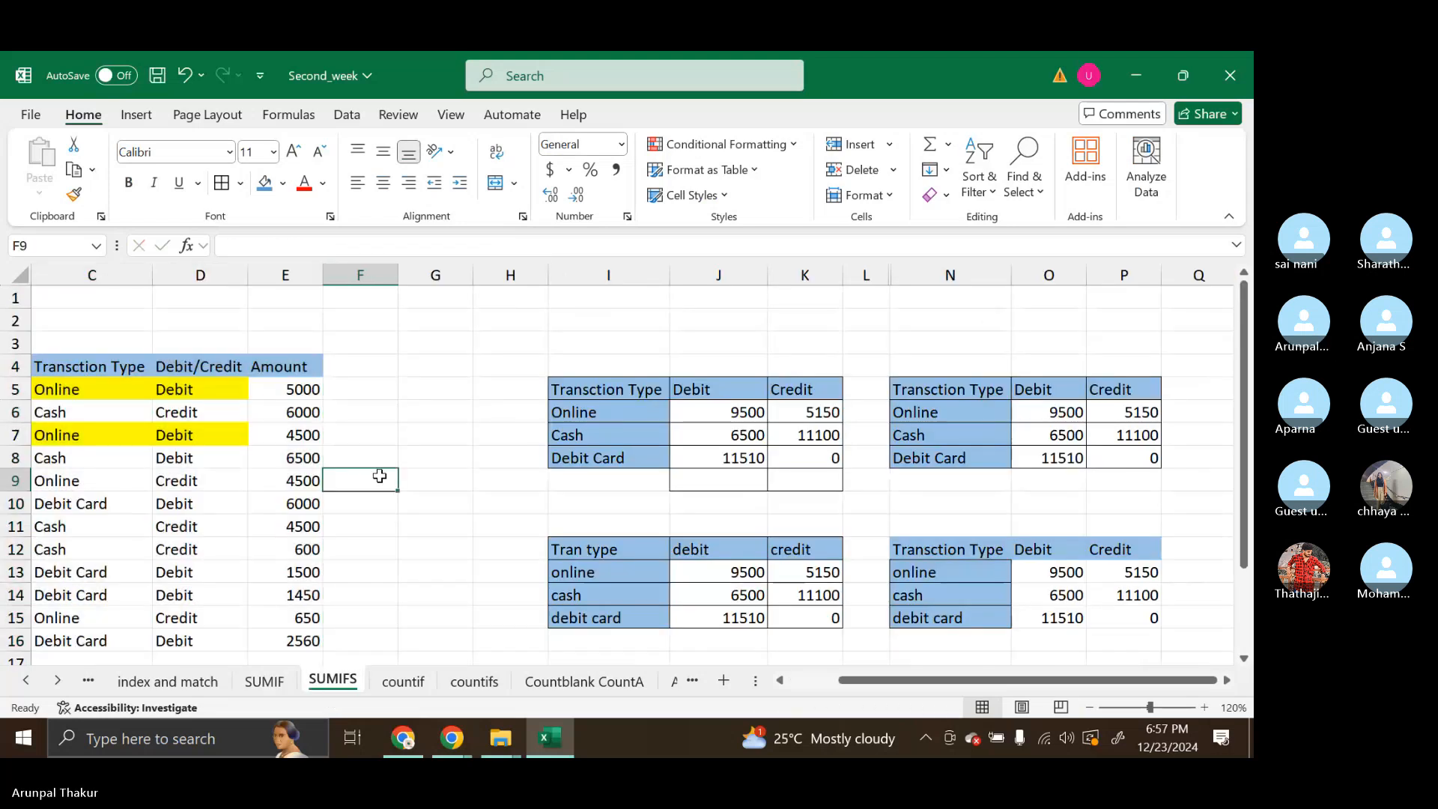
pyautogui.hscroll(-1, 380, 476)
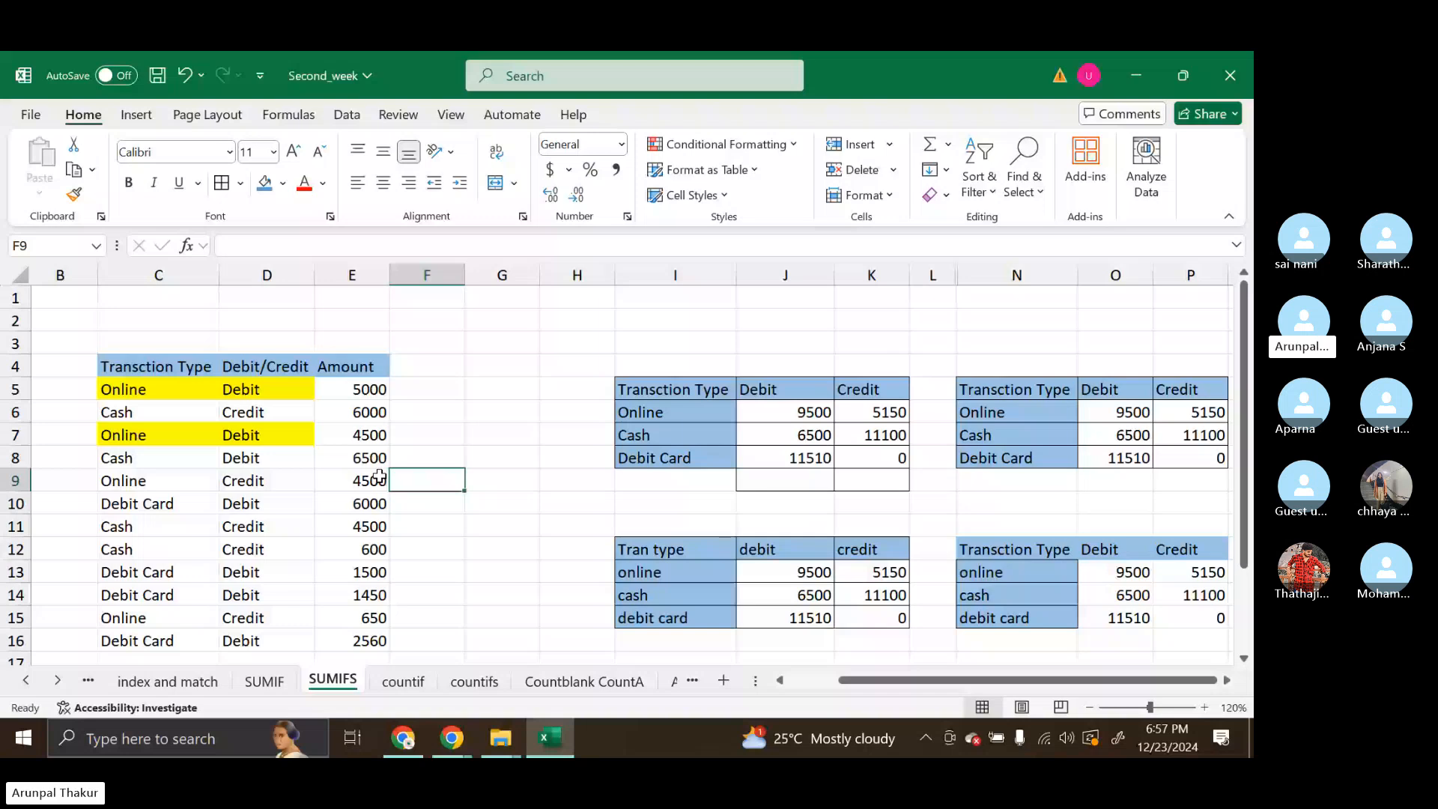
pyautogui.moveTo(162, 367); pyautogui.dragTo(371, 644)
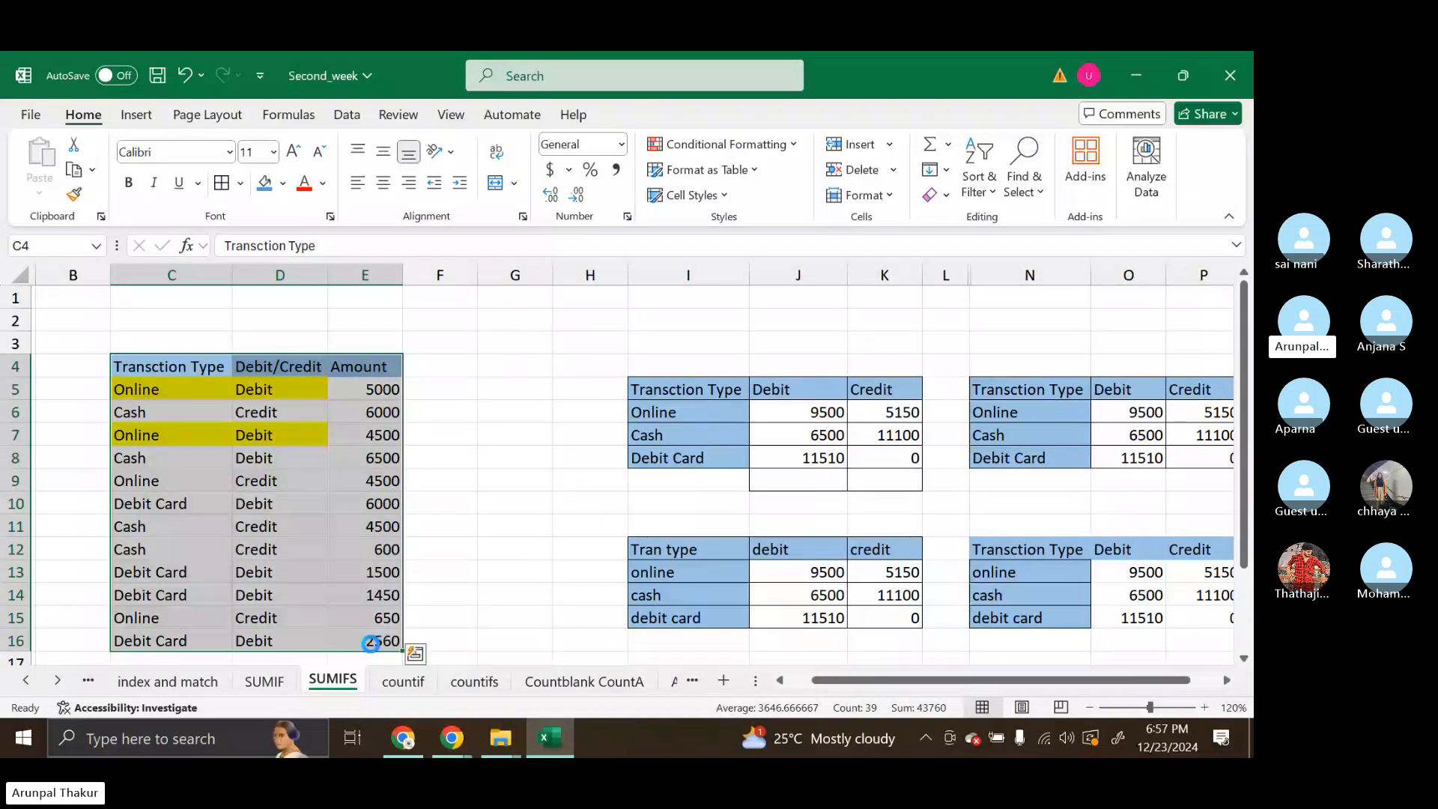
pyautogui.hotkey('ctrl', 'c')
pyautogui.moveTo(418, 731)
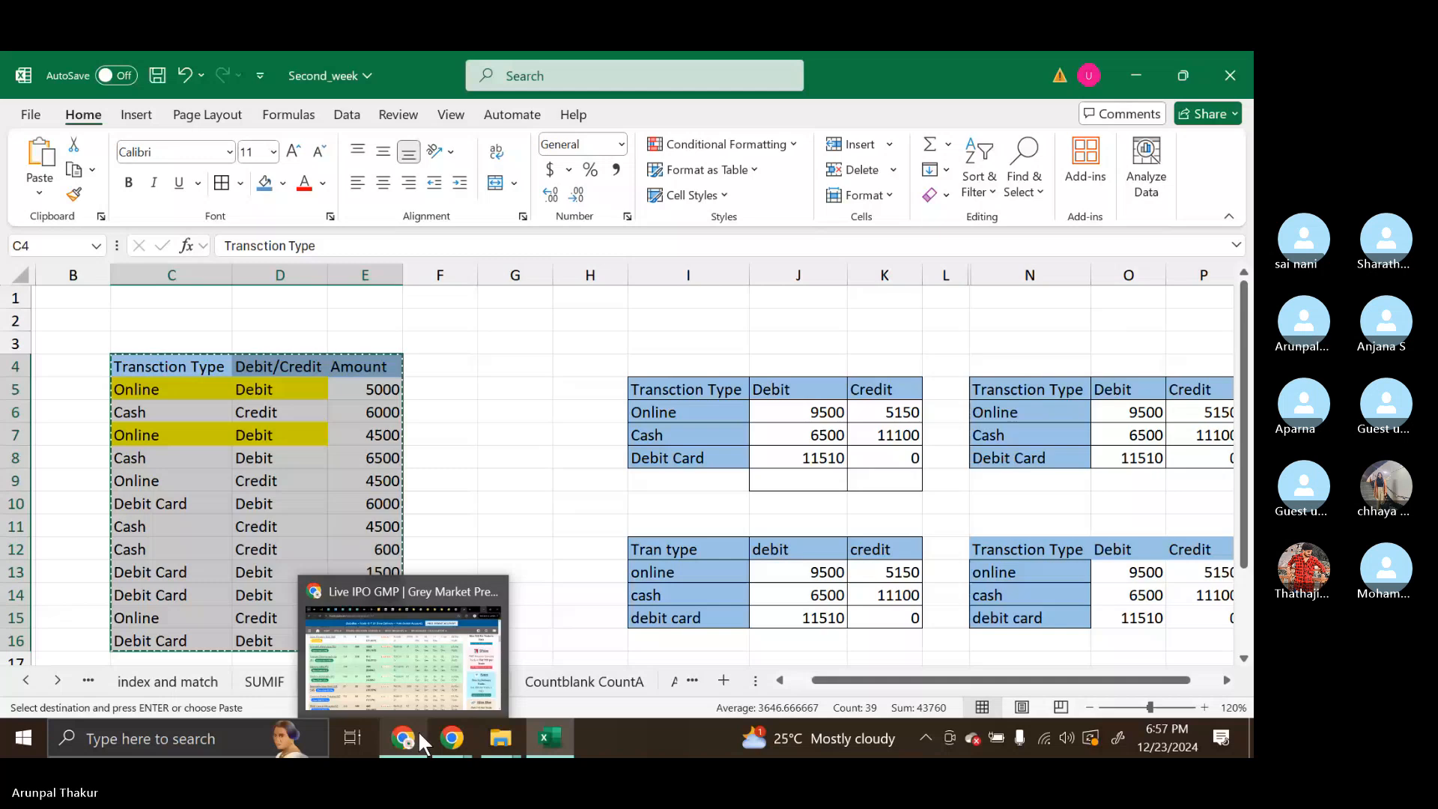
pyautogui.click(390, 667)
pyautogui.press('Return')
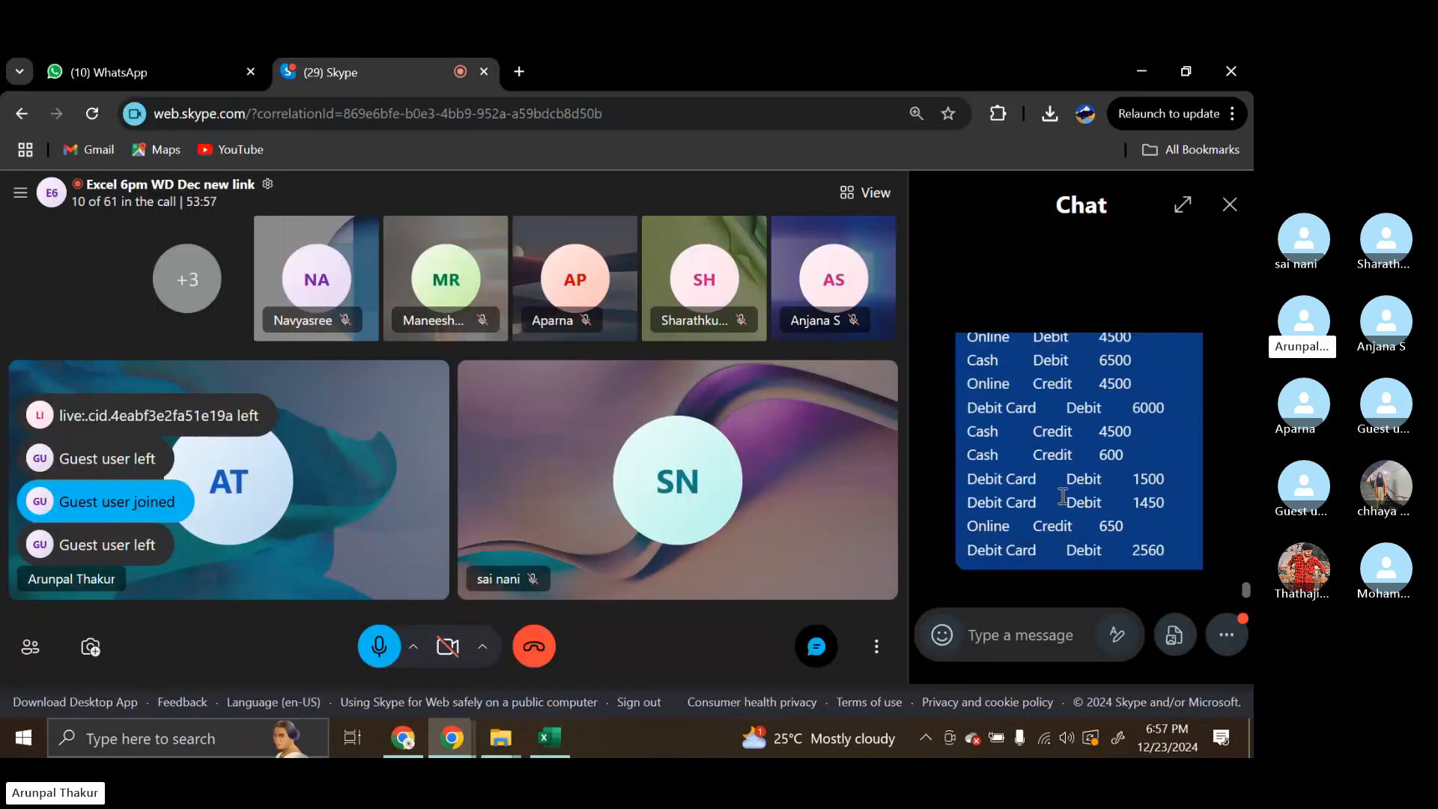
pyautogui.scroll(1, 1063, 496)
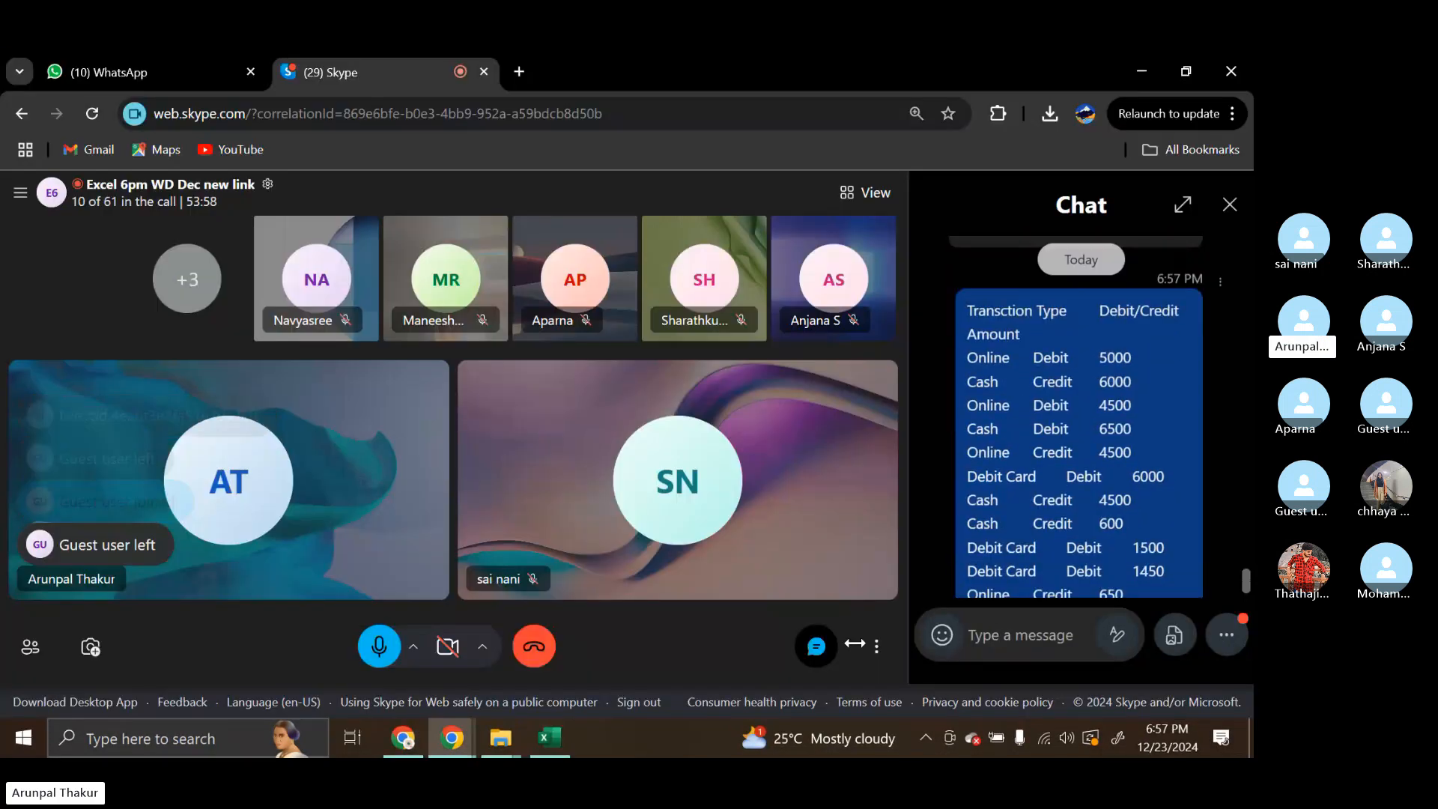
# Switch back to the Excel workbook and return from the SUMIFS sheet to the designation and salary data on the SUMIF sheet
pyautogui.click(549, 738)
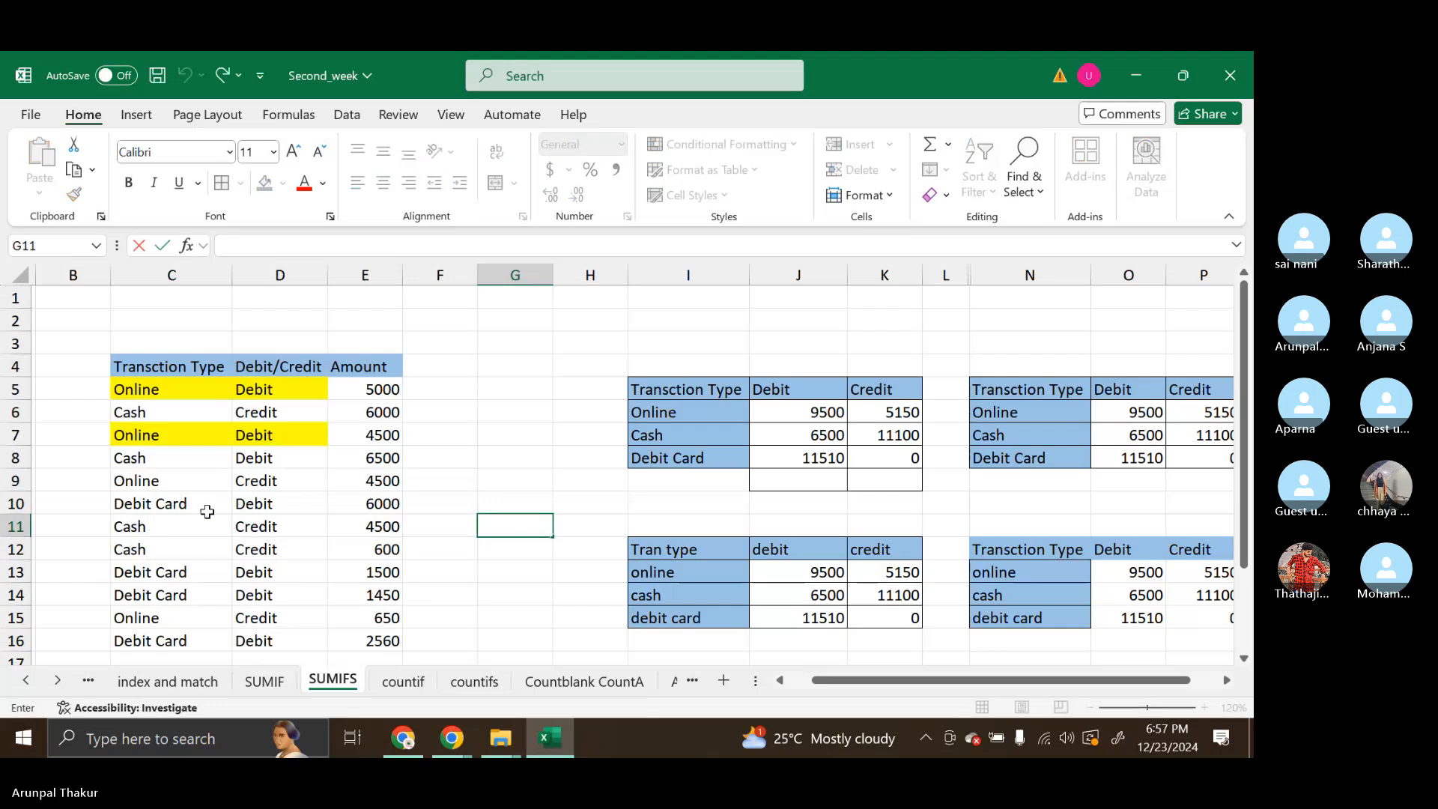
pyautogui.scroll(-1, 212, 484)
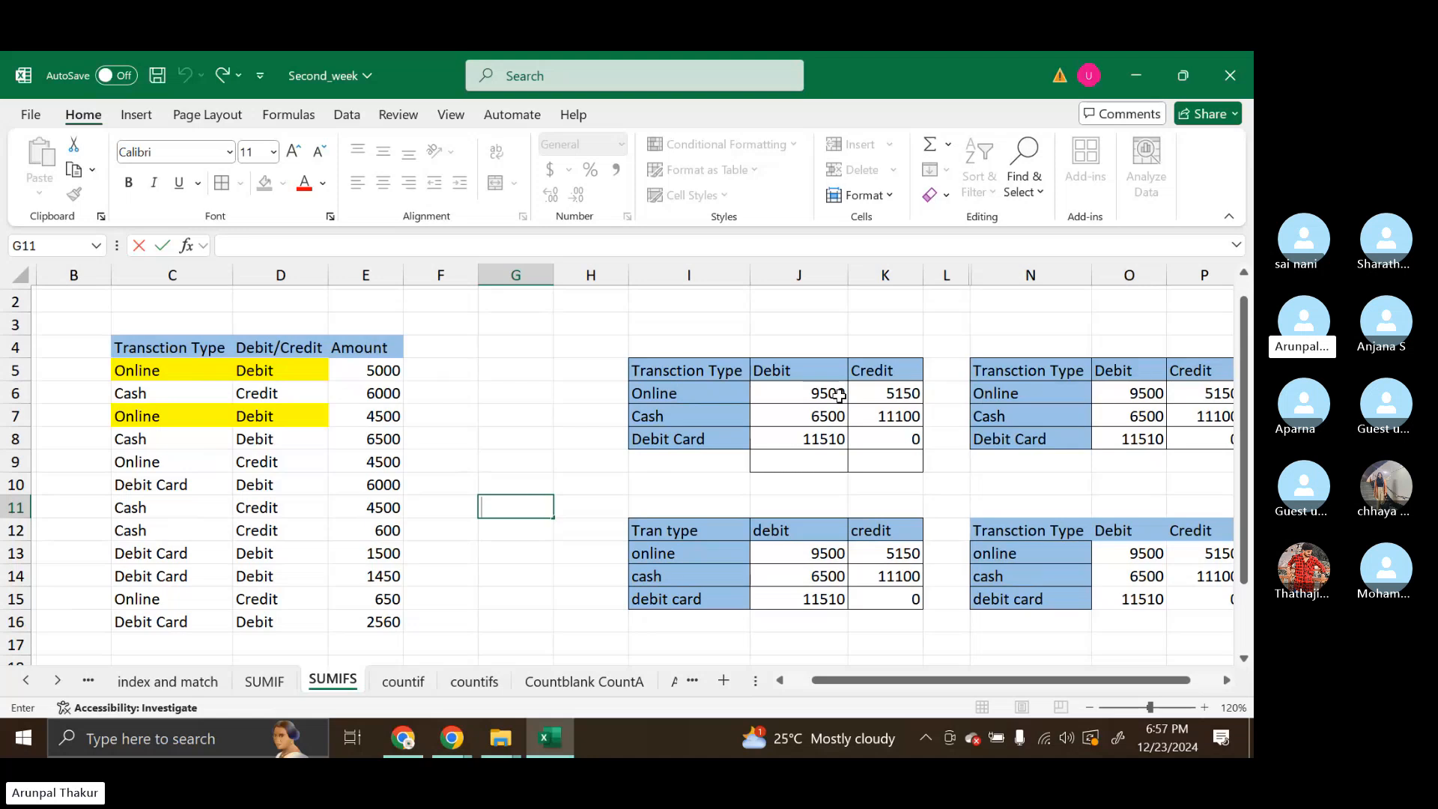
pyautogui.click(264, 682)
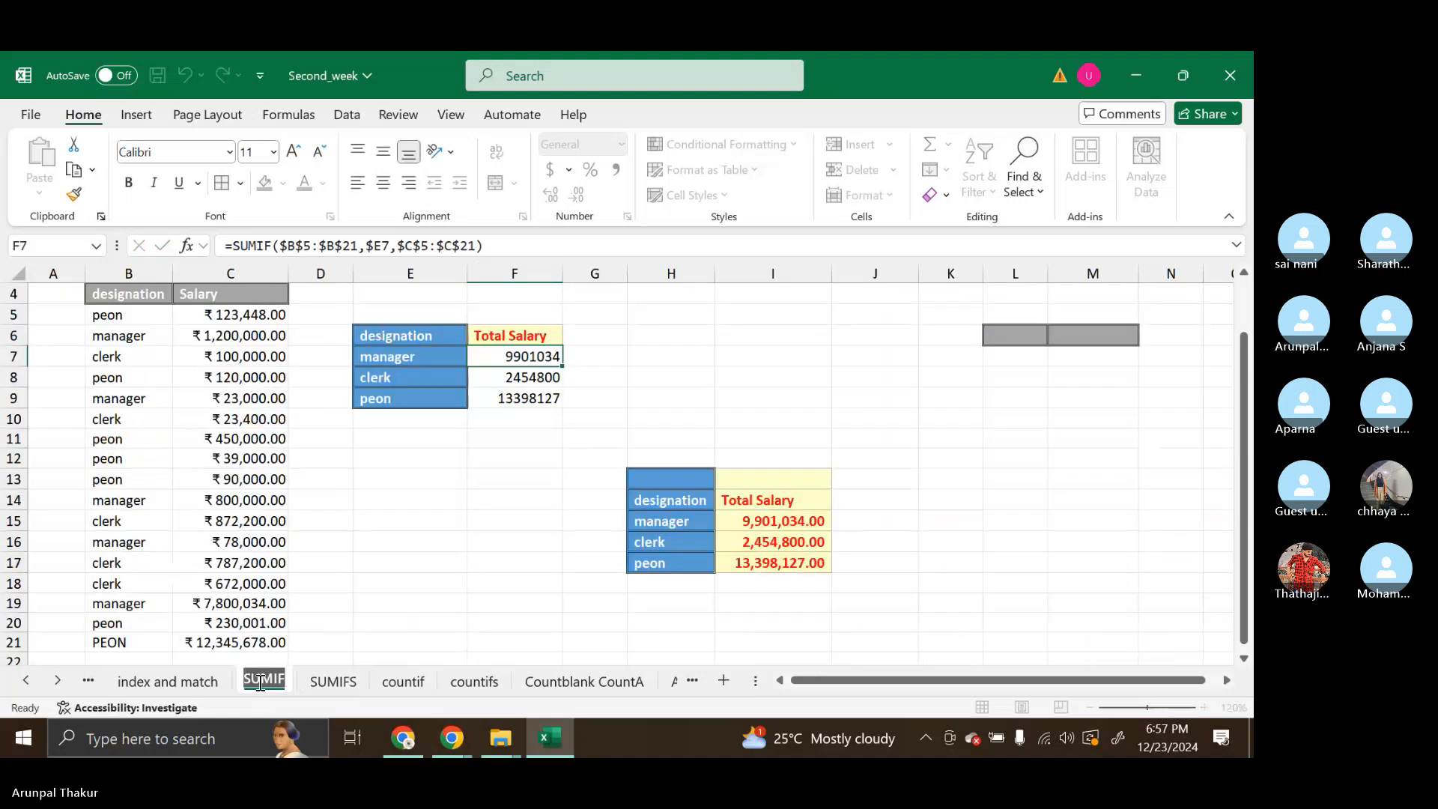
pyautogui.click(397, 530)
pyautogui.click(417, 442)
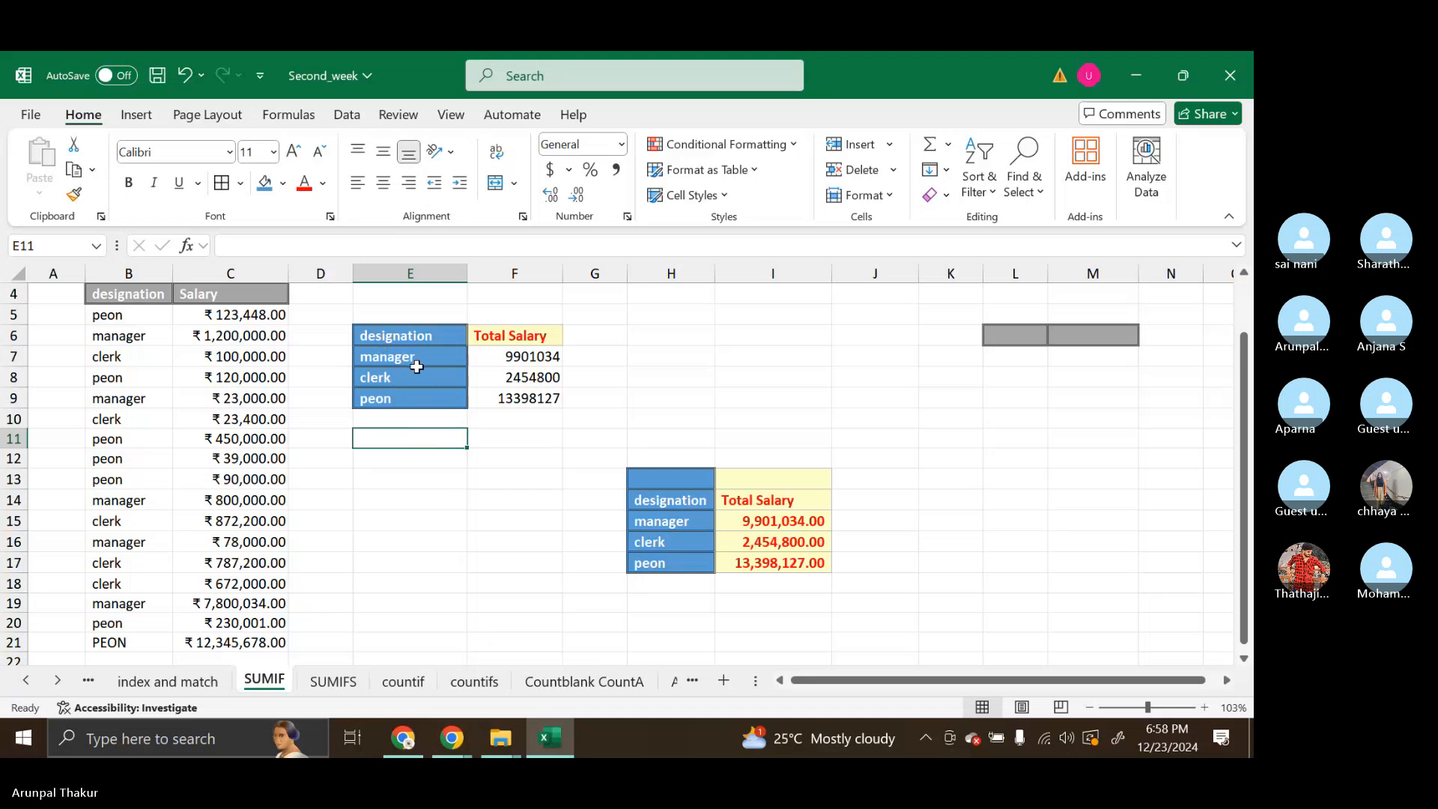
pyautogui.click(540, 357)
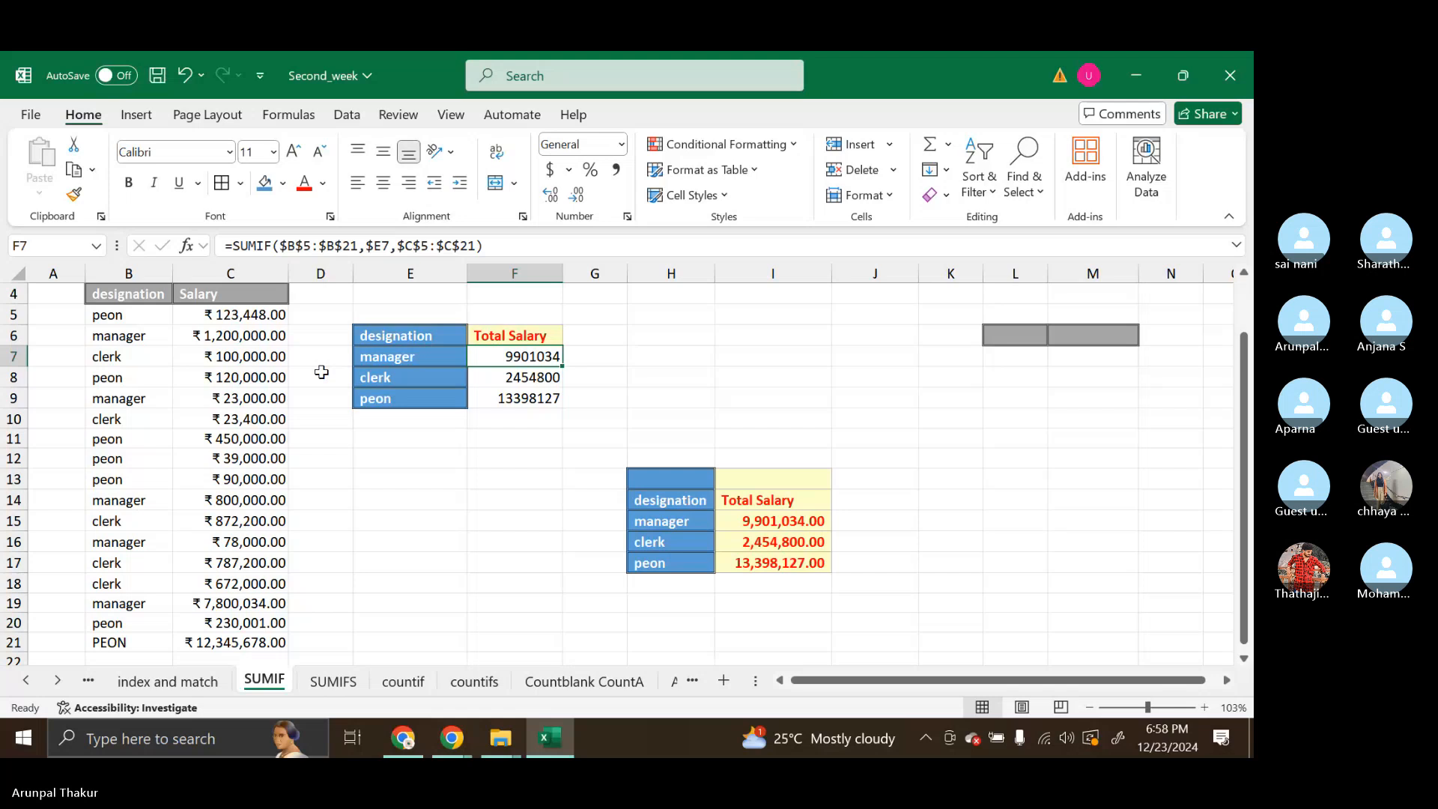
pyautogui.click(123, 314)
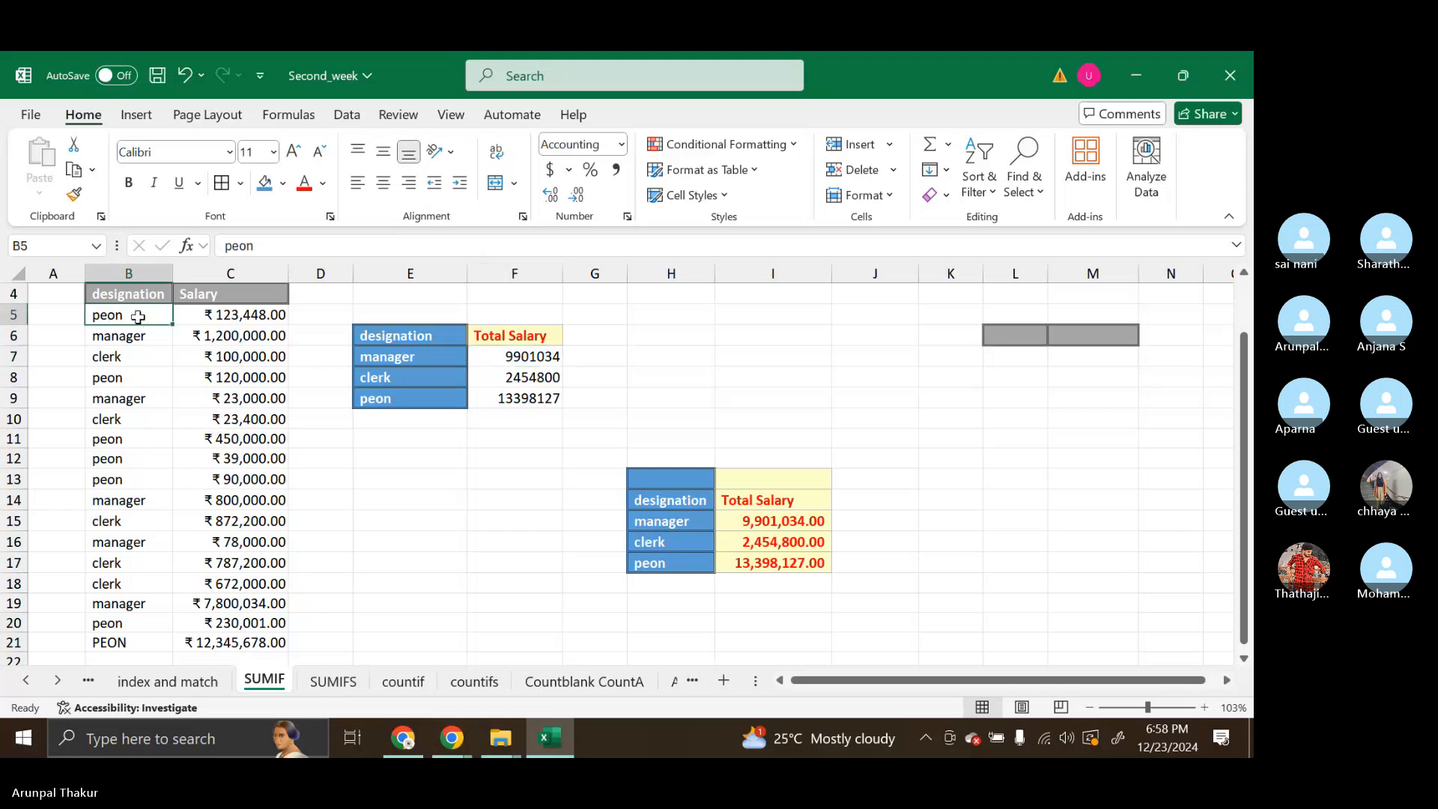
# Enter the formula =TRIM(B5) in D5 to remove extra spaces from the first designation
pyautogui.click(309, 311)
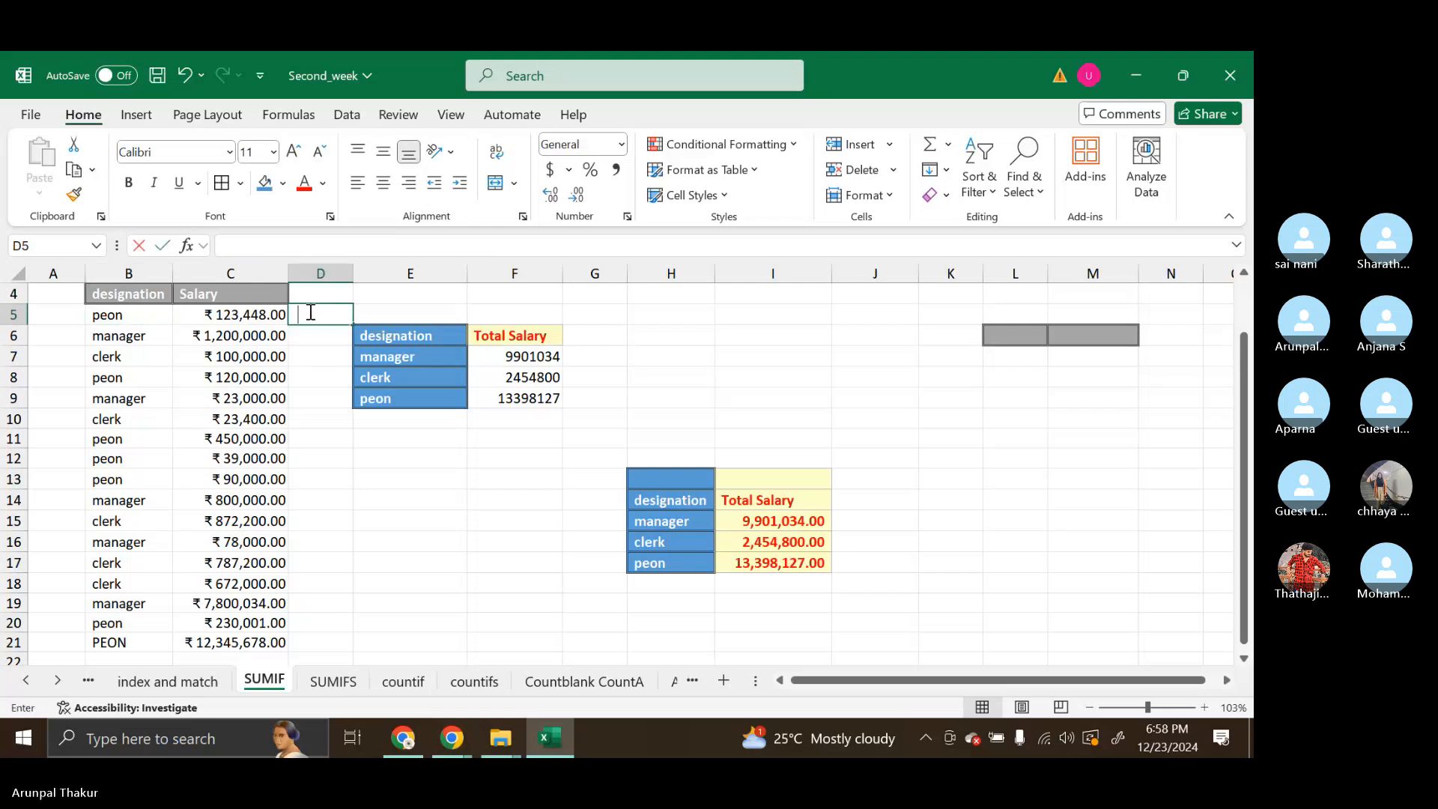
pyautogui.write('=')
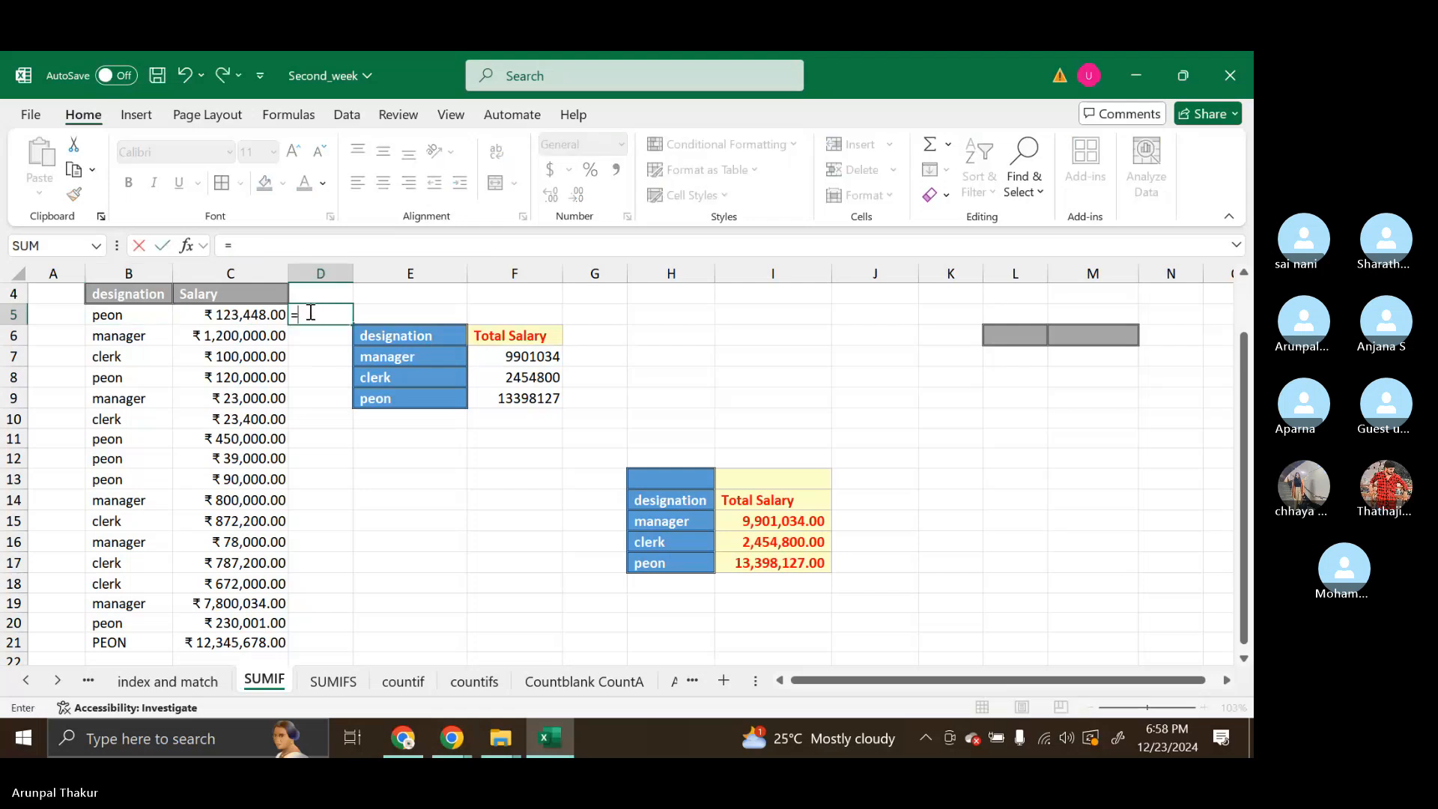
pyautogui.write('lt')
pyautogui.press('BackSpace')
pyautogui.press('BackSpace')
pyautogui.write('tr')
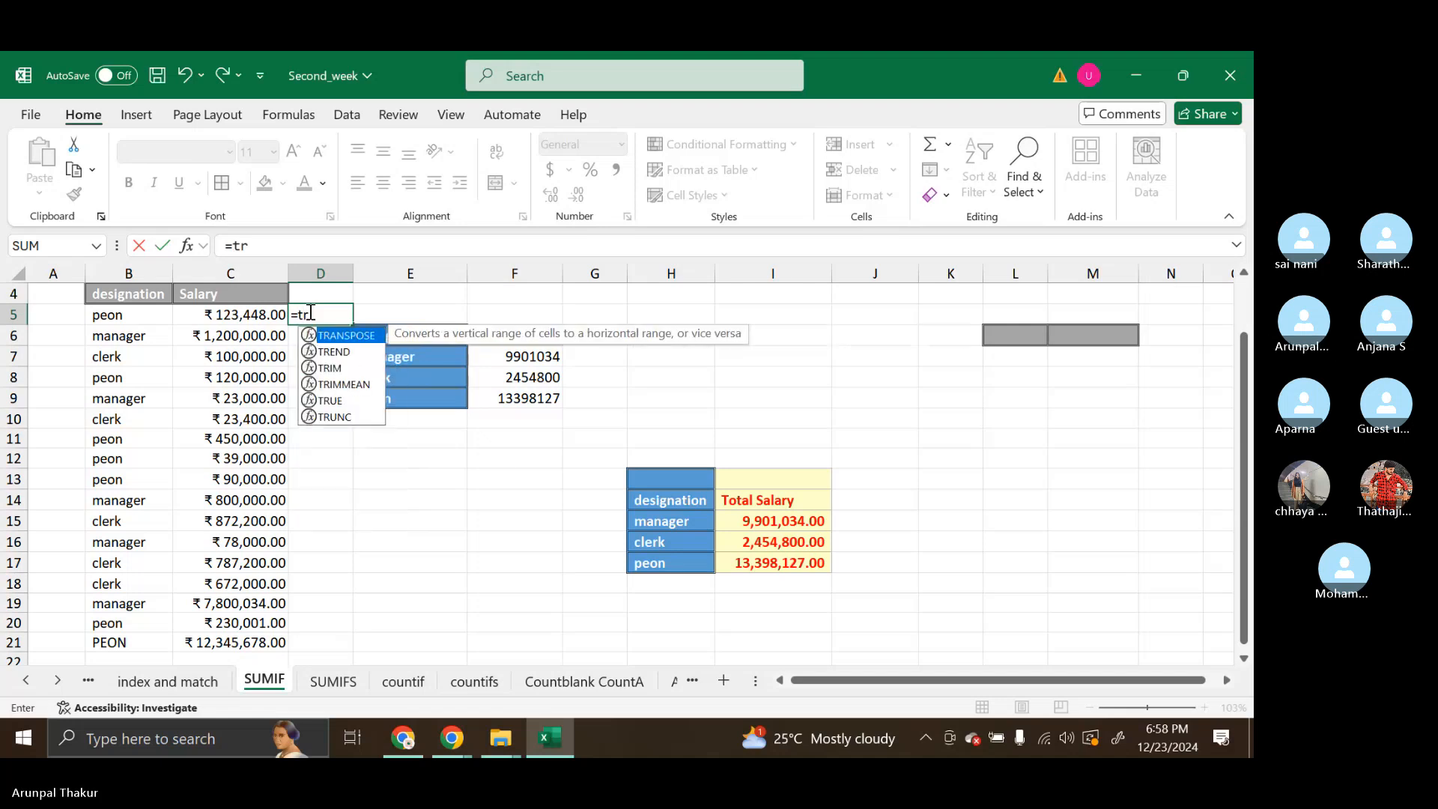
pyautogui.press('Down')
pyautogui.press('Return')
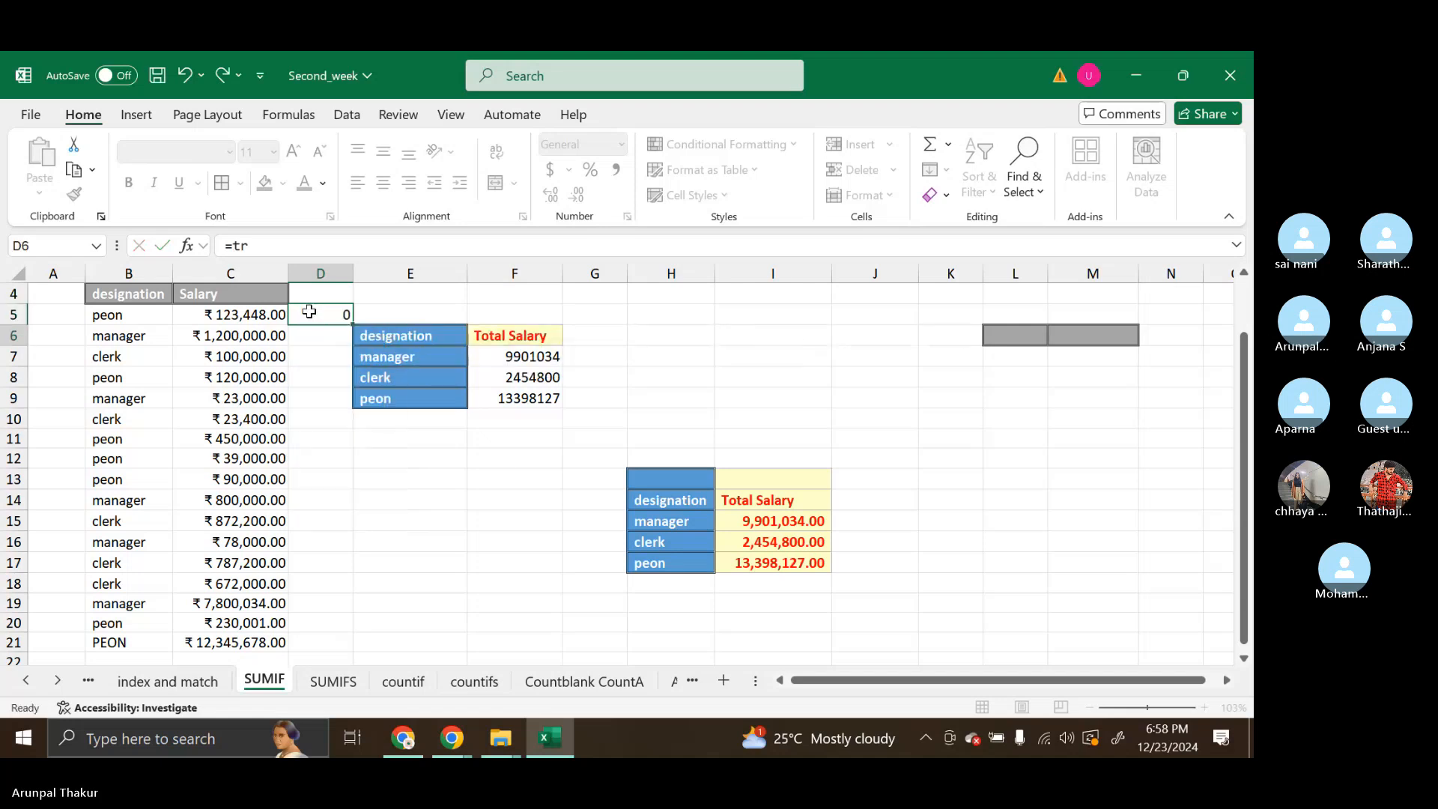
pyautogui.doubleClick(309, 313)
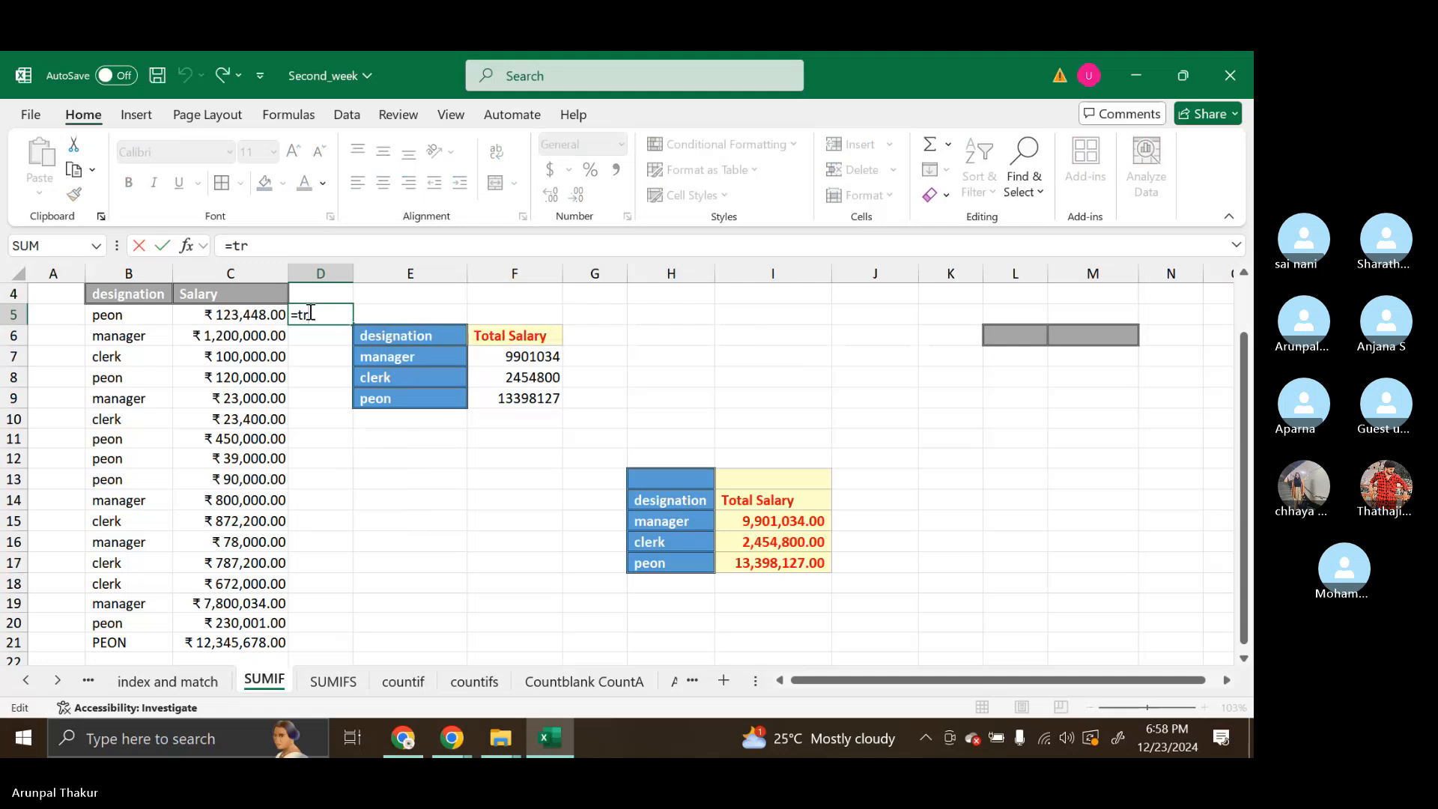
pyautogui.write('i')
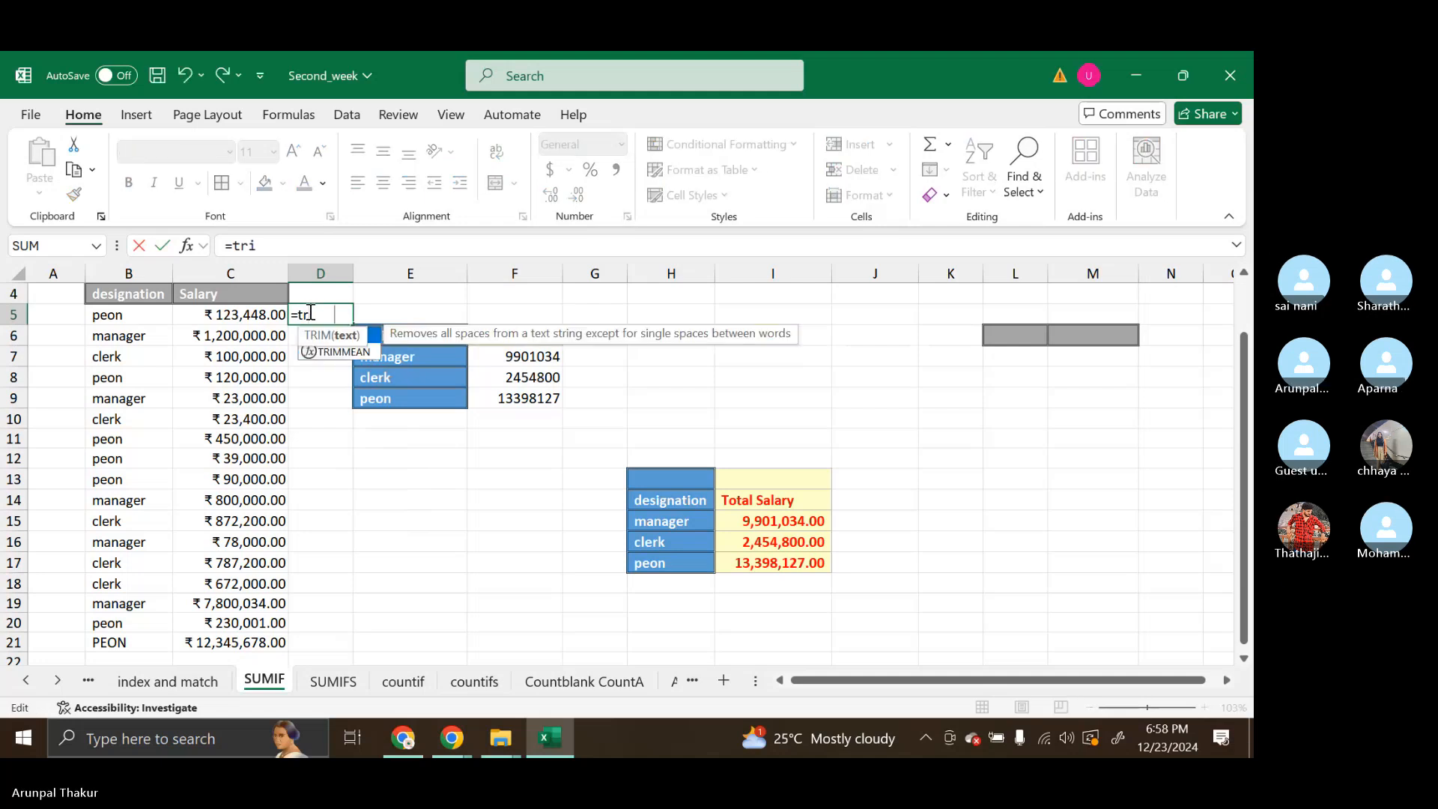
pyautogui.press('Tab')
pyautogui.click(140, 323)
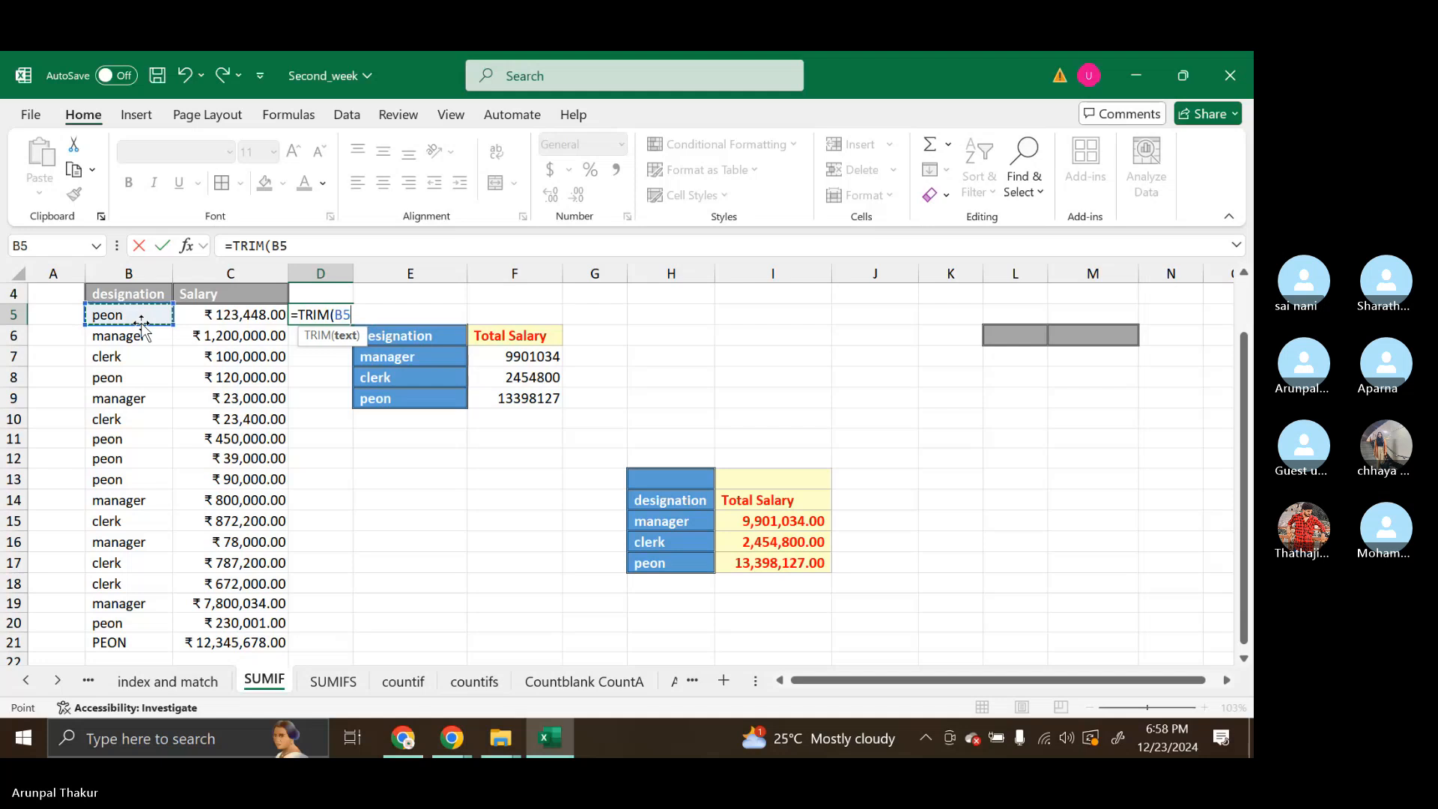
pyautogui.write(')')
pyautogui.press('Return')
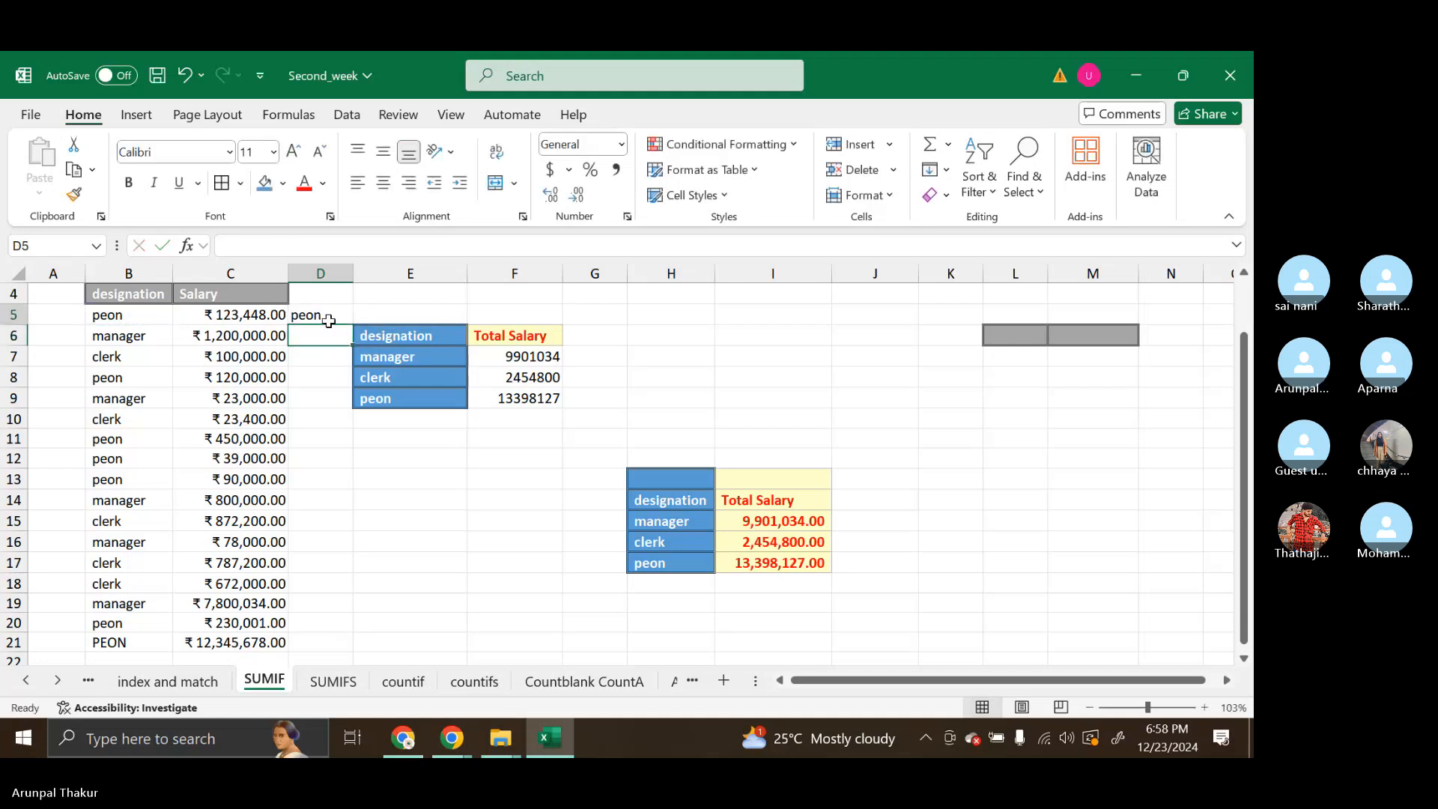
# Try filling the TRIM formula from D5 down to D21, and undo that fill
pyautogui.click(329, 320)
pyautogui.doubleClick(356, 323)
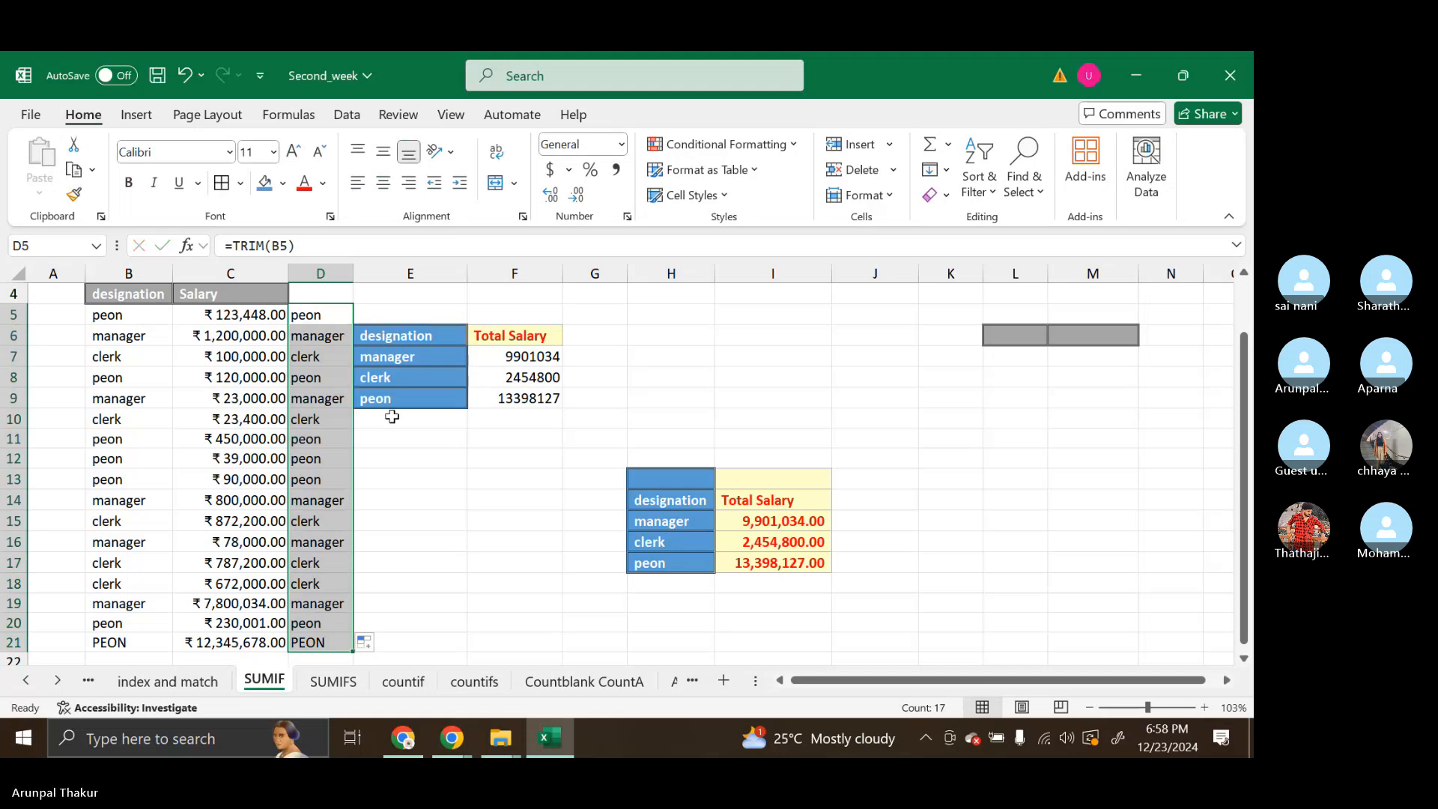
pyautogui.hotkey('ctrl', 'z')
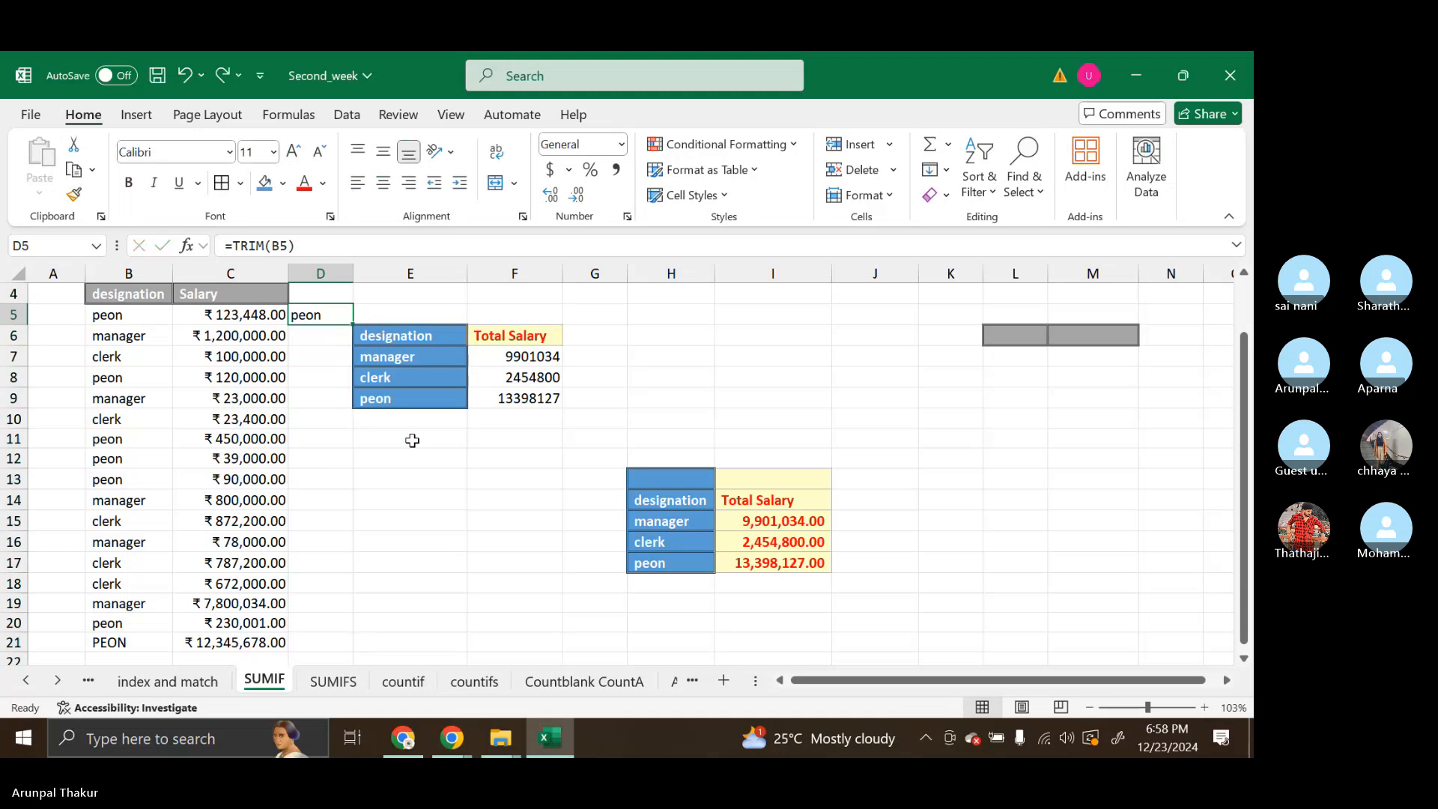
# Fill the TRIM formula from D5 down to D21 beside the salary data
pyautogui.doubleClick(315, 316)
pyautogui.doubleClick(296, 315)
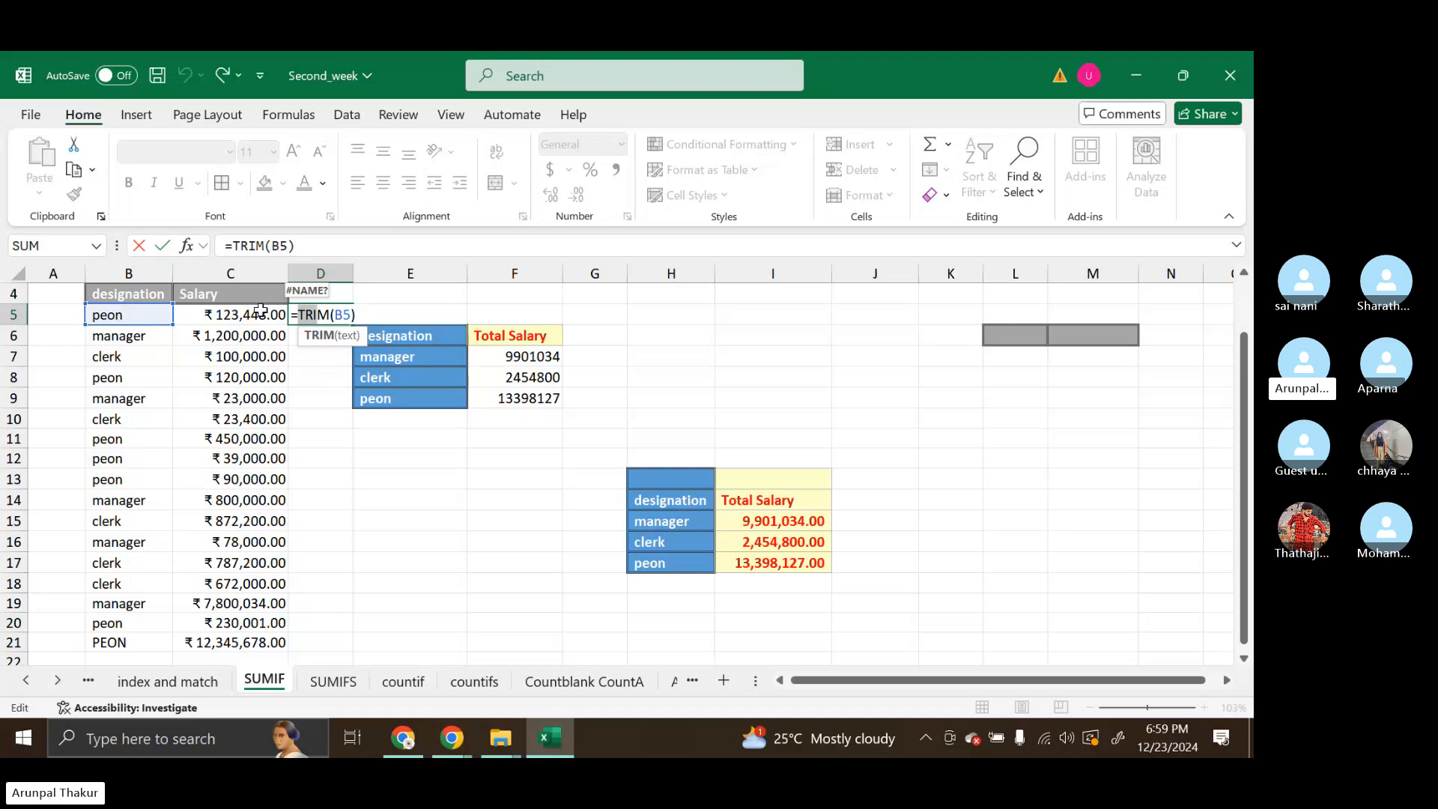
pyautogui.press('Return')
pyautogui.click(342, 319)
pyautogui.moveTo(343, 319); pyautogui.dragTo(351, 329)
pyautogui.doubleClick(352, 331)
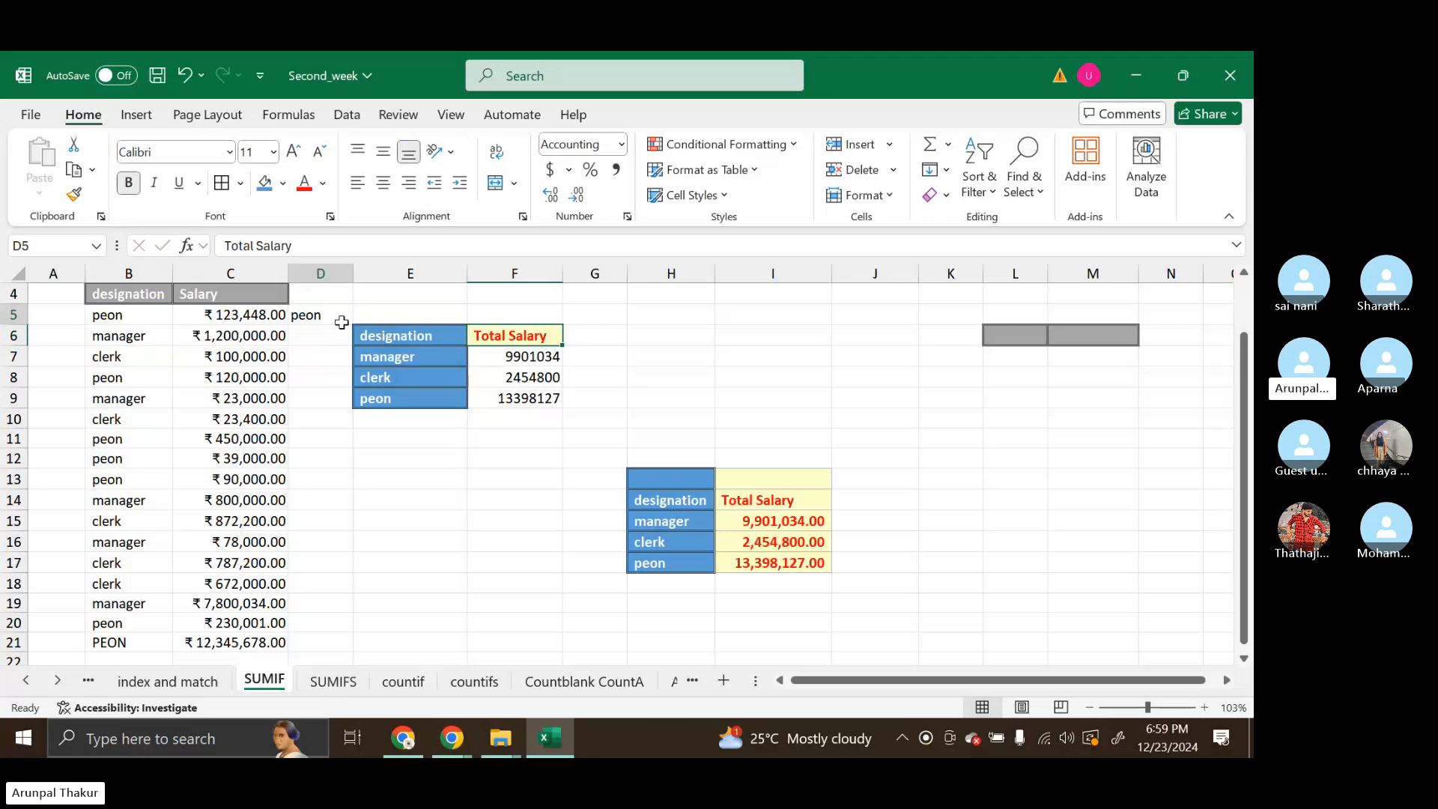
pyautogui.click(347, 322)
pyautogui.moveTo(351, 324); pyautogui.dragTo(351, 325)
pyautogui.doubleClick(351, 325)
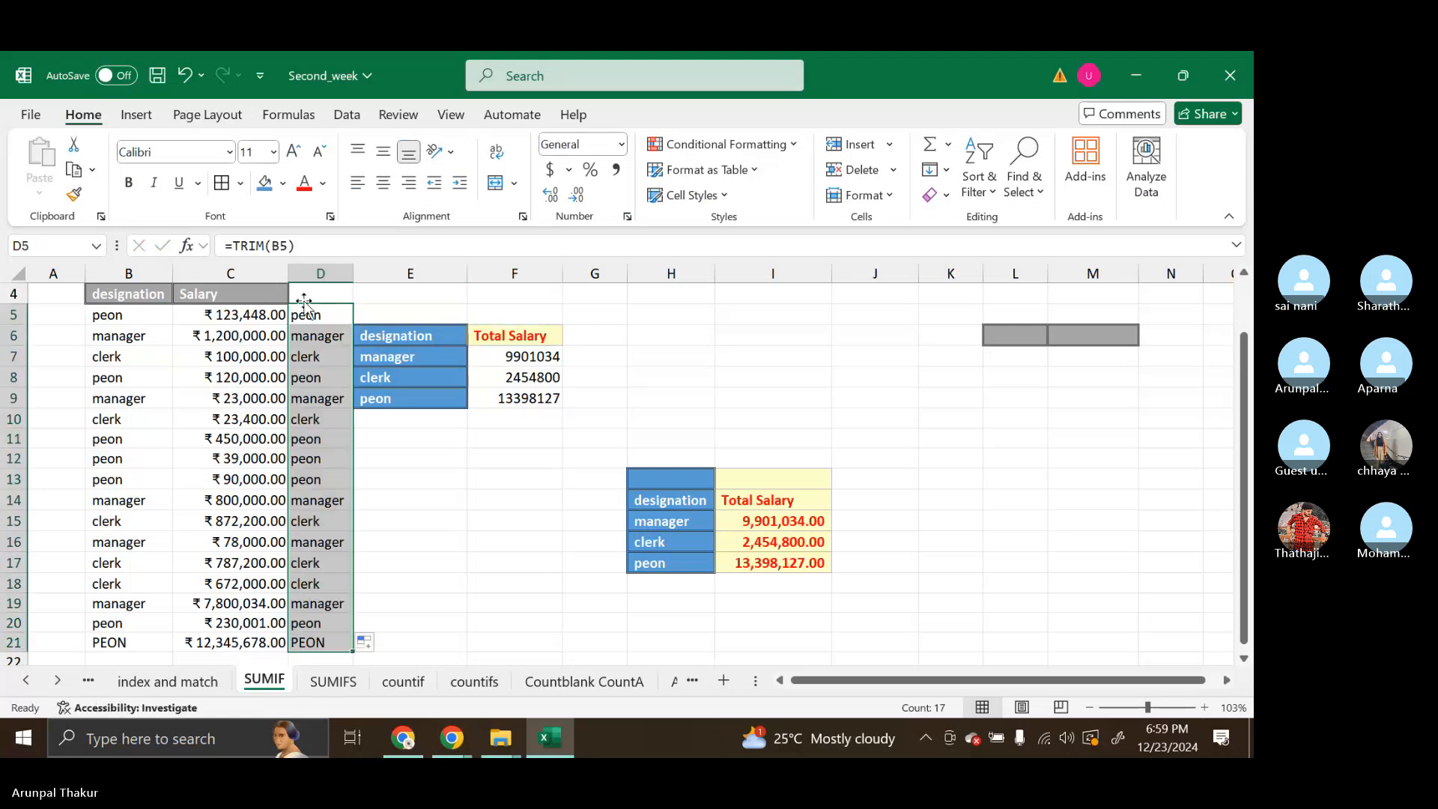
# Review the SUMIF formula in F7 and select the designation criteria in E7:E9
pyautogui.click(529, 357)
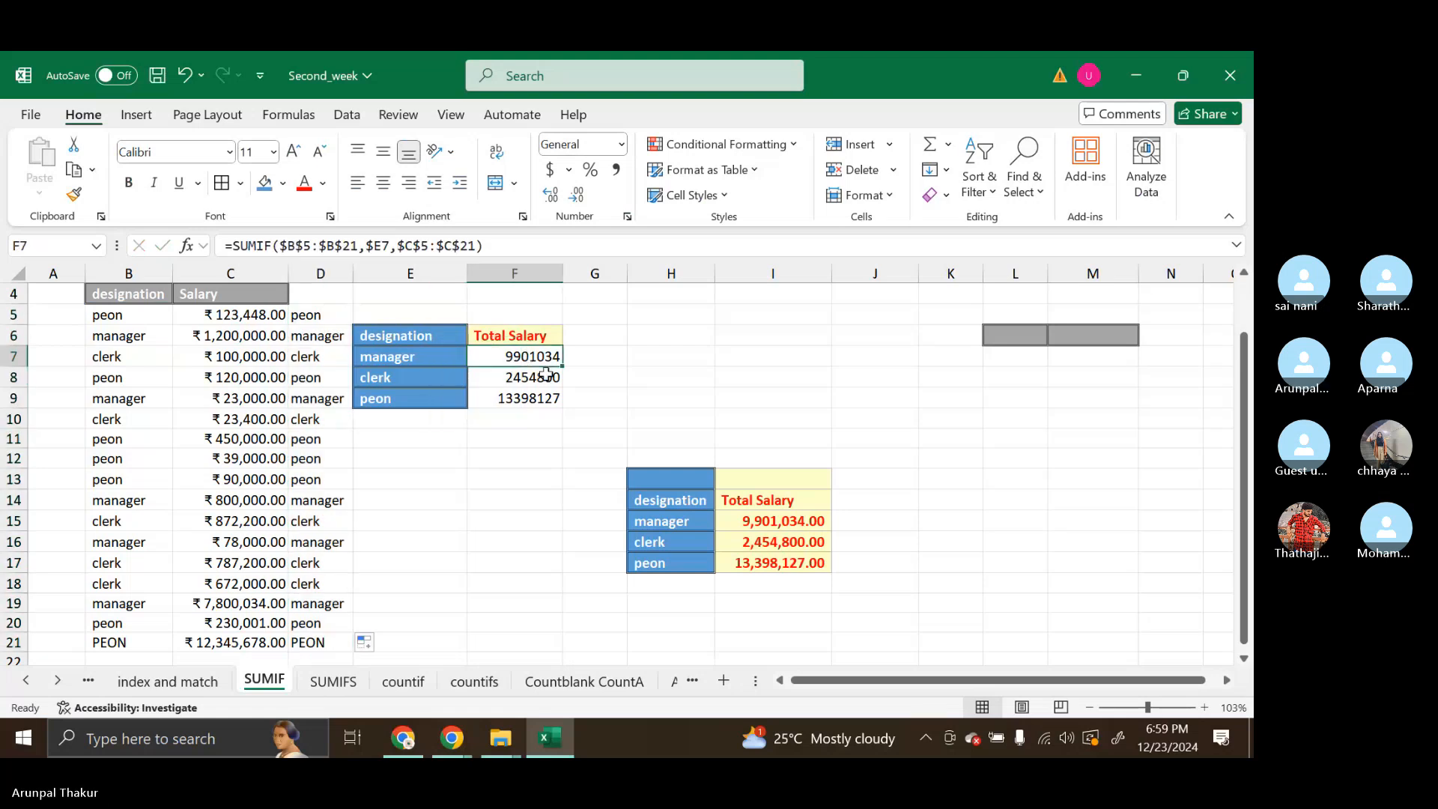
pyautogui.click(371, 363)
pyautogui.moveTo(371, 362); pyautogui.dragTo(419, 396)
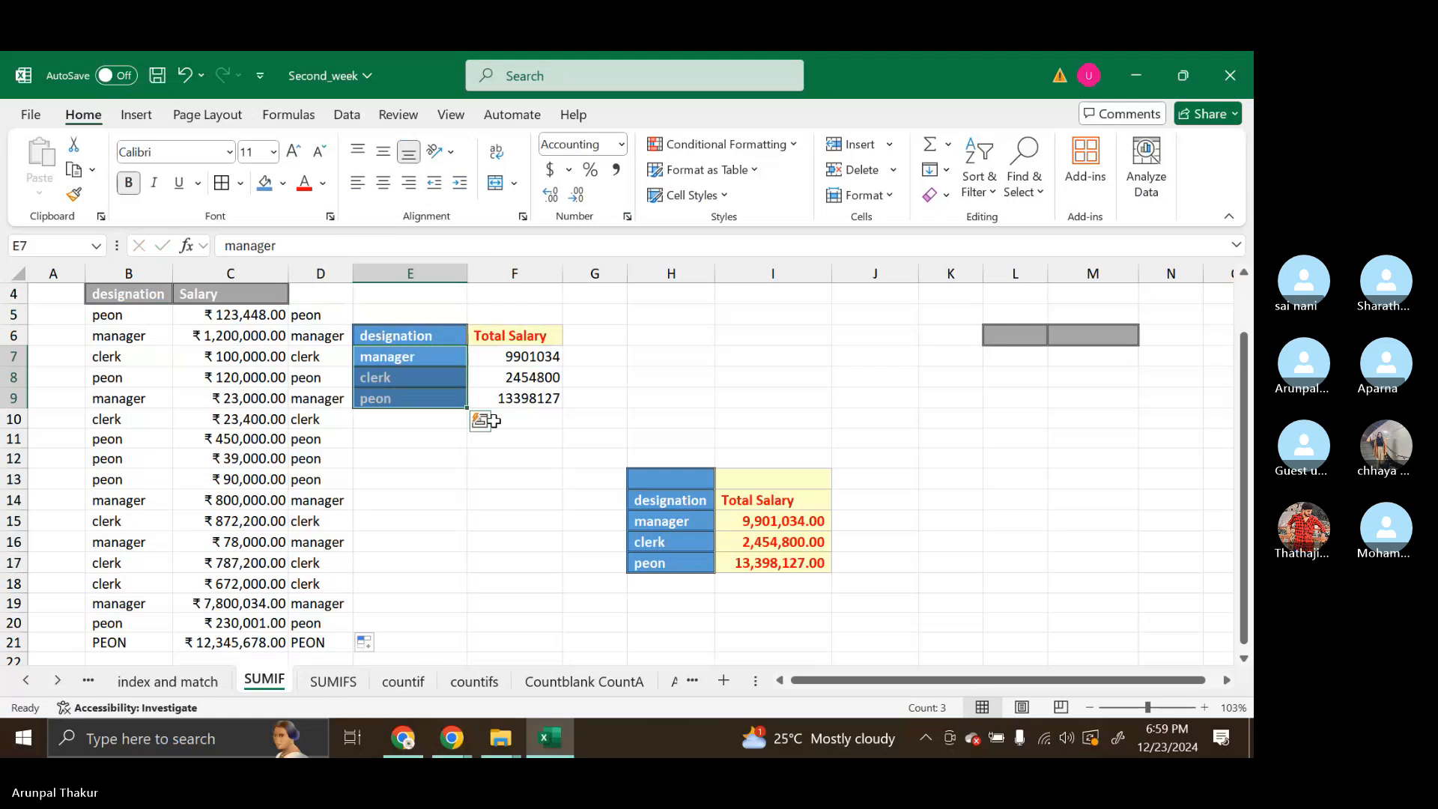
# Delete the TRIM formulas in D5:D21 beside the salary data and save the workbook
pyautogui.click(575, 460)
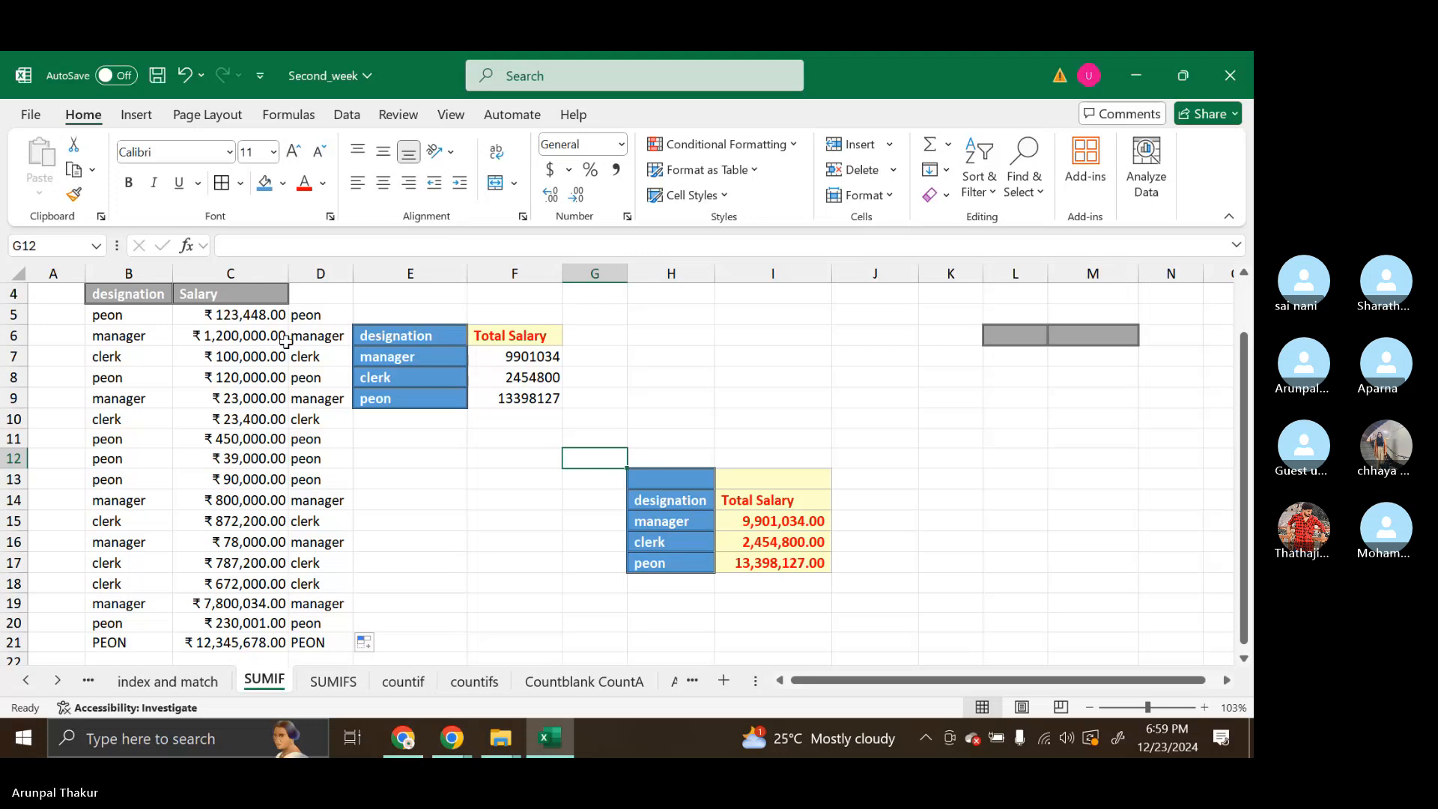
pyautogui.click(318, 315)
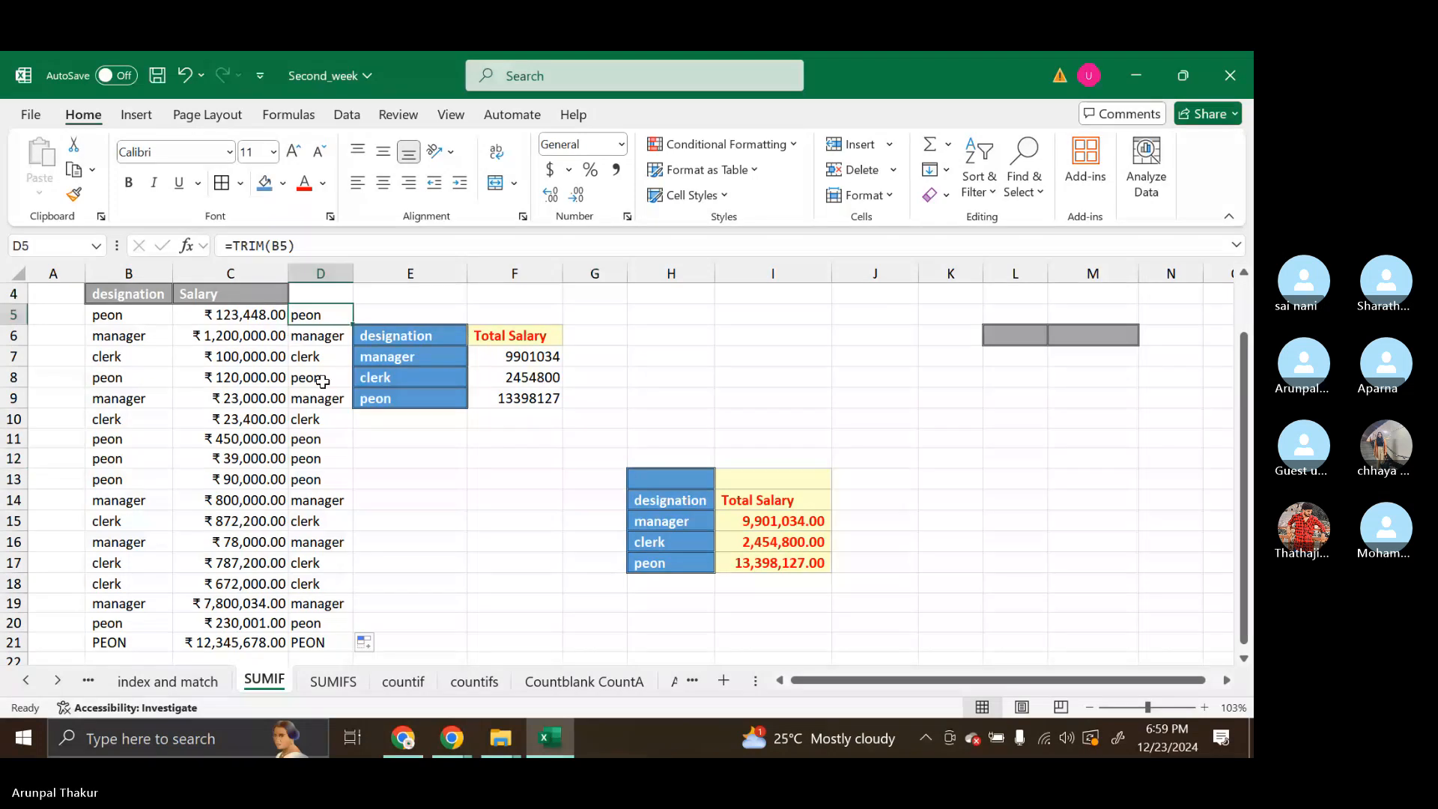
pyautogui.hotkey('ctrl', 'shift', 'Down')
pyautogui.press('Delete')
pyautogui.click(489, 514)
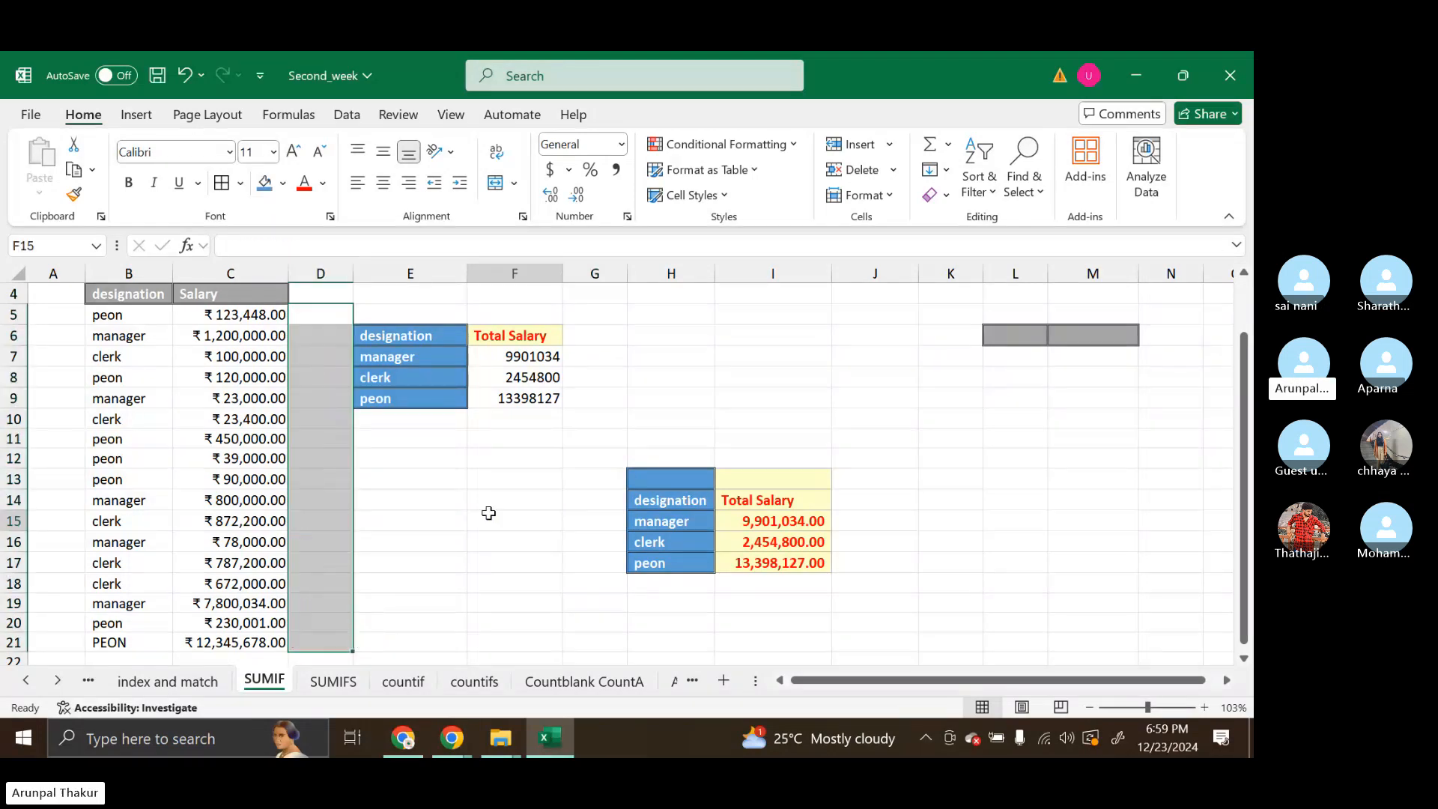
pyautogui.hotkey('ctrl', 's')
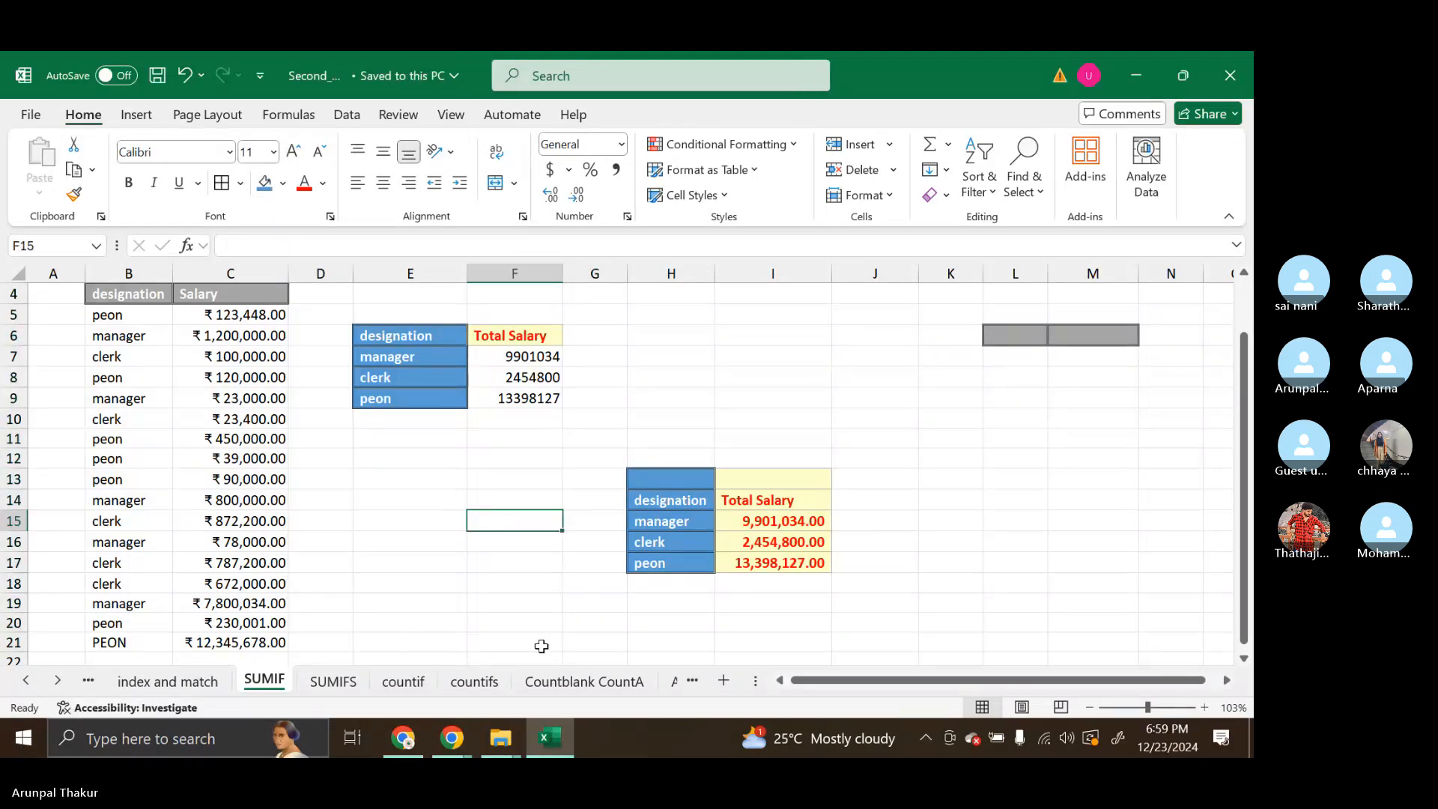
# Switch to the Skype call in Chrome, close the chat, and stop sharing the screen
pyautogui.click(453, 749)
pyautogui.click(409, 639)
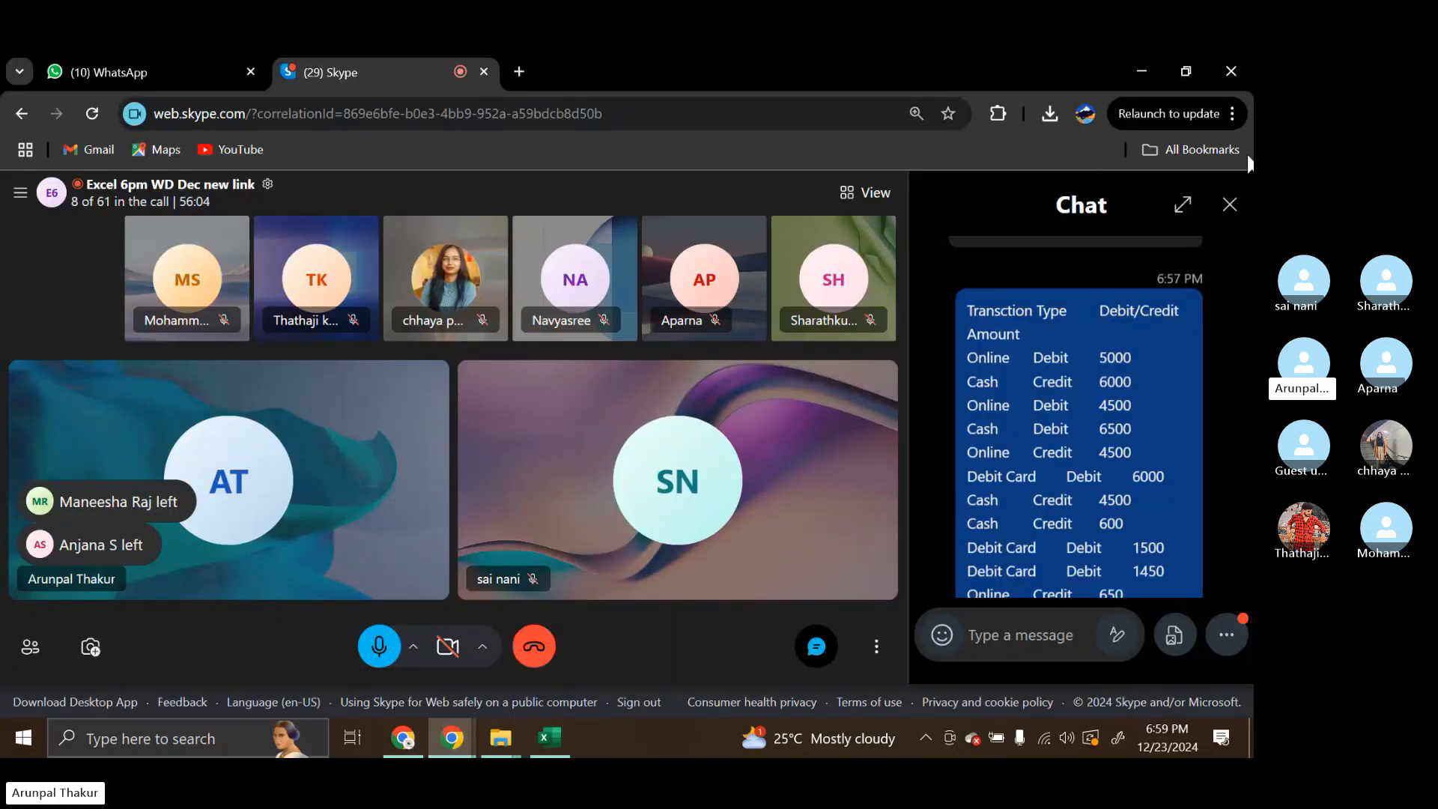
pyautogui.click(1230, 204)
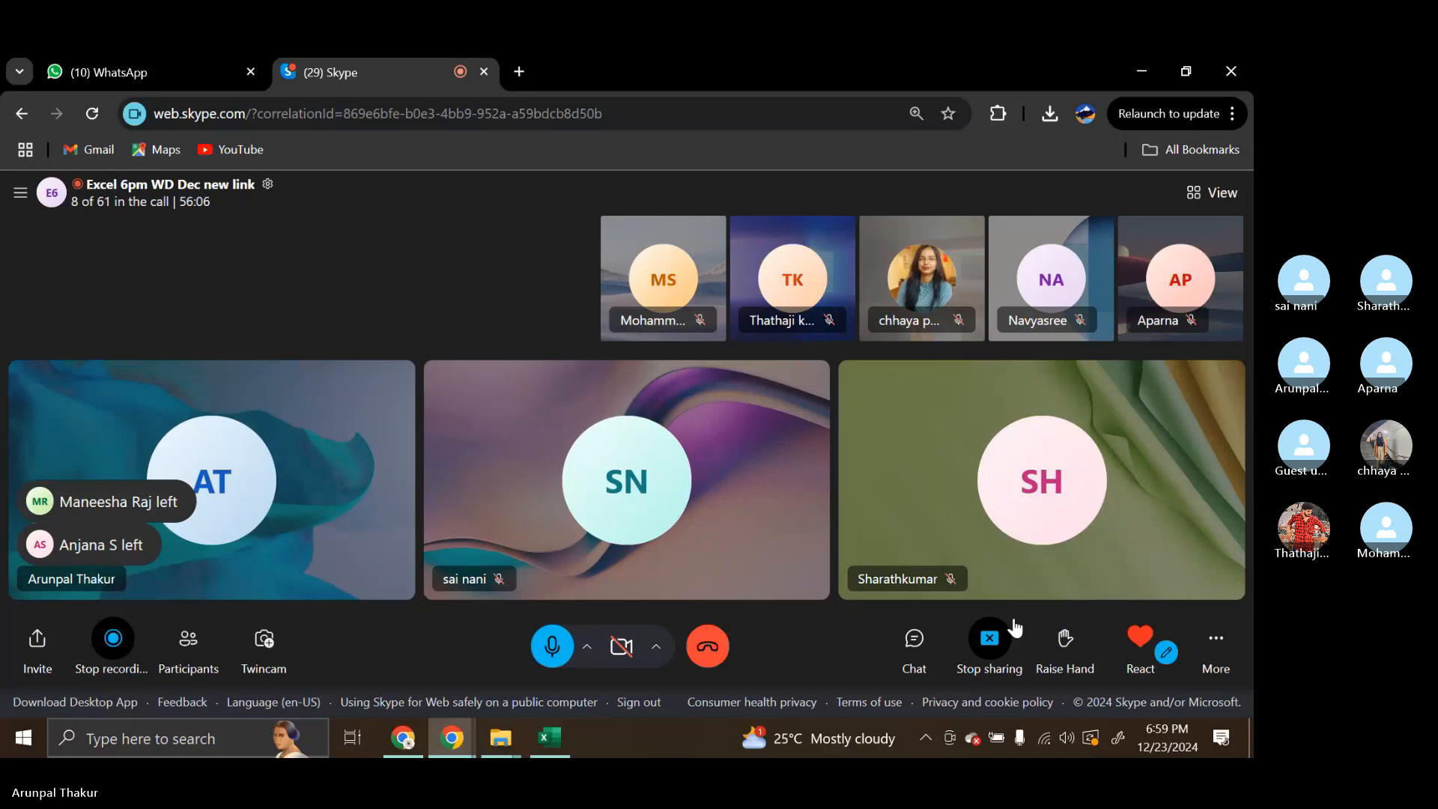
pyautogui.click(992, 650)
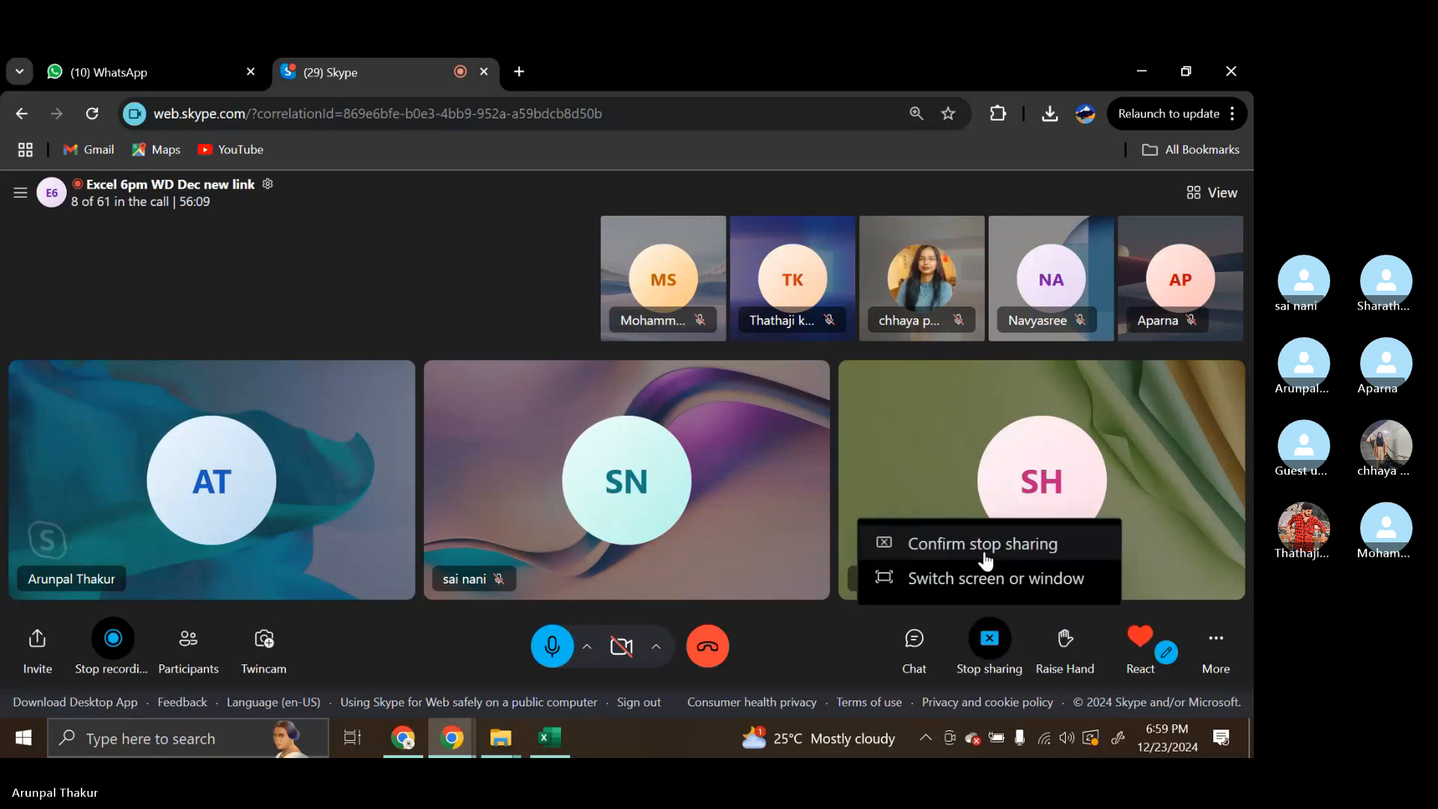
pyautogui.click(985, 544)
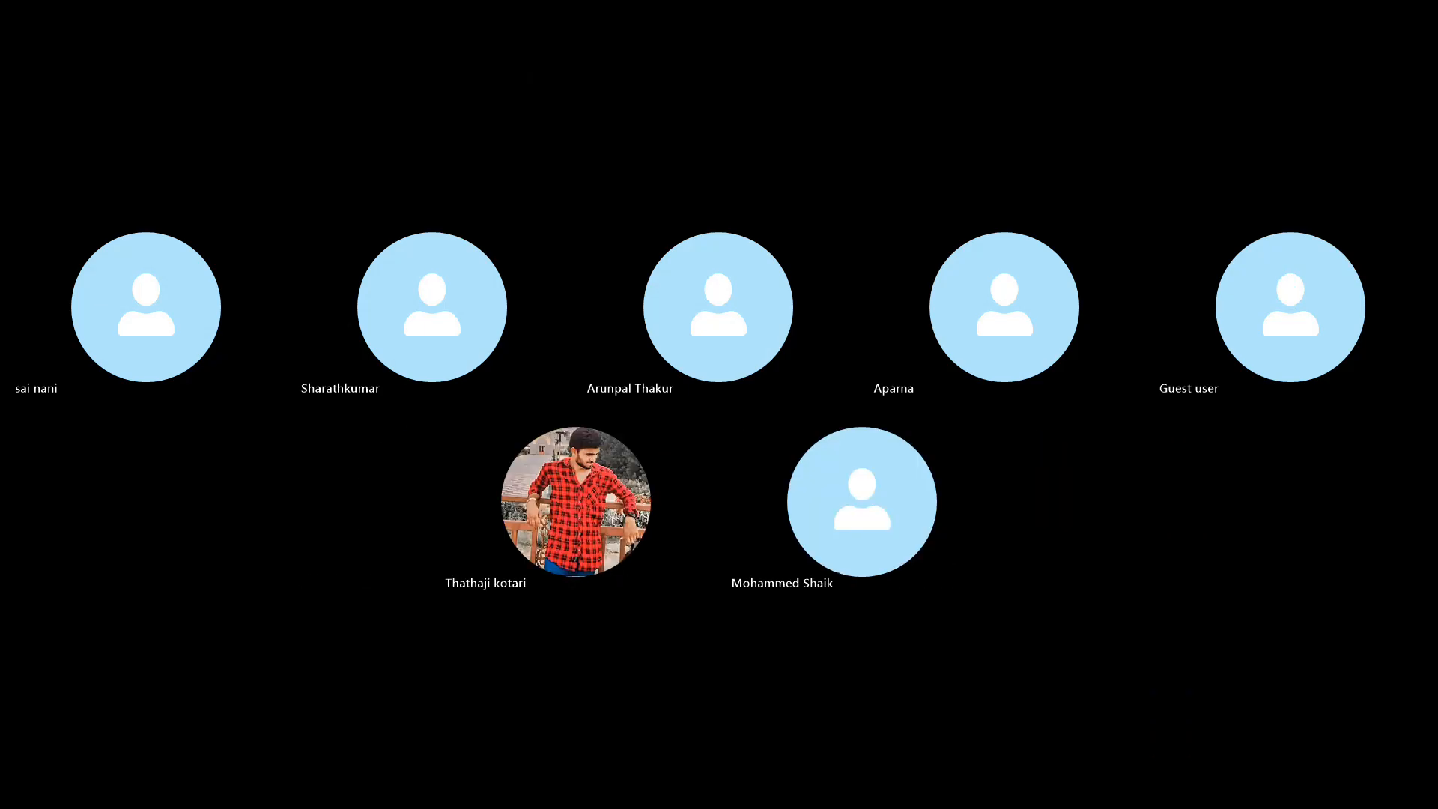